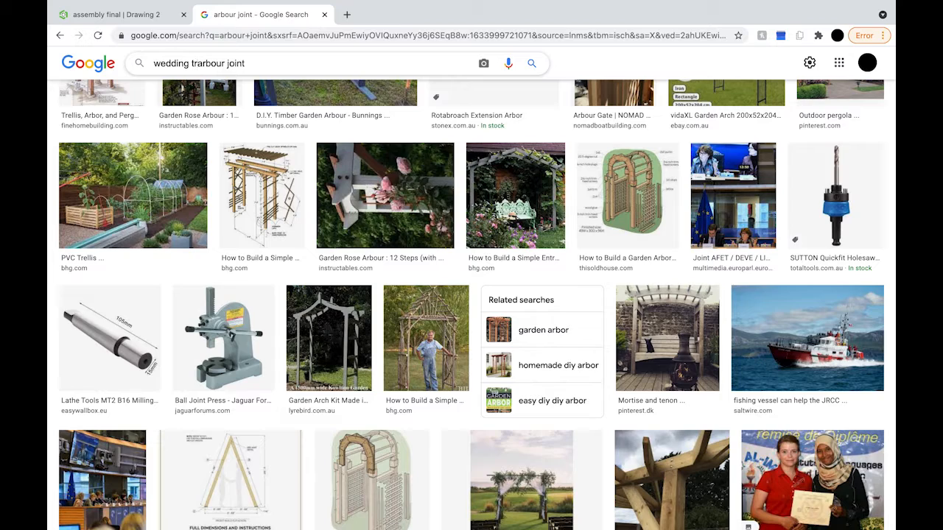
# Search images for "wedding triangle arbour joint" and look through the first results for joint designs.
pyautogui.write('iangle')
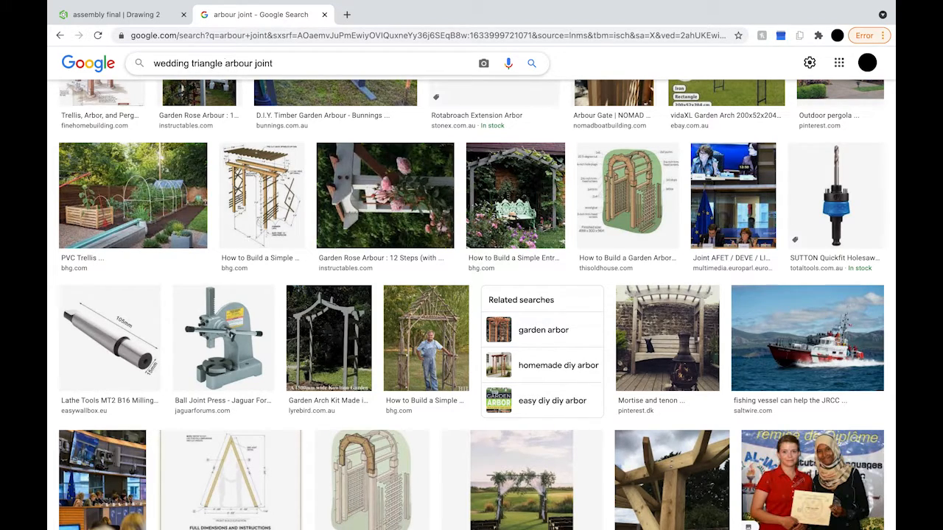
pyautogui.press('Return')
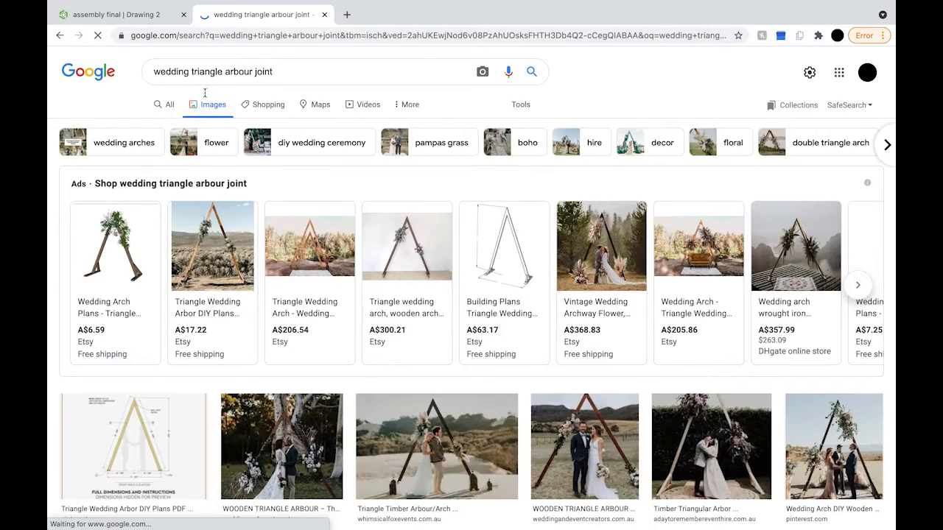
pyautogui.scroll(-4, 241, 184)
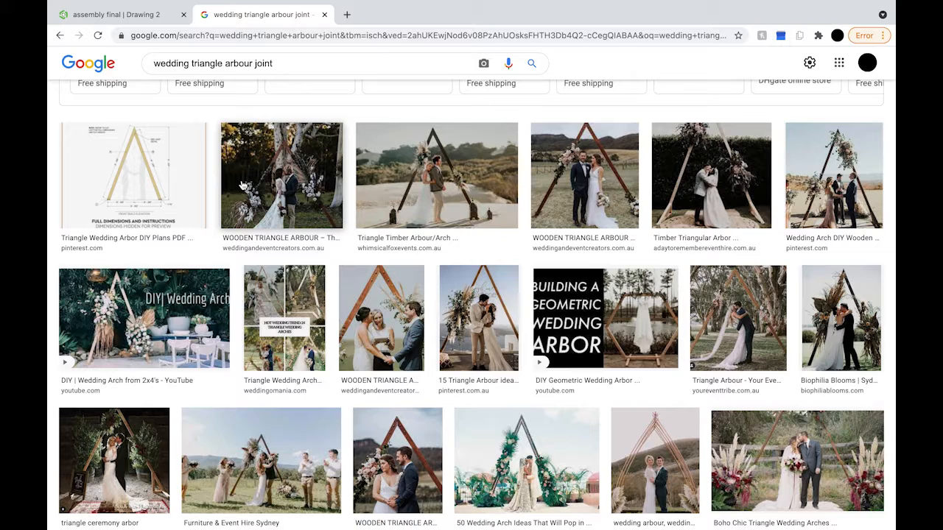
pyautogui.scroll(-4, 243, 184)
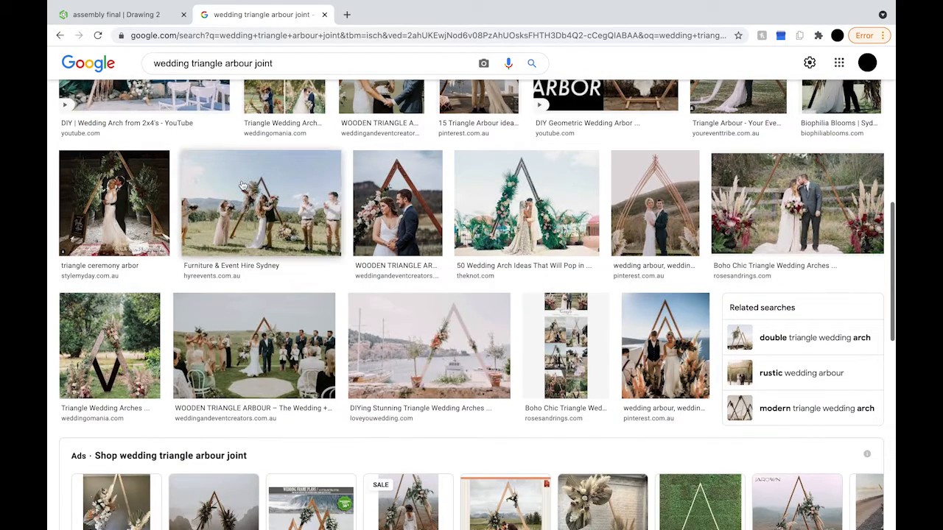
pyautogui.scroll(-2, 243, 184)
pyautogui.scroll(1, 243, 184)
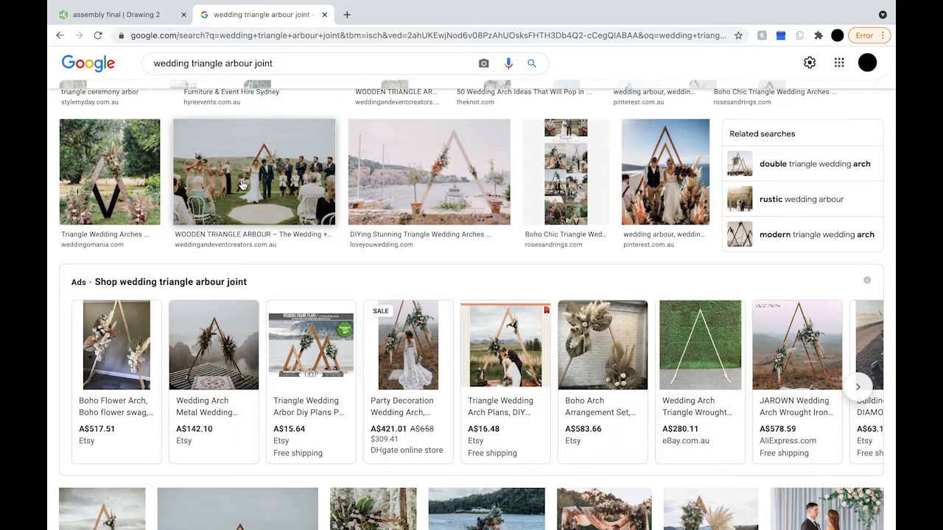
# Look through further arbour results and preview the "Triangle timber arbour" photo from Weddings Of Distinction to check how its legs are built.
pyautogui.scroll(-3, 243, 185)
pyautogui.scroll(-2, 243, 186)
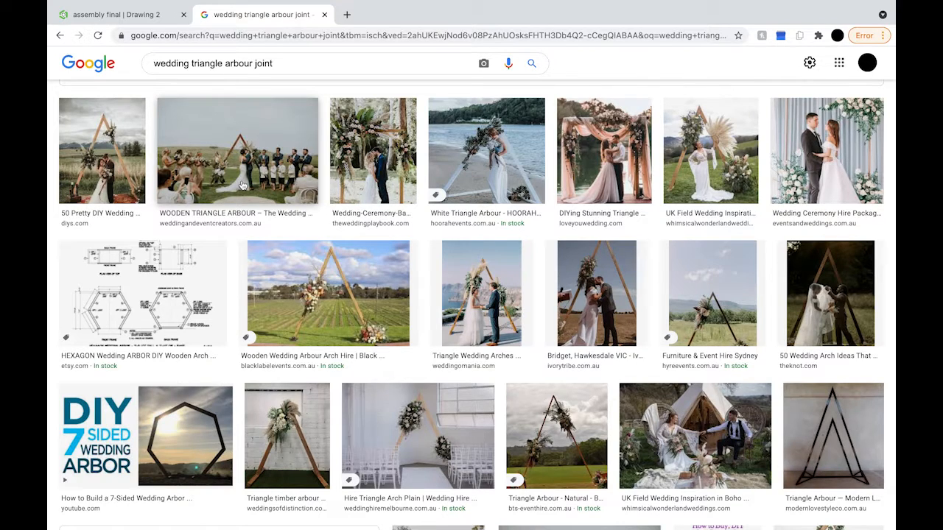
pyautogui.scroll(-2, 243, 186)
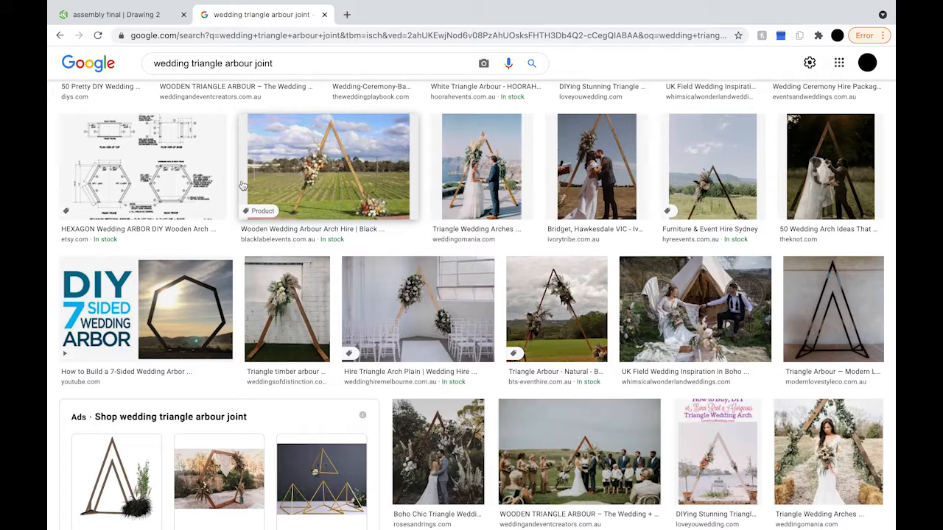
pyautogui.scroll(-3, 244, 185)
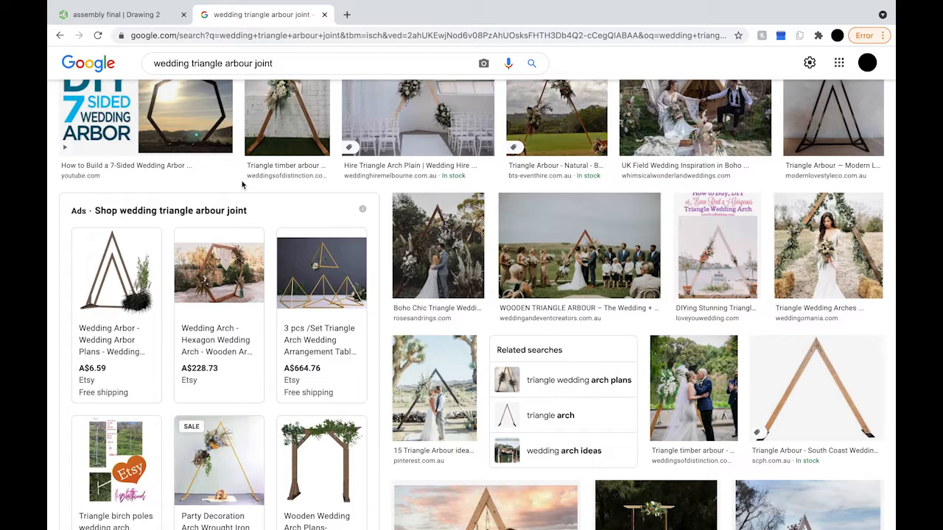
pyautogui.scroll(-4, 243, 186)
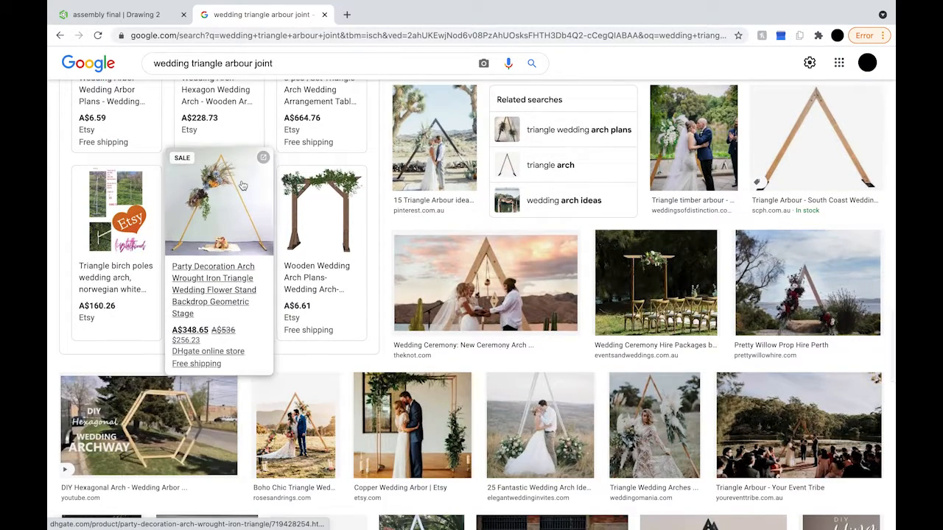
pyautogui.scroll(-2, 243, 186)
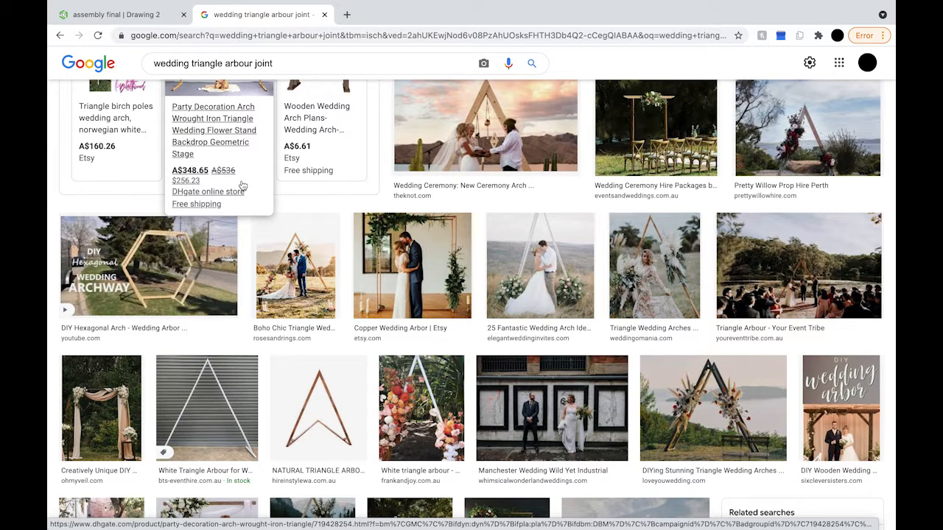
pyautogui.scroll(-4, 243, 185)
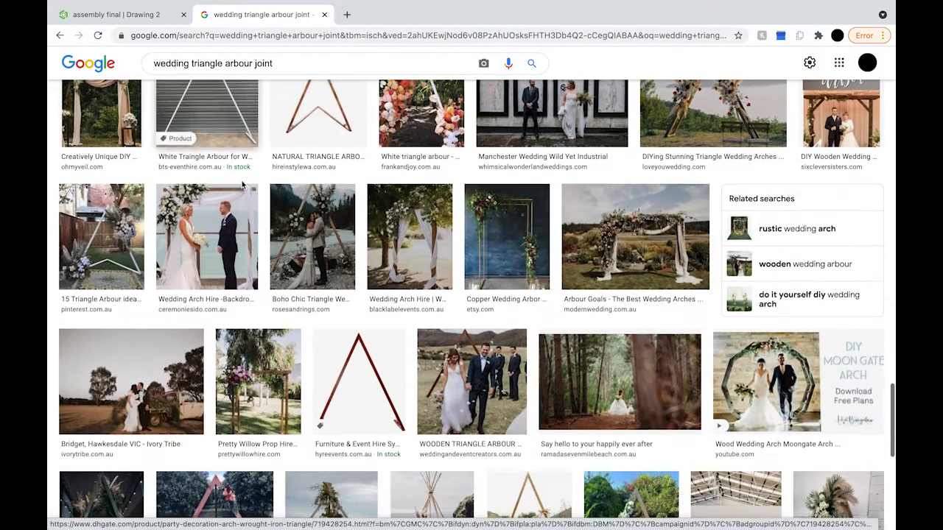
pyautogui.scroll(-2, 243, 186)
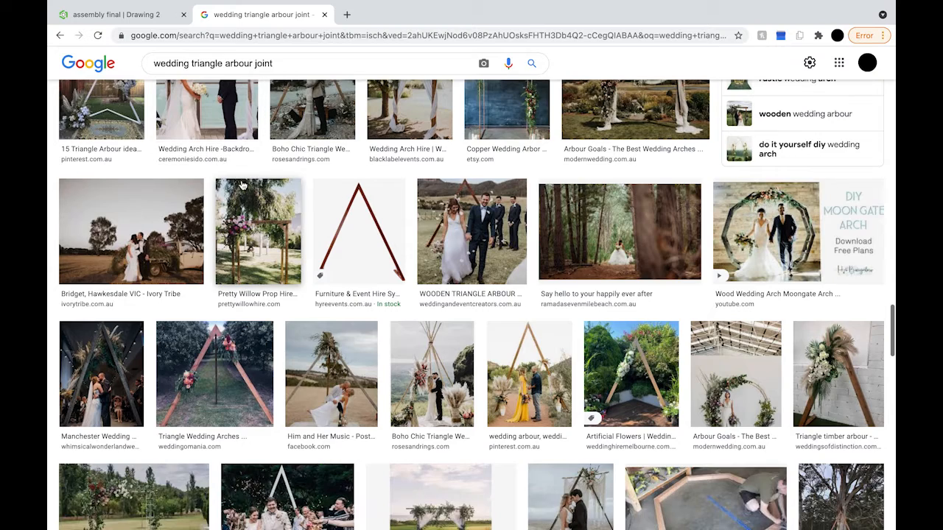
pyautogui.scroll(-2, 243, 185)
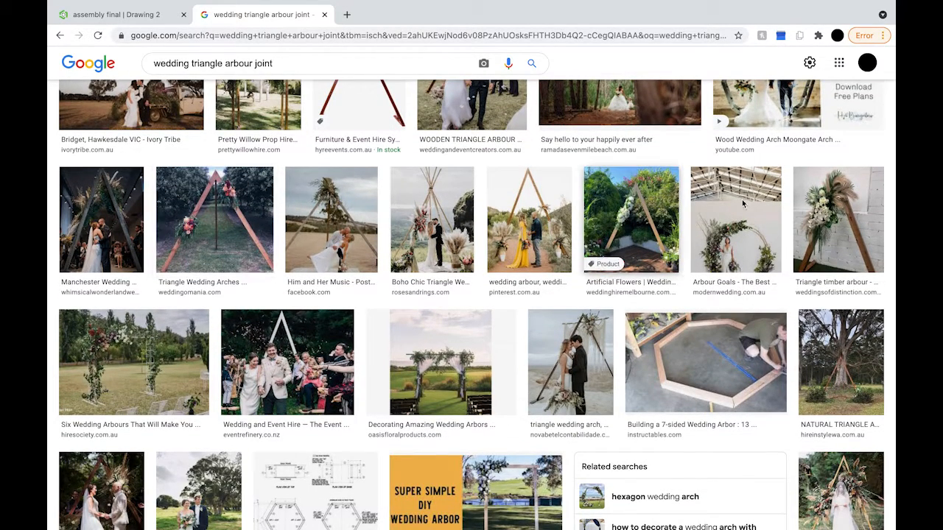
pyautogui.click(834, 215)
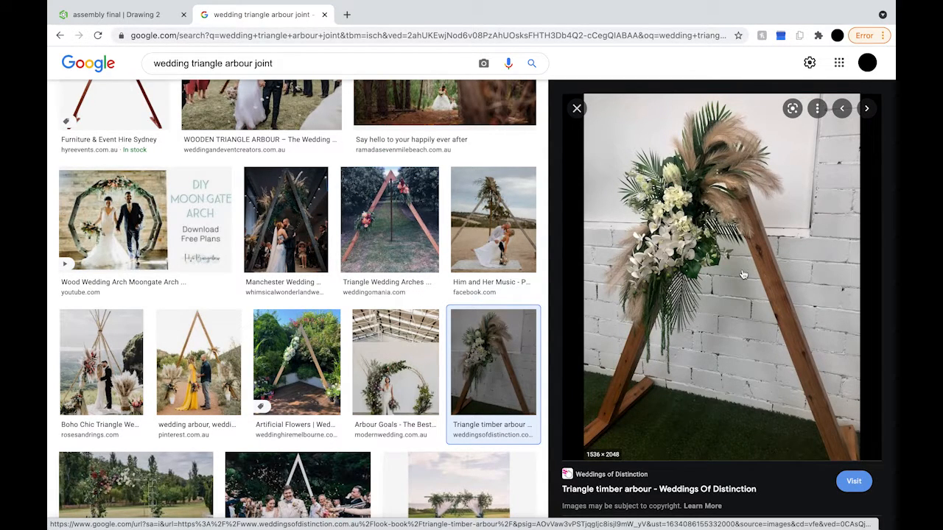
pyautogui.click(576, 109)
# Look further through the results and open the "Boho Chic Triangle Wedding Arches" photo from rosesandrings.com.
pyautogui.scroll(-3, 526, 337)
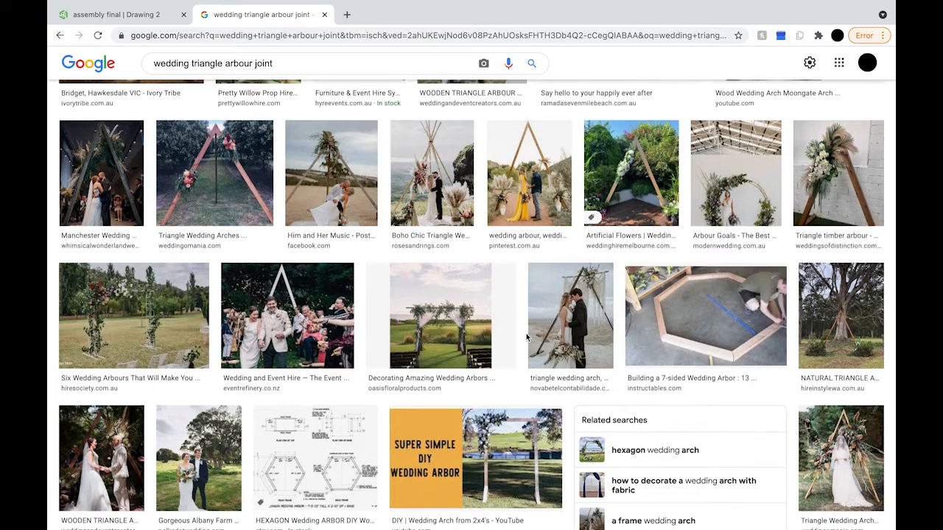
pyautogui.scroll(-3, 526, 337)
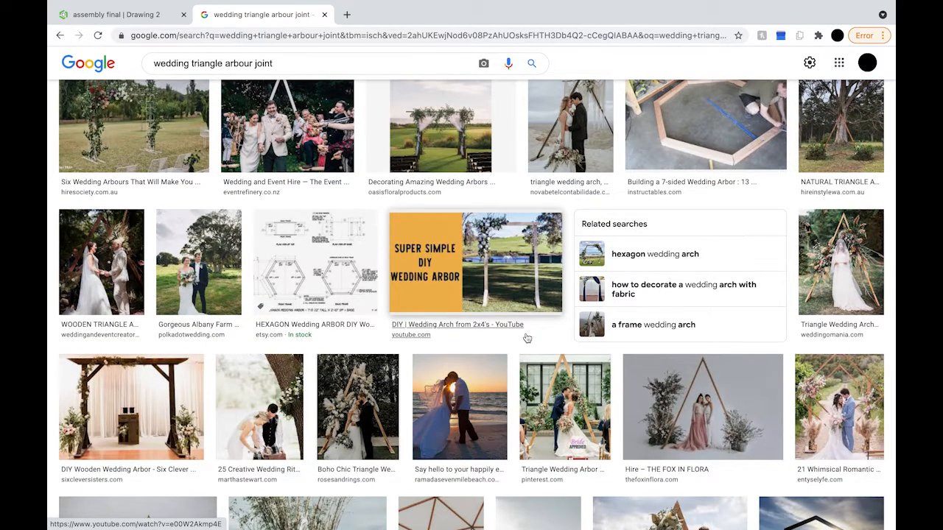
pyautogui.scroll(-3, 526, 338)
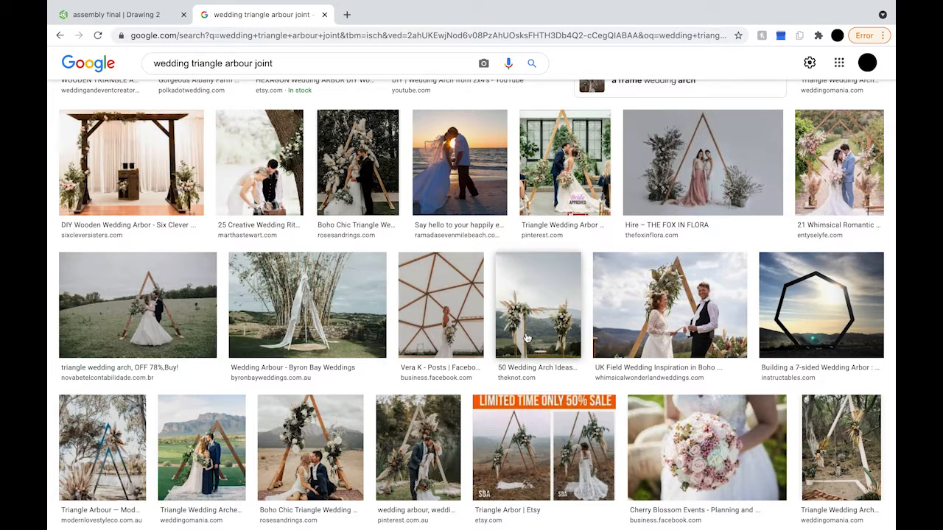
pyautogui.scroll(-1, 526, 337)
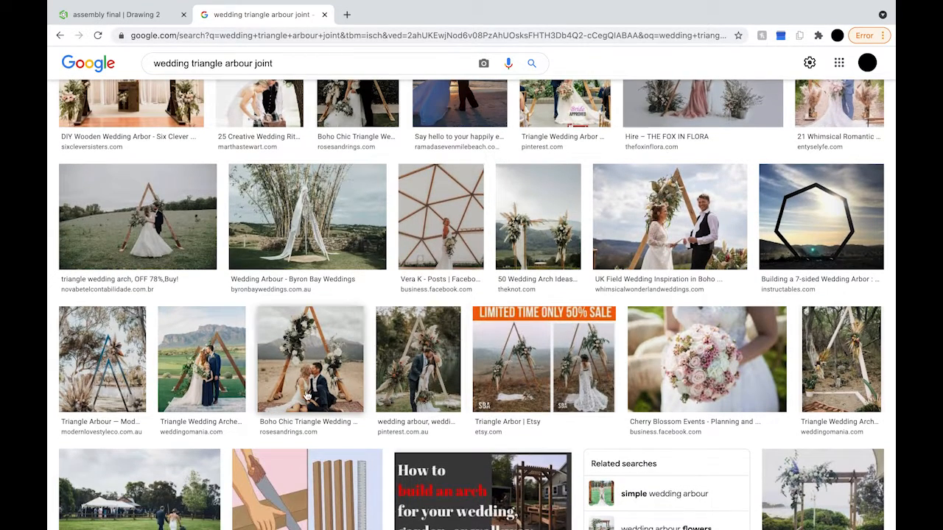
pyautogui.click(306, 396)
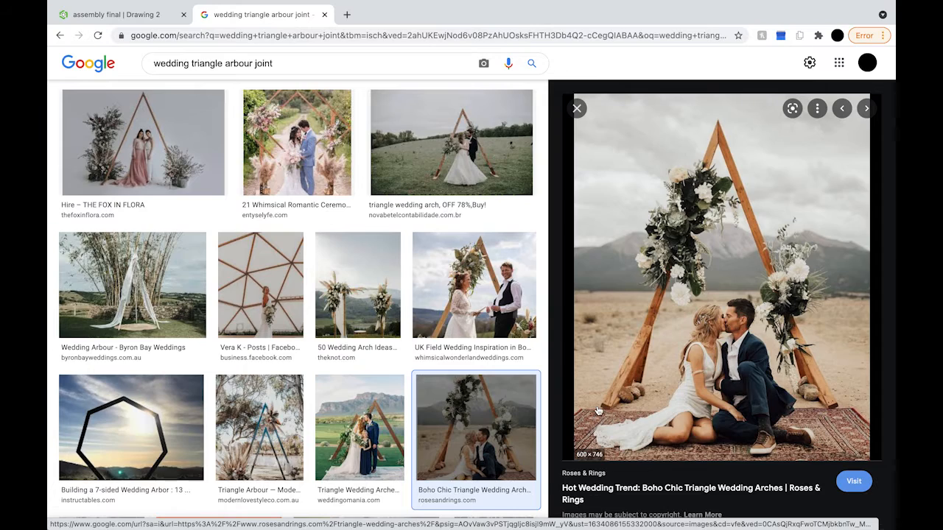
# Examine the timber joint at the base of the arch's left leg up close and close the photo preview.
pyautogui.keyDown('ctrl'); pyautogui.scroll(3, 598, 410); pyautogui.keyUp('ctrl')
pyautogui.keyDown('ctrl'); pyautogui.scroll(4, 590, 365); pyautogui.keyUp('ctrl')
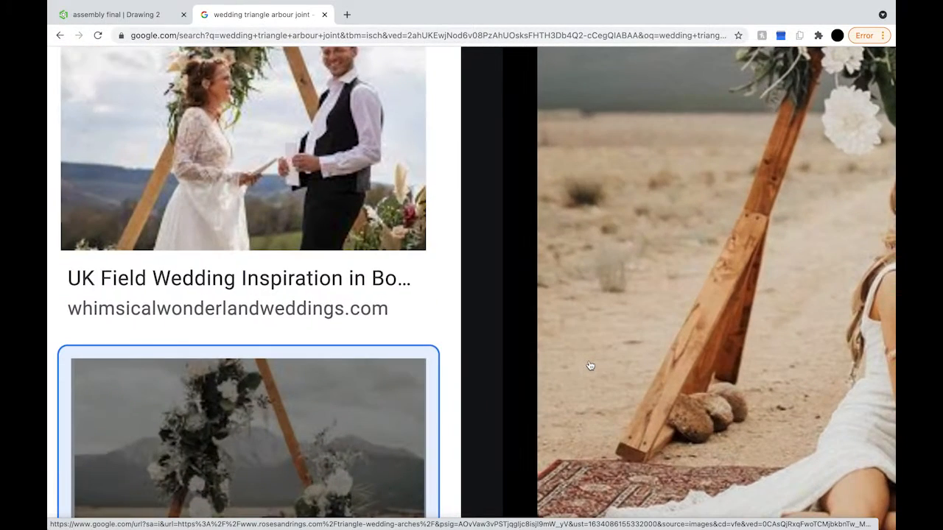
pyautogui.scroll(-2, 655, 420)
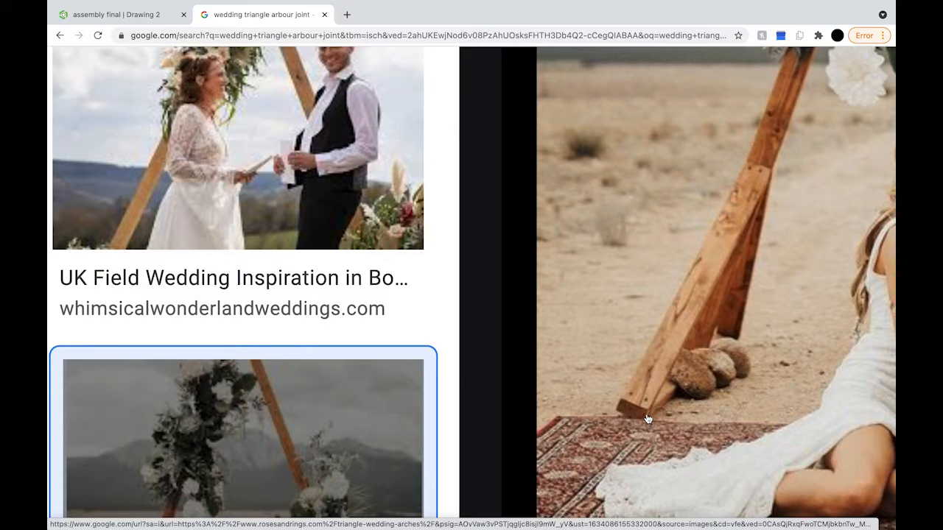
pyautogui.scroll(2, 648, 419)
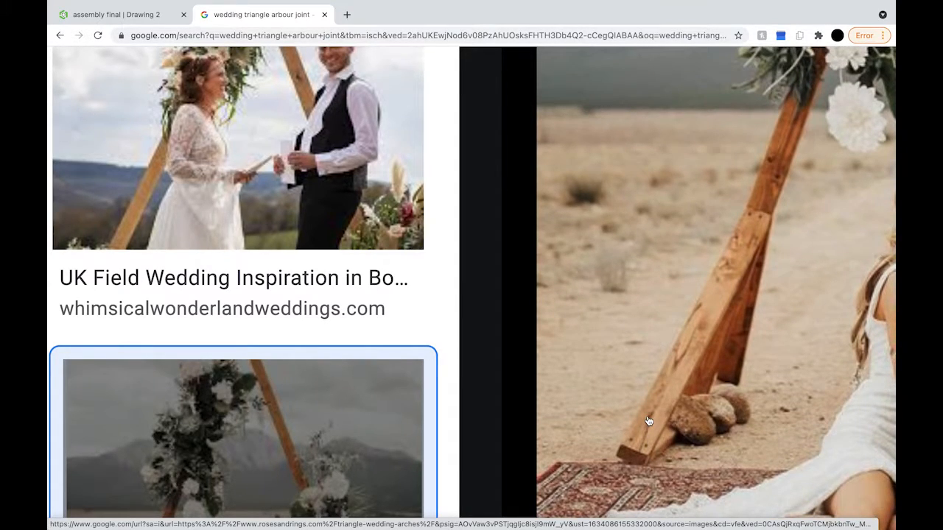
pyautogui.hscroll(-3, 648, 422)
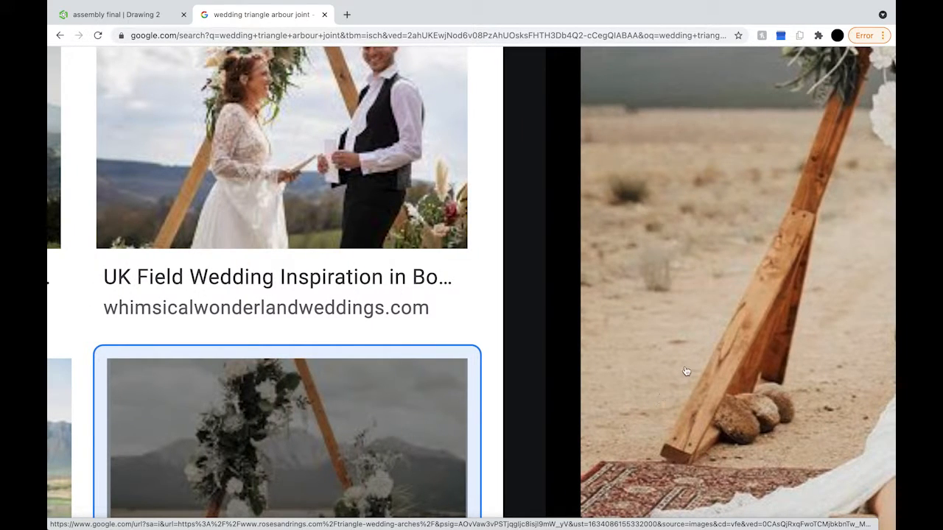
pyautogui.keyDown('ctrl'); pyautogui.scroll(-5, 687, 370); pyautogui.keyUp('ctrl')
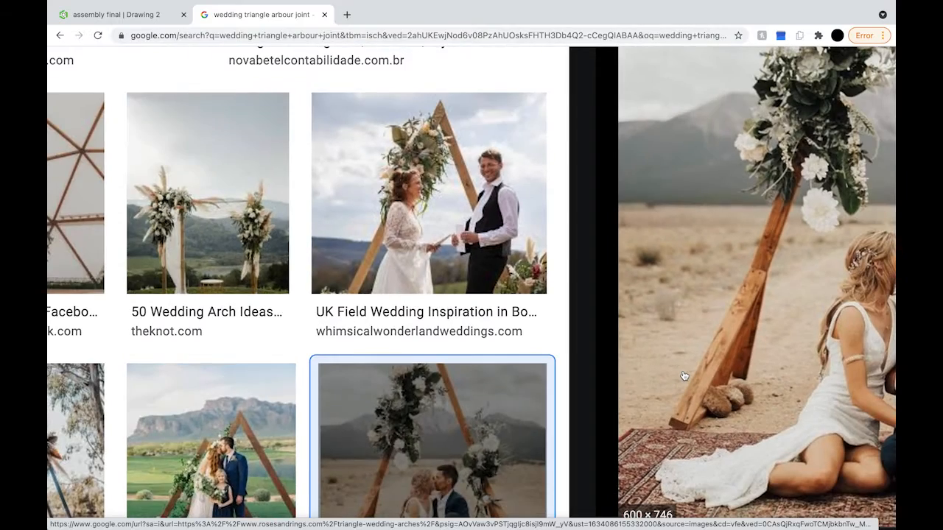
pyautogui.keyDown('ctrl'); pyautogui.scroll(-3, 684, 376); pyautogui.keyUp('ctrl')
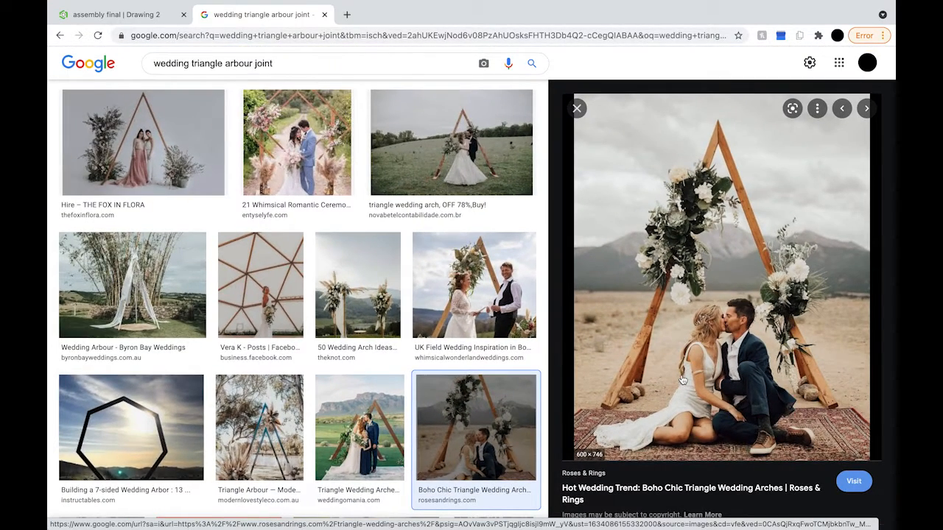
pyautogui.click(577, 108)
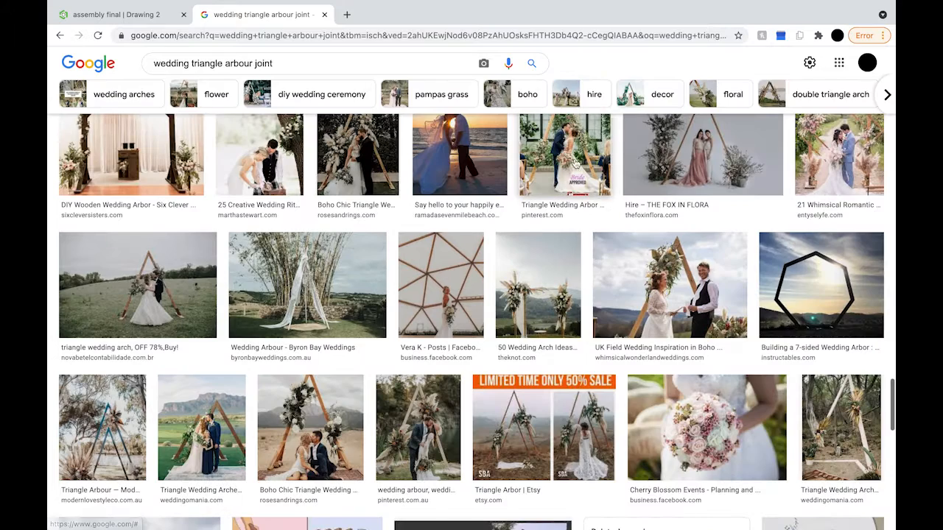
# Scan the remaining image results to their end for photos showing arbour joint details.
pyautogui.scroll(-5, 558, 225)
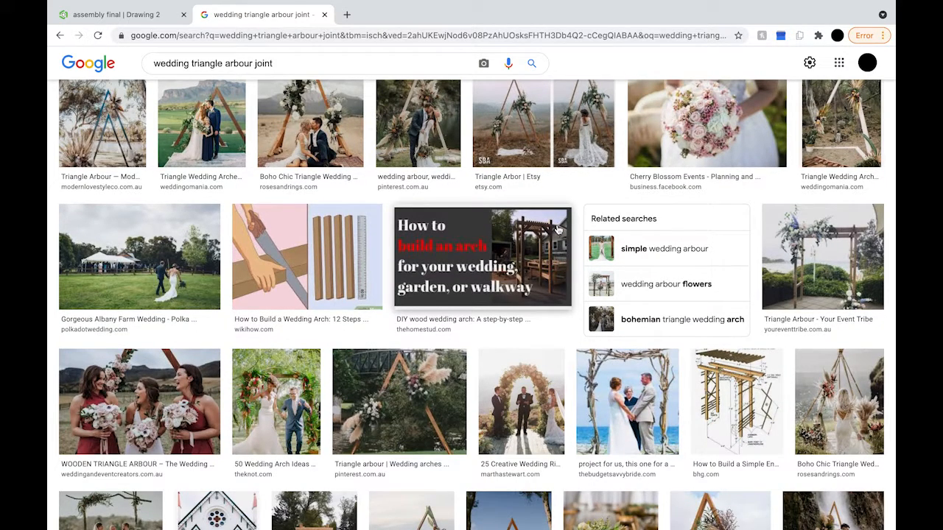
pyautogui.scroll(-2, 558, 230)
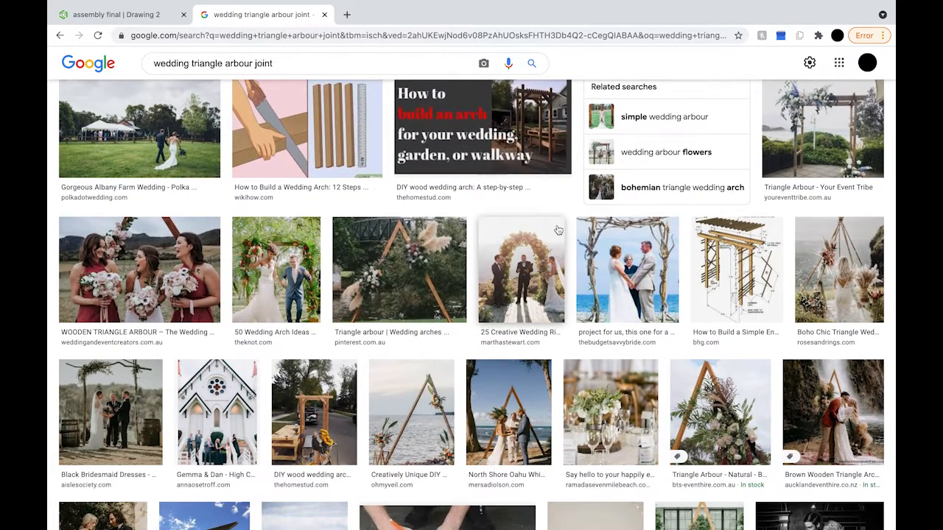
pyautogui.scroll(-2, 558, 231)
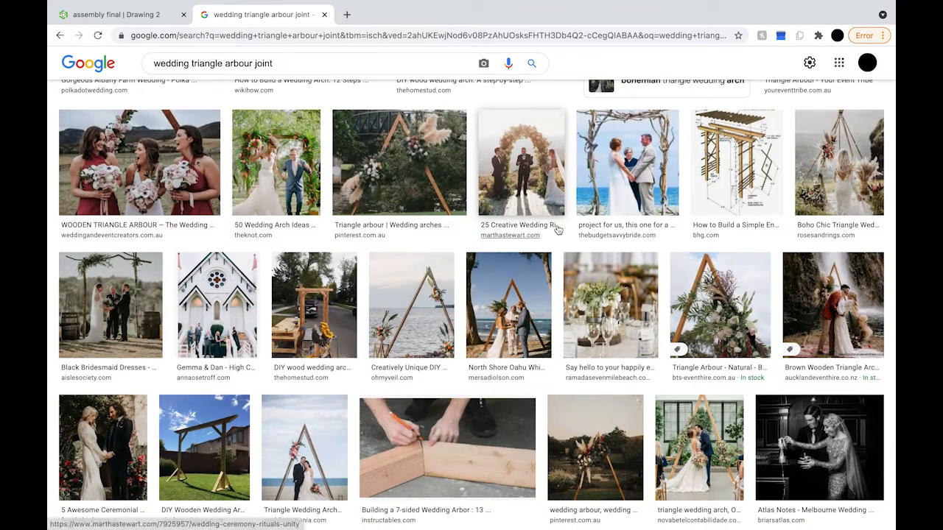
pyautogui.scroll(-2, 558, 231)
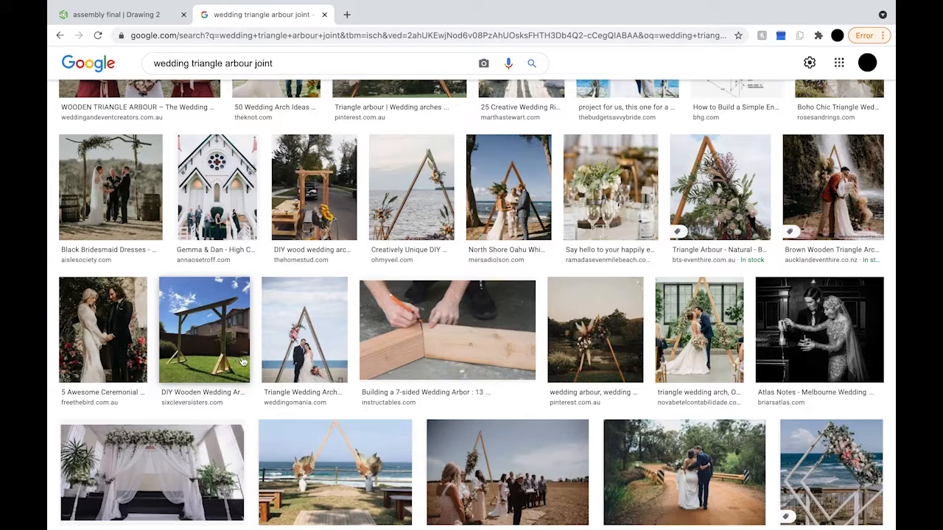
pyautogui.scroll(-2, 362, 404)
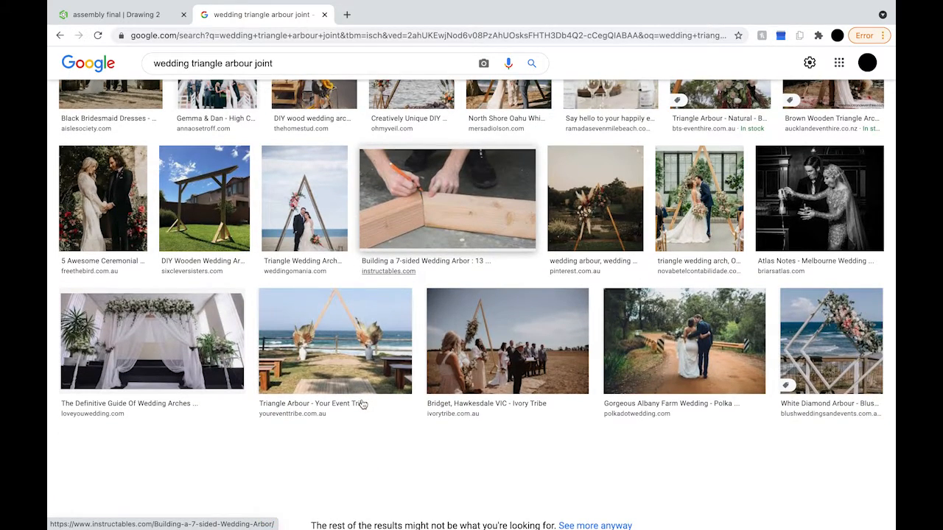
pyautogui.scroll(5, 362, 405)
# Refine the image search to "wedding triangle arbour bottom joint" and look over the first results.
pyautogui.click(293, 65)
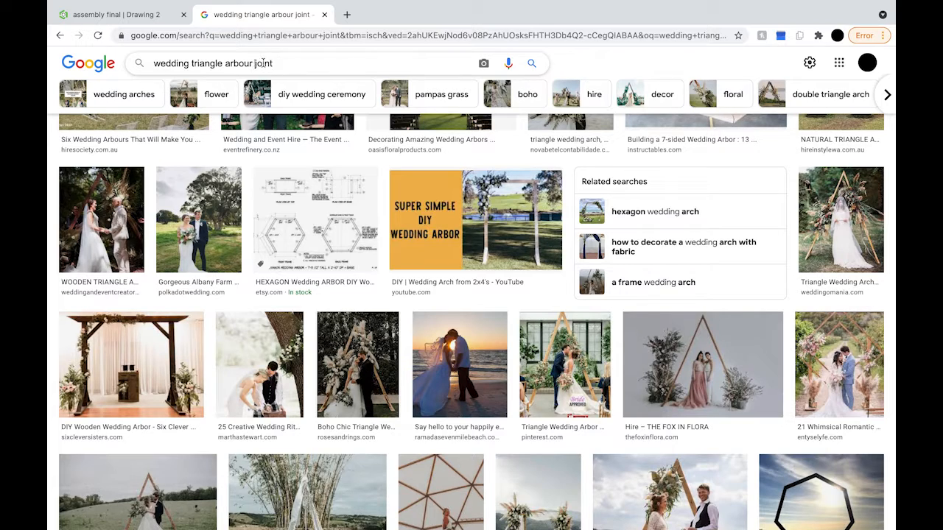
pyautogui.write('bottom')
pyautogui.press('Return')
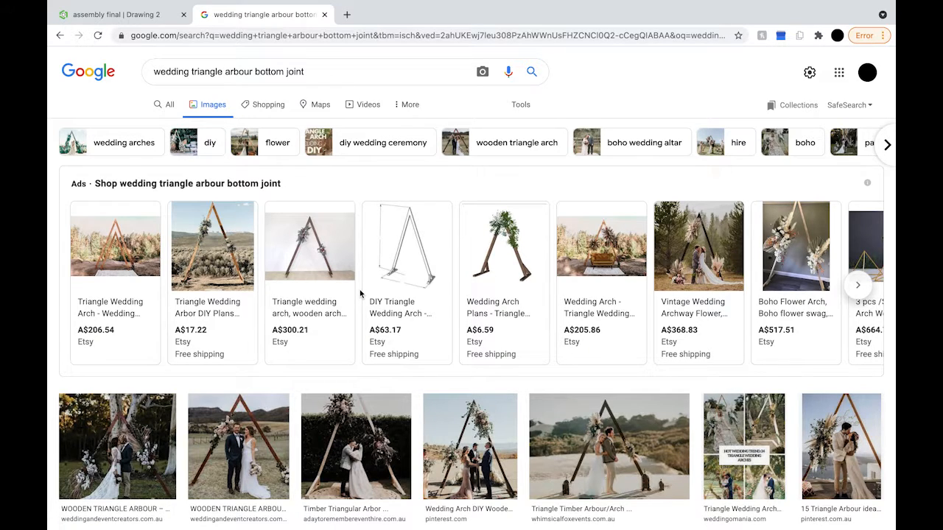
pyautogui.scroll(-2, 360, 294)
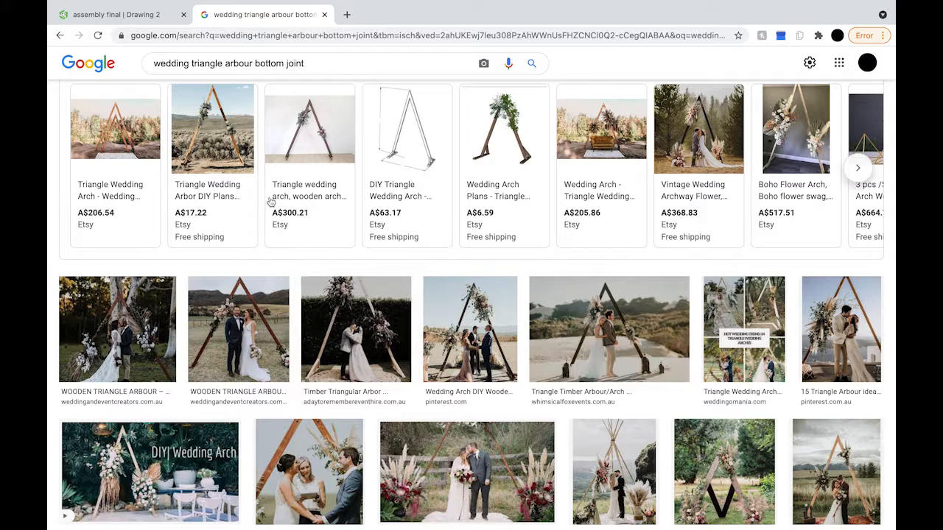
pyautogui.moveTo(244, 165)
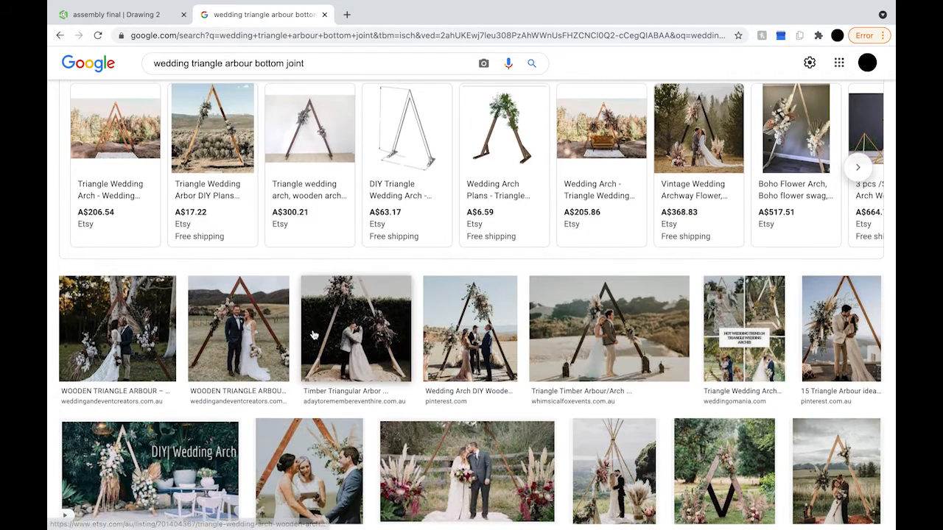
# Scan the image results for "wedding triangle arbour bottom joint" to their end for photos showing how the leg joints are built.
pyautogui.scroll(-5, 316, 332)
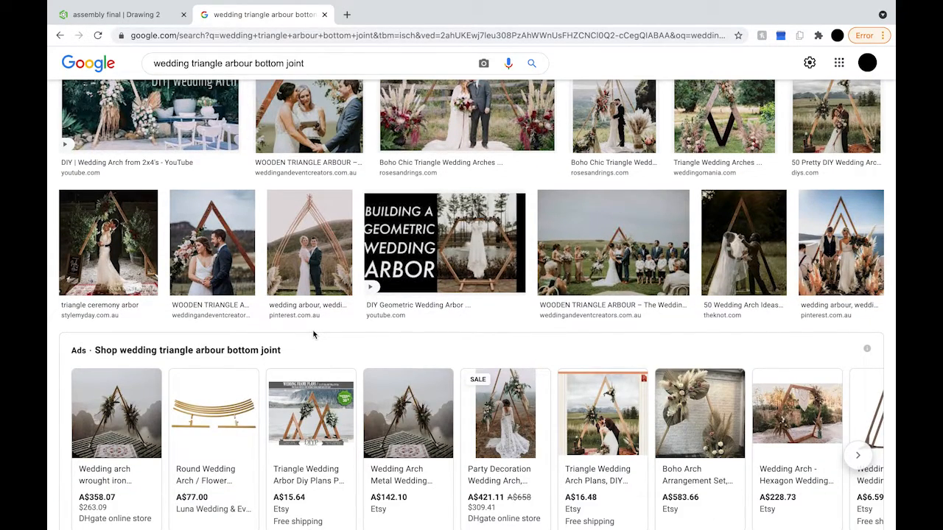
pyautogui.scroll(-5, 313, 335)
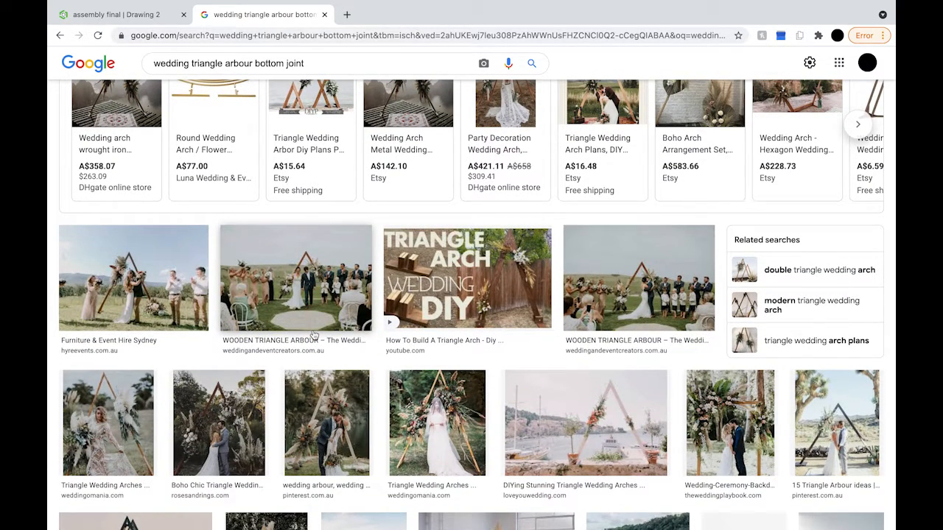
pyautogui.scroll(-3, 313, 334)
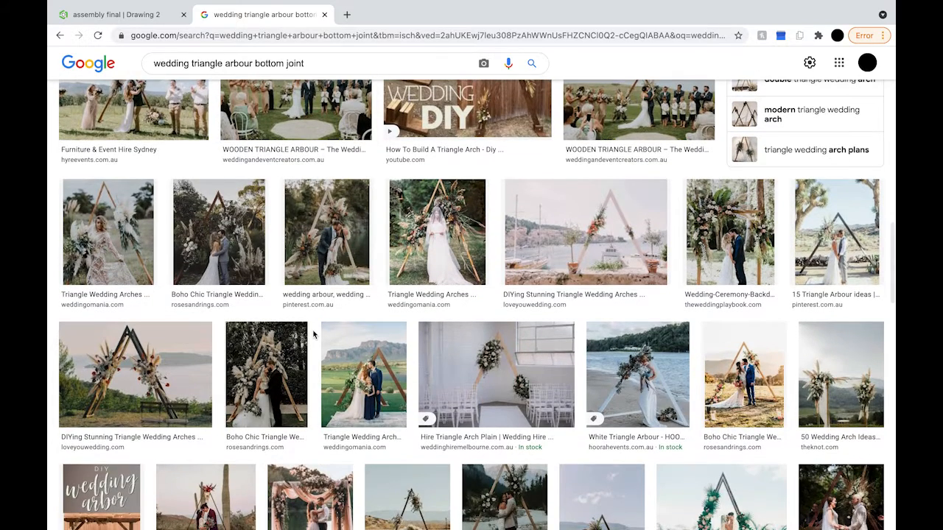
pyautogui.scroll(-2, 313, 335)
pyautogui.scroll(-1, 313, 335)
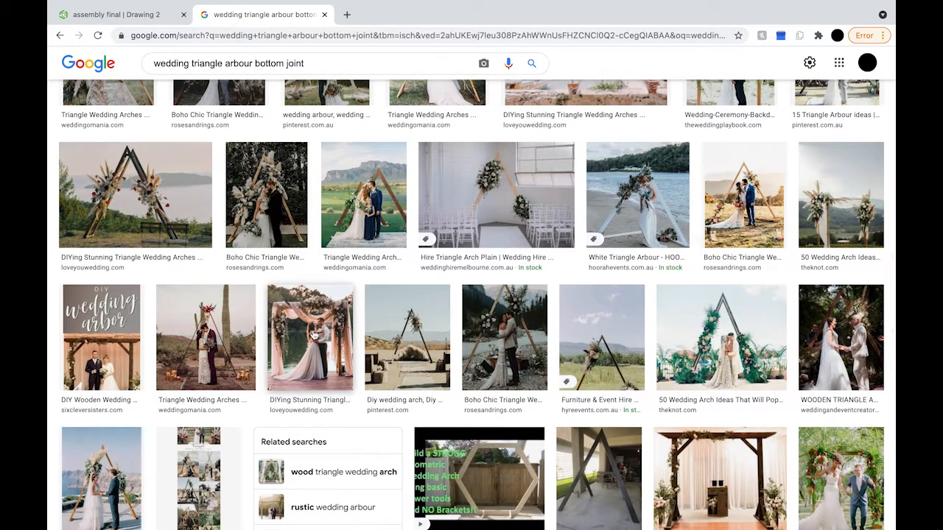
pyautogui.scroll(-5, 313, 334)
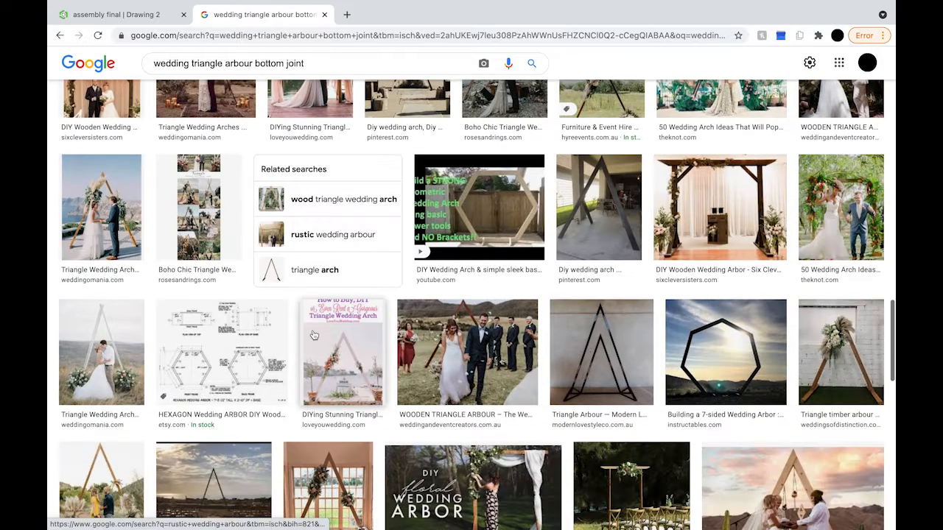
pyautogui.scroll(-4, 313, 335)
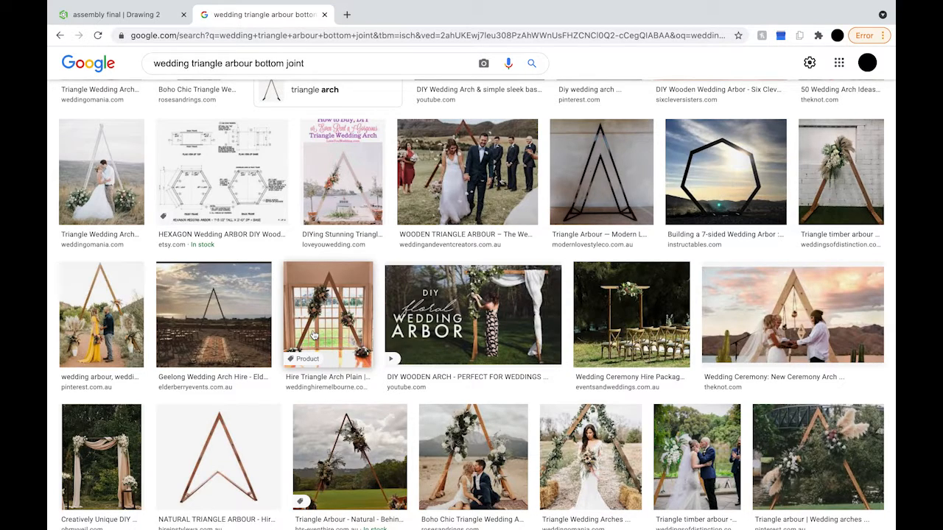
pyautogui.scroll(-4, 313, 336)
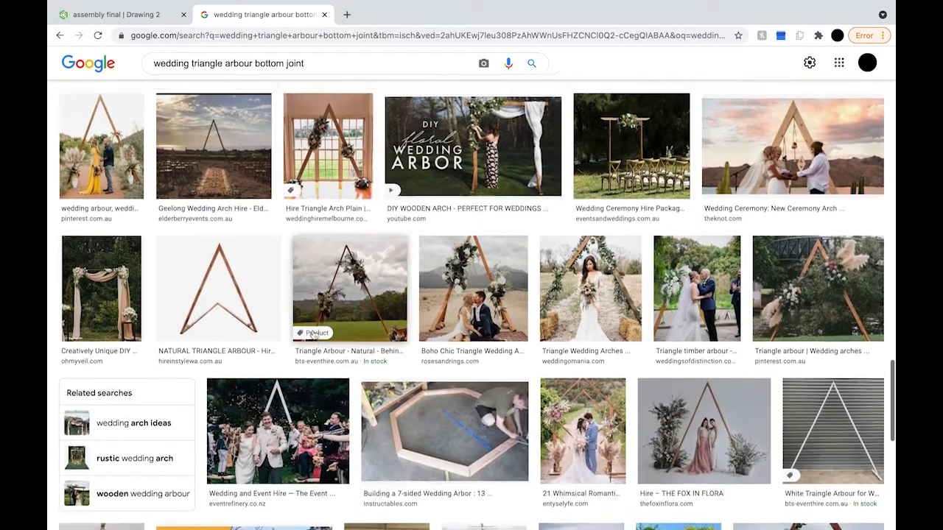
pyautogui.scroll(-3, 313, 335)
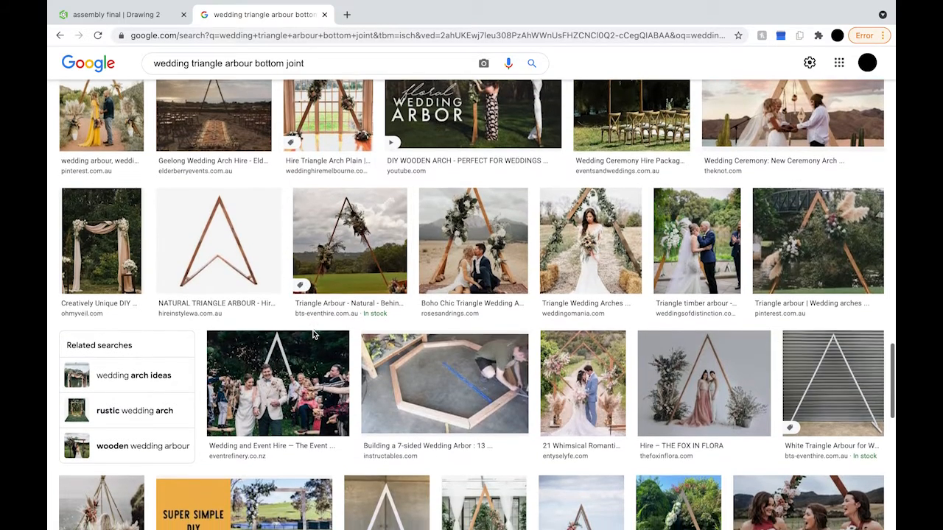
pyautogui.scroll(-3, 313, 335)
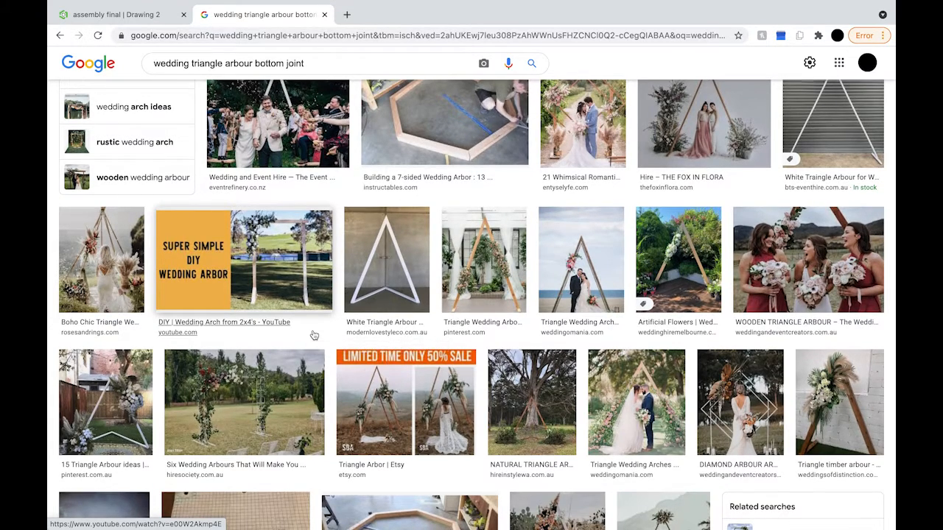
pyautogui.scroll(-6, 313, 335)
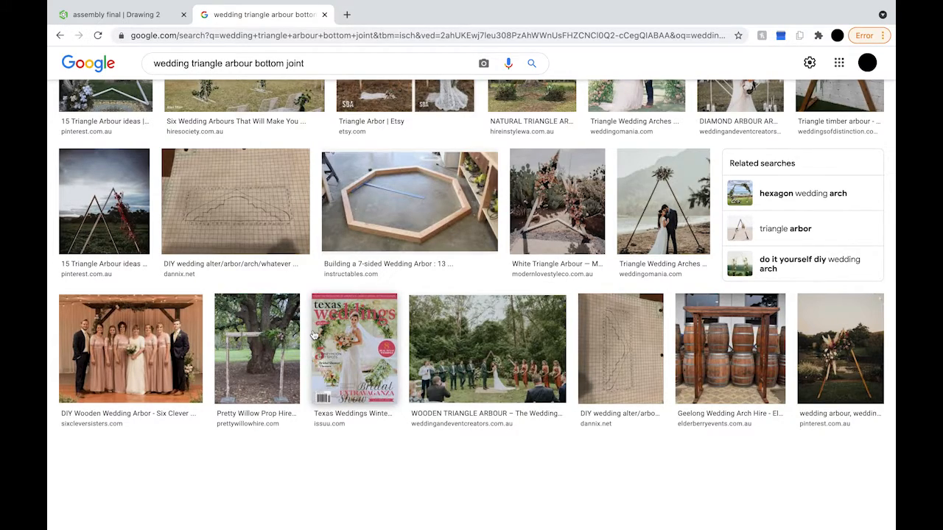
pyautogui.scroll(-5, 314, 336)
# Filter the results by "diy wedding ceremony", and replace the query with an image search for "diy wedding arbour triangle".
pyautogui.scroll(10, 314, 335)
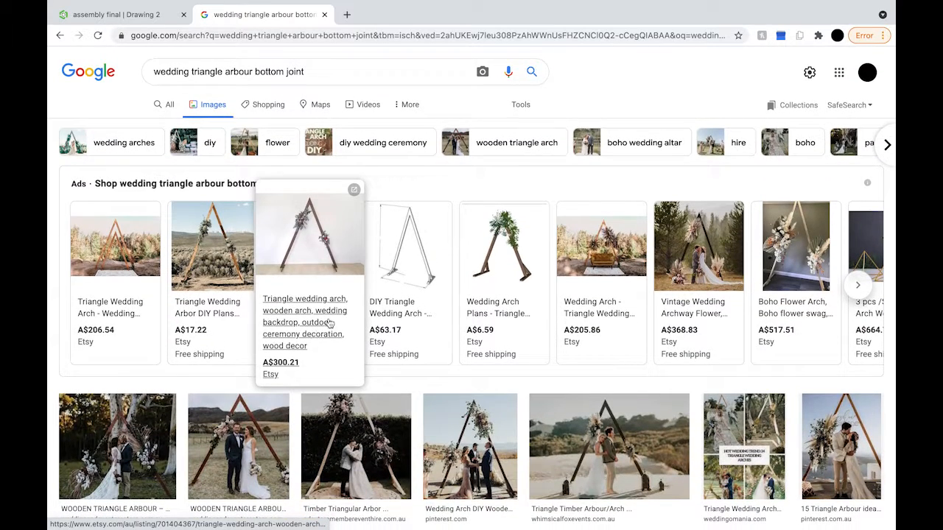
pyautogui.click(355, 141)
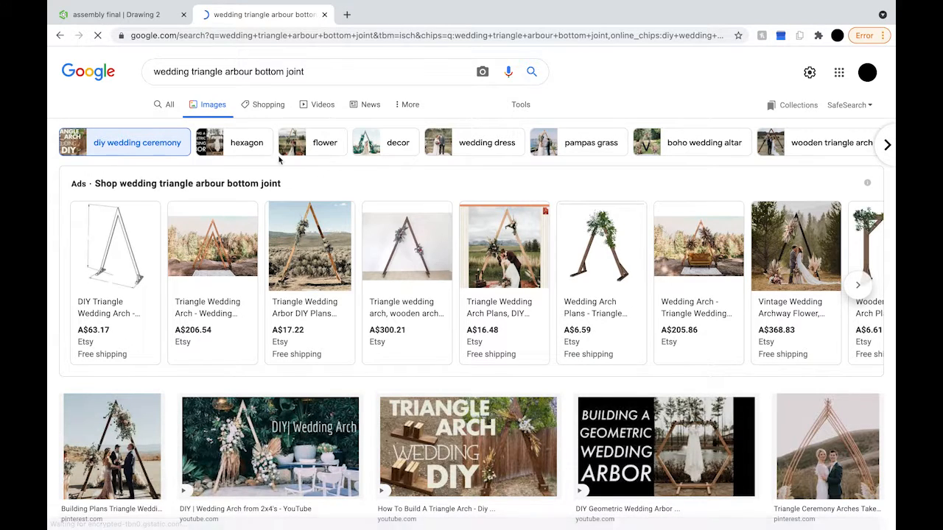
pyautogui.moveTo(305, 71); pyautogui.dragTo(82, 48)
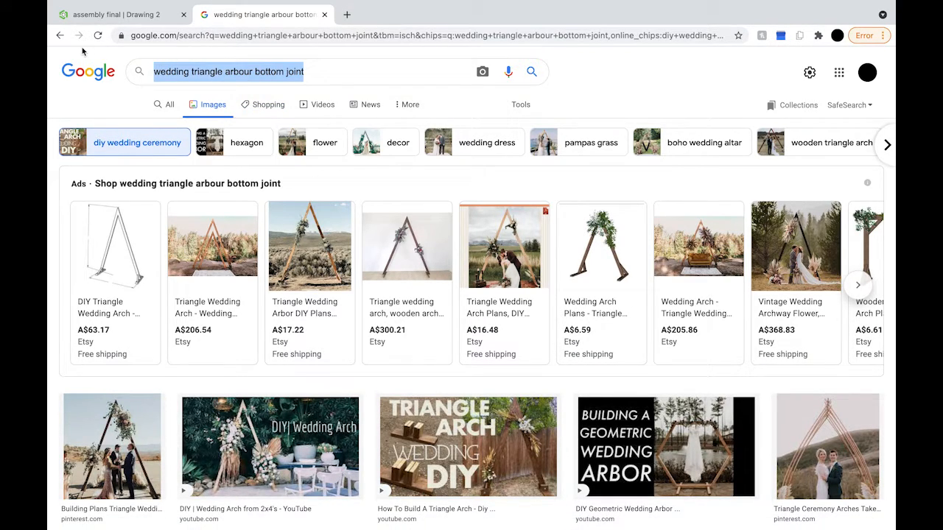
pyautogui.write('diy a')
pyautogui.press('BackSpace')
pyautogui.write('w')
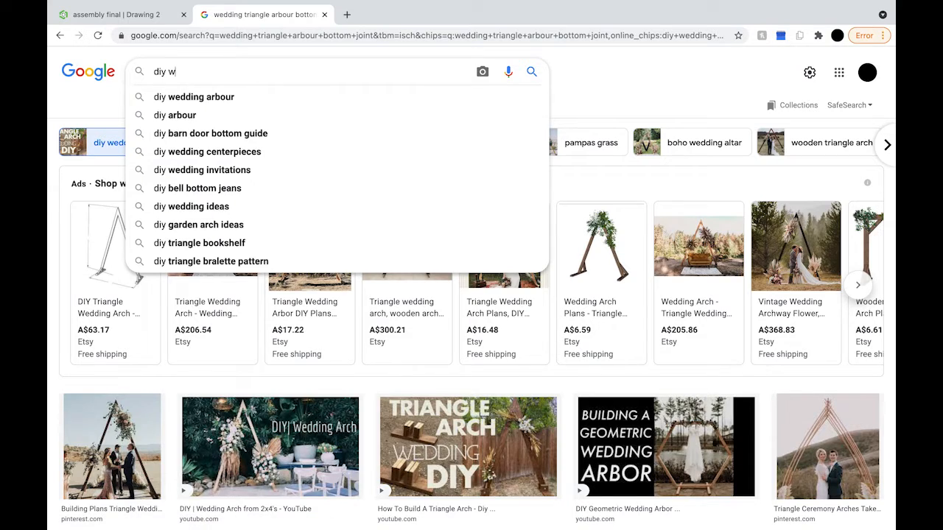
pyautogui.write('edding arbour tr')
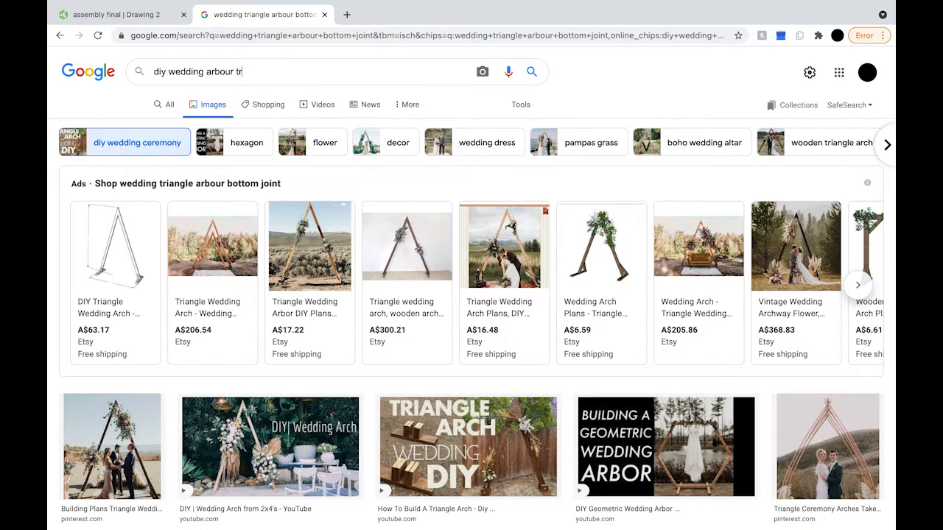
pyautogui.write('iangle')
pyautogui.press('Return')
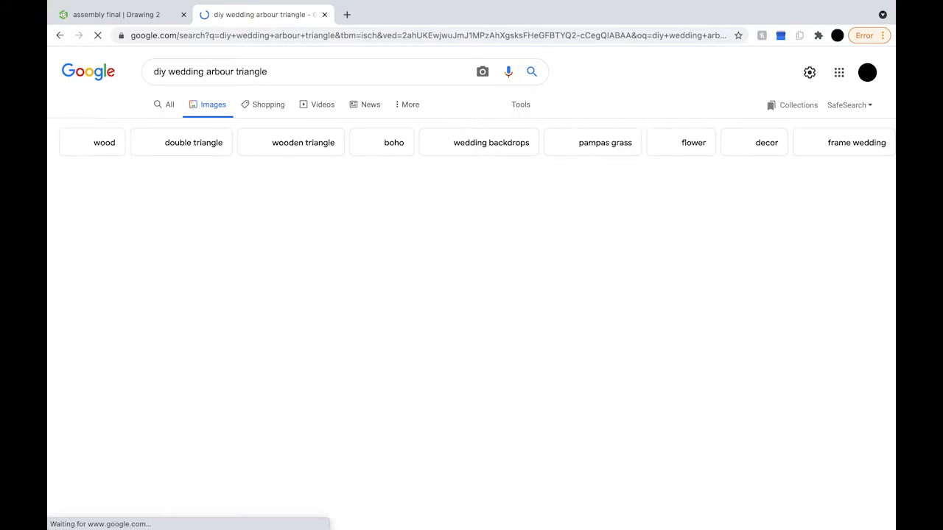
# Preview the "How To Build A Triangle Arch - Diy Wedding Tutorial" result and look through its related images for construction details.
pyautogui.scroll(-4, 226, 283)
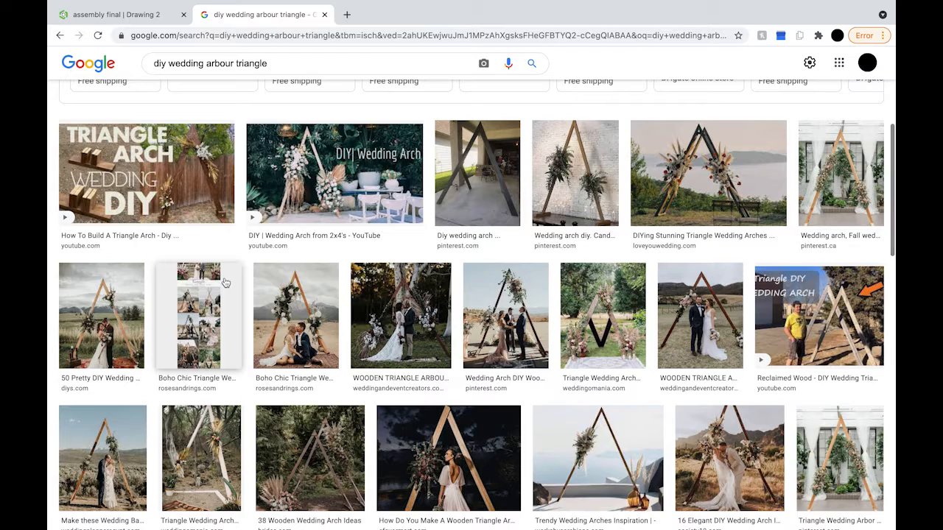
pyautogui.scroll(1, 226, 283)
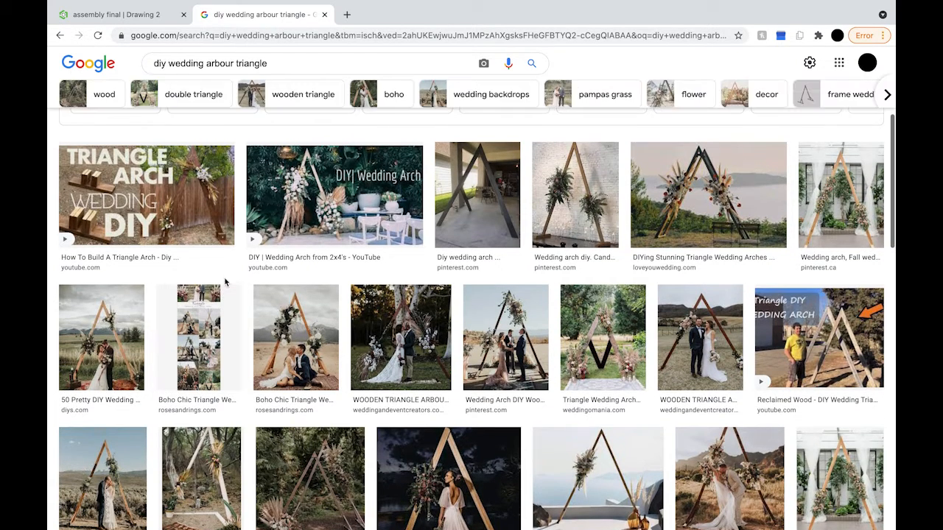
pyautogui.click(176, 212)
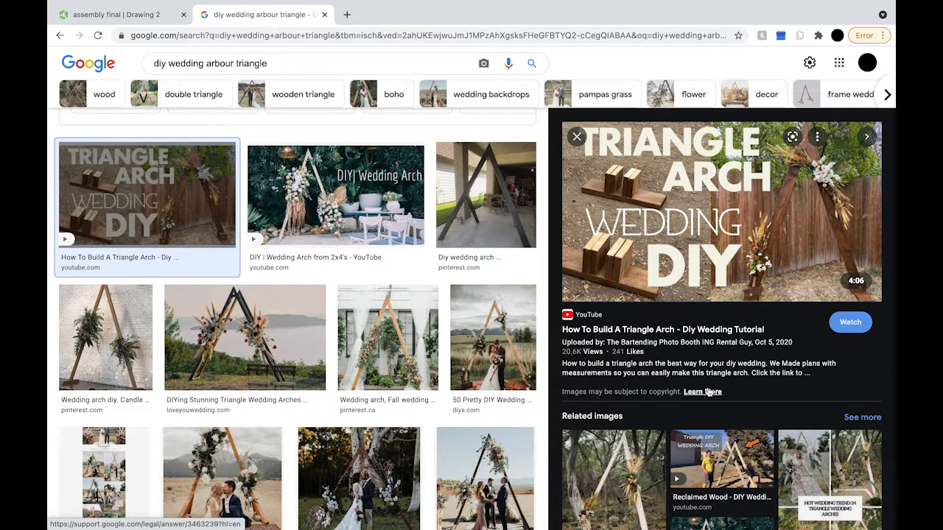
pyautogui.scroll(-2, 708, 392)
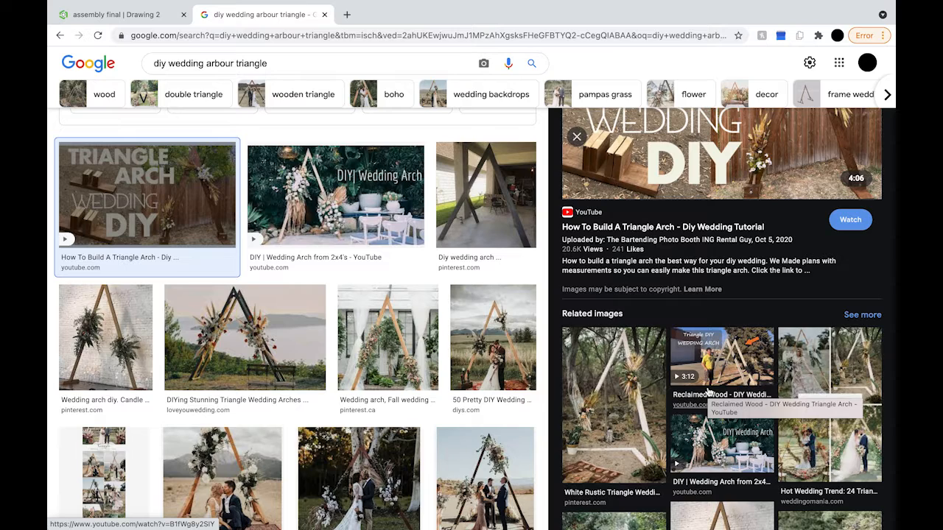
pyautogui.scroll(-2, 709, 393)
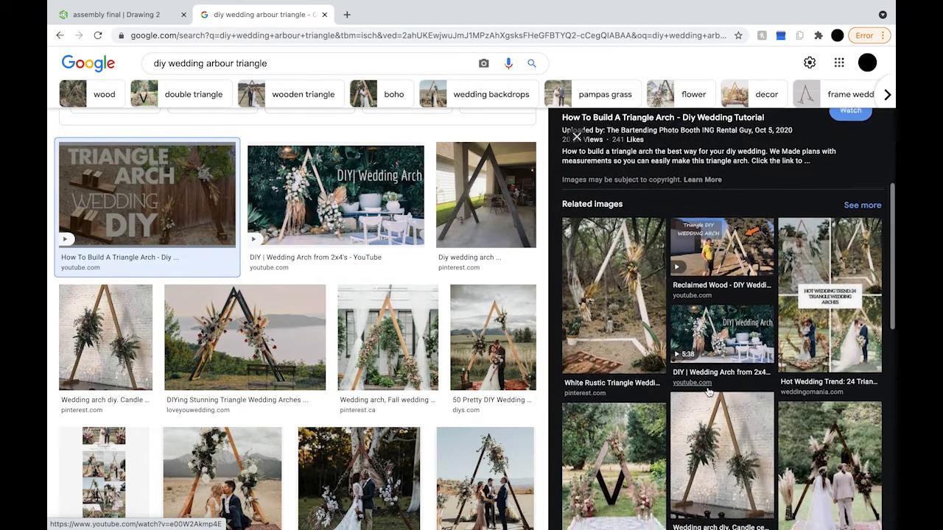
pyautogui.scroll(-2, 708, 393)
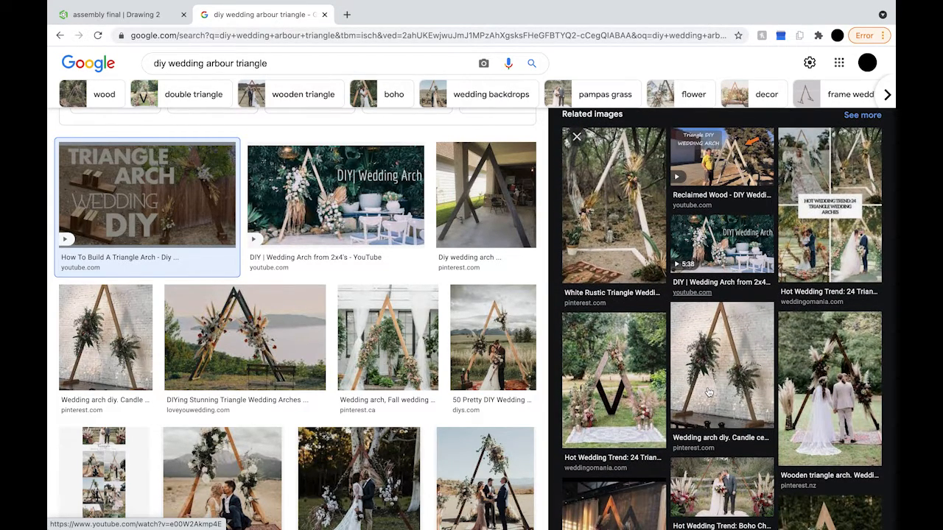
pyautogui.scroll(4, 708, 392)
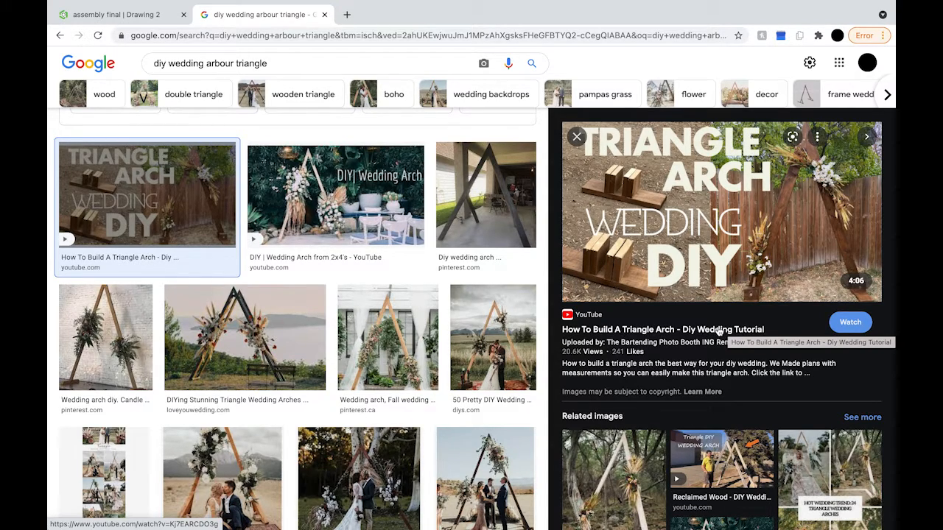
# Switch to the Onshape foot stool drawing and sign in with the saved account e-mail and password.
pyautogui.click(120, 23)
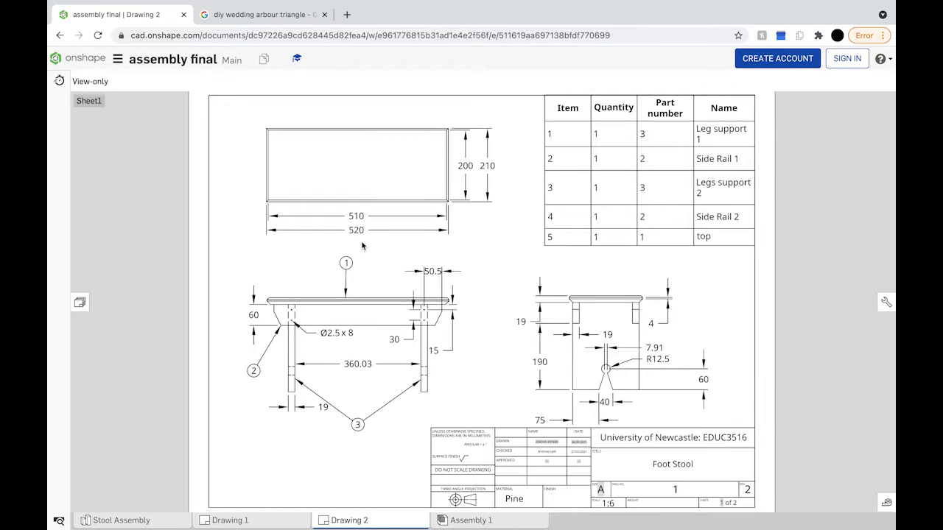
pyautogui.scroll(-5, 361, 245)
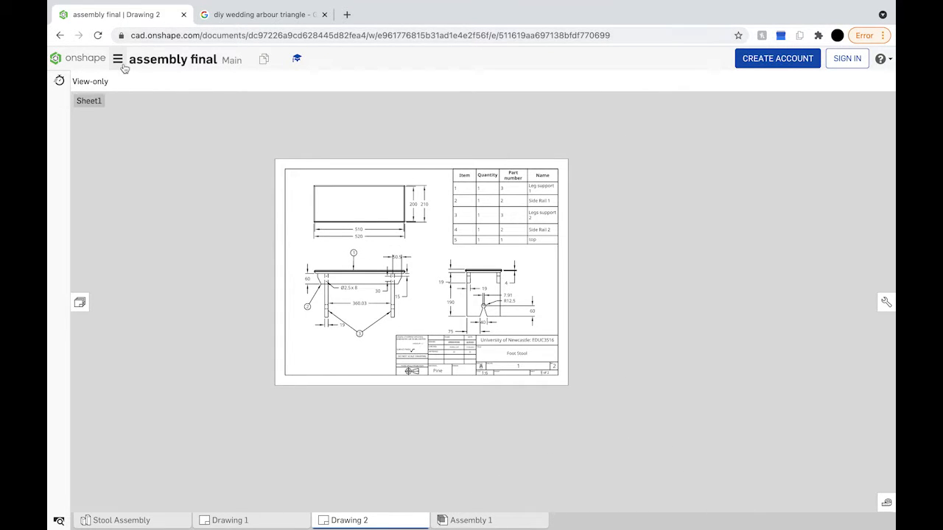
pyautogui.click(847, 58)
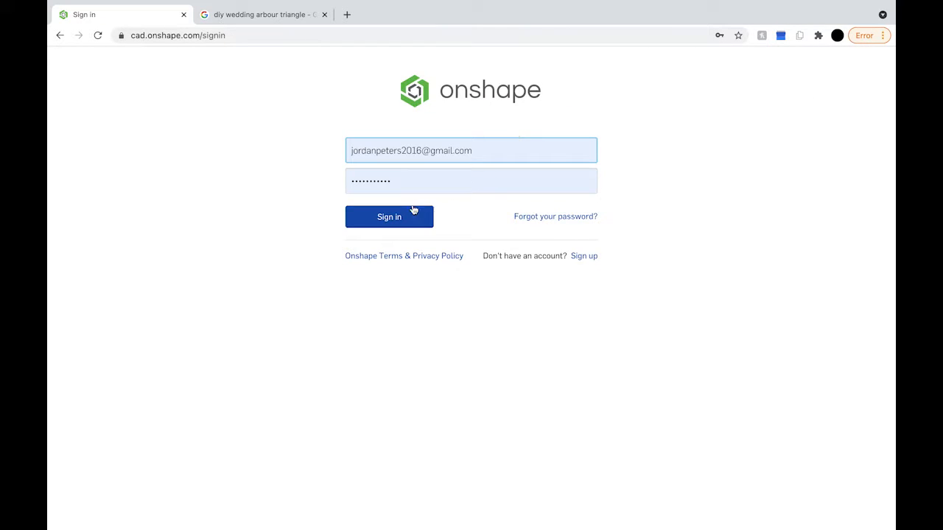
pyautogui.click(409, 215)
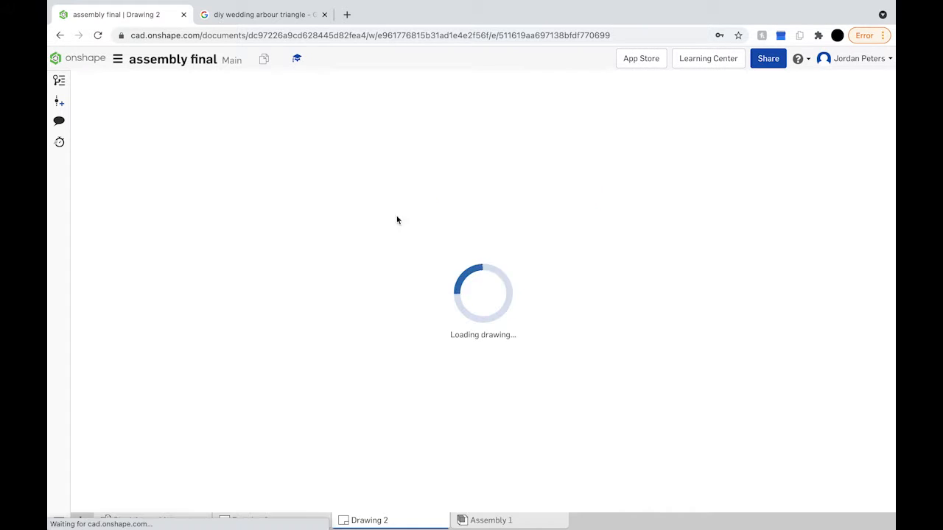
# Leave the "assembly final" document for the documents list and open the Arbour document.
pyautogui.click(117, 59)
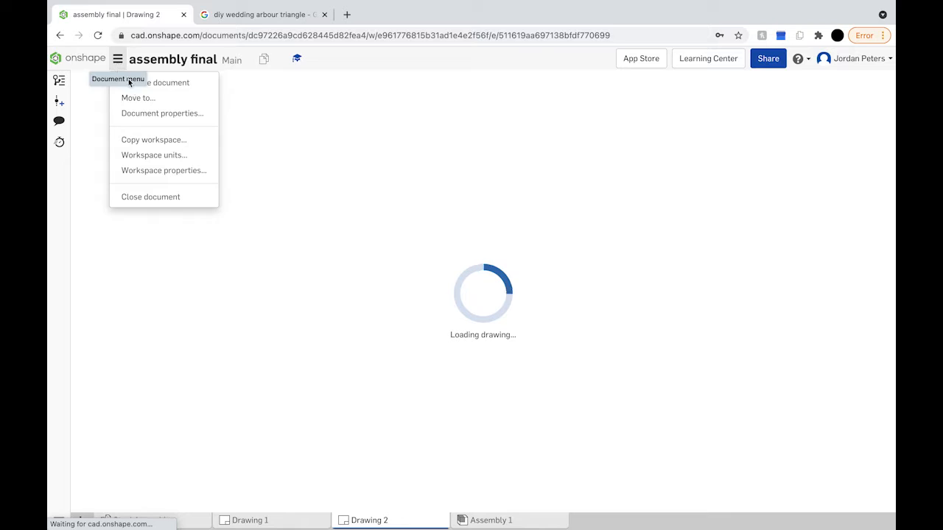
pyautogui.click(87, 57)
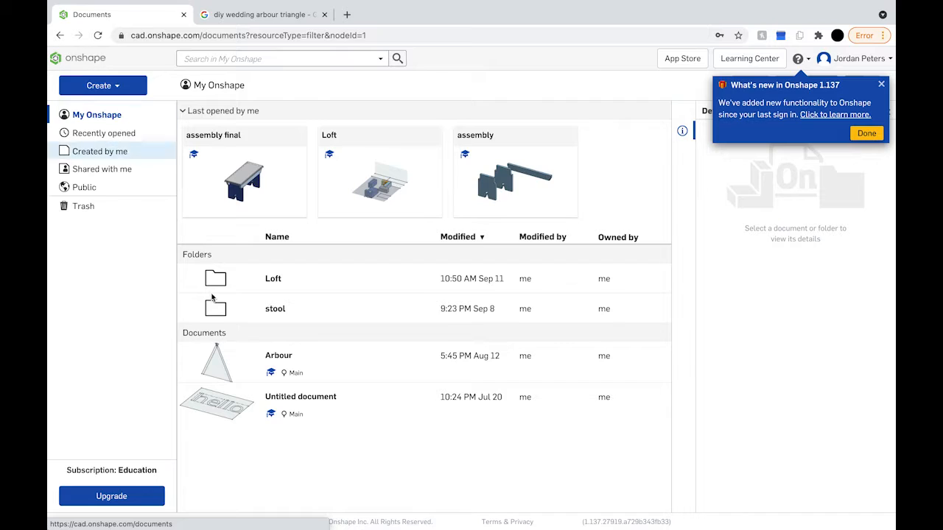
pyautogui.click(272, 358)
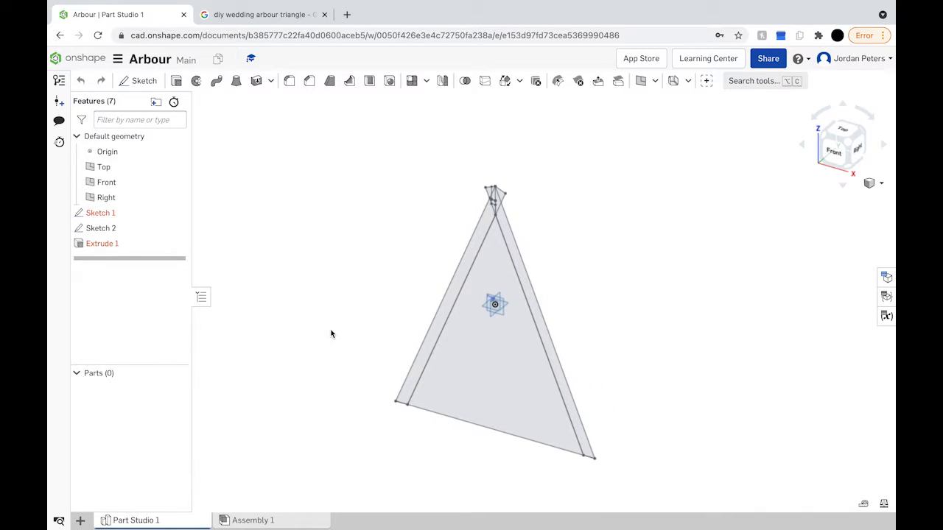
pyautogui.click(289, 522)
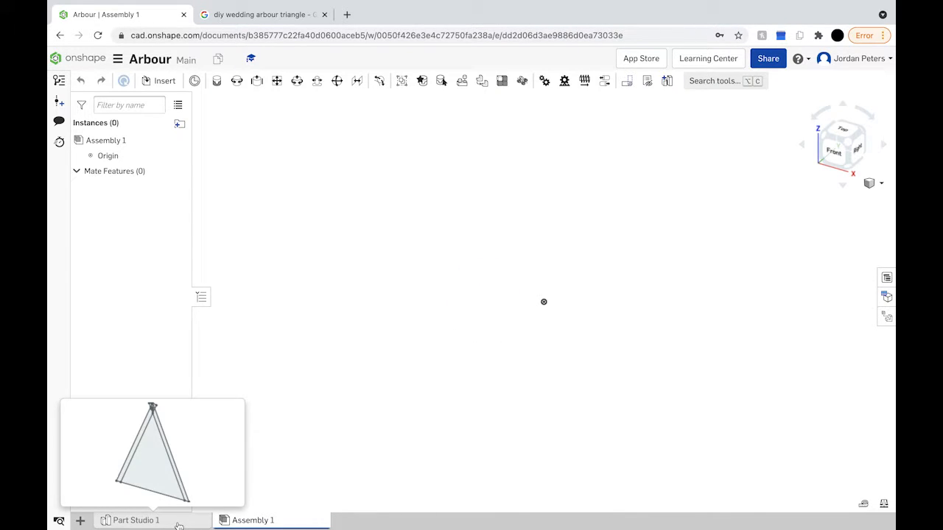
pyautogui.click(165, 81)
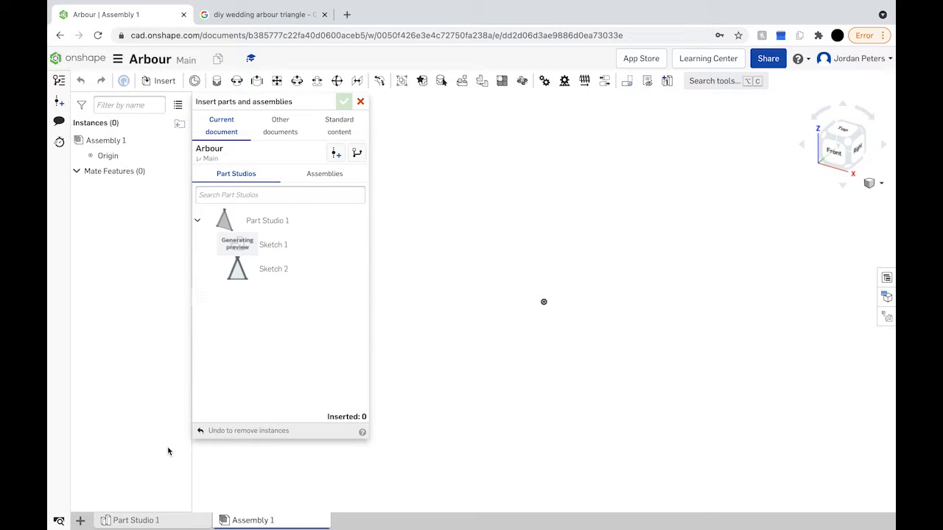
pyautogui.click(363, 105)
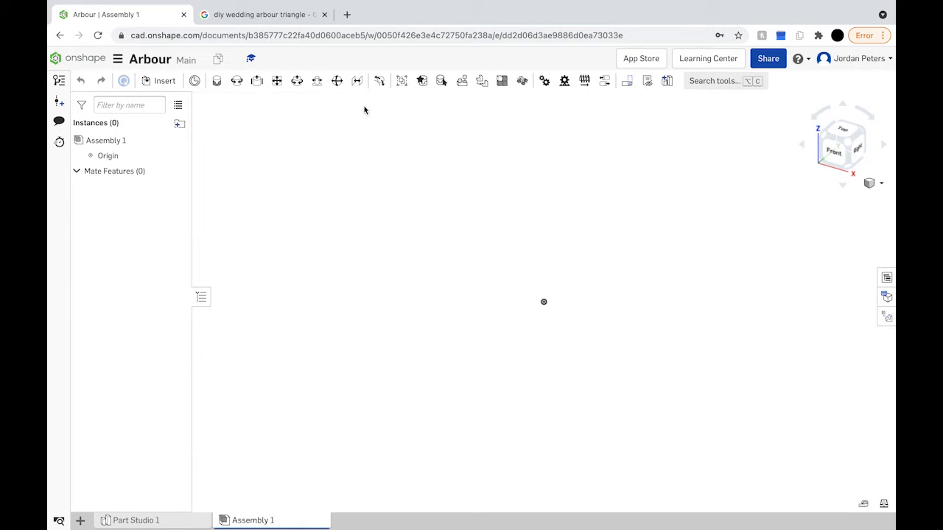
pyautogui.click(152, 523)
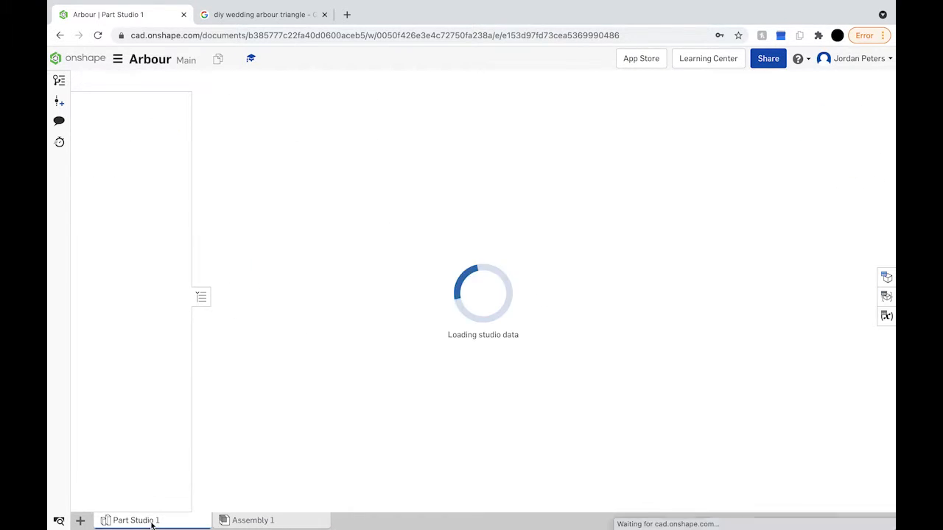
# Add a new Part Studio to the Arbour document.
pyautogui.click(81, 522)
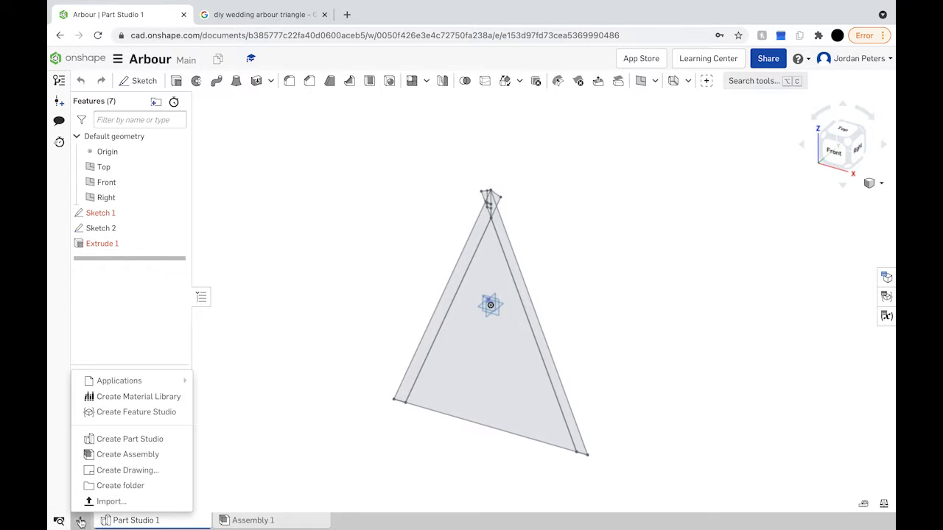
pyautogui.moveTo(147, 381)
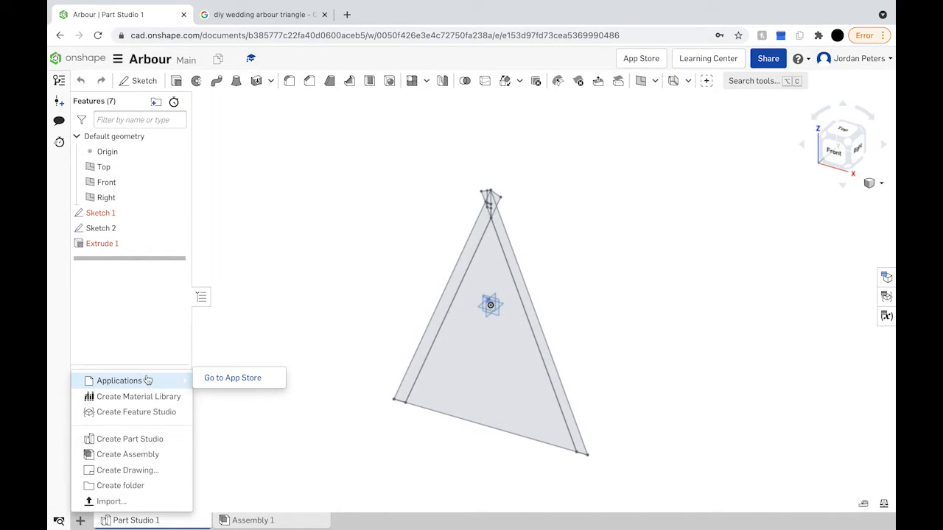
pyautogui.click(162, 442)
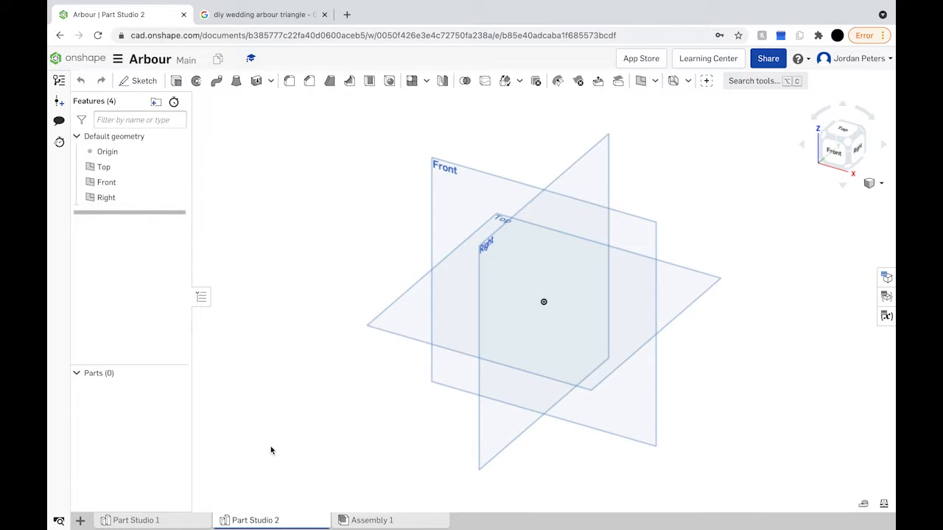
# Look over Assembly 1 and Part Studio 2, and check the triangle arch image in the search results for reference.
pyautogui.click(381, 520)
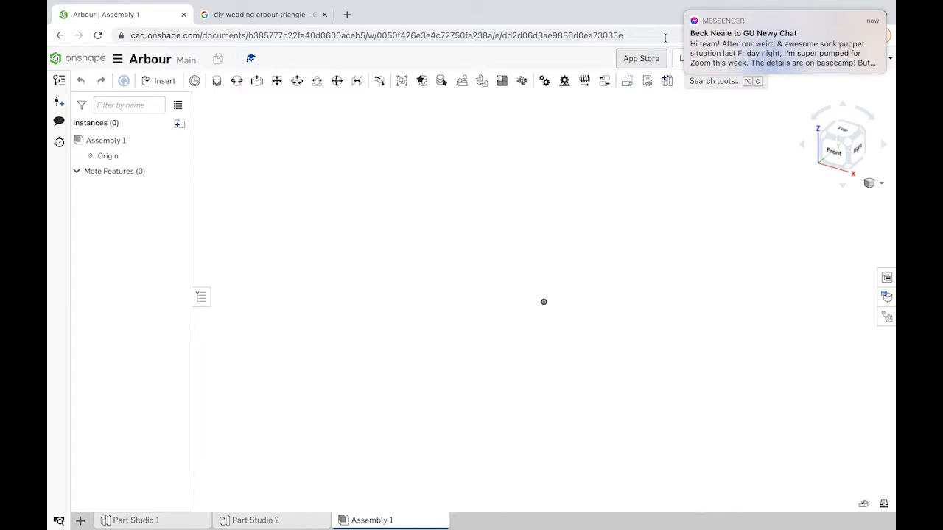
pyautogui.click(687, 16)
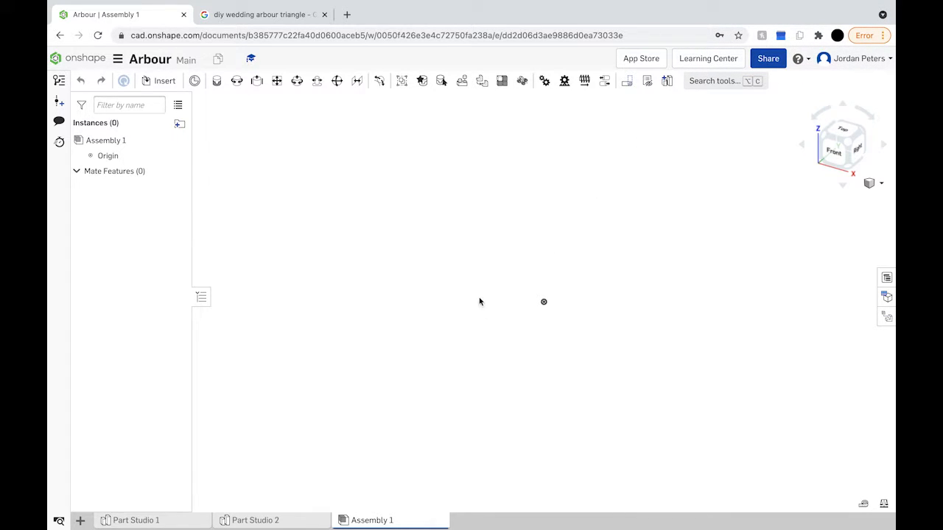
pyautogui.click(249, 517)
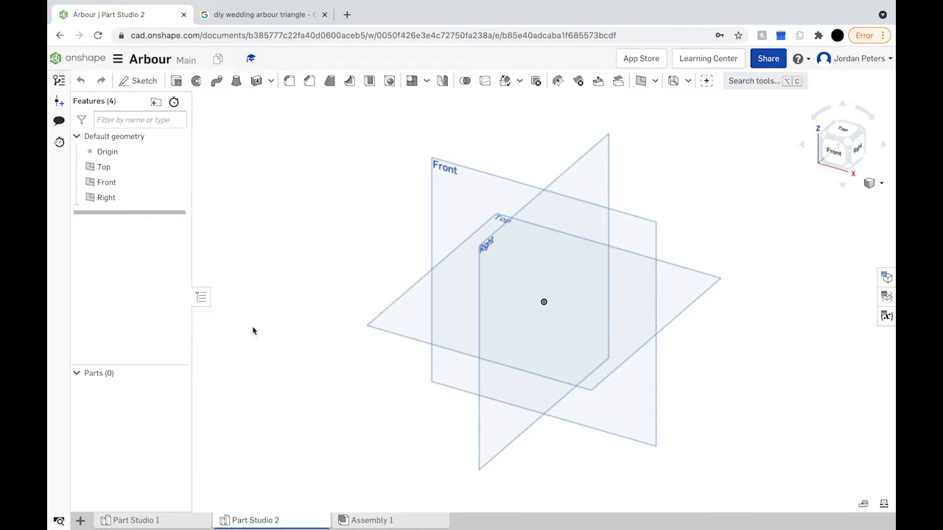
pyautogui.click(239, 17)
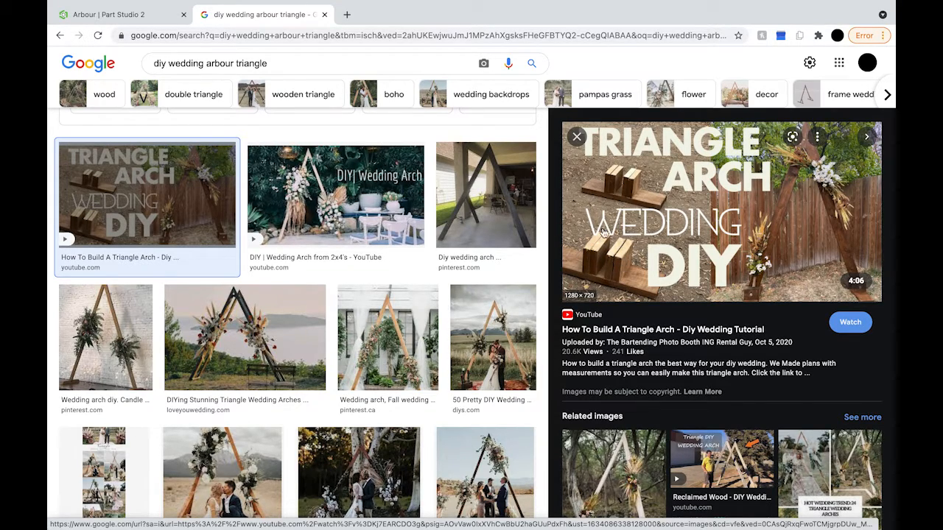
pyautogui.click(118, 15)
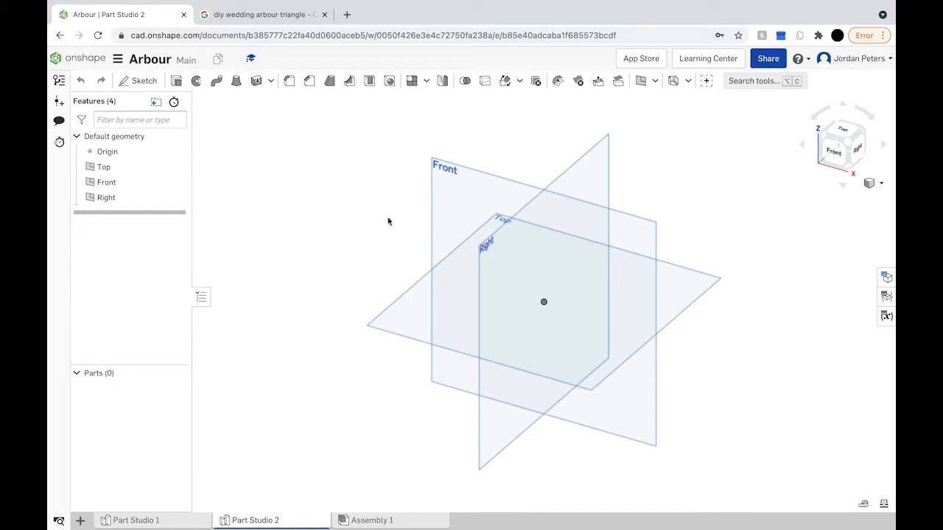
# Return to the documents list and create a new document named "Arbour Parts and Assembly".
pyautogui.click(103, 63)
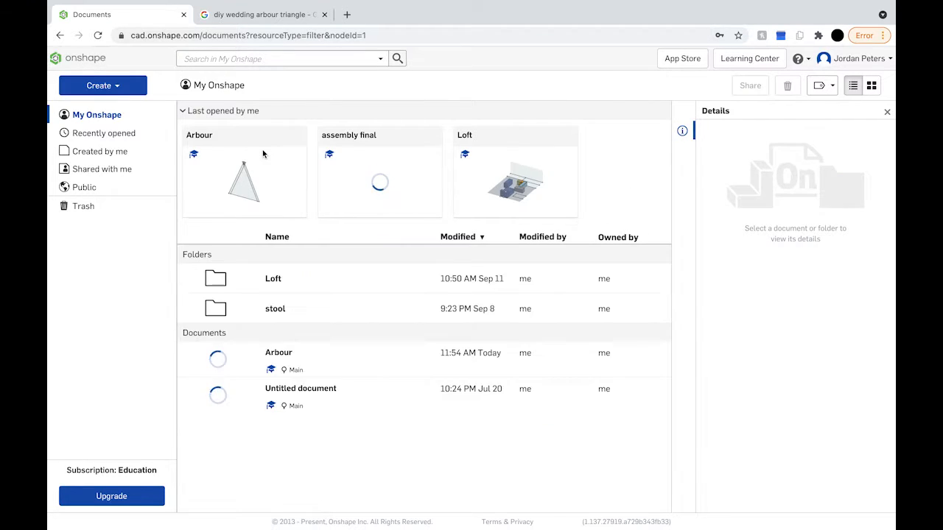
pyautogui.click(118, 87)
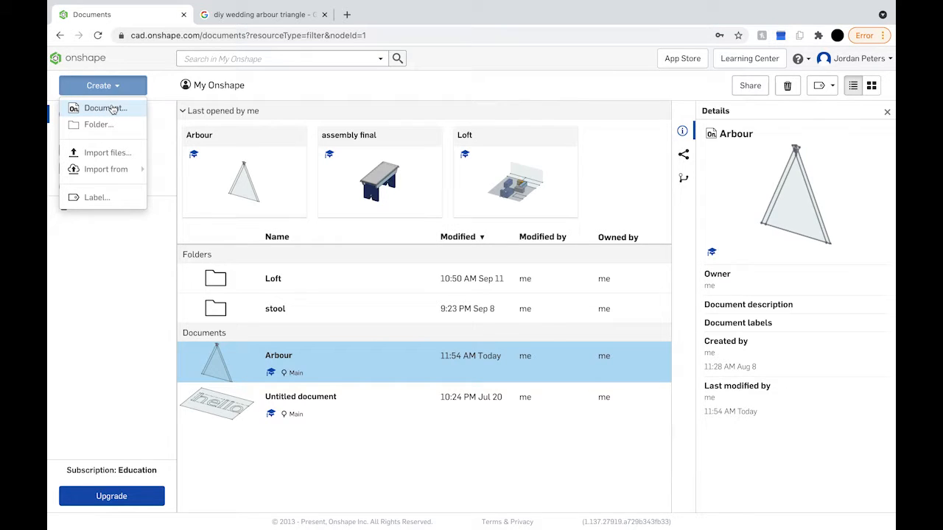
pyautogui.click(110, 108)
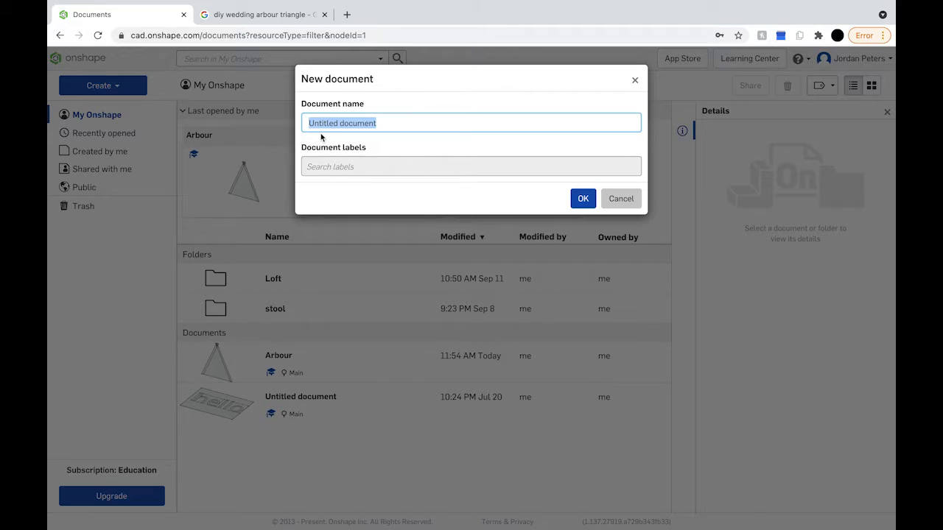
pyautogui.write('Arbour Parts and Assembly')
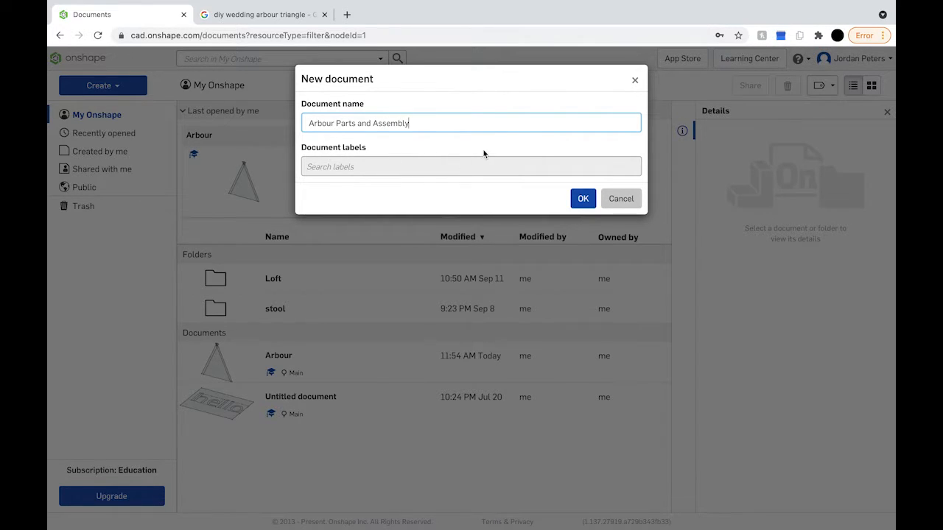
pyautogui.click(582, 198)
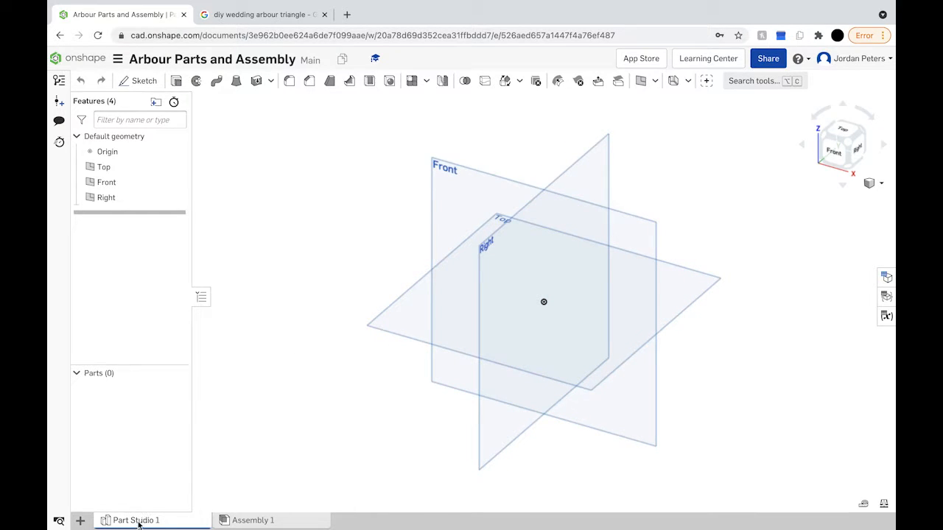
# Start a new sketch on the Front plane in Part Studio 1 of the new document.
pyautogui.moveTo(137, 523)
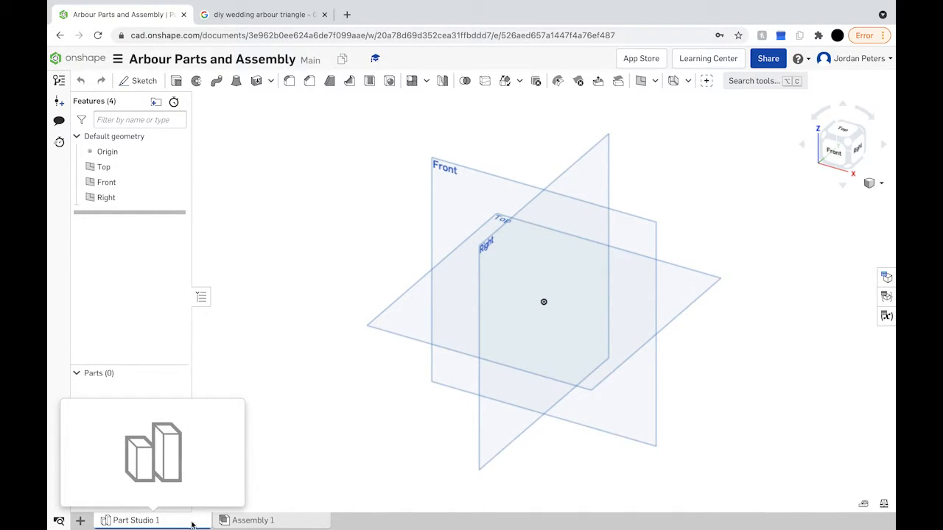
pyautogui.click(240, 520)
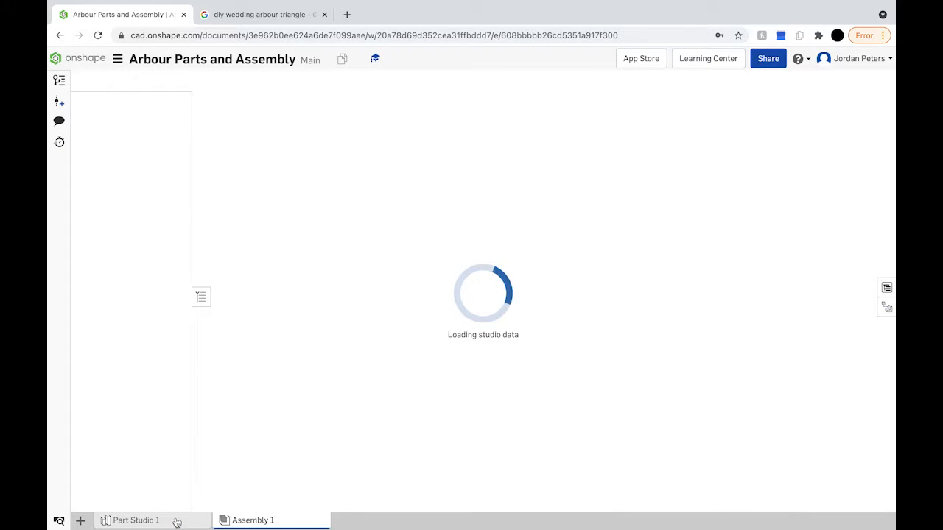
pyautogui.click(177, 520)
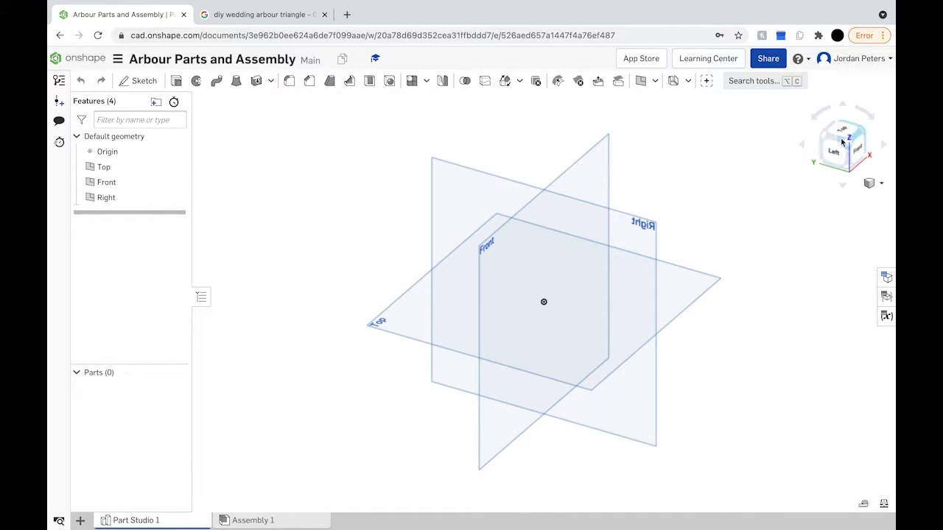
pyautogui.click(861, 152)
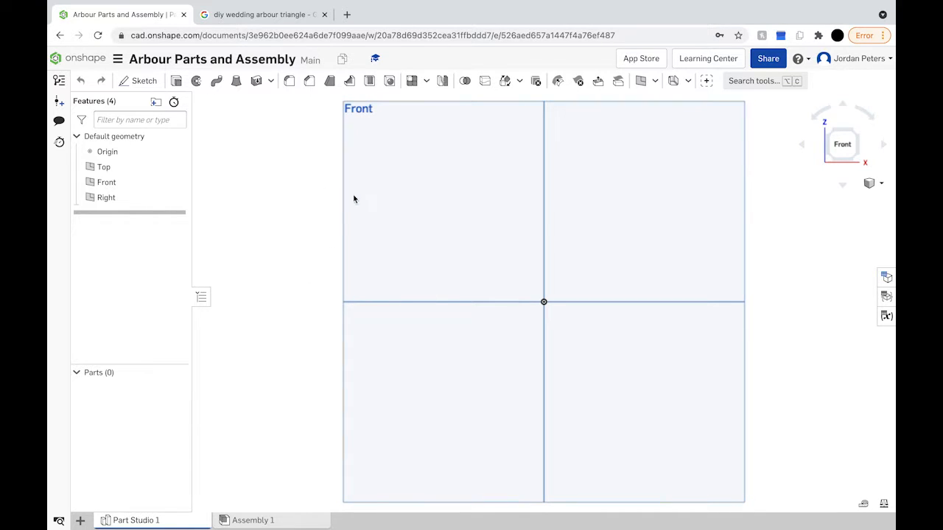
pyautogui.moveTo(358, 190); pyautogui.dragTo(376, 204, button='right')
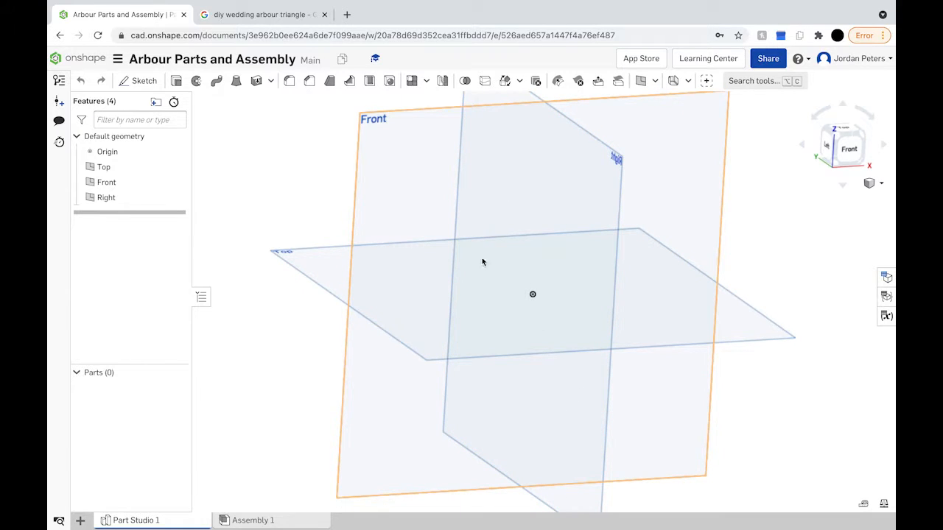
pyautogui.click(437, 135)
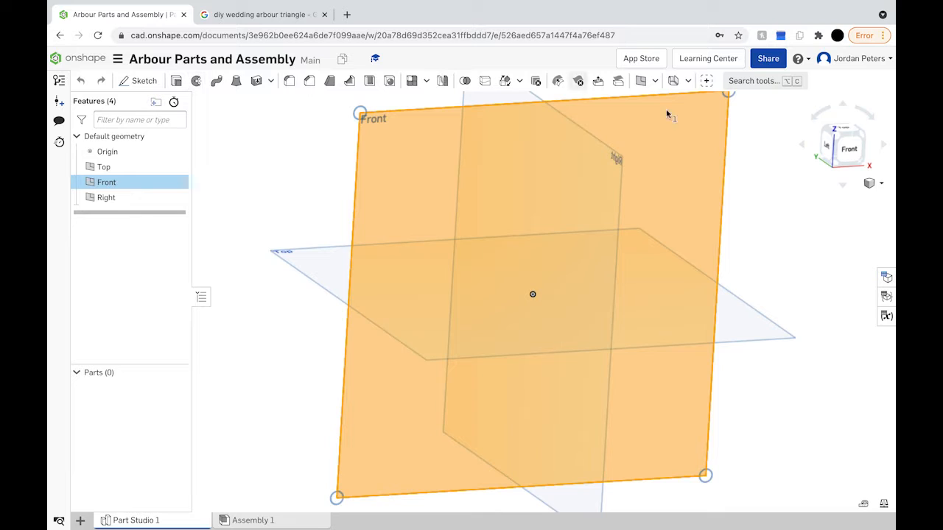
pyautogui.click(844, 147)
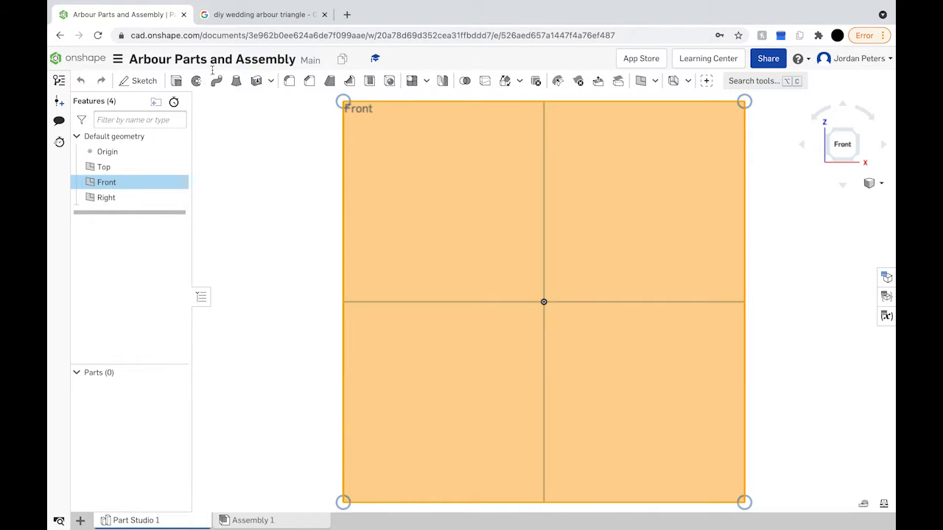
pyautogui.click(139, 82)
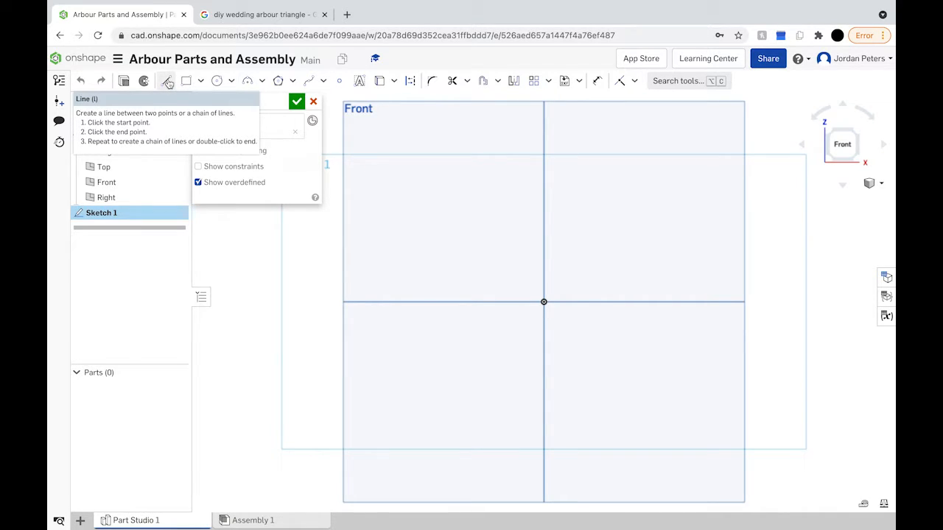
# Draw a vertical line through the origin from the Front plane's lower edge to its upper edge, and set its length to 2270 mm.
pyautogui.click(168, 84)
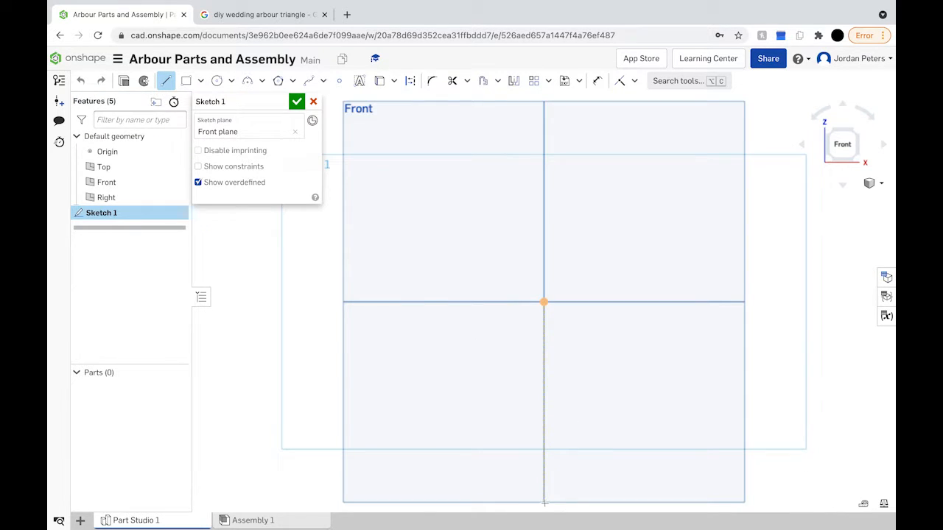
pyautogui.press('Escape')
pyautogui.click(546, 502)
pyautogui.click(543, 503)
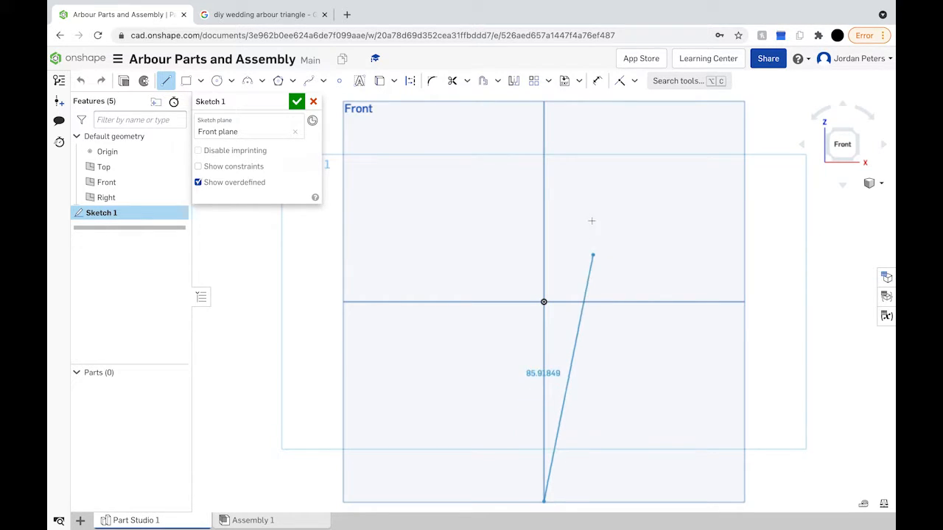
pyautogui.click(544, 103)
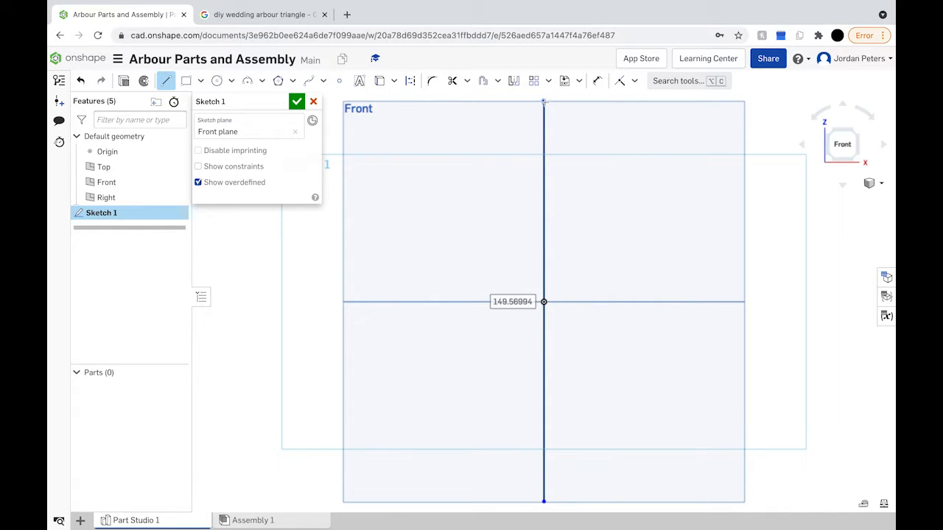
pyautogui.write('22')
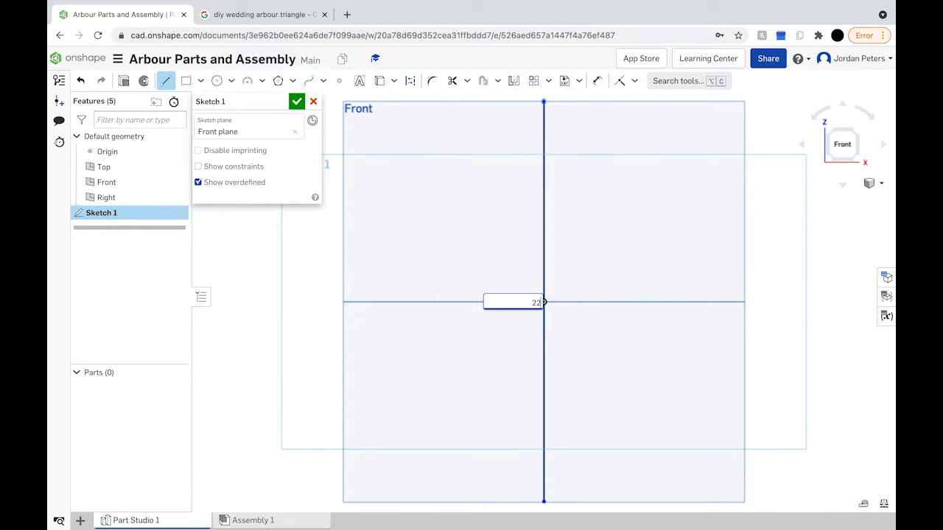
pyautogui.write('70')
pyautogui.press('Return')
# Check the document's workspace units and accept them as they are.
pyautogui.scroll(3, 560, 136)
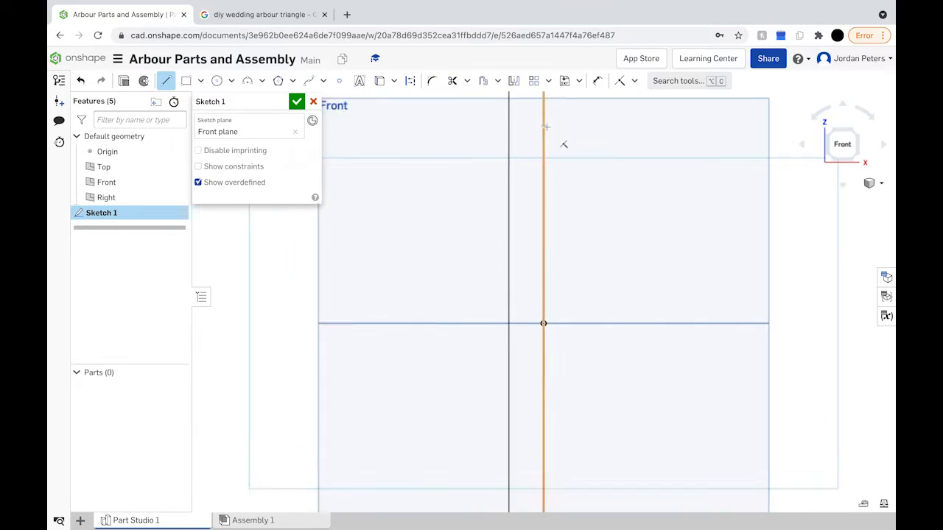
pyautogui.scroll(2, 562, 134)
pyautogui.scroll(-4, 564, 134)
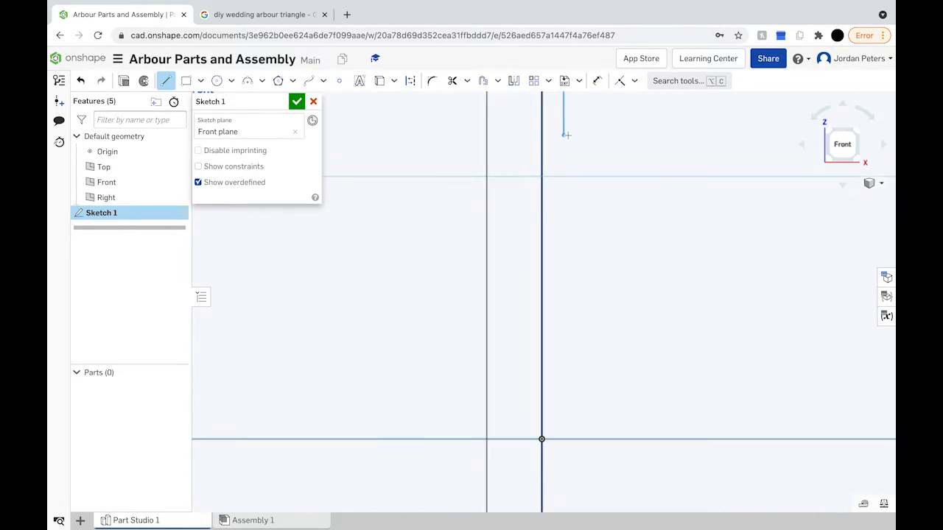
pyautogui.scroll(-6, 567, 135)
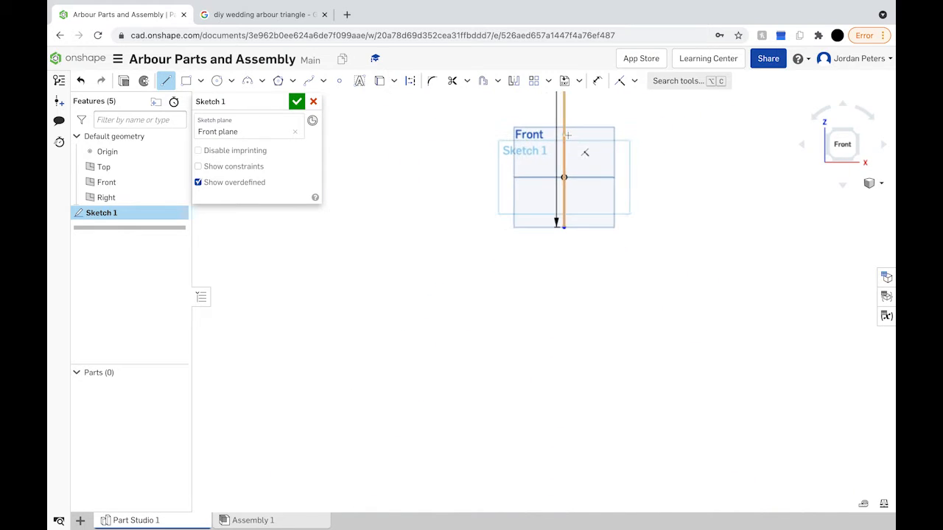
pyautogui.scroll(-2, 567, 135)
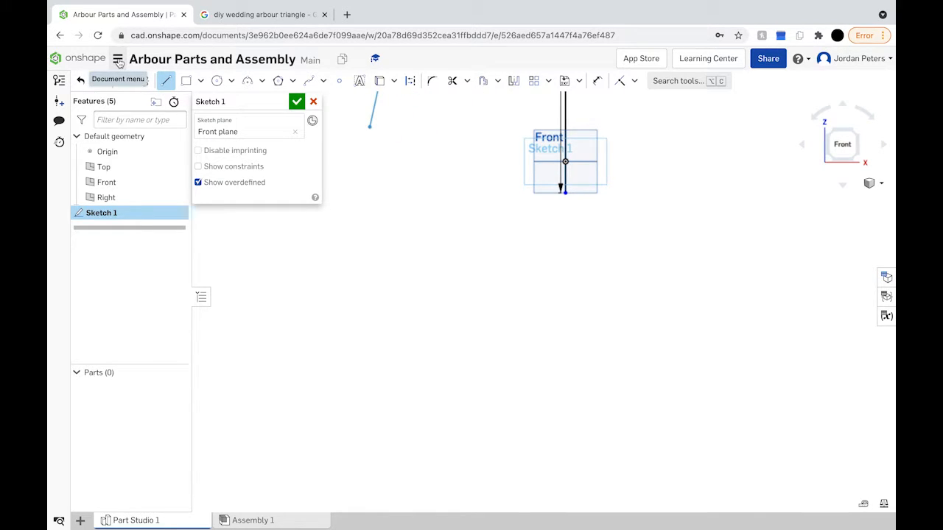
pyautogui.click(117, 61)
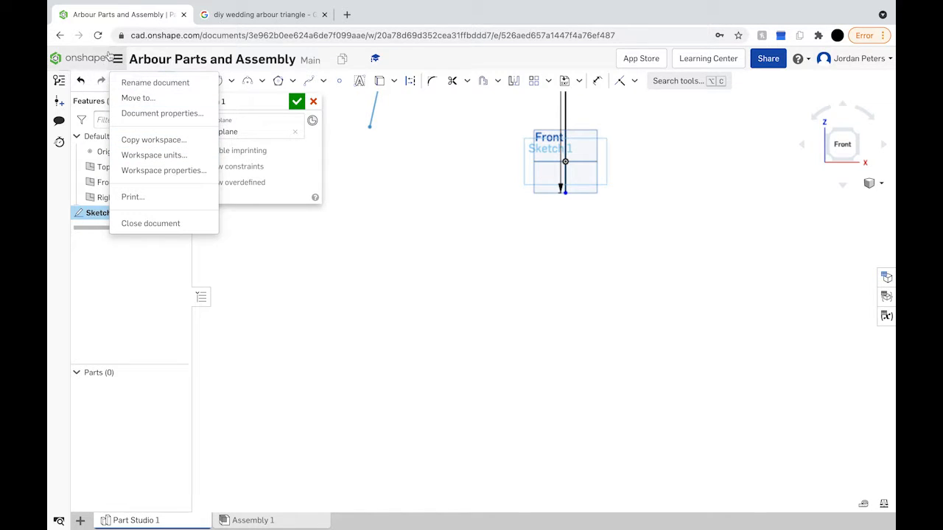
pyautogui.click(180, 157)
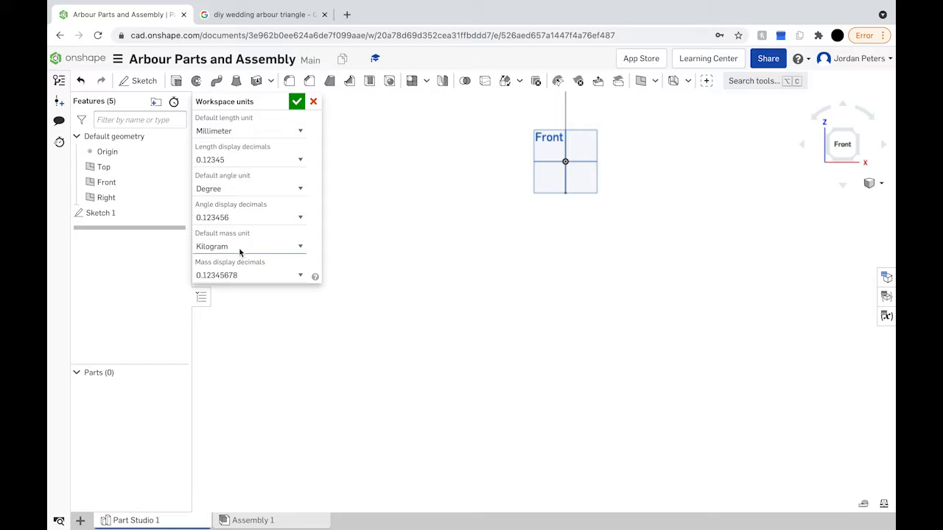
pyautogui.click(296, 103)
pyautogui.scroll(-3, 548, 152)
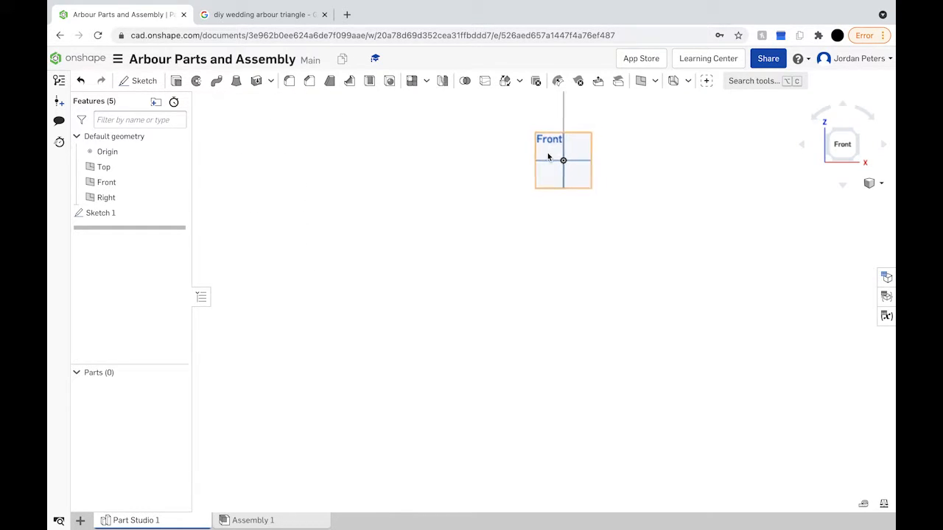
pyautogui.click(842, 144)
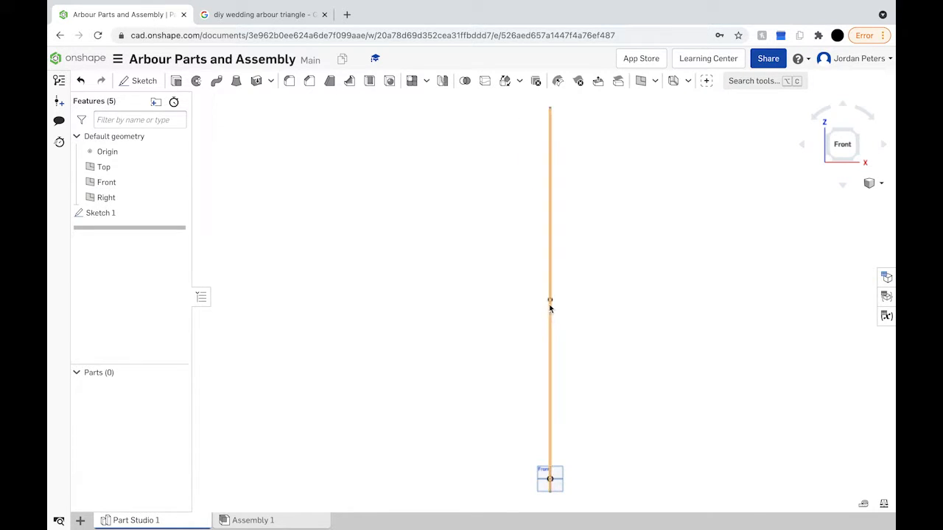
pyautogui.click(137, 81)
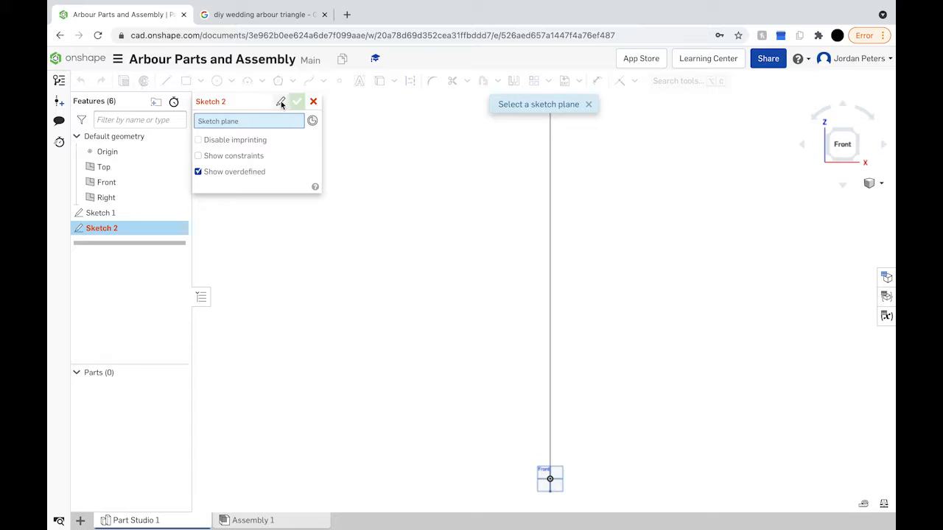
pyautogui.click(313, 101)
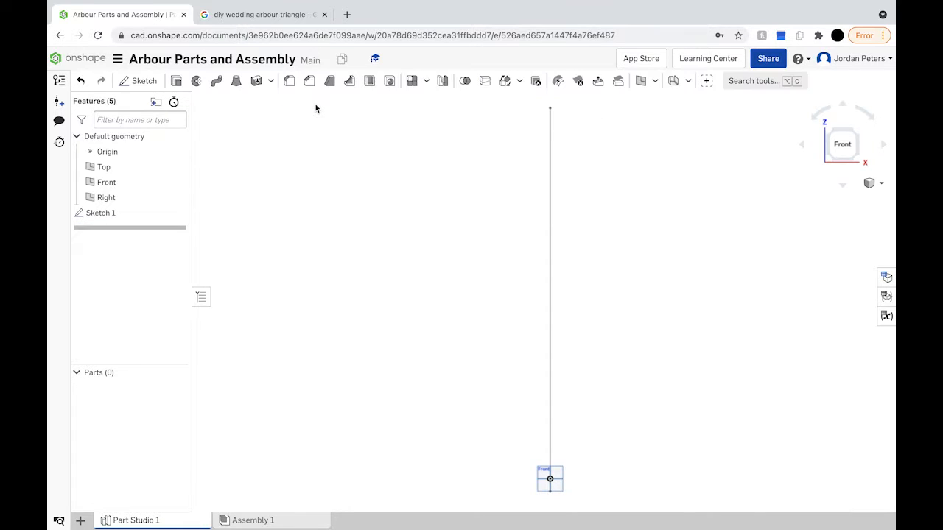
# Reopen Sketch 1 and draw a sloping line about 2281 mm long from the vertical line's upper end down-left, level with its lower end.
pyautogui.doubleClick(122, 212)
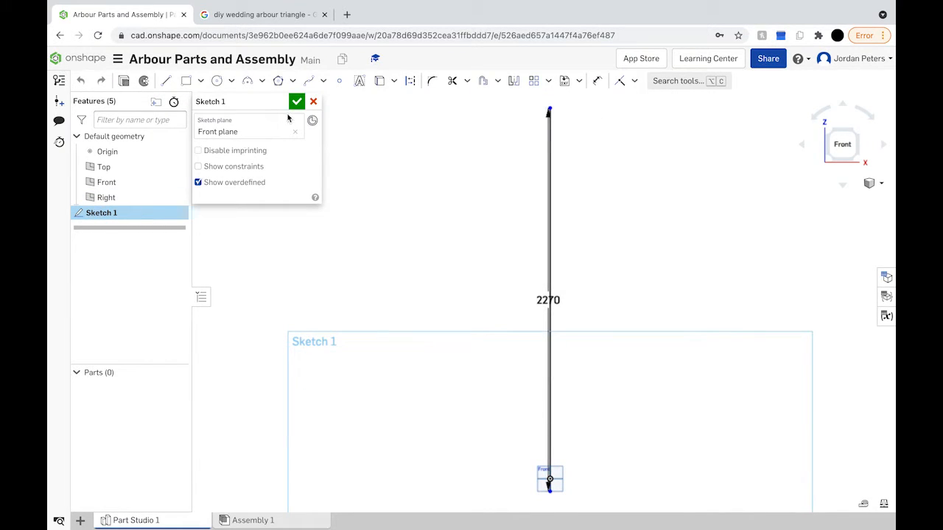
pyautogui.click(167, 81)
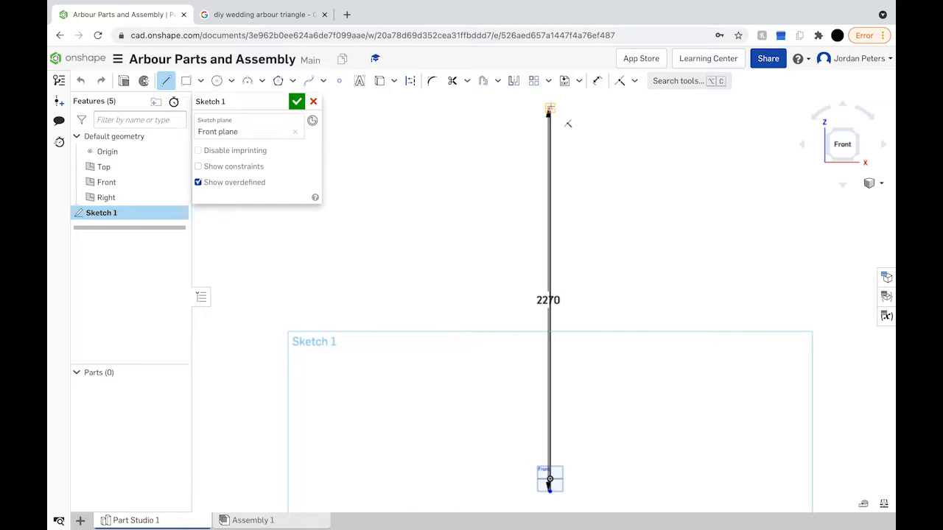
pyautogui.click(549, 111)
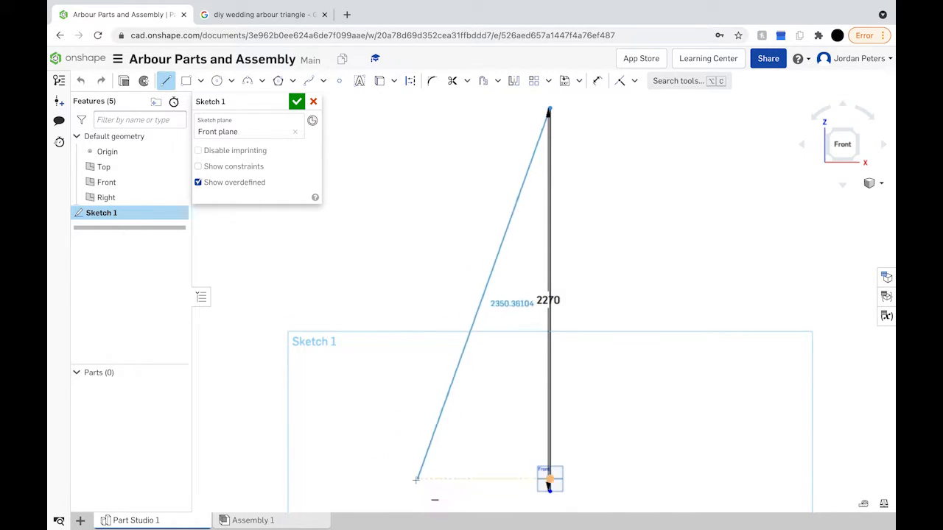
pyautogui.scroll(5, 532, 495)
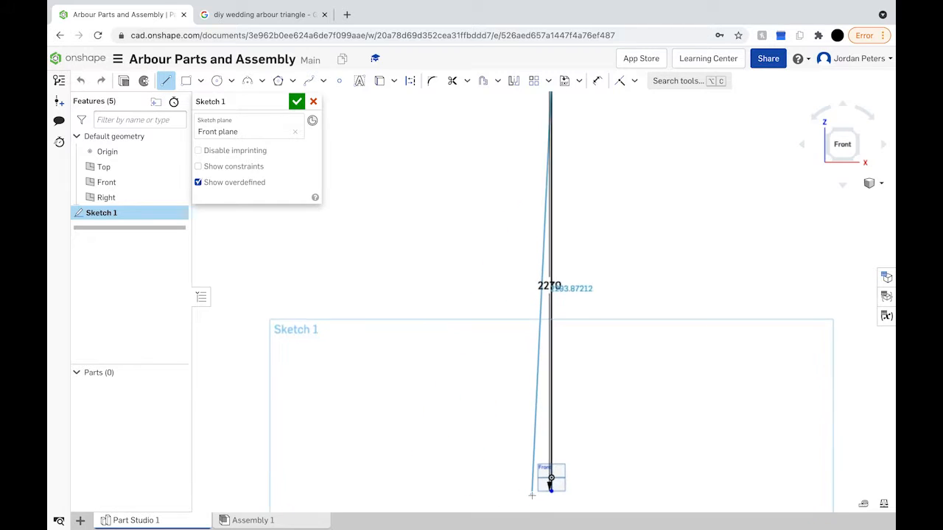
pyautogui.scroll(3, 532, 495)
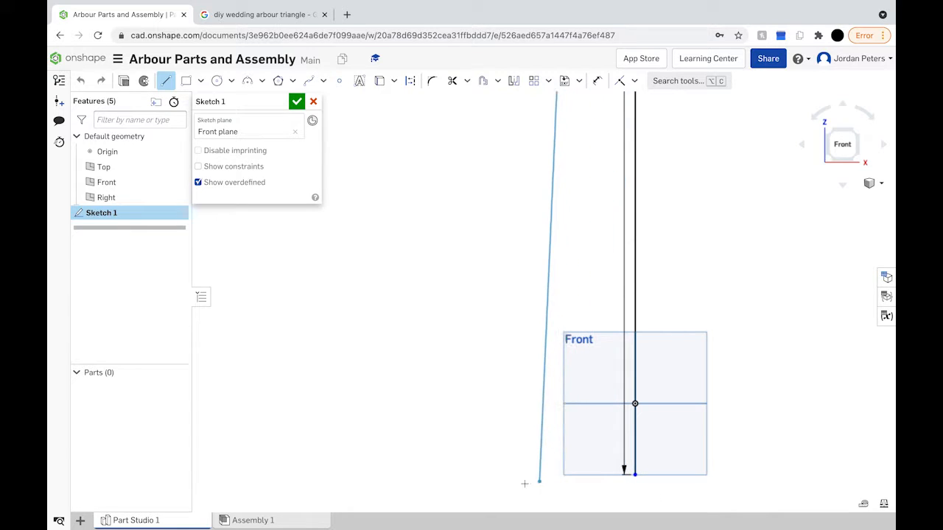
pyautogui.click(421, 476)
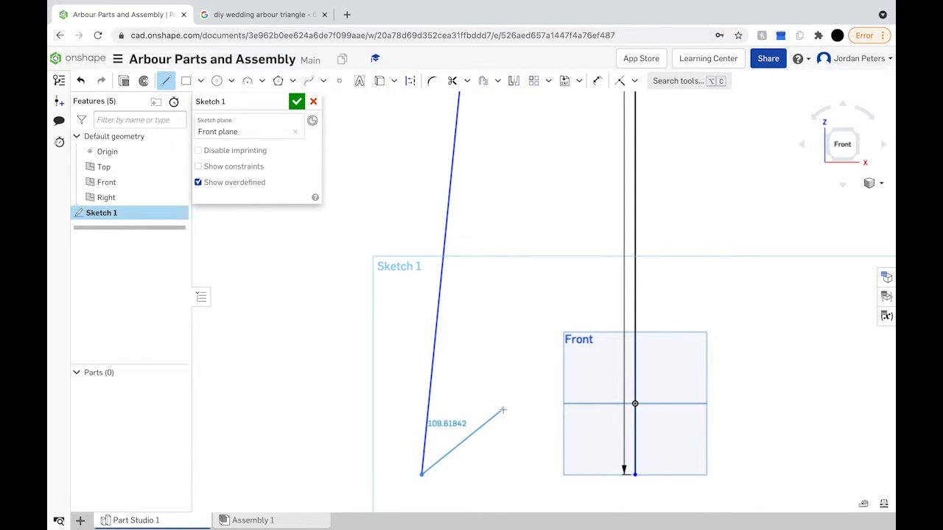
pyautogui.scroll(-5, 487, 389)
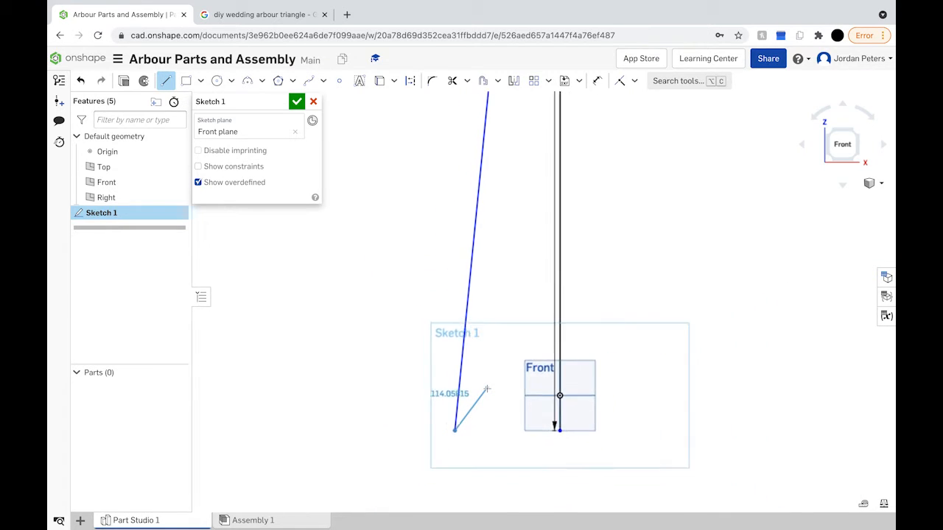
pyautogui.scroll(-1, 486, 388)
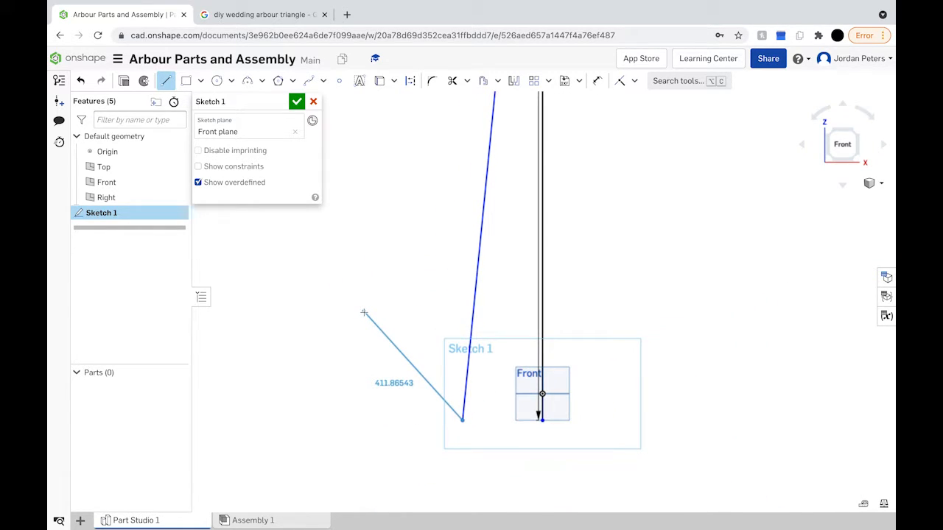
pyautogui.press('Escape')
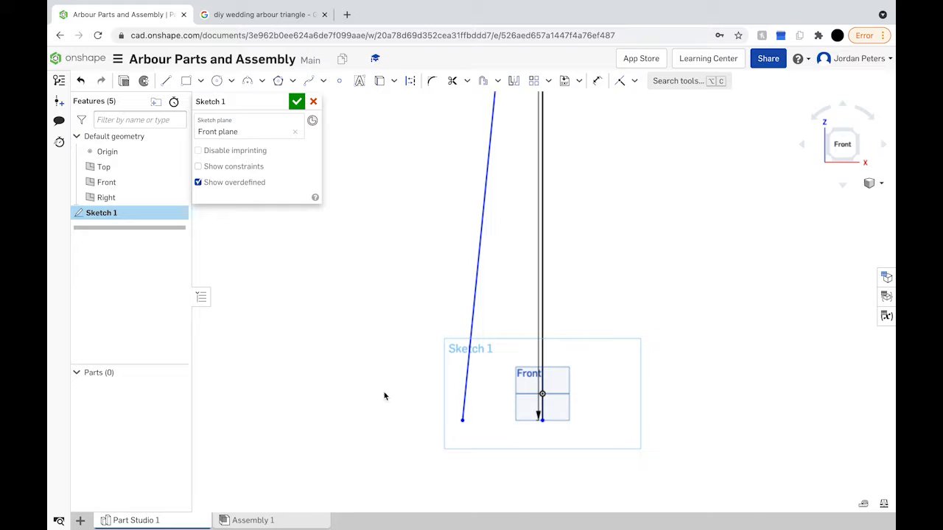
# Dimension the left sloping line's length and set it to 2380 mm.
pyautogui.scroll(-6, 516, 289)
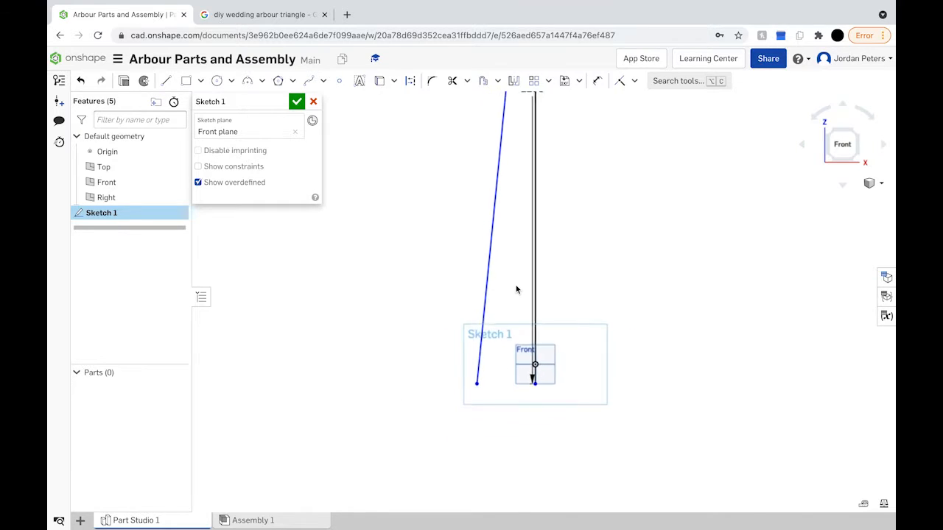
pyautogui.scroll(-1, 518, 290)
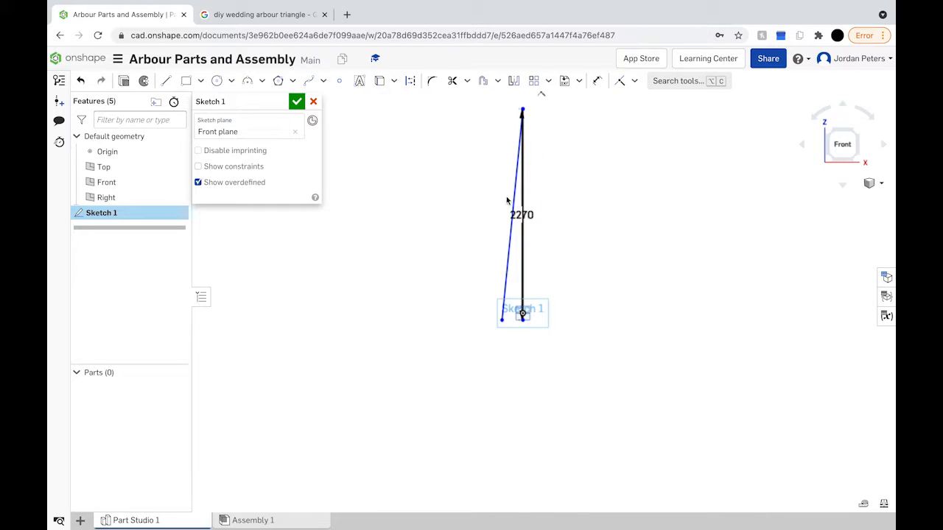
pyautogui.click(602, 84)
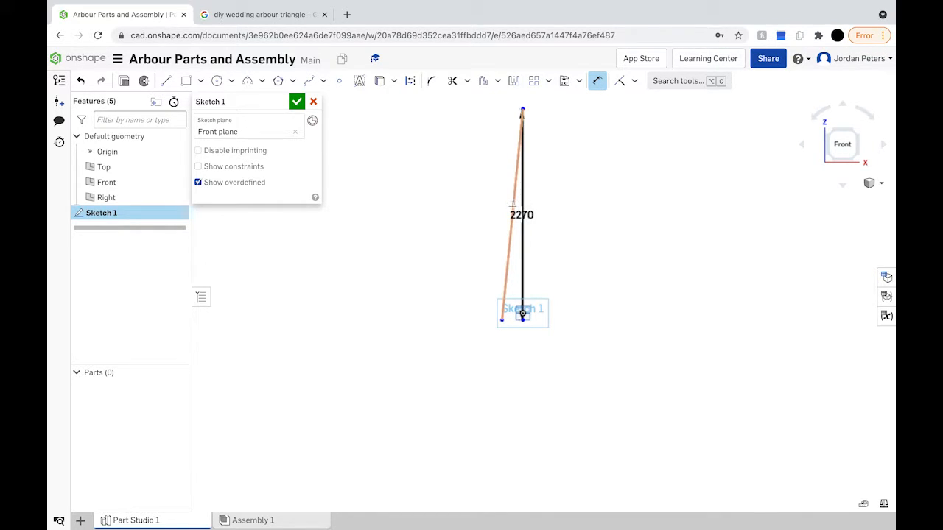
pyautogui.click(512, 206)
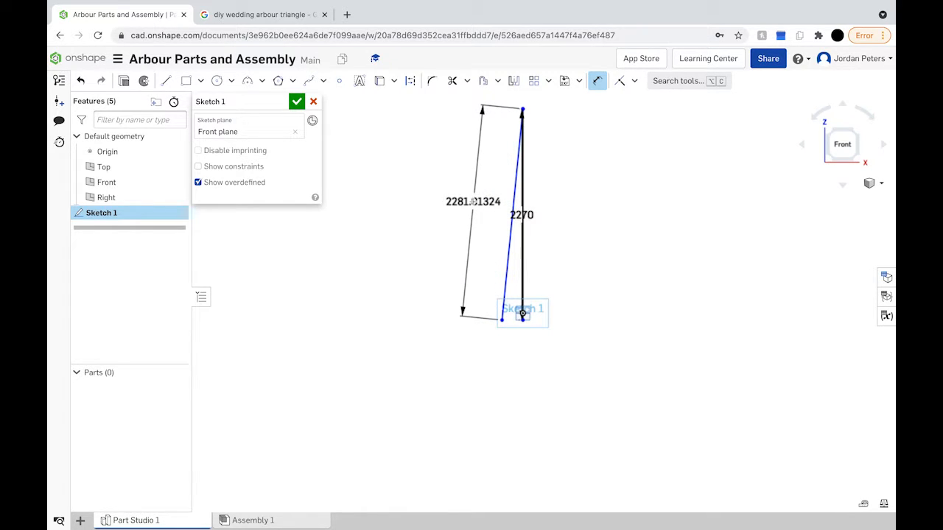
pyautogui.click(473, 201)
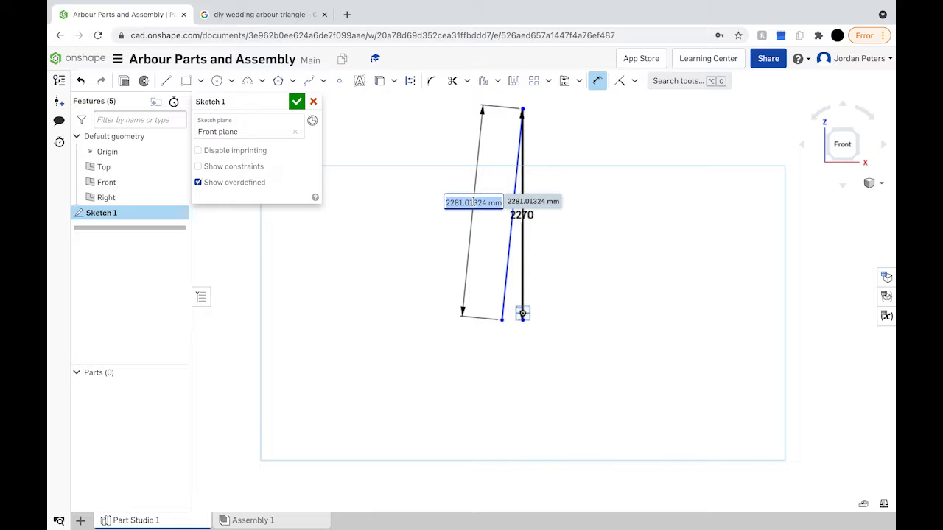
pyautogui.write('2380')
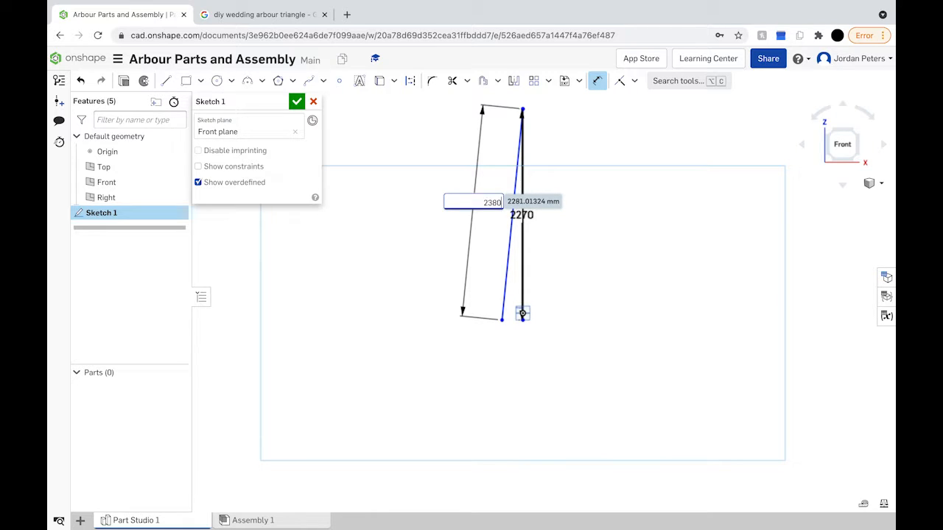
pyautogui.press('Return')
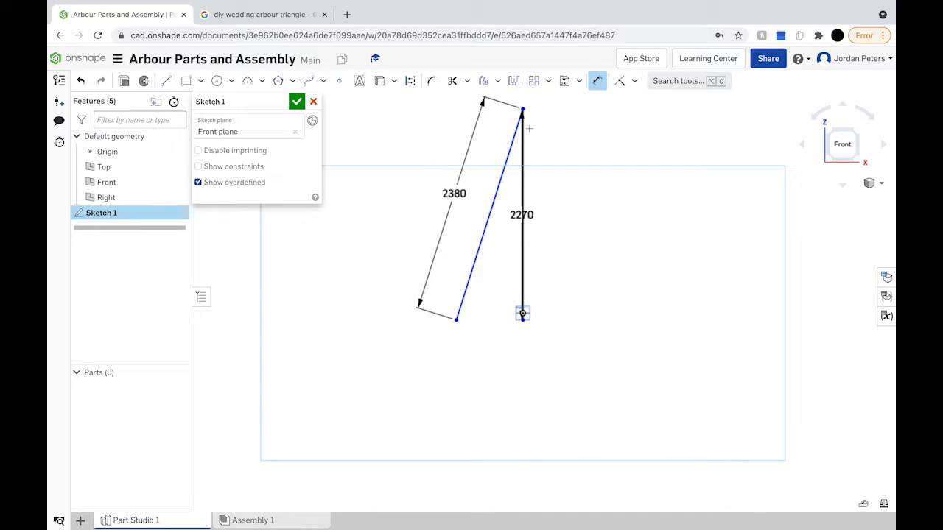
# Draw a second sloping line from the apex down-right, level with the vertical line's lower end, and set its length to 2380 mm.
pyautogui.press('l')
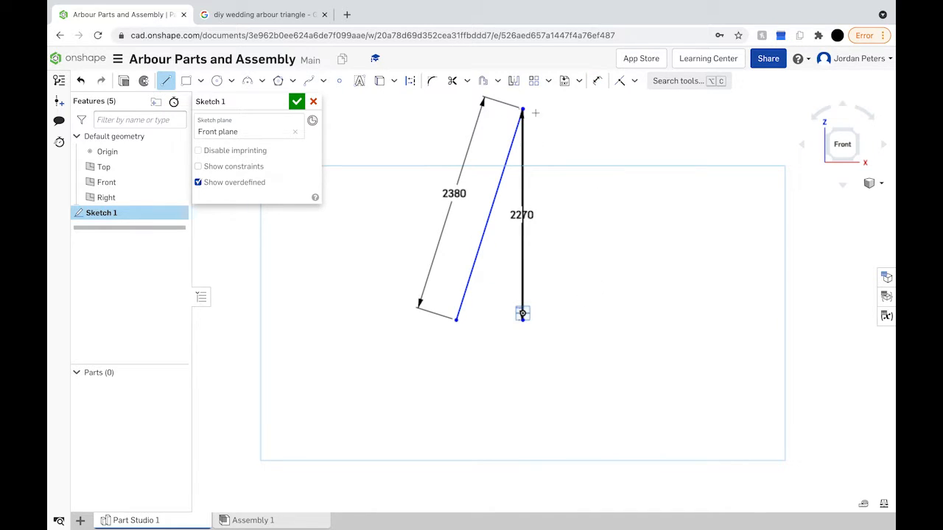
pyautogui.click(523, 110)
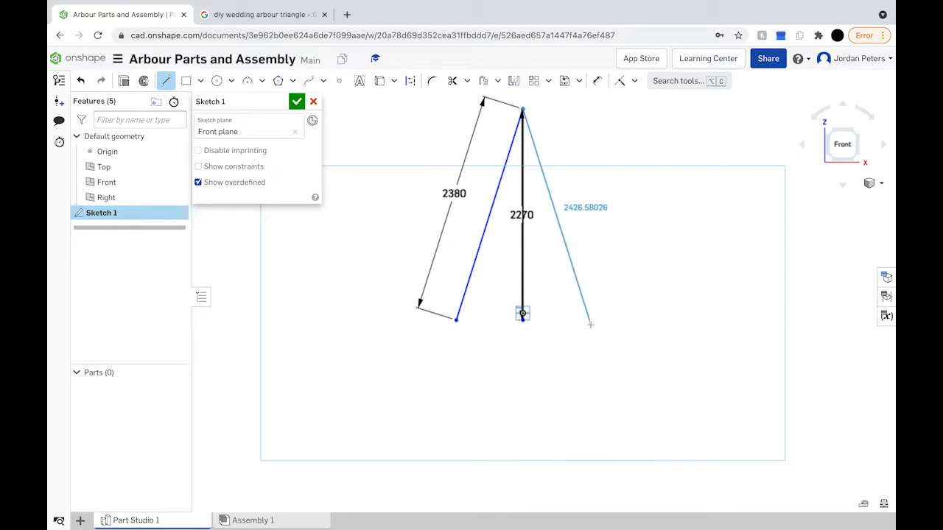
pyautogui.scroll(3, 544, 320)
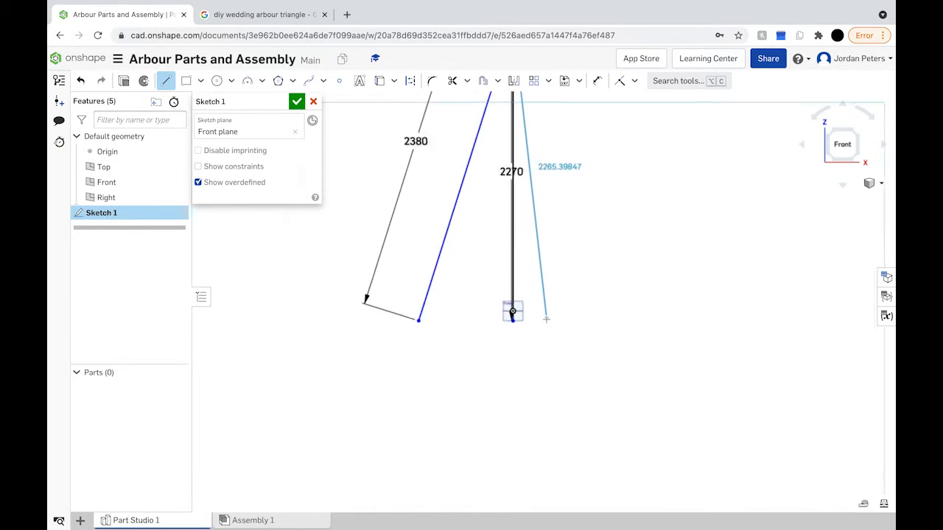
pyautogui.scroll(5, 546, 319)
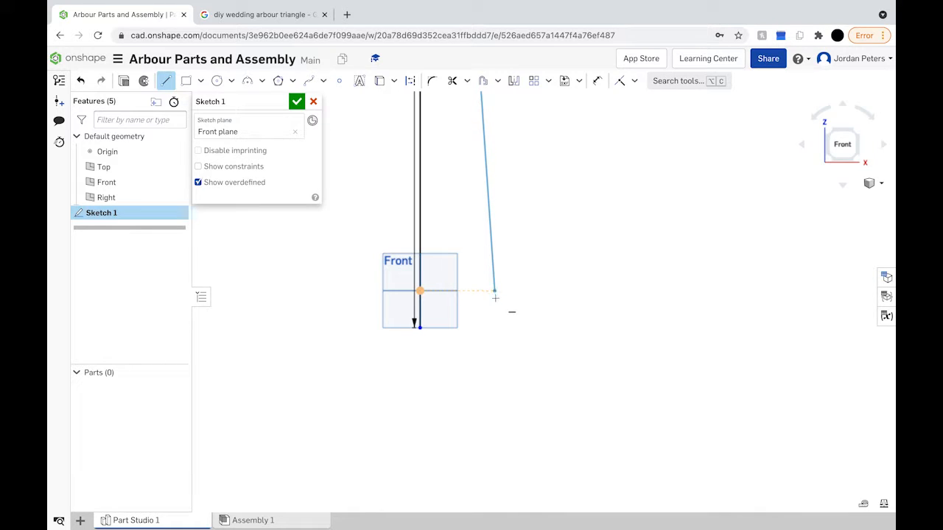
pyautogui.click(492, 328)
pyautogui.scroll(-8, 505, 335)
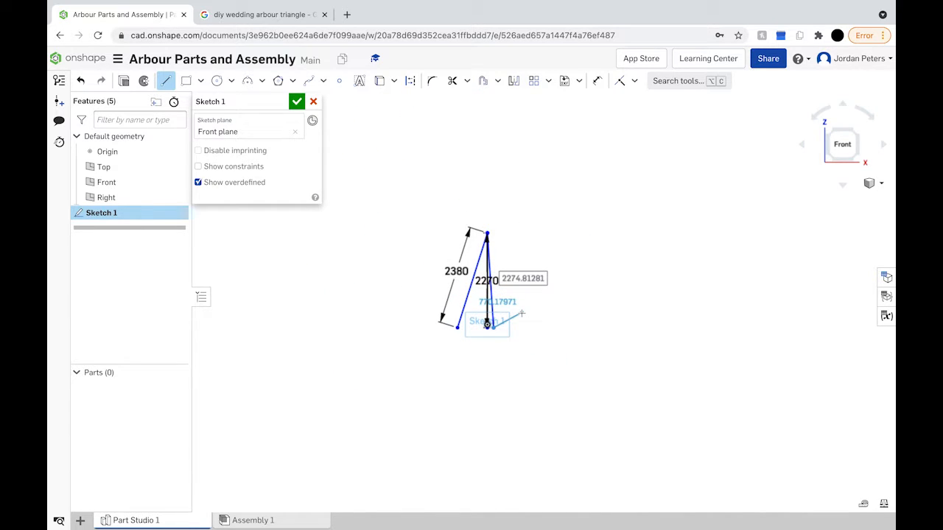
pyautogui.scroll(4, 521, 314)
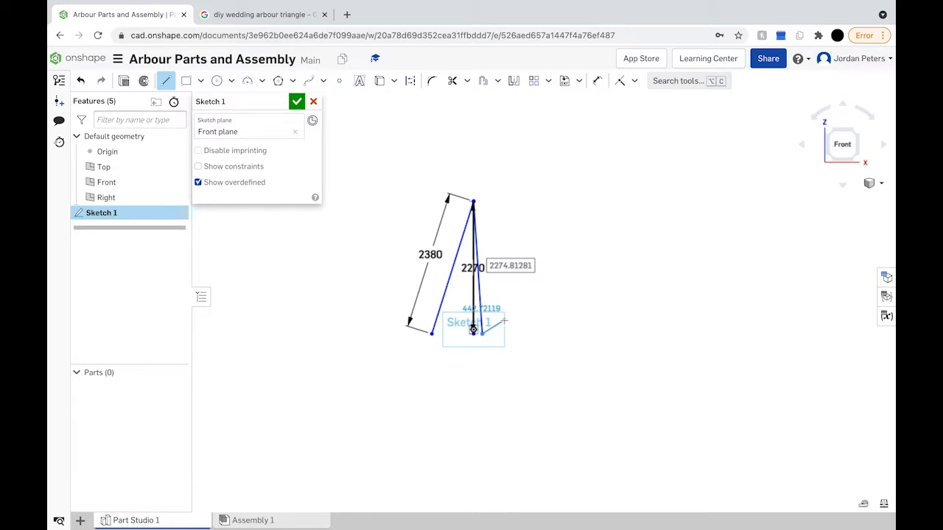
pyautogui.write('2380')
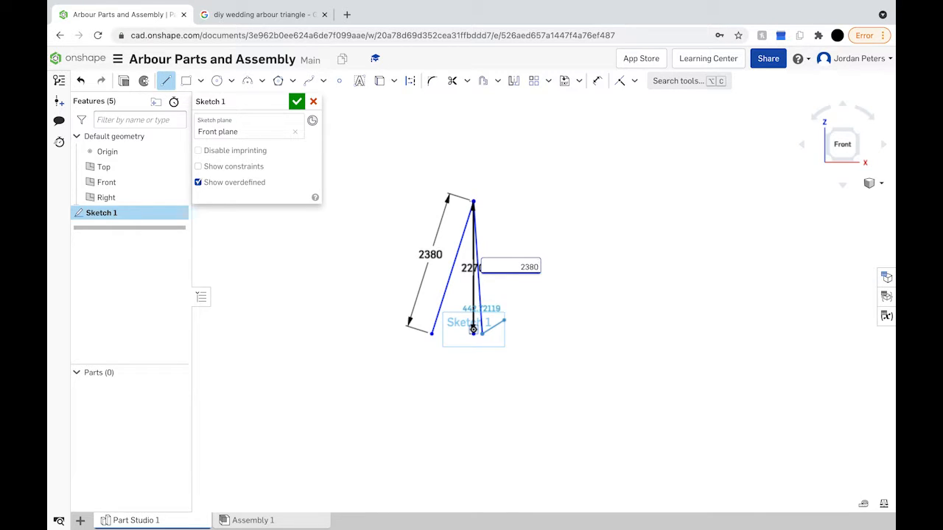
pyautogui.press('Return')
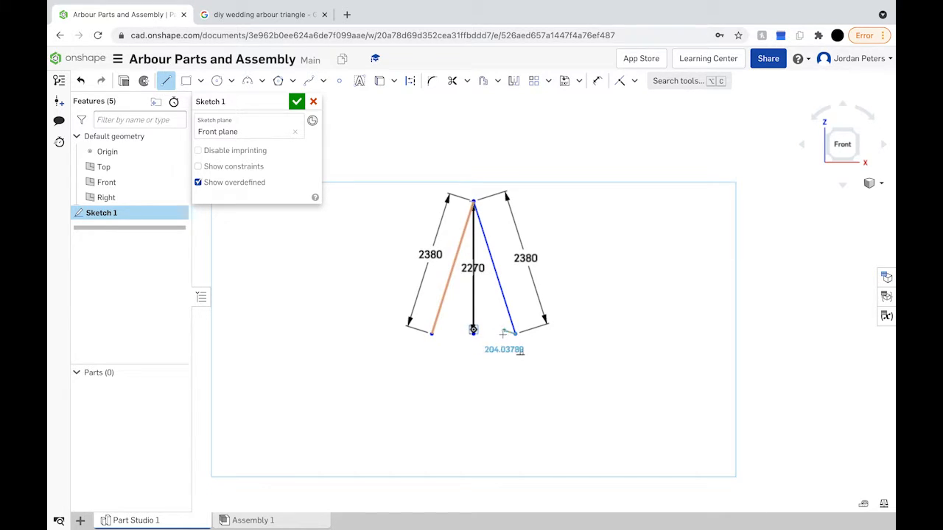
# Draw a short line inward from the right sloping line's lower end, perpendicular to it, and set its length to 100 mm.
pyautogui.scroll(8, 503, 334)
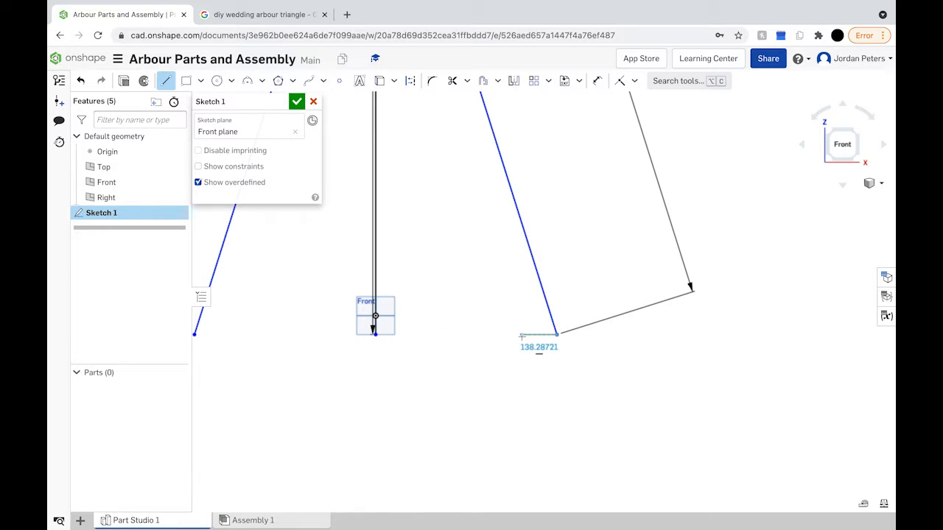
pyautogui.scroll(-1, 521, 336)
pyautogui.scroll(3, 520, 336)
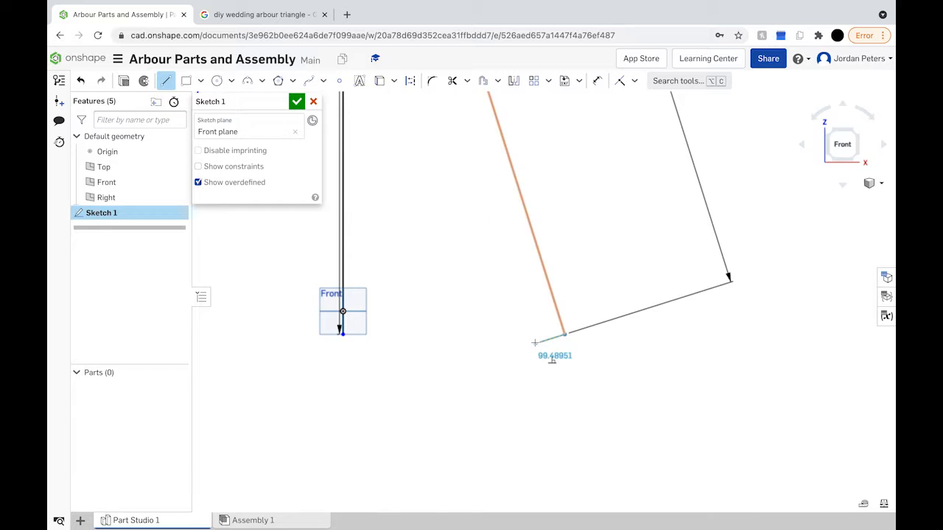
pyautogui.click(534, 343)
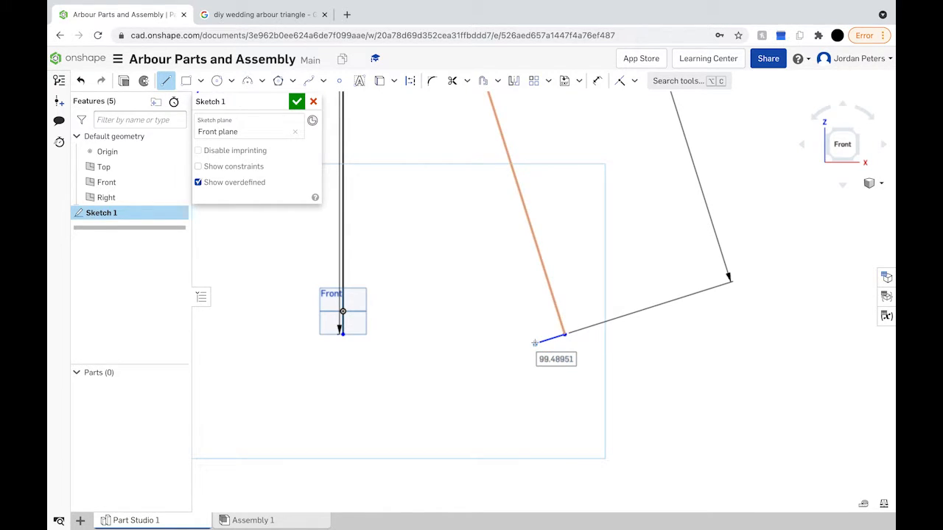
pyautogui.write('100')
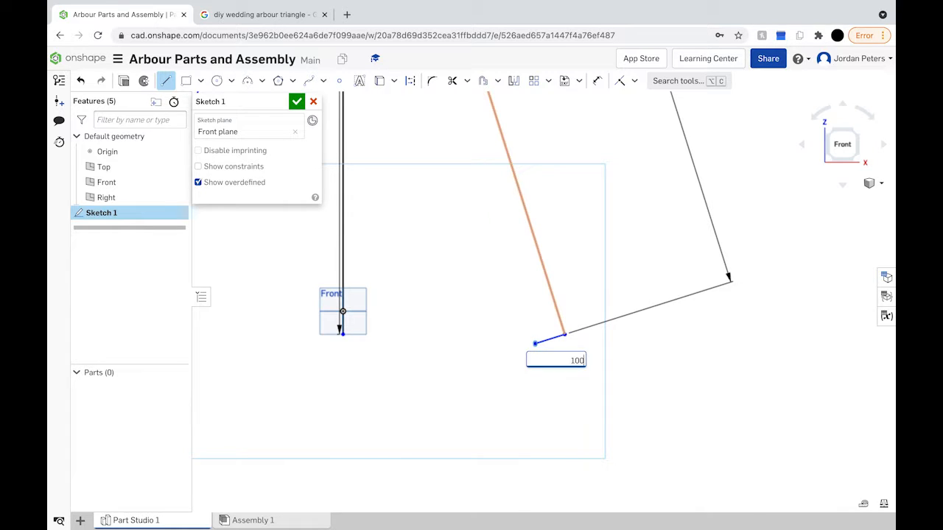
pyautogui.press('Return')
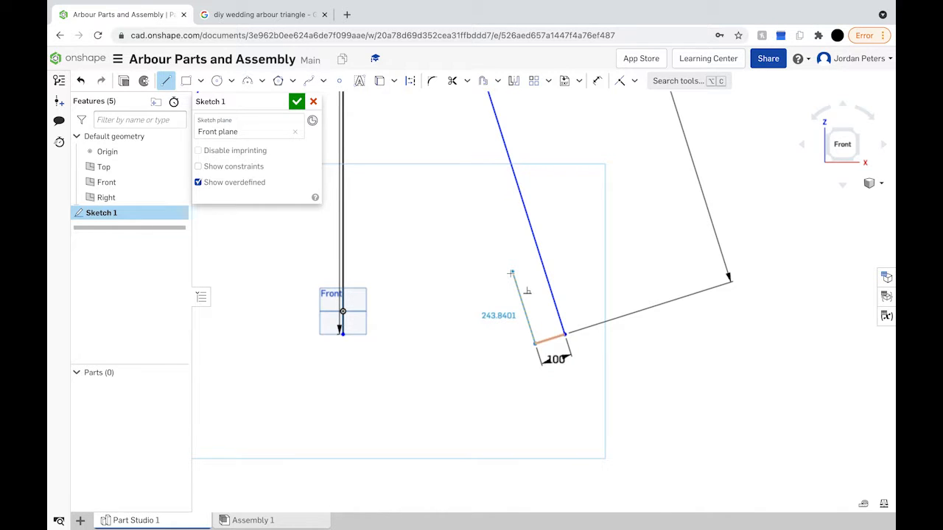
# Draw a line from the 100 mm line's inner end, perpendicular to it, up to the vertical centre line, closing the right leg's profile.
pyautogui.scroll(-10, 511, 274)
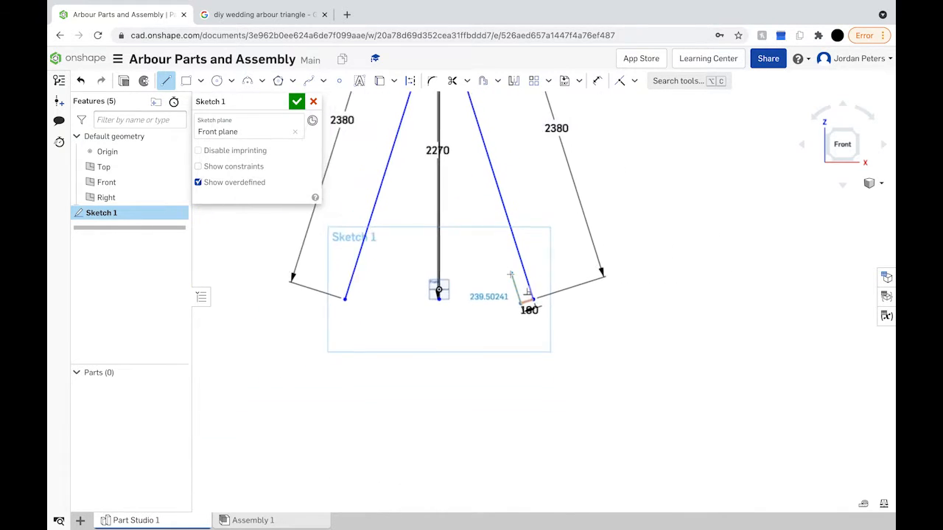
pyautogui.scroll(5, 470, 160)
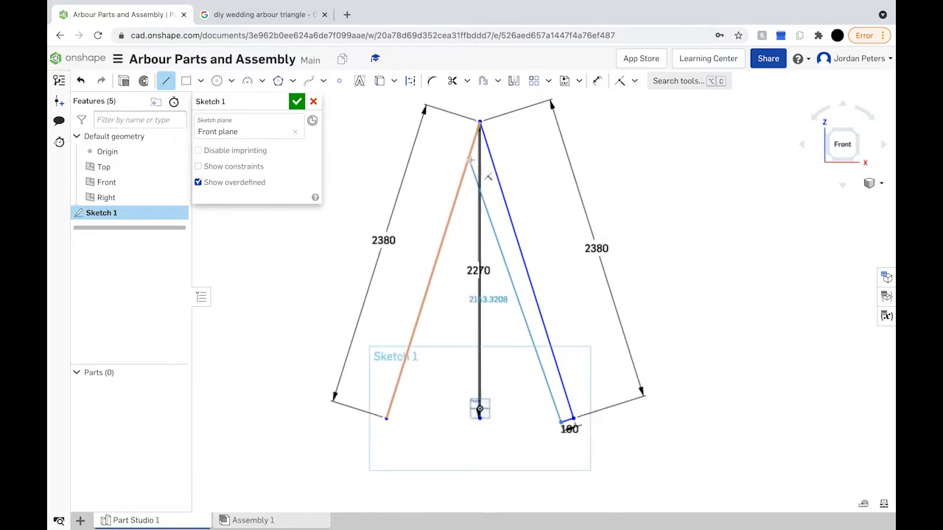
pyautogui.scroll(4, 470, 159)
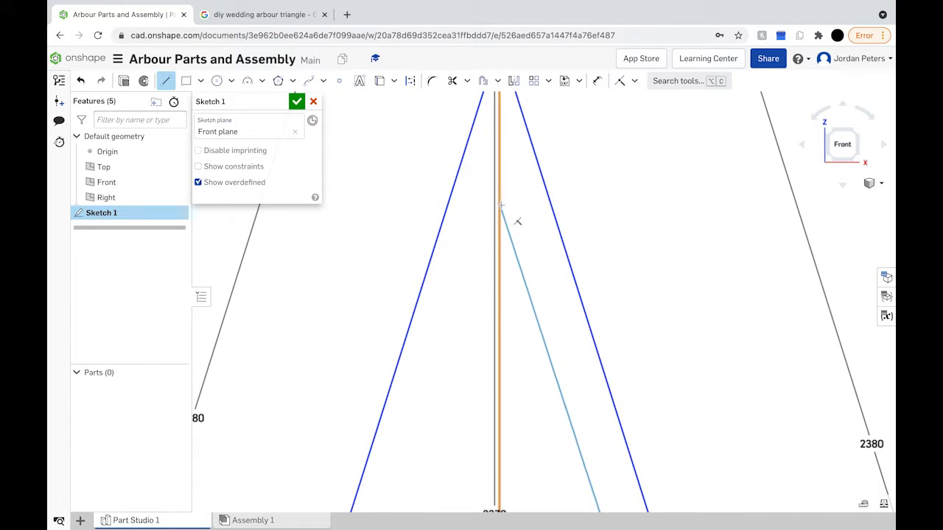
pyautogui.scroll(-1, 499, 252)
pyautogui.scroll(-5, 499, 252)
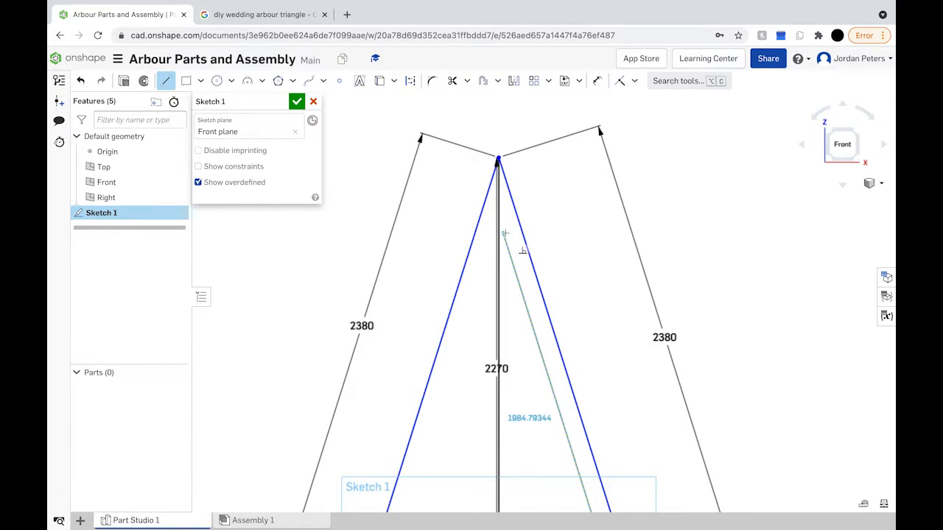
pyautogui.scroll(5, 504, 233)
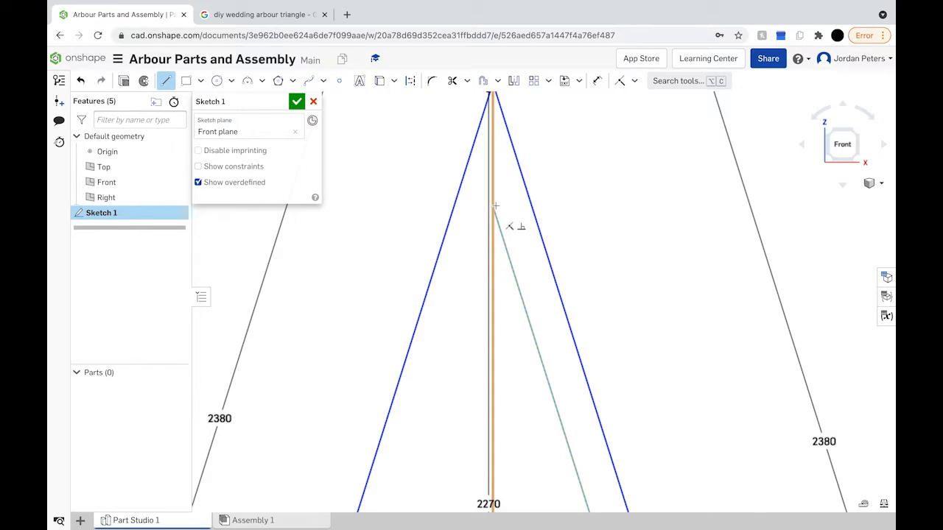
pyautogui.click(495, 206)
pyautogui.scroll(-2, 503, 253)
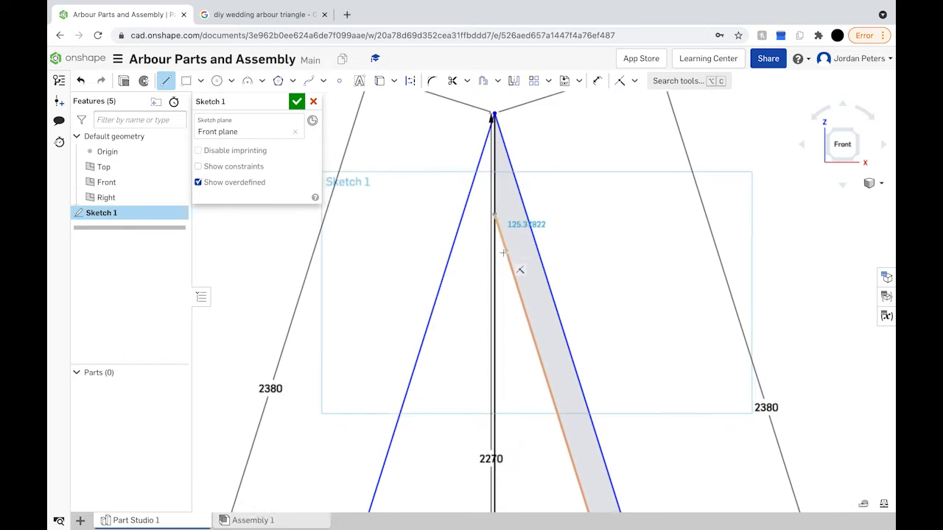
# Draw the left leg's inner line parallel to its outer line, level with the right leg's inner corner, and close its lower end with a short perpendicular line.
pyautogui.scroll(-4, 503, 253)
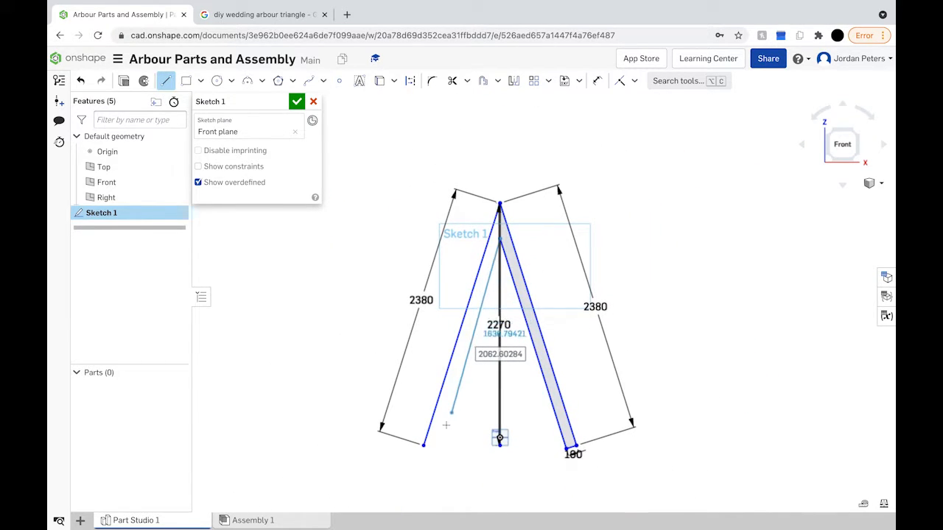
pyautogui.scroll(4, 448, 468)
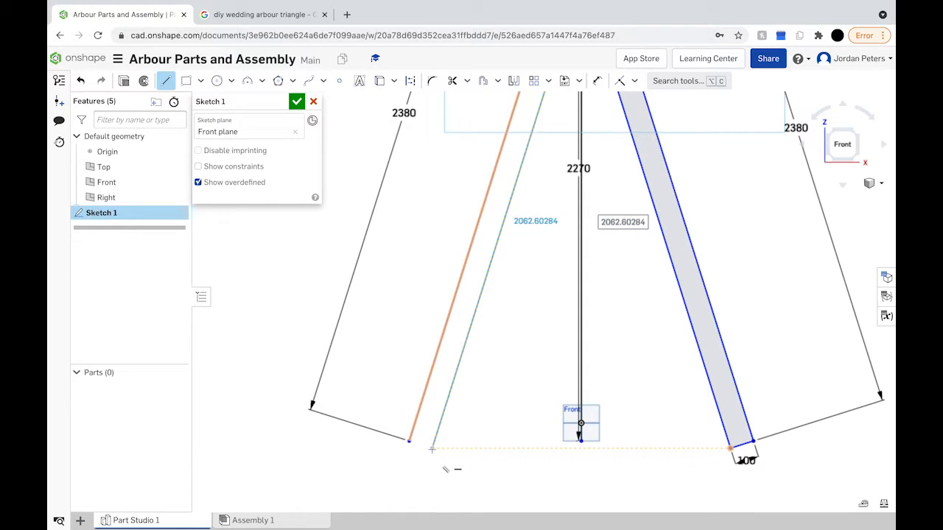
pyautogui.click(432, 447)
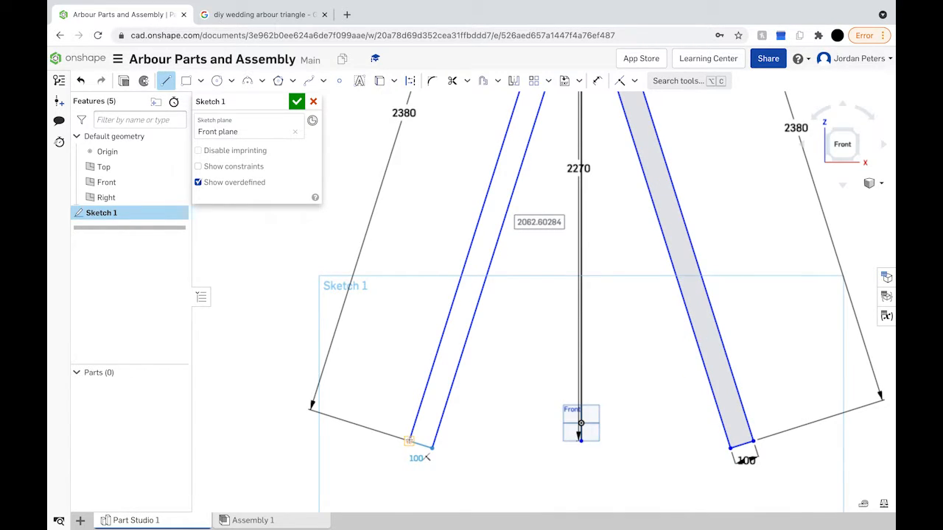
pyautogui.click(410, 441)
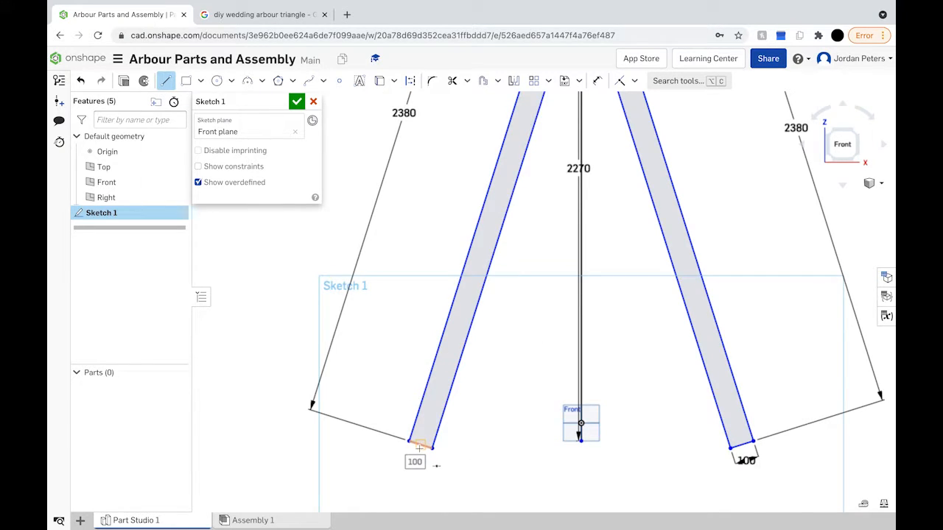
# Dimension the short lower edge of the left leg, placing the dimension below it.
pyautogui.click(598, 81)
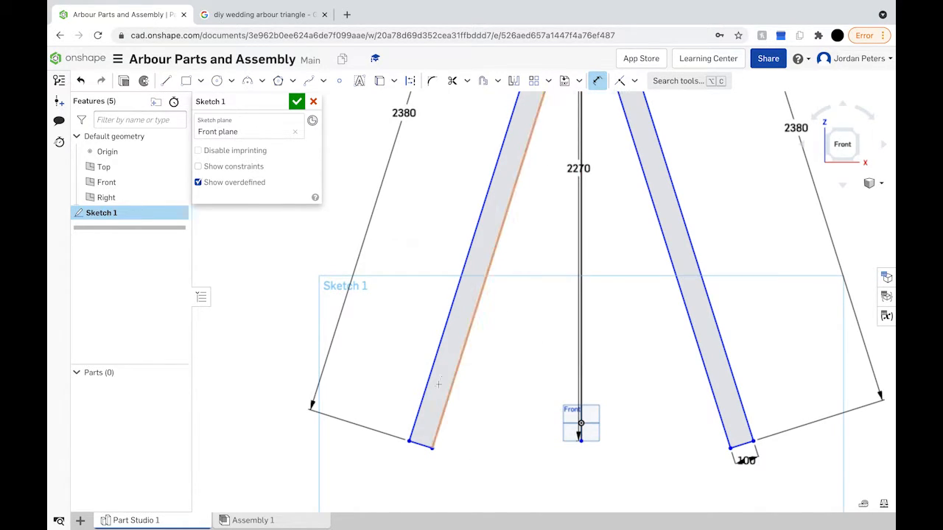
pyautogui.click(417, 444)
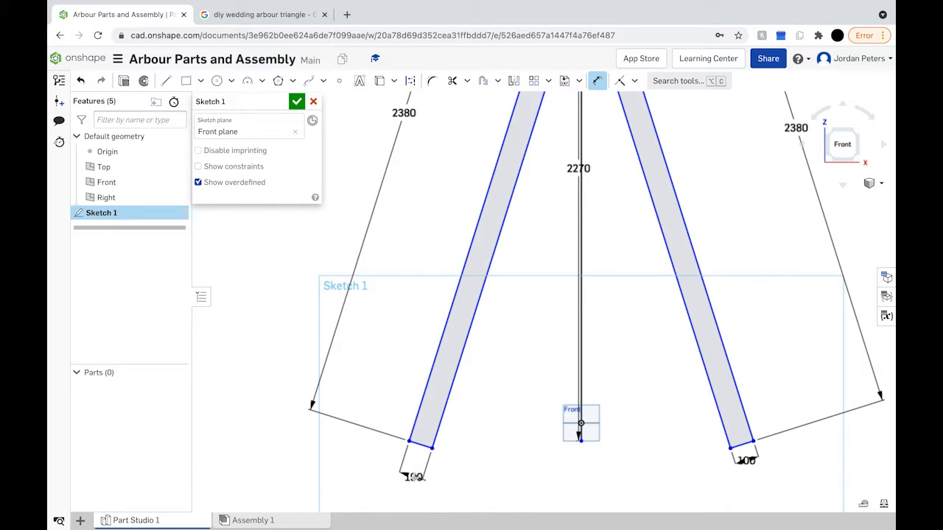
pyautogui.click(412, 470)
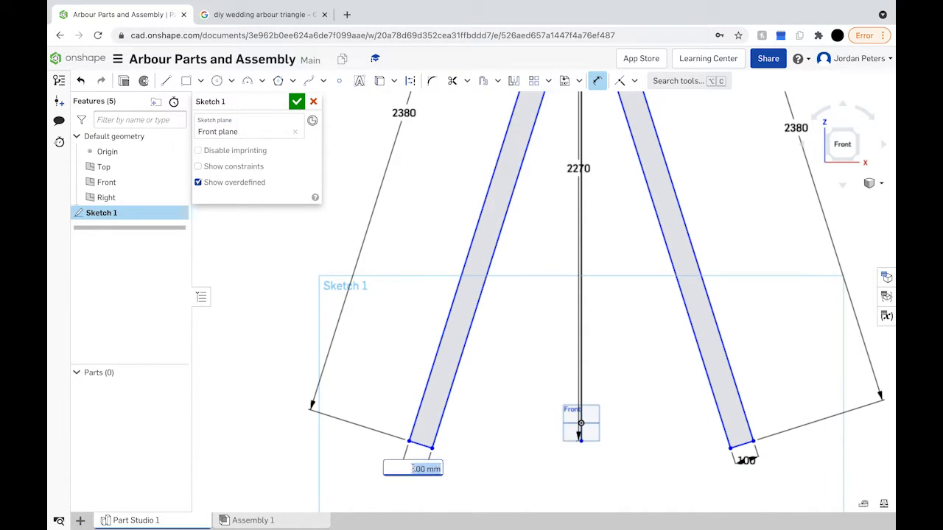
pyautogui.scroll(5, 438, 452)
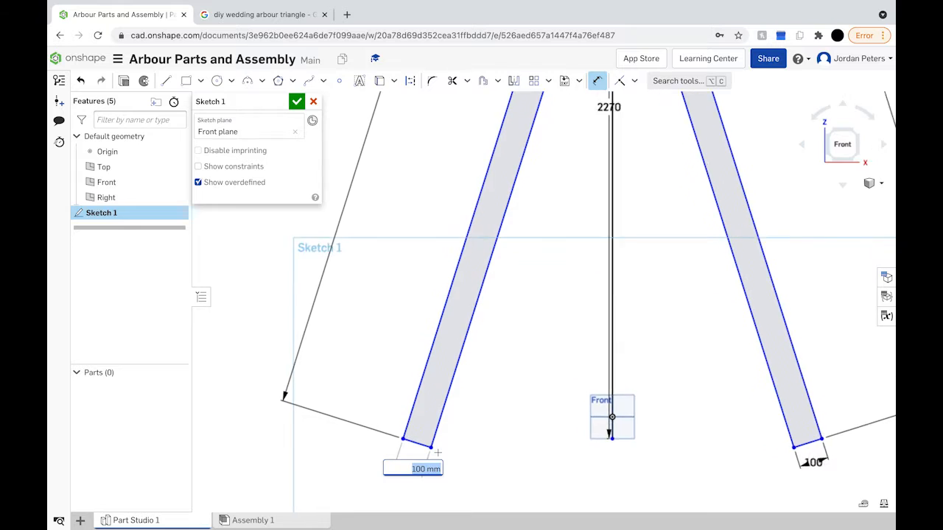
pyautogui.scroll(2, 437, 452)
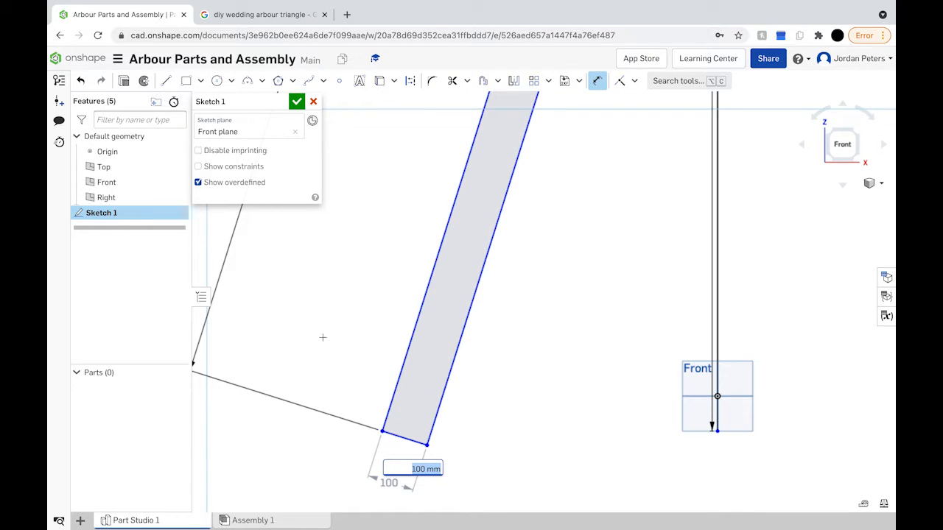
# Draw a horizontal line across the left leg's foot from its outer lower corner to its inner edge.
pyautogui.click(168, 86)
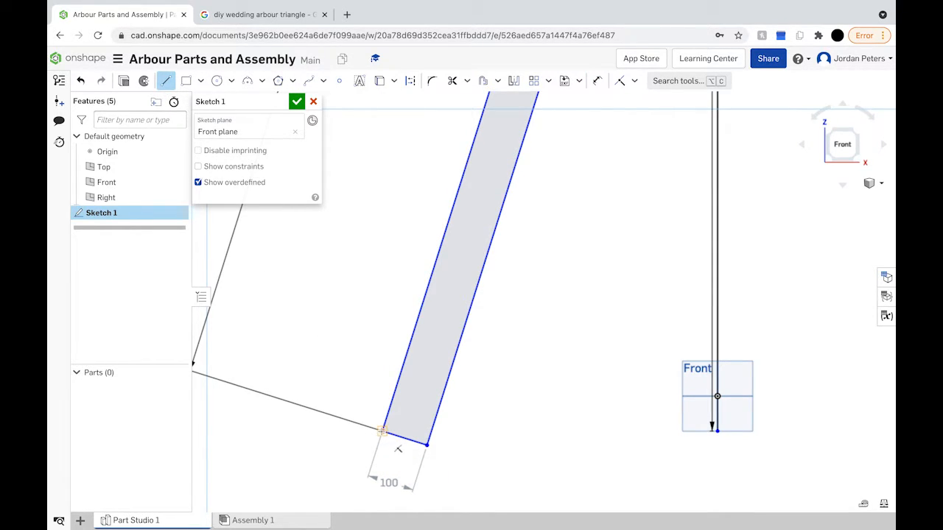
pyautogui.click(382, 431)
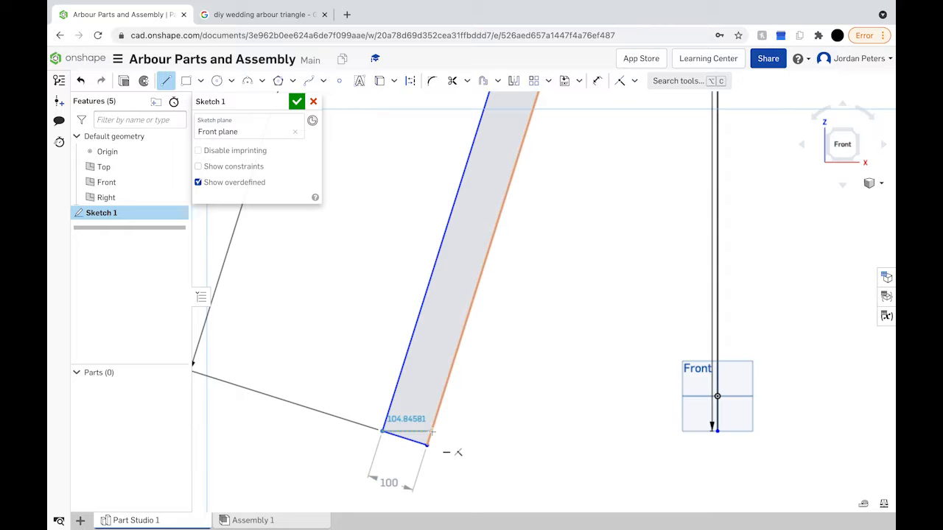
pyautogui.click(432, 432)
pyautogui.scroll(-2, 506, 459)
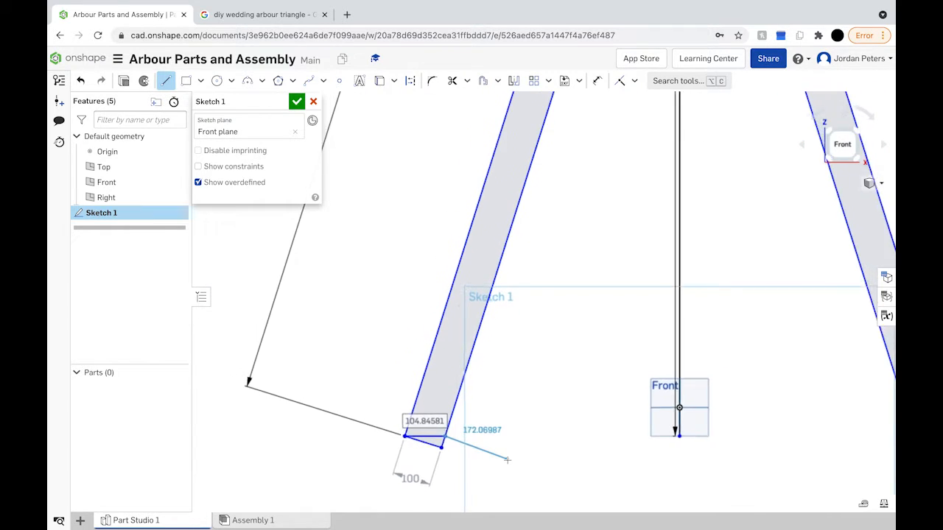
pyautogui.scroll(-4, 507, 459)
pyautogui.press('Escape')
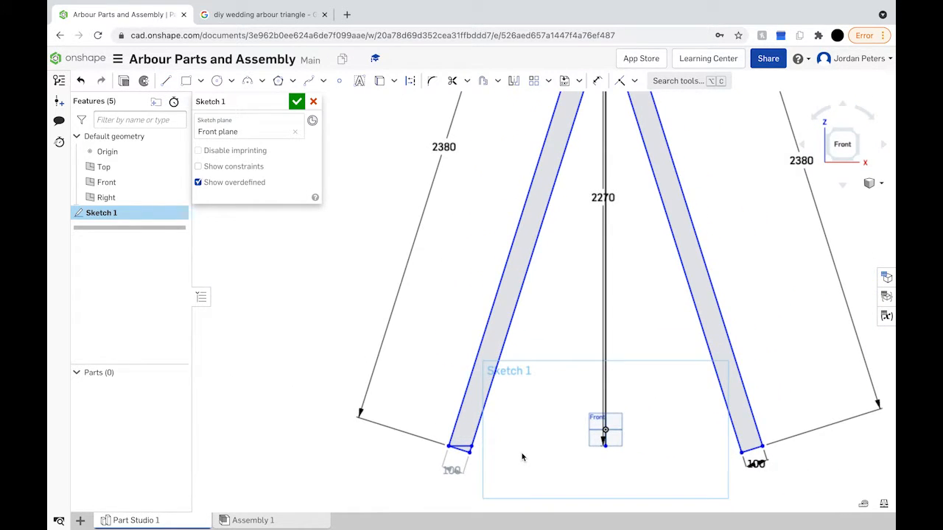
# Draw a horizontal line across the right leg's foot from its outer lower corner to its inner edge.
pyautogui.press('l')
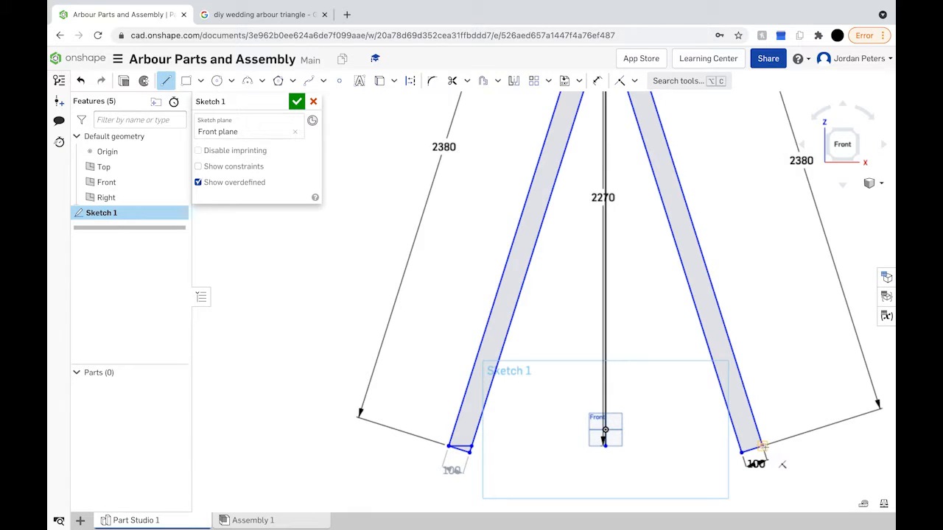
pyautogui.click(763, 446)
pyautogui.scroll(2, 739, 448)
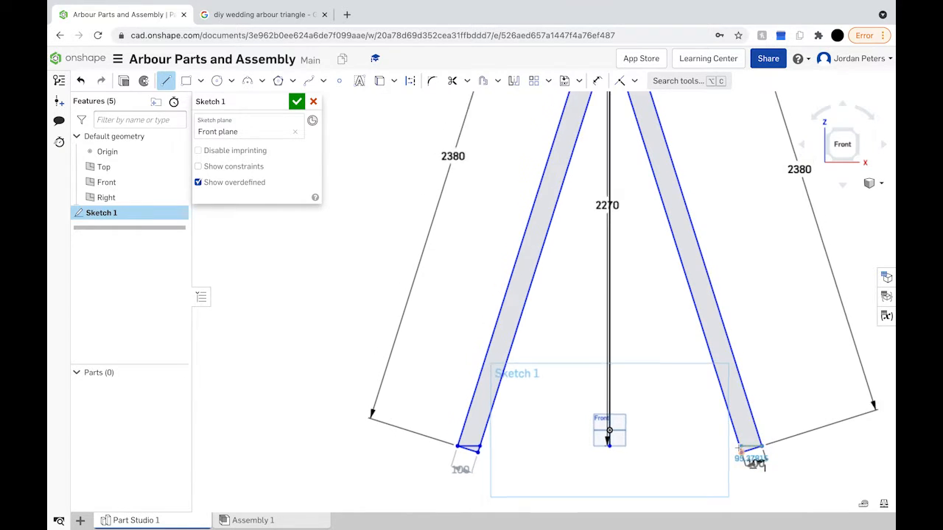
pyautogui.scroll(3, 738, 448)
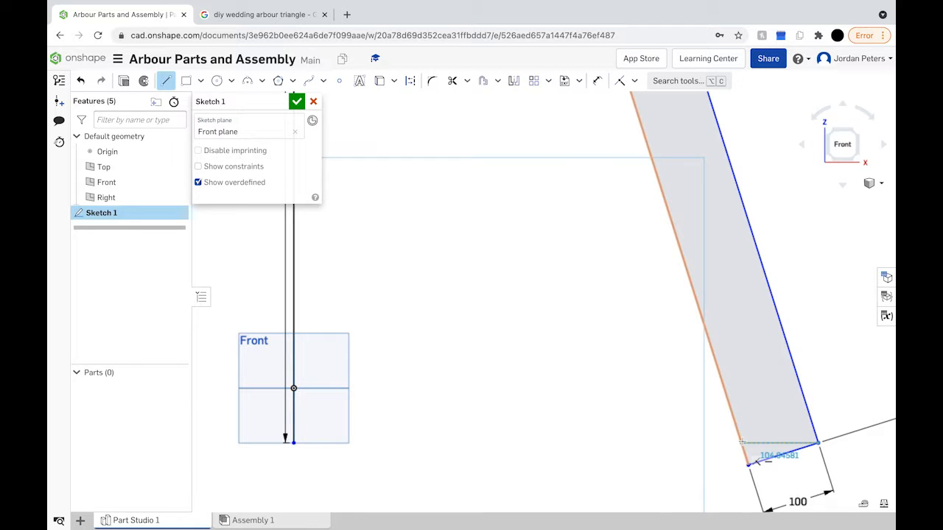
pyautogui.click(741, 443)
pyautogui.scroll(-5, 609, 445)
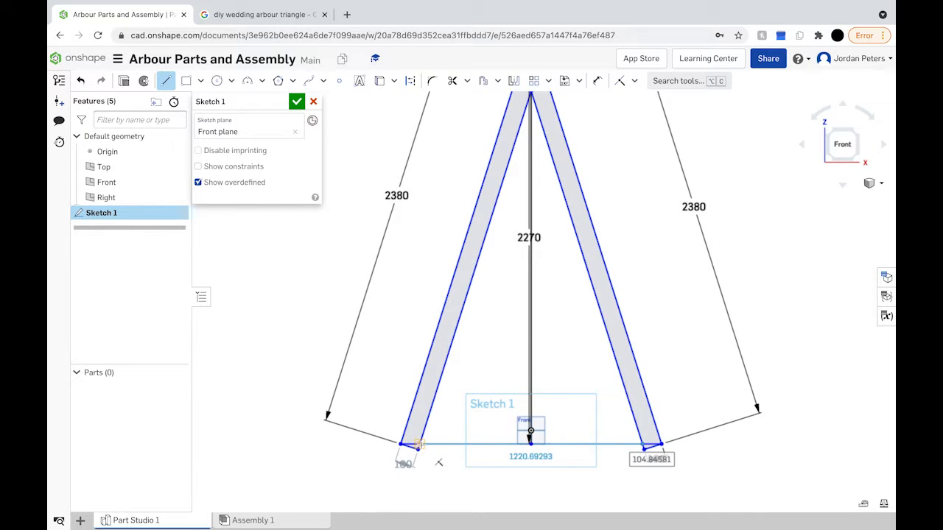
pyautogui.scroll(5, 419, 445)
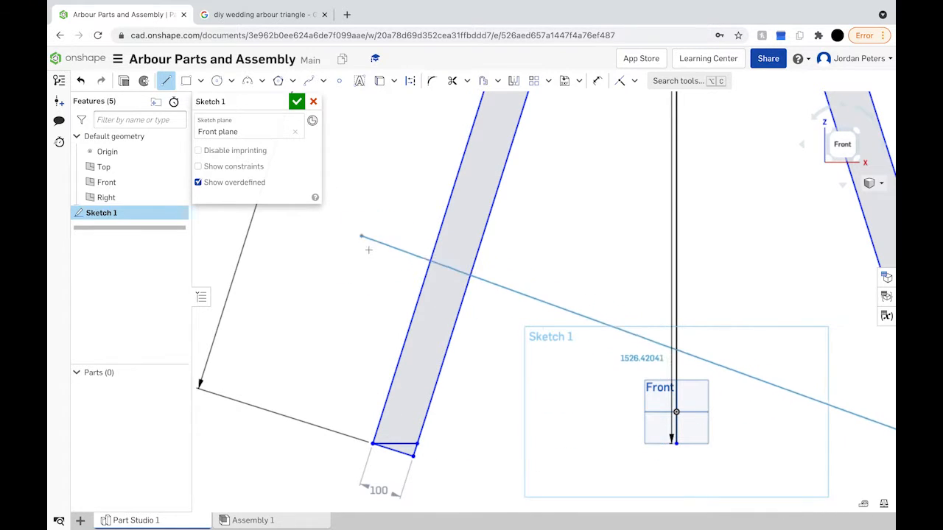
pyautogui.scroll(-10, 434, 318)
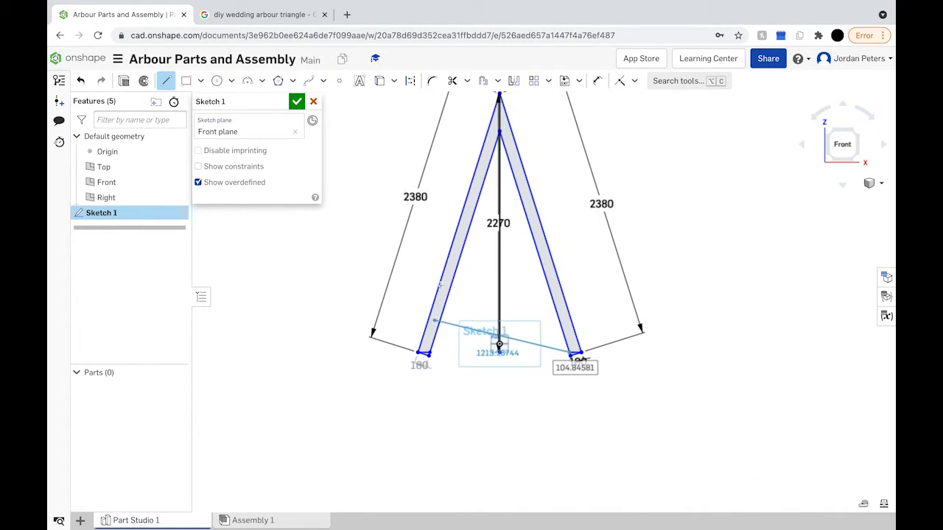
pyautogui.scroll(2, 478, 131)
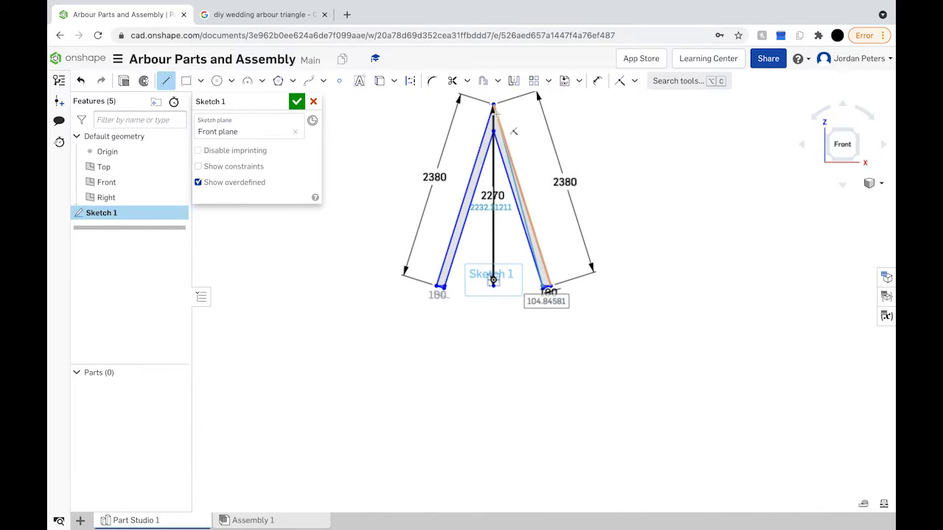
pyautogui.scroll(2, 513, 131)
pyautogui.scroll(5, 500, 118)
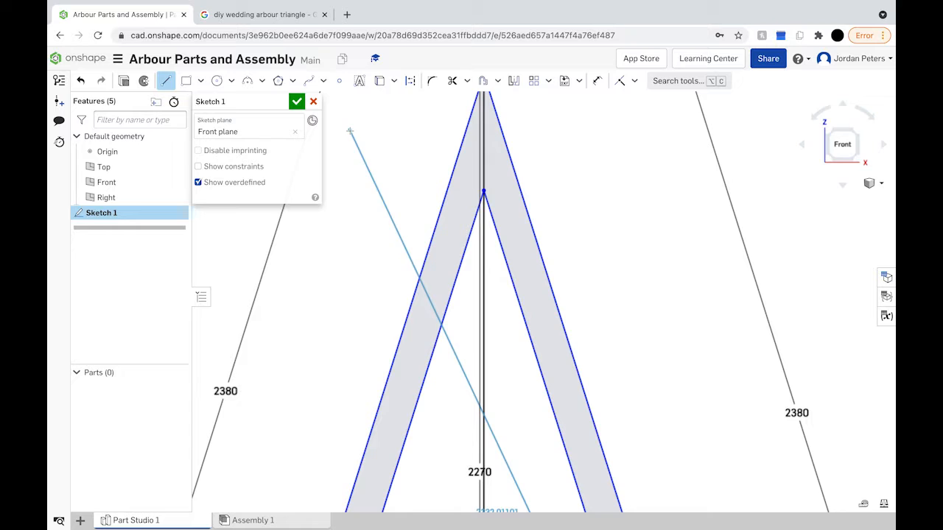
pyautogui.press('Escape')
# Draw a vertical line along the centre line from the apex down to the point where the legs' inner edges meet.
pyautogui.press('l')
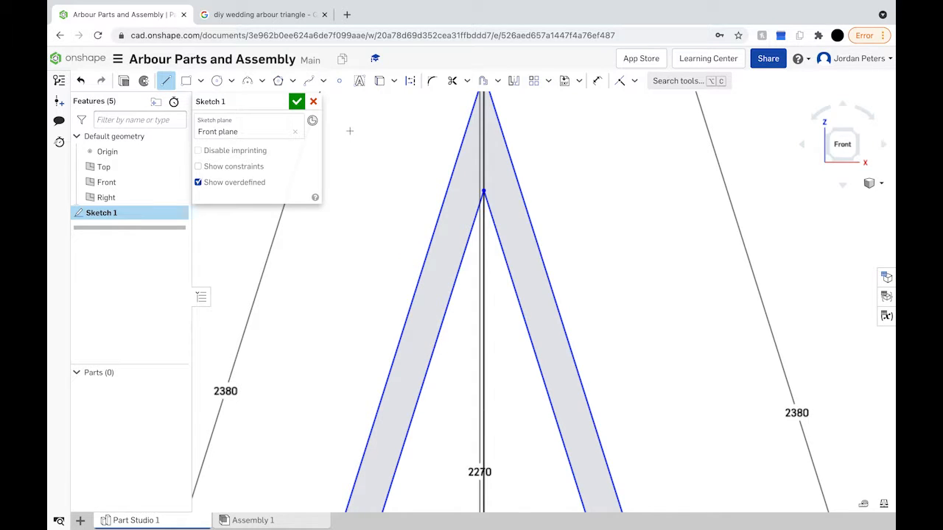
pyautogui.scroll(-3, 494, 181)
pyautogui.scroll(3, 488, 145)
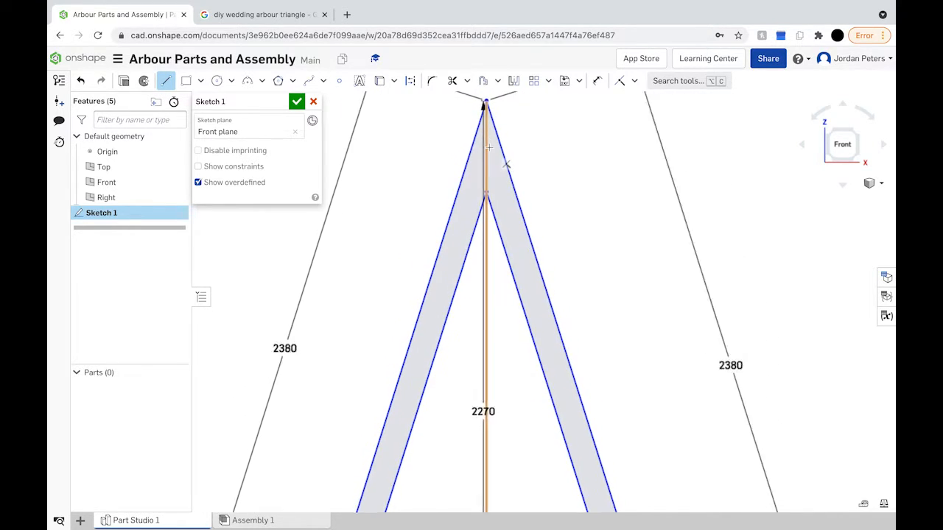
pyautogui.moveTo(489, 151); pyautogui.dragTo(489, 246, button='right')
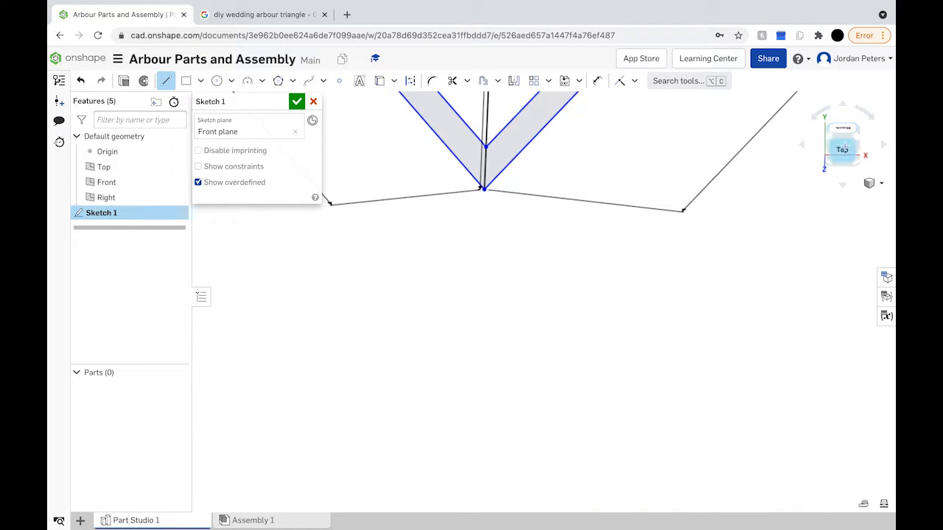
pyautogui.moveTo(504, 202); pyautogui.dragTo(509, 355, button='right')
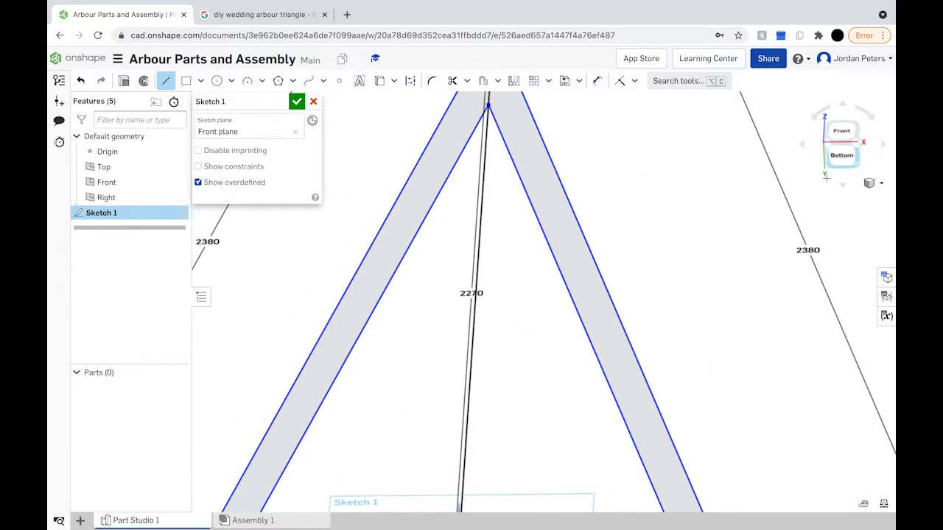
pyautogui.click(842, 130)
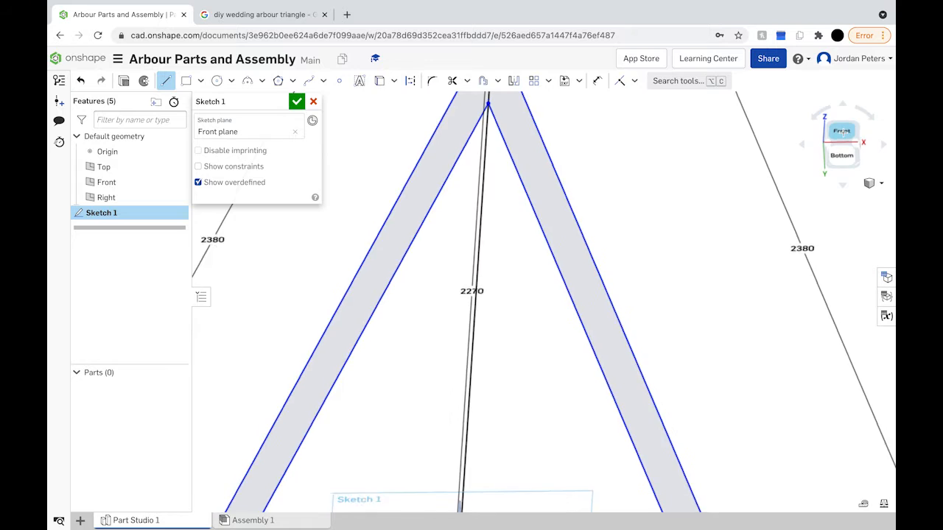
pyautogui.scroll(8, 485, 117)
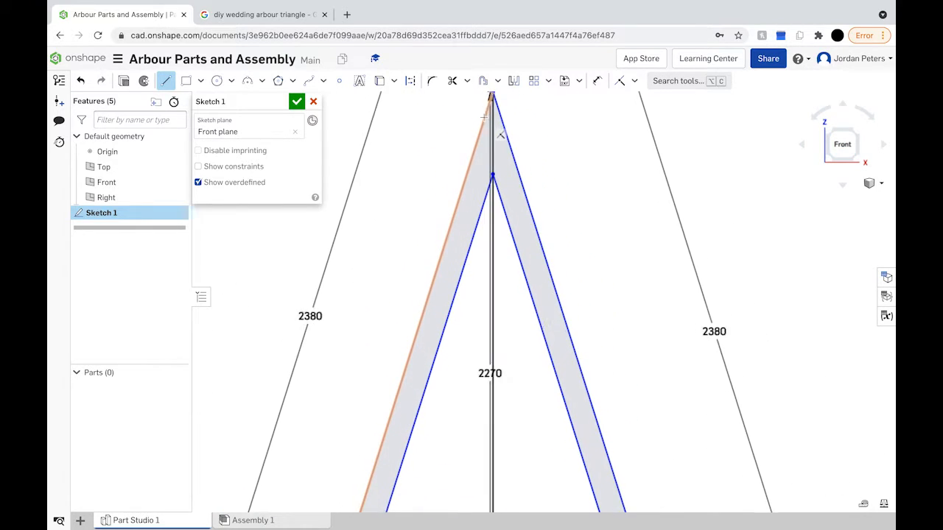
pyautogui.scroll(-3, 511, 113)
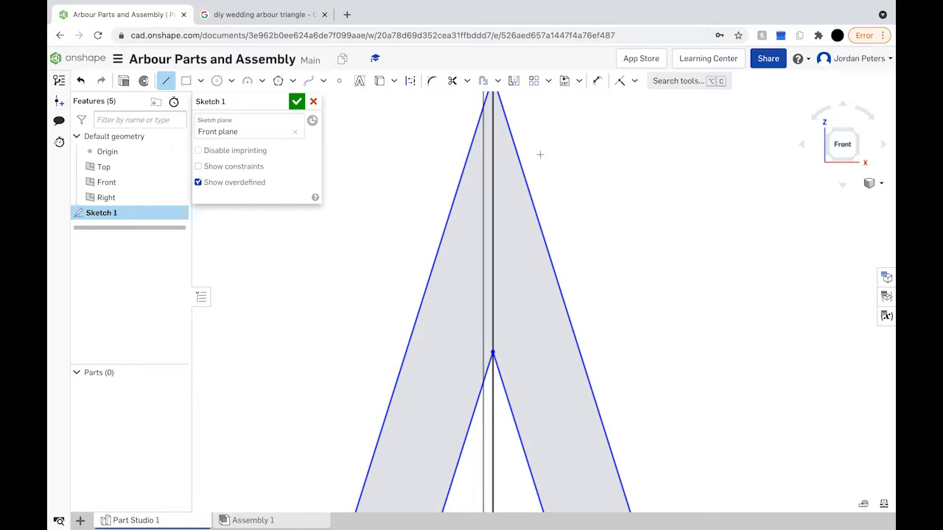
pyautogui.moveTo(540, 155)
pyautogui.mouseDown(button='middle')
pyautogui.moveTo(545, 181)
pyautogui.moveTo(552, 117)
pyautogui.moveTo(543, 228)
pyautogui.moveTo(558, 188)
pyautogui.mouseUp(button='middle')
pyautogui.scroll(1, 558, 188)
pyautogui.scroll(-1, 557, 189)
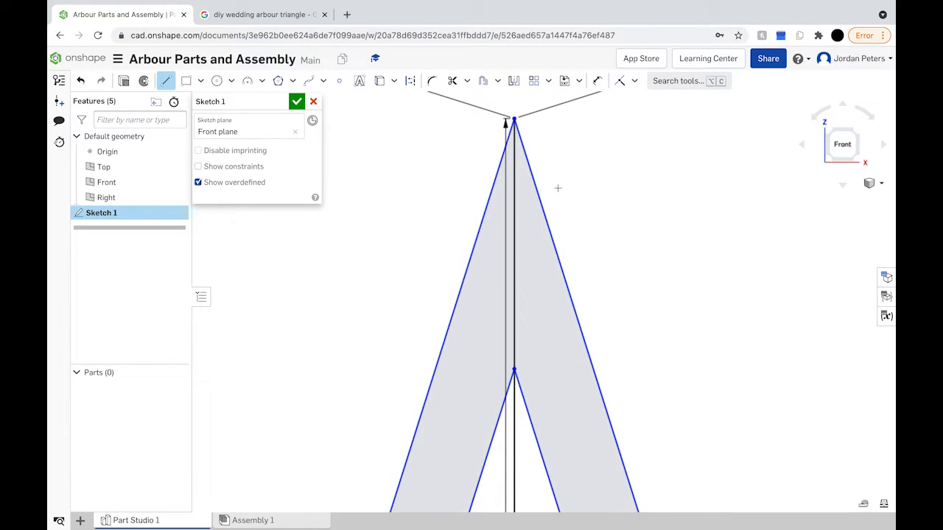
pyautogui.scroll(-1, 558, 188)
pyautogui.moveTo(599, 185)
pyautogui.mouseDown(button='middle')
pyautogui.moveTo(581, 250)
pyautogui.moveTo(568, 251)
pyautogui.mouseUp(button='middle')
pyautogui.click(842, 144)
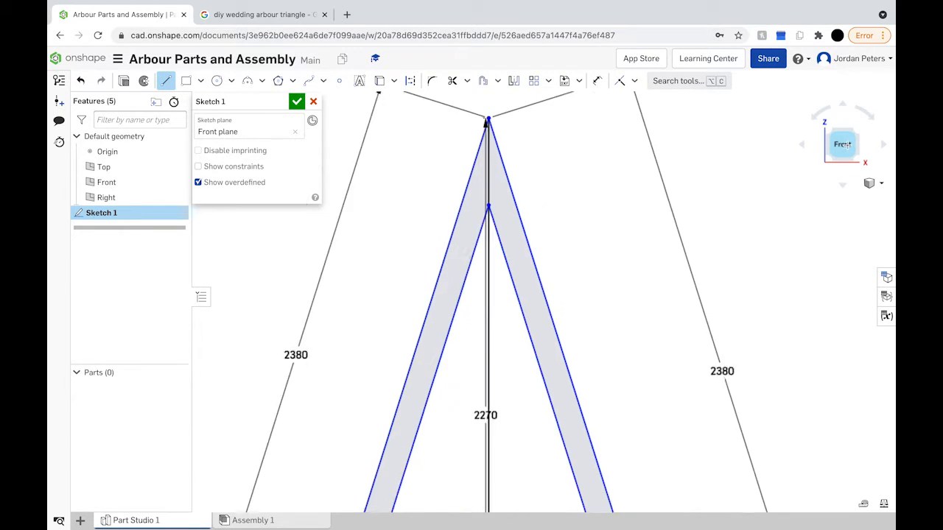
pyautogui.scroll(3, 504, 112)
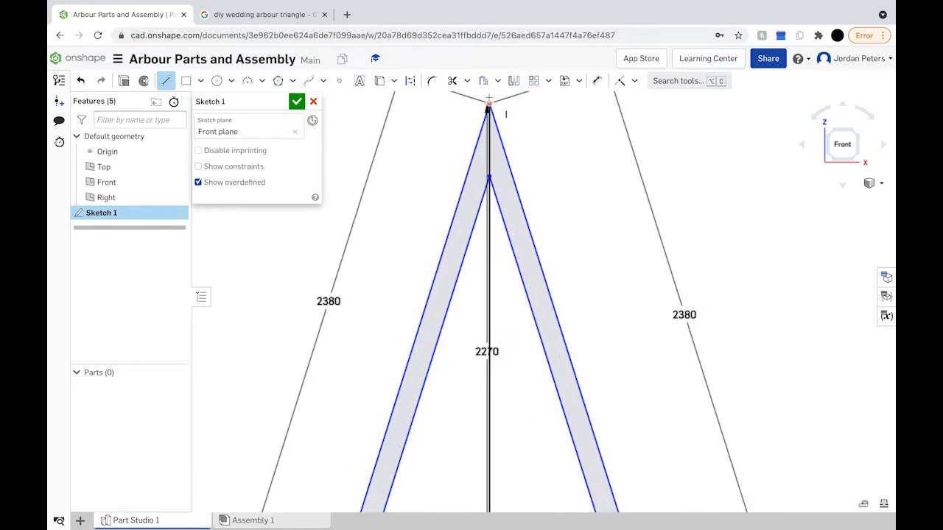
pyautogui.scroll(1, 489, 97)
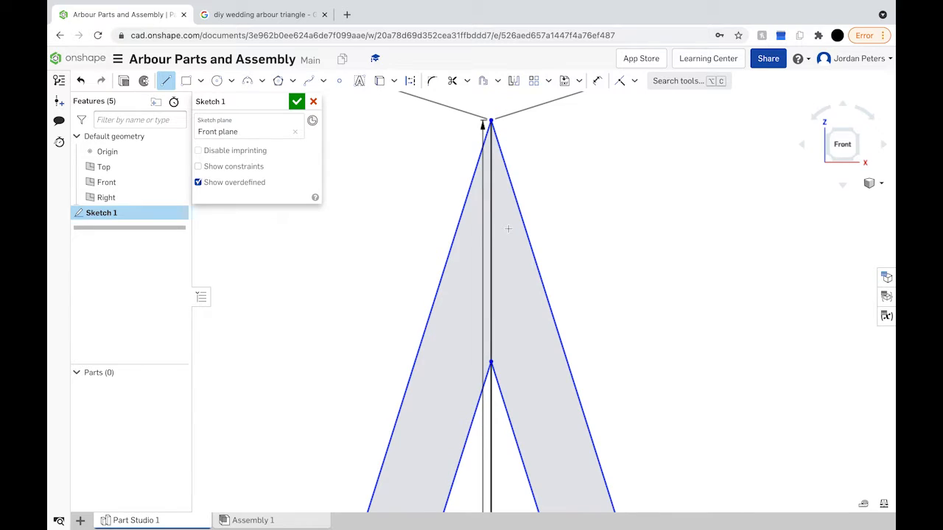
pyautogui.moveTo(508, 228)
pyautogui.mouseDown(button='middle')
pyautogui.moveTo(581, 233)
pyautogui.moveTo(476, 238)
pyautogui.moveTo(501, 240)
pyautogui.moveTo(520, 196)
pyautogui.moveTo(521, 224)
pyautogui.mouseUp(button='middle')
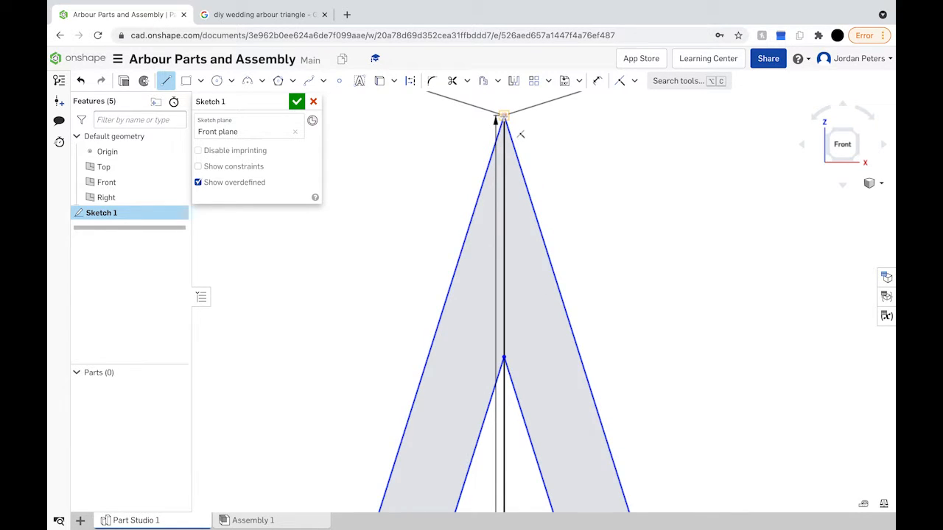
pyautogui.click(503, 117)
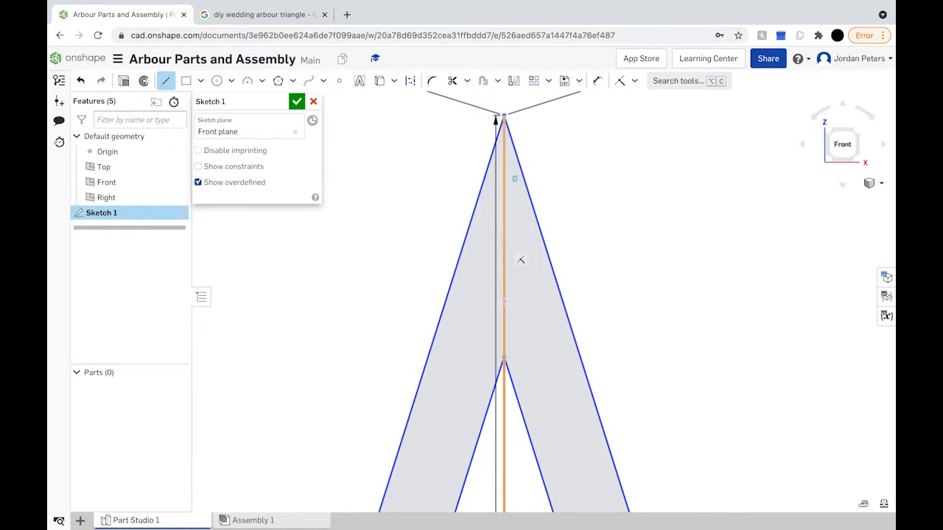
pyautogui.click(503, 358)
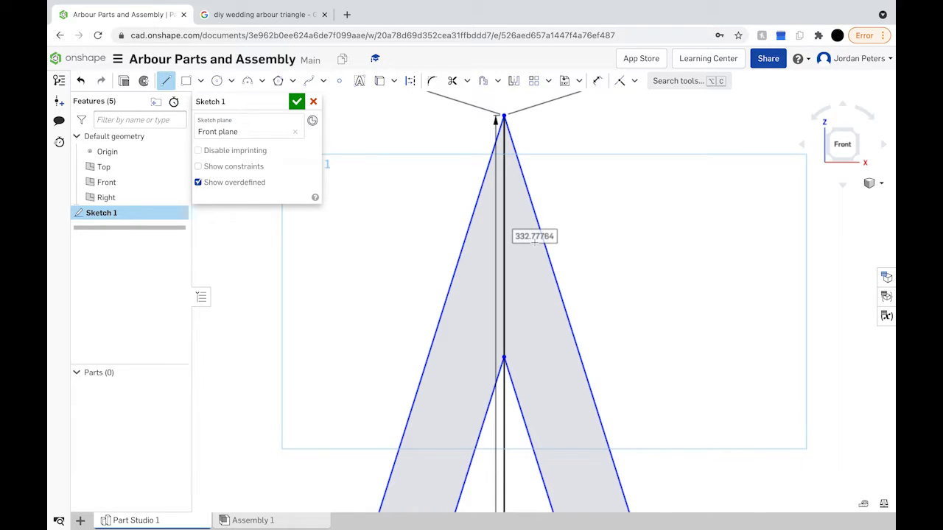
# Examine the vertical joint line from the legs' apex down to the point where their inner edges meet.
pyautogui.scroll(-6, 535, 241)
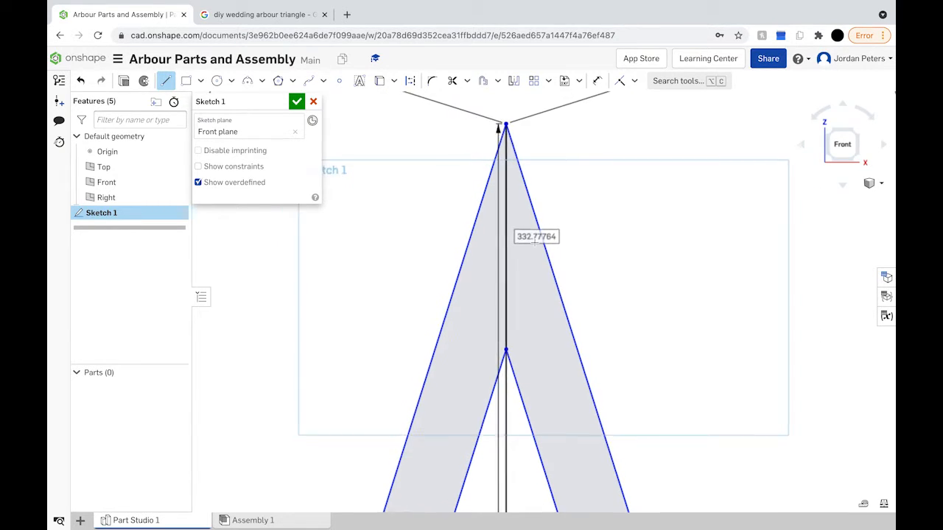
pyautogui.scroll(-8, 535, 241)
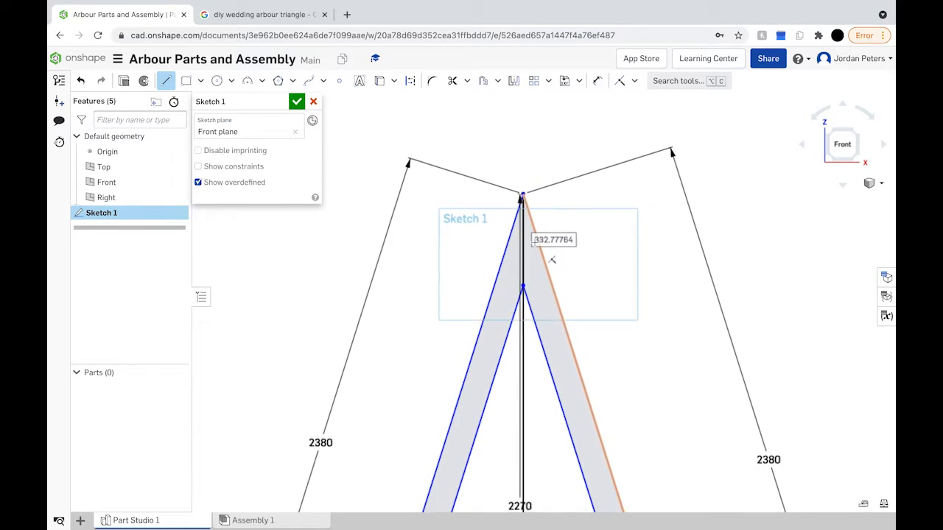
pyautogui.scroll(-6, 533, 241)
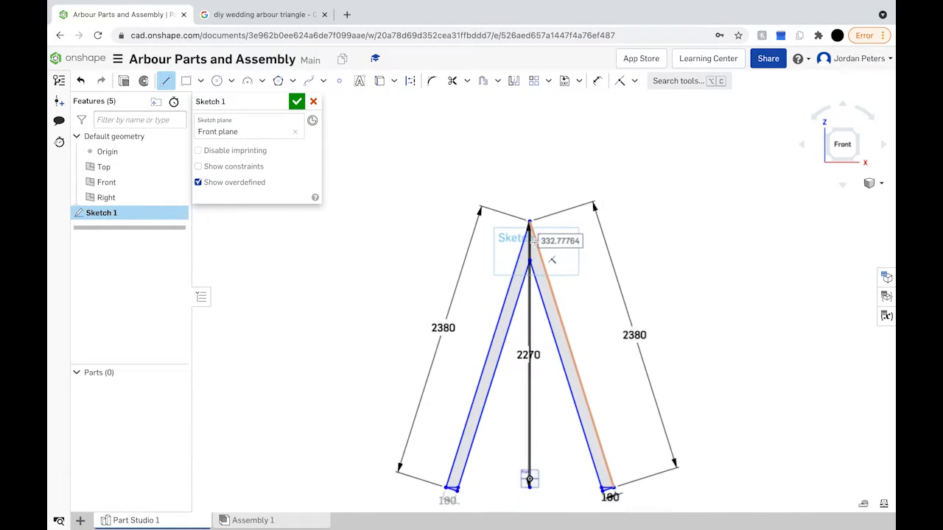
pyautogui.scroll(5, 531, 240)
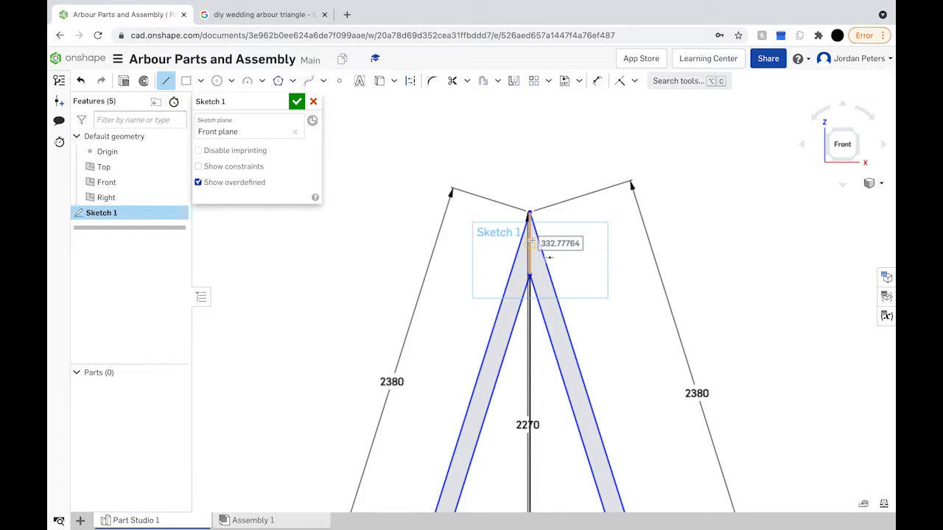
pyautogui.scroll(1, 530, 243)
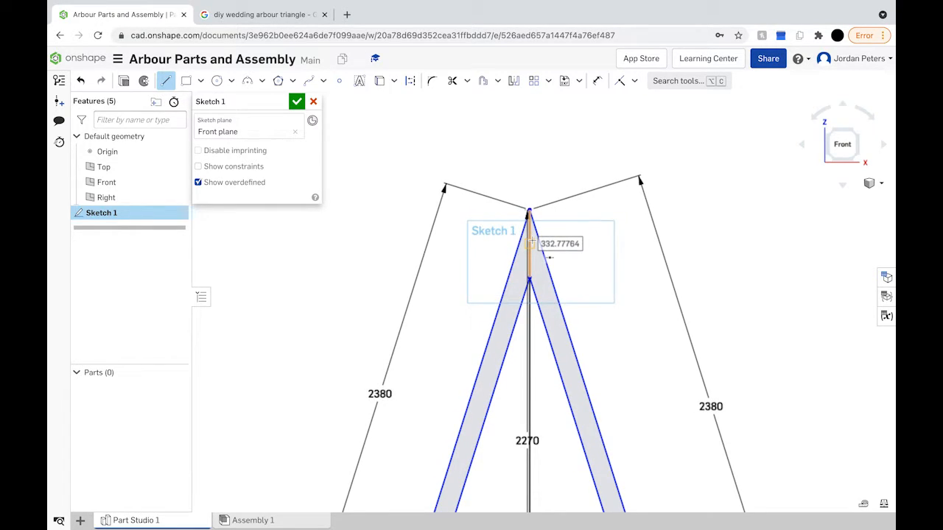
pyautogui.scroll(5, 531, 240)
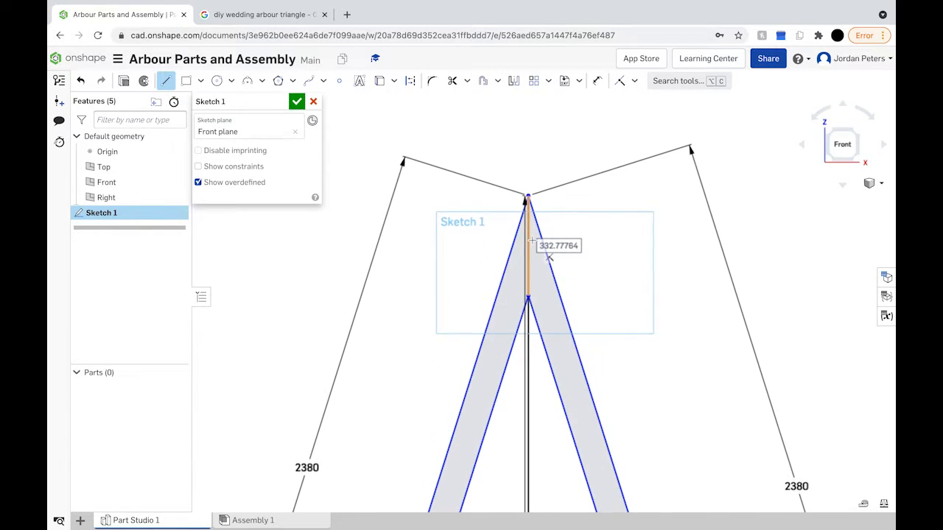
pyautogui.scroll(1, 532, 240)
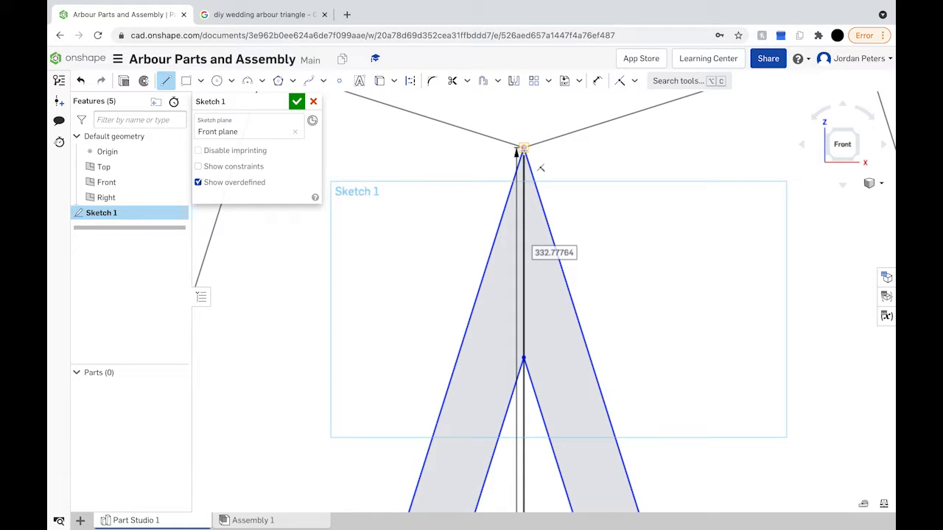
pyautogui.click(523, 149)
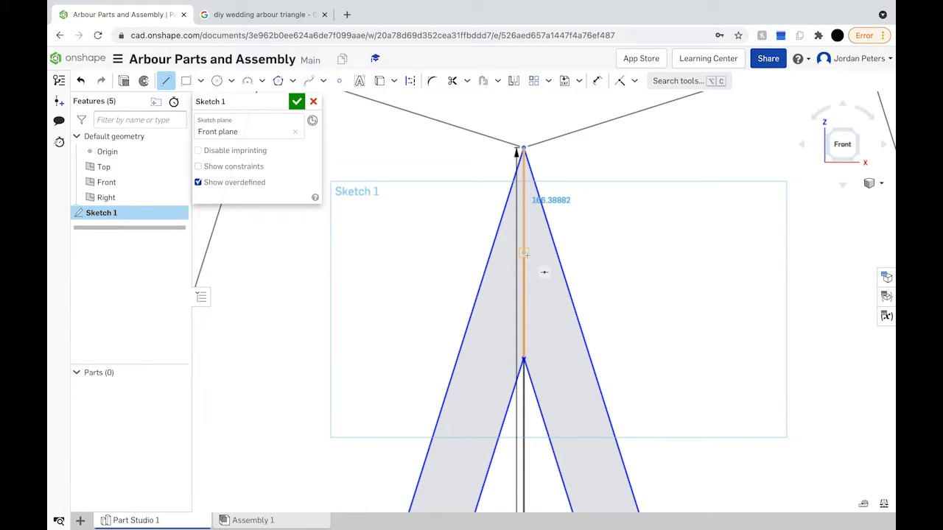
pyautogui.click(523, 359)
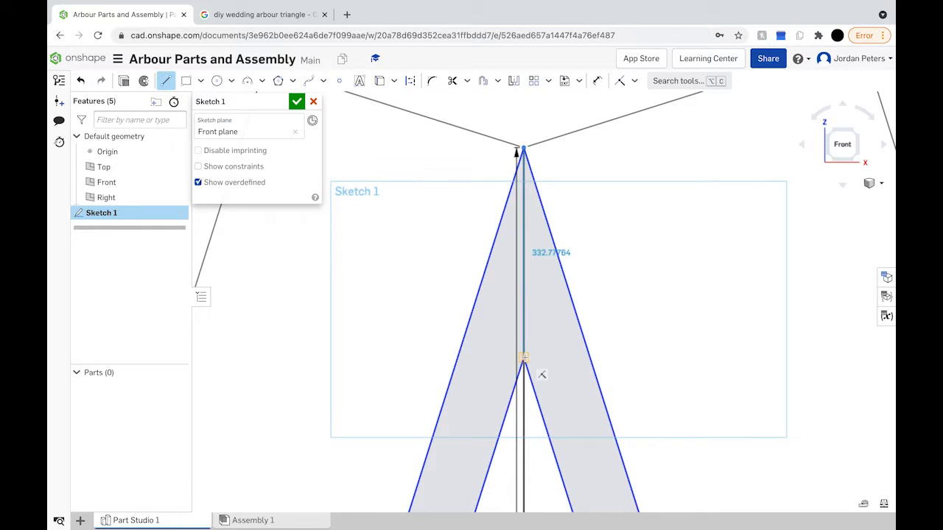
pyautogui.click(523, 358)
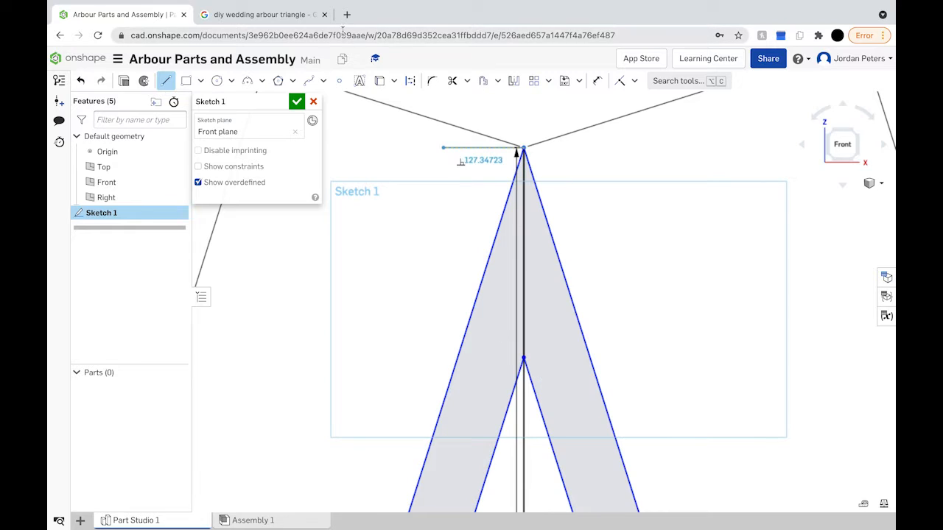
# Search Google Images for "timber joint notch" in a new browser tab.
pyautogui.click(281, 20)
pyautogui.click(347, 14)
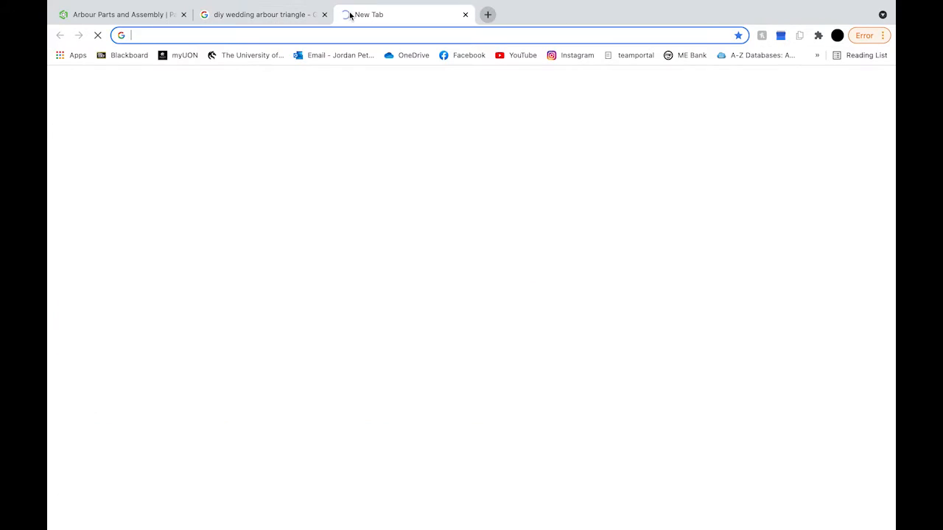
pyautogui.write('joint not')
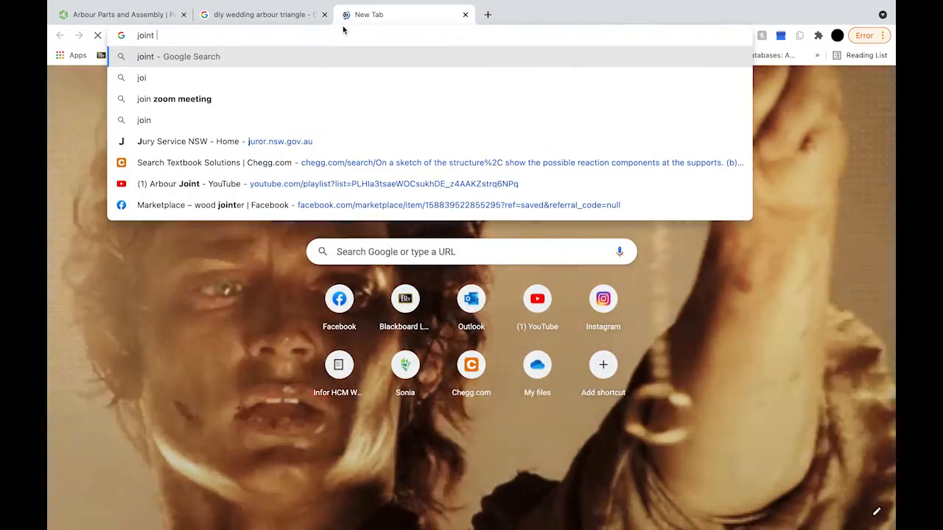
pyautogui.write('ch')
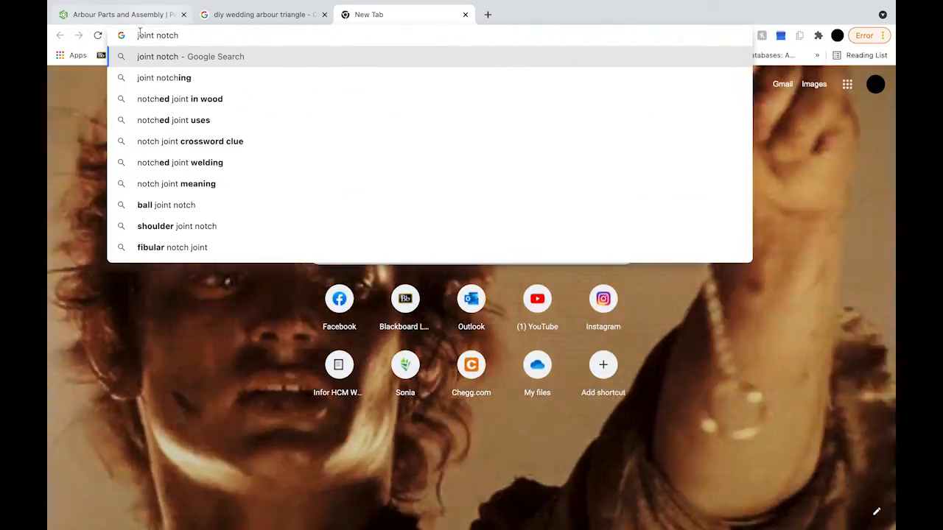
pyautogui.press('Home')
pyautogui.write('timber')
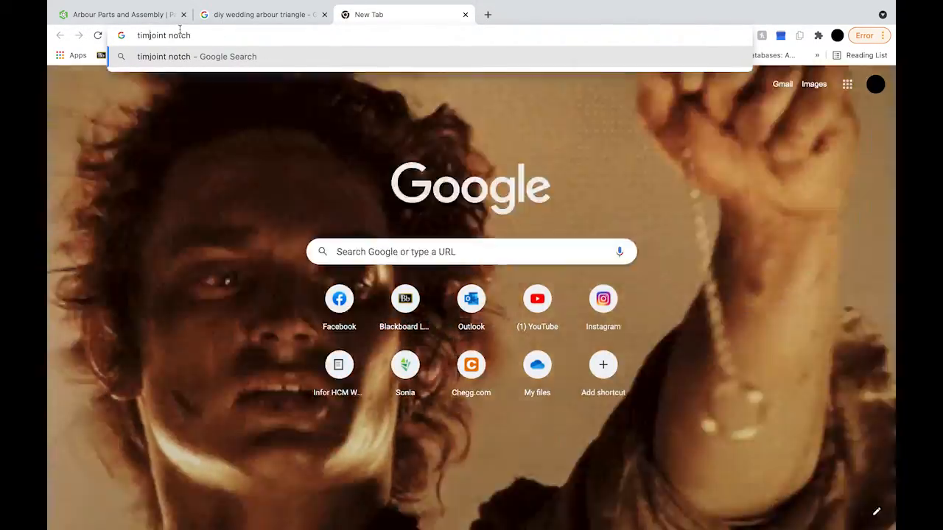
pyautogui.press('Return')
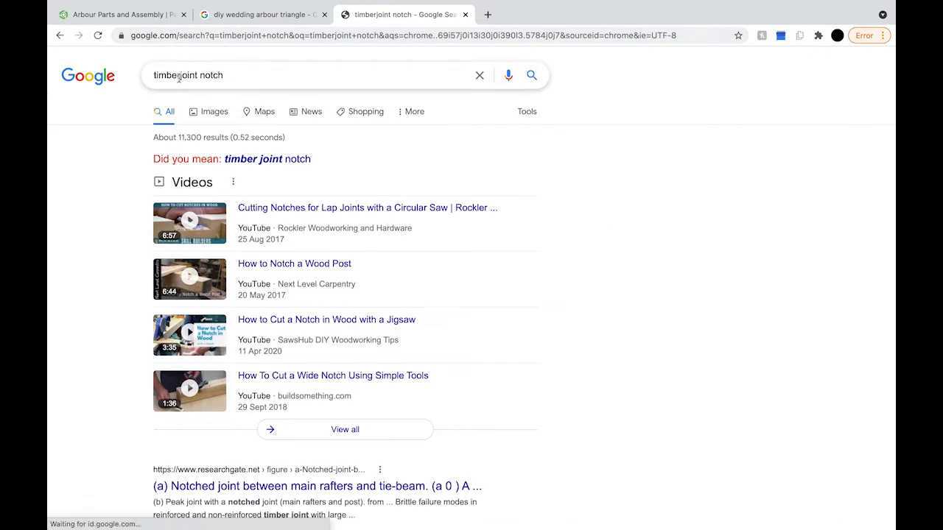
pyautogui.click(273, 167)
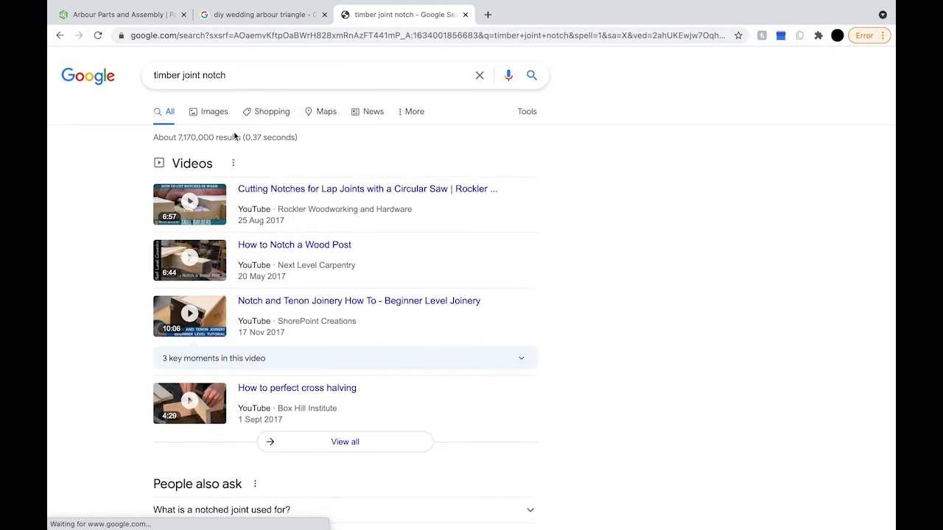
pyautogui.click(214, 114)
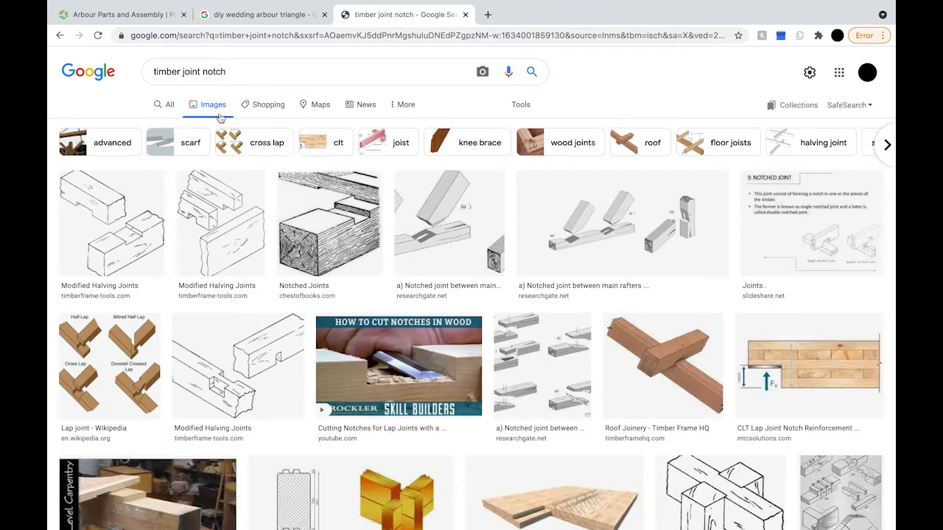
# View the Wikipedia lap joint diagram in the image results, look over its related images, and close the preview.
pyautogui.scroll(-1, 314, 260)
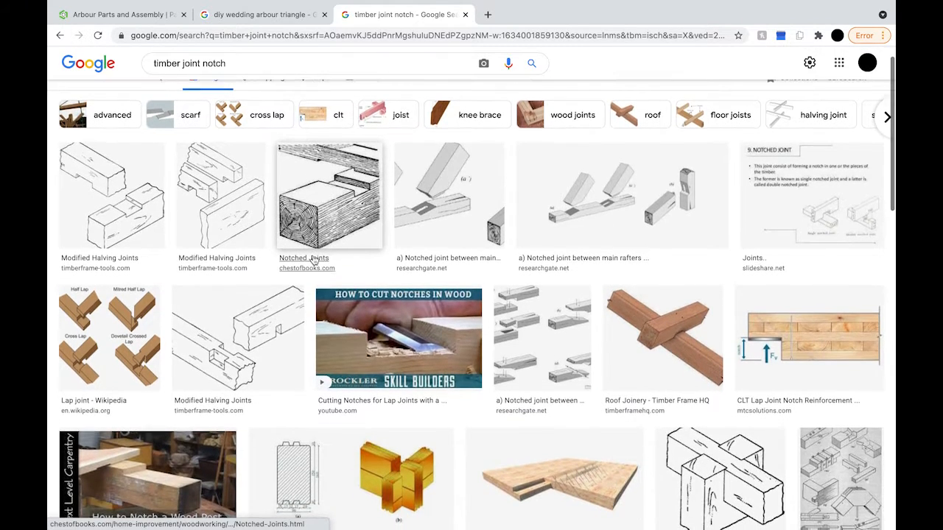
pyautogui.scroll(-1, 314, 260)
pyautogui.click(136, 276)
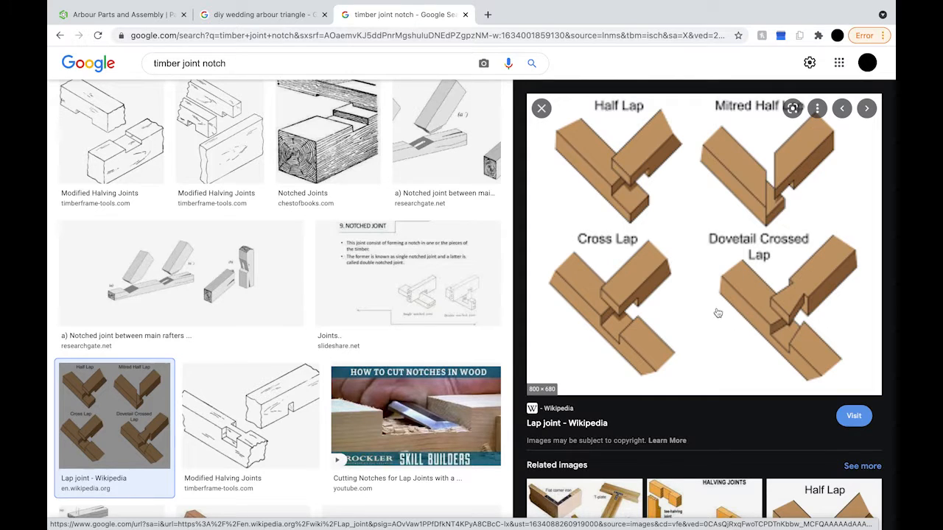
pyautogui.scroll(-3, 733, 304)
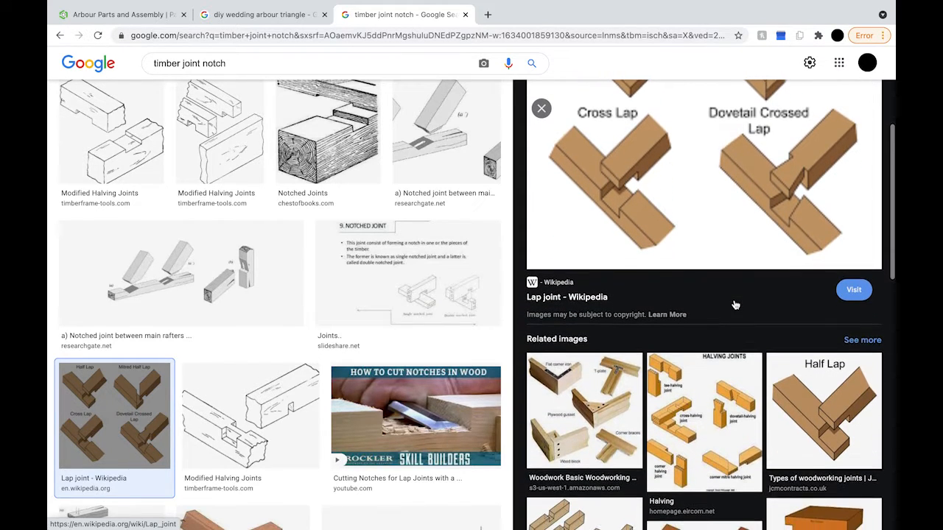
pyautogui.scroll(-3, 735, 304)
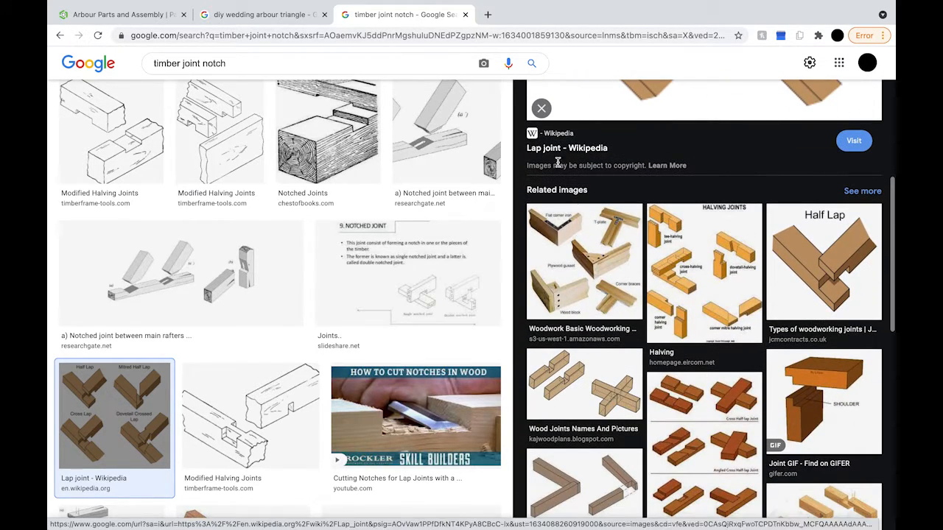
pyautogui.click(545, 110)
# Browse the remaining timber joint notch images for joints suited to the arbour legs and return to the first results.
pyautogui.scroll(-5, 513, 275)
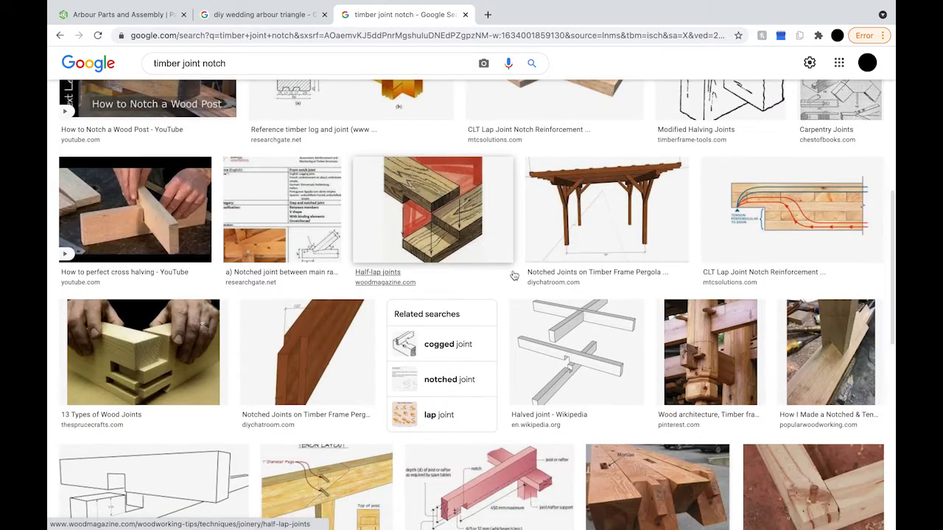
pyautogui.scroll(-2, 513, 275)
pyautogui.scroll(-4, 513, 275)
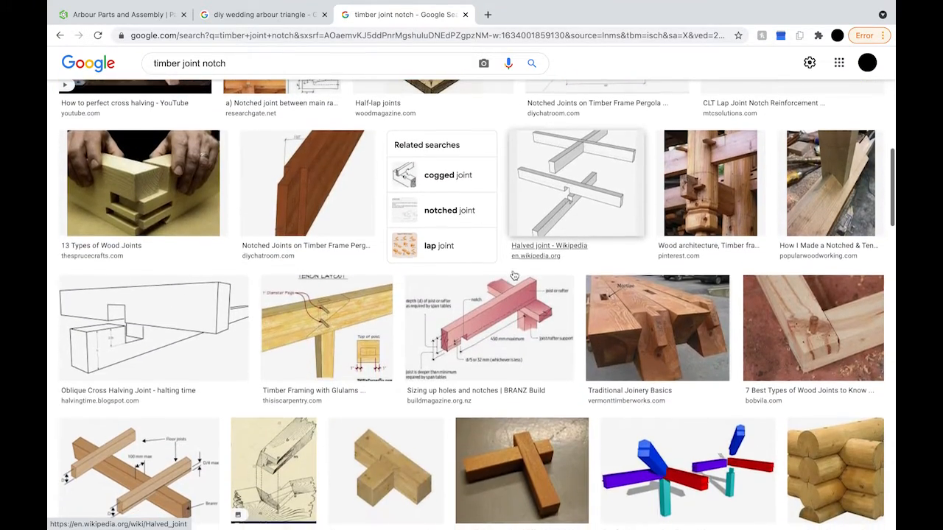
pyautogui.scroll(-8, 513, 275)
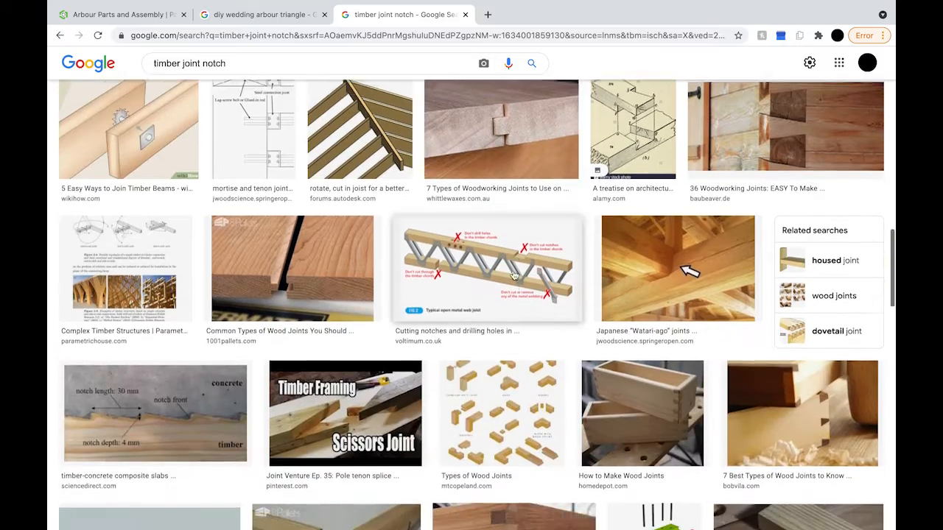
pyautogui.scroll(-5, 513, 275)
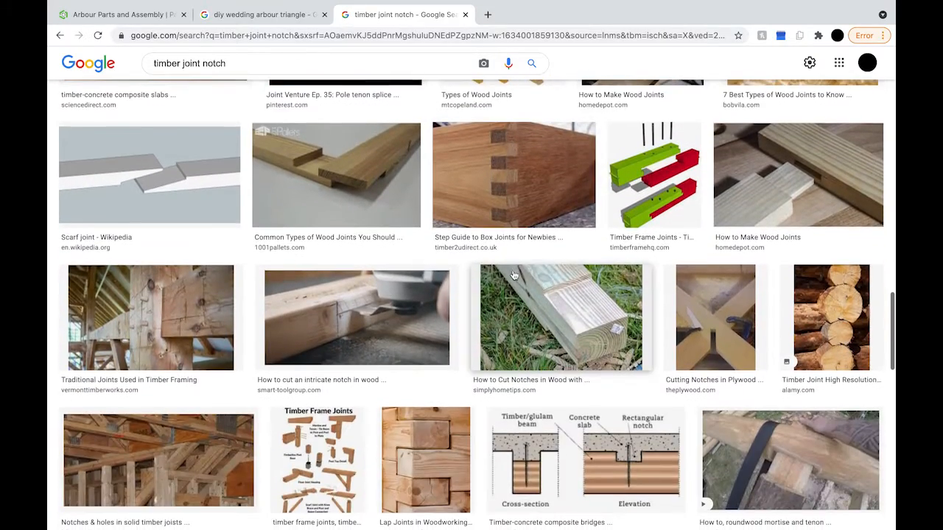
pyautogui.scroll(-8, 514, 276)
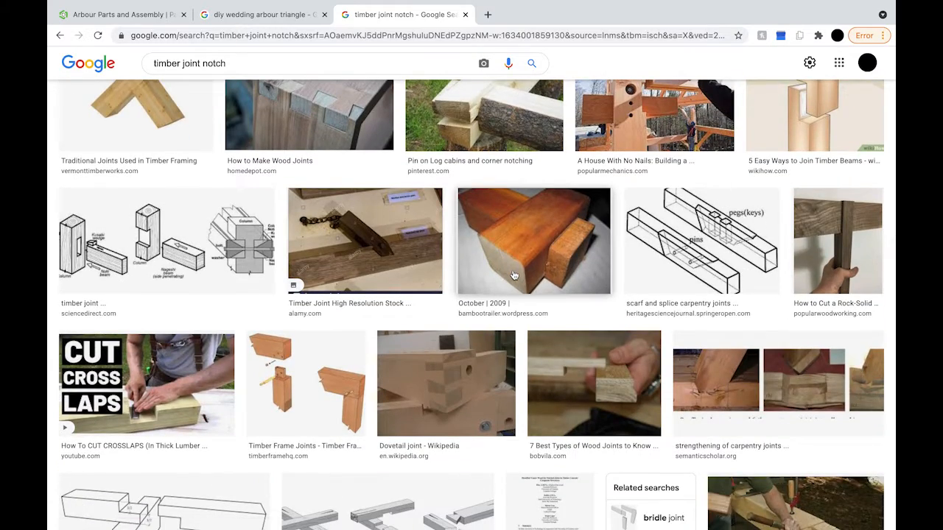
pyautogui.scroll(-4, 513, 276)
pyautogui.scroll(-7, 514, 275)
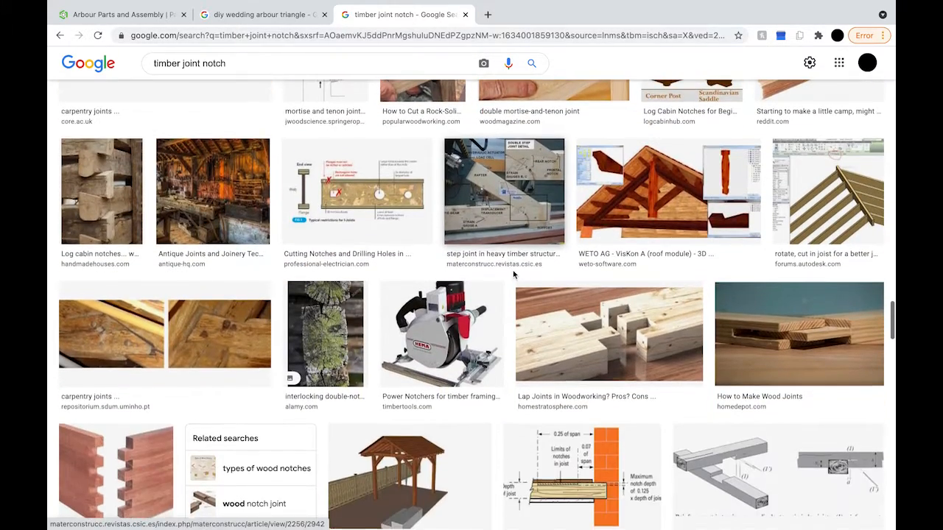
pyautogui.scroll(-10, 513, 275)
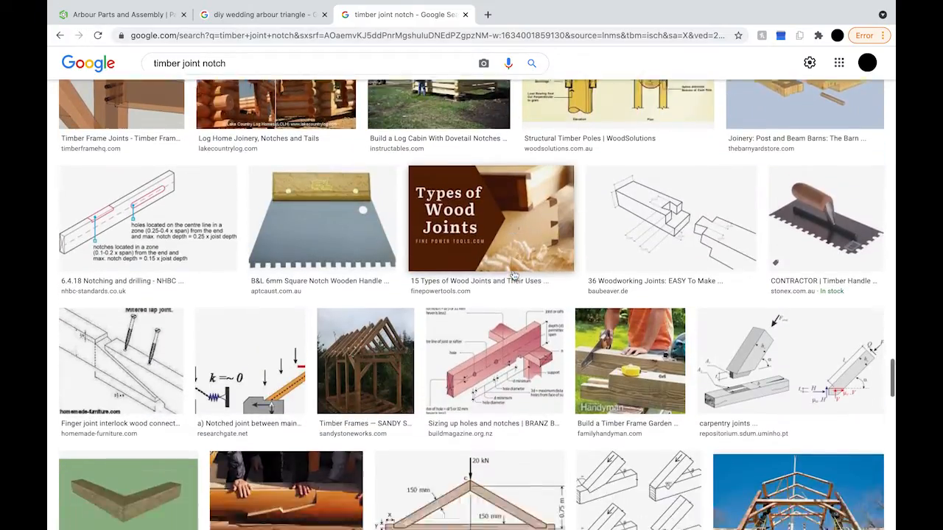
pyautogui.scroll(-7, 513, 276)
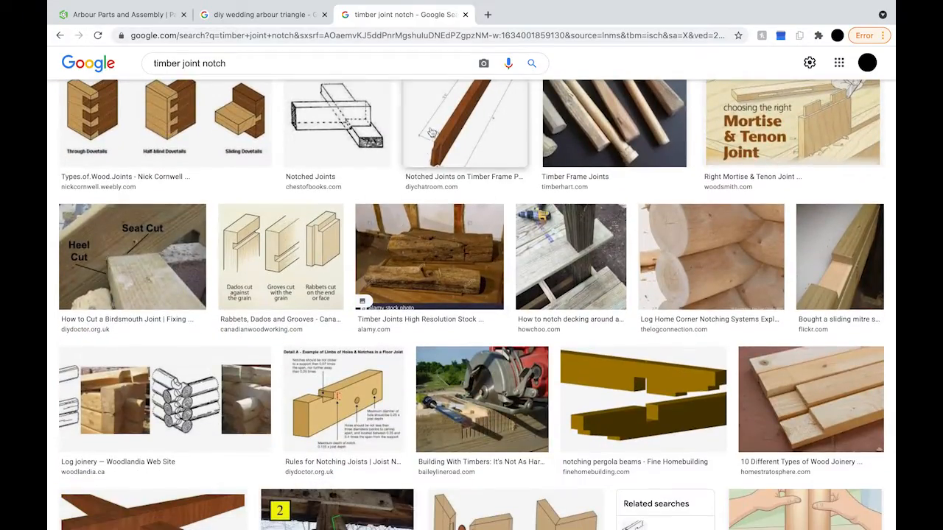
pyautogui.scroll(15, 433, 133)
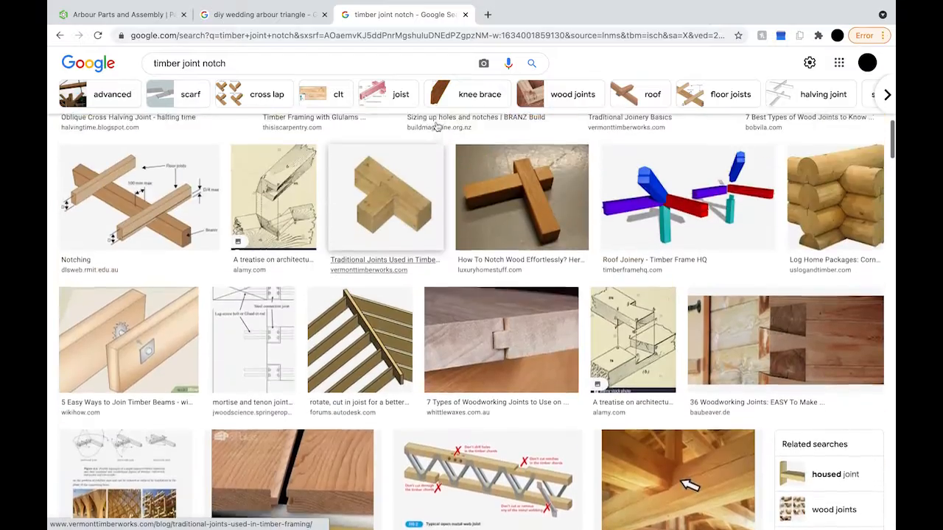
pyautogui.scroll(5, 436, 128)
pyautogui.scroll(-5, 576, 210)
pyautogui.scroll(6, 133, 340)
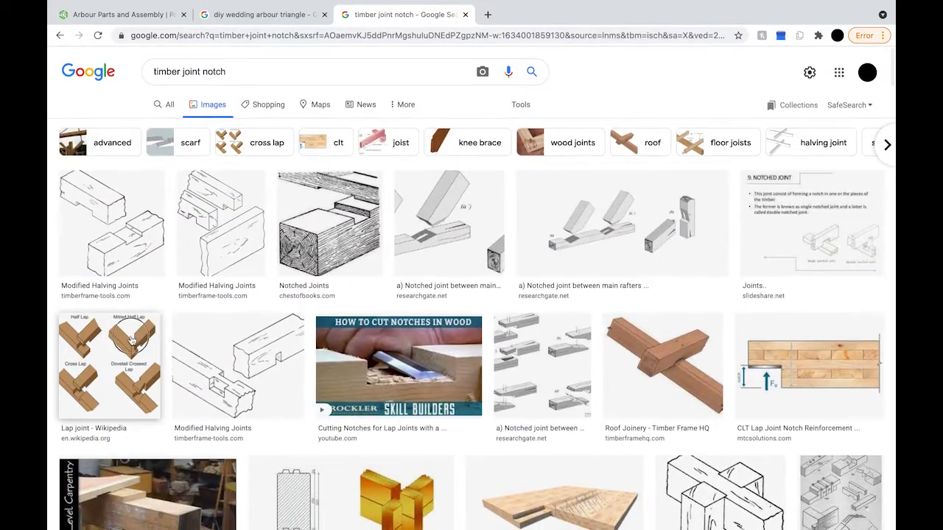
# Examine the Wikipedia lap joint diagram again and switch back to the arbour sketch in Onshape.
pyautogui.click(132, 340)
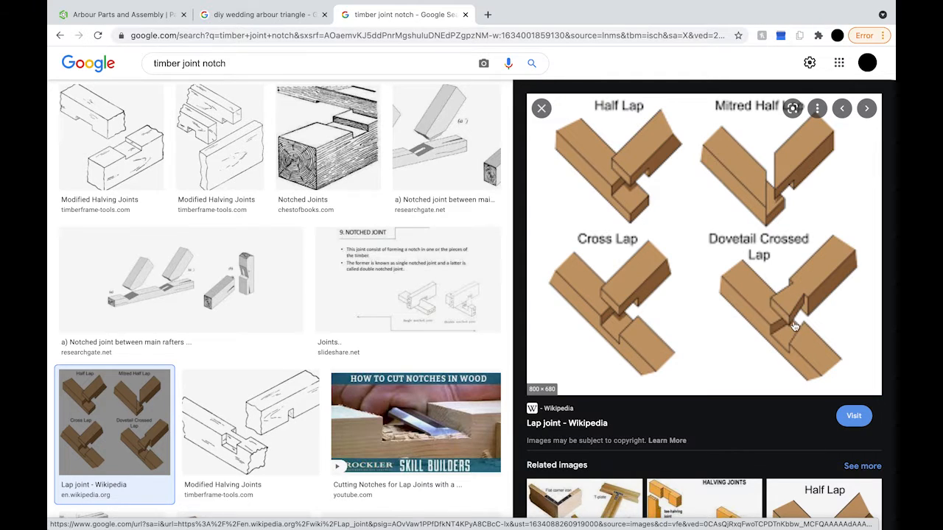
pyautogui.click(257, 15)
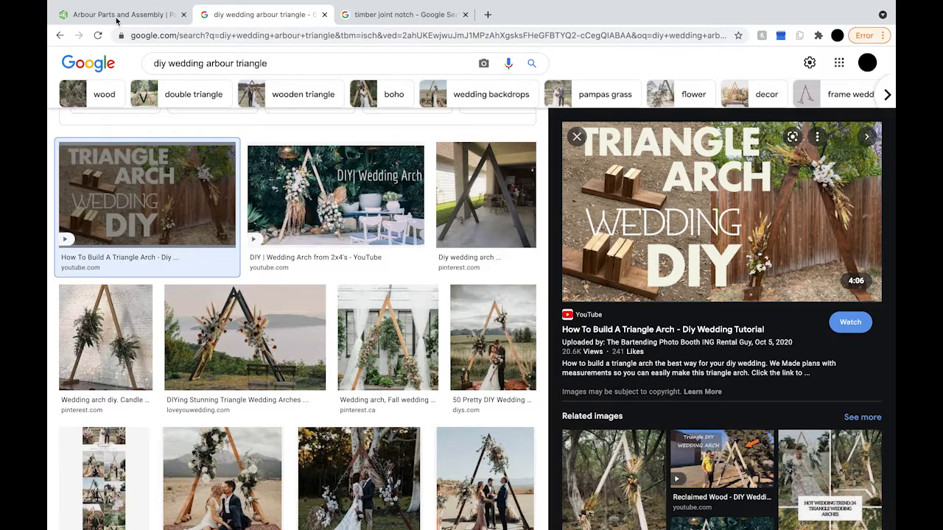
pyautogui.click(115, 19)
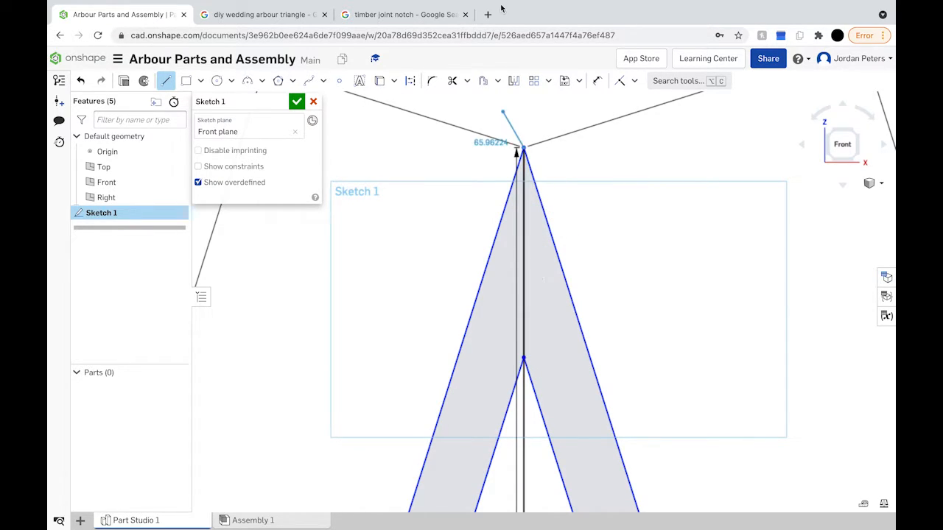
pyautogui.moveTo(756, 5)
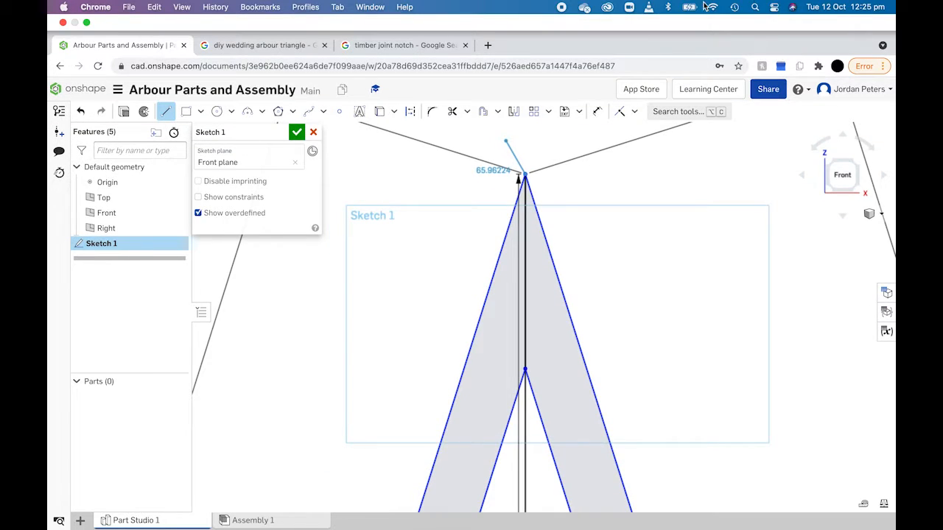
# Calculate 333-50 in Spotlight to get the centreline length left over after a 50 mm segment.
pyautogui.click(751, 8)
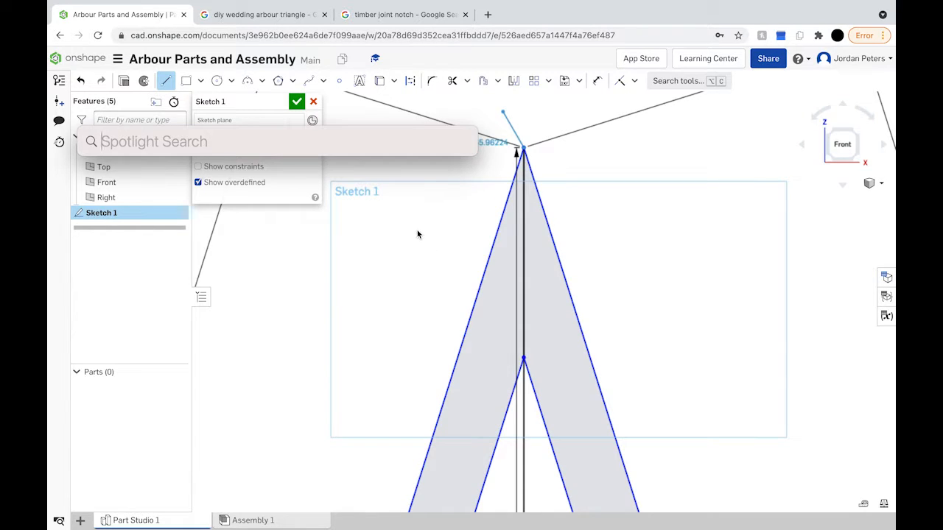
pyautogui.press('Escape')
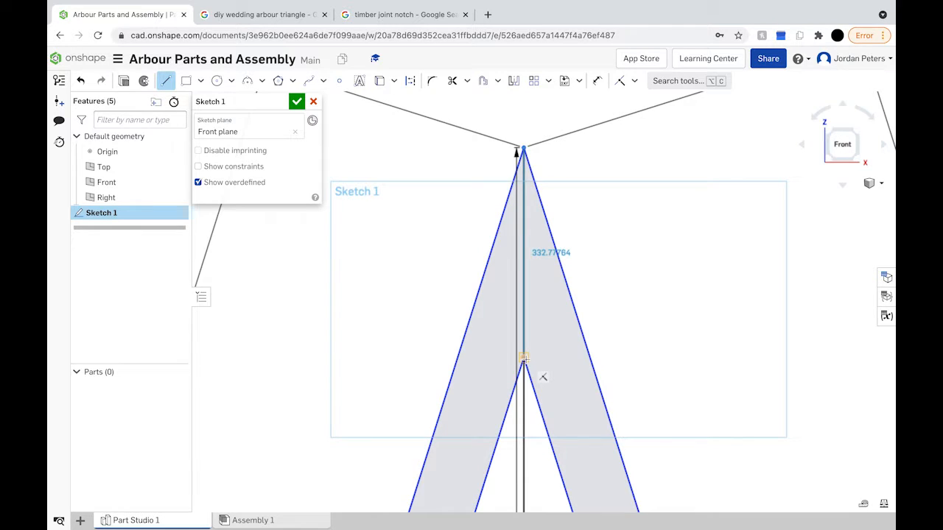
pyautogui.moveTo(669, 5)
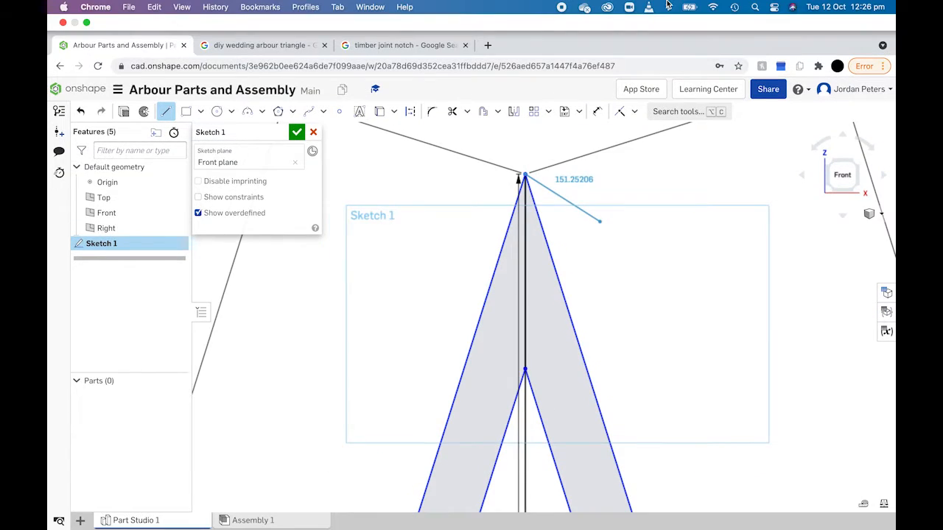
pyautogui.click(755, 7)
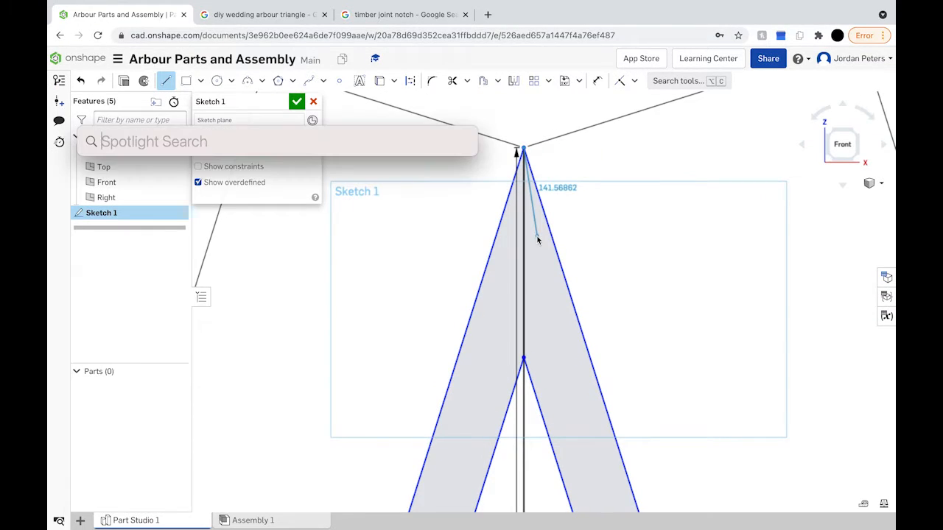
pyautogui.write('333')
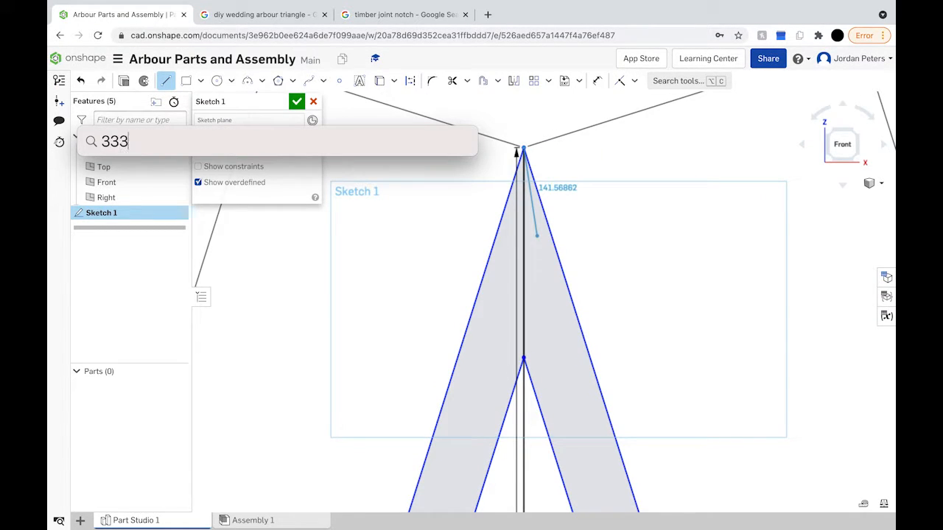
pyautogui.write('-')
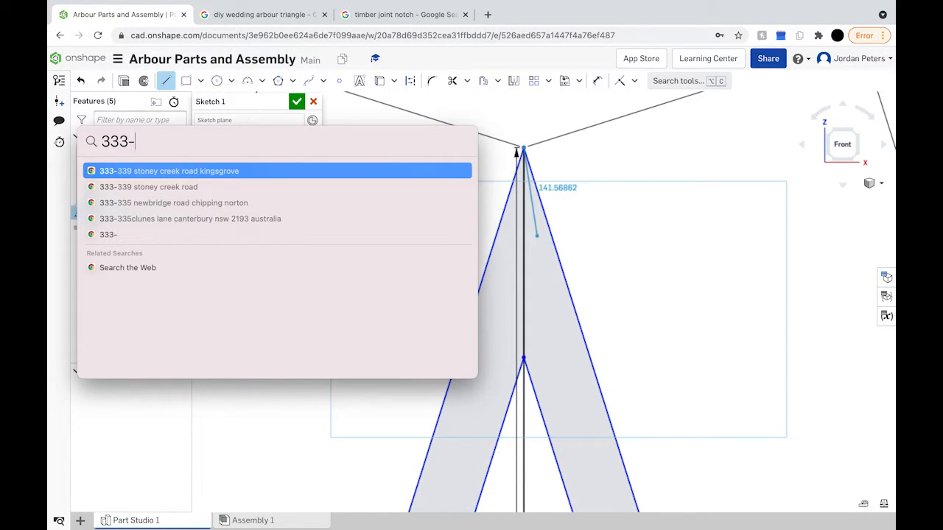
pyautogui.write('50')
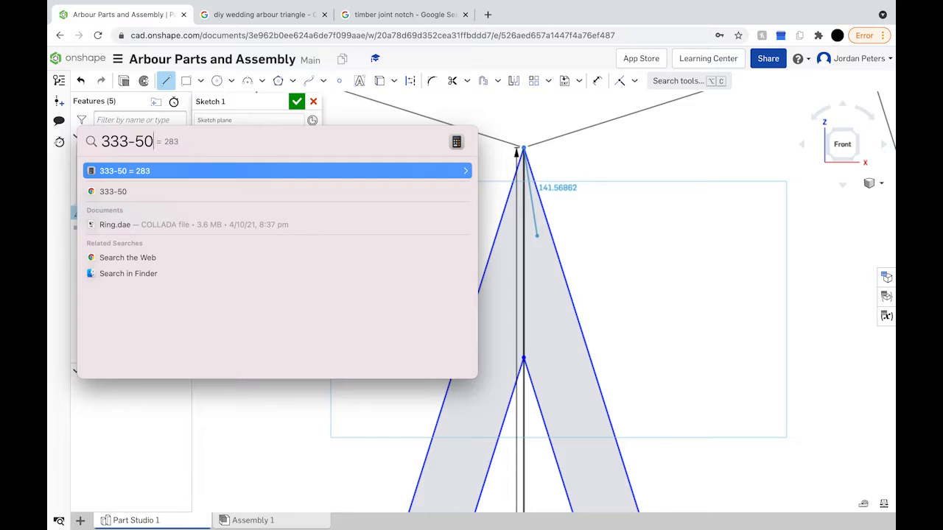
# Clear the calculation, work out 283/2 instead, and close Spotlight to return to the arbour sketch.
pyautogui.press('BackSpace')
pyautogui.press('BackSpace')
pyautogui.press('BackSpace')
pyautogui.press('BackSpace')
pyautogui.press('BackSpace')
pyautogui.press('BackSpace')
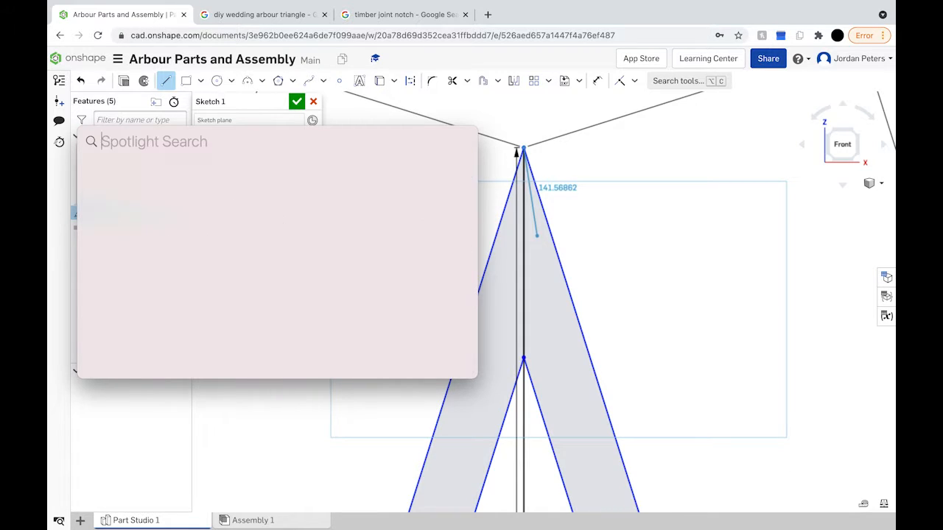
pyautogui.write('283')
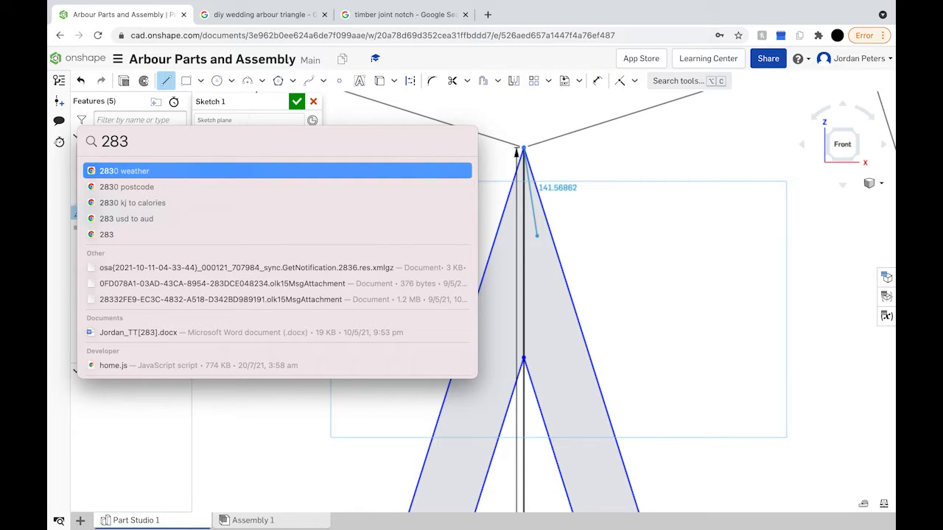
pyautogui.write('/2')
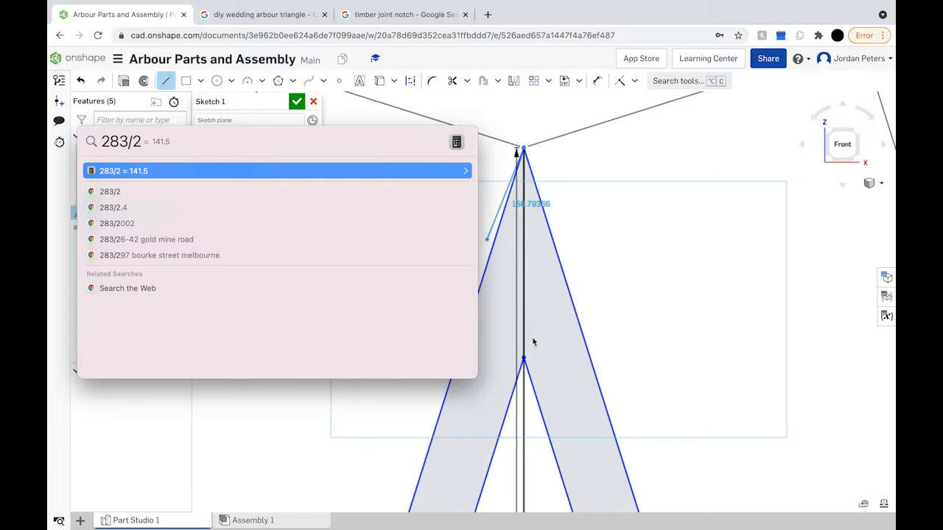
pyautogui.press('Escape')
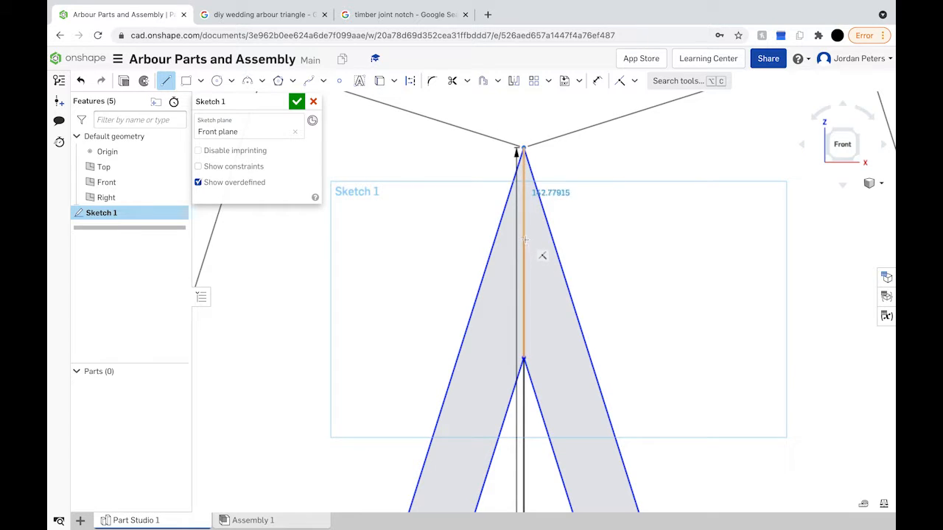
# Try to draw a 150 mm line from the apex down the centreline, starting a further segment from its lower end.
pyautogui.click(523, 253)
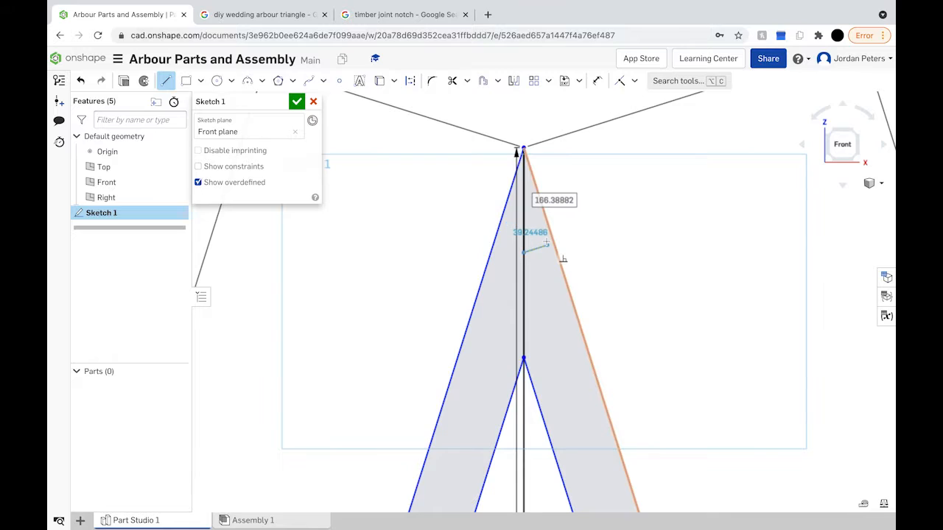
pyautogui.write('150')
pyautogui.press('Return')
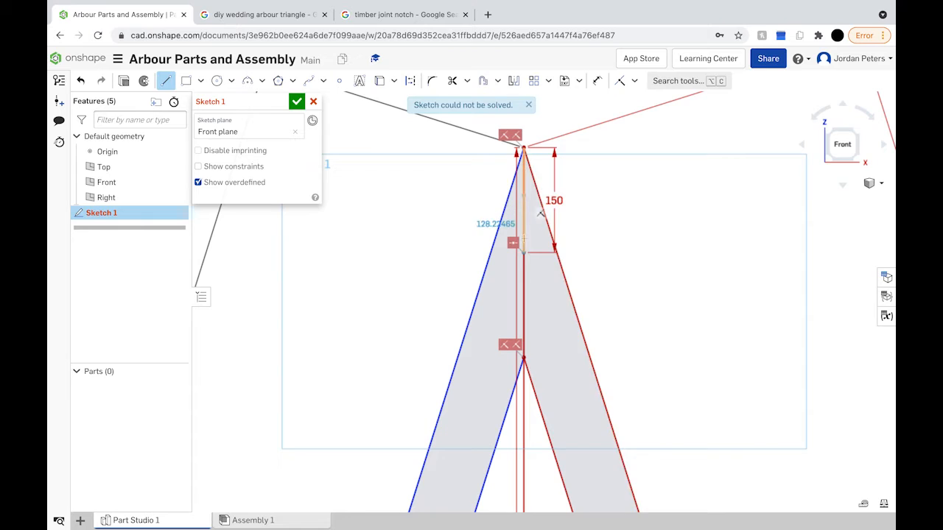
pyautogui.click(523, 250)
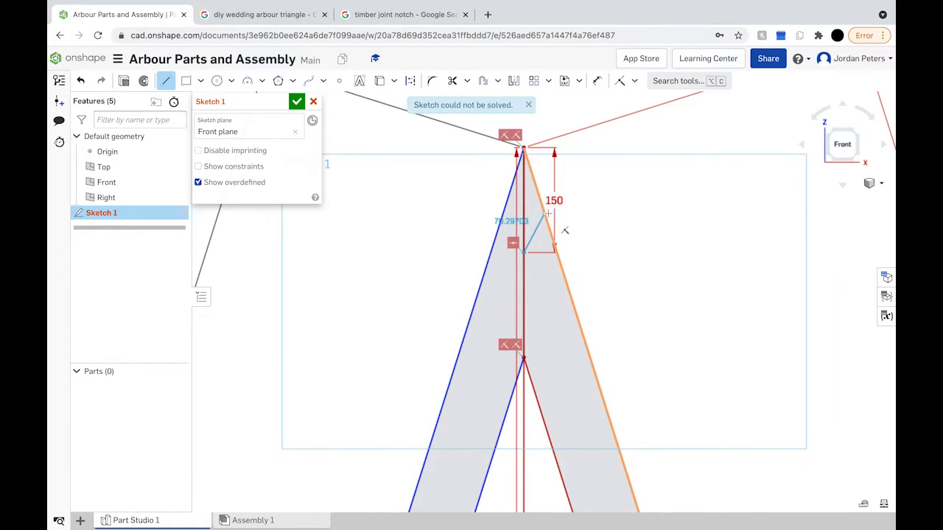
pyautogui.press('Escape')
pyautogui.click(524, 251)
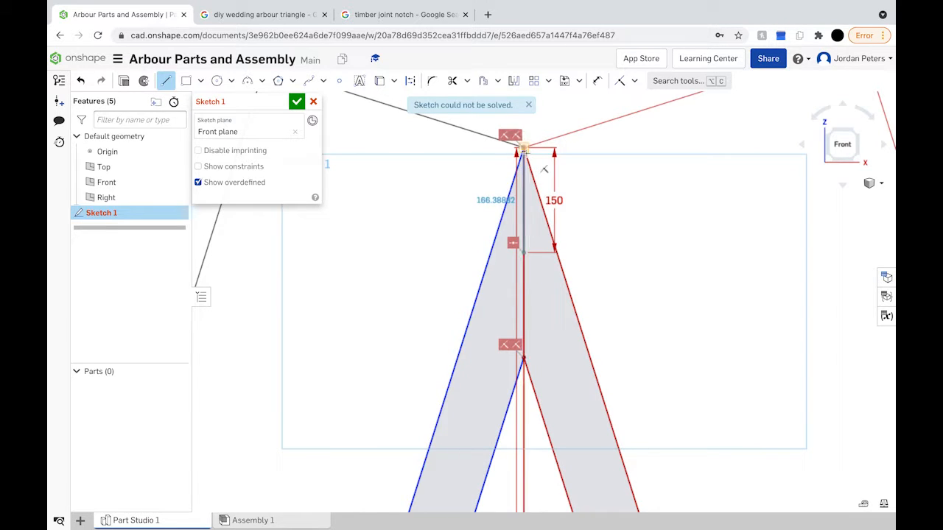
# Check the overdefined arbour sketch, cancel the line in progress, and undo the 150 mm dimension at the apex.
pyautogui.scroll(-4, 522, 243)
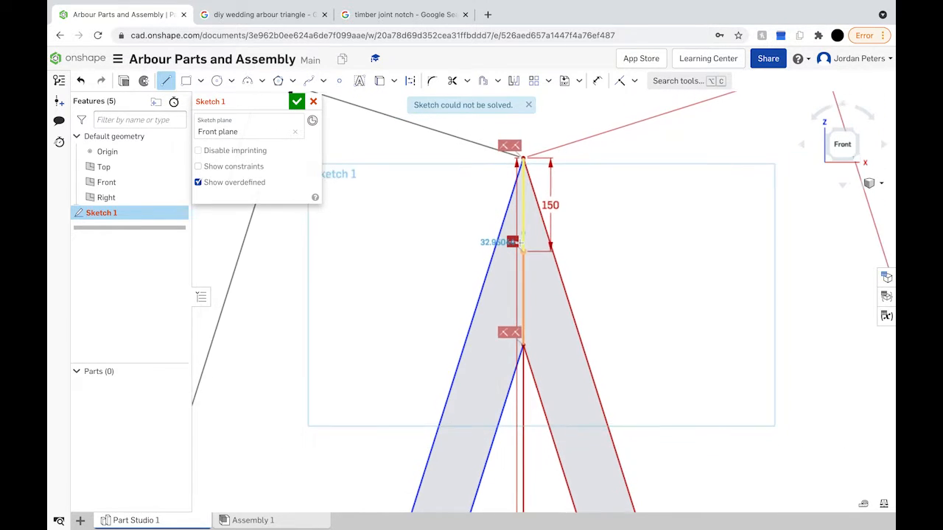
pyautogui.scroll(-6, 520, 244)
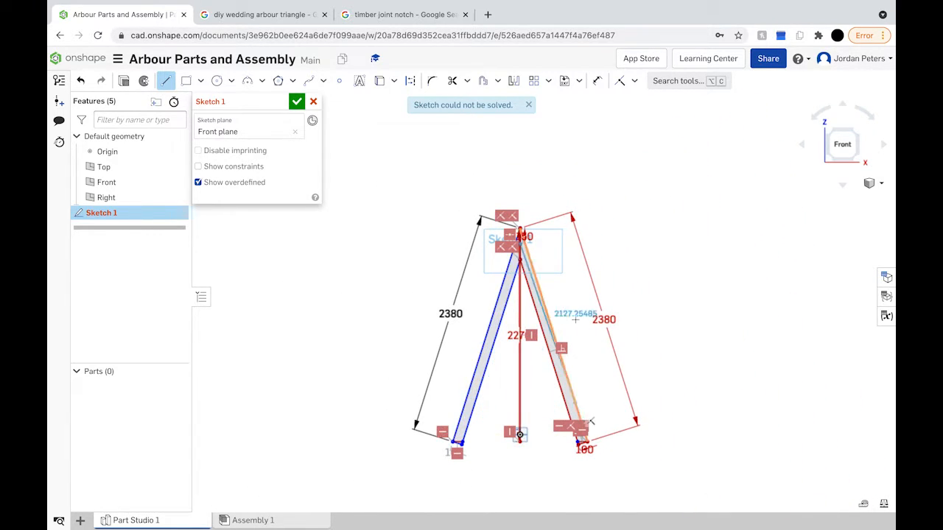
pyautogui.scroll(8, 520, 229)
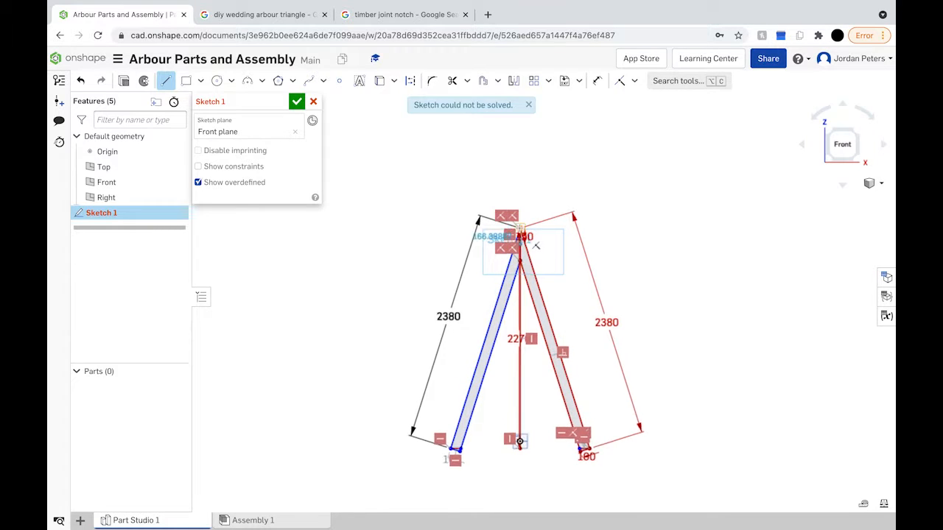
pyautogui.scroll(2, 520, 230)
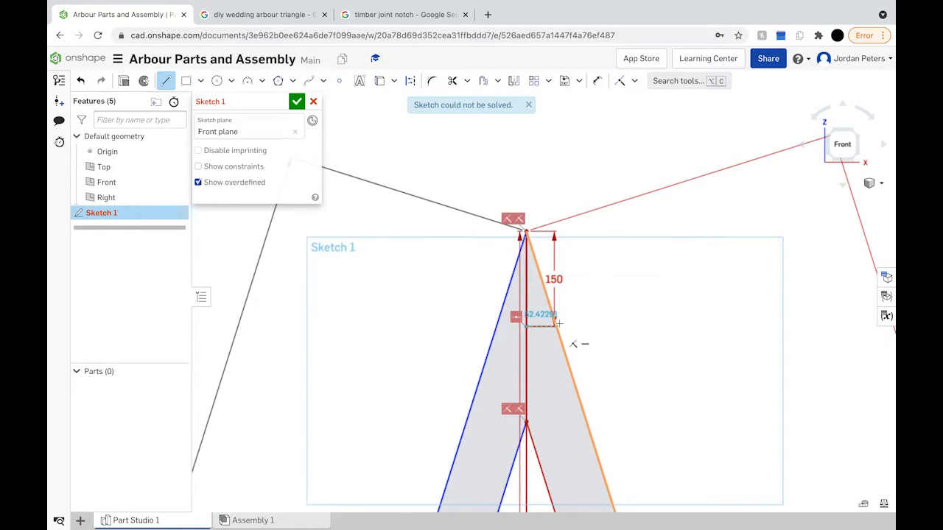
pyautogui.press('Escape')
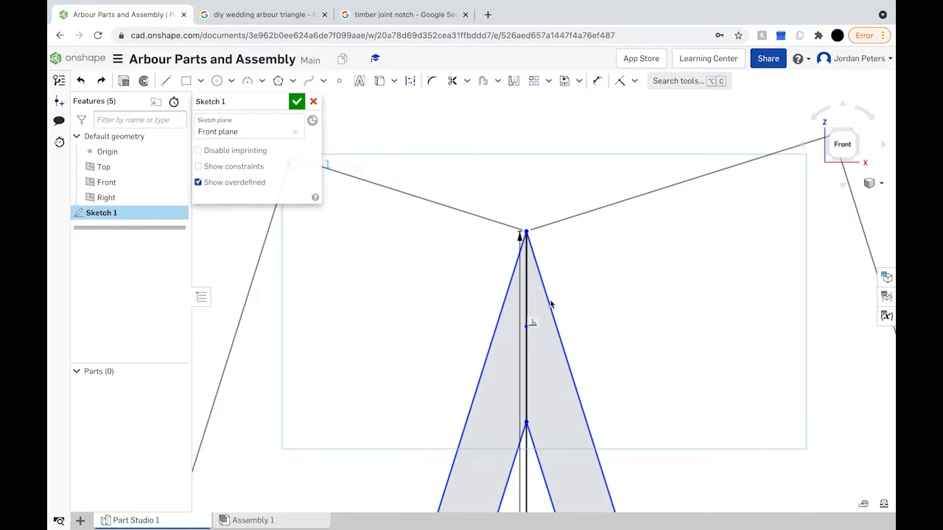
# Draw a 150 mm line from the apex straight down the centreline between the sloping legs.
pyautogui.scroll(2, 530, 332)
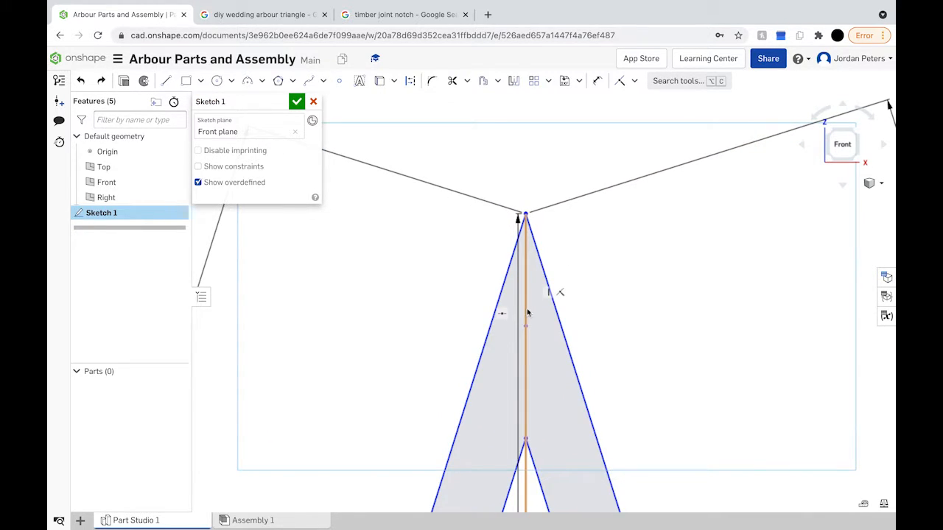
pyautogui.click(166, 81)
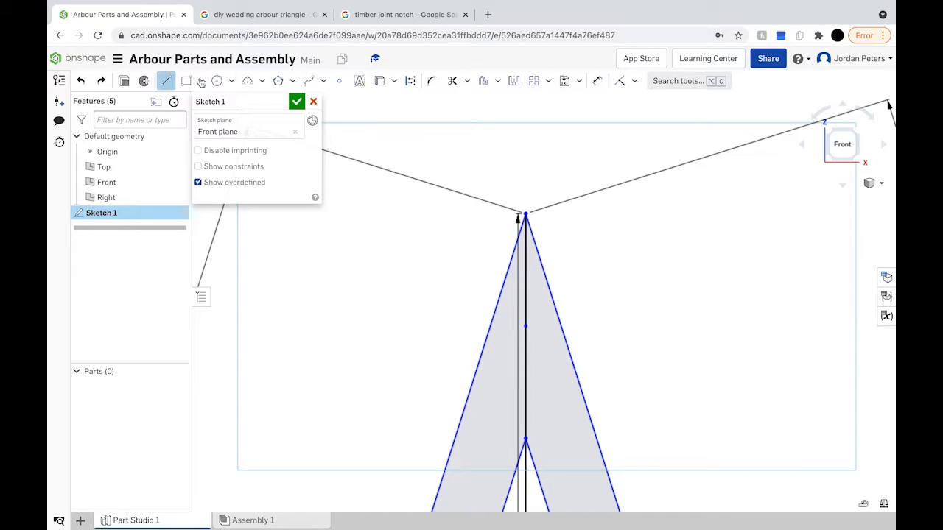
pyautogui.click(526, 213)
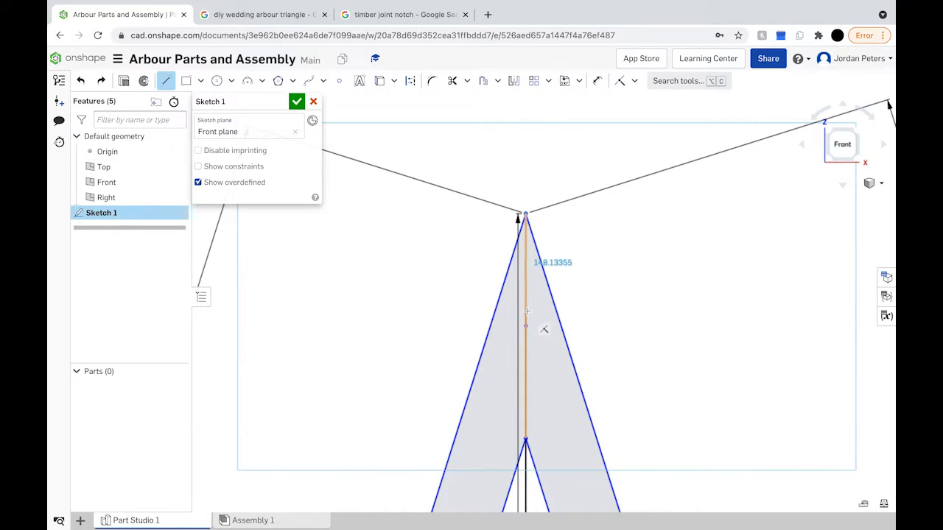
pyautogui.click(525, 310)
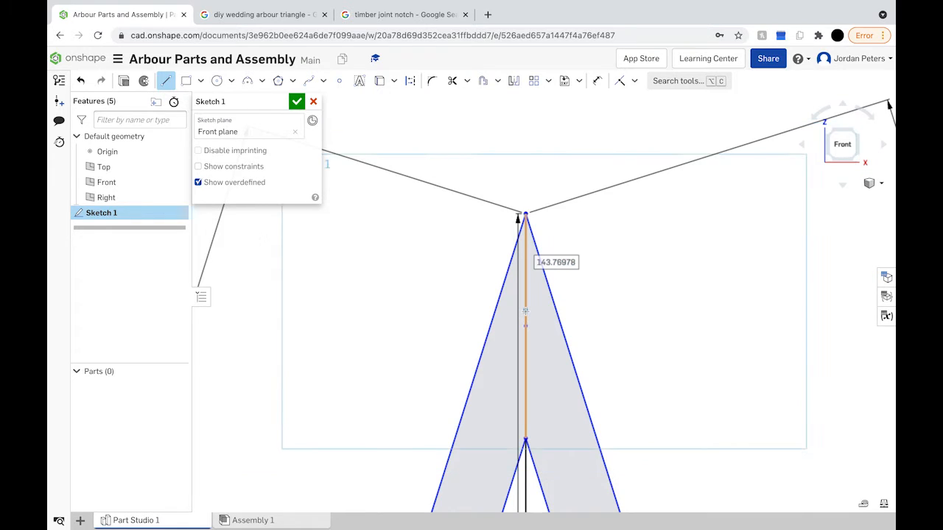
pyautogui.write('150')
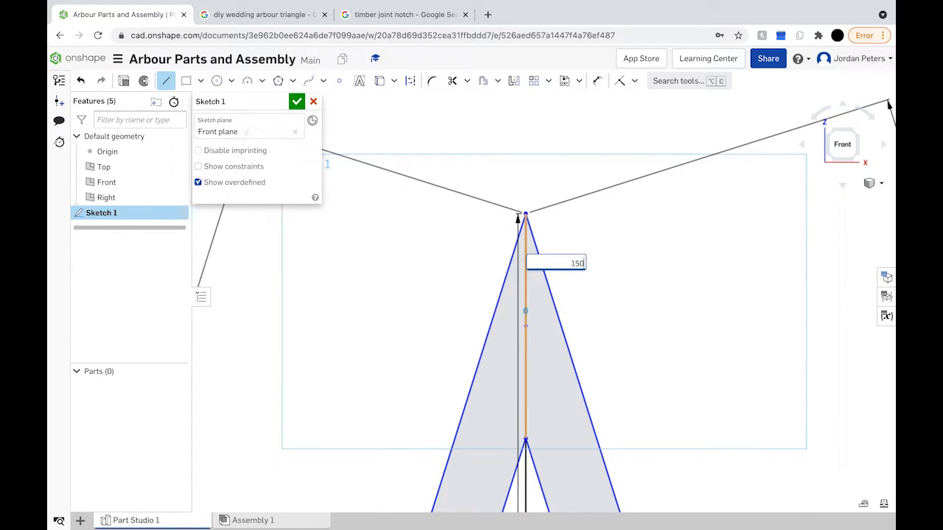
pyautogui.press('Return')
pyautogui.scroll(-3, 558, 350)
pyautogui.scroll(5, 540, 332)
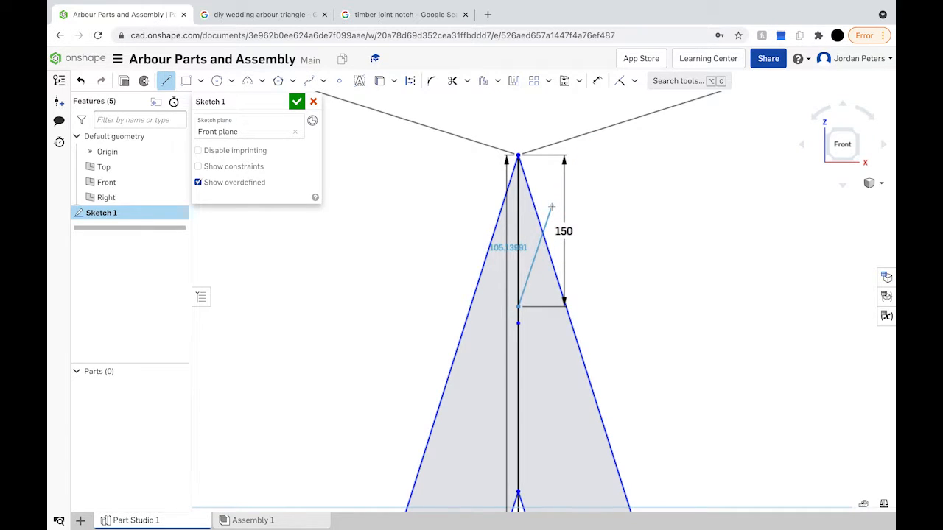
# Set the length dimension of the centreline segment below the apex to 200 mm.
pyautogui.click(599, 81)
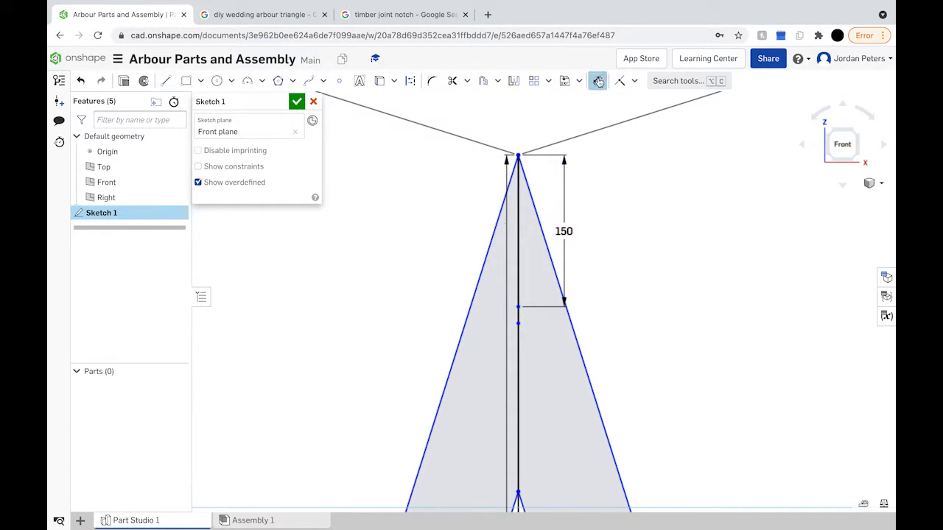
pyautogui.doubleClick(564, 232)
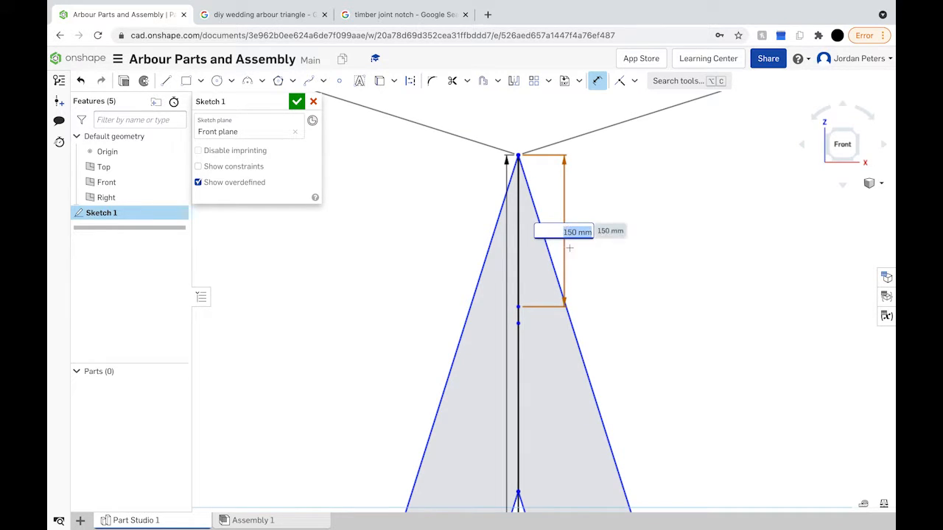
pyautogui.write('200')
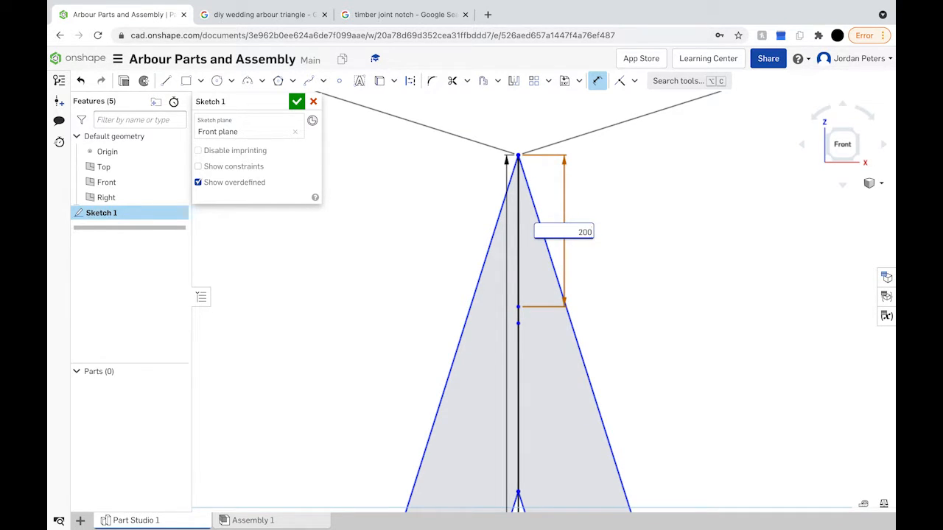
pyautogui.press('Return')
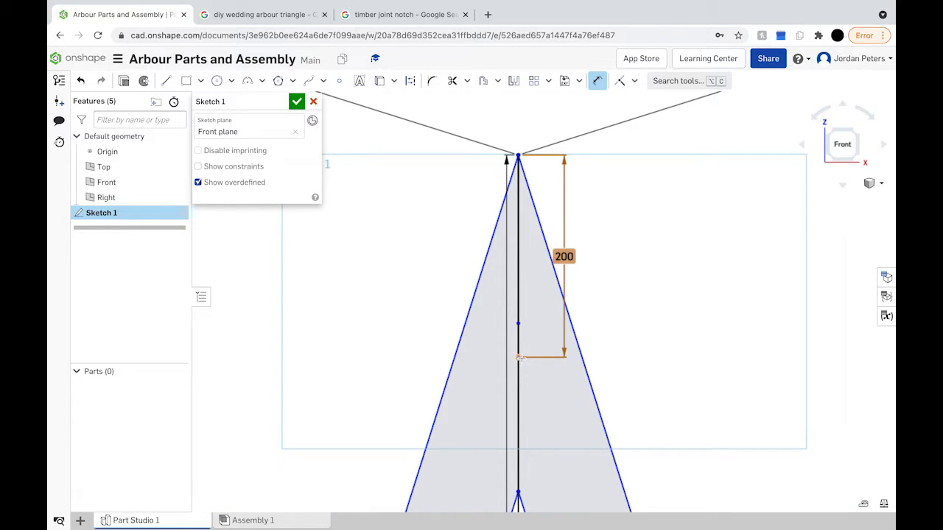
pyautogui.scroll(3, 528, 361)
pyautogui.scroll(-3, 527, 361)
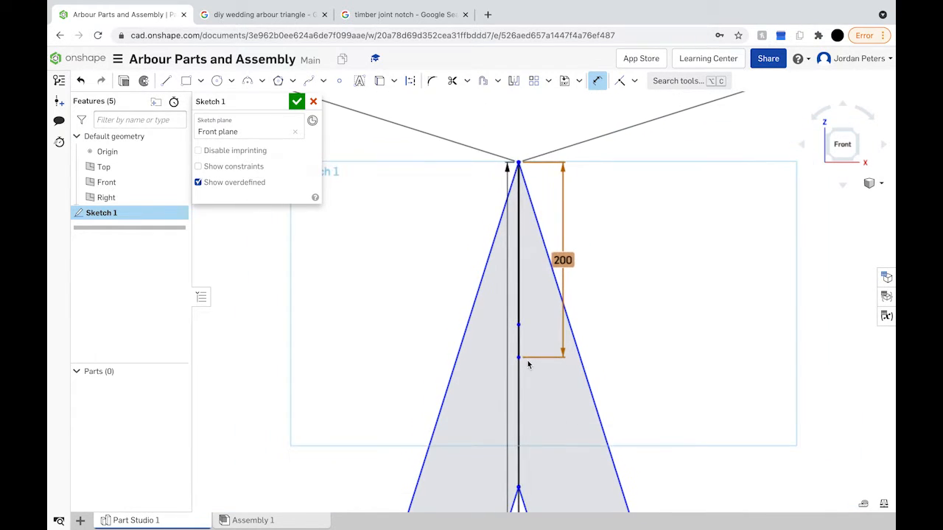
# Draw a 50 mm line down the centreline from the lower end of the 200 mm segment.
pyautogui.click(165, 83)
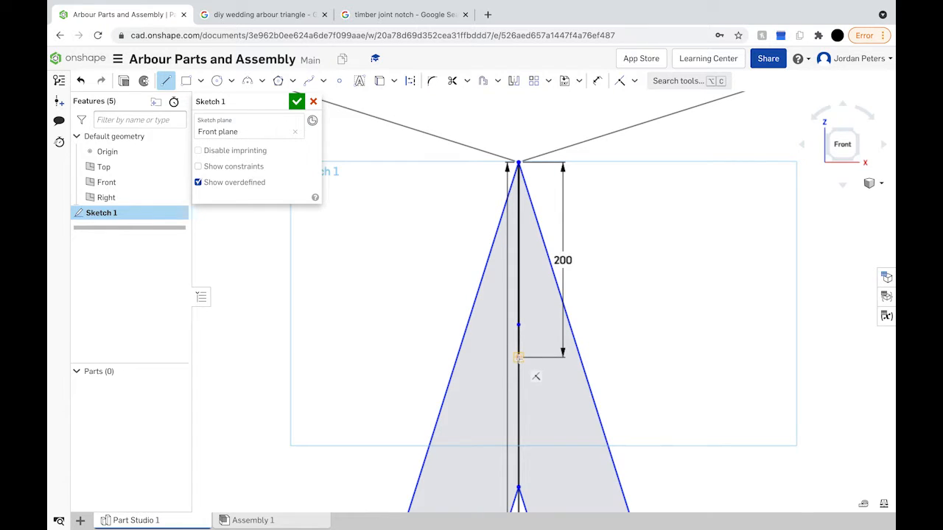
pyautogui.click(517, 356)
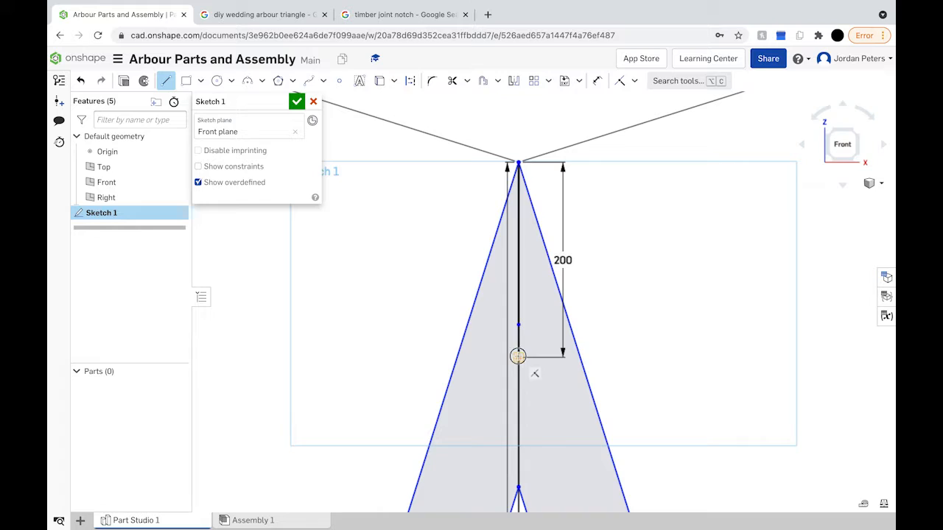
pyautogui.click(520, 406)
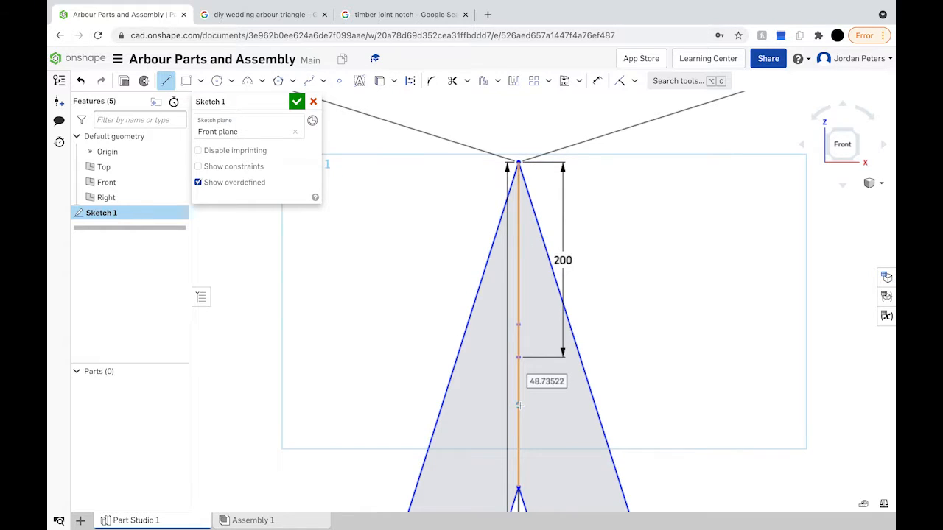
pyautogui.write('50')
pyautogui.press('Return')
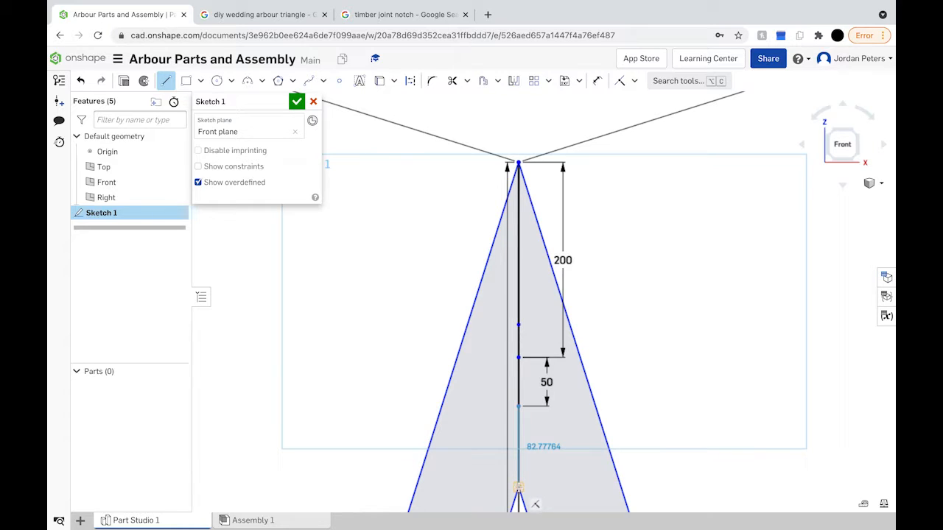
# Extend the centreline to the inner apex and draw a 45 mm perpendicular line rightwards from the 50 mm segment's midpoint.
pyautogui.click(518, 487)
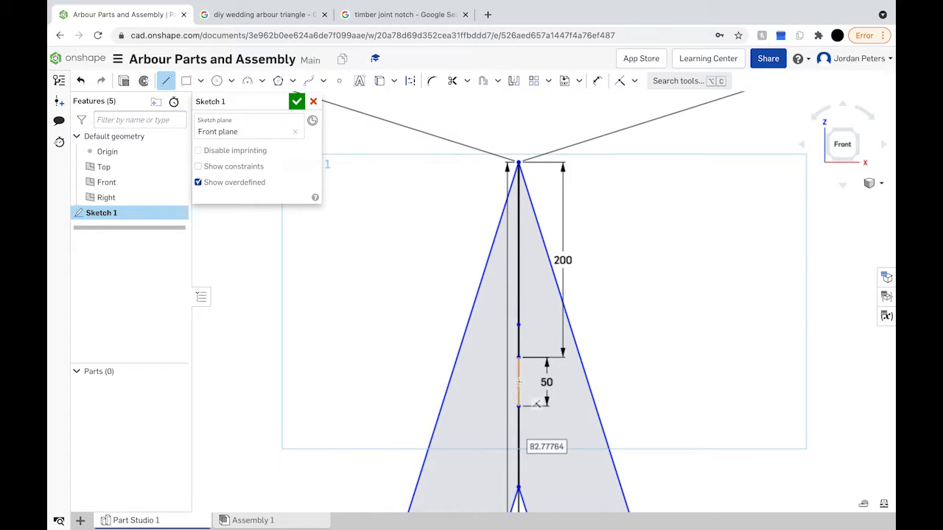
pyautogui.scroll(4, 519, 382)
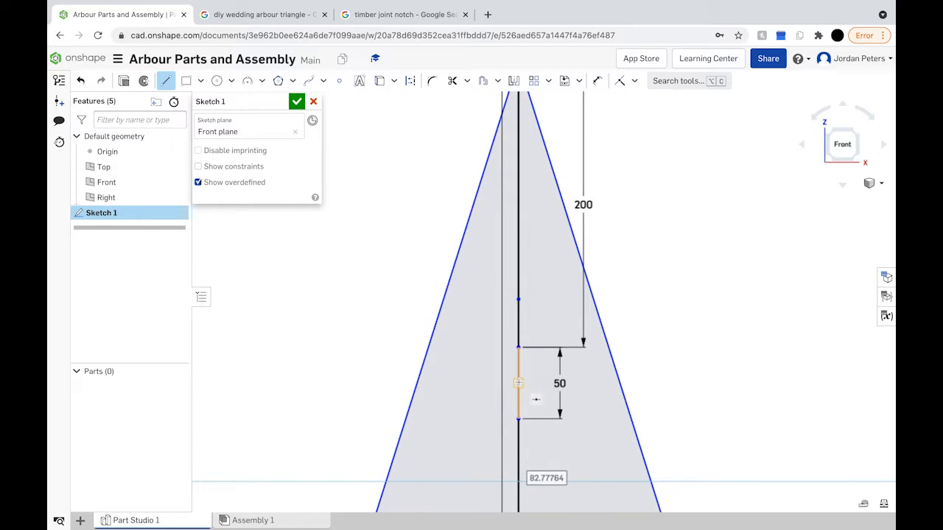
pyautogui.click(517, 383)
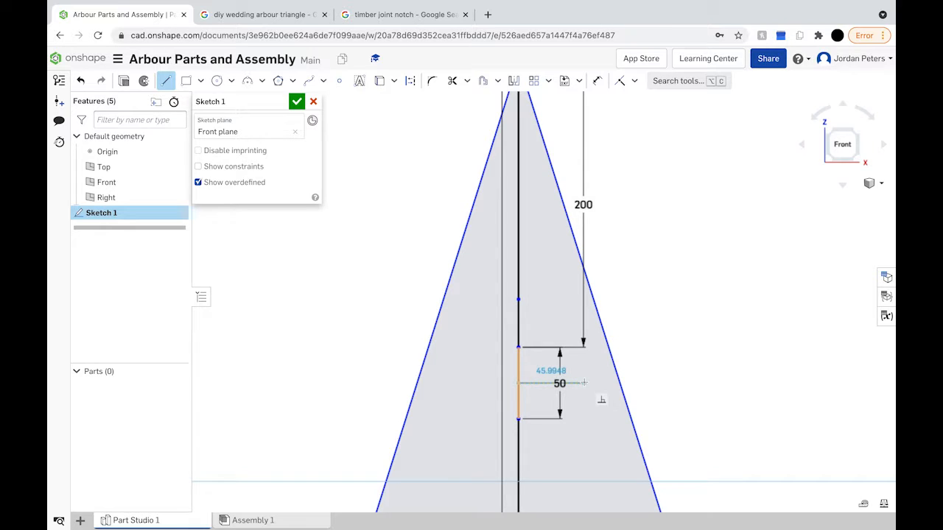
pyautogui.click(583, 382)
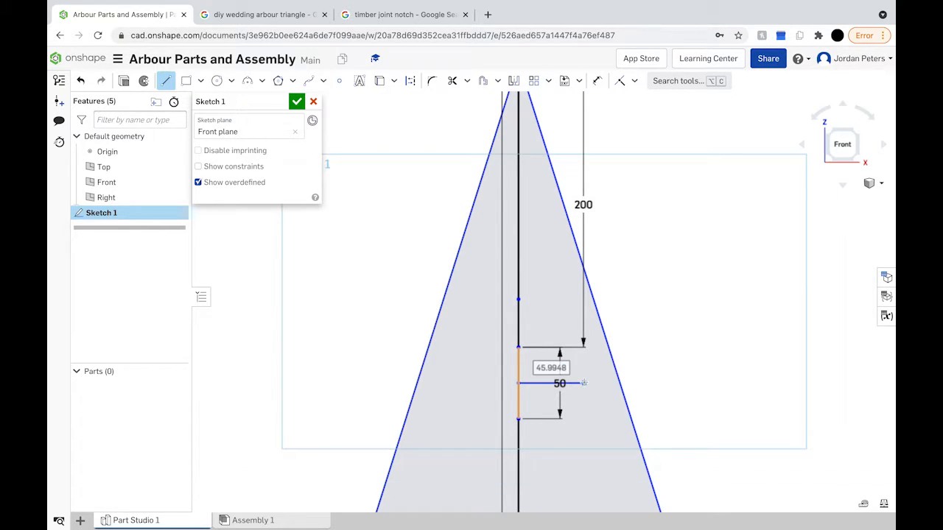
pyautogui.write('45')
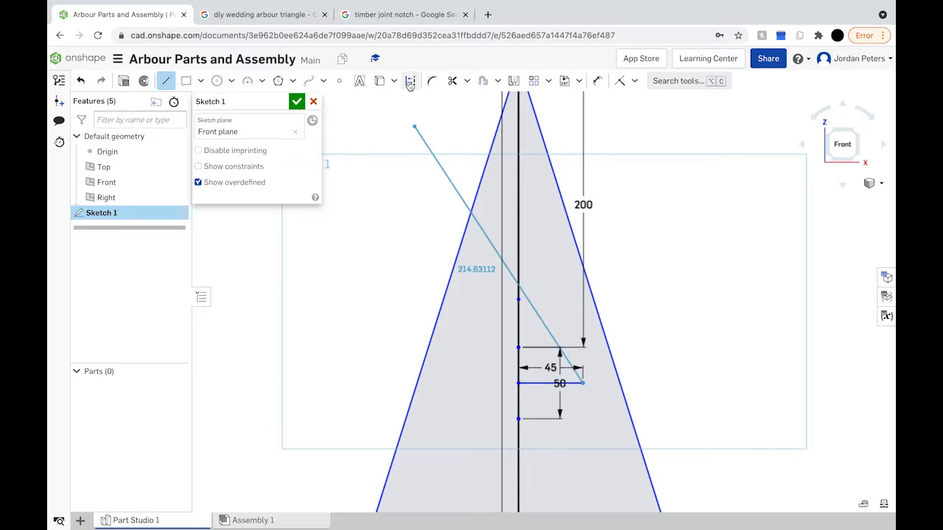
# Check the lap joint reference images and draw a 30 mm line vertically up from the outer end of the 45 mm line.
pyautogui.click(391, 14)
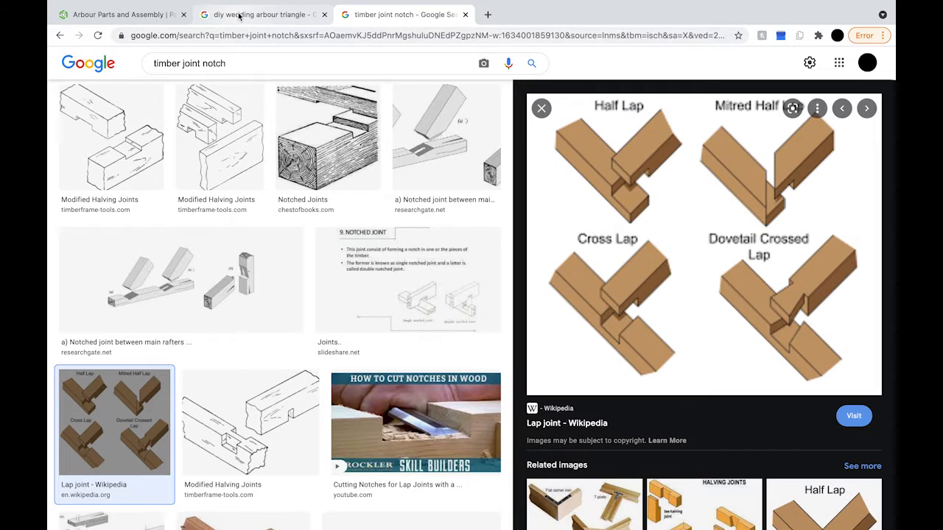
pyautogui.click(136, 14)
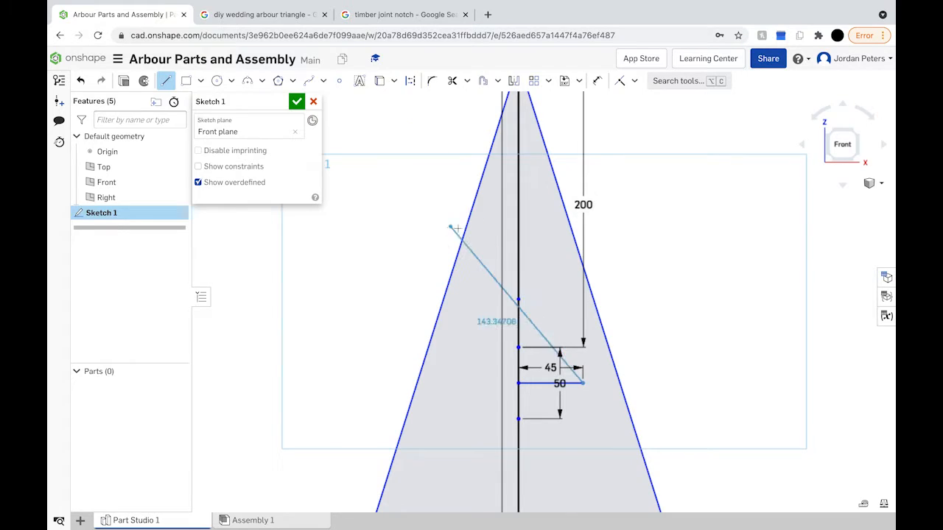
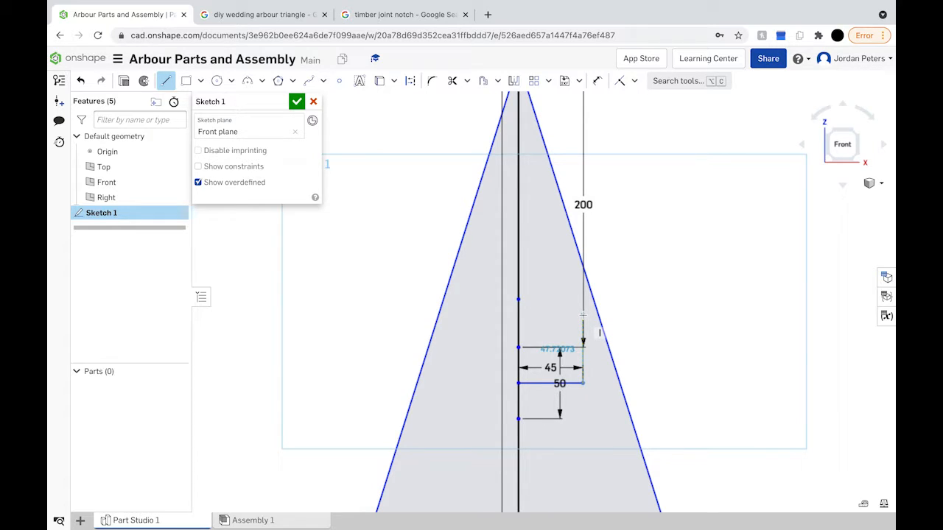
pyautogui.click(583, 316)
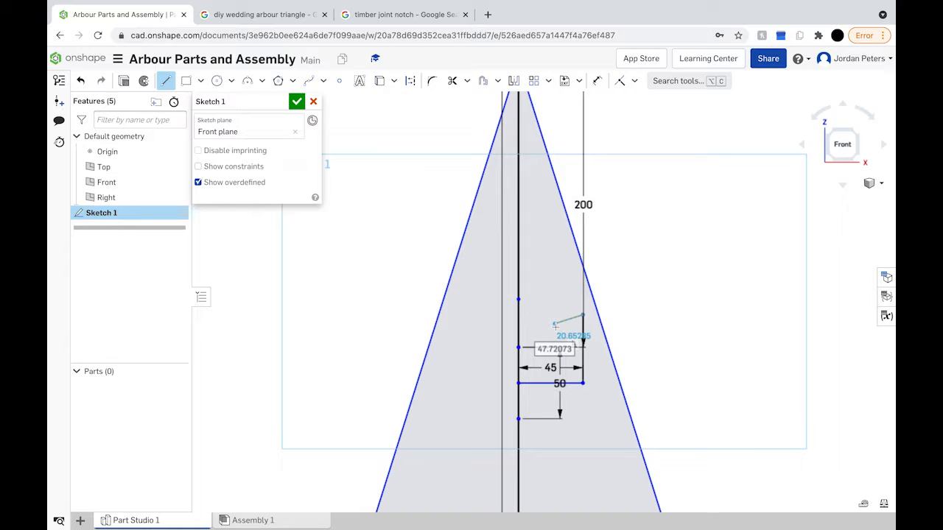
pyautogui.write('3')
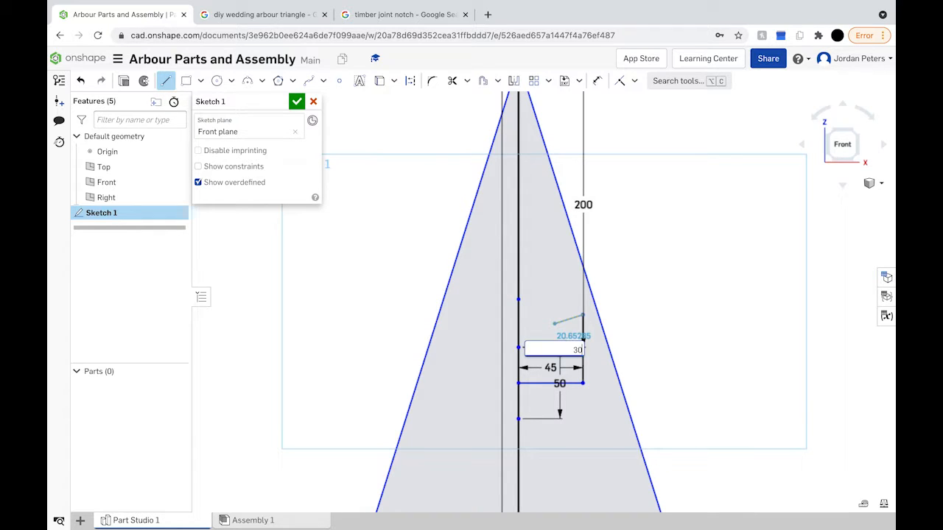
pyautogui.write('0')
pyautogui.press('Return')
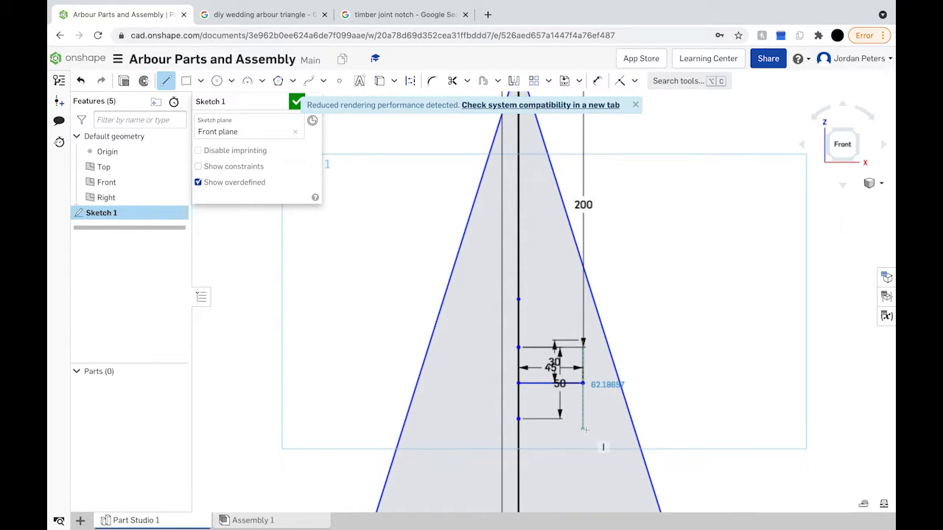
# Draw a 60 mm vertical line downward from the upper end of the 30 mm line to form the notch's outer edge.
pyautogui.click(584, 428)
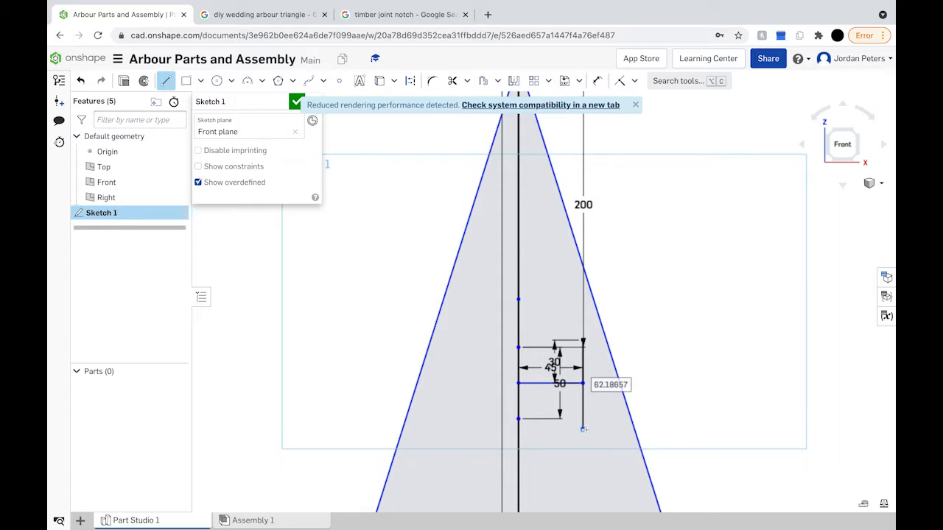
pyautogui.write('60')
pyautogui.press('Return')
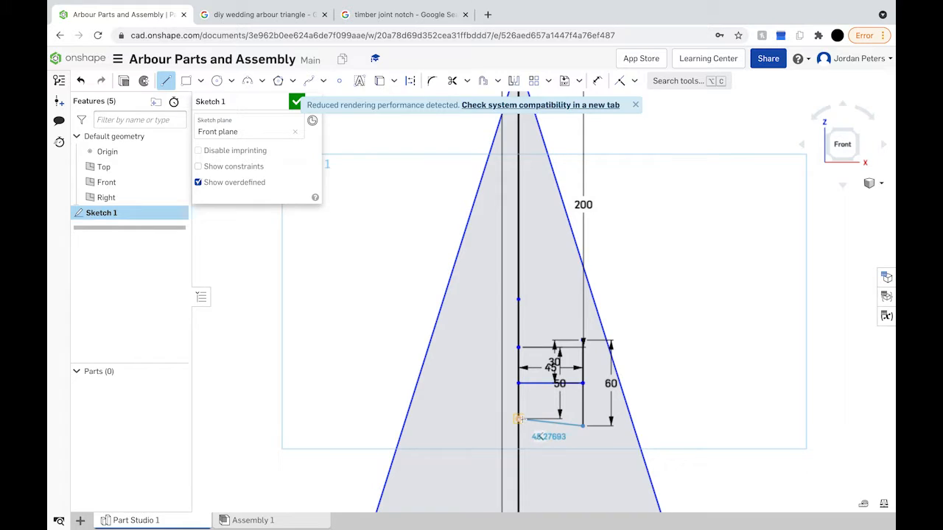
# Connect both ends of the 60 mm edge to the ends of the 50 mm centreline segment with sloping lines.
pyautogui.click(540, 437)
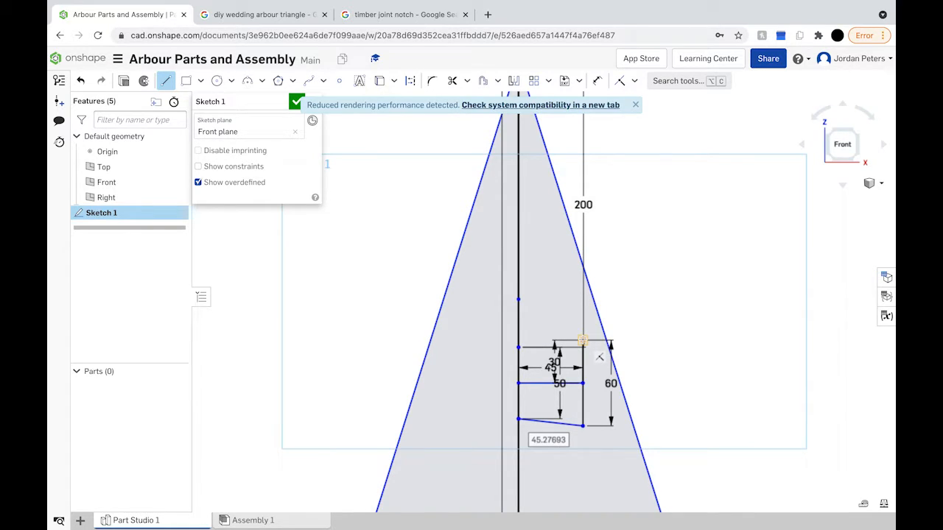
pyautogui.click(582, 340)
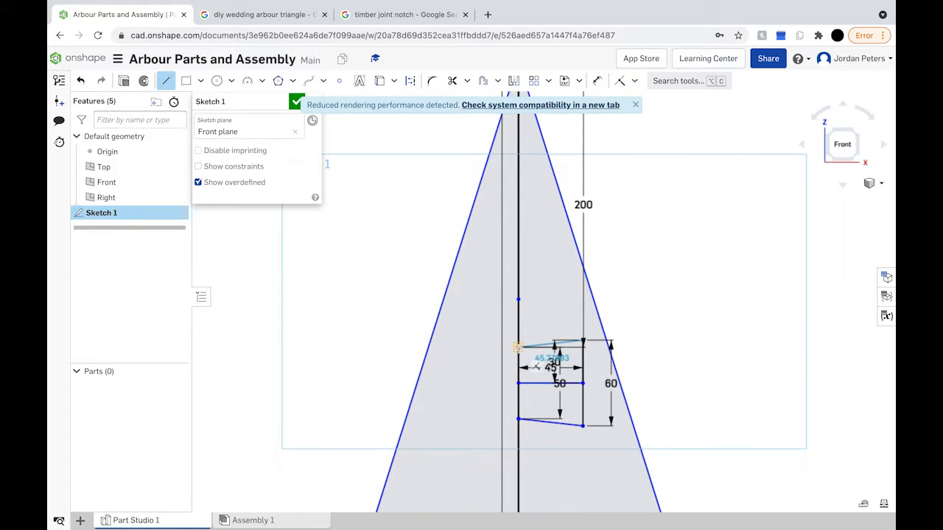
pyautogui.click(537, 366)
# Trim away the 45 mm helper line and both halves of the 50 mm centreline segment across the notch opening.
pyautogui.scroll(2, 551, 389)
pyautogui.scroll(3, 551, 389)
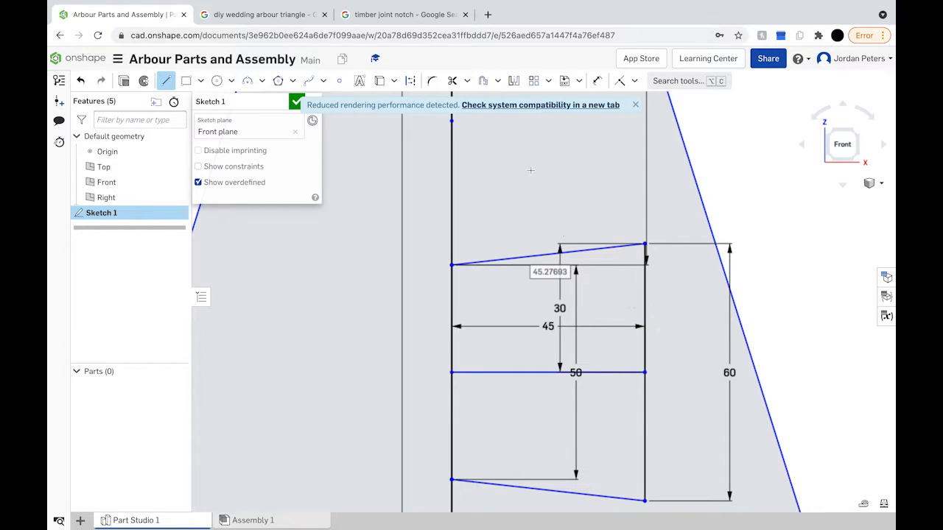
pyautogui.click(467, 81)
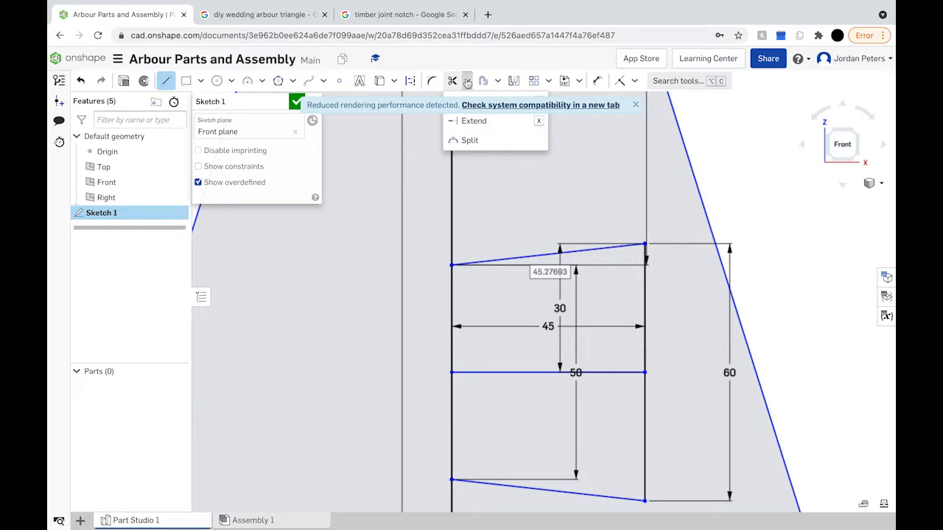
pyautogui.click(452, 81)
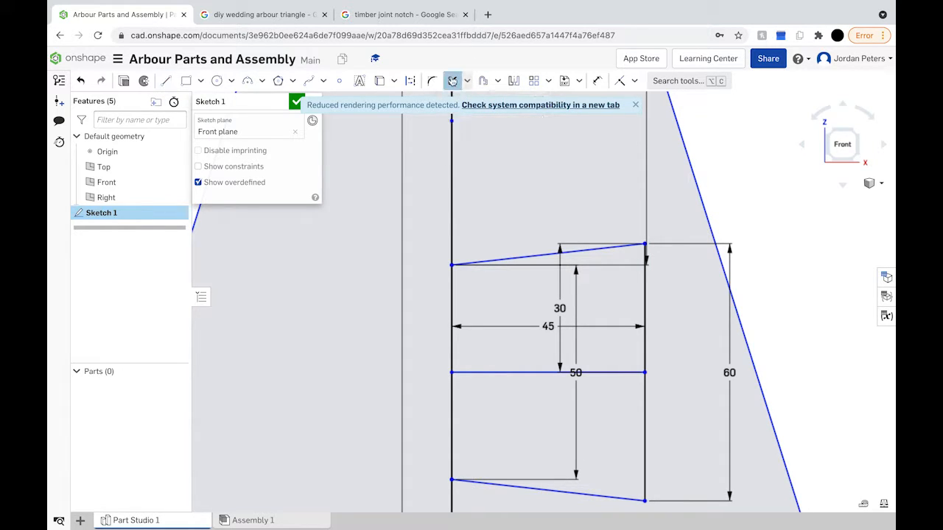
pyautogui.click(566, 373)
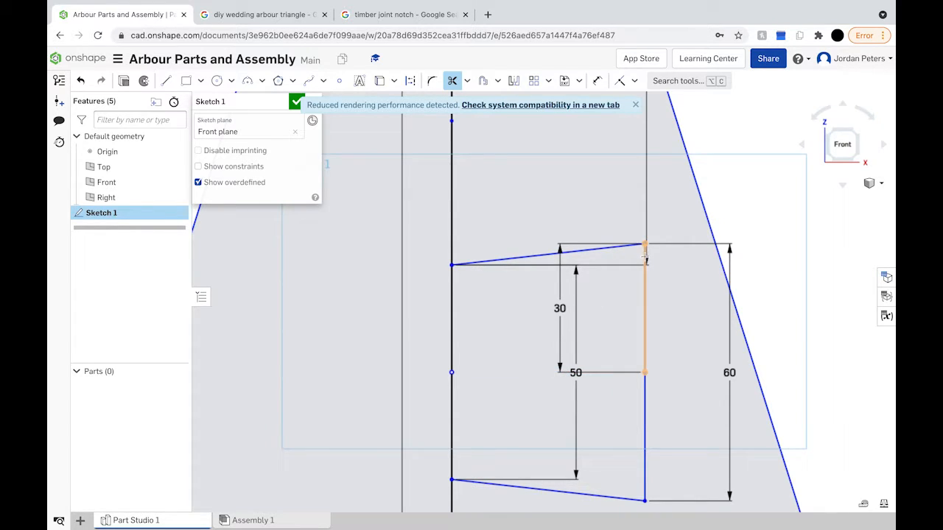
pyautogui.click(451, 344)
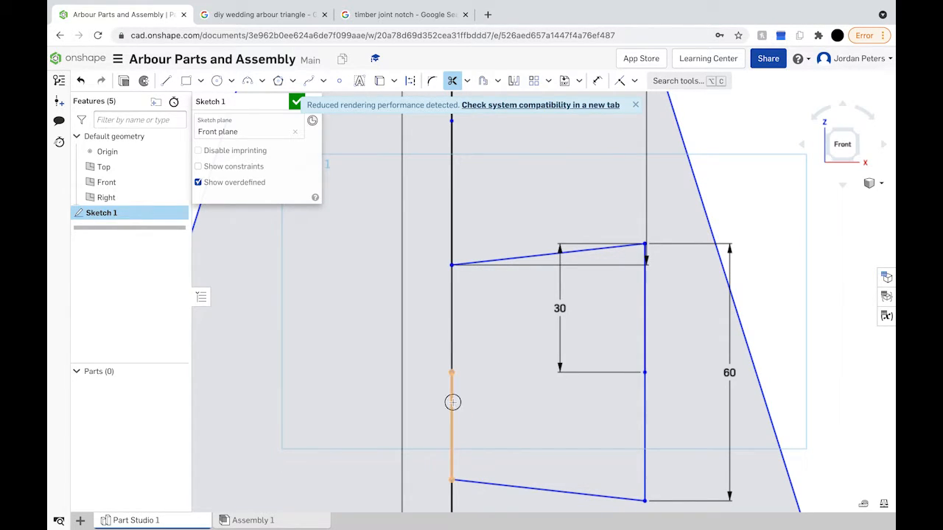
pyautogui.click(452, 351)
pyautogui.click(452, 391)
# Try trimming the centreline segment between the notch and the inner apex, and undo that trim.
pyautogui.scroll(-1, 452, 390)
pyautogui.scroll(-5, 452, 390)
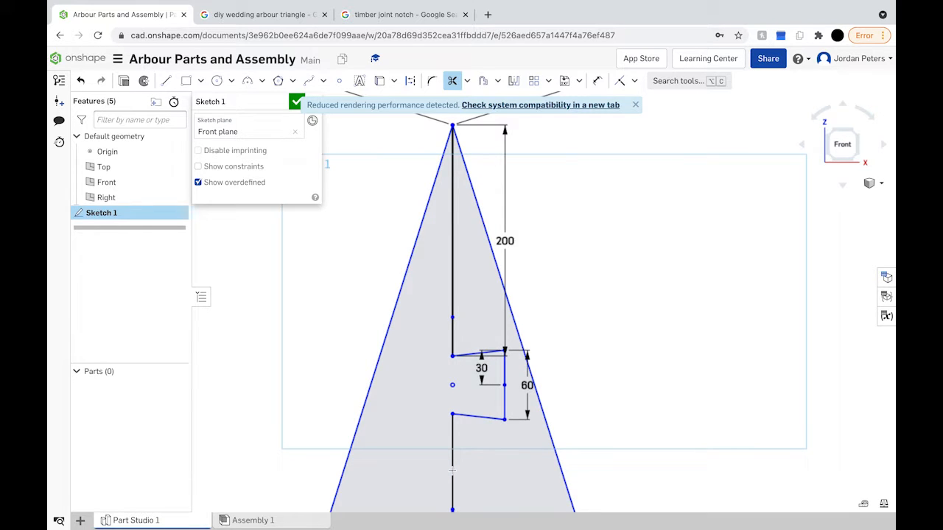
pyautogui.scroll(2, 456, 465)
pyautogui.scroll(-5, 454, 464)
pyautogui.scroll(6, 454, 505)
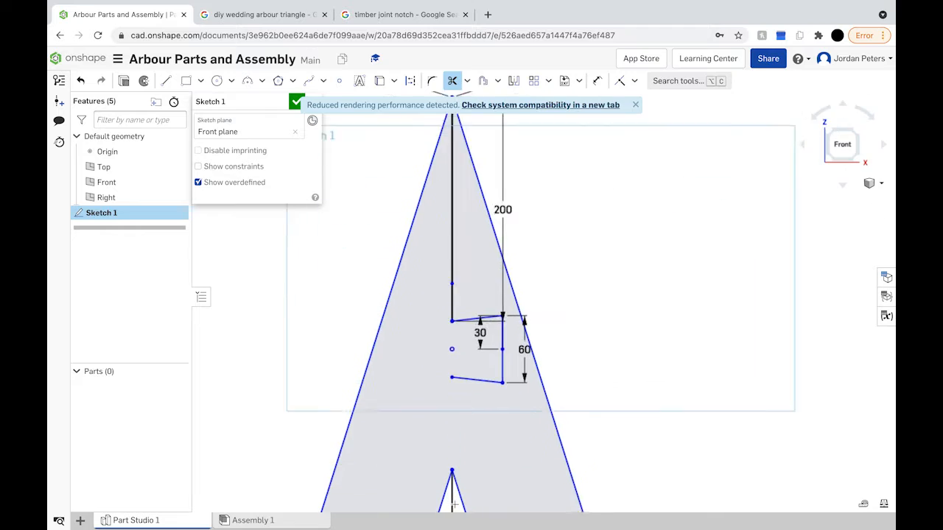
pyautogui.scroll(1, 454, 505)
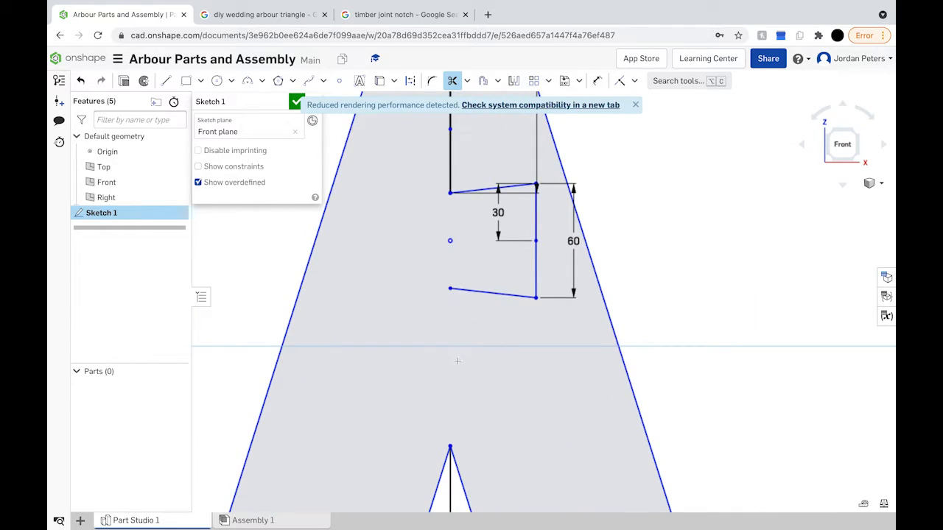
pyautogui.press('Escape')
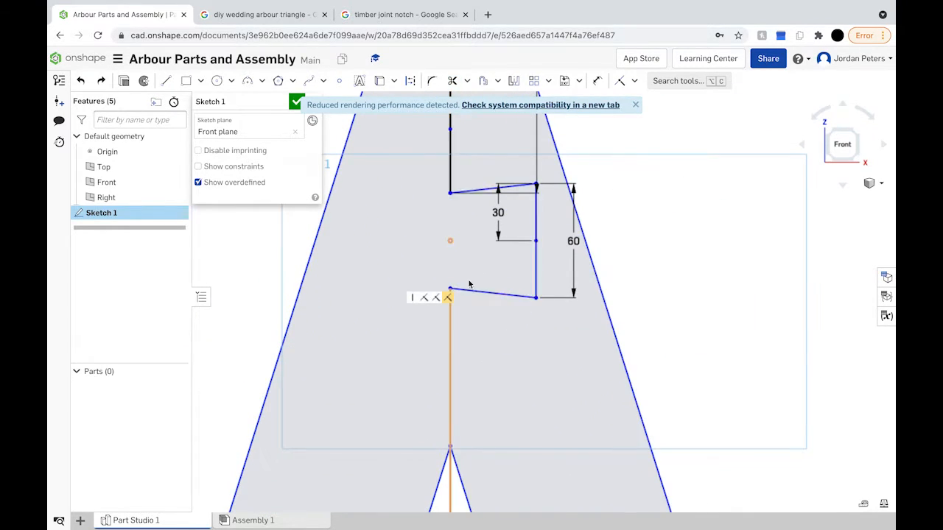
# Trim away the upper part of the centreline between the outer apex and the first point below it.
pyautogui.scroll(-5, 470, 267)
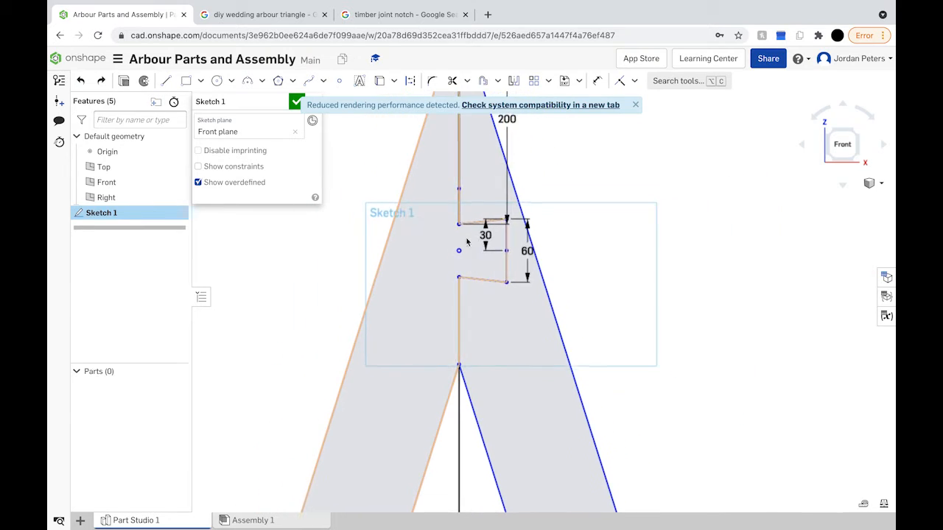
pyautogui.scroll(3, 467, 152)
pyautogui.scroll(-6, 467, 152)
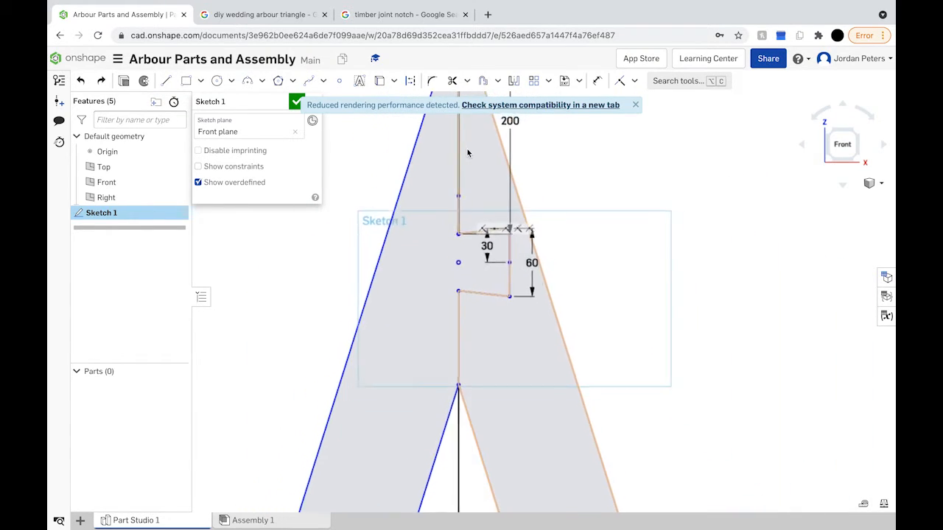
pyautogui.scroll(-4, 467, 152)
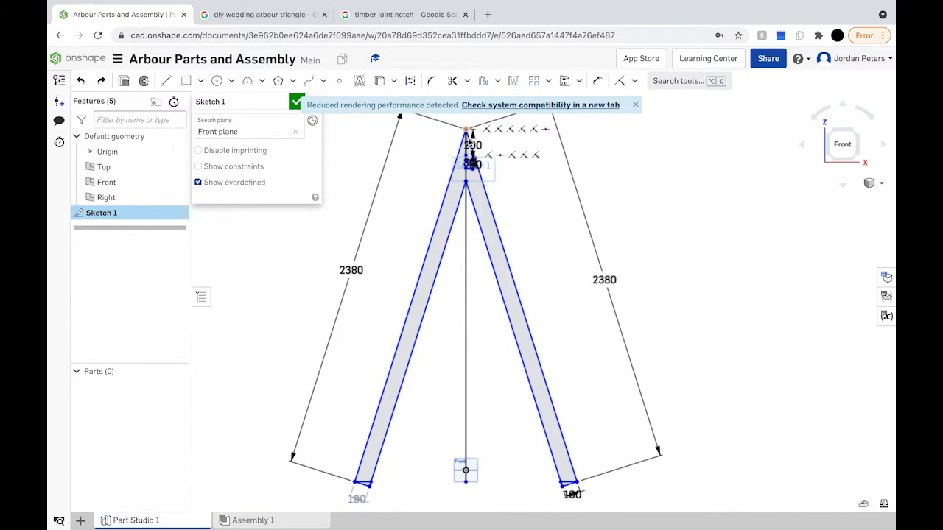
pyautogui.scroll(8, 466, 117)
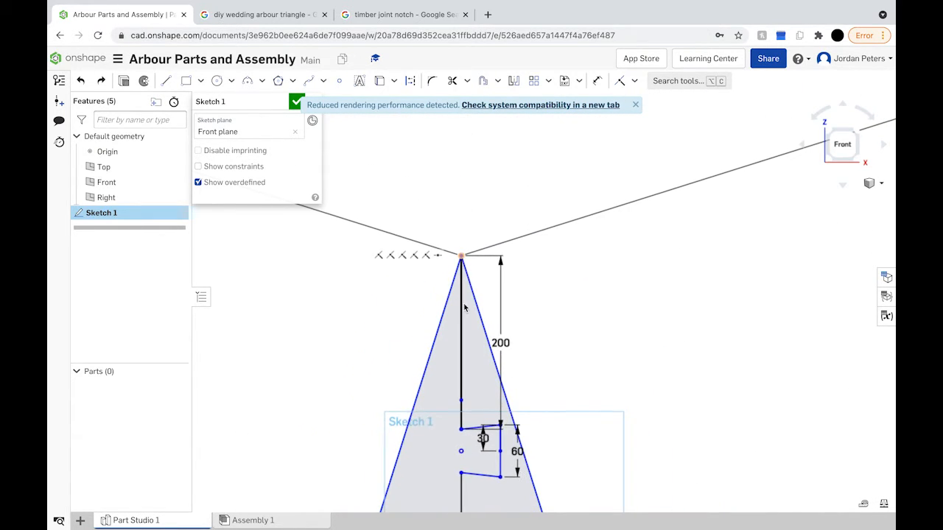
pyautogui.scroll(2, 465, 319)
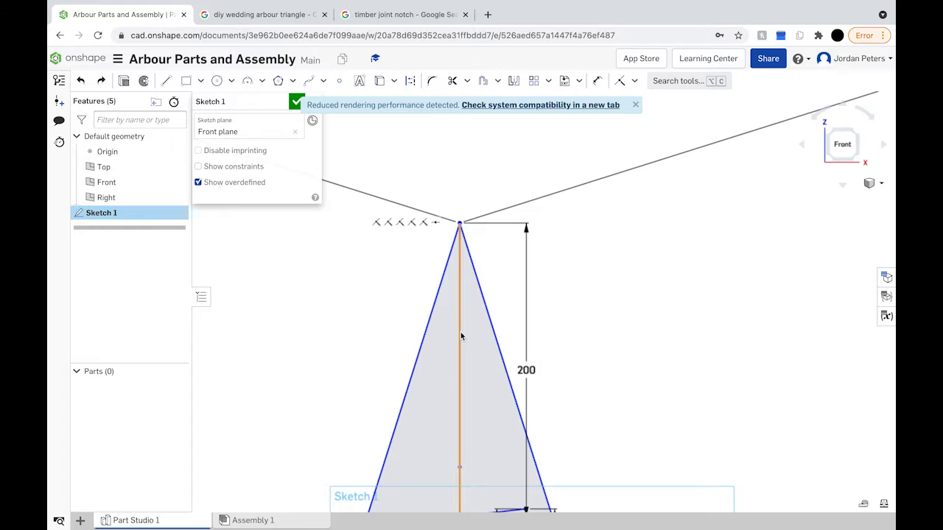
pyautogui.click(452, 81)
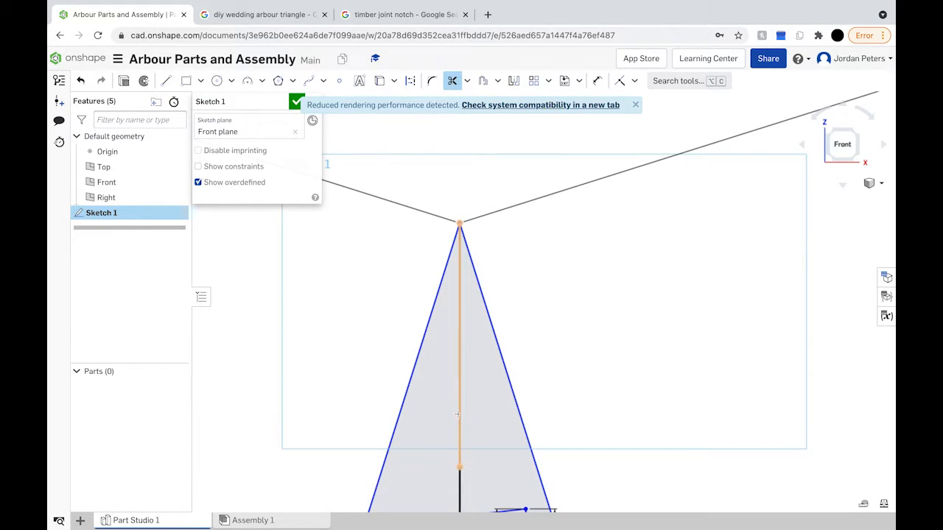
pyautogui.scroll(-4, 464, 497)
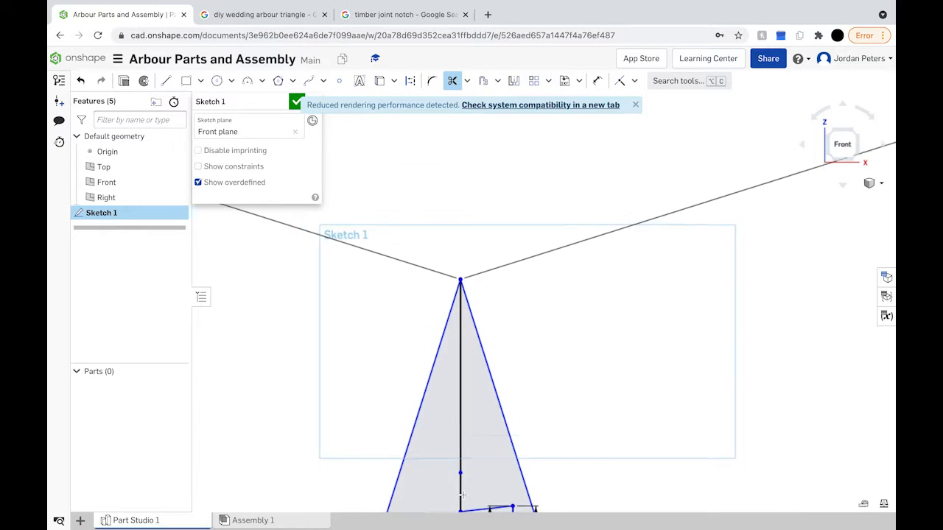
pyautogui.scroll(5, 465, 507)
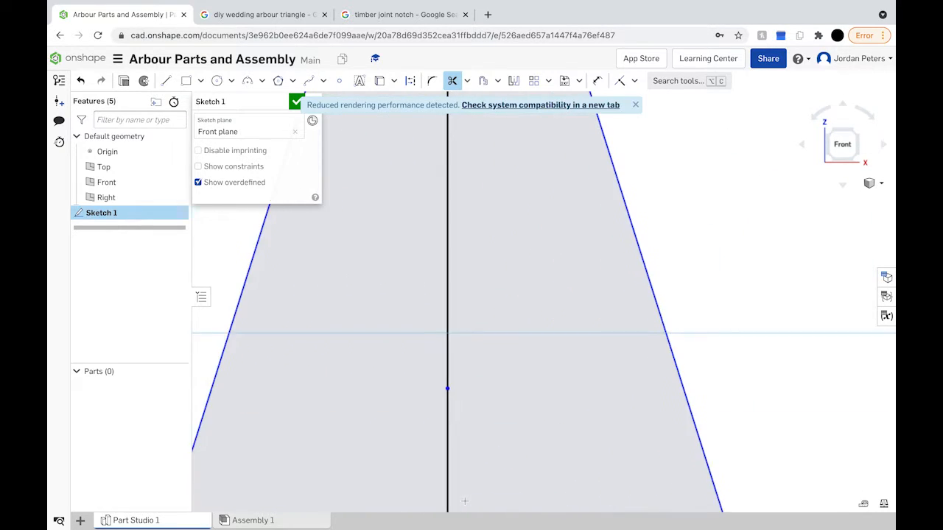
pyautogui.scroll(-3, 464, 500)
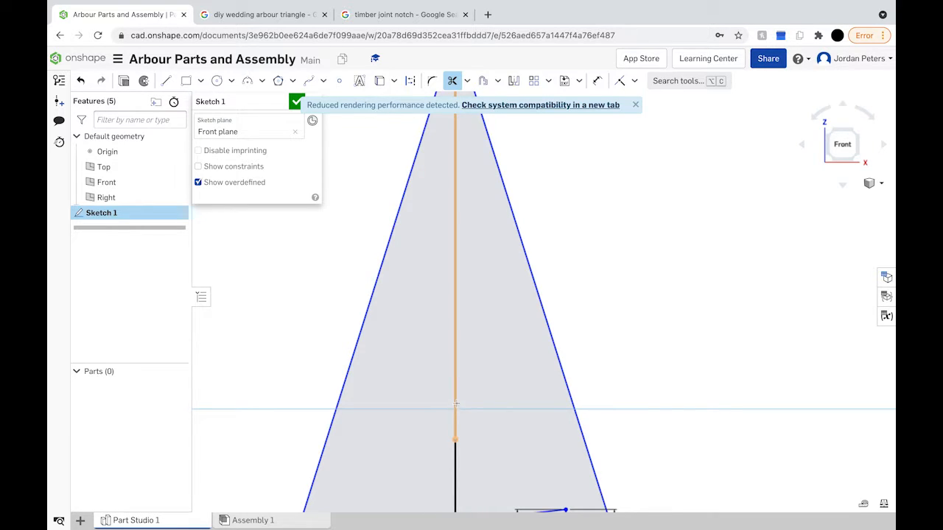
pyautogui.click(456, 331)
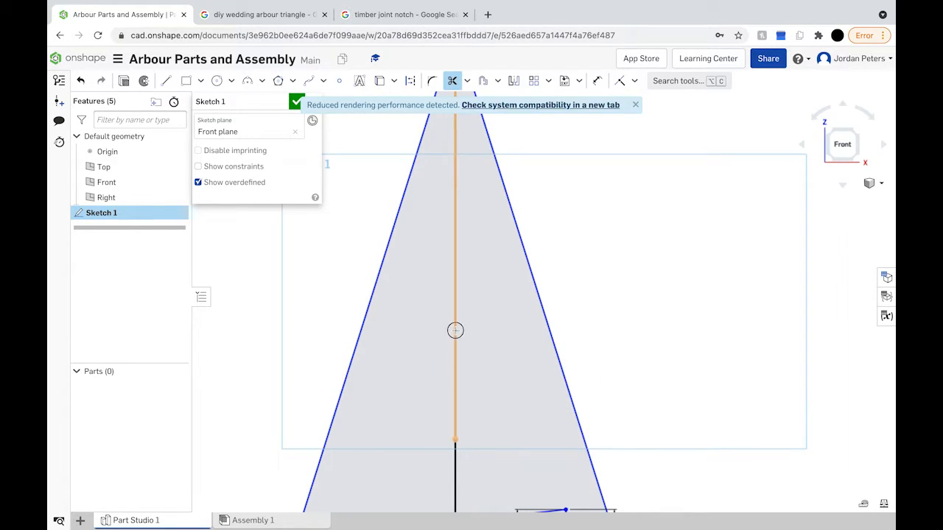
pyautogui.click(457, 331)
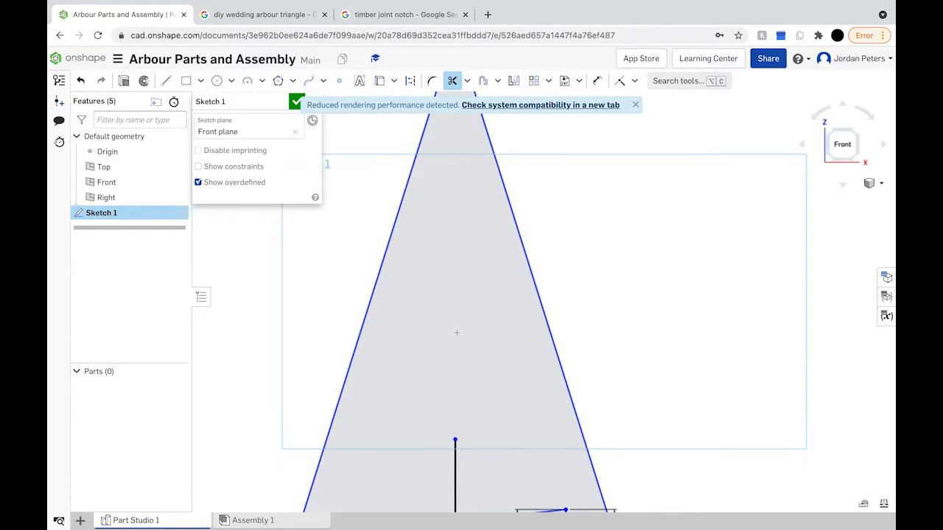
# Undo the upper centreline trim, then try trimming the centreline segment just above the notch and undo that trim too.
pyautogui.press('super+z')
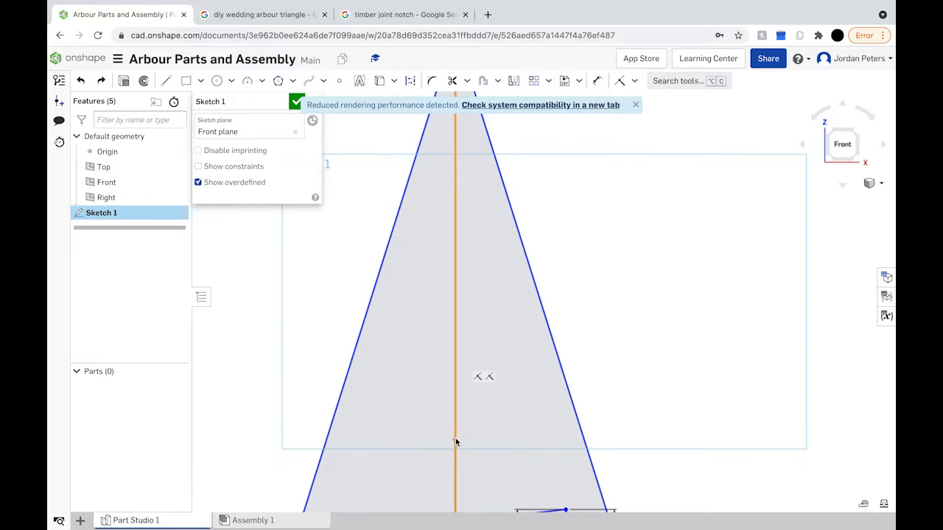
pyautogui.click(453, 80)
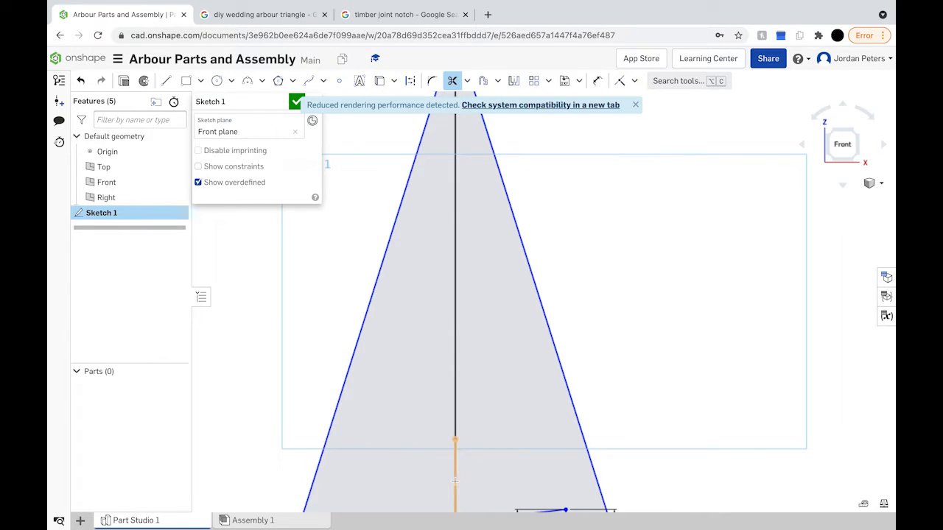
pyautogui.click(455, 481)
pyautogui.scroll(-5, 467, 462)
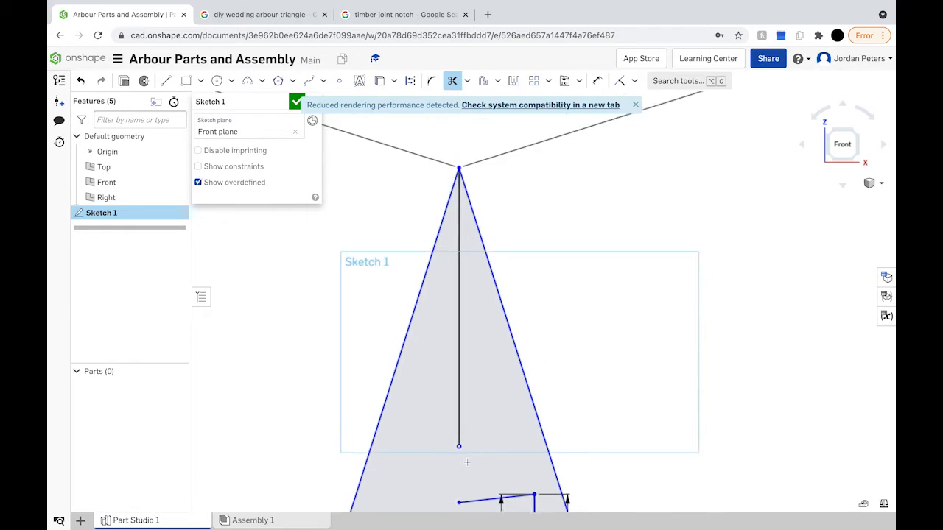
pyautogui.press('super+z')
# Trim away the overlapping line along the upper half of the notch's 60 mm vertical edge.
pyautogui.scroll(3, 498, 487)
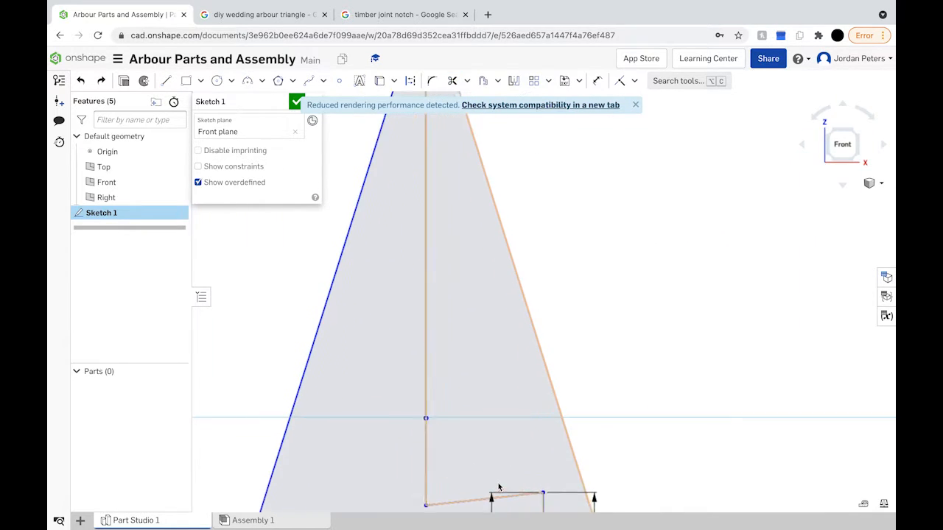
pyautogui.scroll(-5, 574, 423)
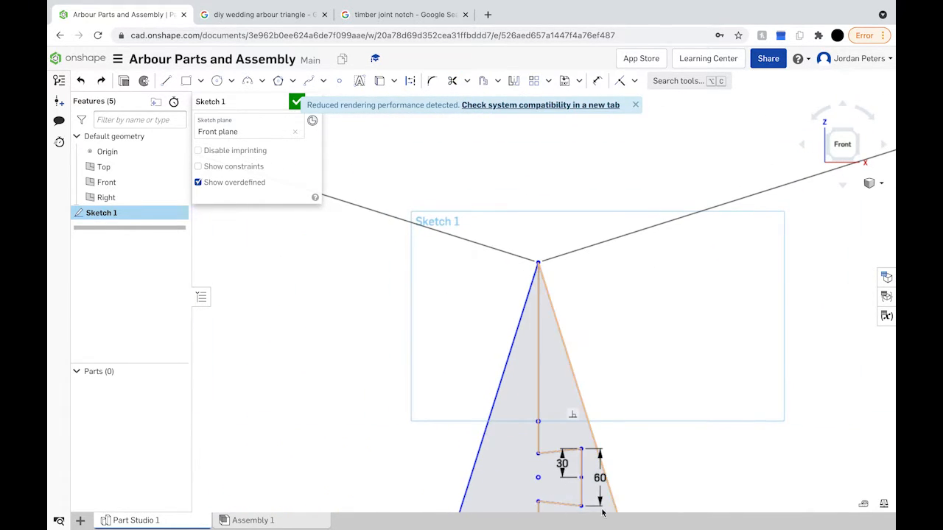
pyautogui.scroll(5, 589, 490)
pyautogui.scroll(3, 587, 488)
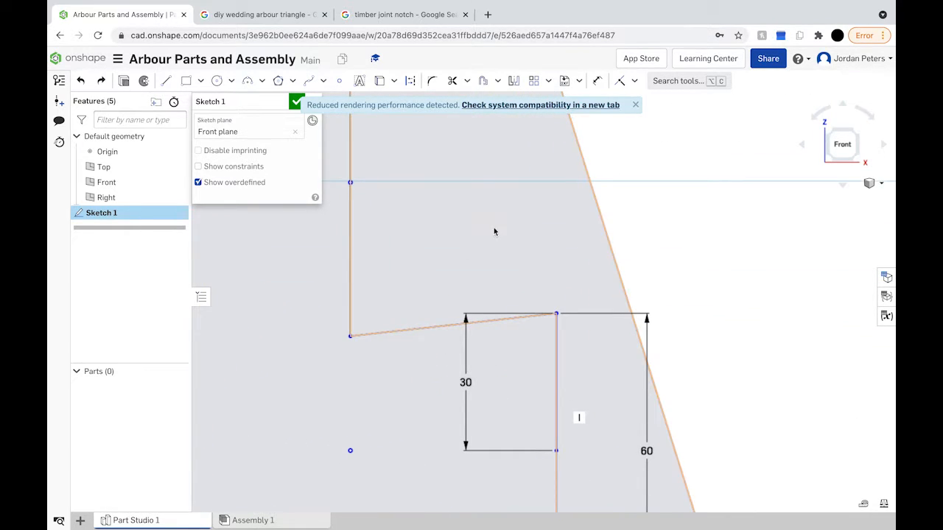
pyautogui.click(452, 81)
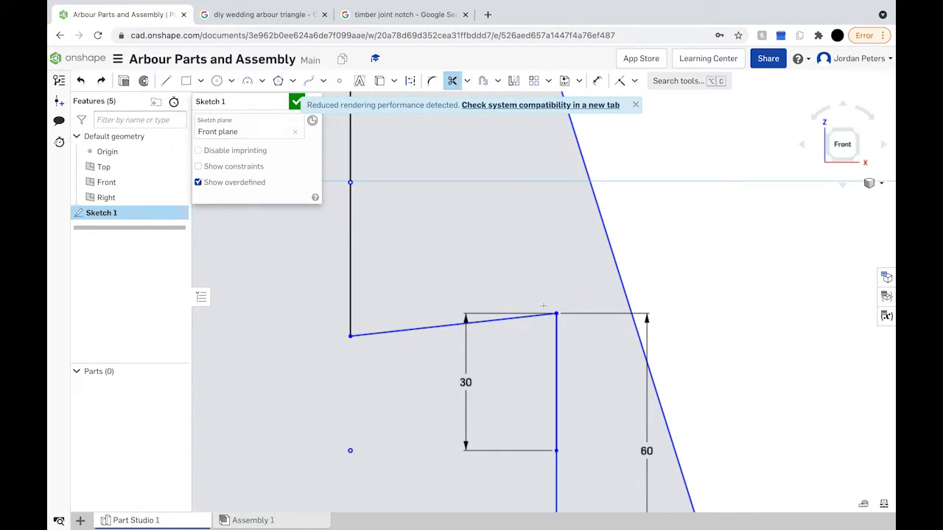
pyautogui.click(559, 369)
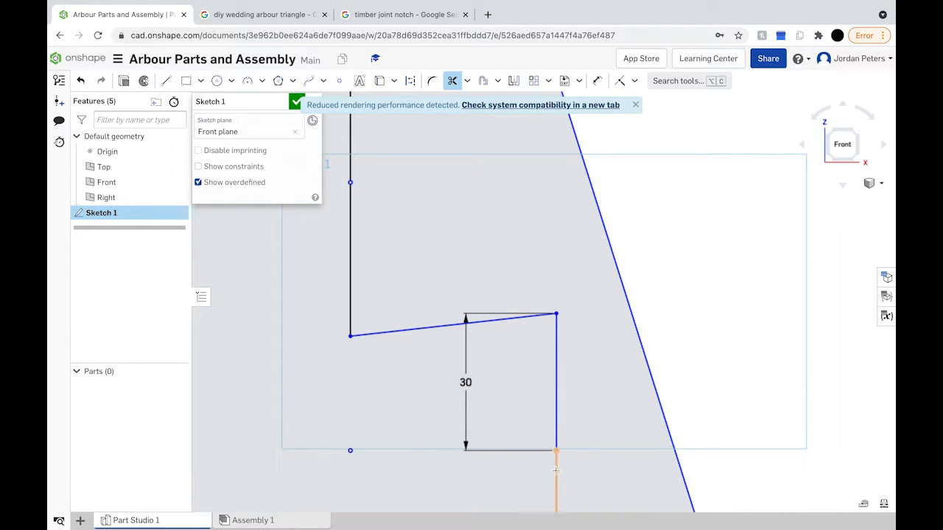
# Try trimming the lower and upper halves of the notch's vertical edge, and undo both trims.
pyautogui.scroll(-3, 558, 472)
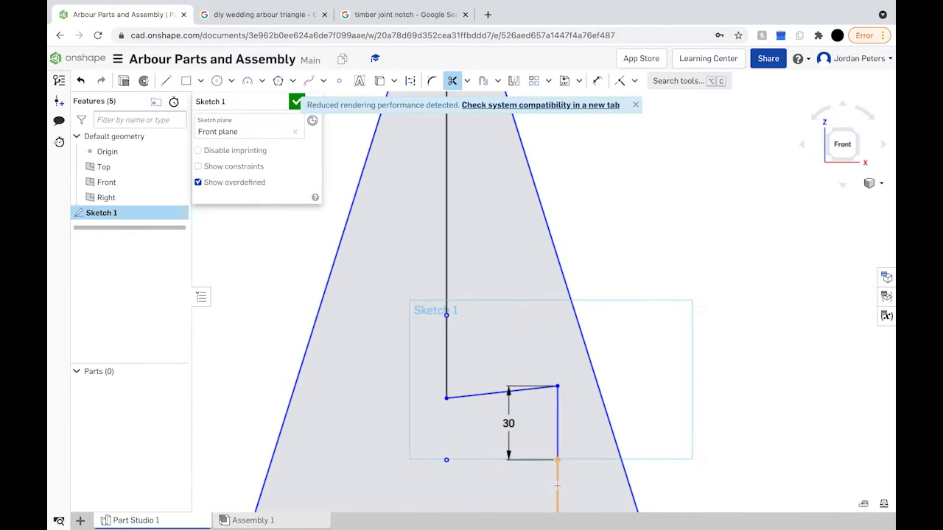
pyautogui.click(557, 486)
pyautogui.click(558, 446)
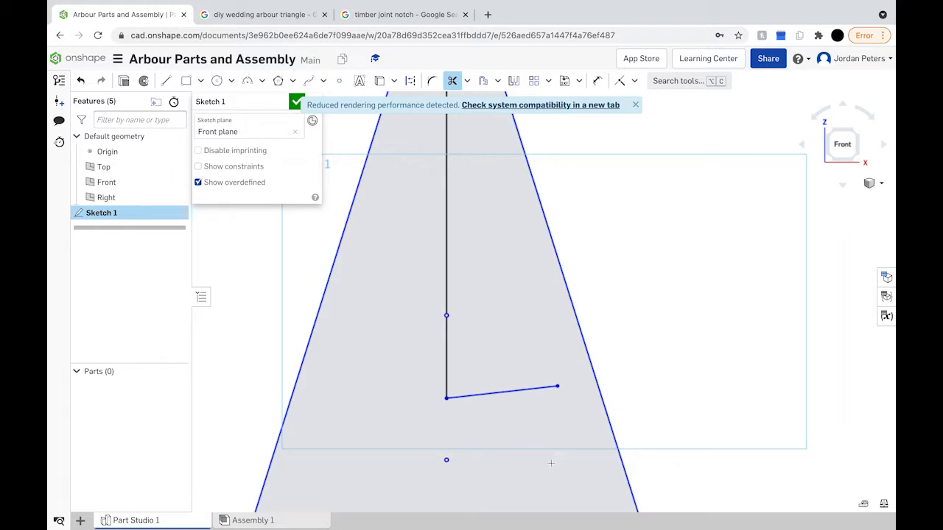
pyautogui.hotkey('ctrl', 'z')
pyautogui.hotkey('ctrl', 'z')
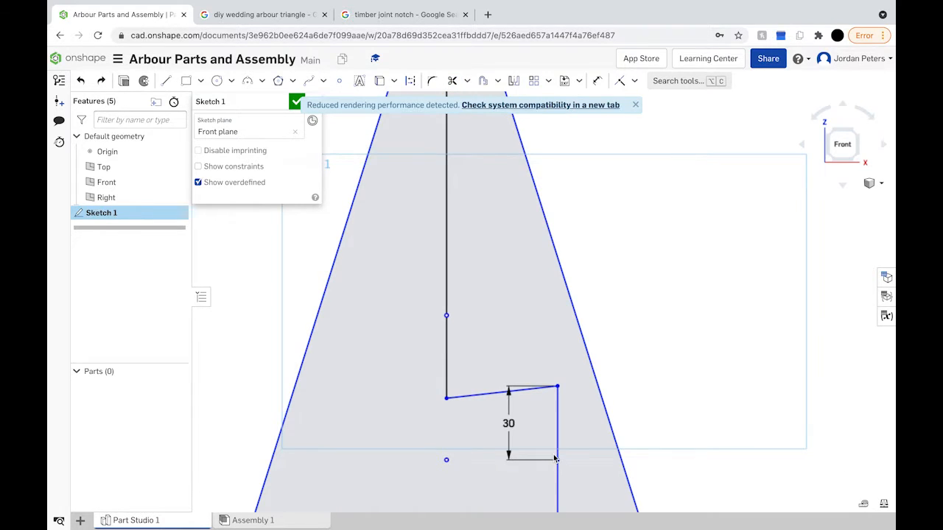
# Inspect the notch joint at the apex and the overall outline of both sloping legs.
pyautogui.scroll(-4, 555, 456)
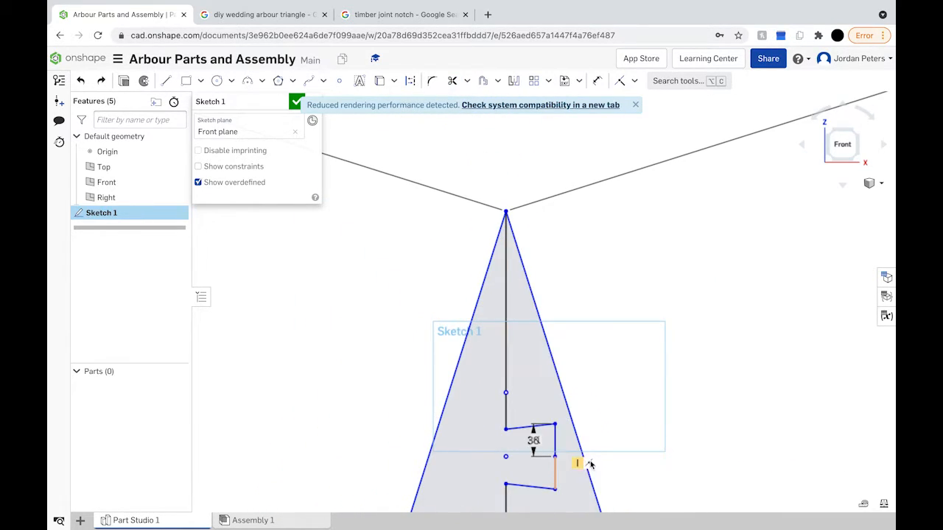
pyautogui.scroll(-1, 594, 441)
pyautogui.scroll(2, 598, 427)
pyautogui.scroll(-4, 598, 427)
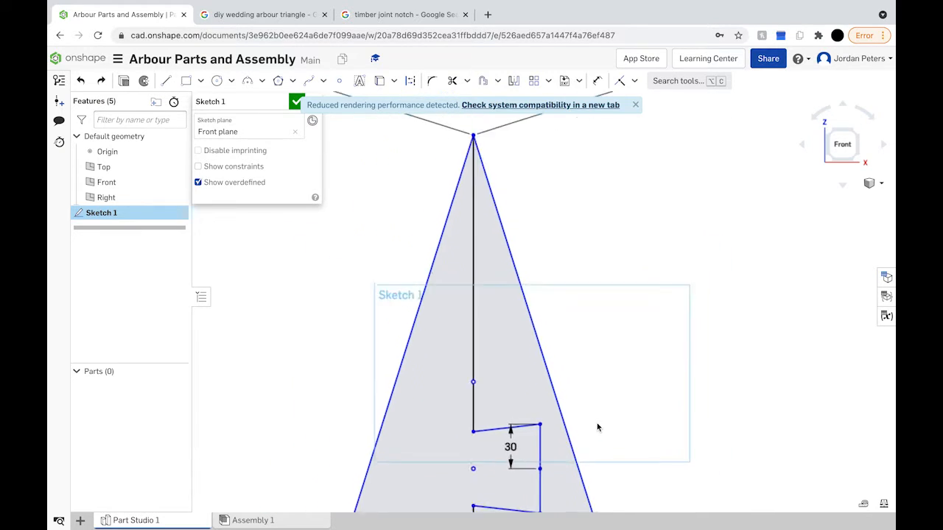
pyautogui.scroll(-2, 582, 432)
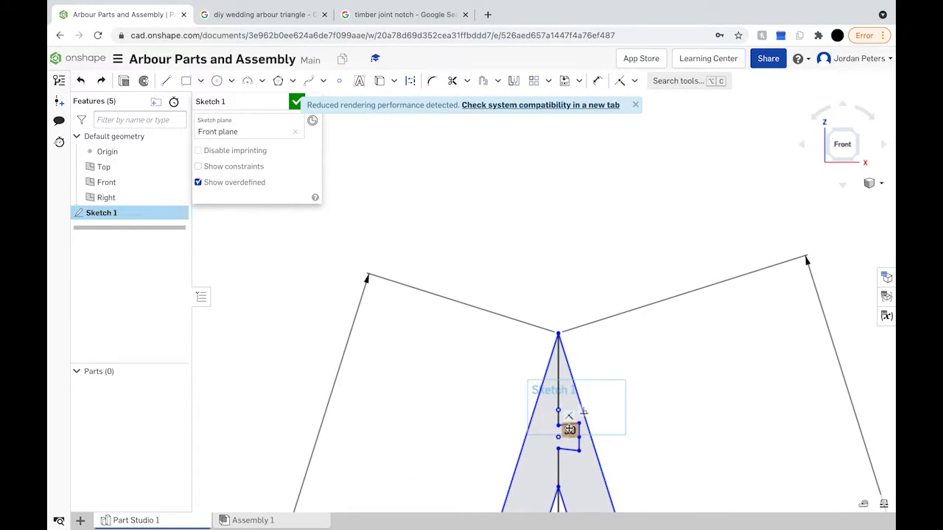
pyautogui.scroll(4, 571, 431)
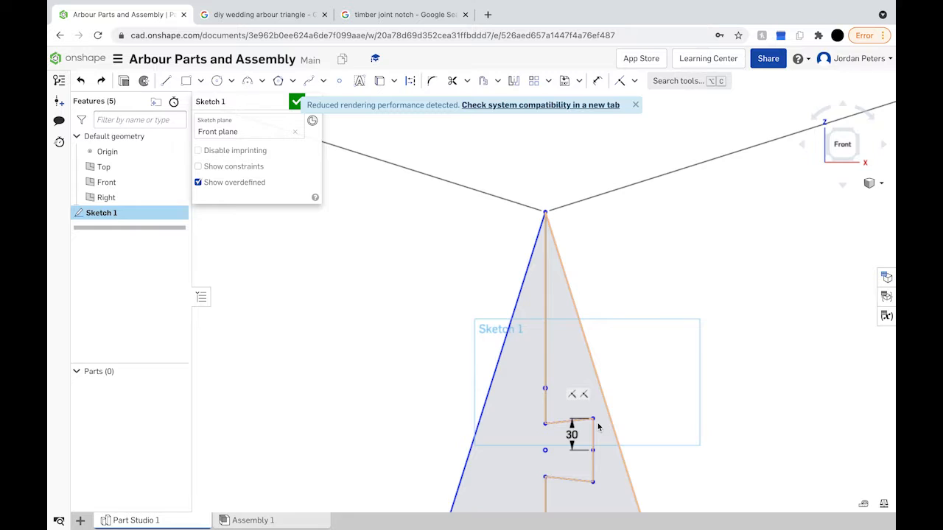
pyautogui.scroll(-3, 597, 427)
pyautogui.scroll(-4, 593, 429)
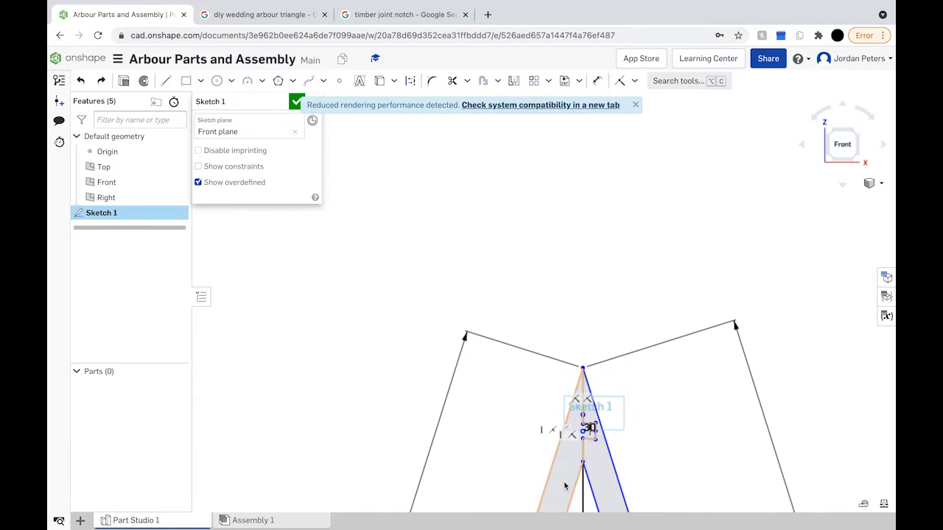
pyautogui.click(842, 144)
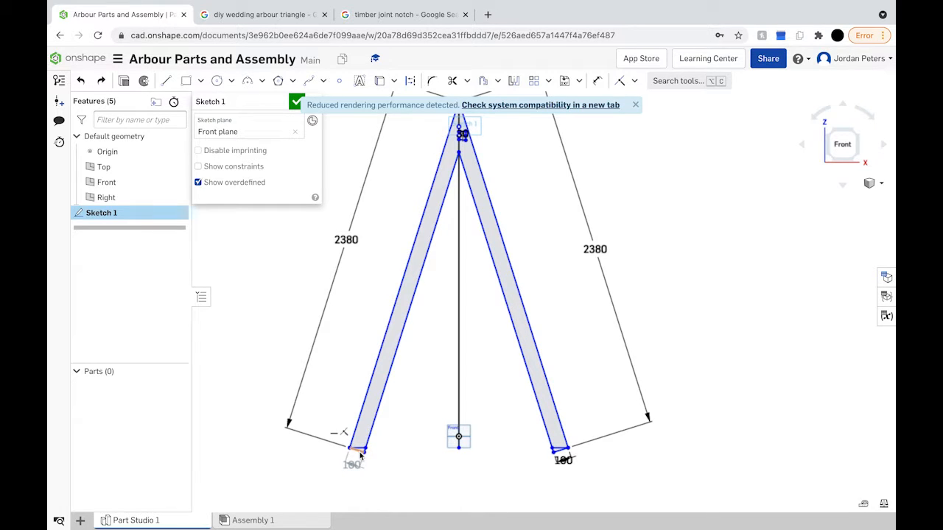
# Examine the foot of the left leg and compare it with the triangle arch reference photos in the browser.
pyautogui.scroll(6, 355, 448)
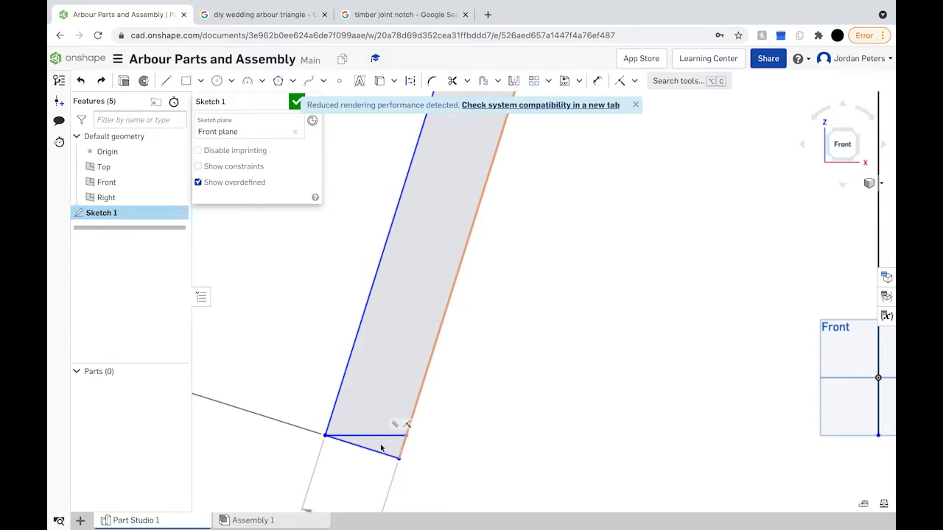
pyautogui.click(245, 13)
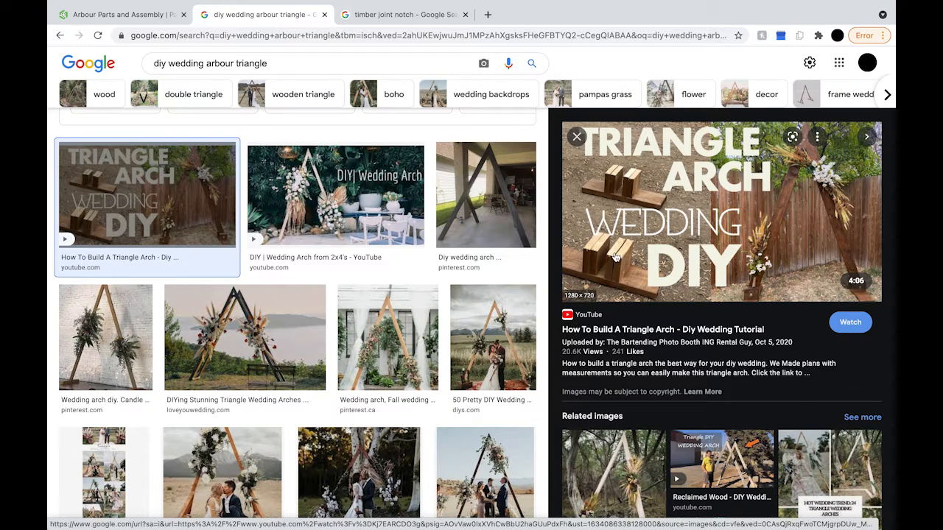
pyautogui.click(140, 15)
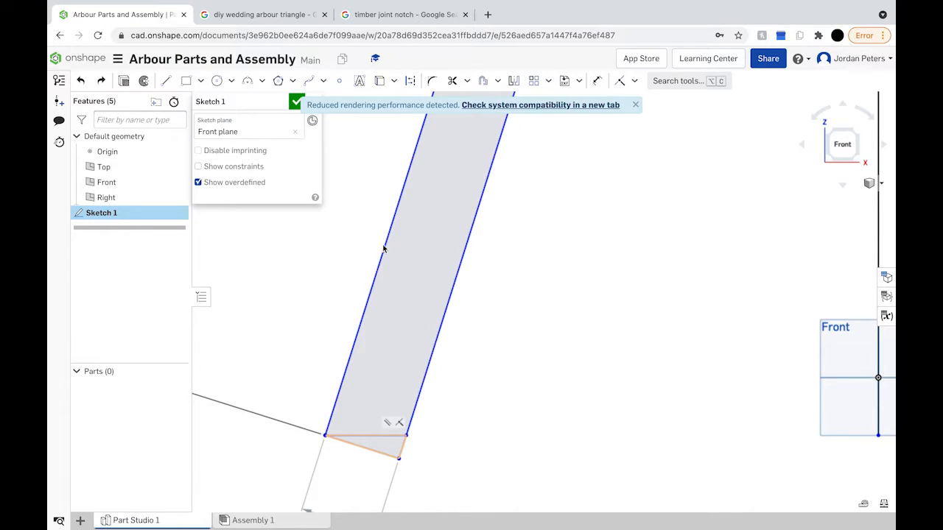
# Trim away the slanted end line and the short inner edge segment below the left leg's horizontal foot line.
pyautogui.click(451, 81)
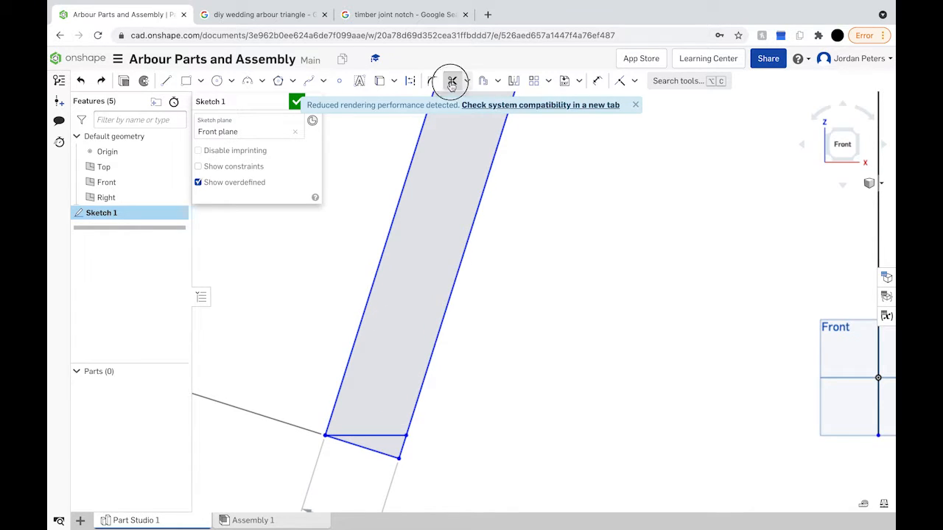
pyautogui.click(402, 448)
pyautogui.click(388, 456)
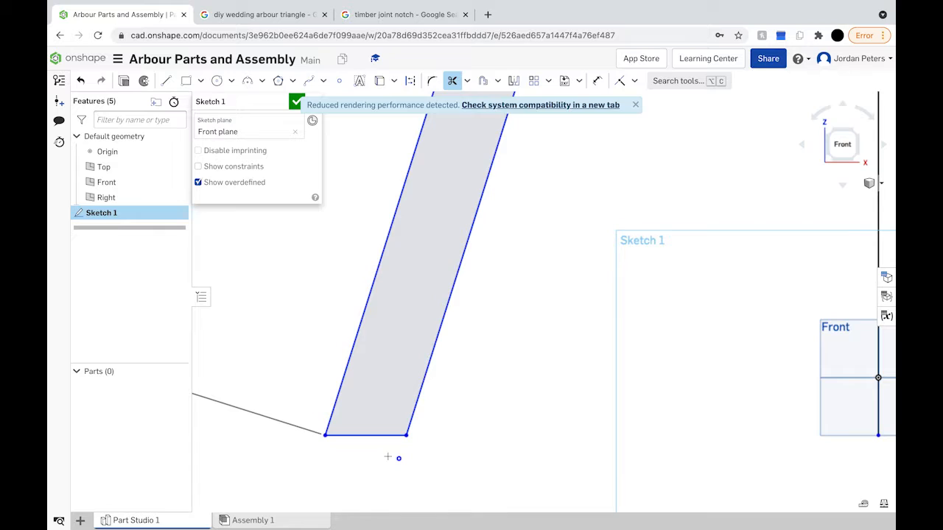
pyautogui.click(166, 82)
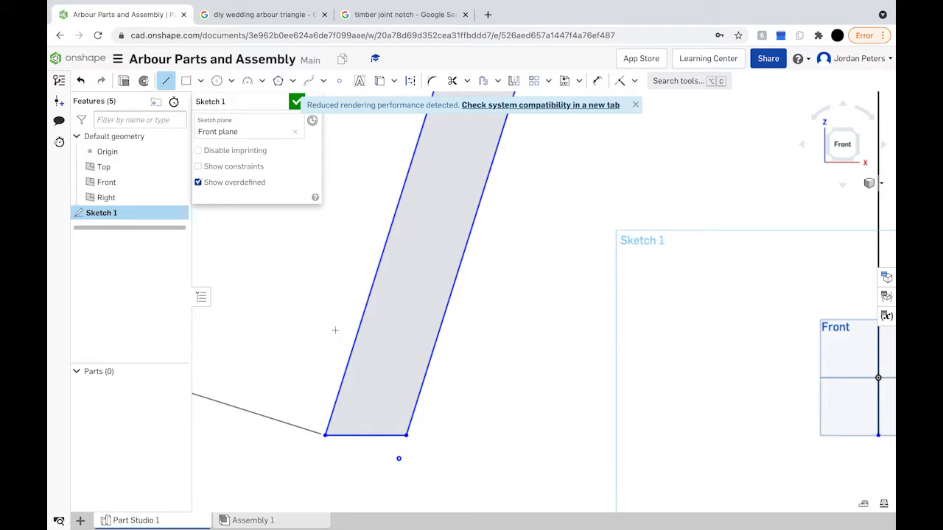
pyautogui.click(366, 435)
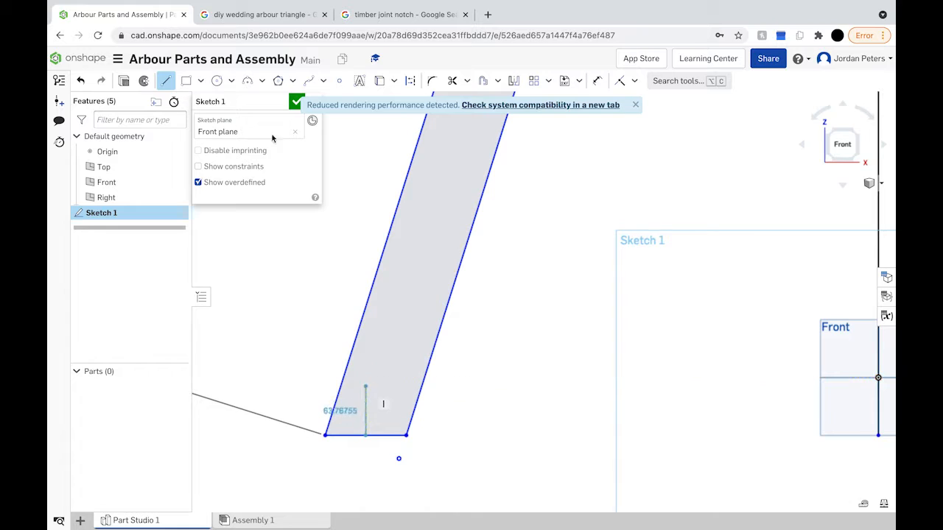
pyautogui.click(164, 81)
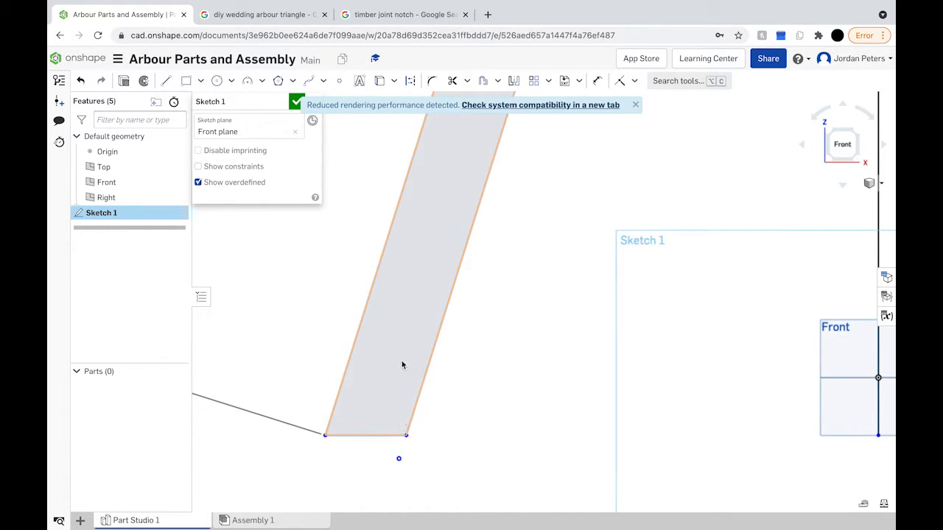
pyautogui.click(349, 426)
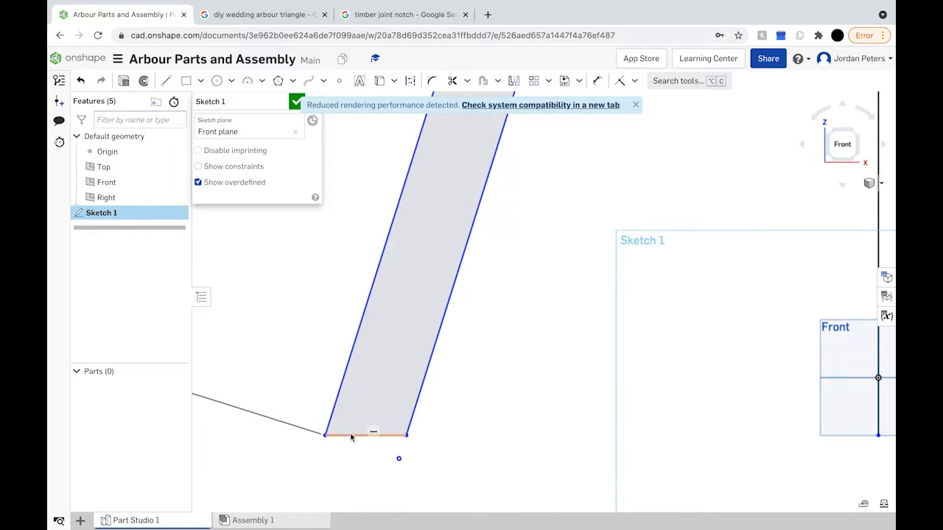
# Draw a vertical line up from the left leg's foot line, 40 mm from its outer corner, to the sloping outer edge.
pyautogui.click(165, 81)
pyautogui.click(357, 435)
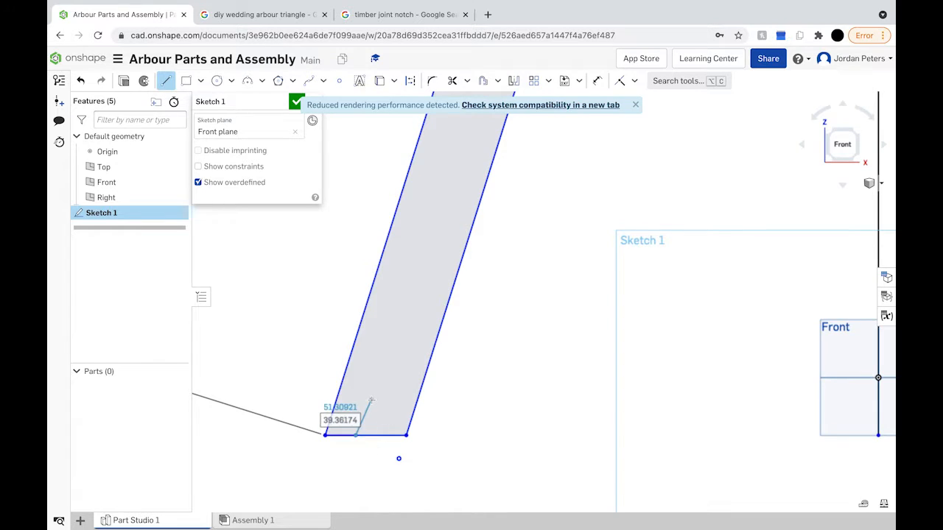
pyautogui.write('40')
pyautogui.press('Return')
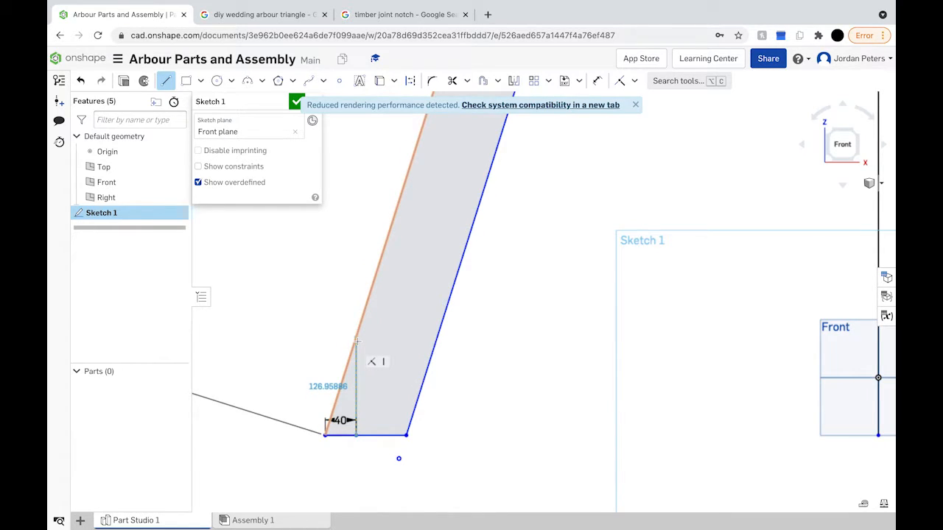
pyautogui.click(357, 340)
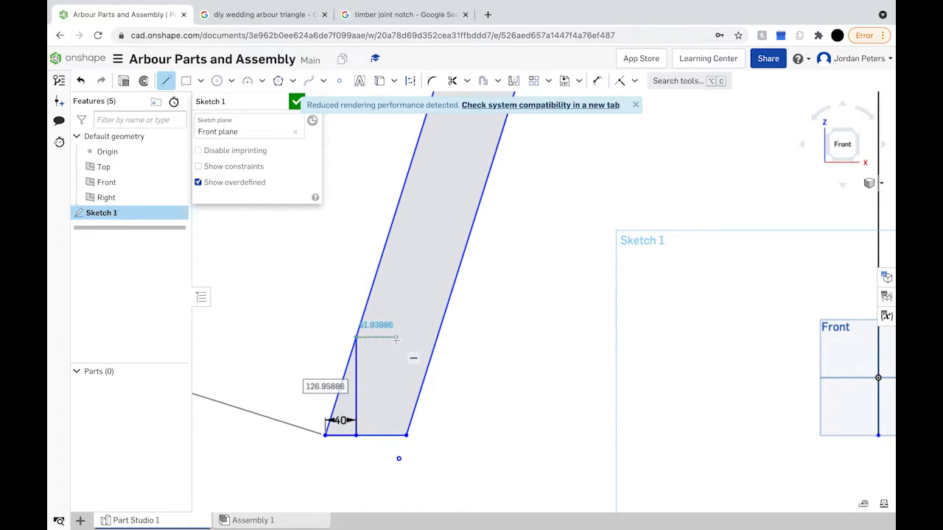
# Draw a 50 mm horizontal line inward from the vertical line's upper end and a vertical line down to the foot line.
pyautogui.click(396, 338)
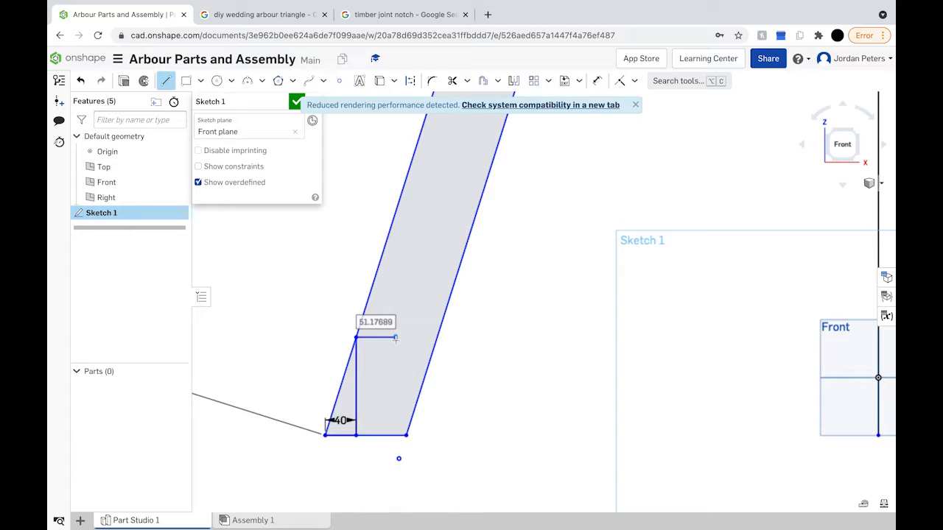
pyautogui.write('50')
pyautogui.press('Return')
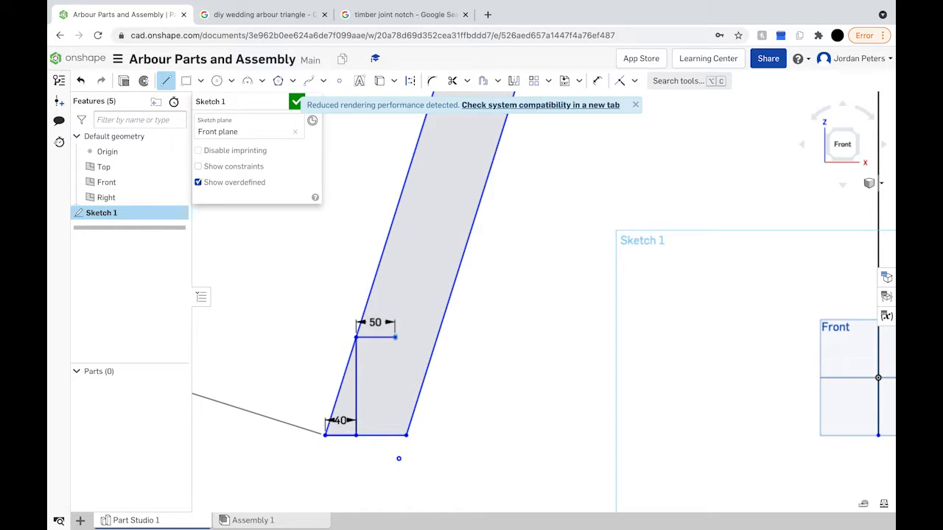
pyautogui.click(395, 435)
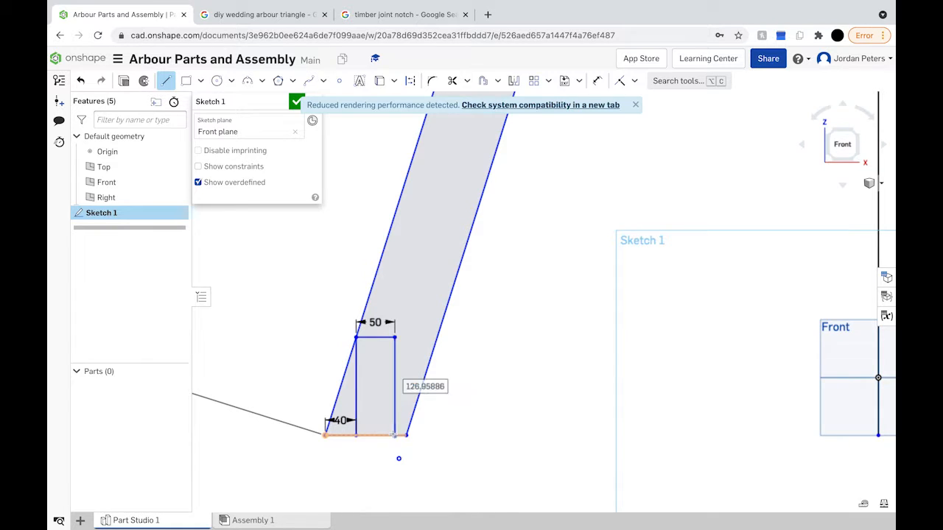
pyautogui.scroll(-1, 409, 425)
pyautogui.scroll(5, 395, 405)
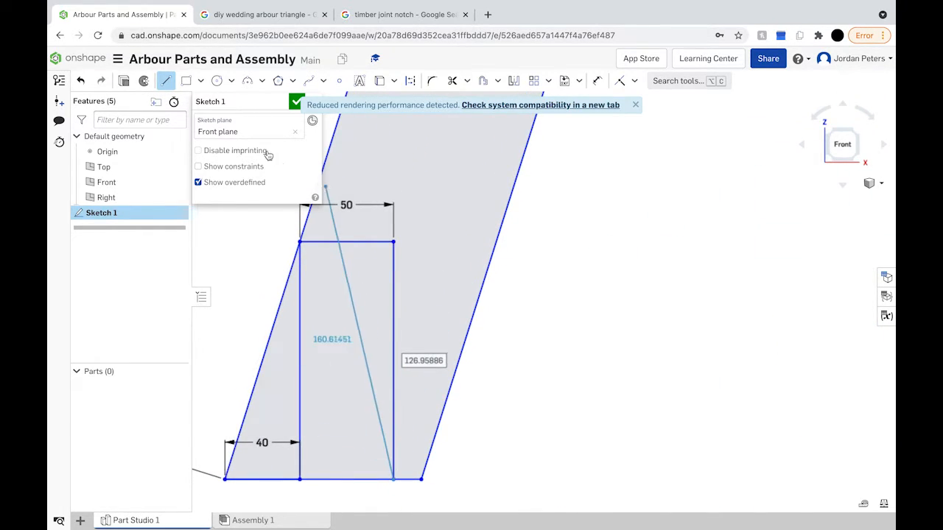
pyautogui.click(218, 81)
pyautogui.click(231, 81)
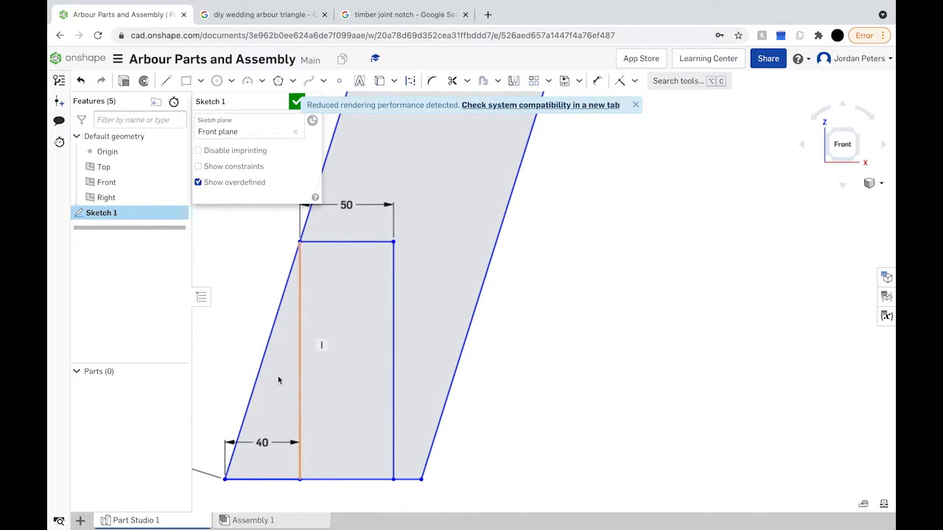
# Place a line start point on the cut-out's outer vertical line, 30 mm above the foot line.
pyautogui.click(165, 80)
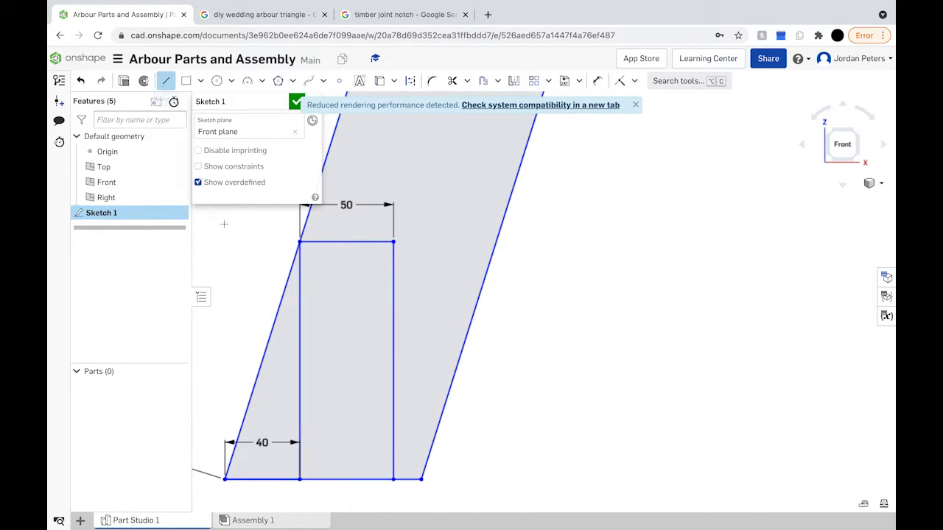
pyautogui.click(300, 480)
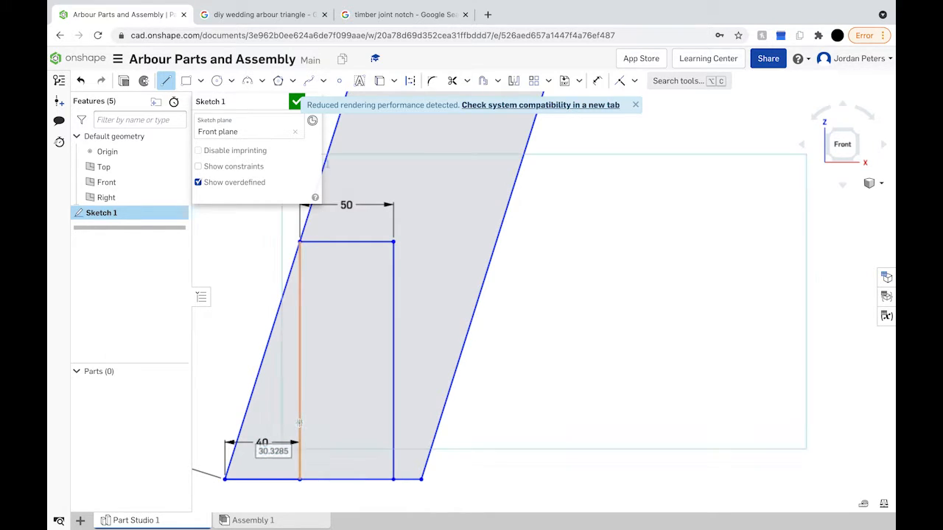
pyautogui.write('30')
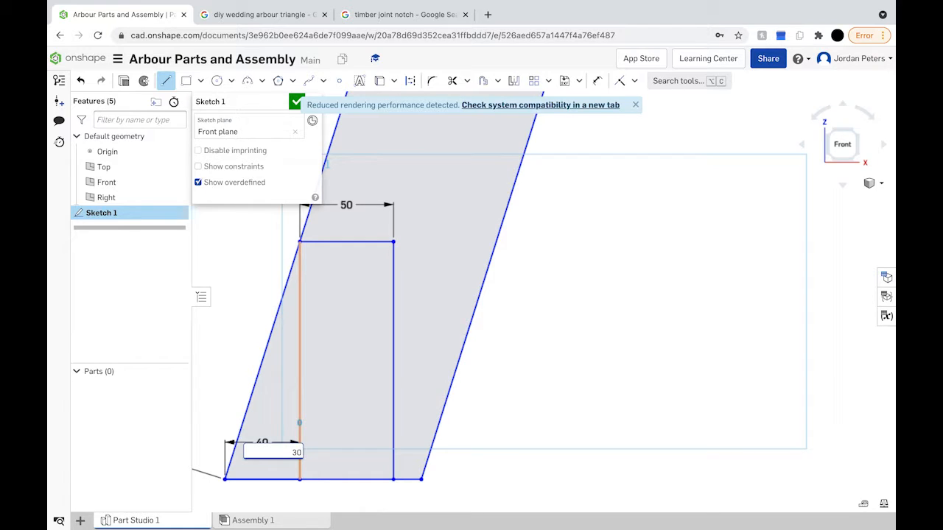
pyautogui.press('Return')
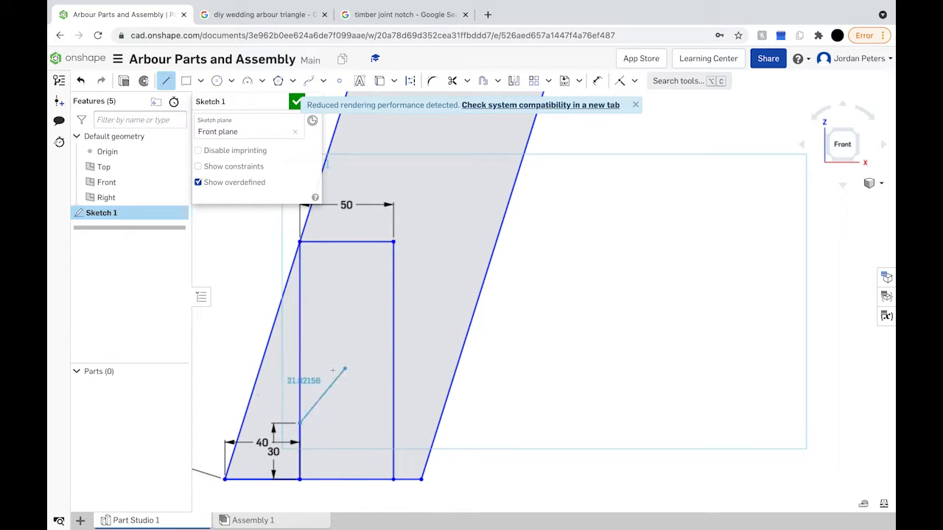
# Draw a 50 mm horizontal line across the cut-out, 30 mm above that point, and place a point 30 mm below its inner end.
pyautogui.click(299, 361)
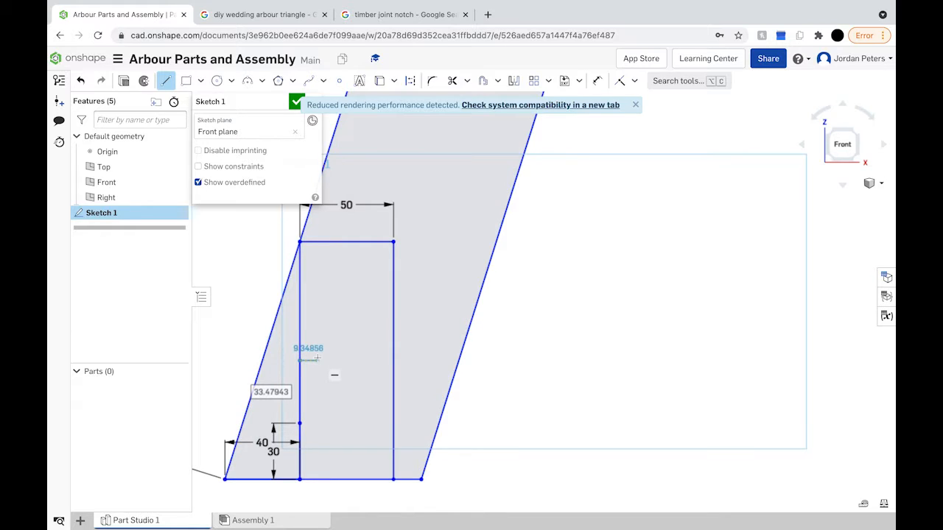
pyautogui.write('30')
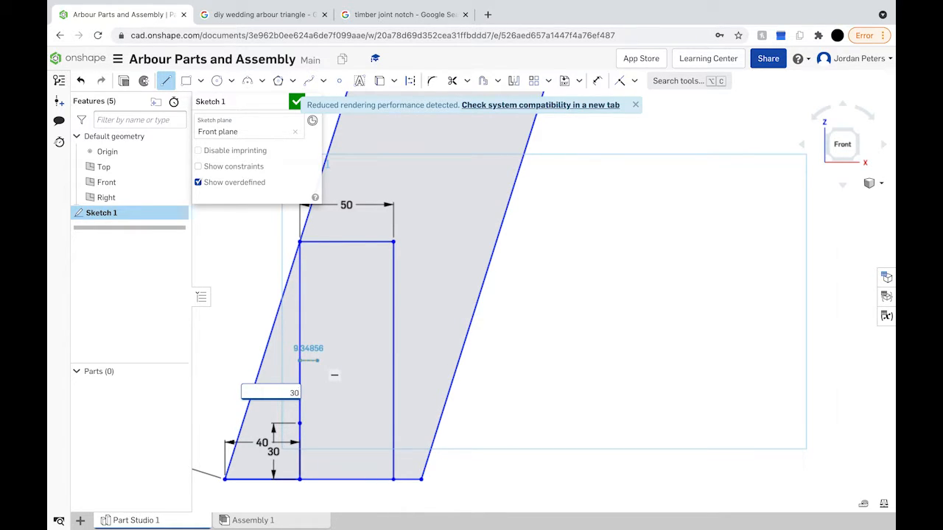
pyautogui.press('Return')
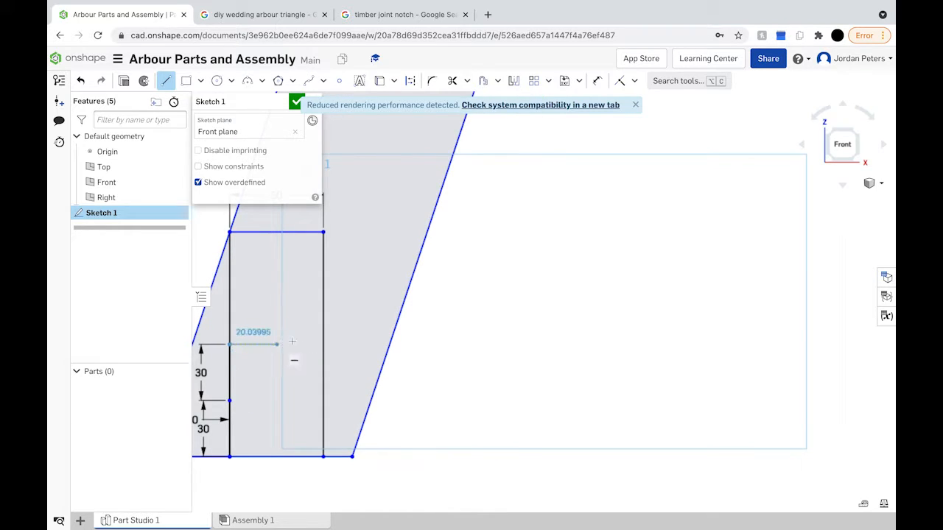
pyautogui.write('50')
pyautogui.press('Return')
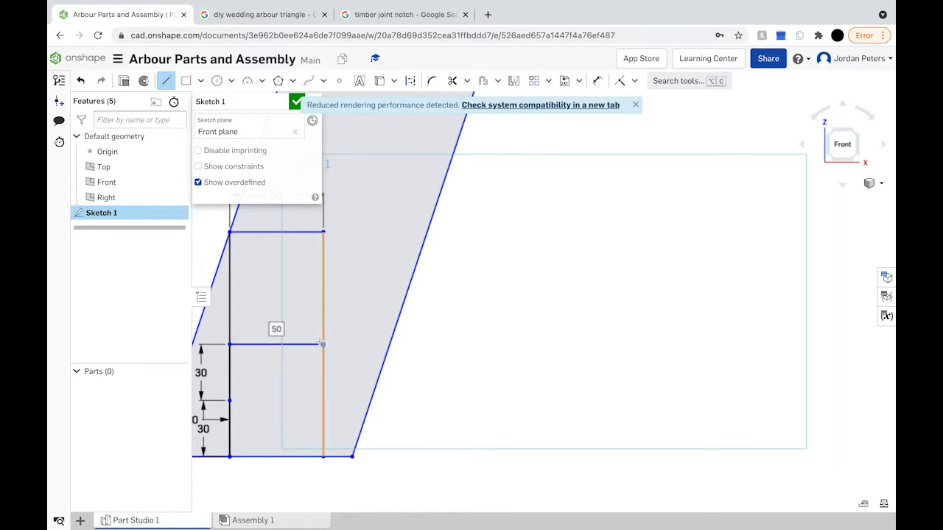
pyautogui.click(324, 400)
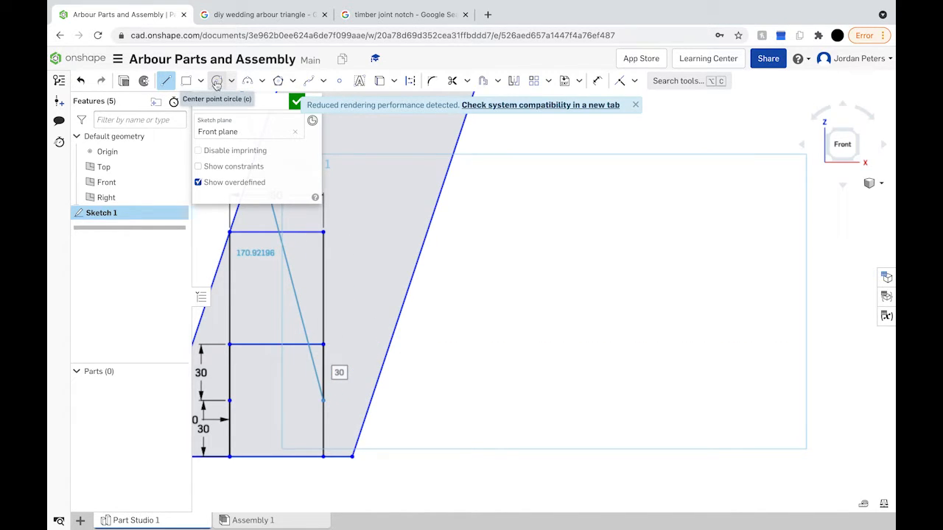
# Draw a circle about 13 mm in diameter centred on the inner end of the middle horizontal line.
pyautogui.click(216, 82)
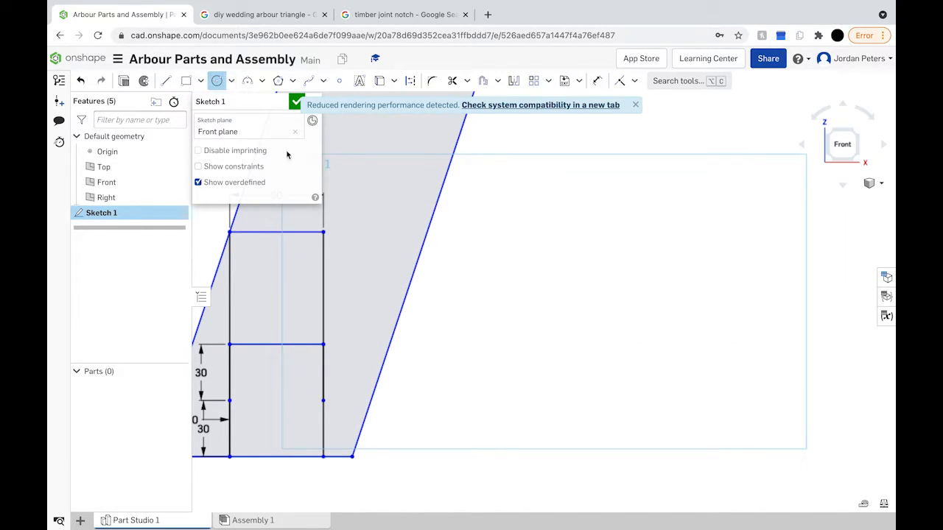
pyautogui.click(323, 344)
pyautogui.click(333, 353)
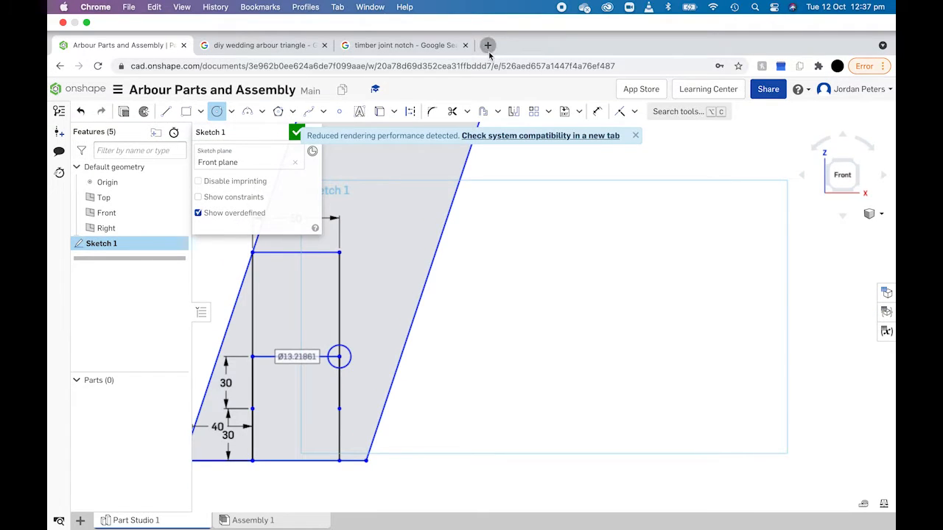
# Open the Bunnings website in a new browser tab and search its products for "dowel".
pyautogui.click(488, 45)
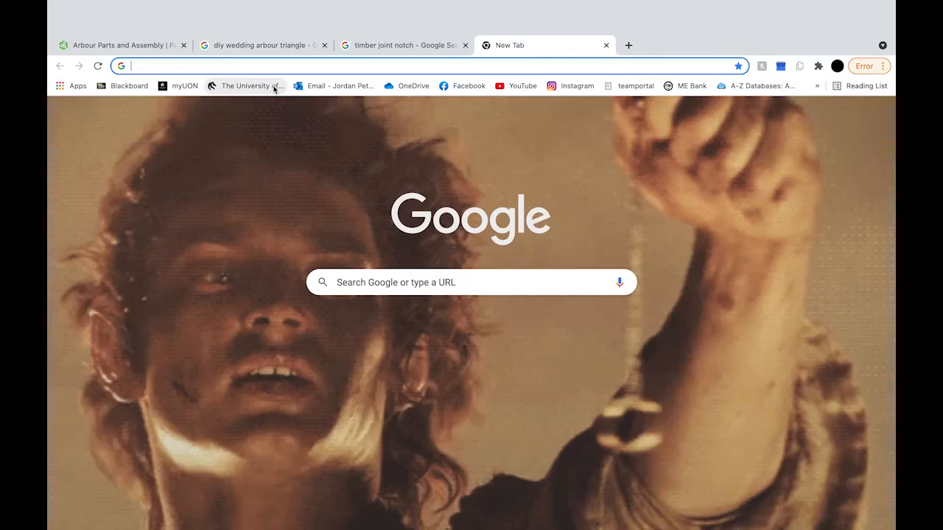
pyautogui.write('bunnings')
pyautogui.press('Return')
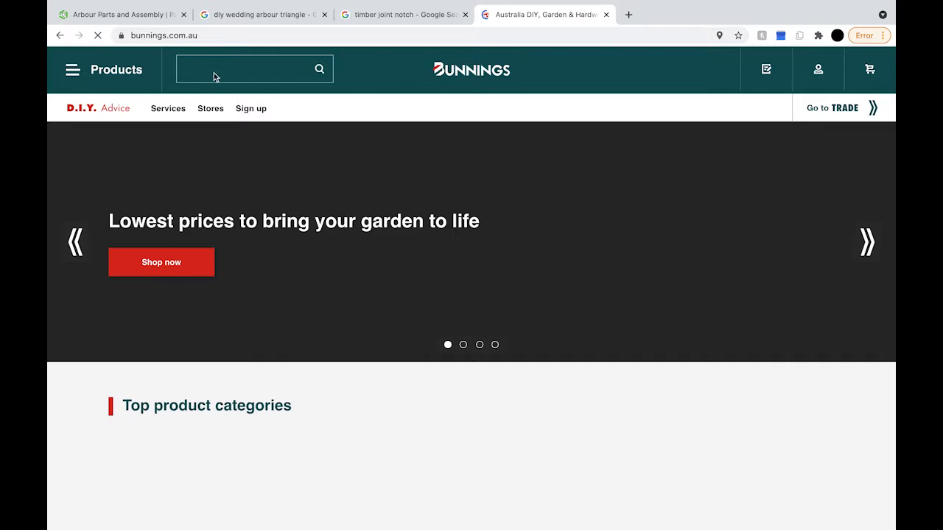
pyautogui.click(218, 101)
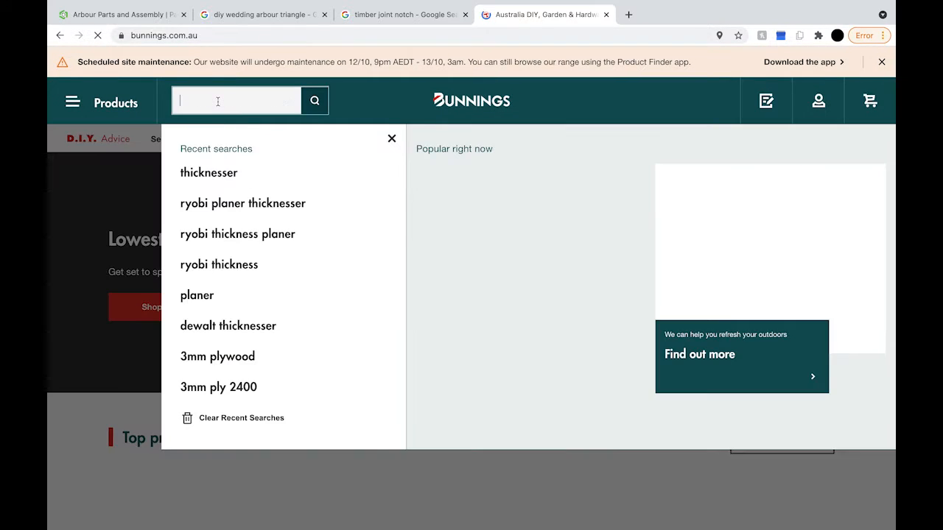
pyautogui.write('dowel')
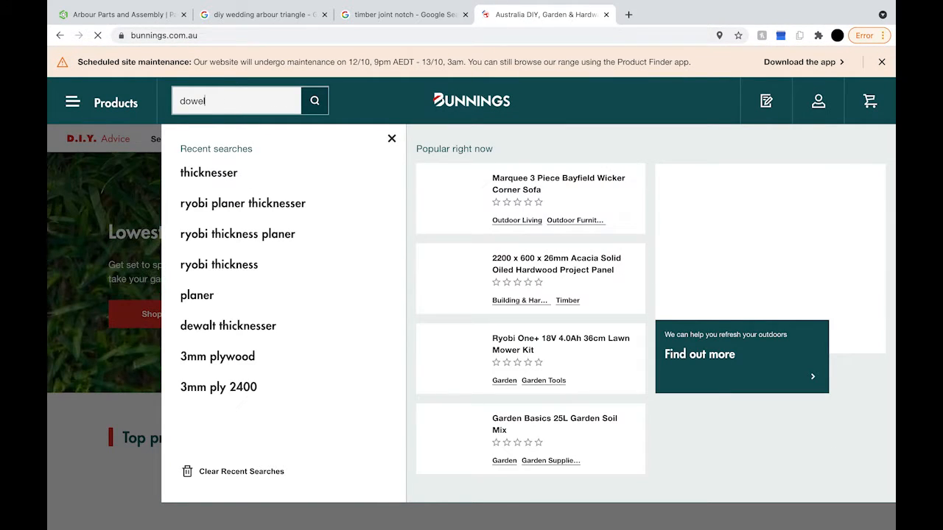
pyautogui.press('Return')
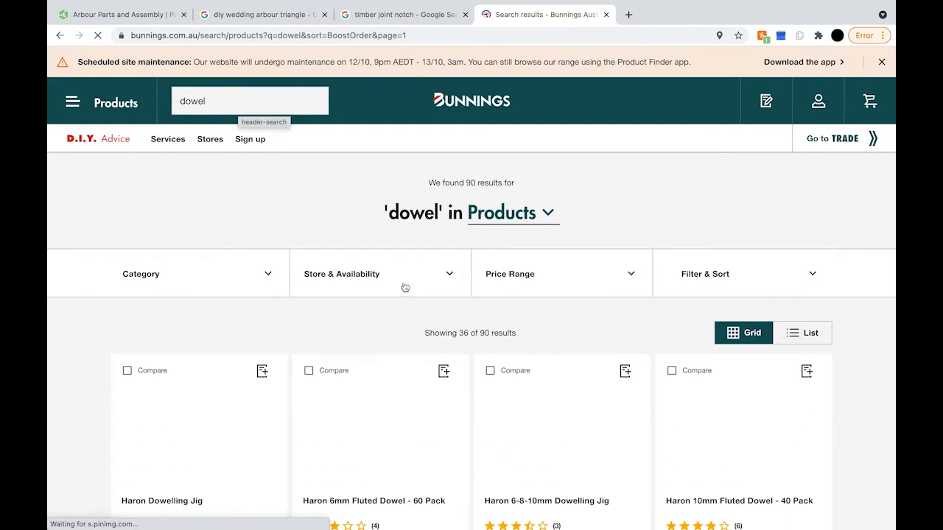
# Examine the dowel search results for the available diameters, lengths and prices of fluted and Tasmanian oak dowels.
pyautogui.scroll(-2, 415, 302)
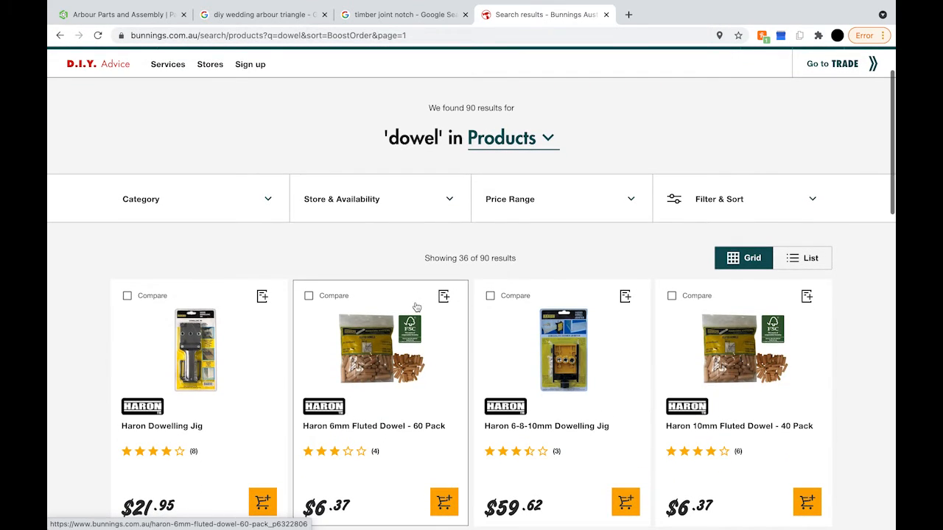
pyautogui.scroll(-1, 415, 307)
pyautogui.scroll(-2, 415, 306)
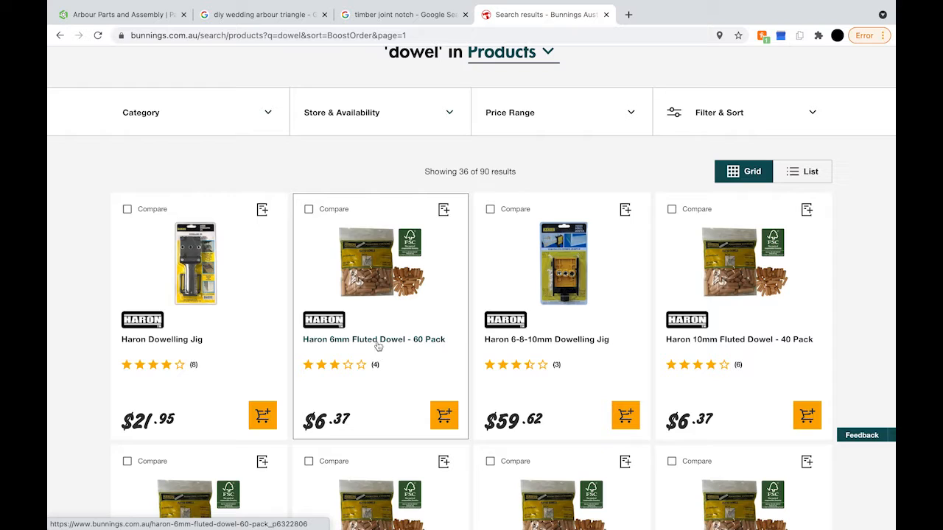
pyautogui.scroll(-1, 368, 337)
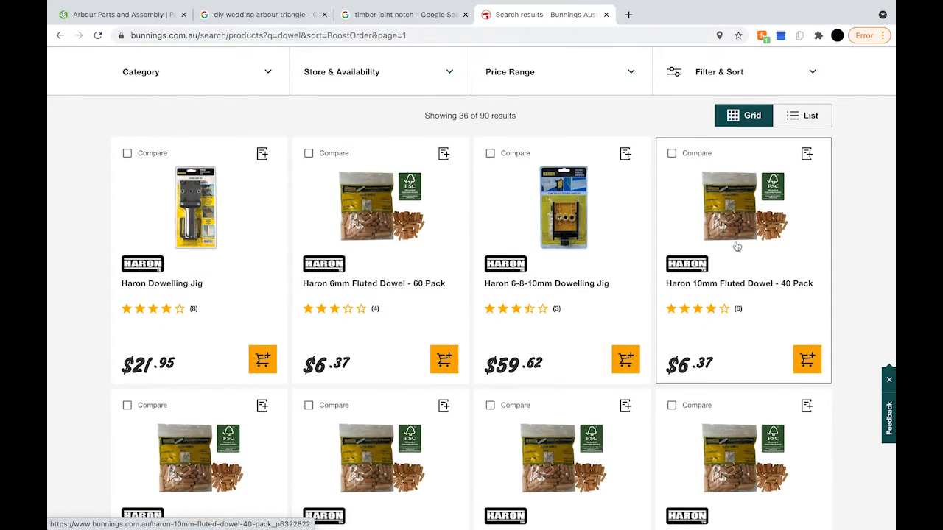
pyautogui.scroll(-1, 402, 302)
pyautogui.scroll(-2, 403, 304)
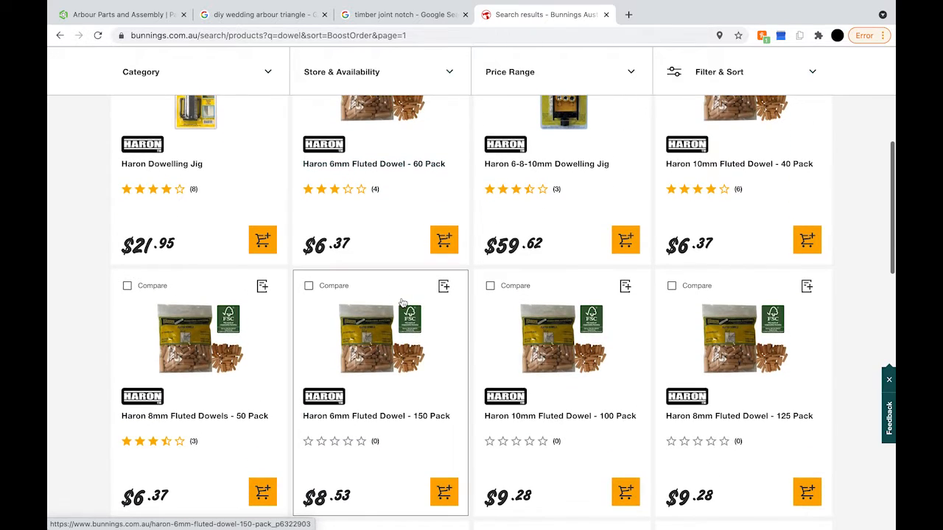
pyautogui.scroll(-1, 403, 302)
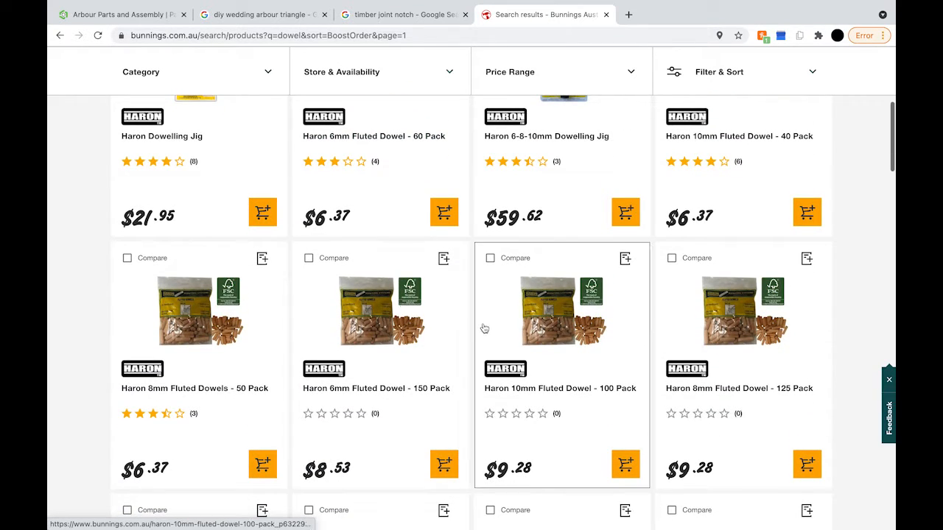
pyautogui.scroll(-5, 495, 358)
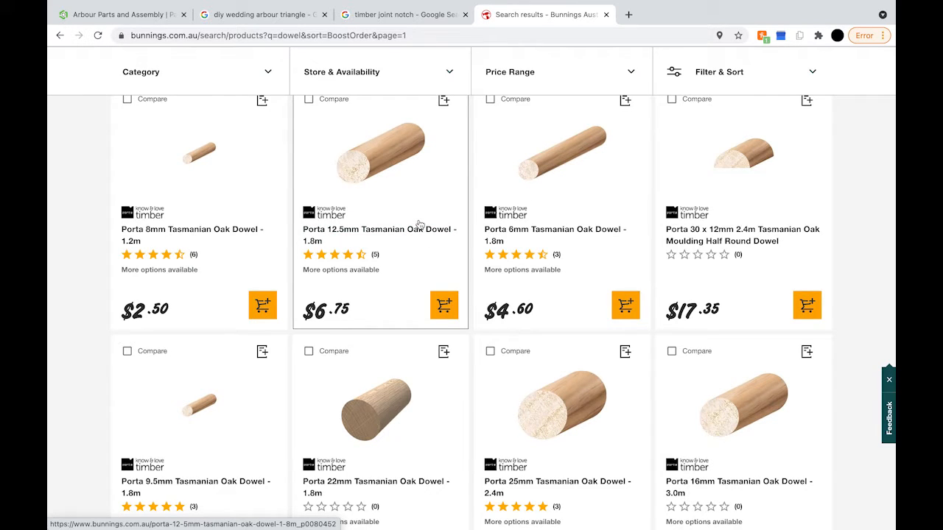
pyautogui.scroll(1, 420, 224)
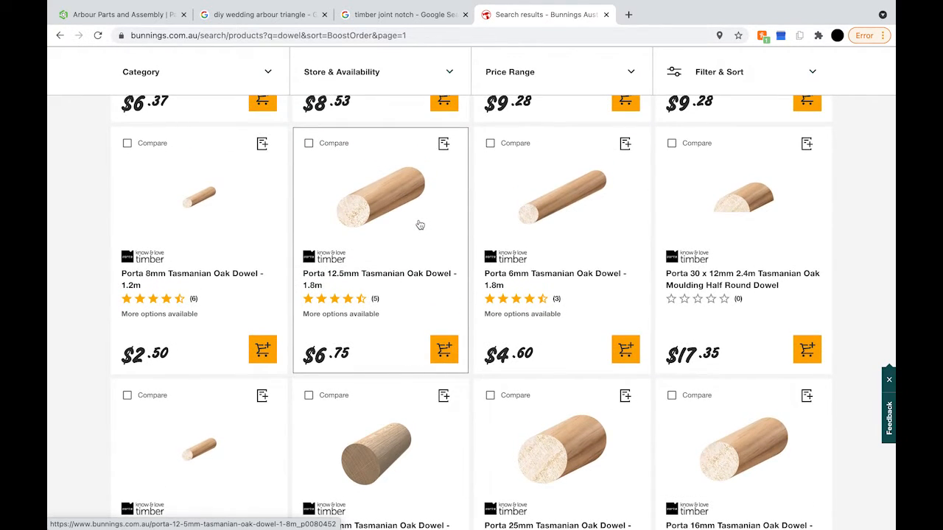
pyautogui.scroll(-1, 420, 225)
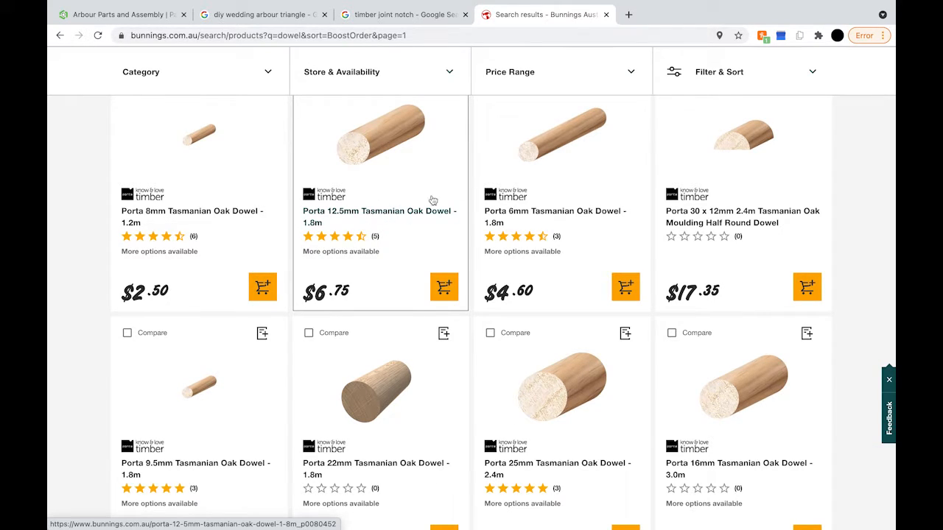
pyautogui.scroll(-3, 611, 280)
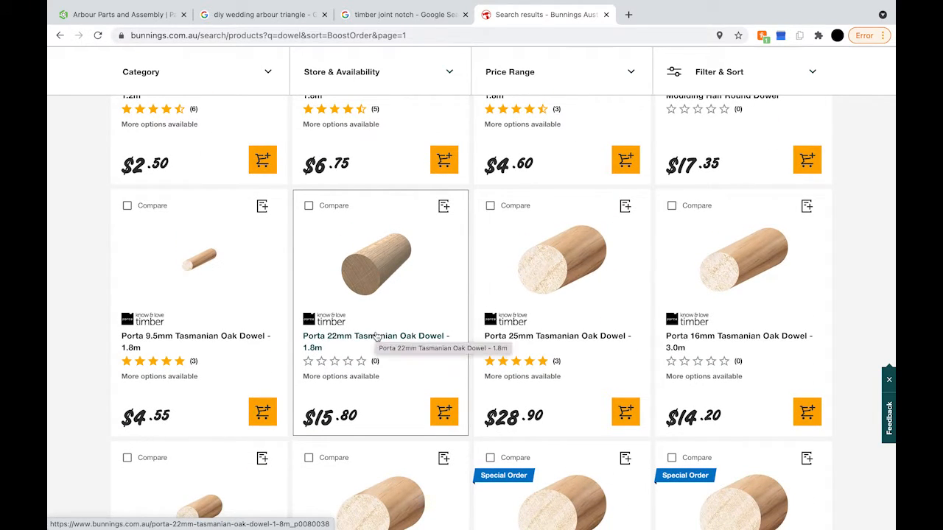
# Examine the diameters, lengths and prices of the Tasmanian oak dowels in the Bunnings search results.
pyautogui.scroll(3, 375, 337)
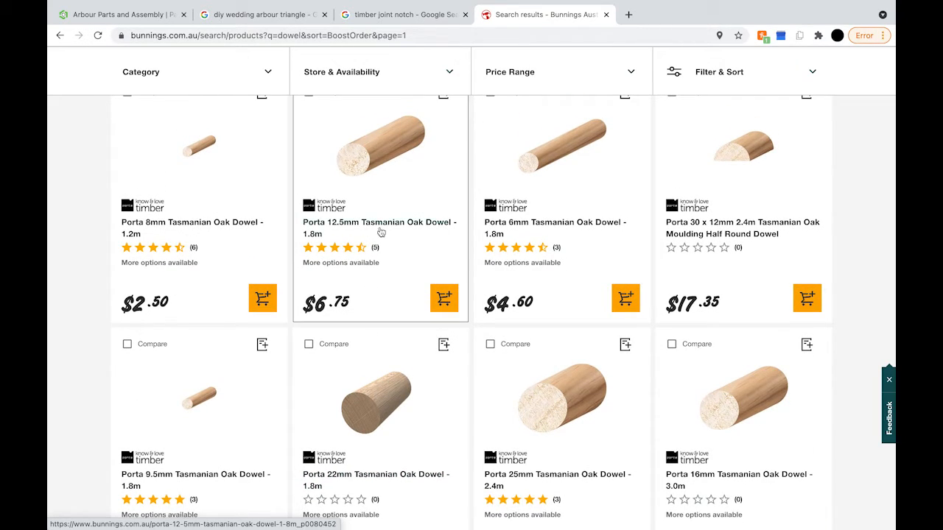
pyautogui.scroll(-7, 381, 232)
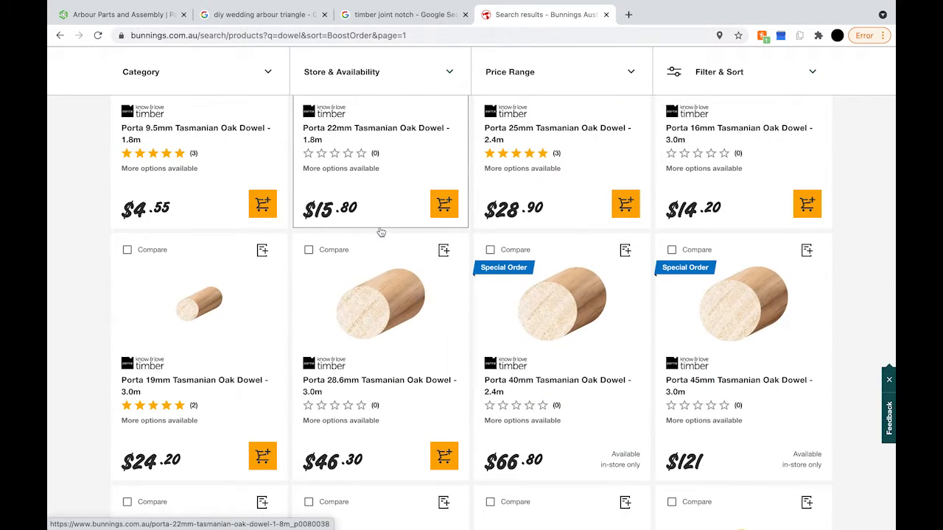
pyautogui.scroll(2, 380, 232)
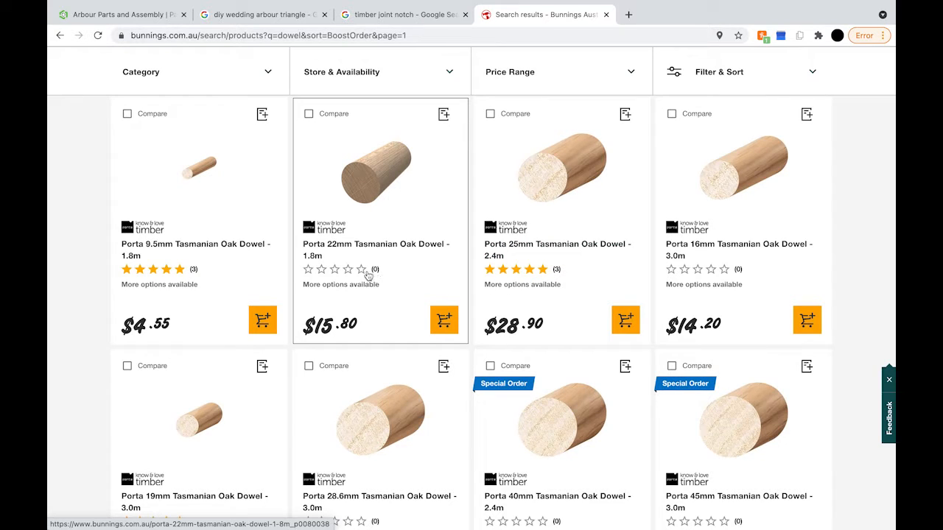
pyautogui.scroll(1, 366, 274)
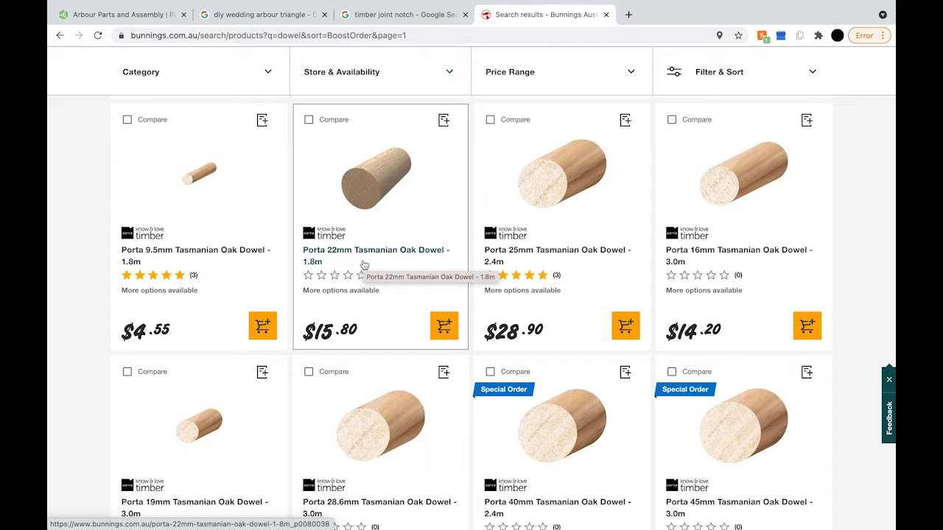
pyautogui.scroll(3, 364, 266)
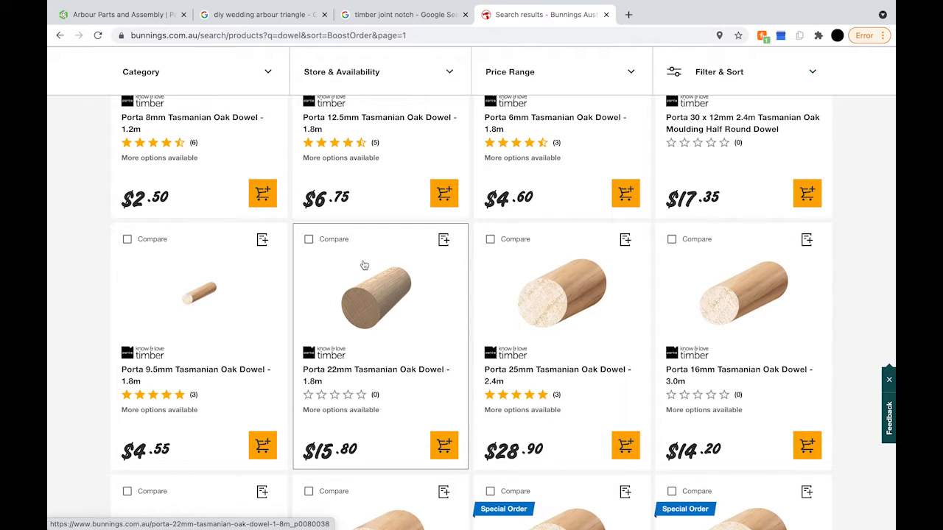
pyautogui.scroll(1, 474, 380)
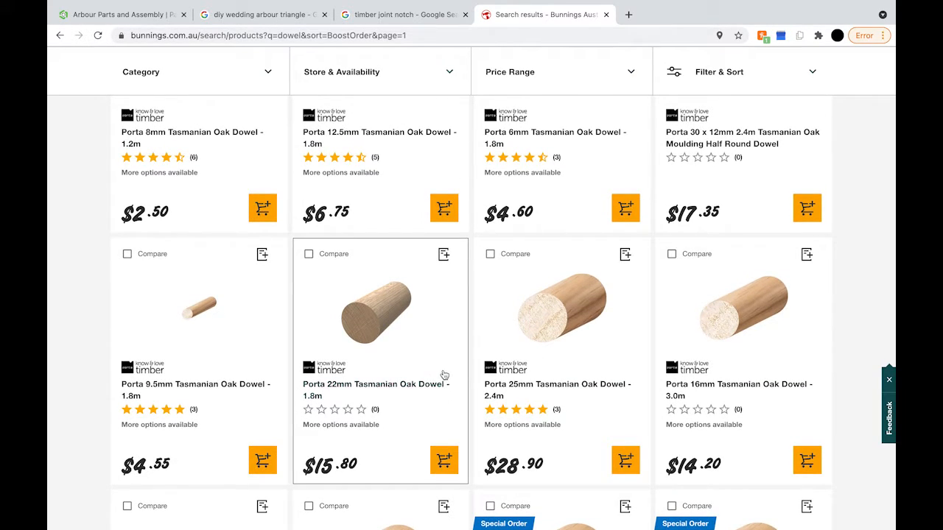
pyautogui.scroll(2, 444, 376)
pyautogui.scroll(-1, 444, 376)
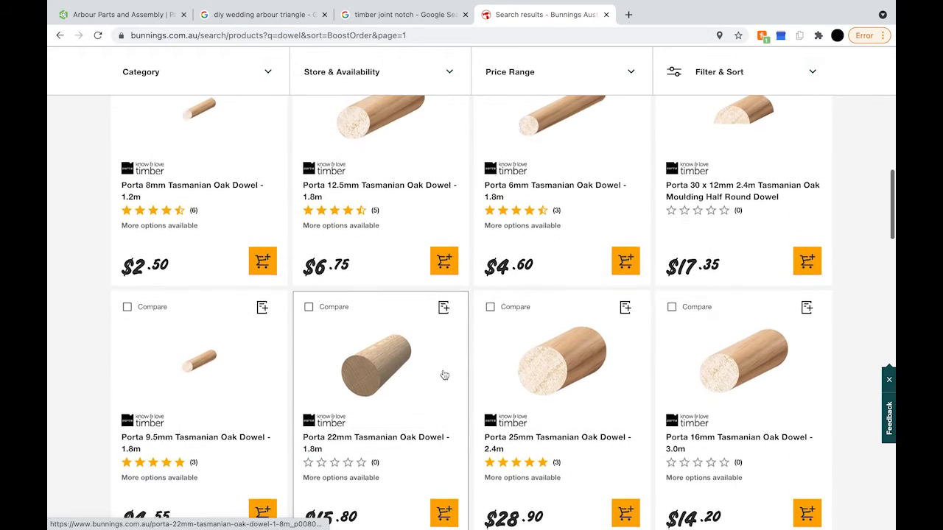
pyautogui.scroll(1, 444, 376)
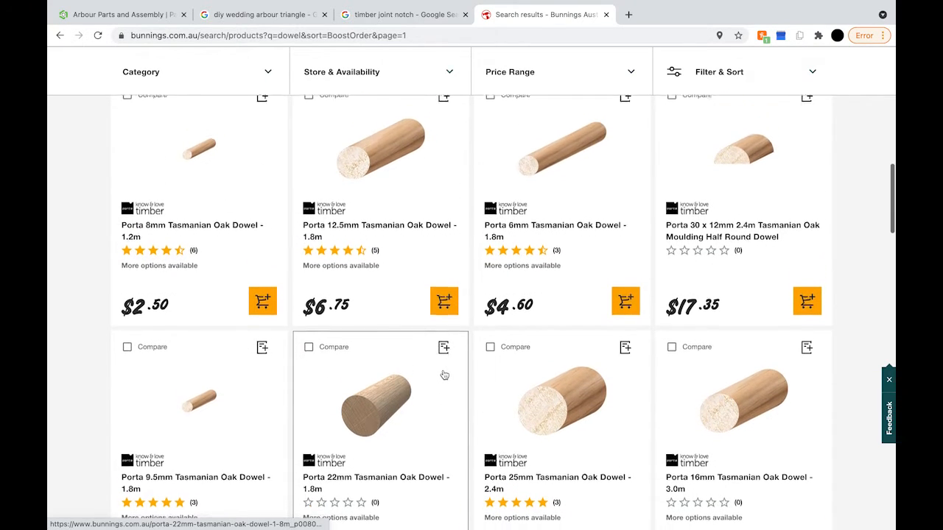
pyautogui.scroll(-1, 445, 375)
# Switch to the Onshape sketch, set the upper-right circle's diameter to 22 mm and add another 22 mm circle on the point directly below.
pyautogui.click(129, 16)
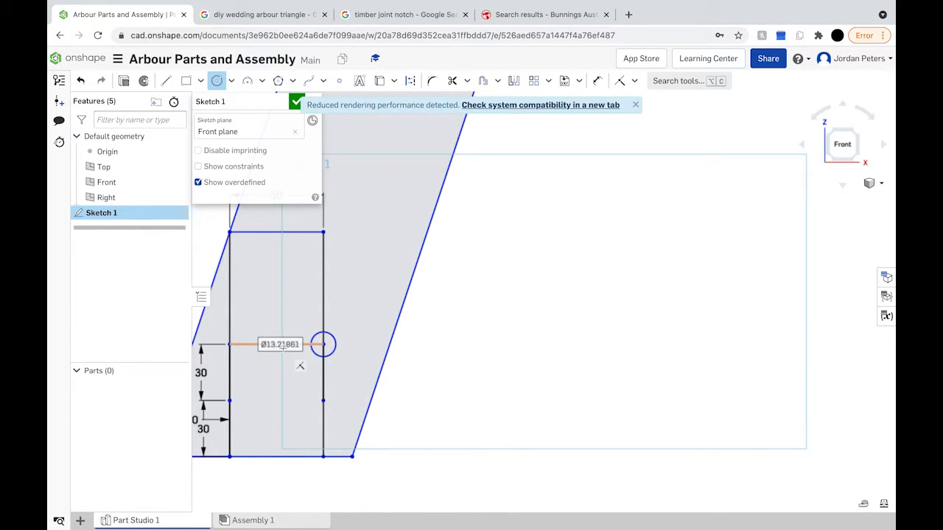
pyautogui.doubleClick(283, 345)
pyautogui.write('22')
pyautogui.press('Return')
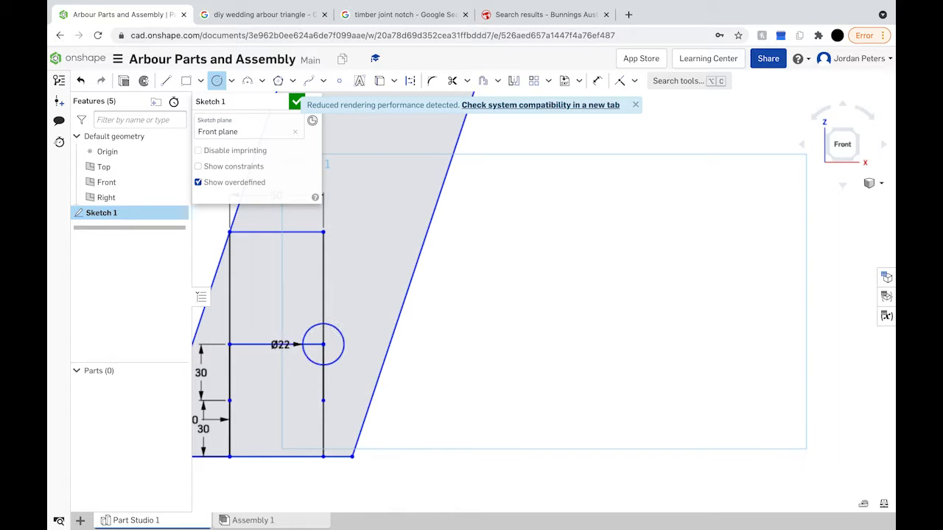
pyautogui.click(323, 401)
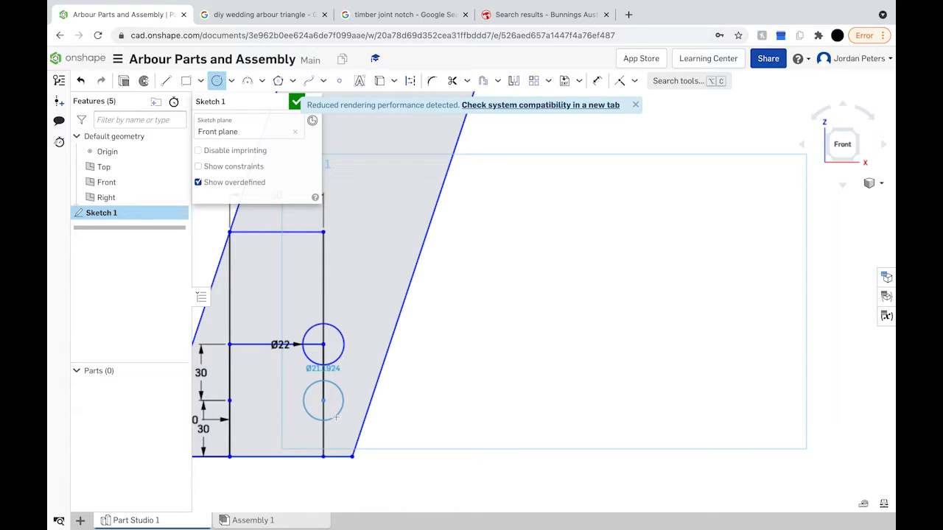
pyautogui.write('22')
pyautogui.press('Return')
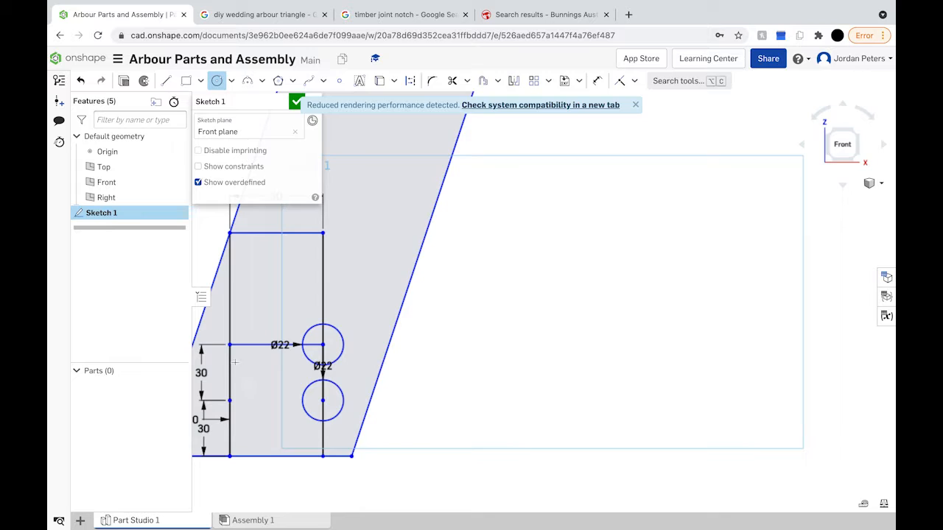
# Draw two 22 mm diameter circles centred on the upper and lower points of the left vertical line.
pyautogui.click(231, 346)
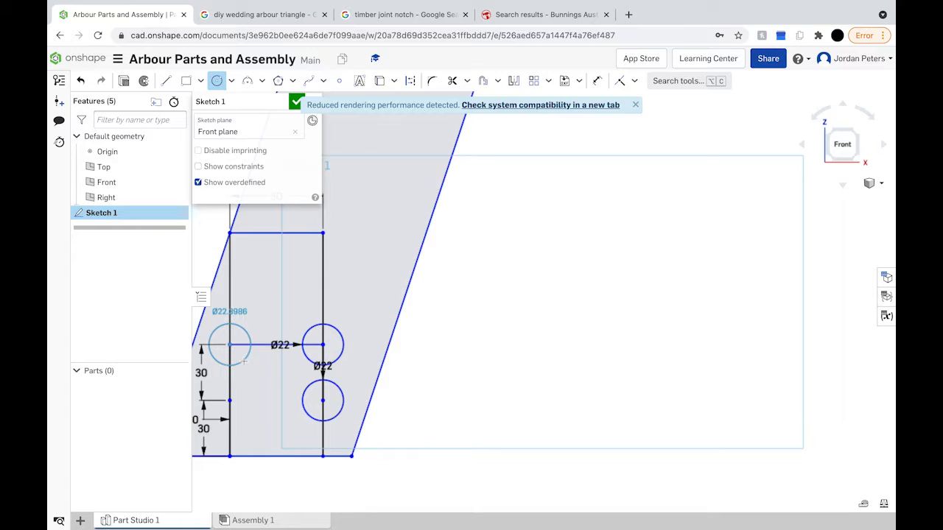
pyautogui.click(243, 361)
pyautogui.write('22')
pyautogui.press('Return')
pyautogui.click(230, 400)
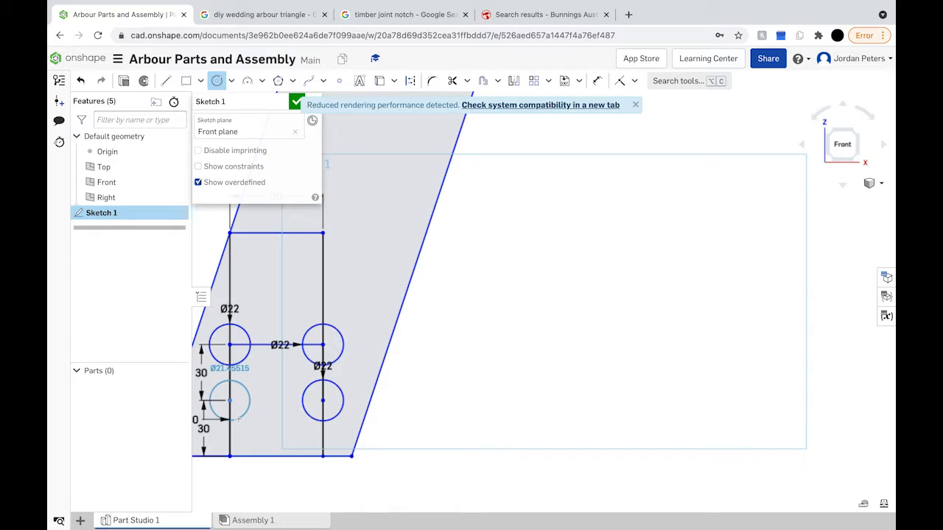
pyautogui.click(239, 418)
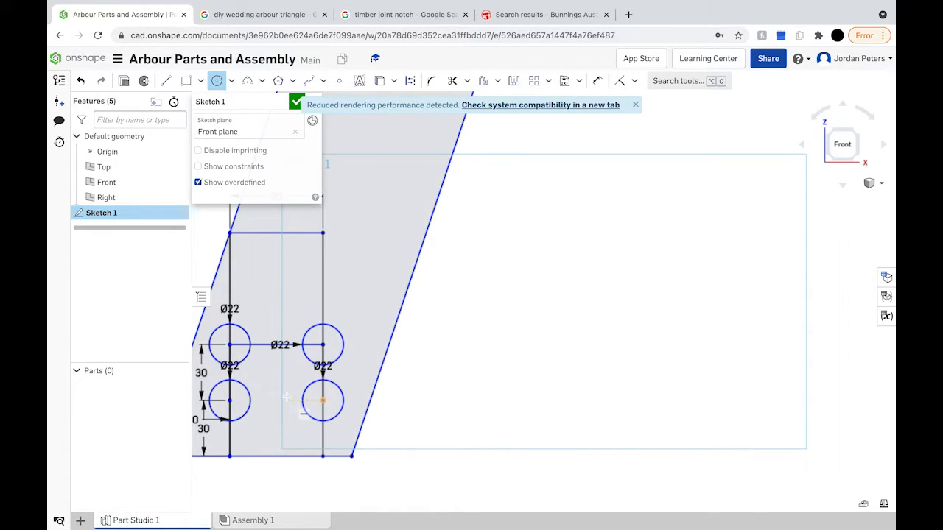
# Dimension the length of the horizontal line joining the centres of the two upper circles.
pyautogui.moveTo(286, 398); pyautogui.dragTo(403, 382, button='middle')
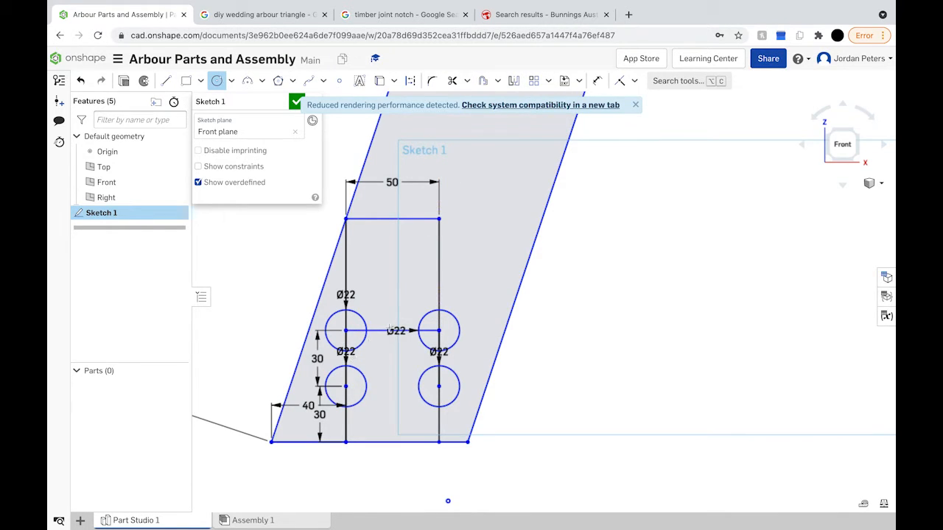
pyautogui.click(597, 82)
pyautogui.click(398, 332)
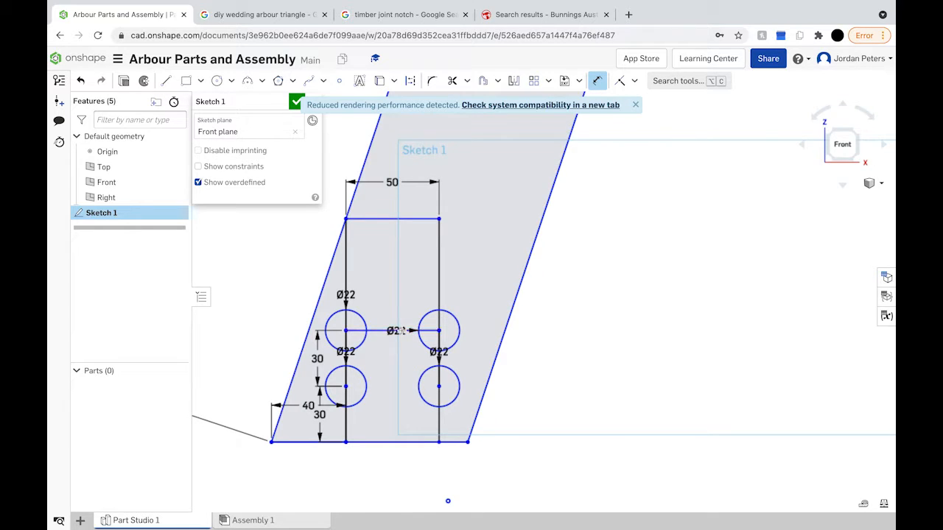
pyautogui.click(408, 351)
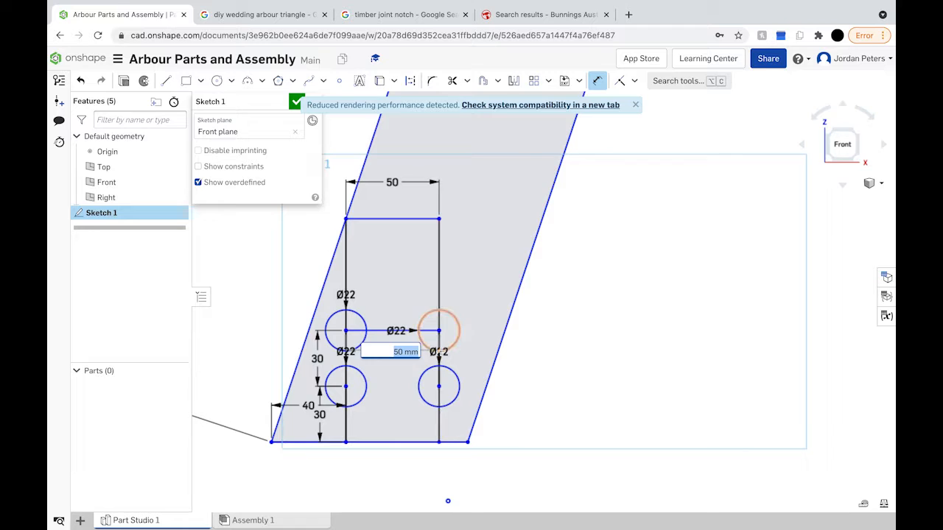
# Set the diameters of the lower-right and upper-right circles to 12.5 mm.
pyautogui.scroll(5, 442, 352)
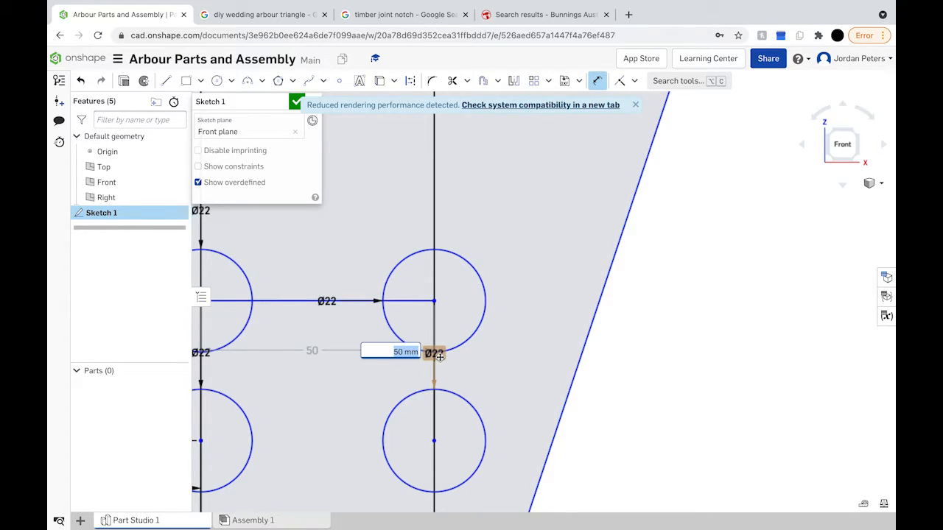
pyautogui.doubleClick(440, 355)
pyautogui.write('12.5')
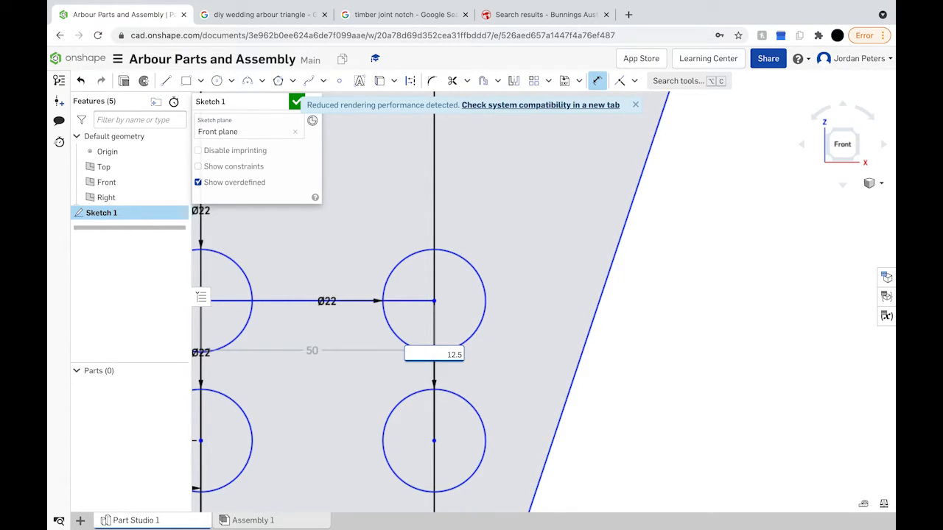
pyautogui.press('Return')
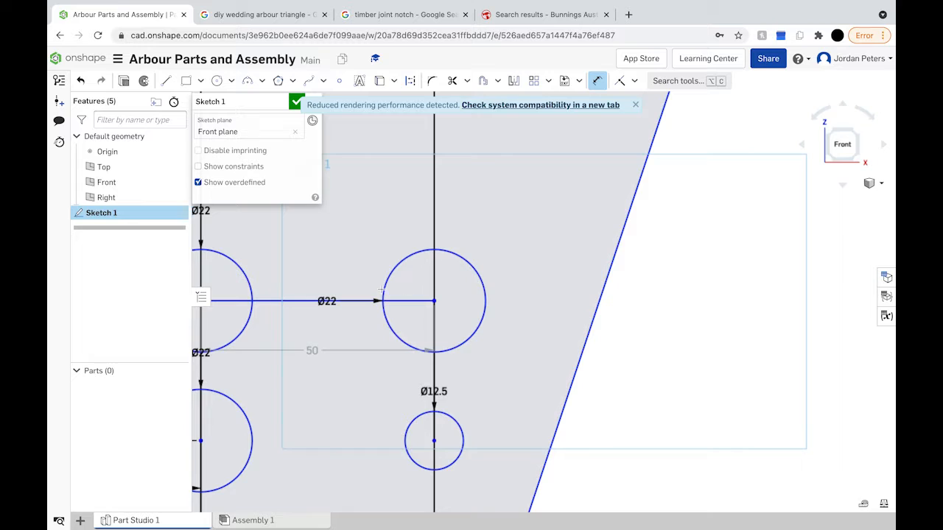
pyautogui.doubleClick(327, 303)
pyautogui.write('12')
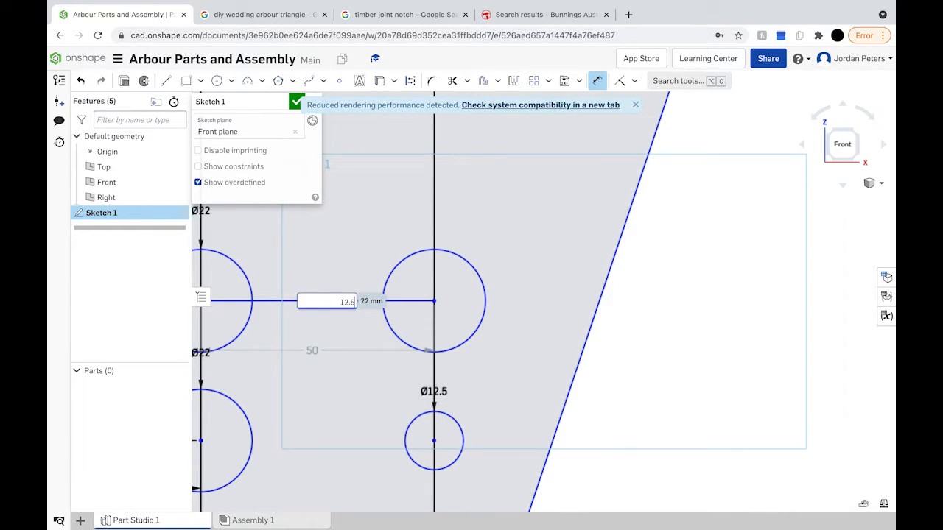
pyautogui.write('.5')
pyautogui.press('Return')
# Set the diameters of the upper-left and lower-left circles to 12.5 mm.
pyautogui.scroll(-2, 290, 308)
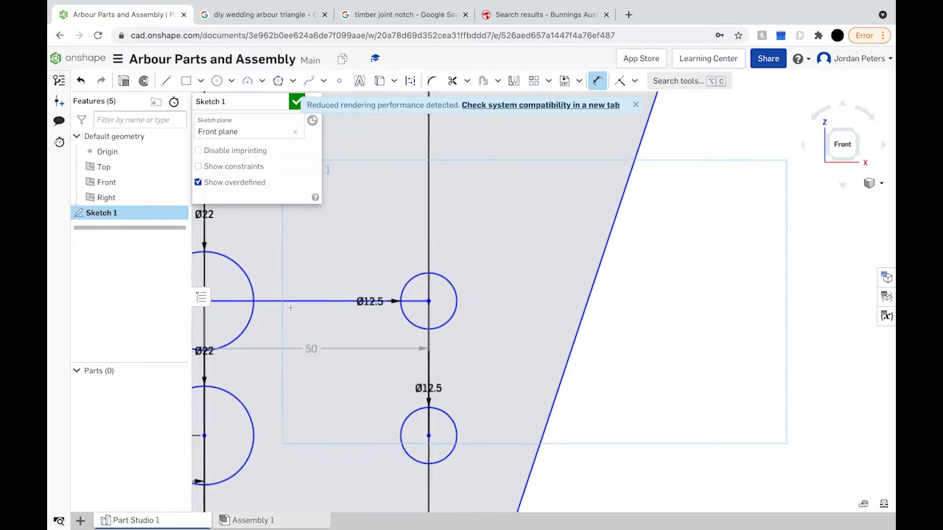
pyautogui.doubleClick(213, 224)
pyautogui.write('12.5')
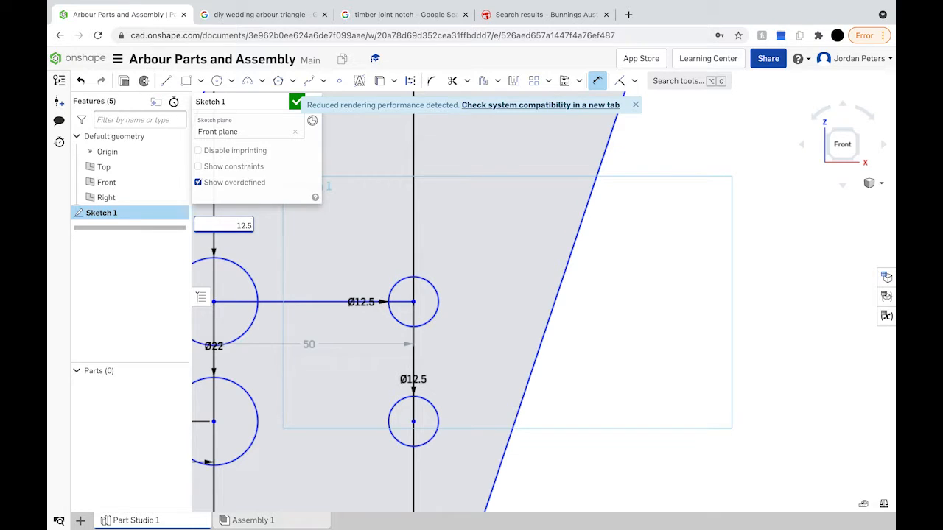
pyautogui.press('Return')
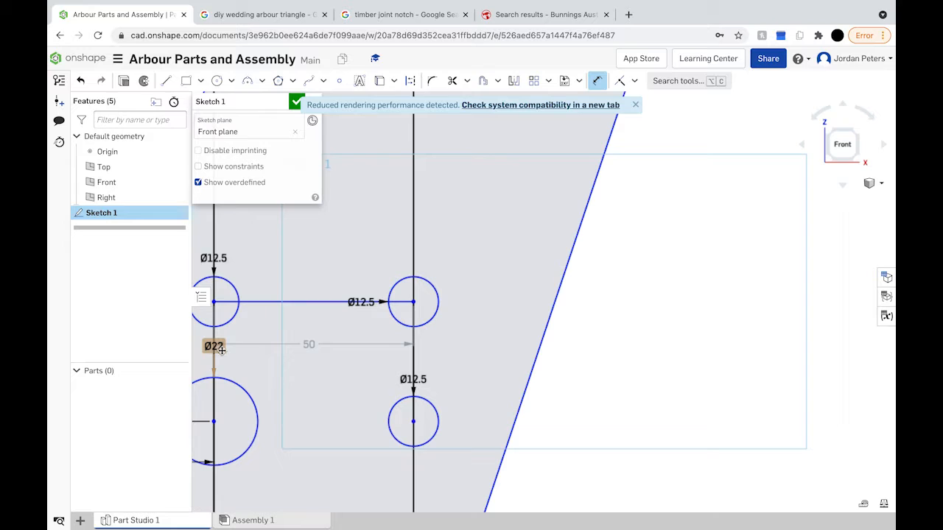
pyautogui.doubleClick(221, 350)
pyautogui.write('12')
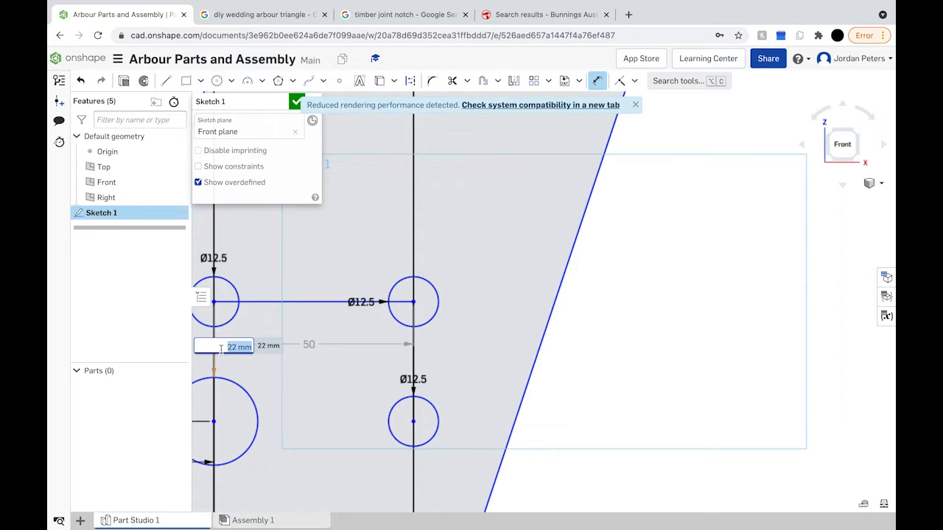
pyautogui.write('.5')
pyautogui.press('Return')
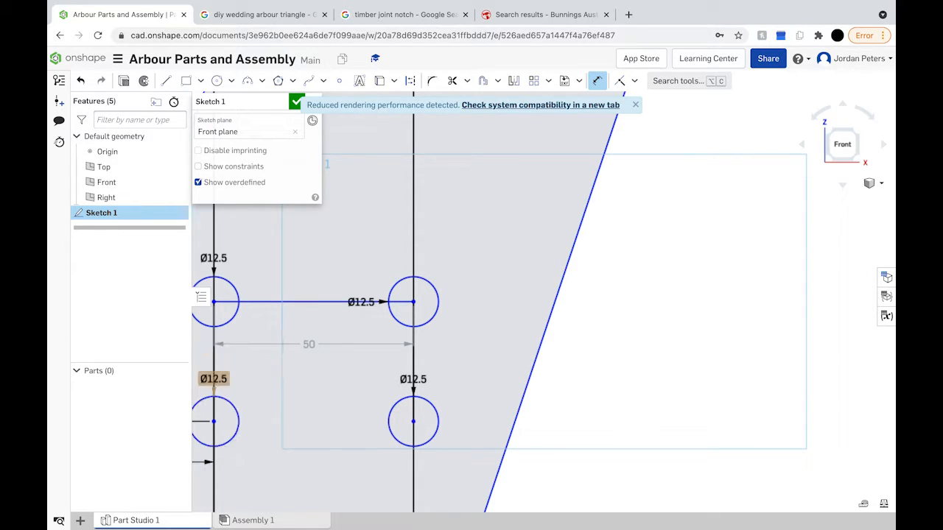
# Trim the two vertical line segments above the upper circles and the horizontal line connecting their upper ends.
pyautogui.scroll(-5, 282, 371)
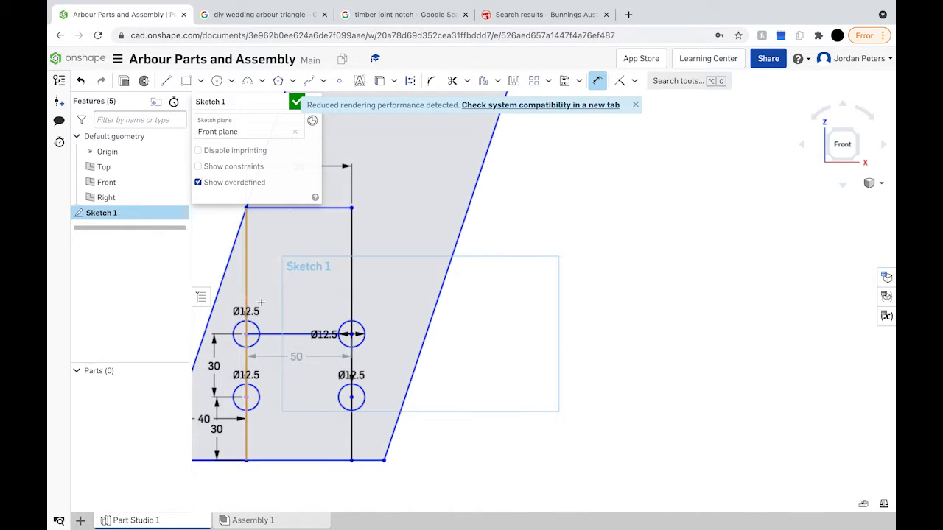
pyautogui.scroll(-1, 328, 346)
pyautogui.scroll(-1, 327, 346)
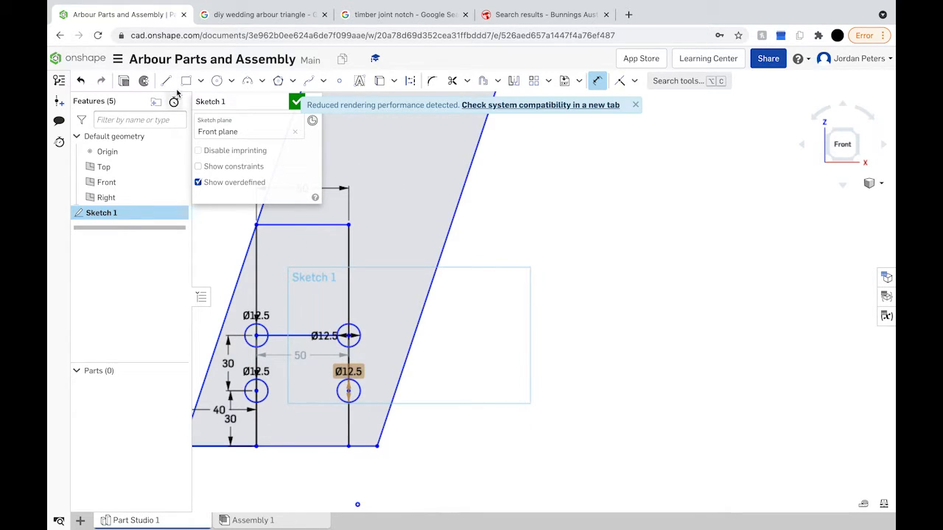
pyautogui.click(453, 80)
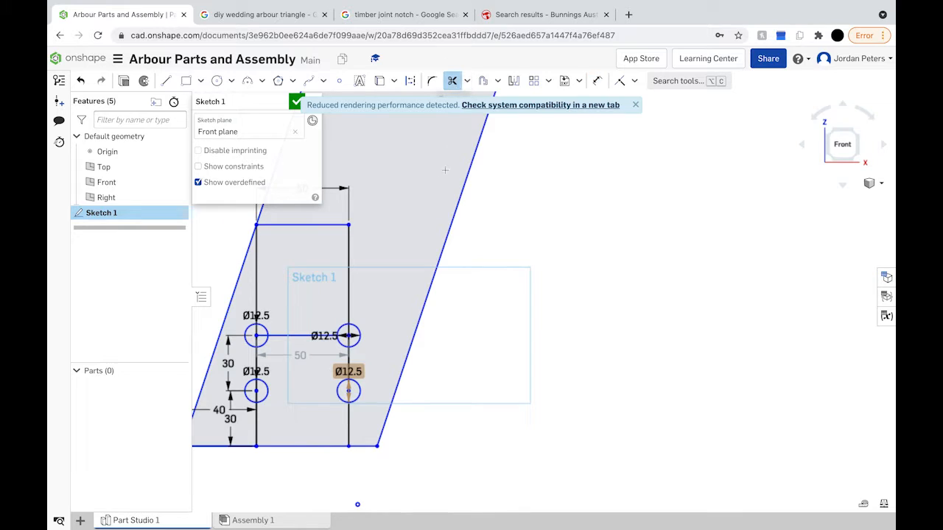
pyautogui.click(348, 249)
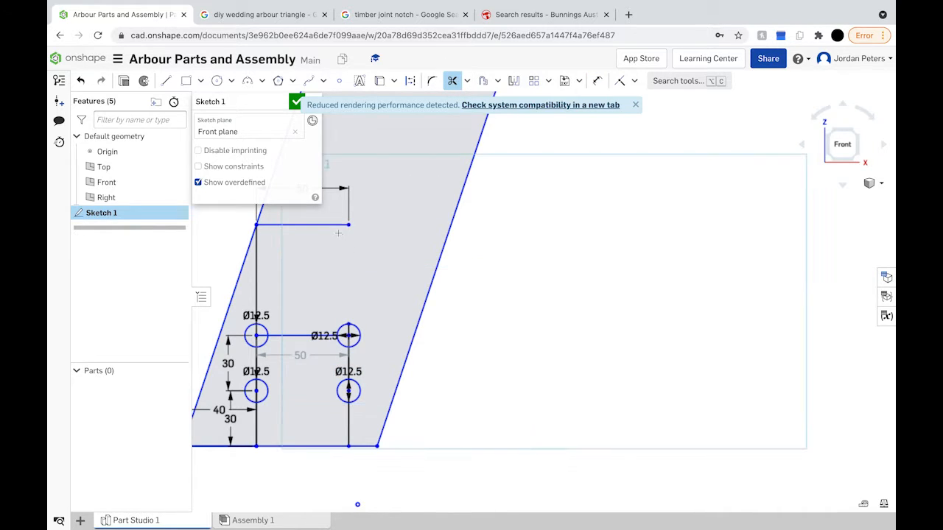
pyautogui.click(302, 225)
pyautogui.click(256, 272)
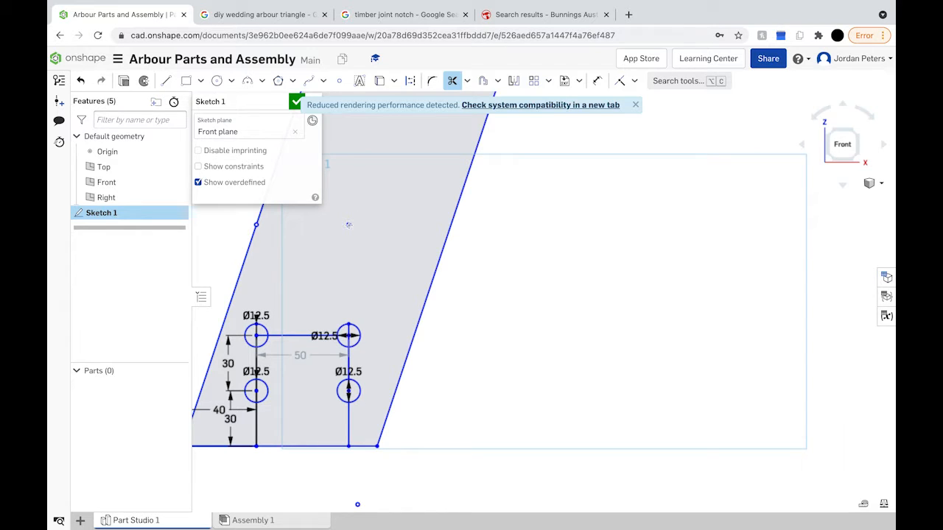
# Trim the construction lines between the four circles and the vertical lines running from the lower circles to the leg's base.
pyautogui.scroll(-1, 350, 358)
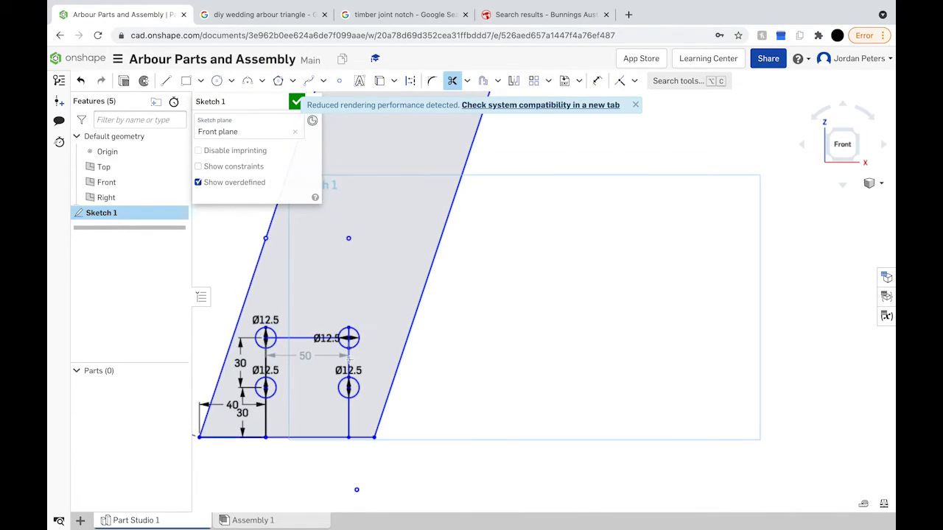
pyautogui.click(348, 420)
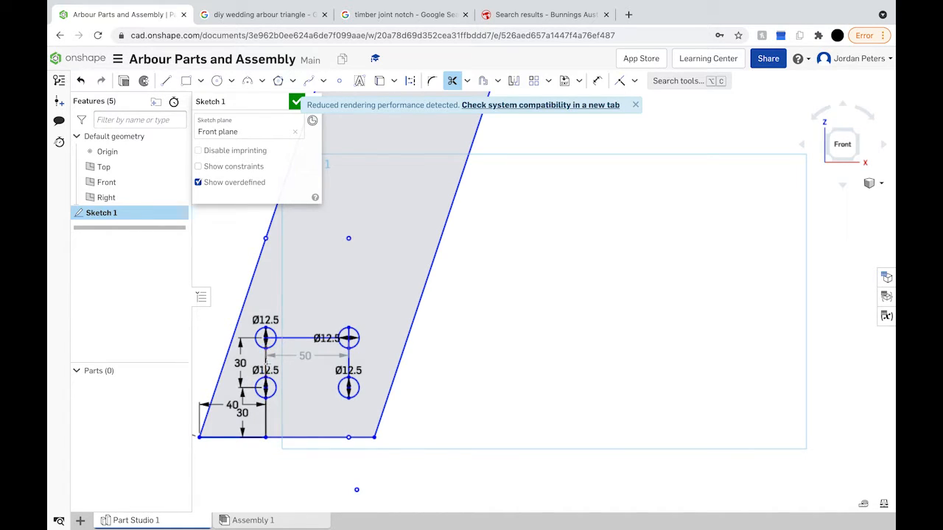
pyautogui.click(304, 338)
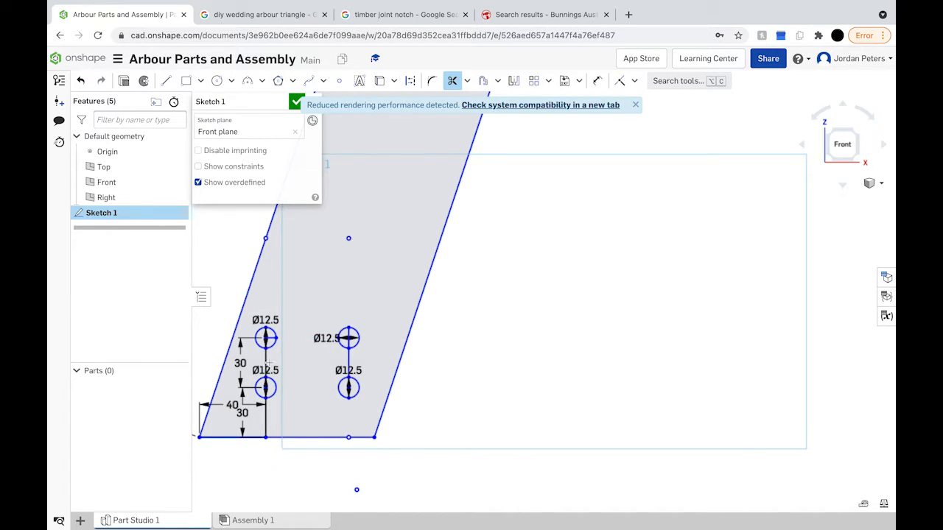
pyautogui.click(265, 363)
pyautogui.click(266, 418)
# Trim the leftover line segments inside the upper-left and lower-left circles.
pyautogui.scroll(2, 265, 395)
pyautogui.scroll(5, 265, 391)
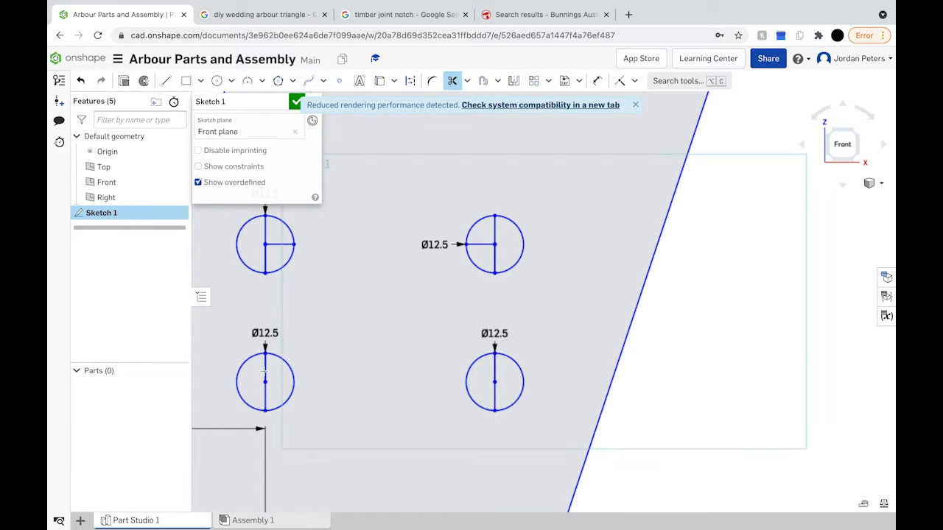
pyautogui.click(266, 394)
pyautogui.click(265, 391)
pyautogui.click(266, 262)
pyautogui.click(265, 230)
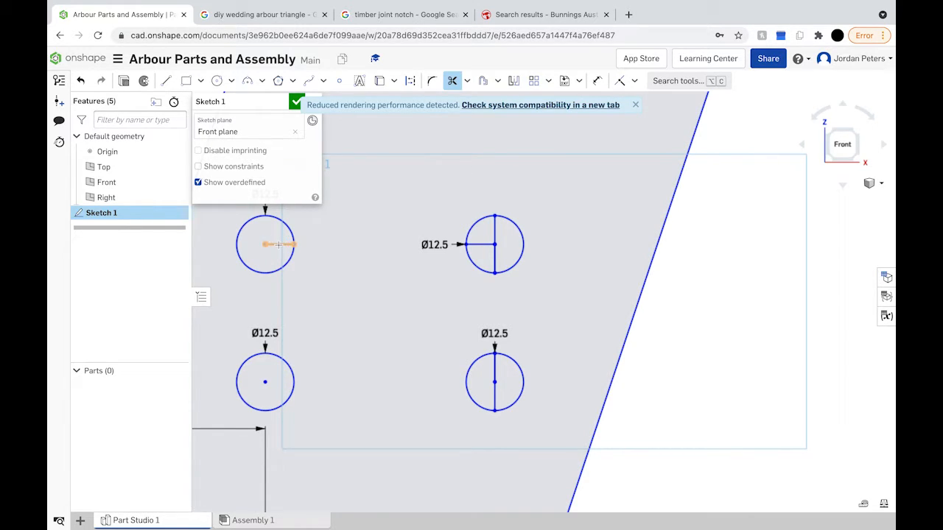
# Trim the leftover line segments inside the upper-right and lower-right circles.
pyautogui.click(479, 244)
pyautogui.click(496, 267)
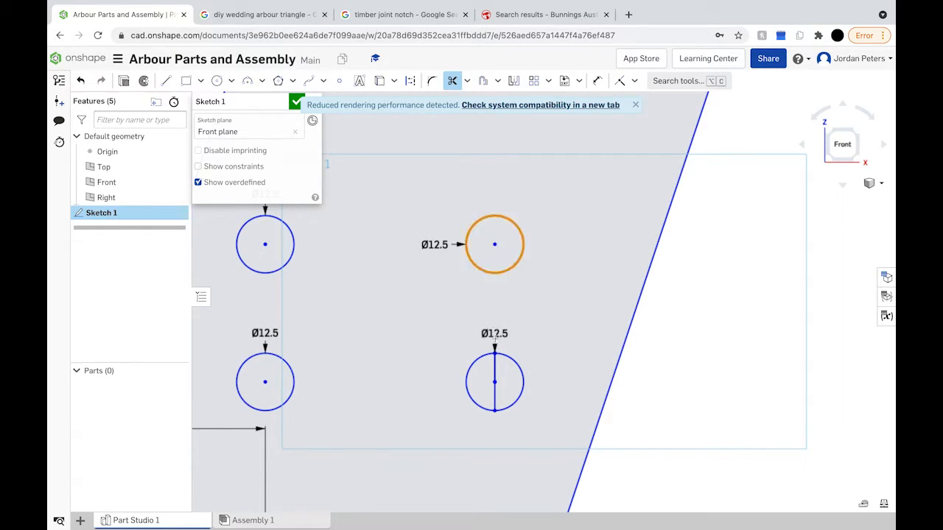
pyautogui.click(495, 367)
pyautogui.click(494, 391)
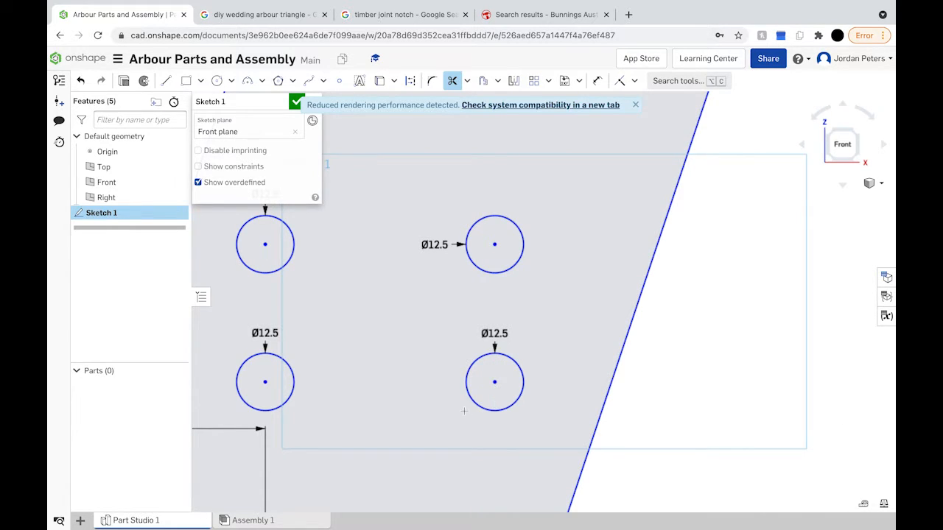
# Trim away the right leg's two long edges and the short lines at its foot.
pyautogui.scroll(-5, 464, 411)
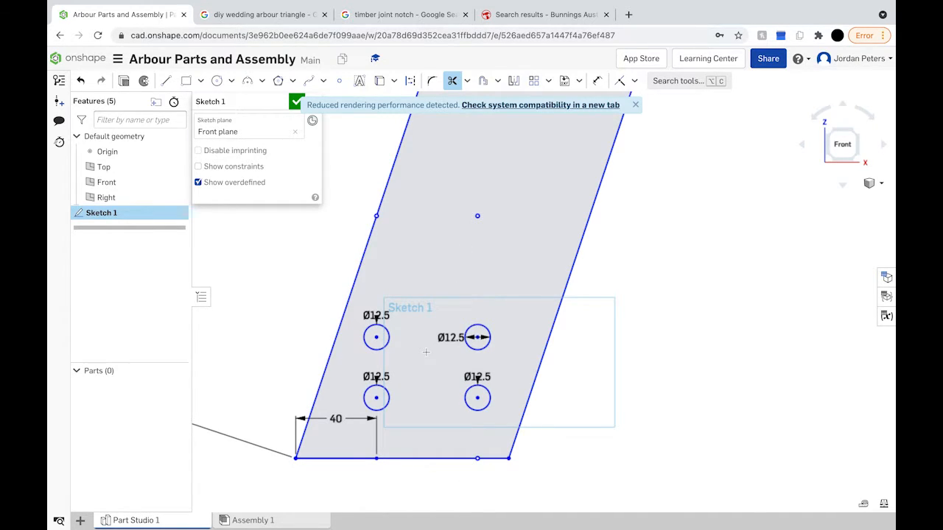
pyautogui.scroll(-4, 426, 352)
pyautogui.scroll(-8, 426, 352)
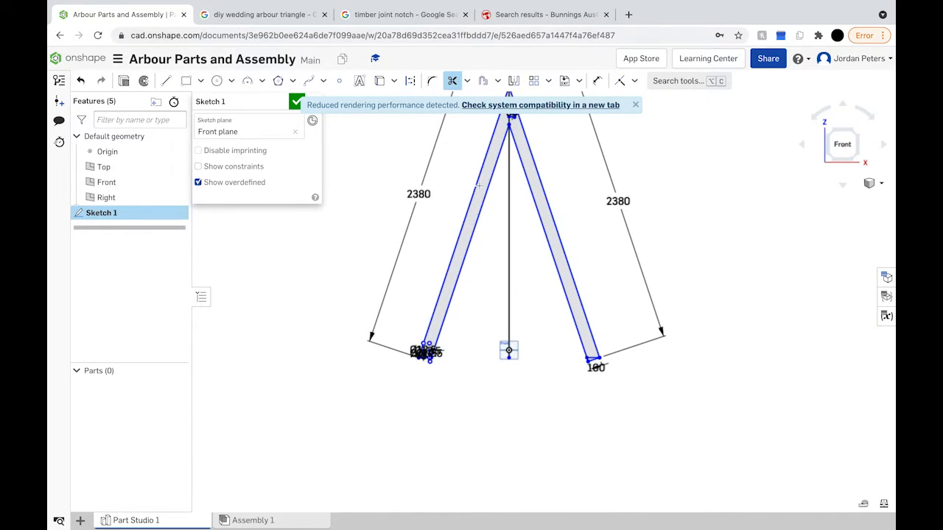
pyautogui.scroll(4, 490, 138)
pyautogui.scroll(3, 490, 138)
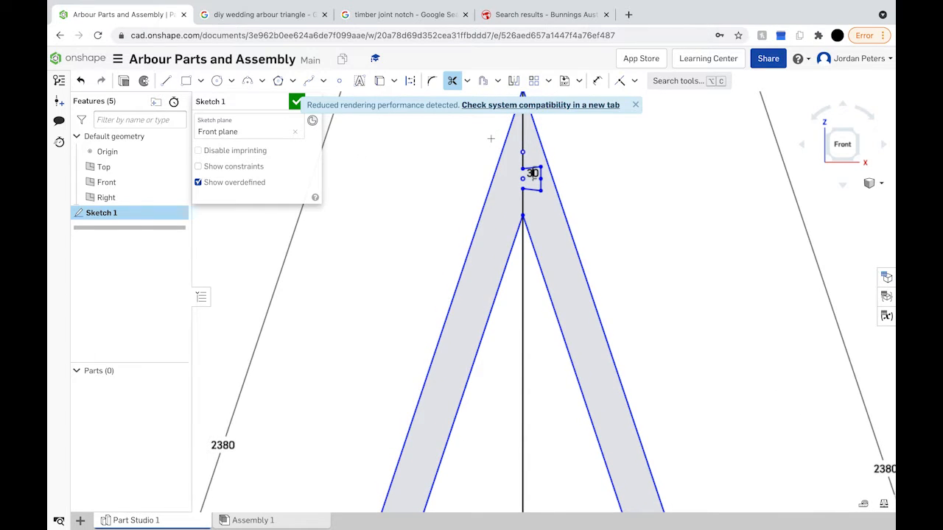
pyautogui.scroll(-5, 561, 191)
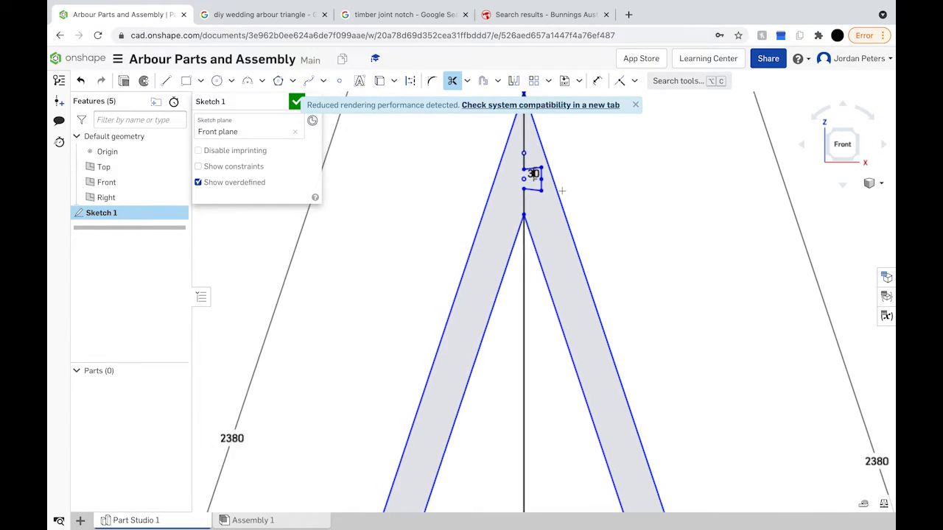
pyautogui.scroll(-1, 562, 191)
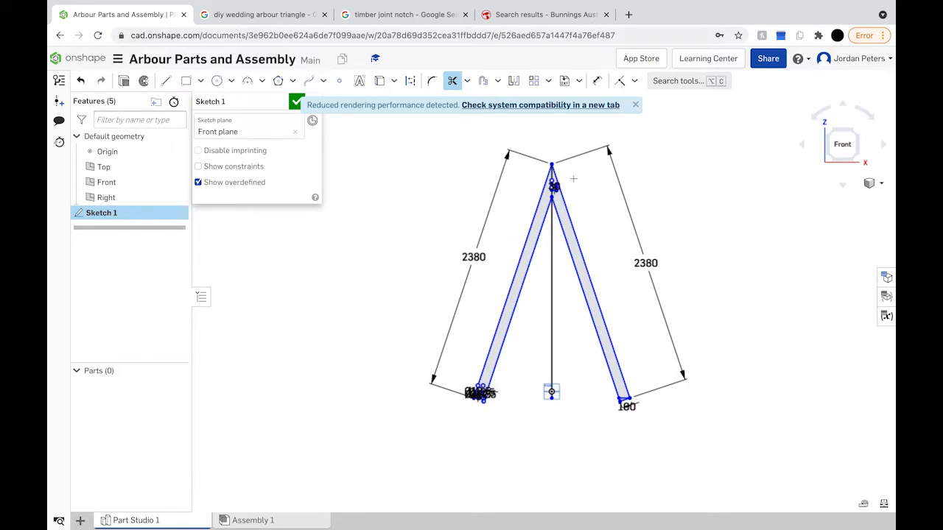
pyautogui.click(843, 146)
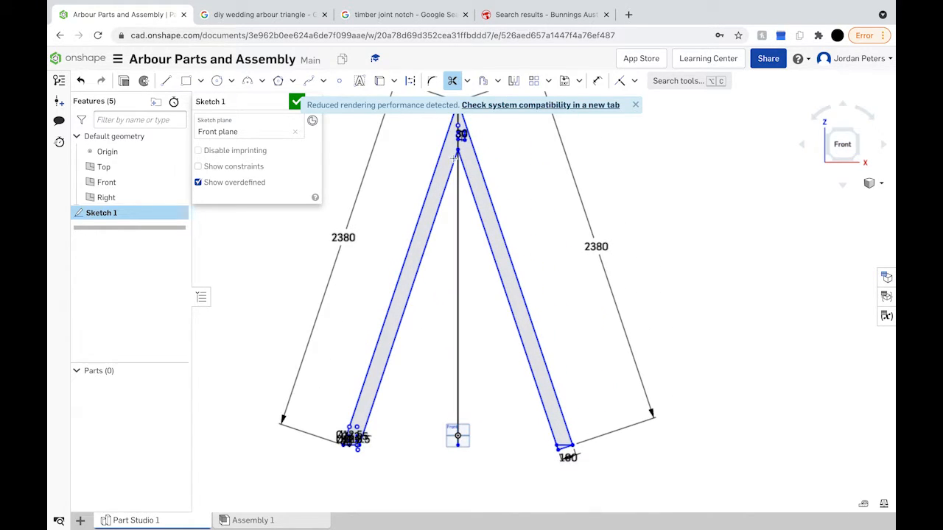
pyautogui.click(483, 184)
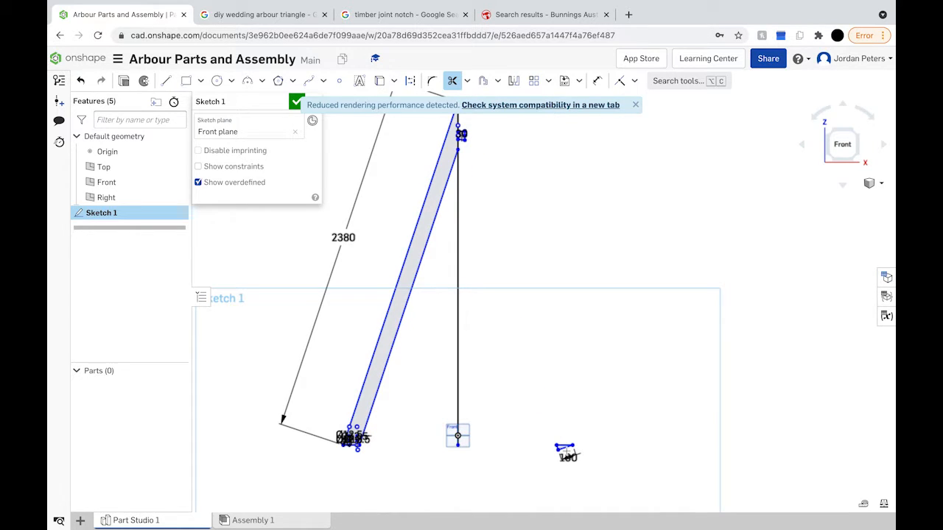
pyautogui.click(566, 447)
pyautogui.click(562, 446)
pyautogui.scroll(-3, 464, 140)
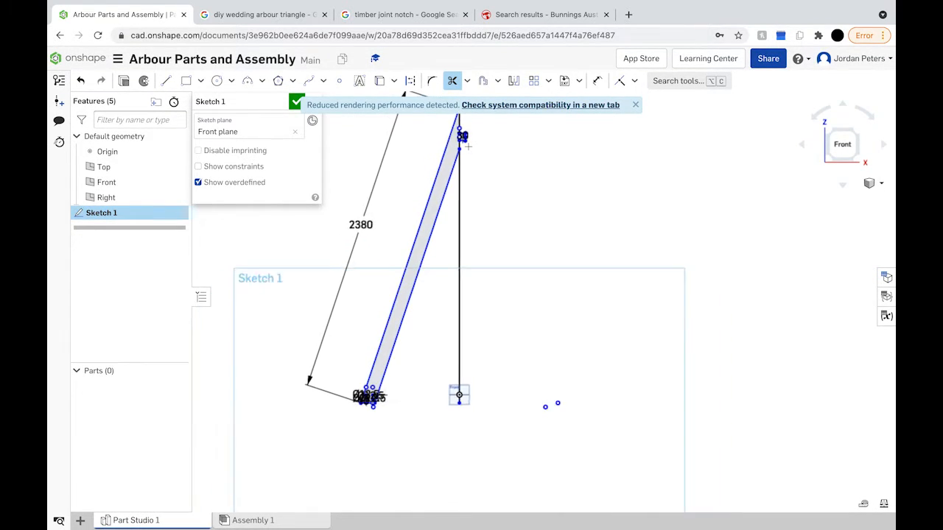
# Trim the vertical centre line below the remaining leg's inner upper corner, down to the origin.
pyautogui.scroll(-2, 468, 146)
pyautogui.scroll(10, 467, 137)
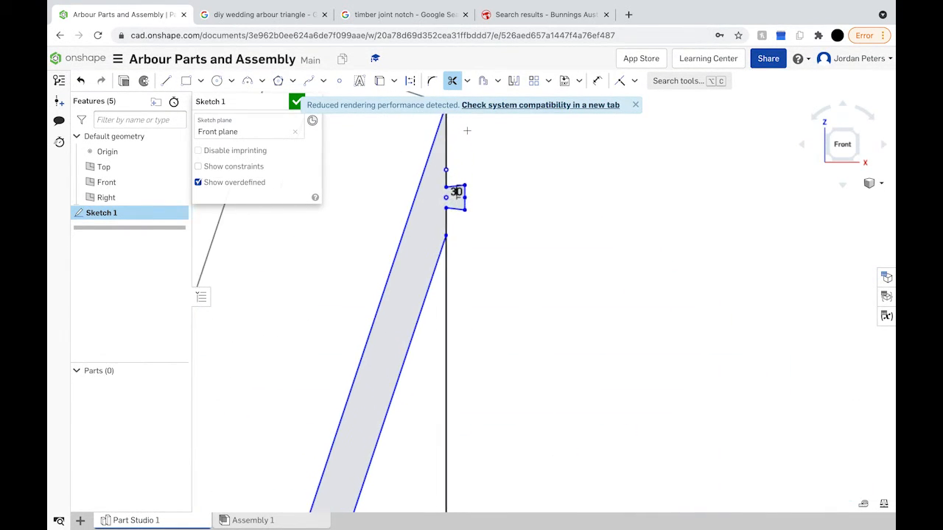
pyautogui.scroll(2, 467, 140)
pyautogui.scroll(-4, 467, 166)
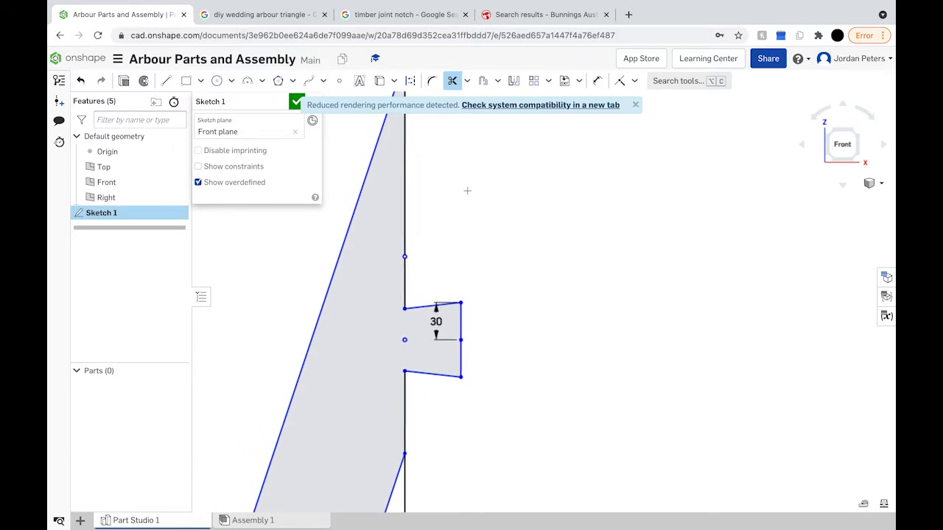
pyautogui.scroll(-3, 405, 433)
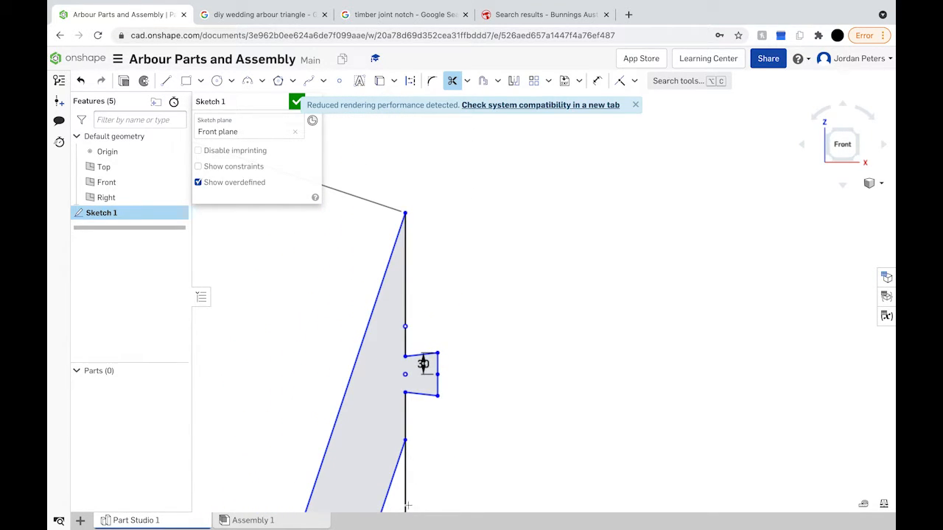
pyautogui.scroll(-5, 405, 498)
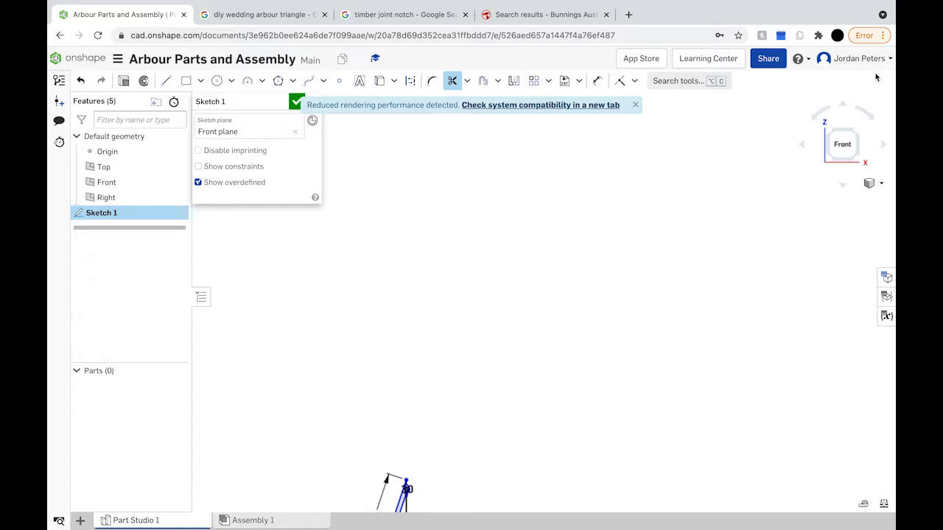
pyautogui.click(839, 144)
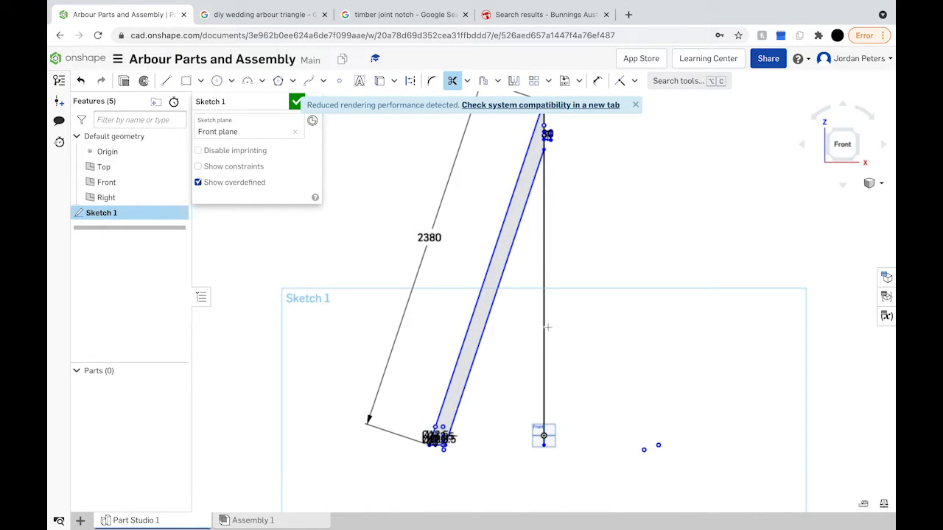
pyautogui.click(547, 326)
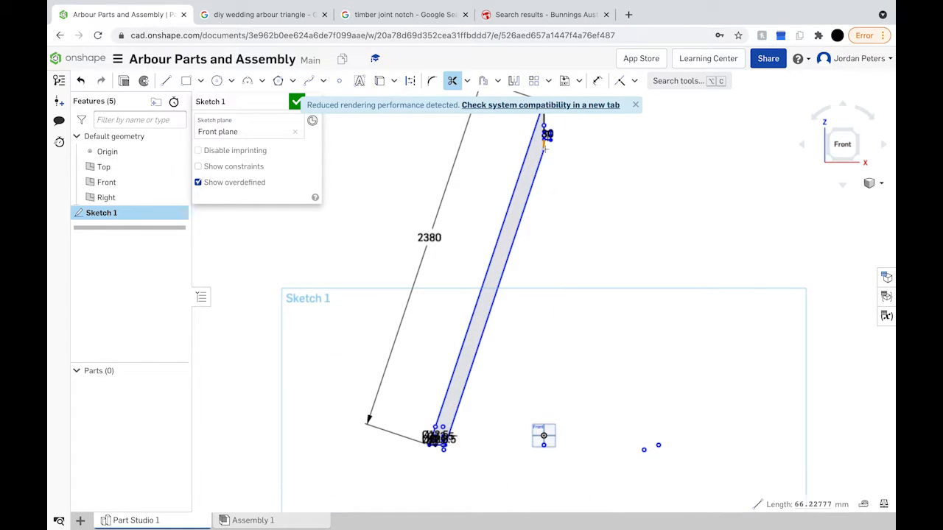
# Trim the short leftover line overlapping the bottom edge between the leg's left corner and the left hole column.
pyautogui.scroll(10, 553, 466)
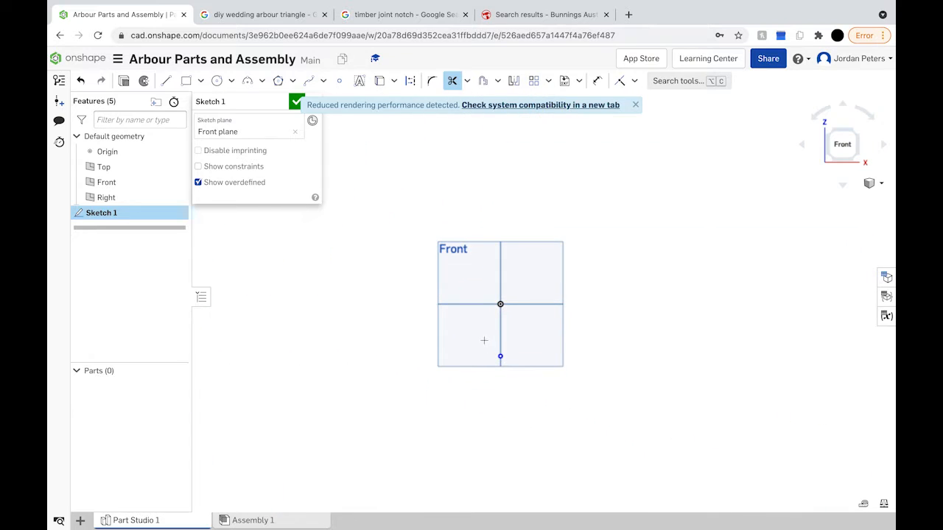
pyautogui.scroll(8, 498, 361)
pyautogui.scroll(-10, 514, 347)
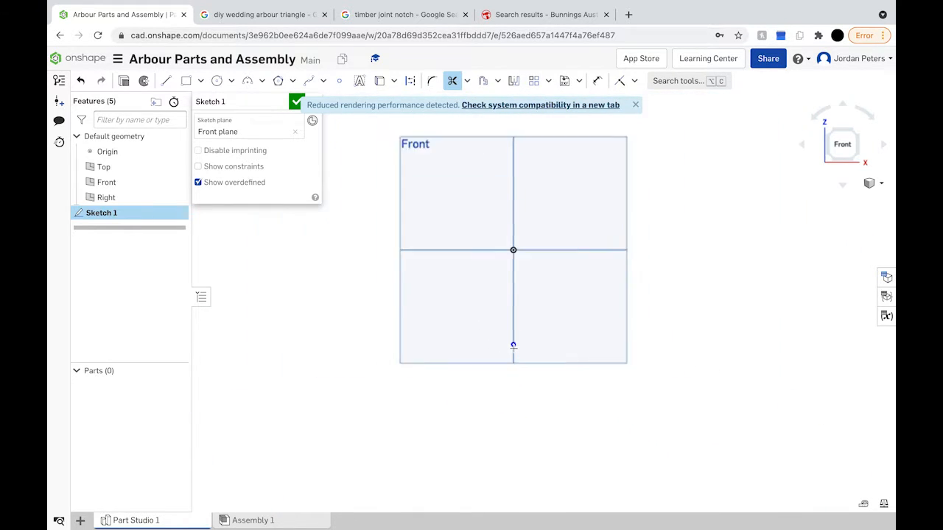
pyautogui.scroll(8, 451, 344)
pyautogui.scroll(-6, 451, 343)
pyautogui.scroll(-3, 451, 343)
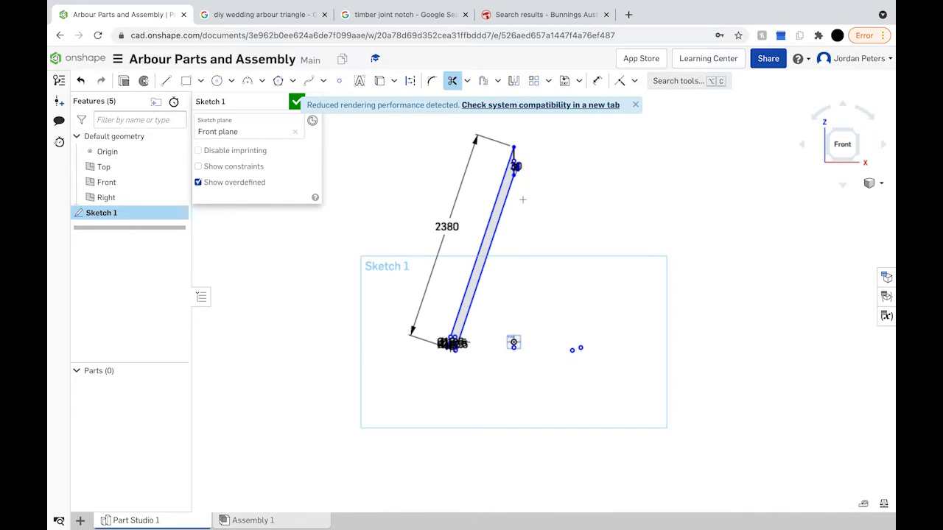
pyautogui.scroll(10, 442, 370)
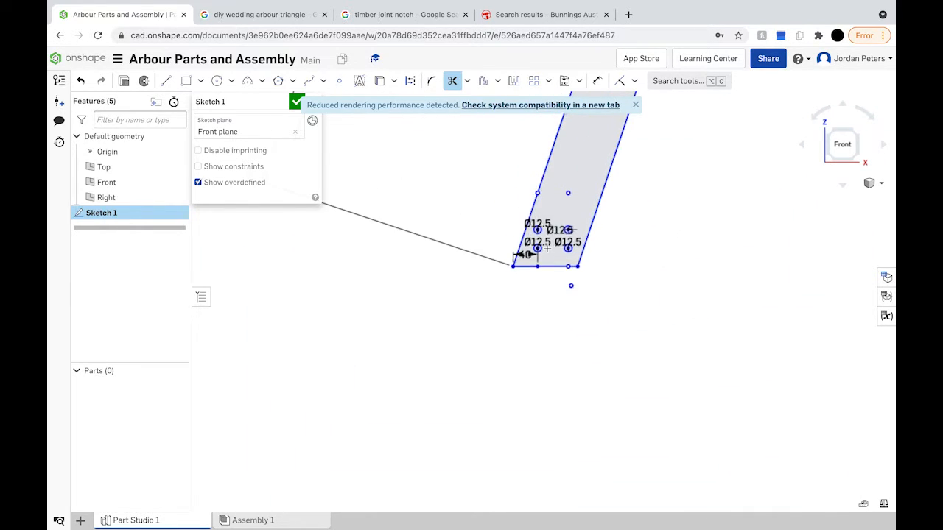
pyautogui.scroll(1, 543, 261)
pyautogui.click(477, 327)
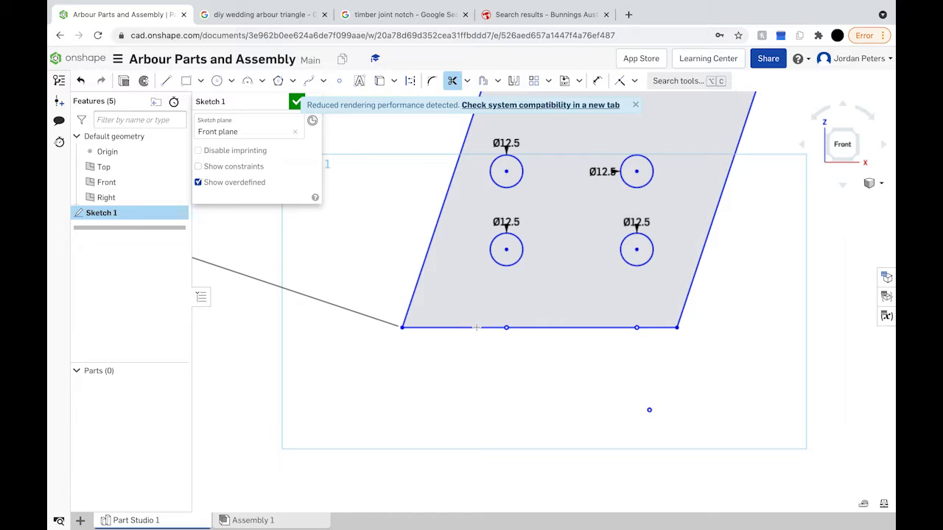
# Try trimming the segments of the leg's bottom edge, and undo those trims.
pyautogui.click(655, 327)
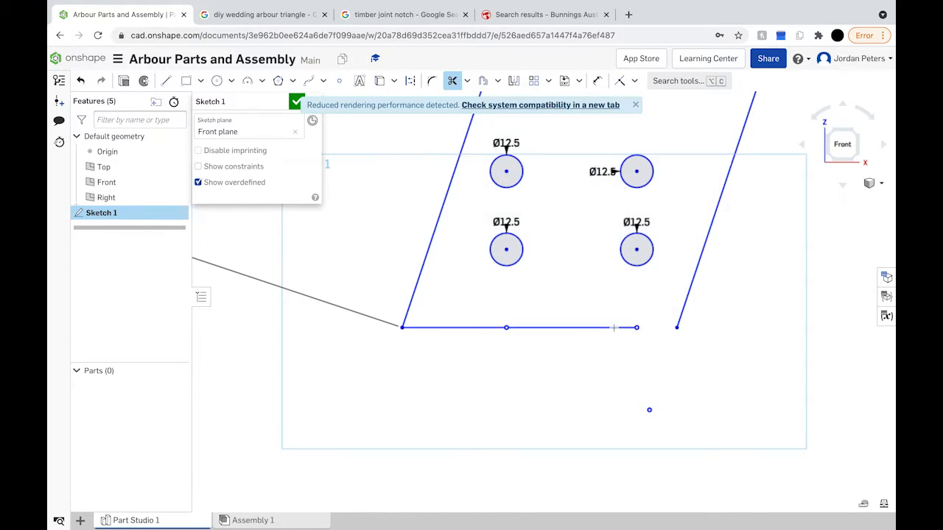
pyautogui.click(614, 328)
pyautogui.click(492, 330)
pyautogui.press('Escape')
pyautogui.hotkey('ctrl', 'z')
pyautogui.hotkey('ctrl', 'z')
pyautogui.hotkey('ctrl', 'z')
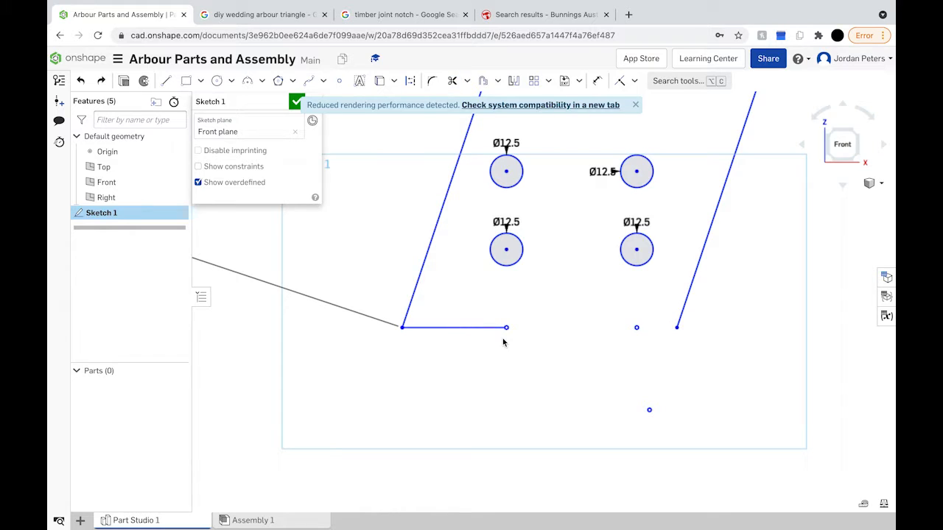
# Examine the leg outline from the dowel holes at the base up to the dovetail tenon near the apex.
pyautogui.scroll(-10, 504, 342)
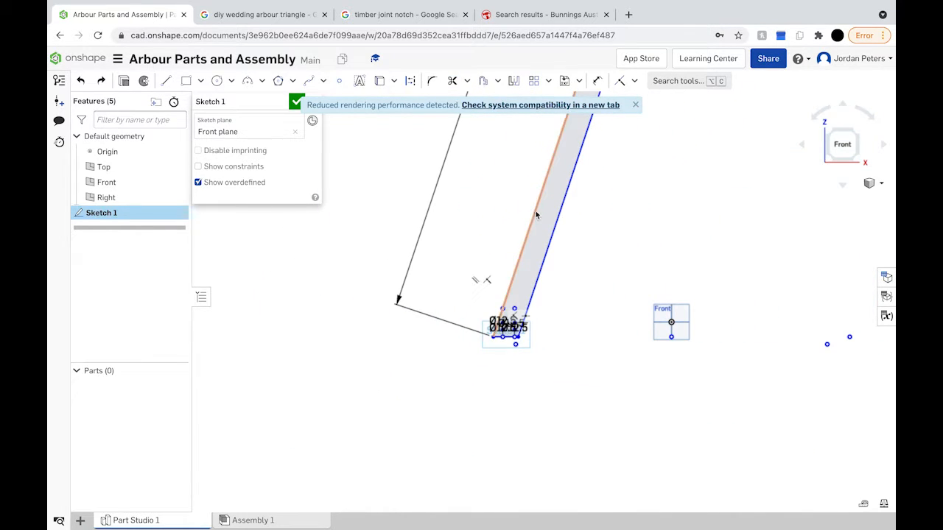
pyautogui.scroll(5, 506, 302)
pyautogui.scroll(-8, 479, 438)
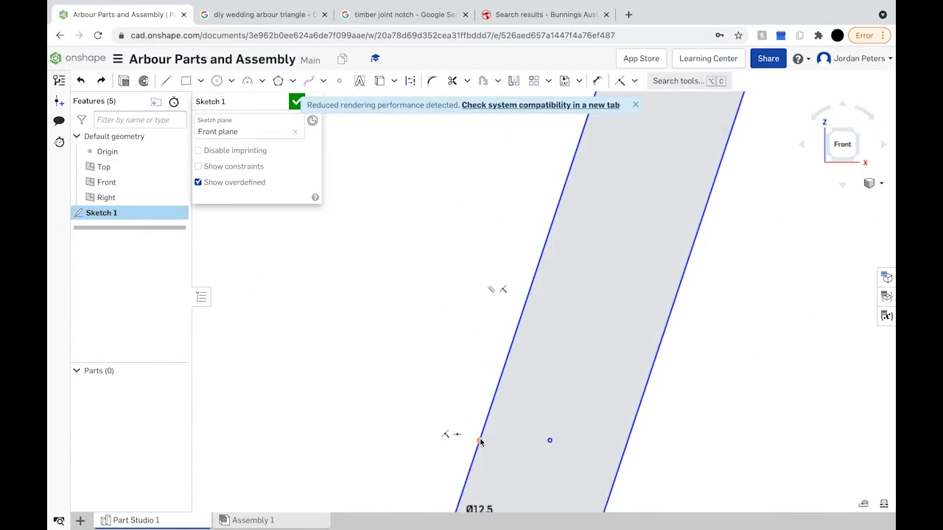
pyautogui.scroll(-4, 479, 442)
pyautogui.scroll(8, 507, 384)
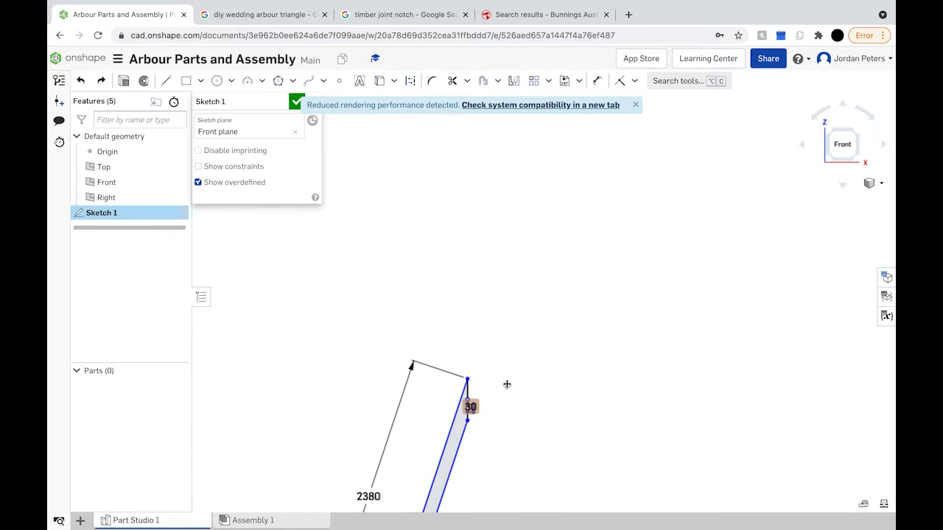
pyautogui.scroll(6, 507, 383)
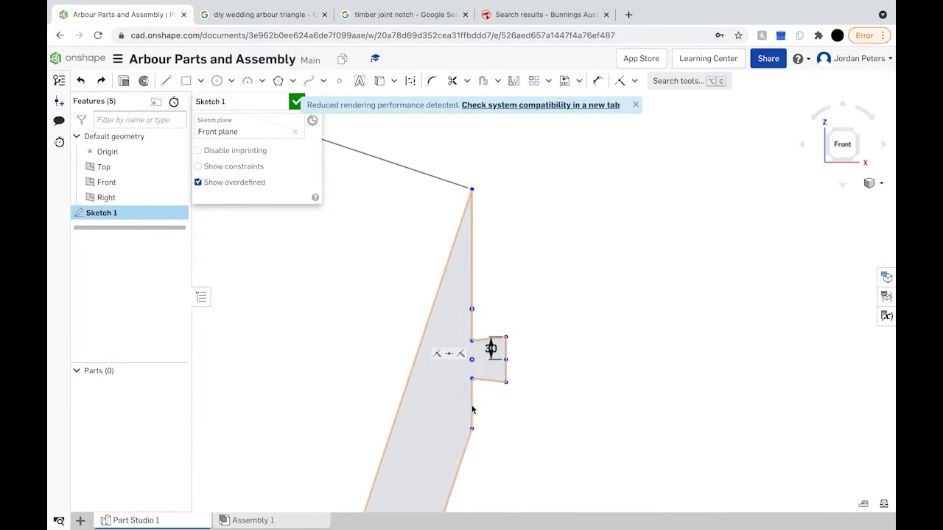
pyautogui.scroll(4, 475, 408)
pyautogui.scroll(-3, 475, 408)
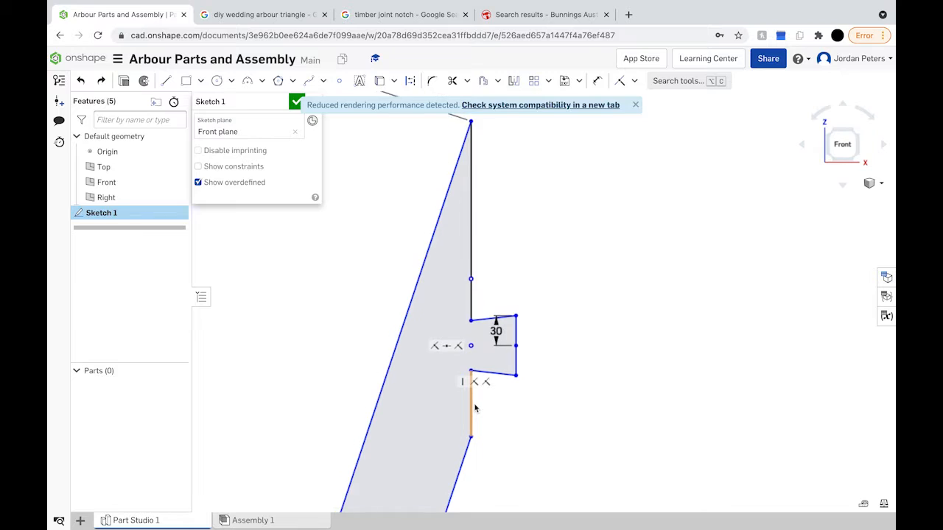
# Finish the sketch of the leg profile.
pyautogui.click(295, 104)
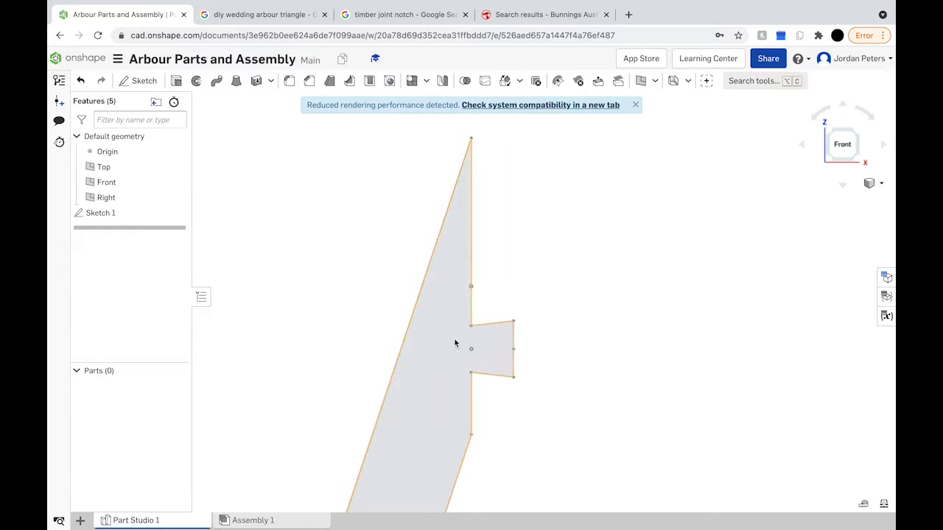
pyautogui.scroll(-10, 456, 352)
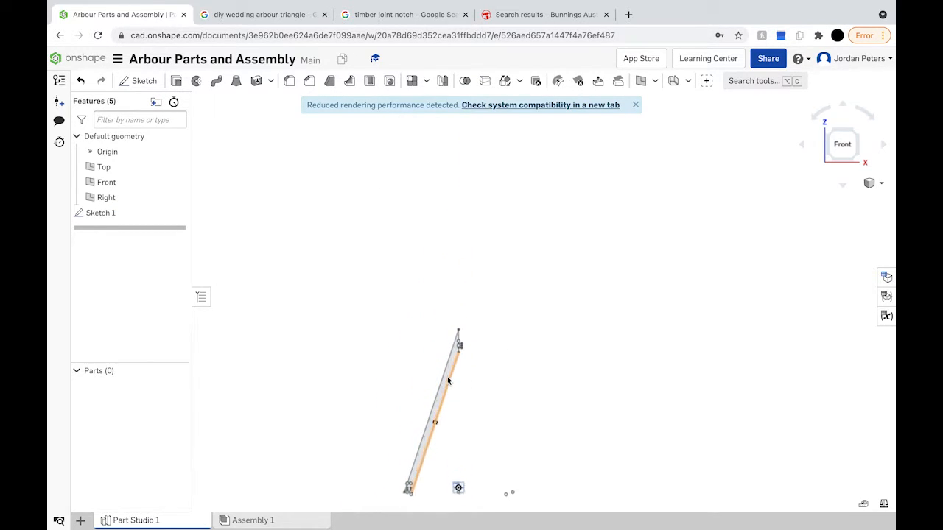
# Extrude the closed leg profile 50 mm as a new solid part.
pyautogui.scroll(5, 447, 376)
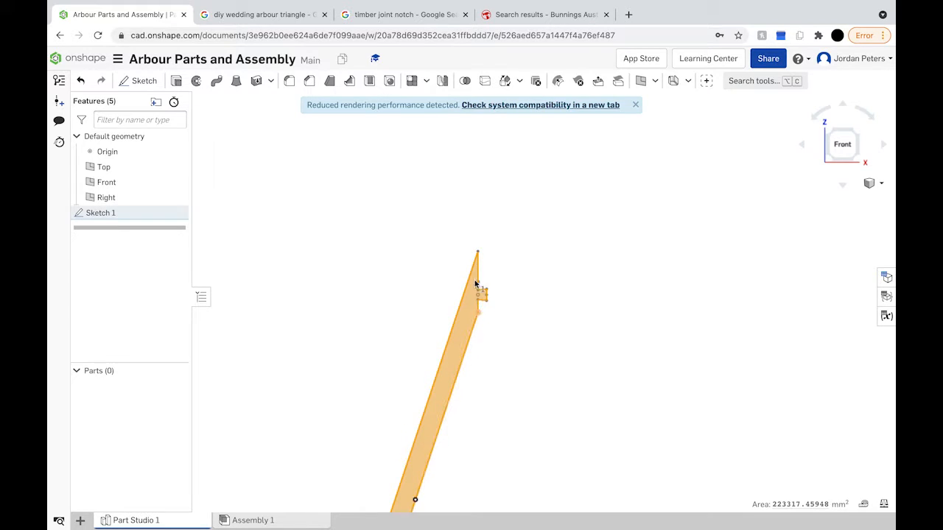
pyautogui.click(183, 81)
pyautogui.moveTo(494, 361); pyautogui.dragTo(447, 358, button='right')
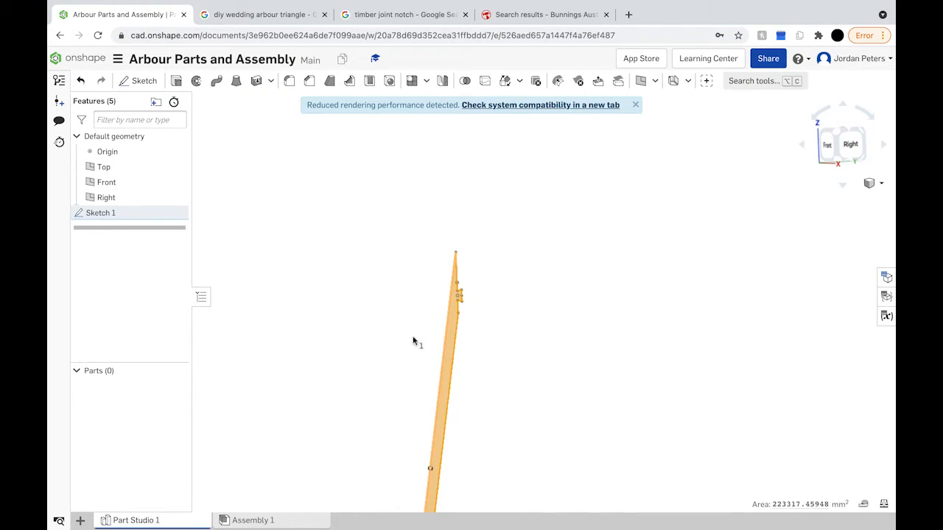
pyautogui.click(831, 150)
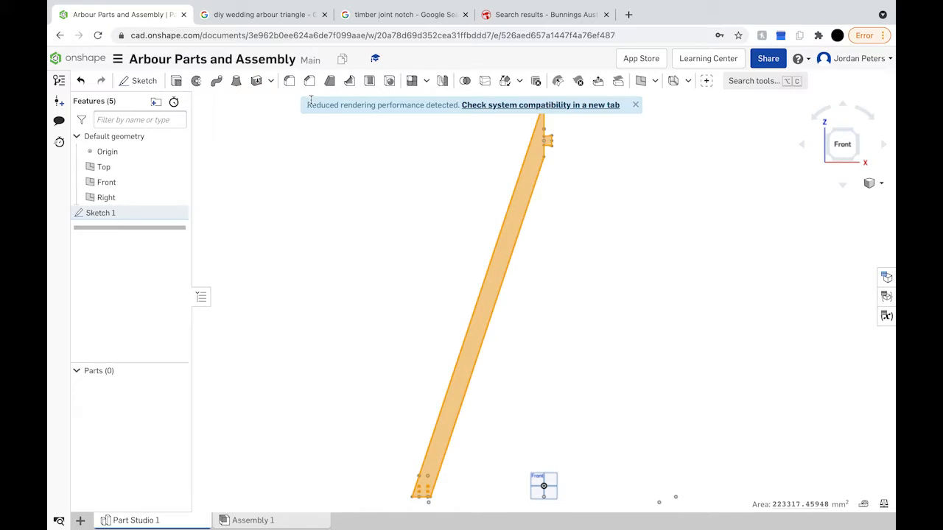
pyautogui.click(177, 82)
pyautogui.click(287, 197)
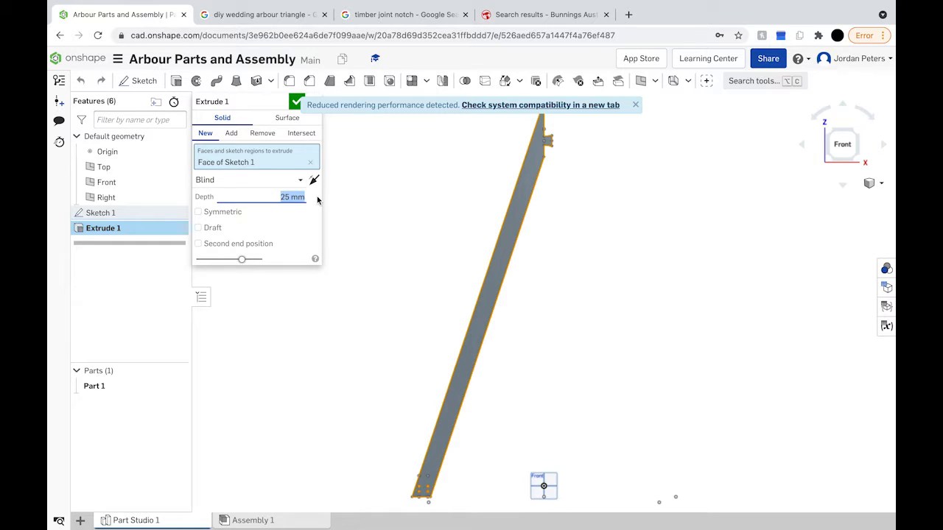
pyautogui.write('50')
pyautogui.press('Return')
pyautogui.moveTo(499, 219); pyautogui.dragTo(435, 236, button='right')
pyautogui.scroll(3, 468, 153)
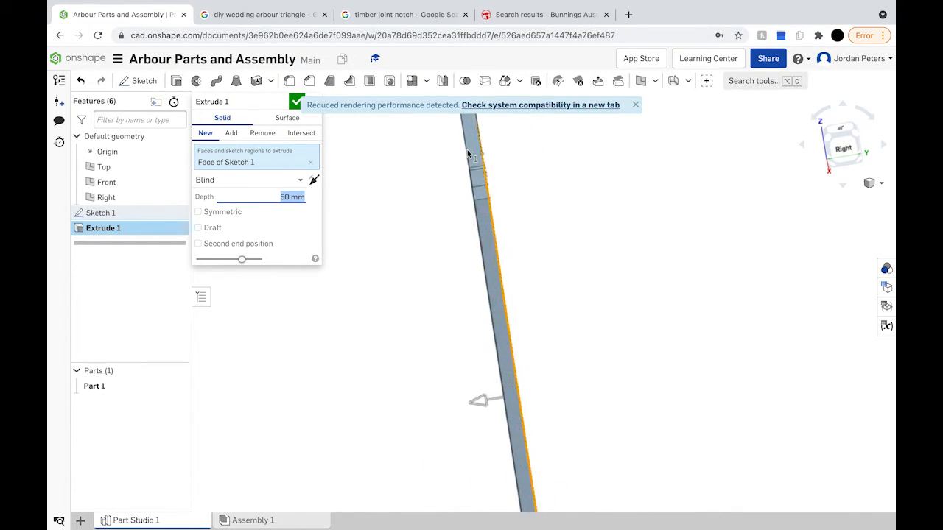
pyautogui.moveTo(468, 153); pyautogui.dragTo(518, 164, button='right')
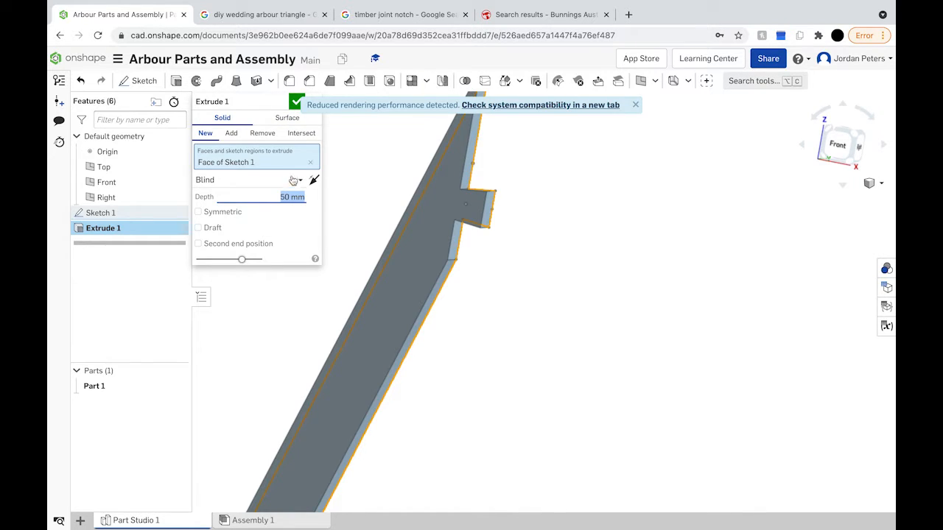
pyautogui.click(296, 105)
# Start a sketch on the Front plane, viewed face-on.
pyautogui.scroll(4, 430, 235)
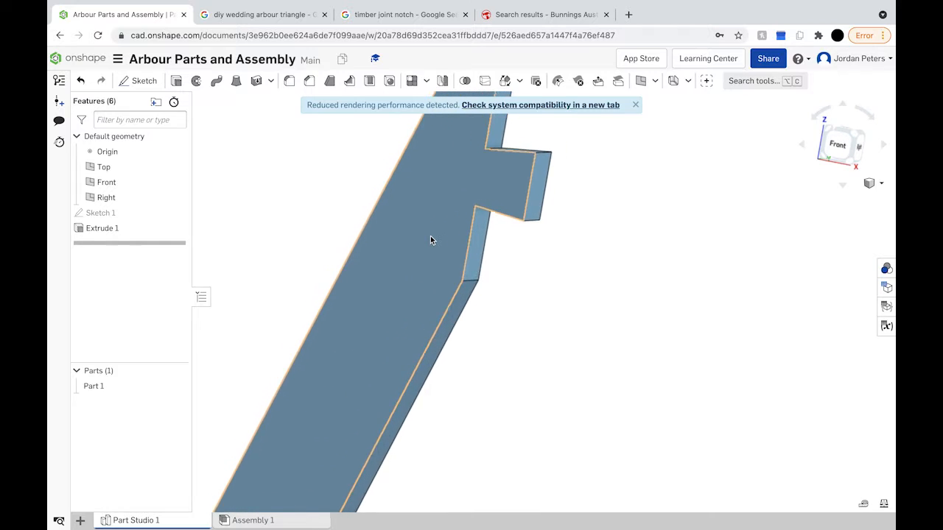
pyautogui.scroll(-7, 430, 235)
pyautogui.moveTo(431, 239); pyautogui.dragTo(452, 283, button='right')
pyautogui.click(861, 144)
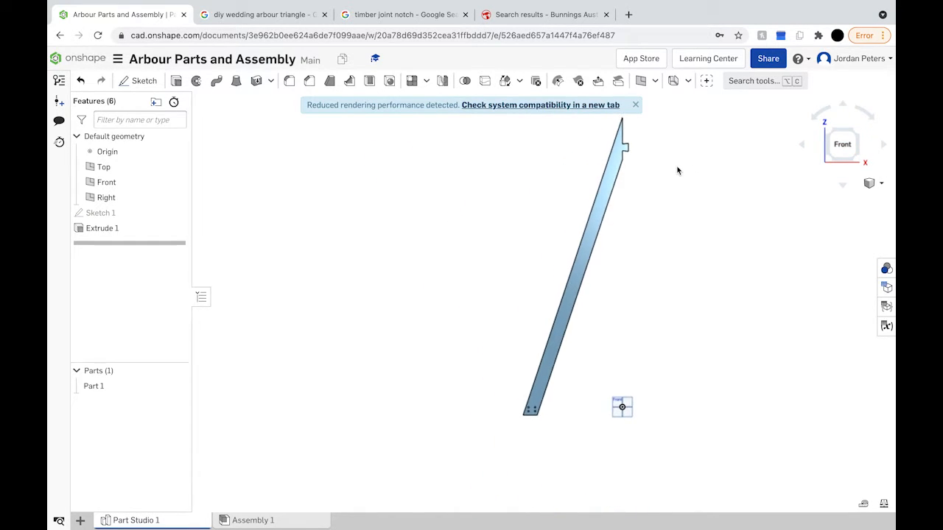
pyautogui.scroll(2, 676, 171)
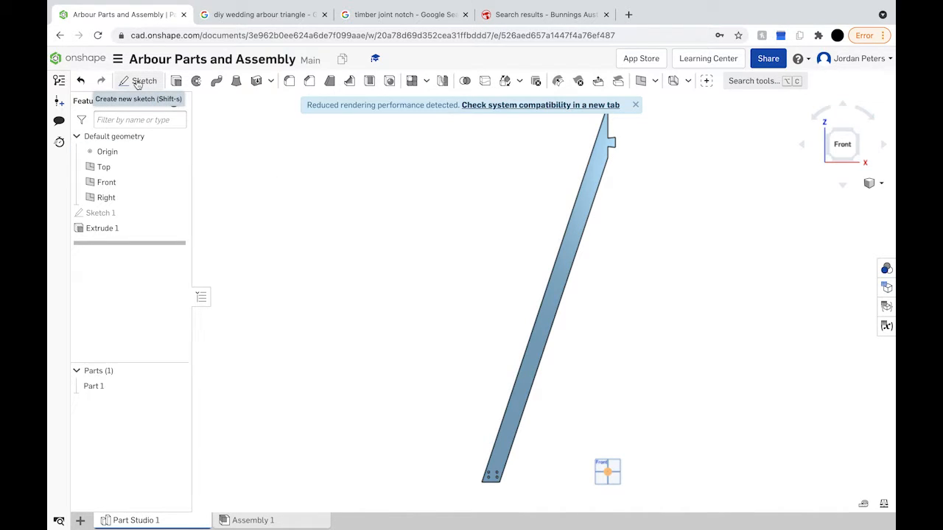
pyautogui.click(599, 463)
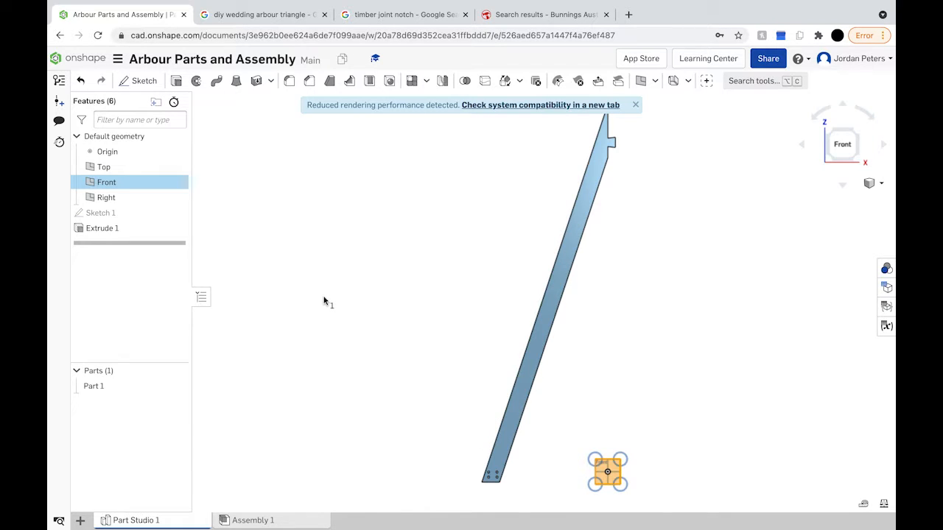
pyautogui.click(138, 81)
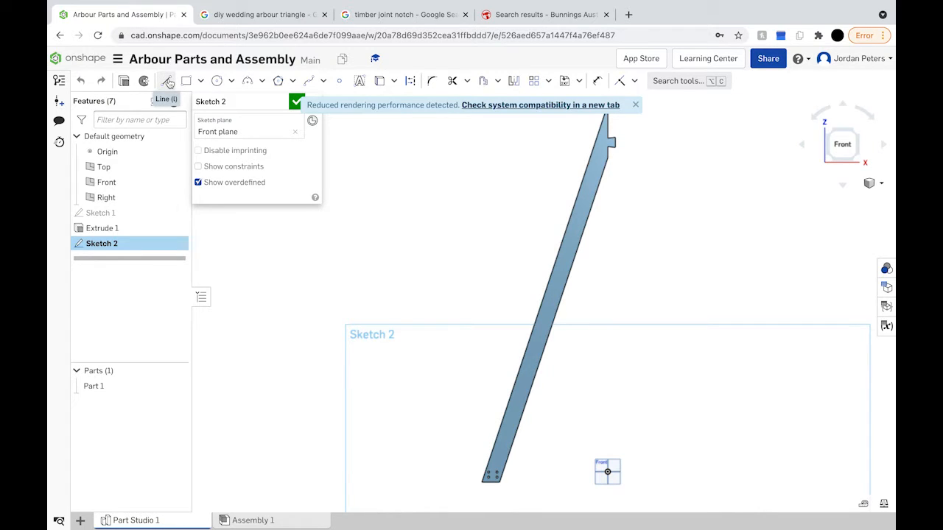
# Draw a vertical line about 2245 mm long from the leg's apex down through the origin to just below it.
pyautogui.click(168, 81)
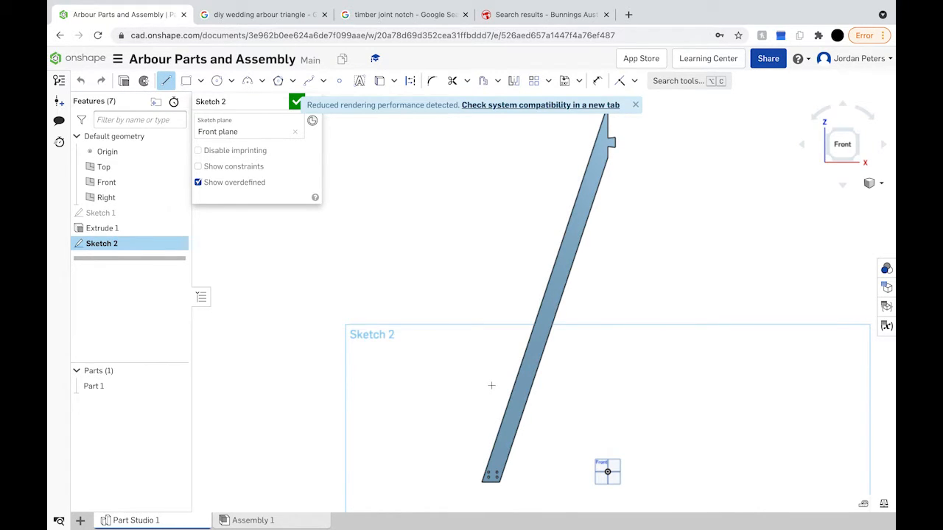
pyautogui.scroll(5, 606, 485)
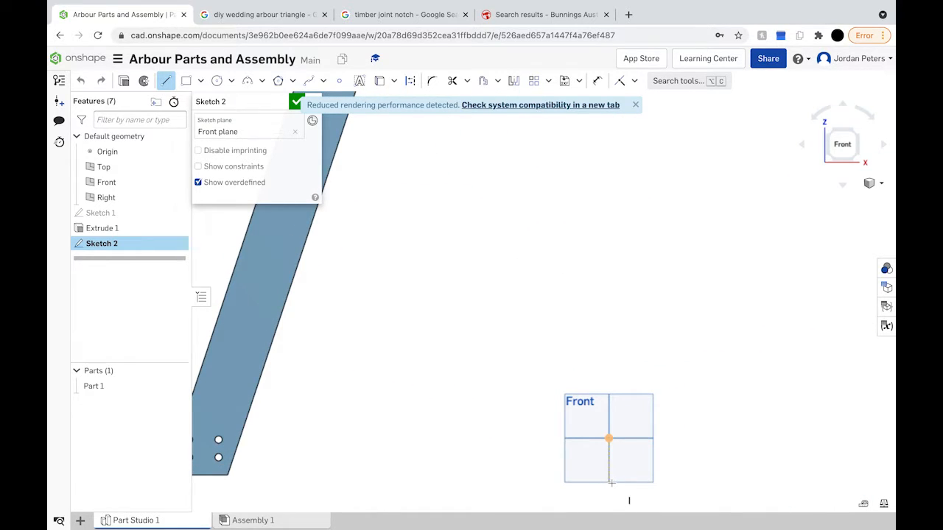
pyautogui.scroll(5, 611, 483)
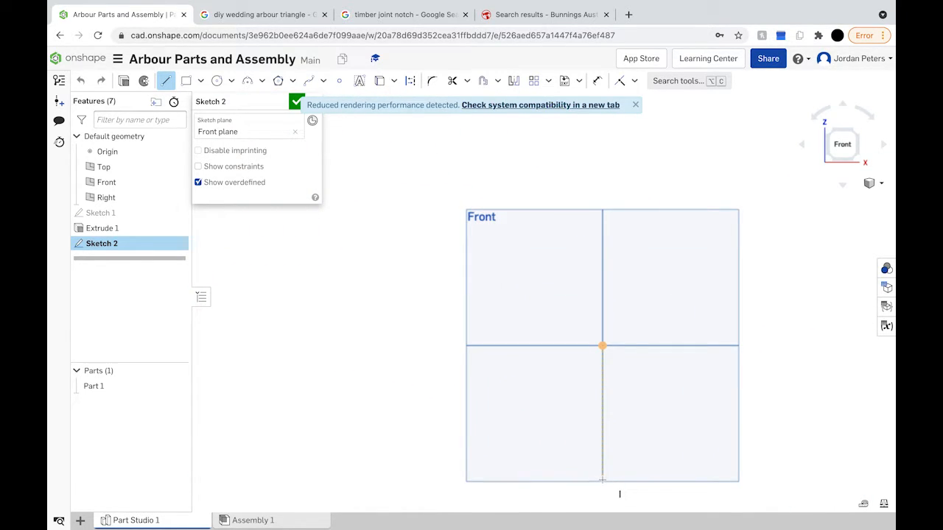
pyautogui.scroll(-10, 619, 498)
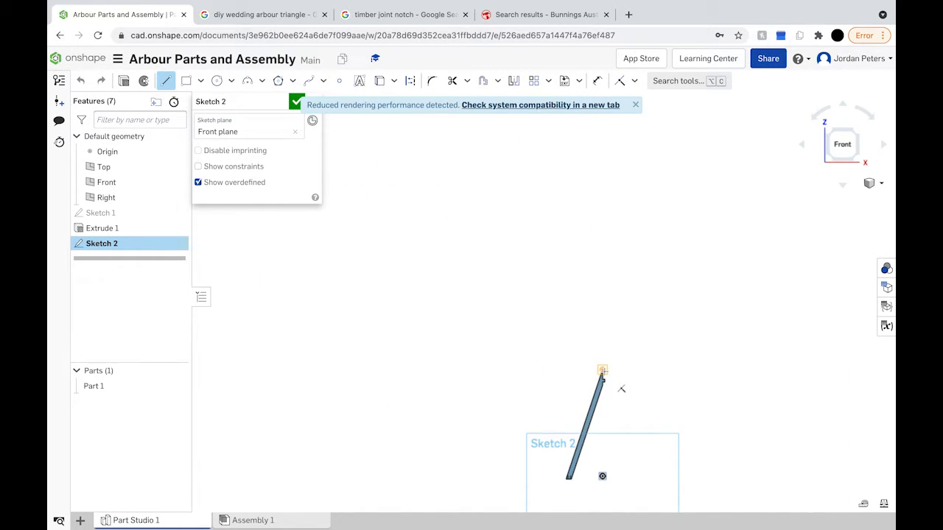
pyautogui.scroll(5, 603, 374)
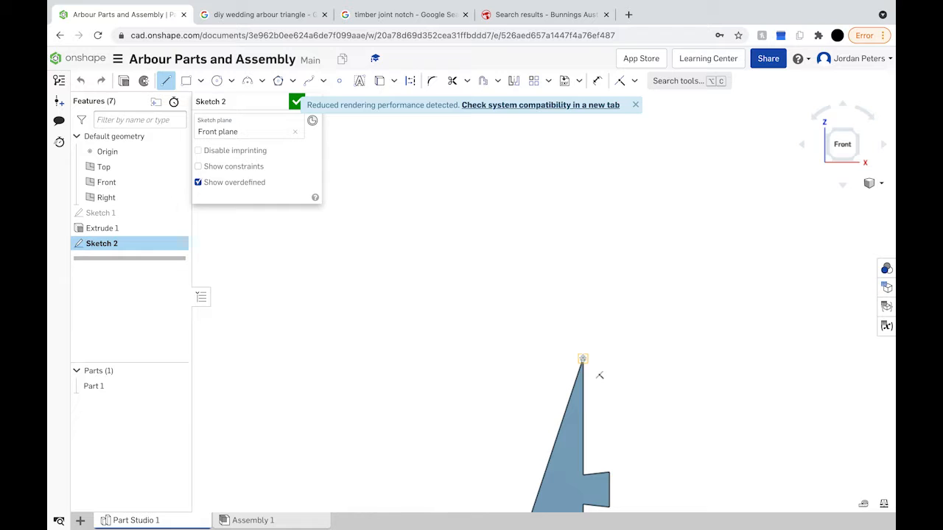
pyautogui.scroll(-5, 600, 375)
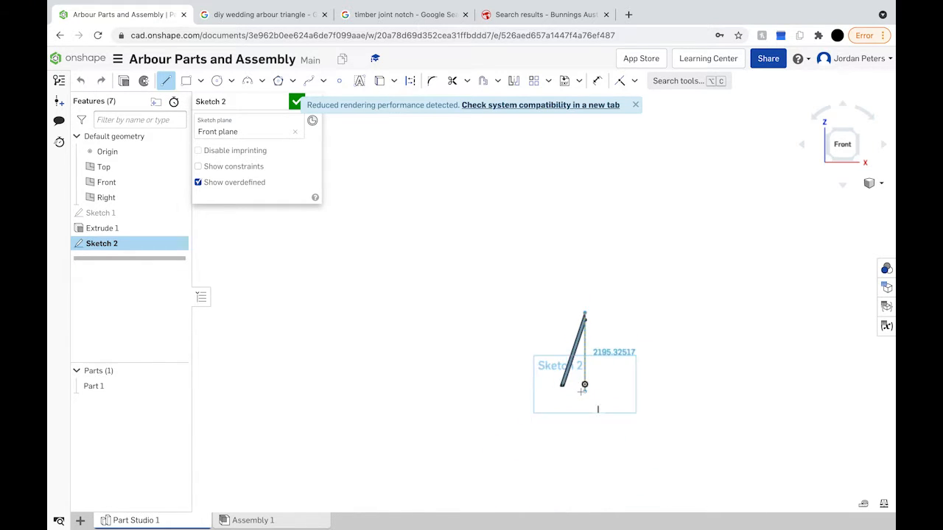
pyautogui.scroll(5, 581, 391)
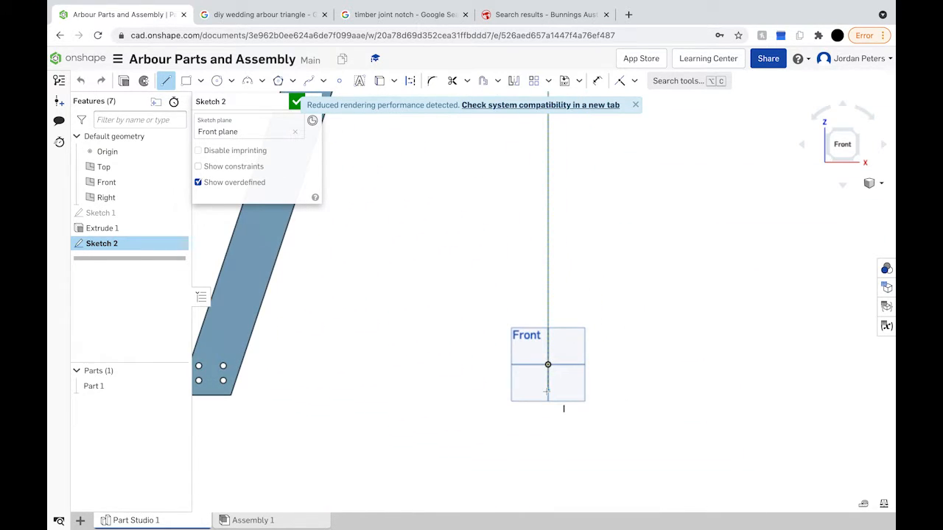
pyautogui.scroll(4, 547, 392)
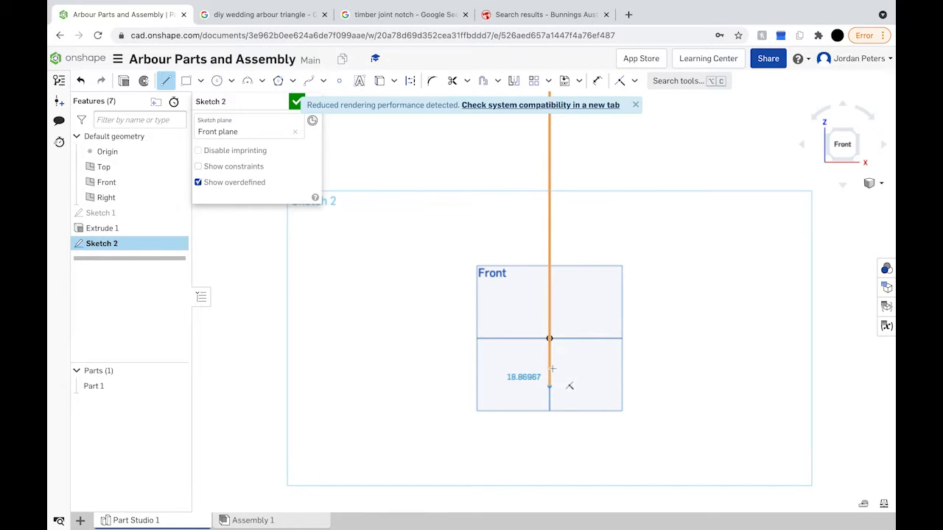
pyautogui.scroll(-8, 569, 386)
pyautogui.scroll(-4, 552, 368)
pyautogui.scroll(4, 572, 297)
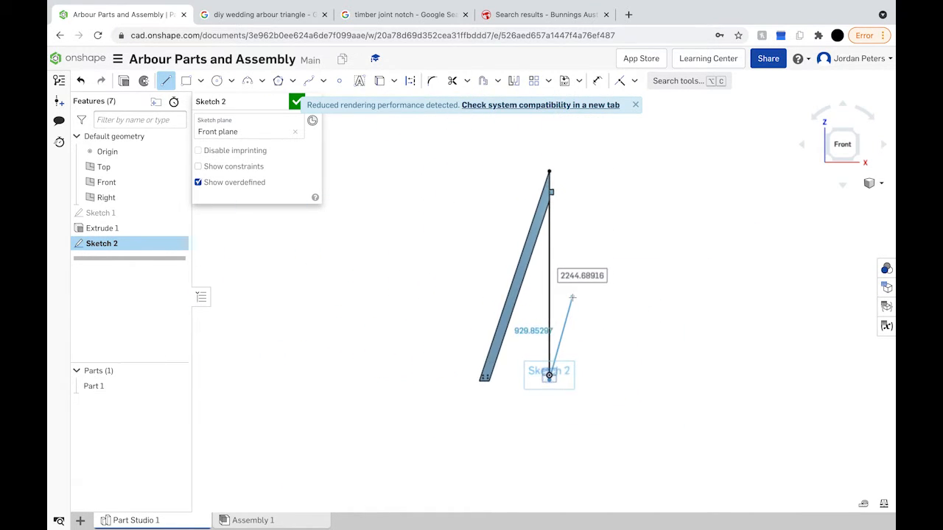
# Try a length of 2380 mm for the vertical line, and undo that dimension.
pyautogui.write('2380')
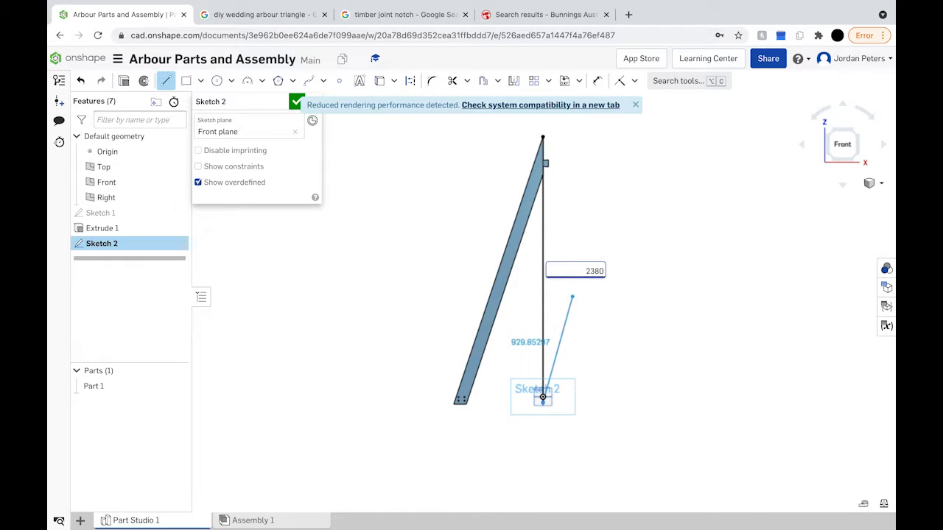
pyautogui.press('Return')
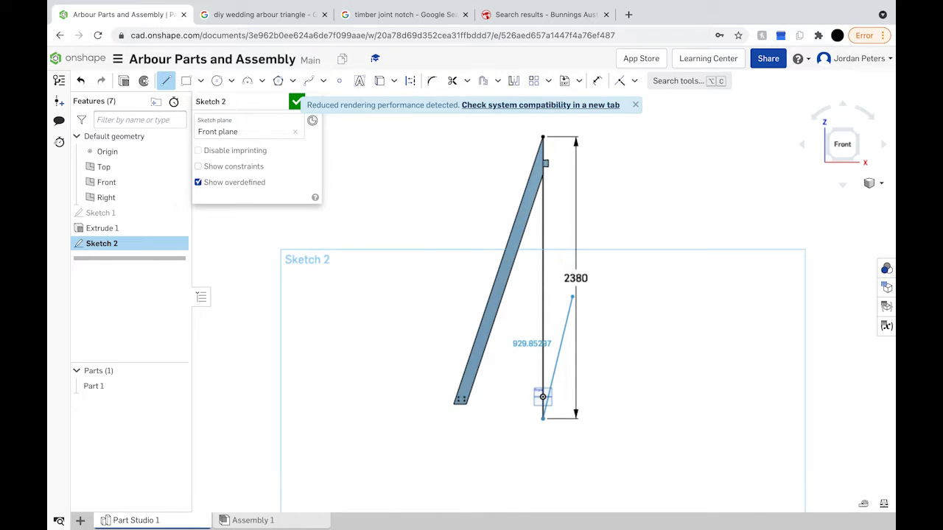
pyautogui.scroll(5, 546, 418)
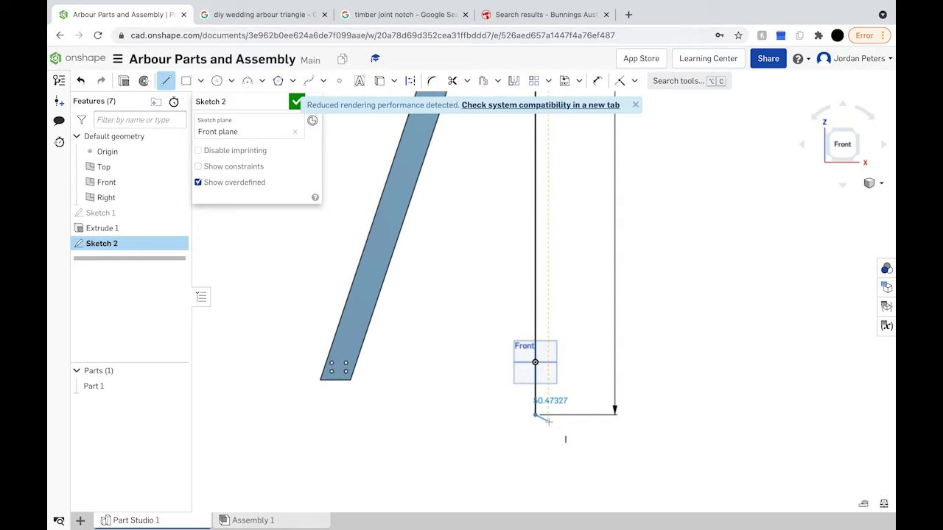
pyautogui.scroll(-1, 548, 421)
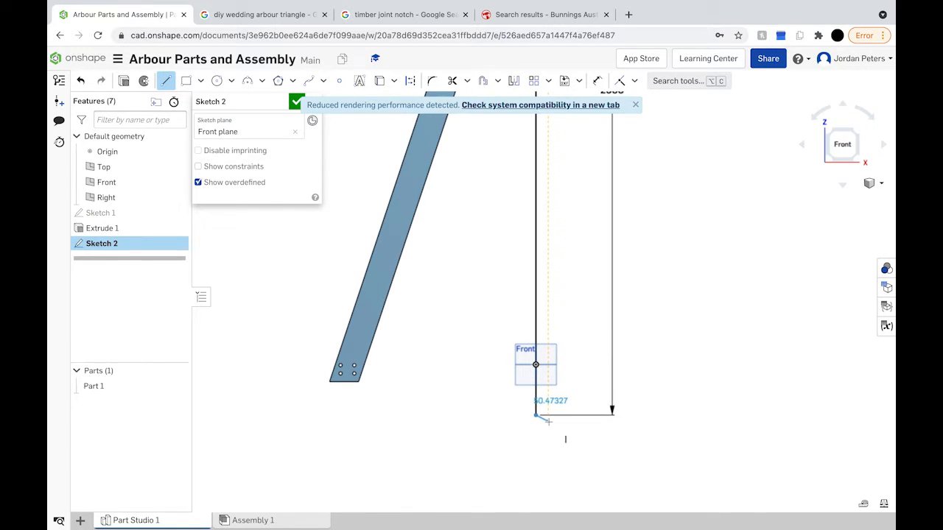
pyautogui.scroll(-2, 548, 422)
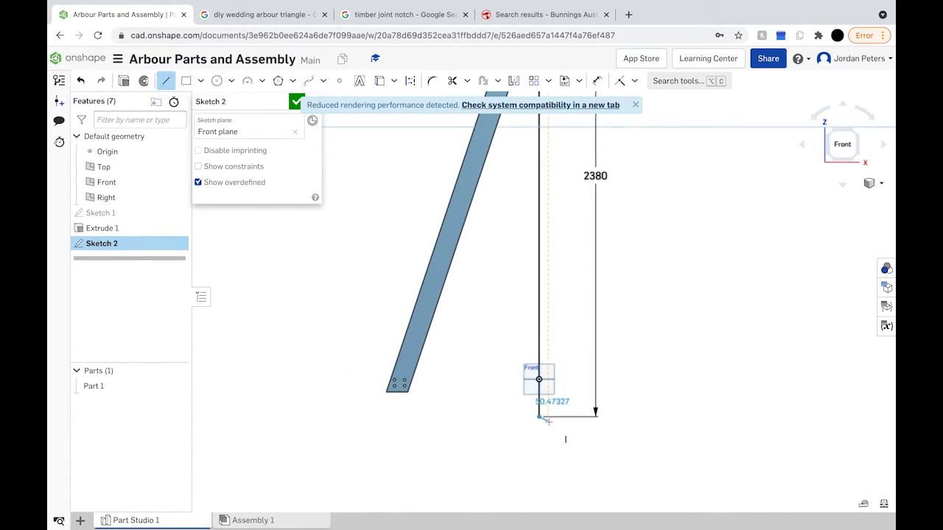
pyautogui.press('Escape')
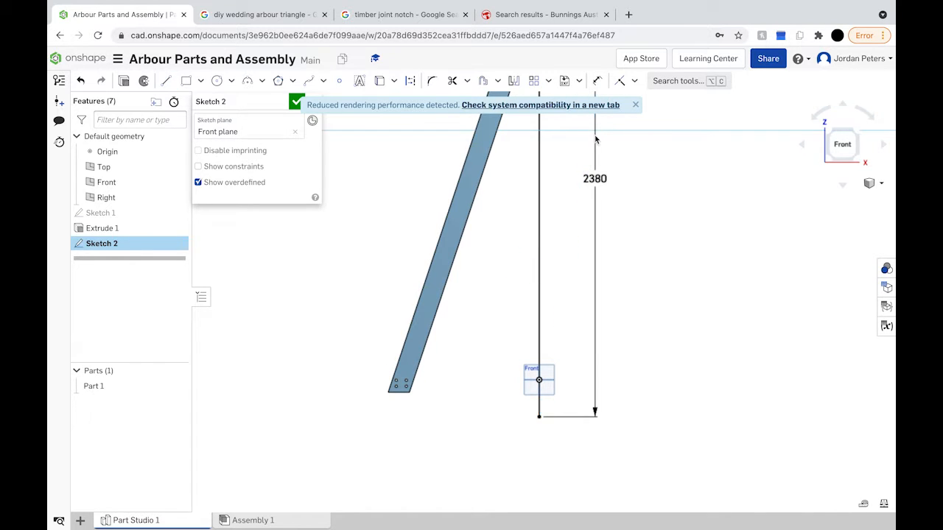
pyautogui.scroll(-2, 583, 170)
pyautogui.scroll(-5, 582, 174)
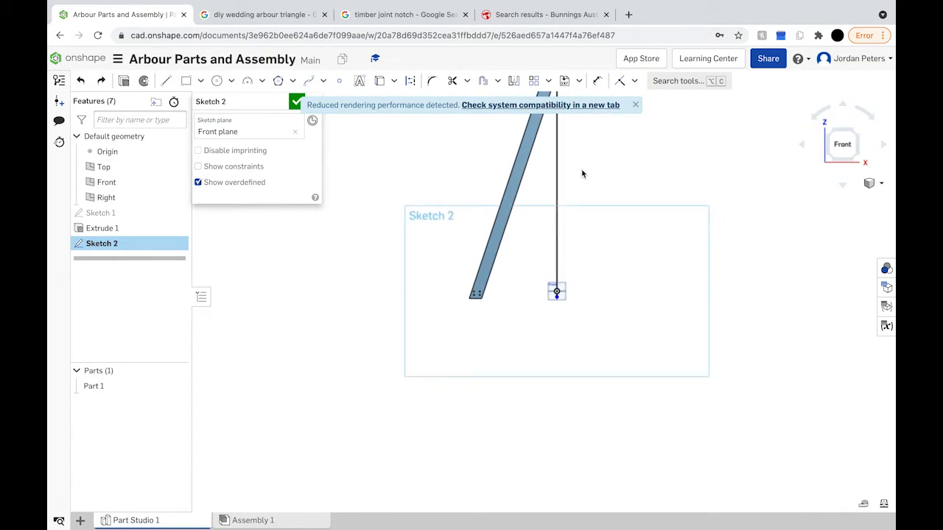
# Dimension the vertical line's length to 2270 mm.
pyautogui.scroll(4, 582, 174)
pyautogui.scroll(1, 581, 174)
pyautogui.click(597, 80)
pyautogui.click(553, 147)
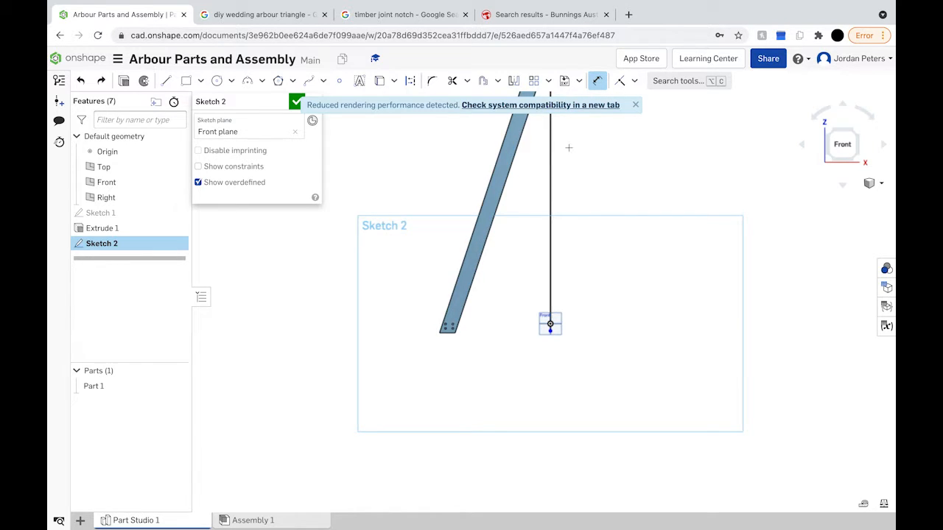
pyautogui.click(601, 155)
pyautogui.write('22')
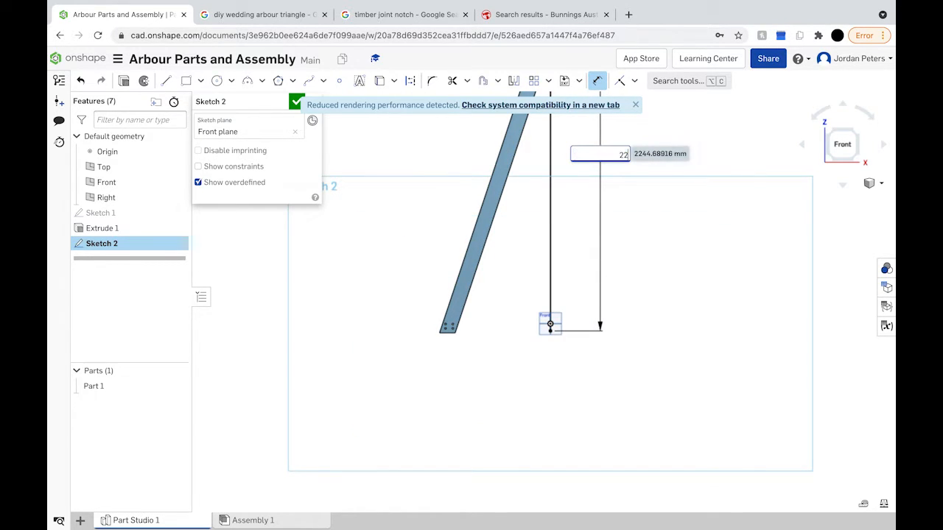
pyautogui.write('70')
pyautogui.press('Return')
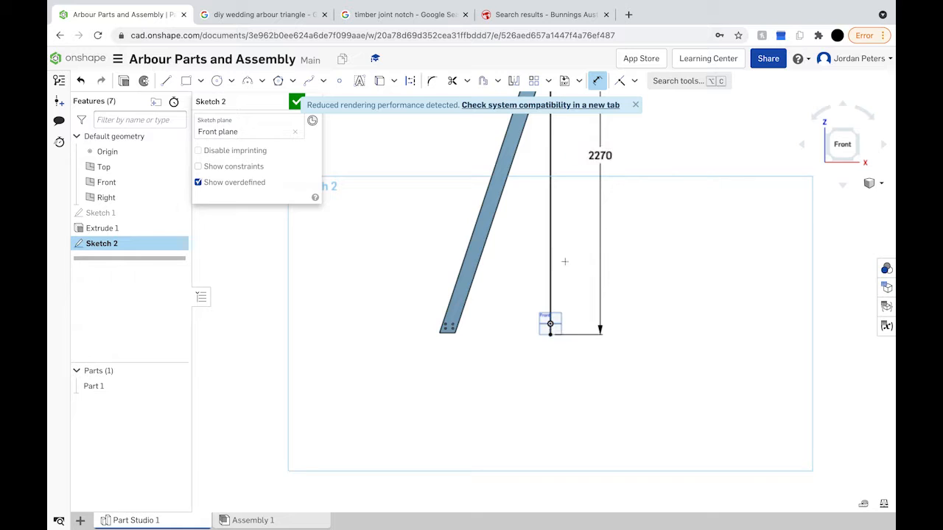
# Examine the vertical line's ends against the leg's apex and the level of its base.
pyautogui.scroll(5, 546, 347)
pyautogui.scroll(-8, 545, 347)
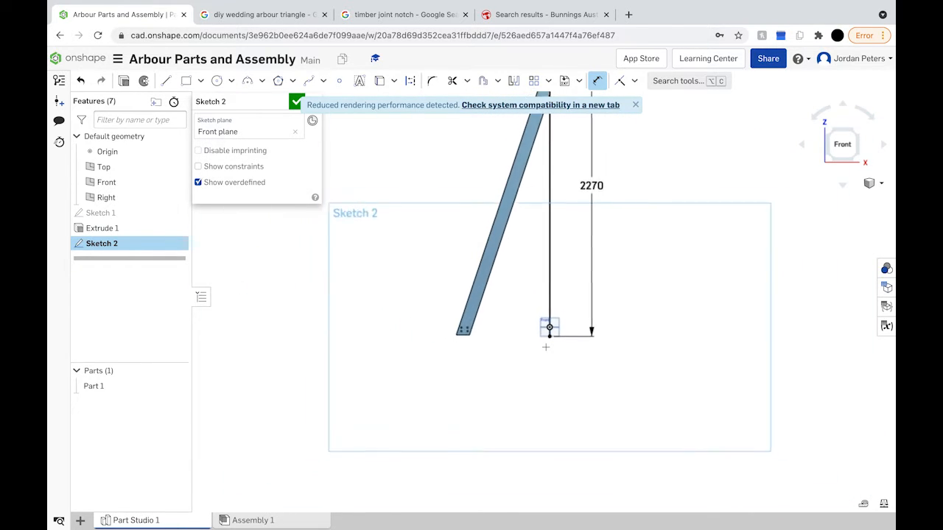
pyautogui.scroll(-2, 546, 347)
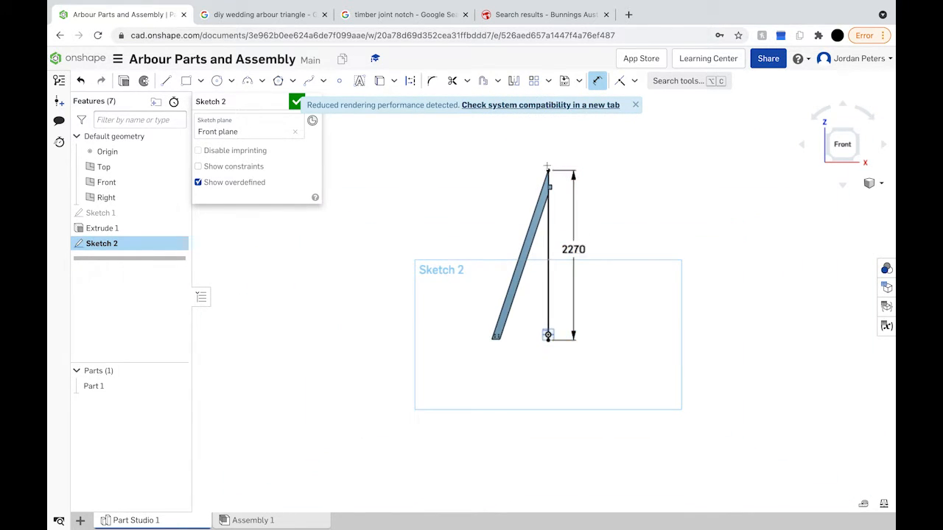
pyautogui.scroll(3, 547, 171)
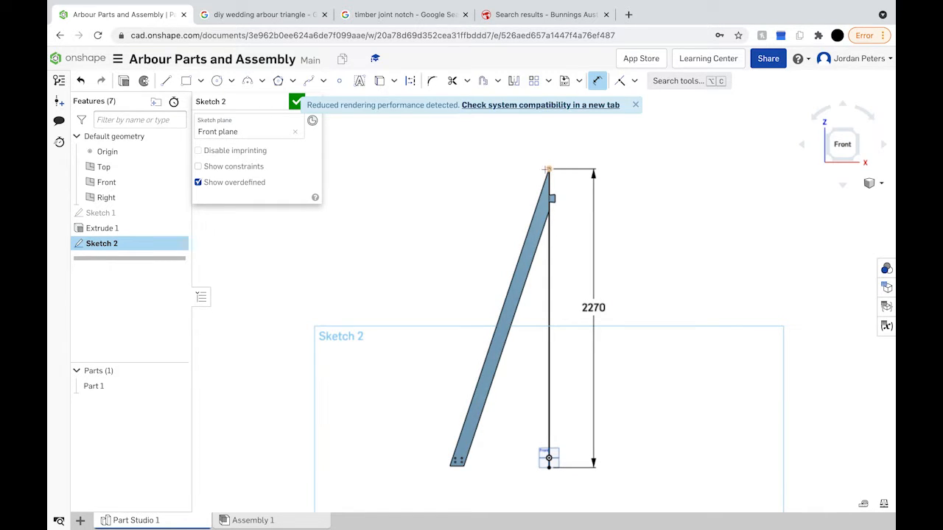
pyautogui.scroll(3, 547, 169)
pyautogui.scroll(-5, 568, 472)
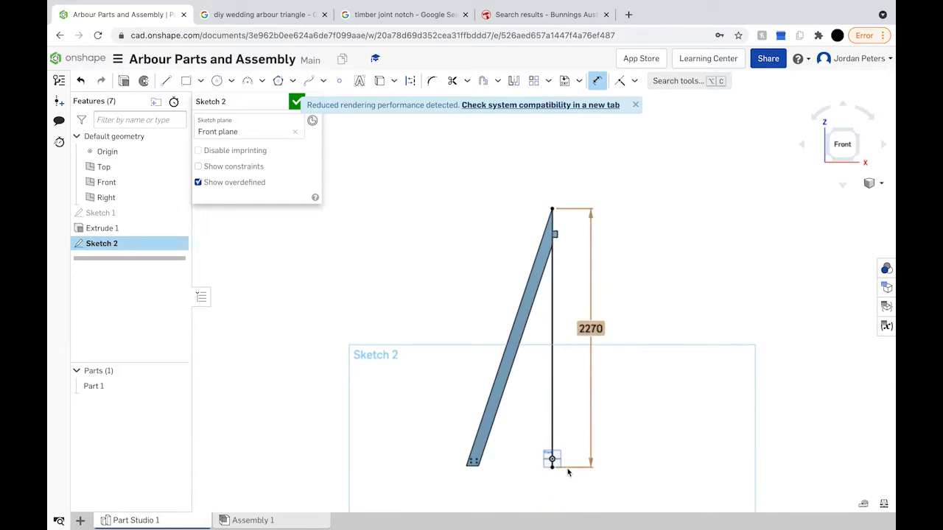
pyautogui.scroll(3, 568, 472)
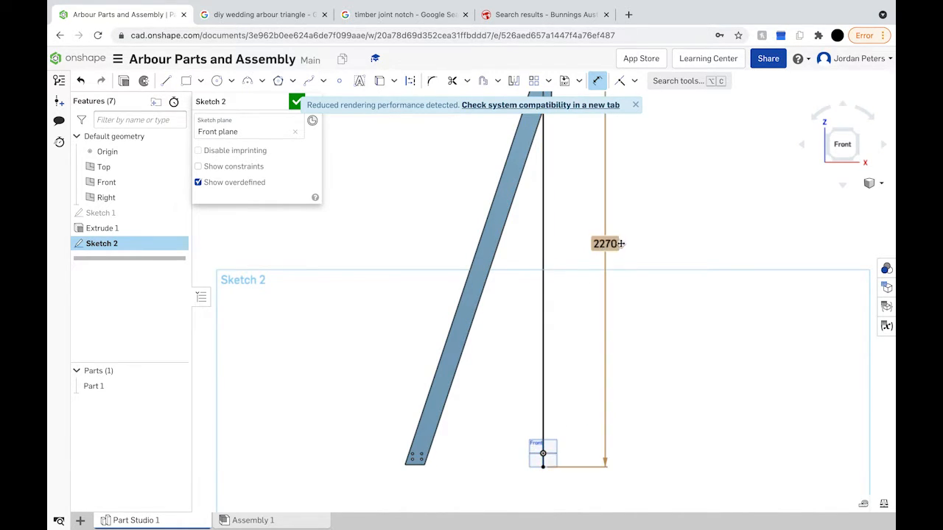
# Draw a sloped line about 2359 mm long from the leg's apex down to the level of the vertical line's lower end, opposite the leg.
pyautogui.scroll(-1, 552, 316)
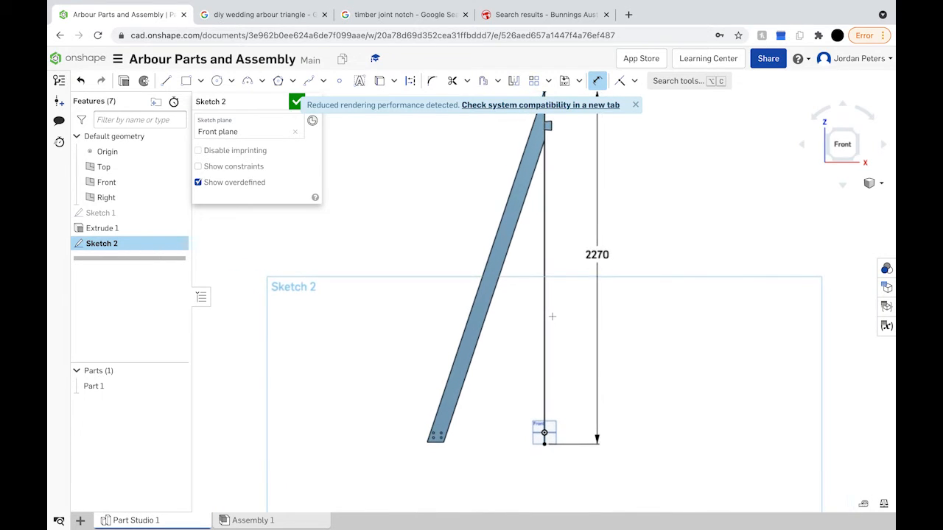
pyautogui.scroll(-2, 552, 316)
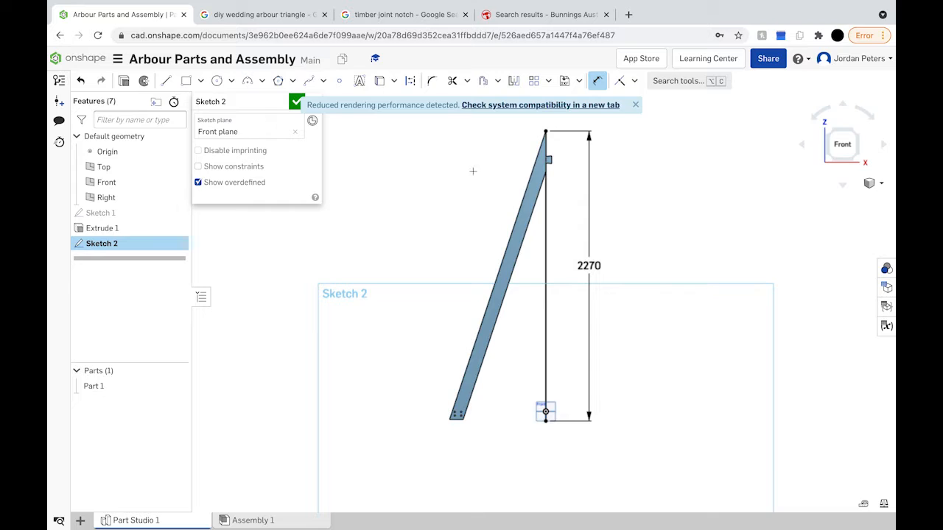
pyautogui.click(165, 80)
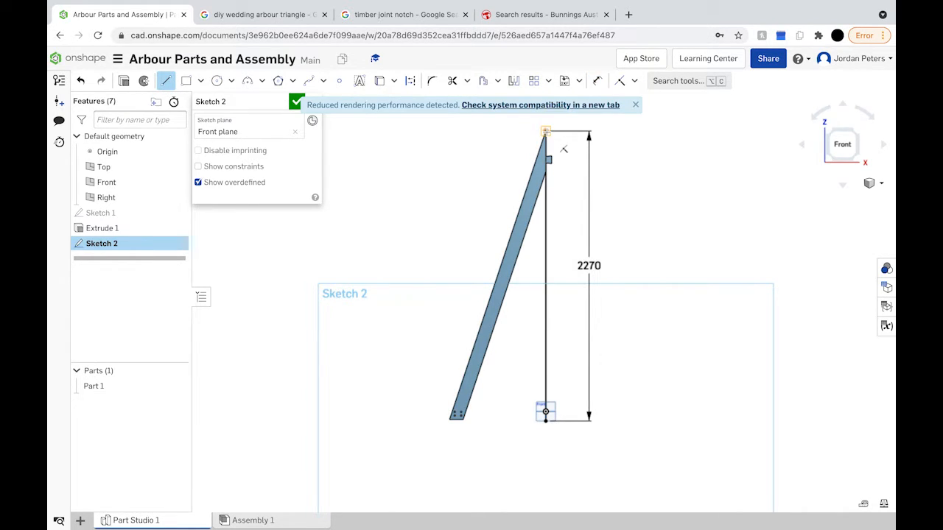
pyautogui.click(546, 132)
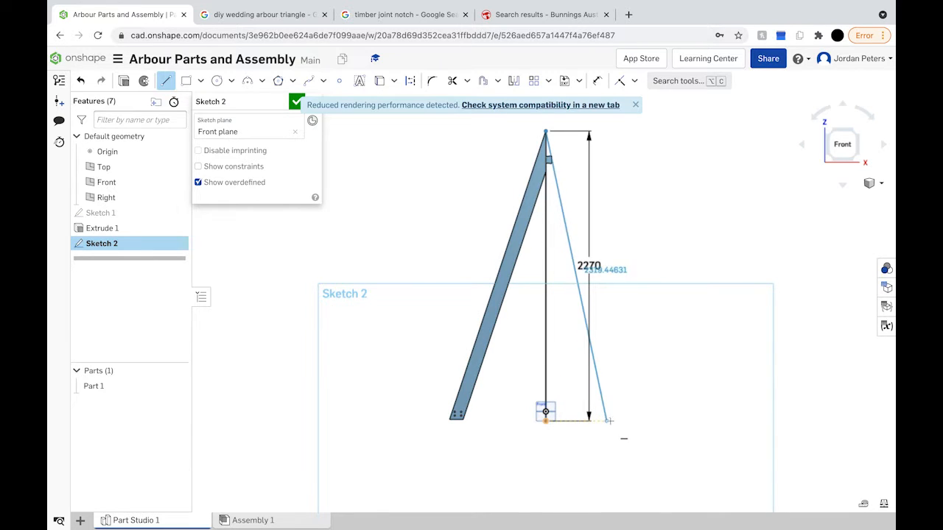
pyautogui.scroll(3, 627, 421)
pyautogui.scroll(5, 627, 421)
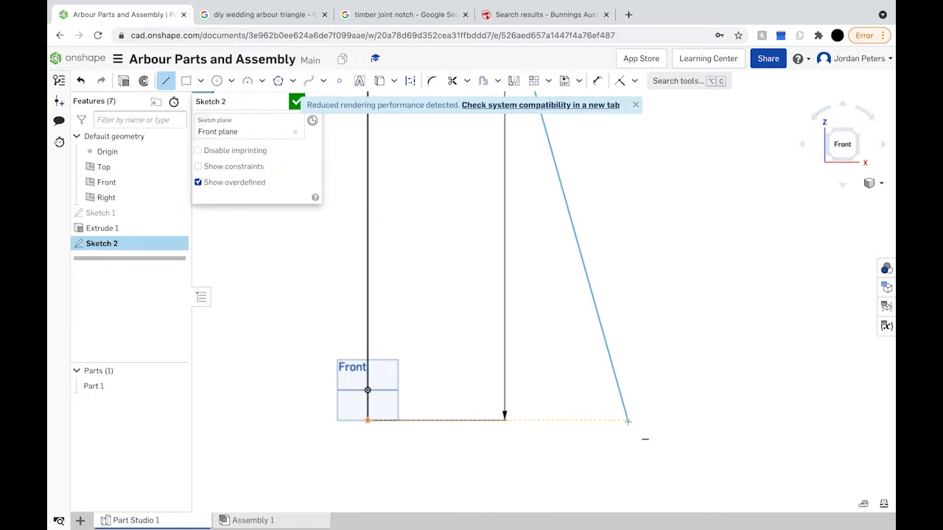
pyautogui.click(627, 421)
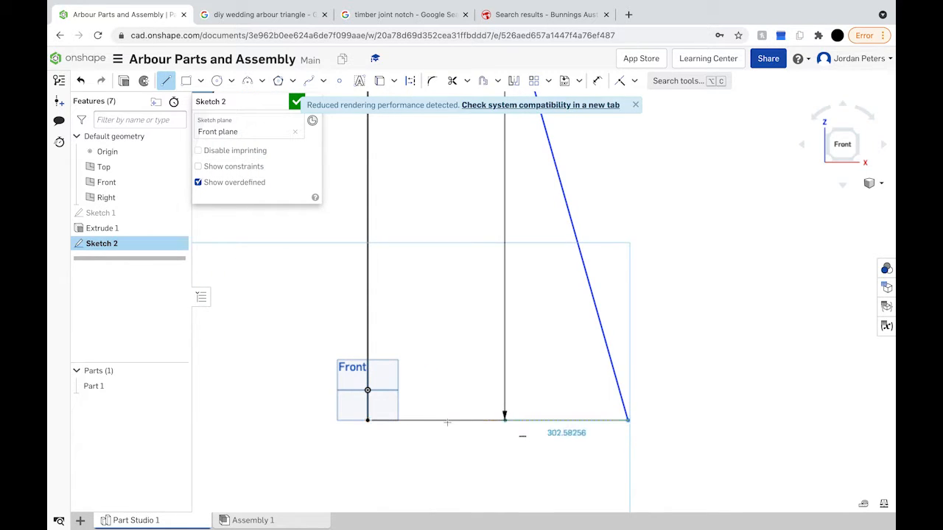
# Set the new sloped line's length to 2380 mm.
pyautogui.scroll(2, 409, 421)
pyautogui.scroll(3, 409, 421)
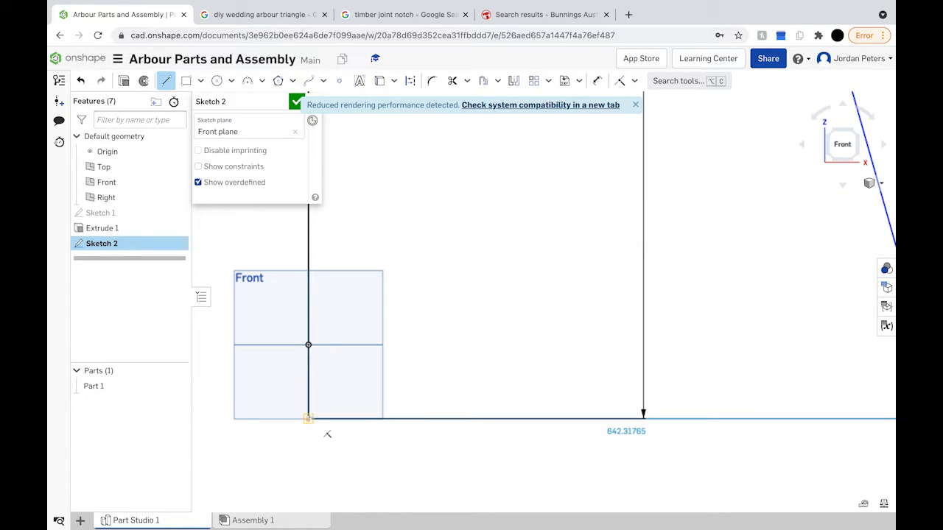
pyautogui.scroll(-5, 324, 434)
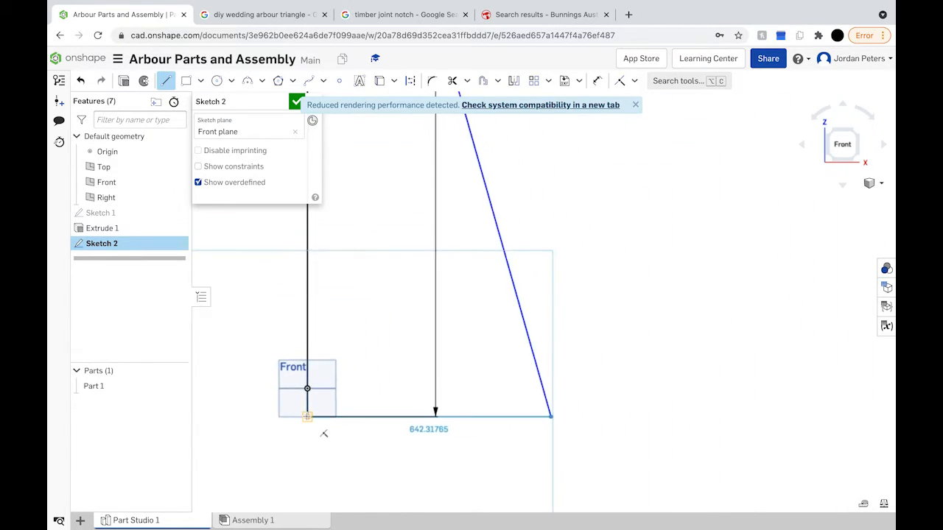
pyautogui.scroll(-5, 324, 434)
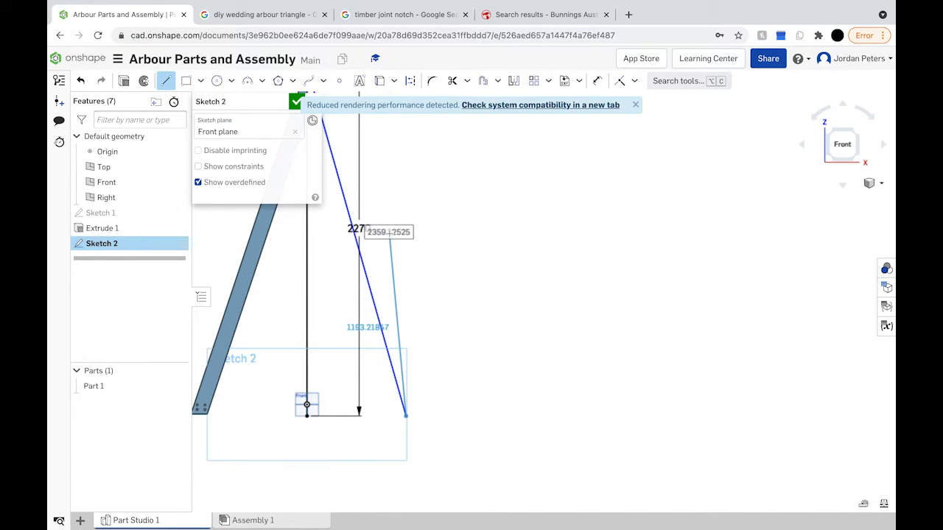
pyautogui.write('23')
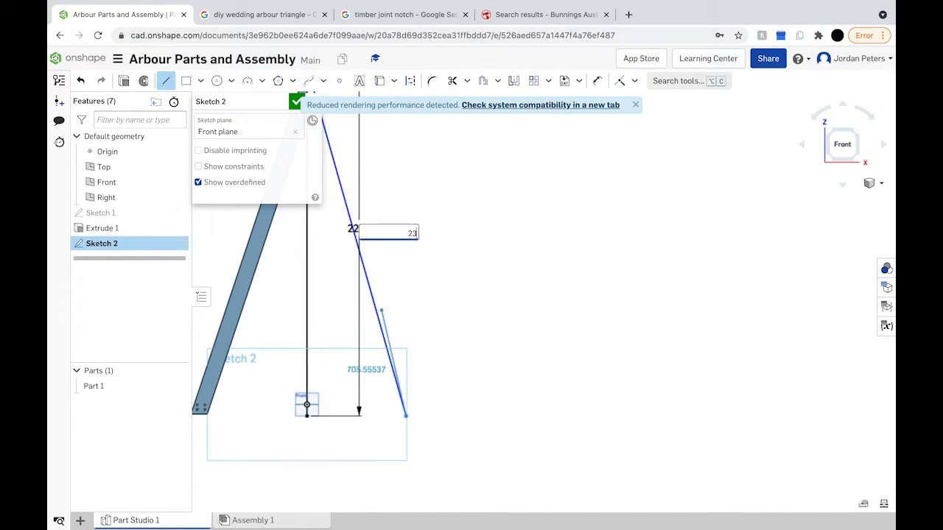
pyautogui.write('80')
pyautogui.press('Return')
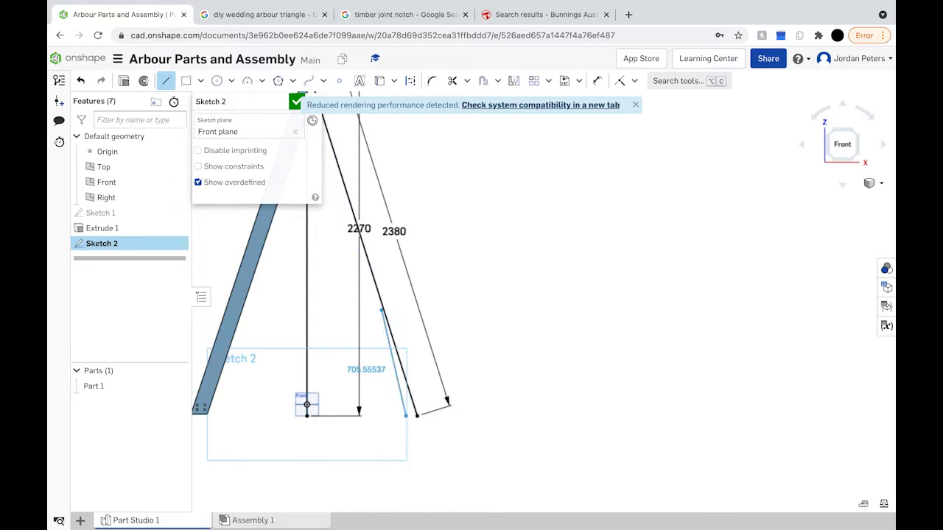
# Draw a 100 mm line inward from the sloped line's lower end, perpendicular to it.
pyautogui.scroll(4, 391, 425)
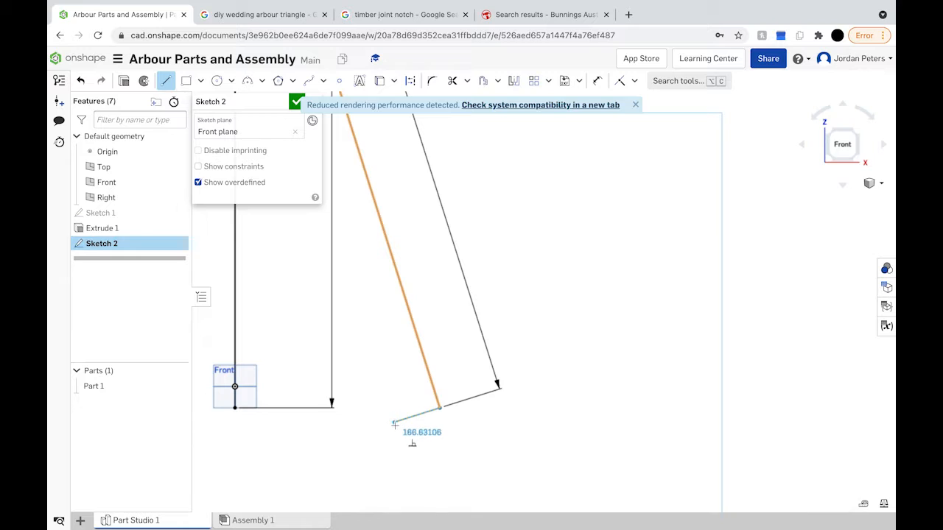
pyautogui.write('100')
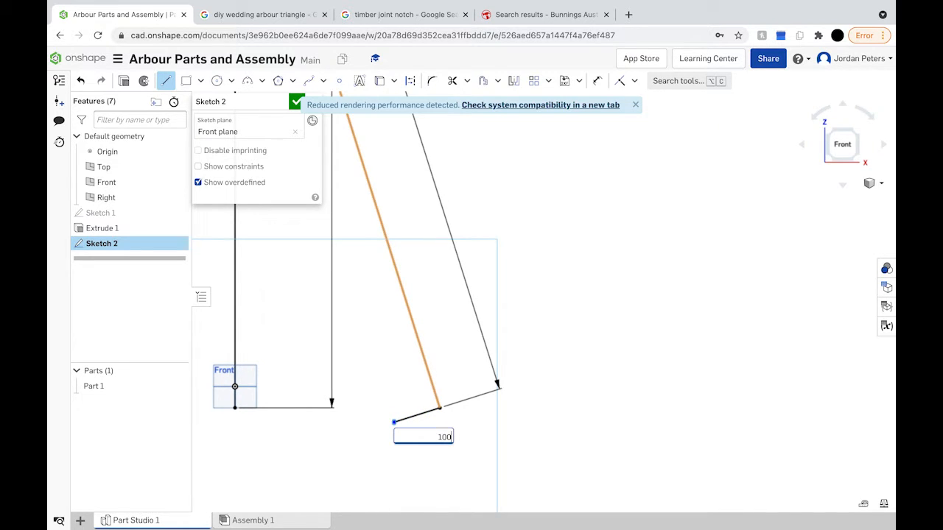
pyautogui.press('Return')
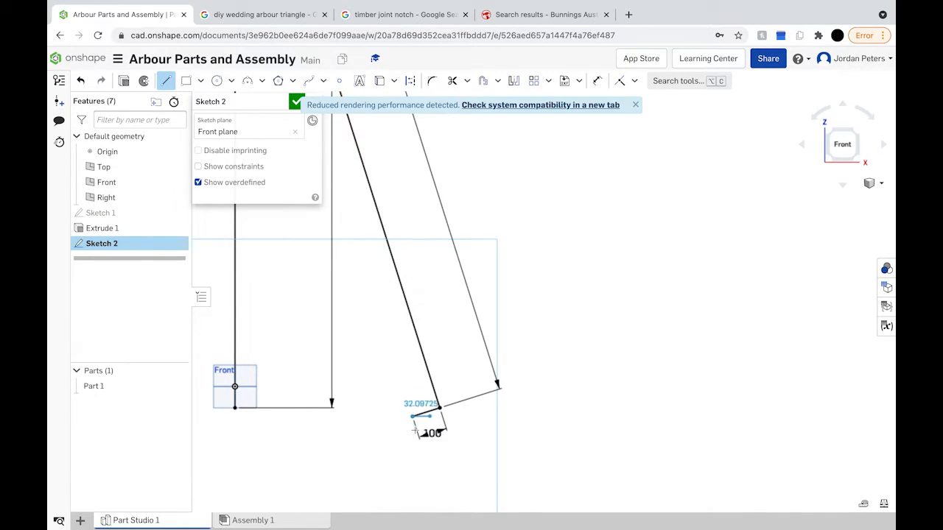
# Close the second leg's outline with a line about 2078 mm long from the 100 mm line's free end up to the first leg's inner corner.
pyautogui.scroll(-5, 389, 379)
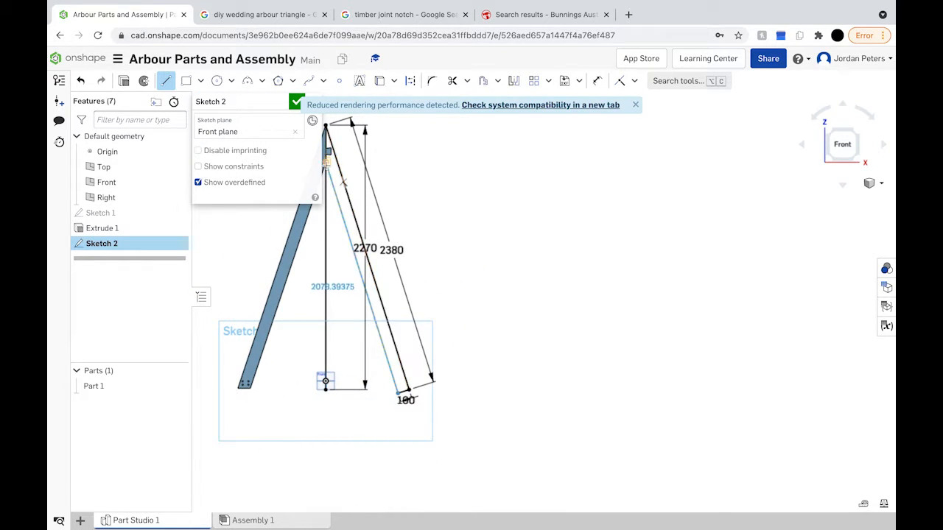
pyautogui.scroll(5, 325, 162)
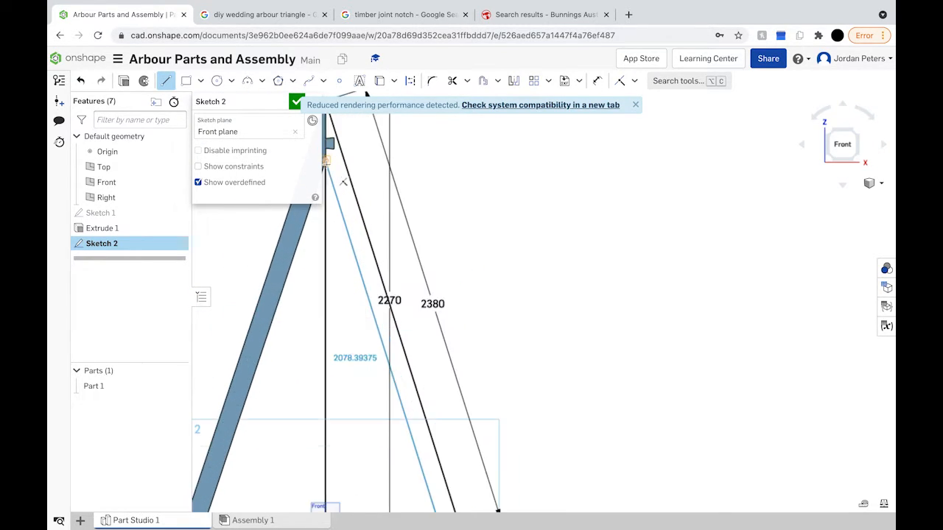
pyautogui.scroll(5, 325, 163)
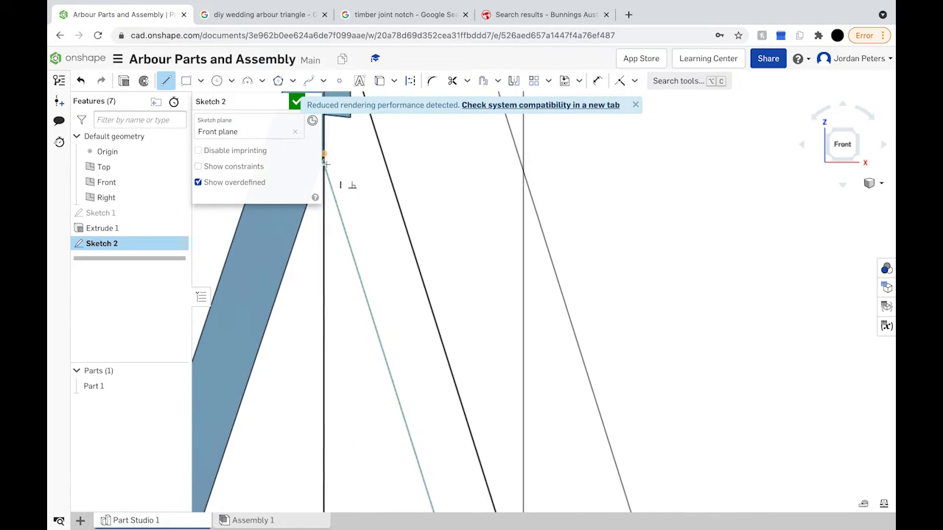
pyautogui.moveTo(324, 157); pyautogui.dragTo(398, 225, button='middle')
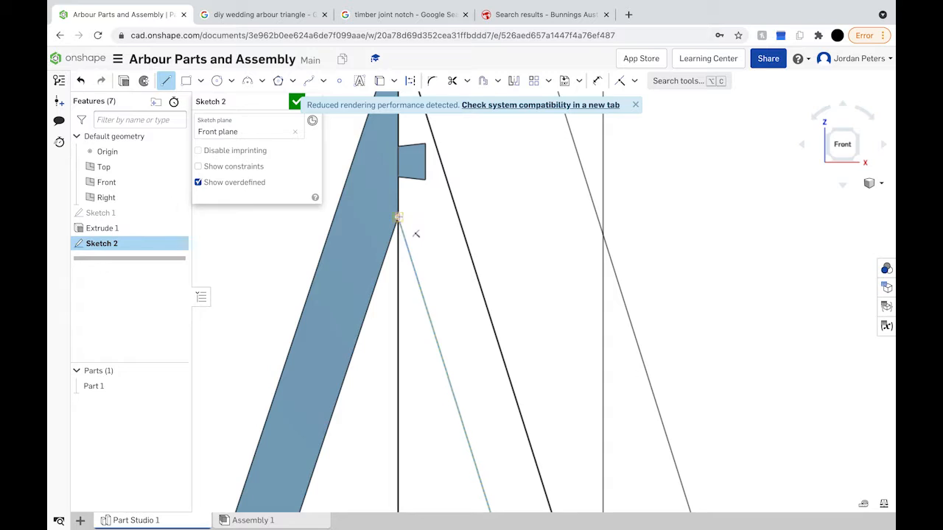
pyautogui.scroll(5, 398, 219)
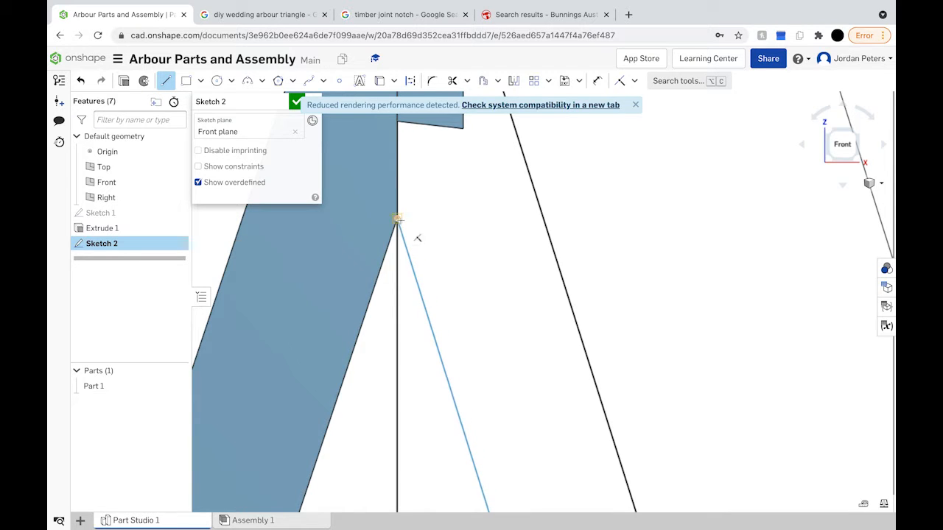
pyautogui.scroll(-5, 415, 237)
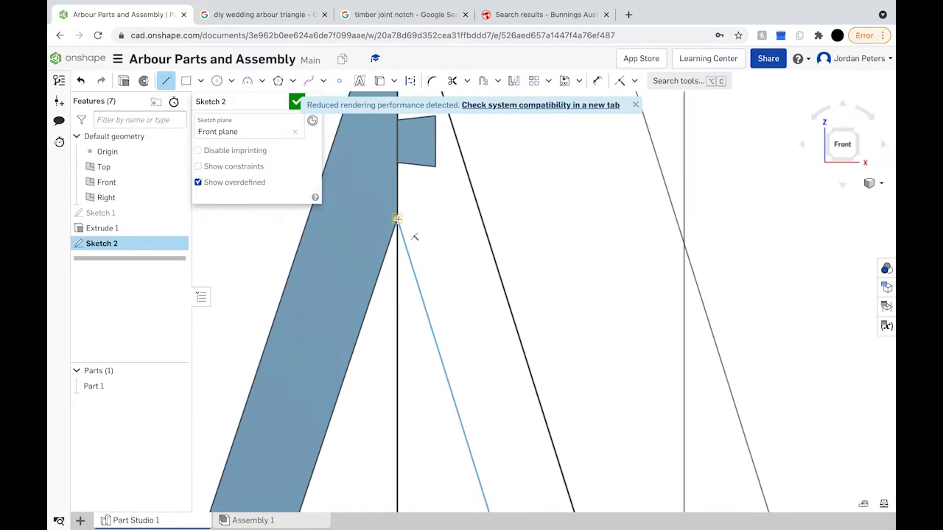
pyautogui.scroll(3, 416, 238)
pyautogui.scroll(2, 417, 238)
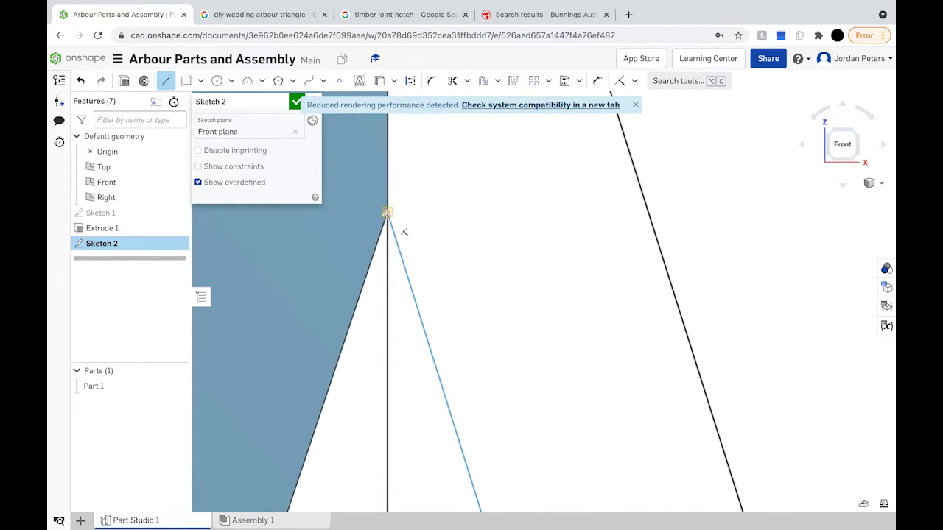
pyautogui.scroll(-5, 432, 243)
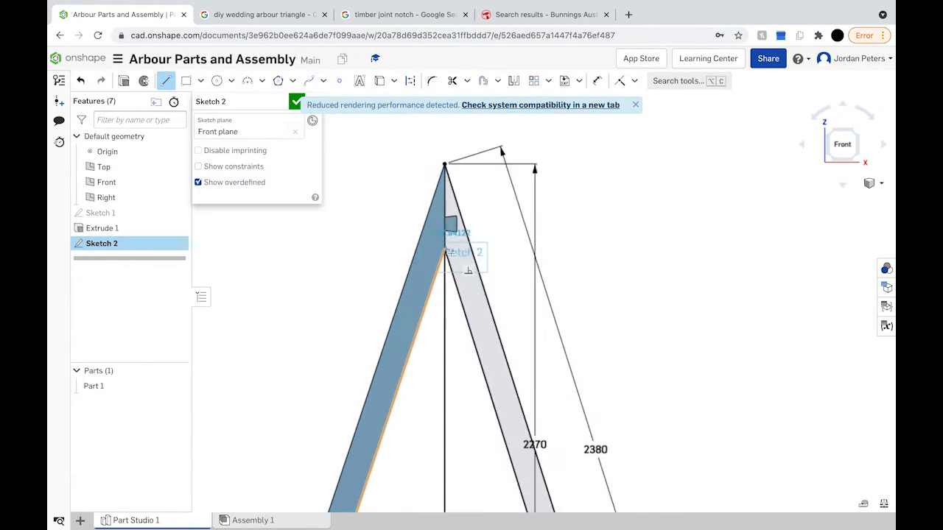
# Examine the second leg's perpendicular width from the inner corner where both legs meet to its outer edge.
pyautogui.scroll(2, 448, 253)
pyautogui.scroll(5, 449, 253)
pyautogui.click(435, 243)
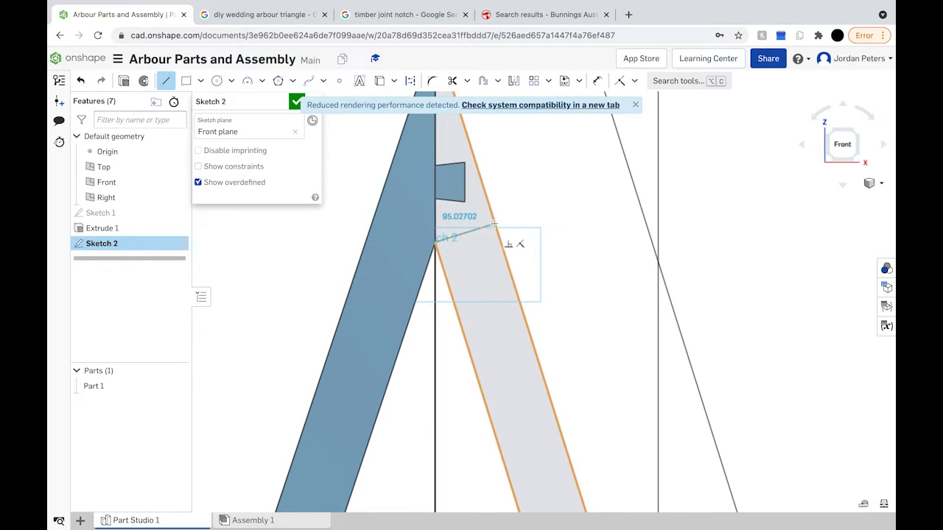
pyautogui.scroll(5, 494, 224)
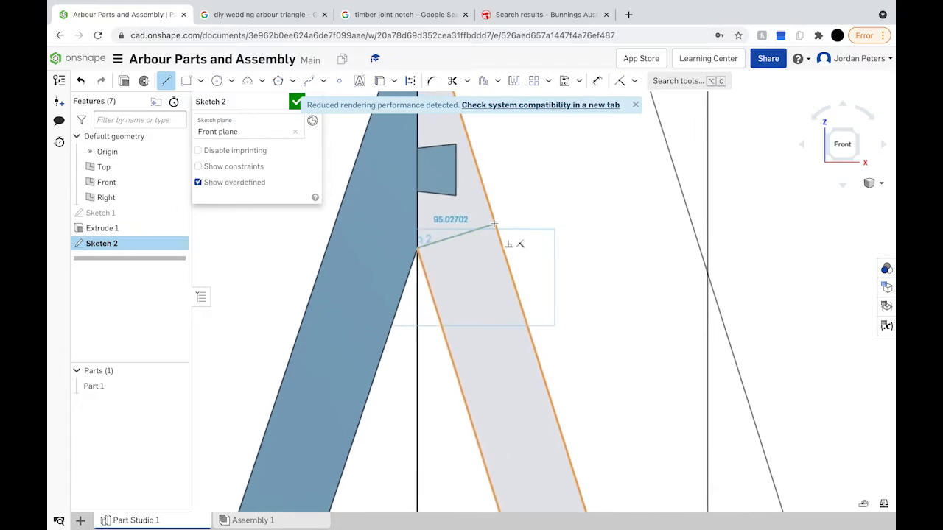
pyautogui.scroll(-5, 504, 242)
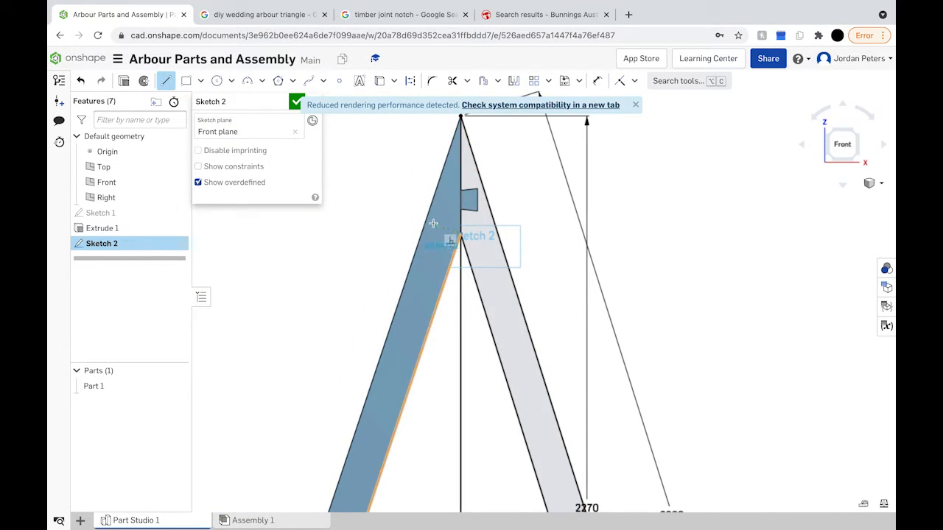
pyautogui.scroll(5, 431, 221)
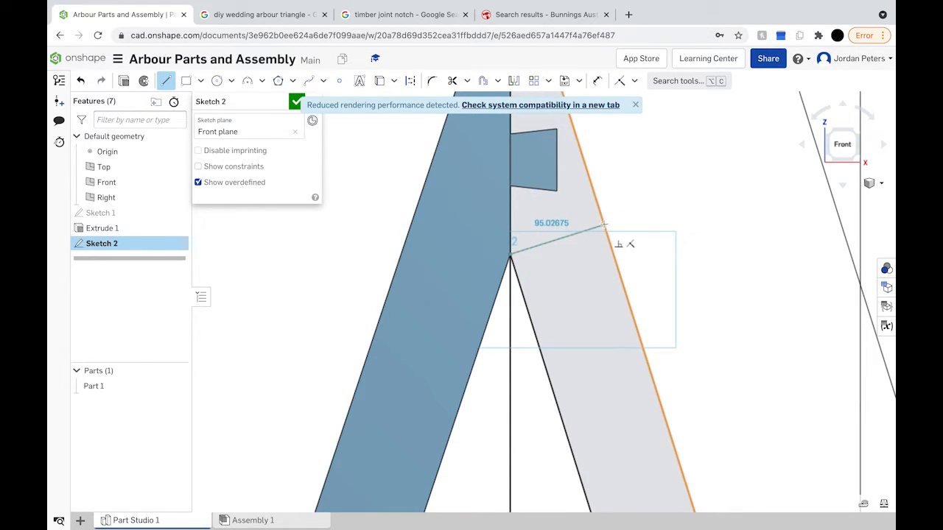
pyautogui.scroll(-5, 603, 225)
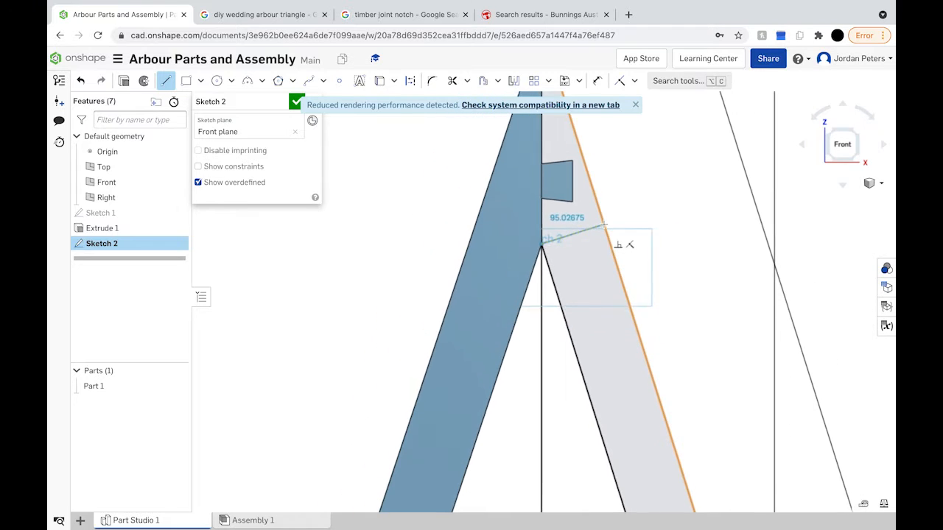
pyautogui.scroll(-2, 601, 224)
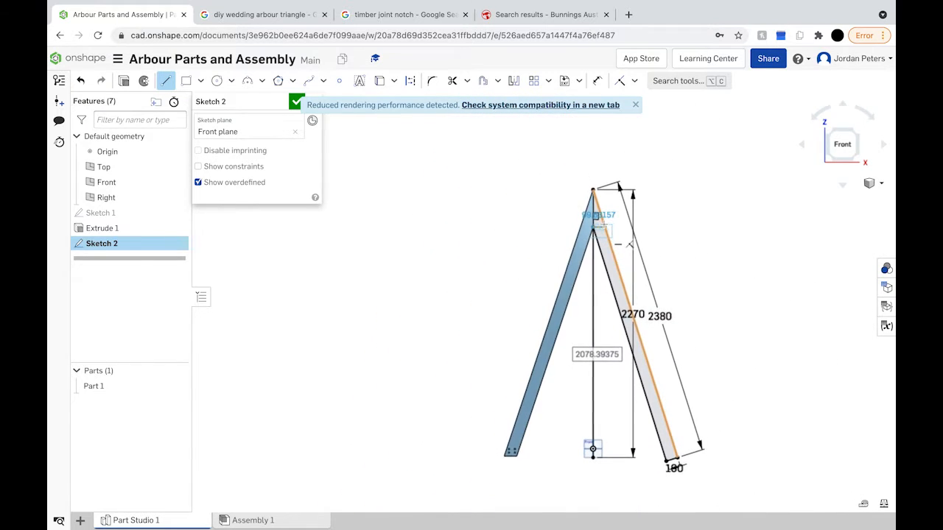
pyautogui.scroll(3, 608, 262)
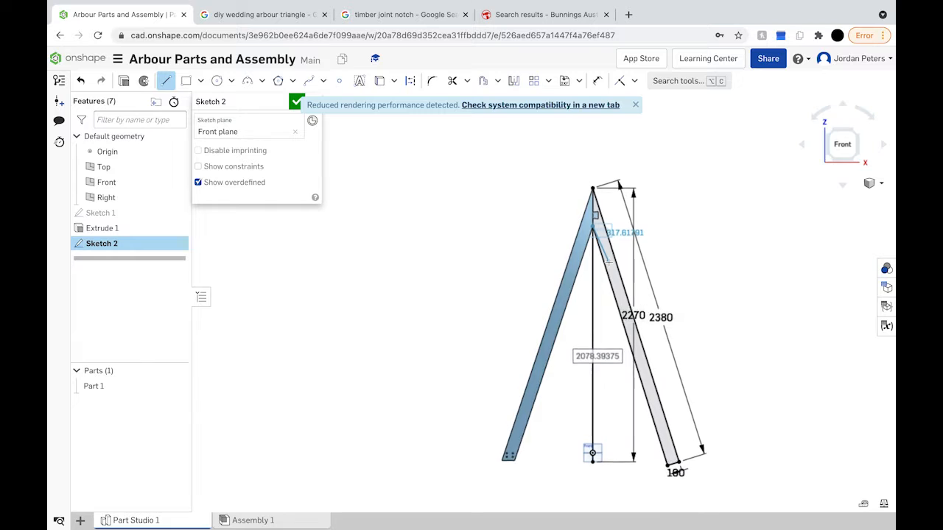
pyautogui.scroll(1, 609, 261)
pyautogui.scroll(-4, 609, 261)
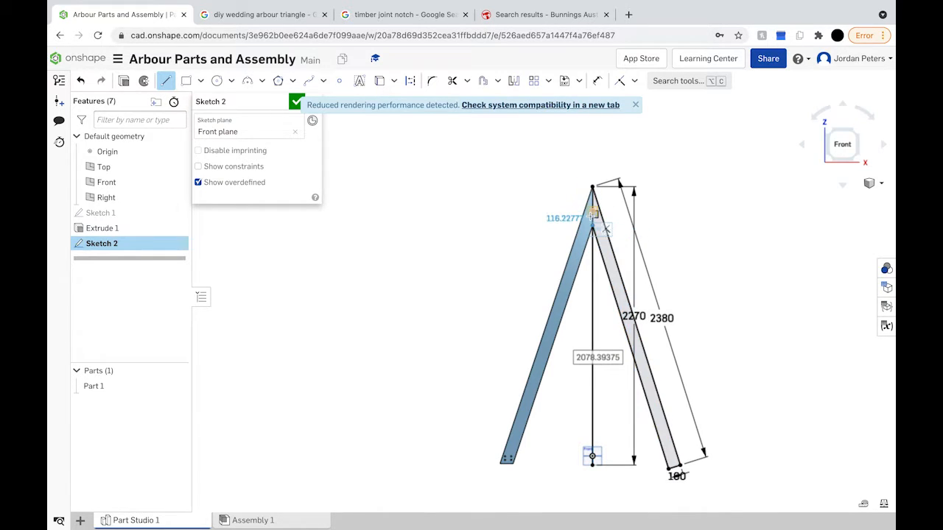
pyautogui.scroll(5, 595, 235)
pyautogui.scroll(3, 600, 242)
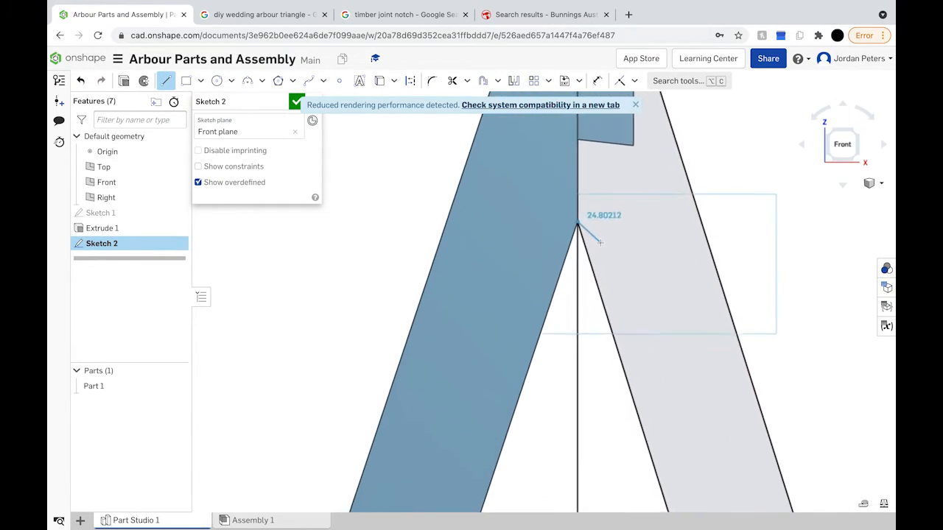
pyautogui.scroll(-2, 600, 242)
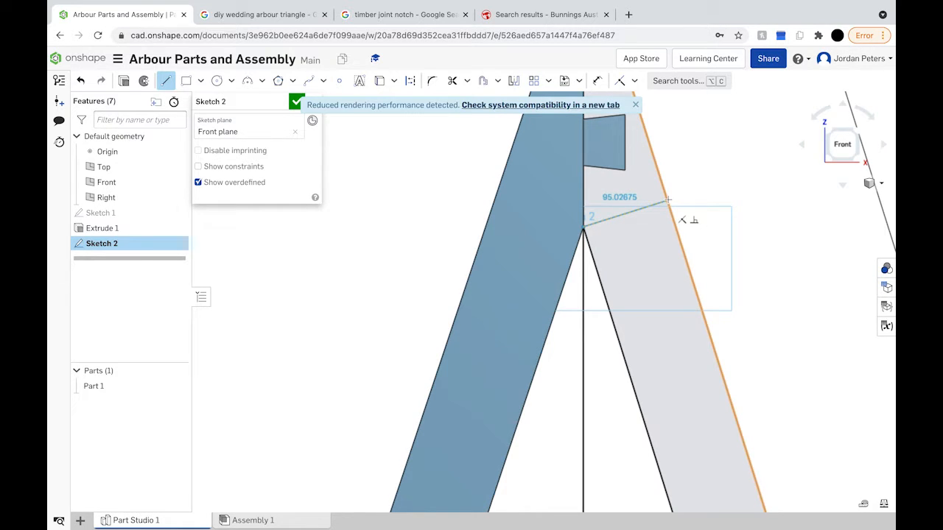
pyautogui.scroll(4, 549, 244)
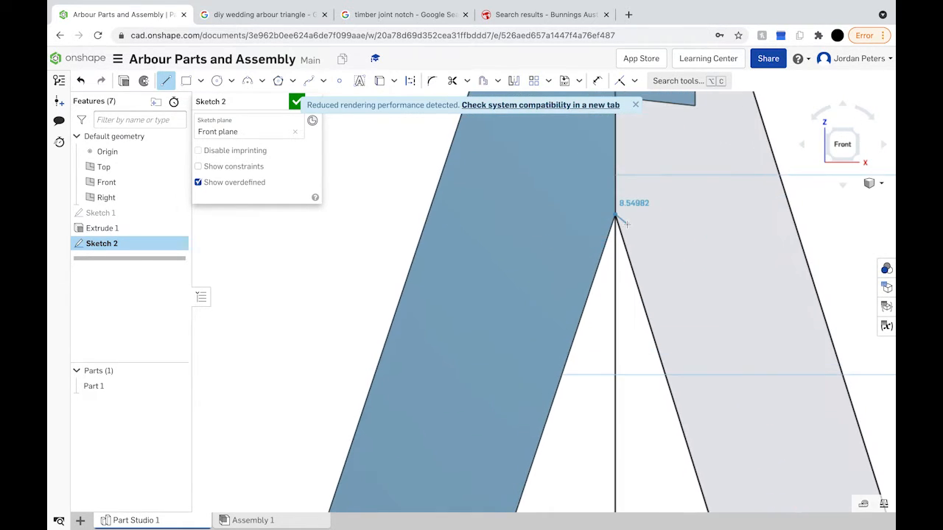
pyautogui.scroll(-5, 627, 224)
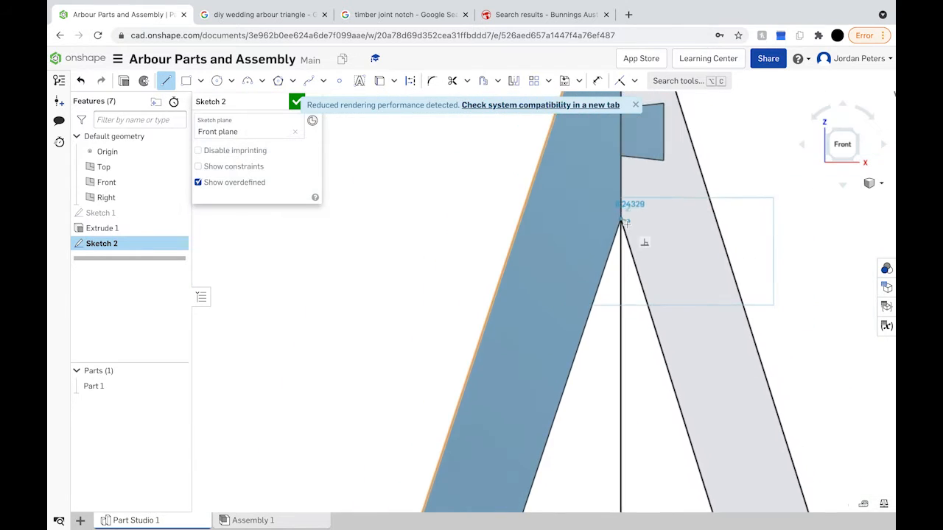
pyautogui.scroll(-2, 627, 224)
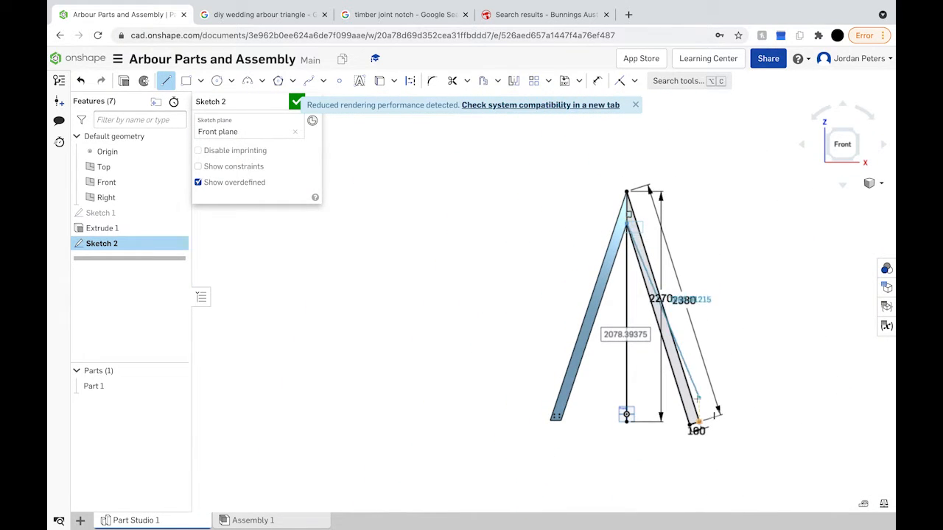
# Replace the second leg's inner edge with a line about 2063 mm long, perpendicular to the 100 mm line and ending on the vertical line.
pyautogui.press('Escape')
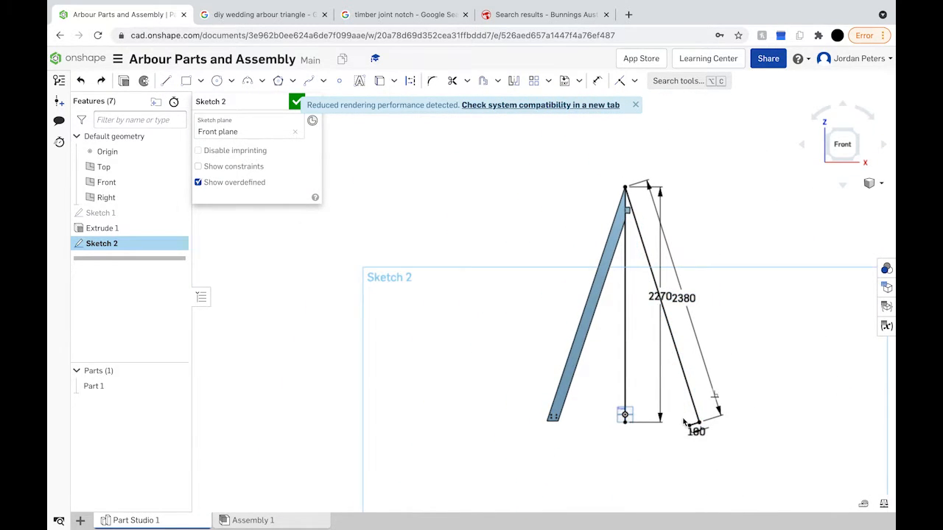
pyautogui.click(166, 80)
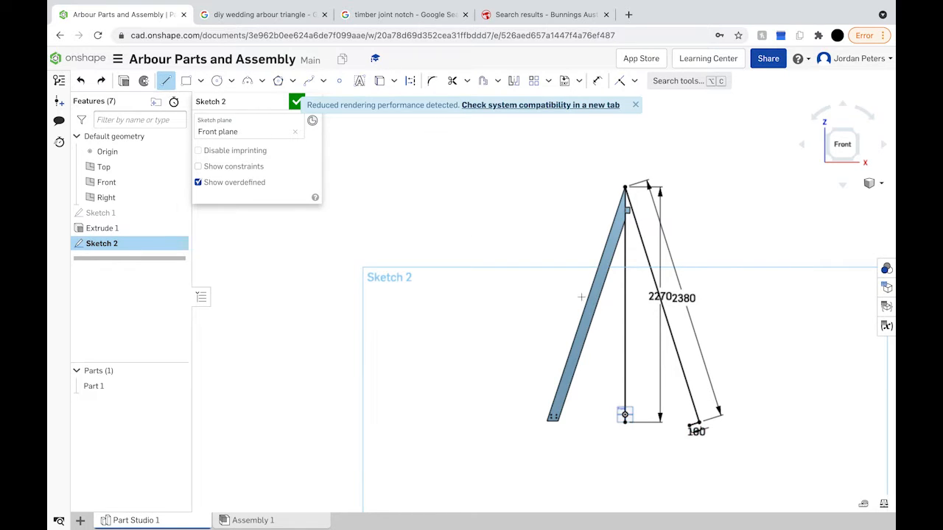
pyautogui.click(690, 425)
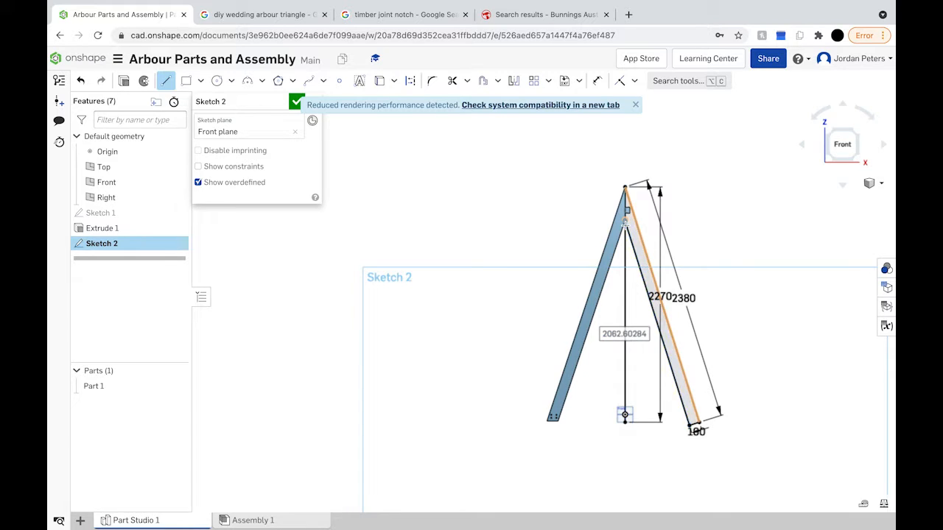
# Examine where the second leg's inner edge meets the vertical line beside the first leg's inner corner, and compare both legs' ends.
pyautogui.scroll(-3, 624, 224)
pyautogui.scroll(6, 624, 221)
pyautogui.scroll(4, 624, 221)
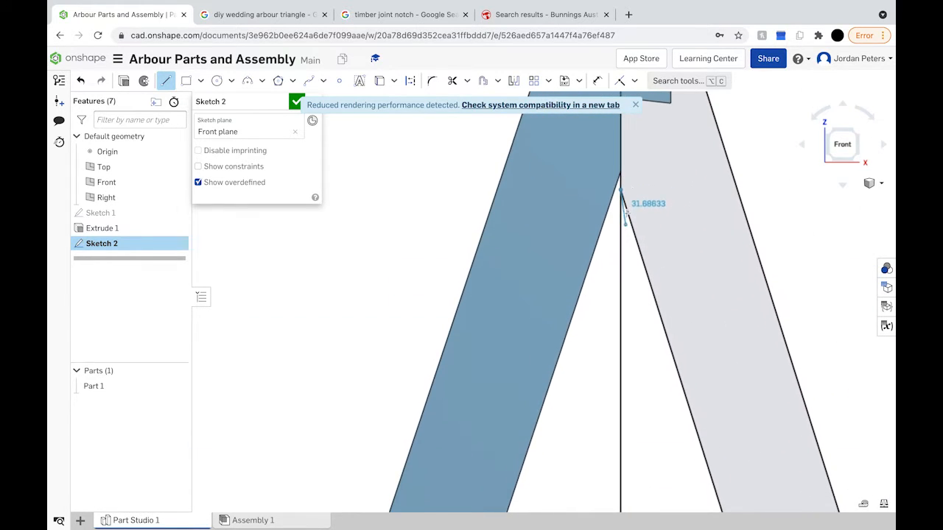
pyautogui.scroll(2, 621, 193)
pyautogui.scroll(-2, 626, 190)
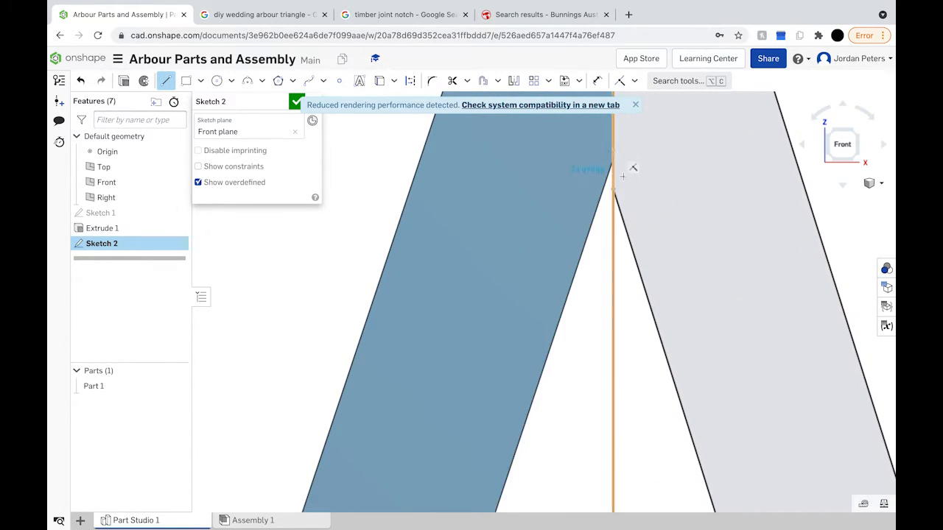
pyautogui.scroll(-4, 623, 183)
pyautogui.scroll(-5, 622, 180)
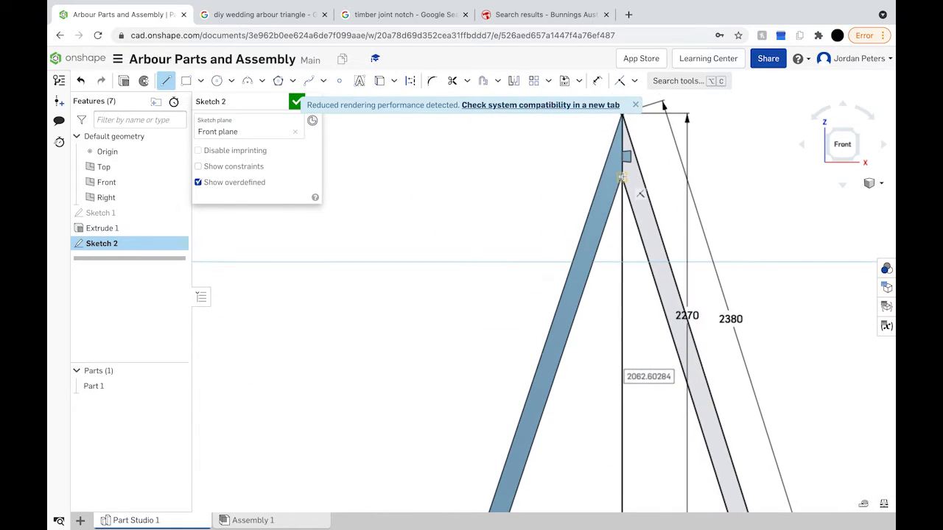
pyautogui.scroll(5, 625, 122)
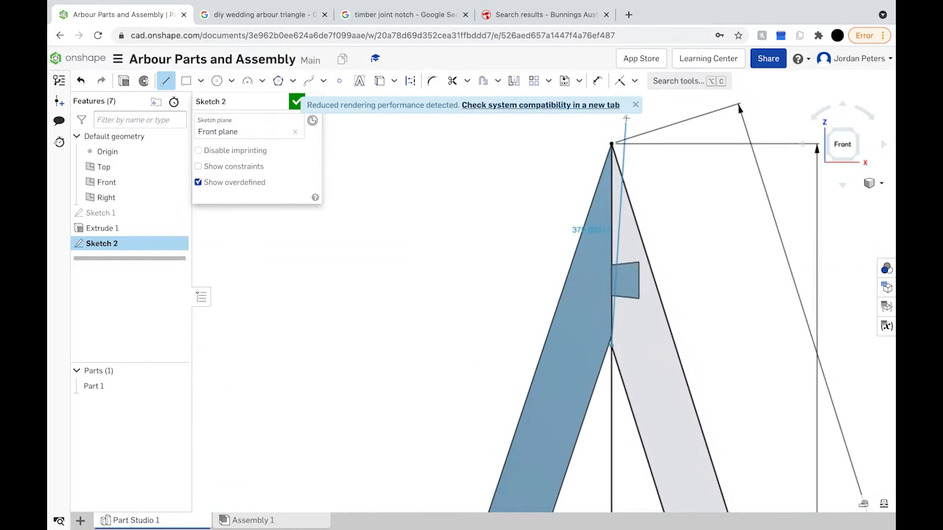
pyautogui.scroll(2, 626, 175)
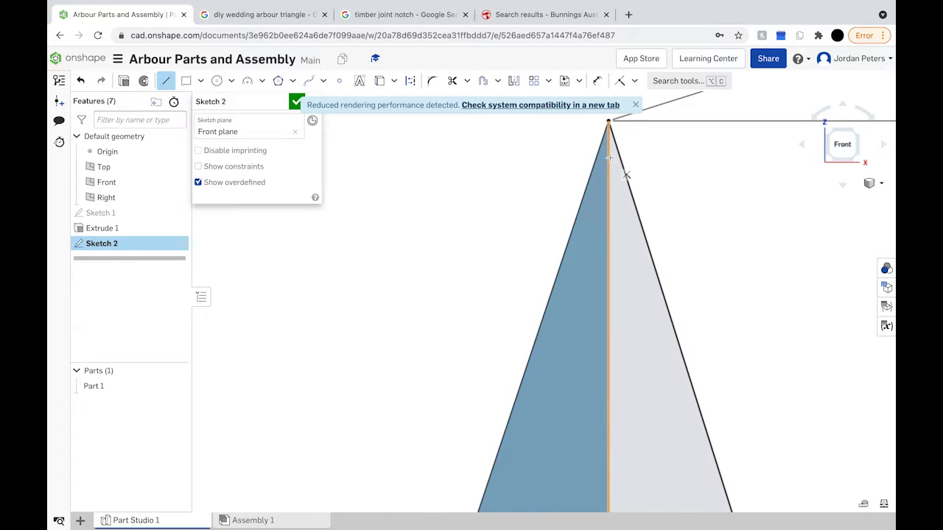
pyautogui.scroll(-5, 626, 176)
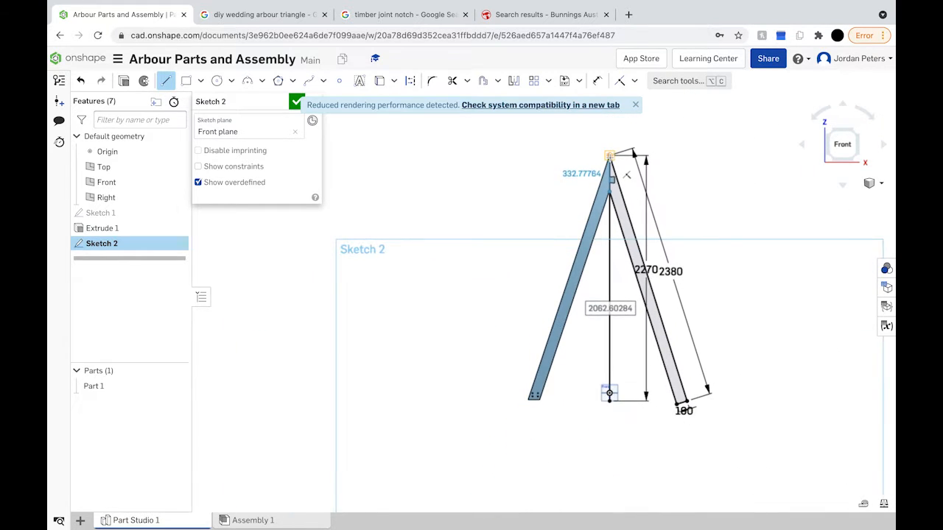
pyautogui.scroll(1, 646, 394)
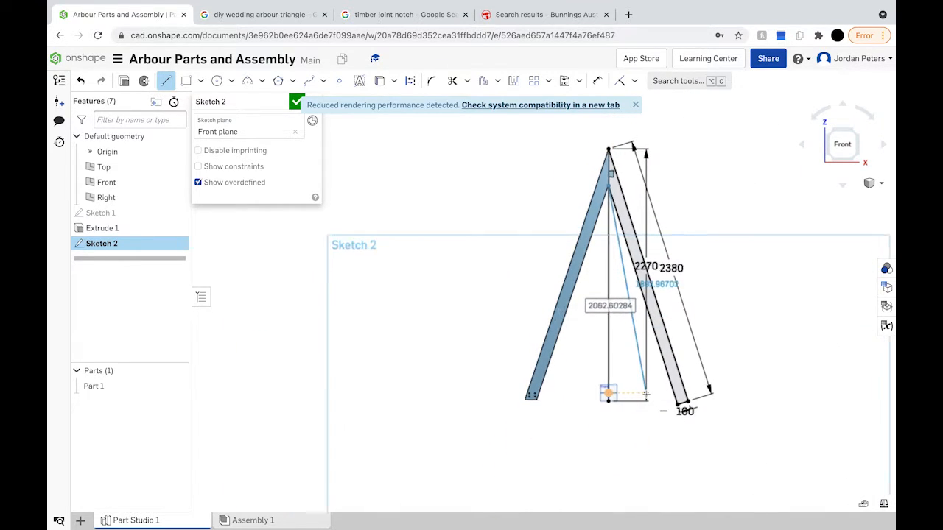
pyautogui.scroll(3, 646, 394)
pyautogui.scroll(1, 646, 394)
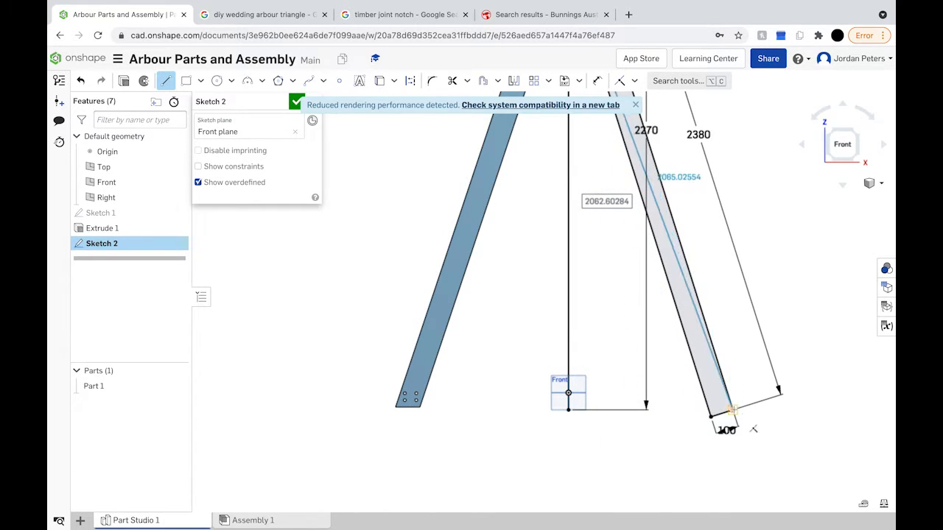
pyautogui.scroll(-4, 566, 398)
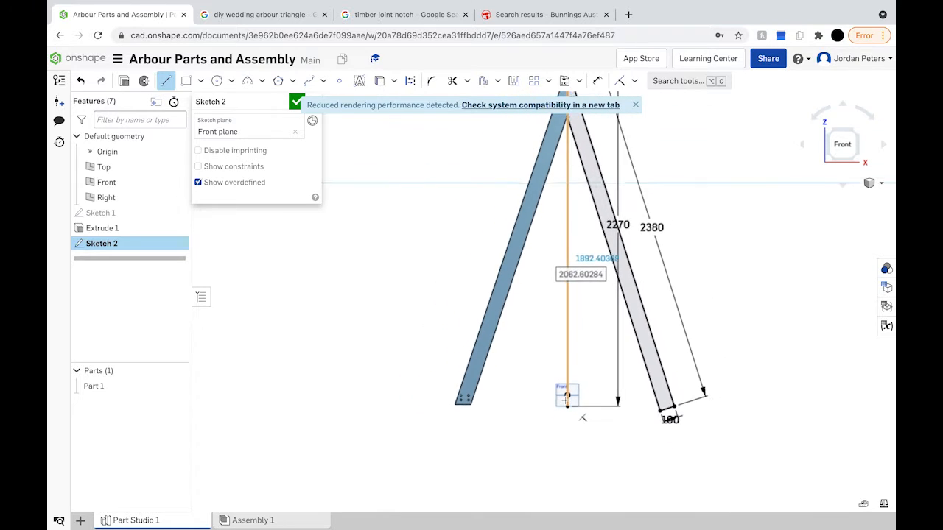
pyautogui.click(567, 398)
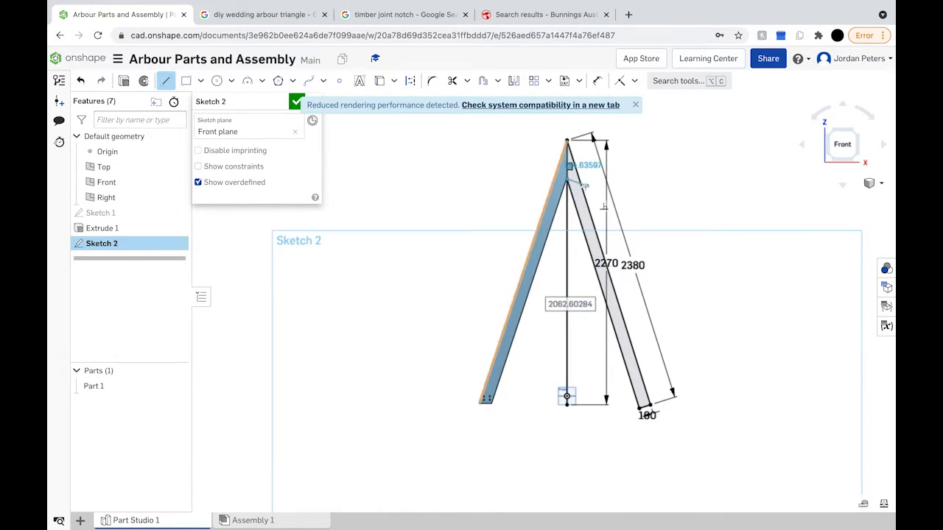
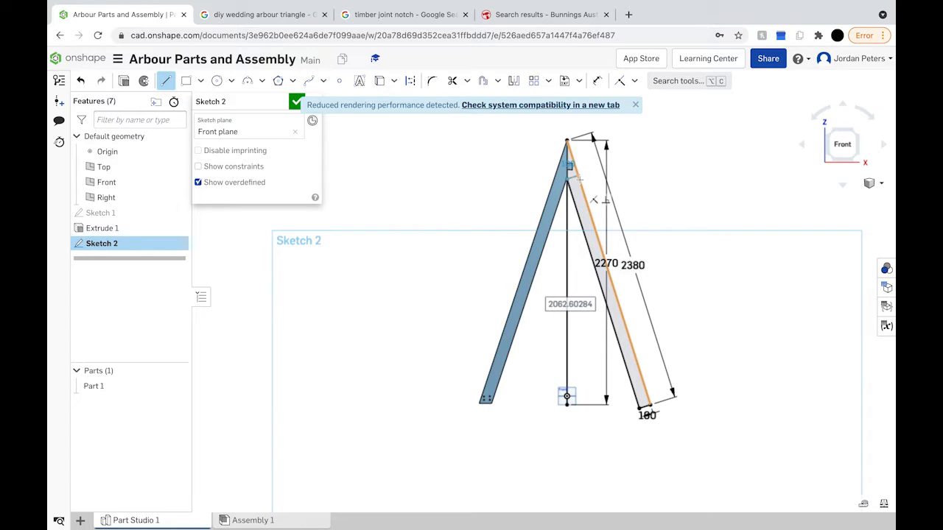
pyautogui.scroll(2, 580, 179)
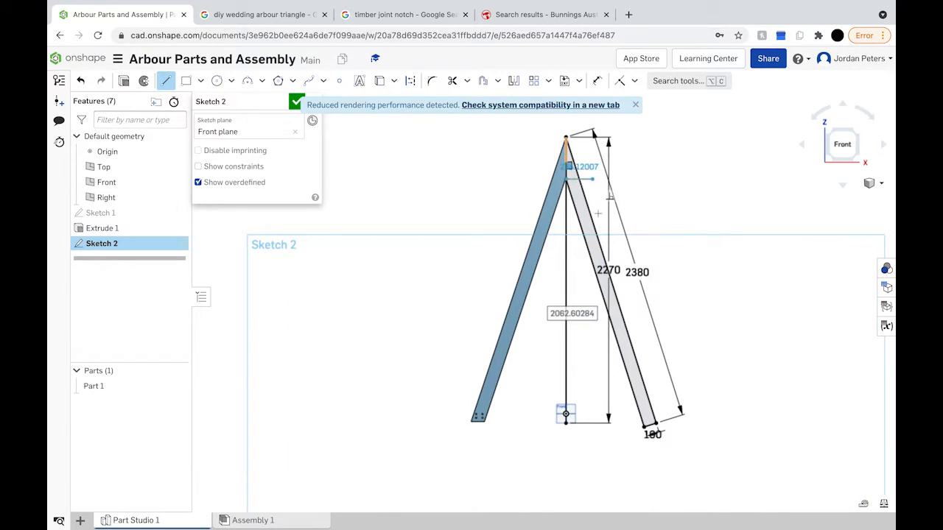
# Undo the second leg's outline back to the 2270 mm vertical line.
pyautogui.press('Escape')
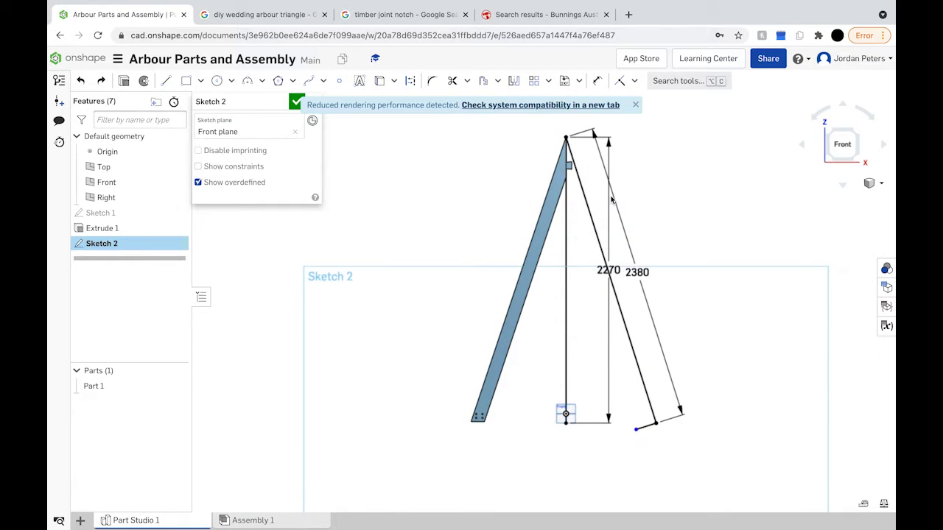
pyautogui.hotkey('ctrl', 'z')
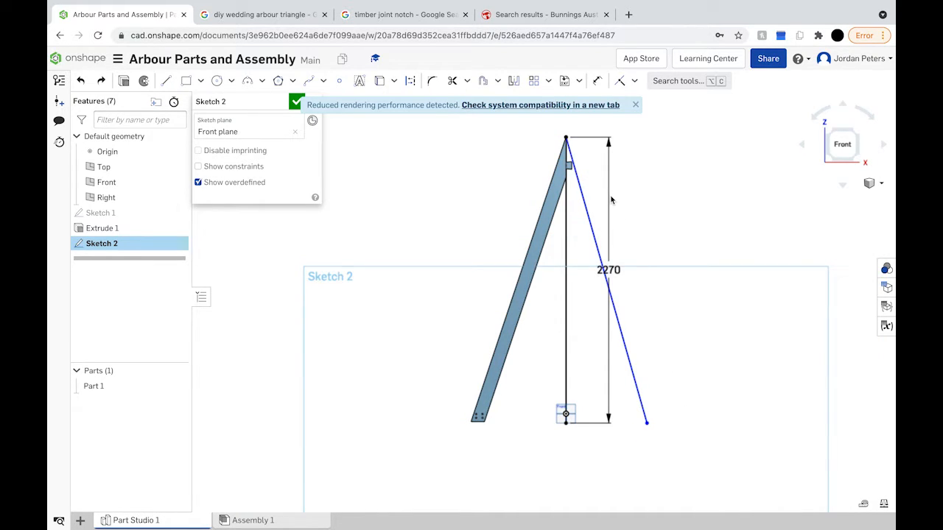
pyautogui.hotkey('ctrl', 'z')
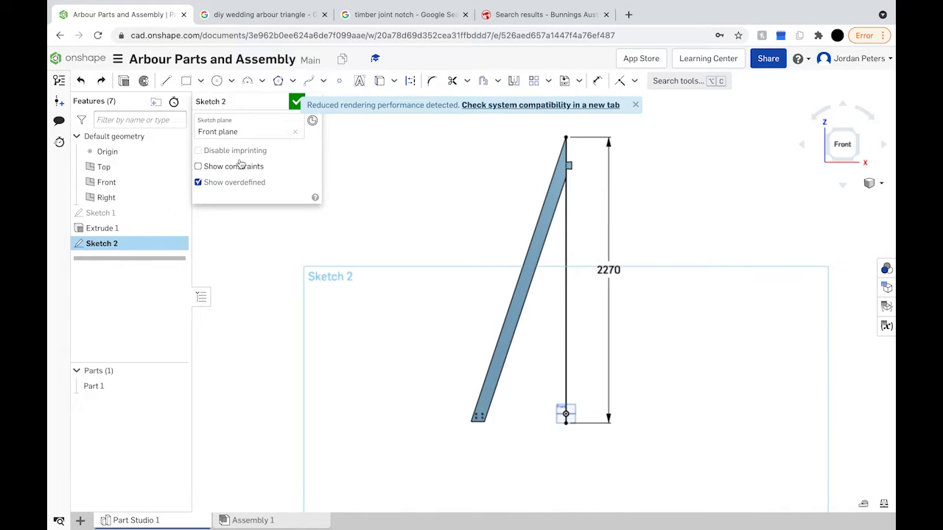
# Draw a horizontal baseline about 1352 mm long outward from the vertical line's lower end, away from the first leg.
pyautogui.click(166, 80)
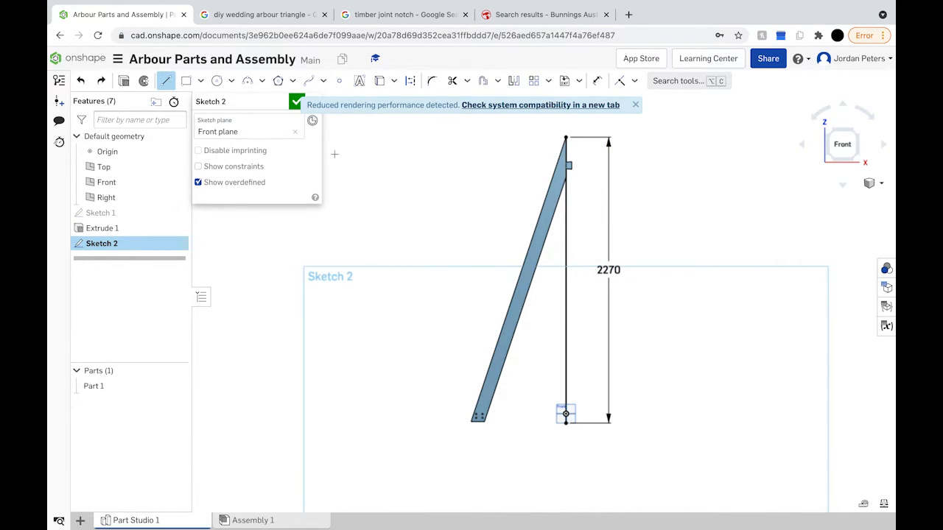
pyautogui.scroll(-1, 586, 442)
pyautogui.scroll(5, 585, 442)
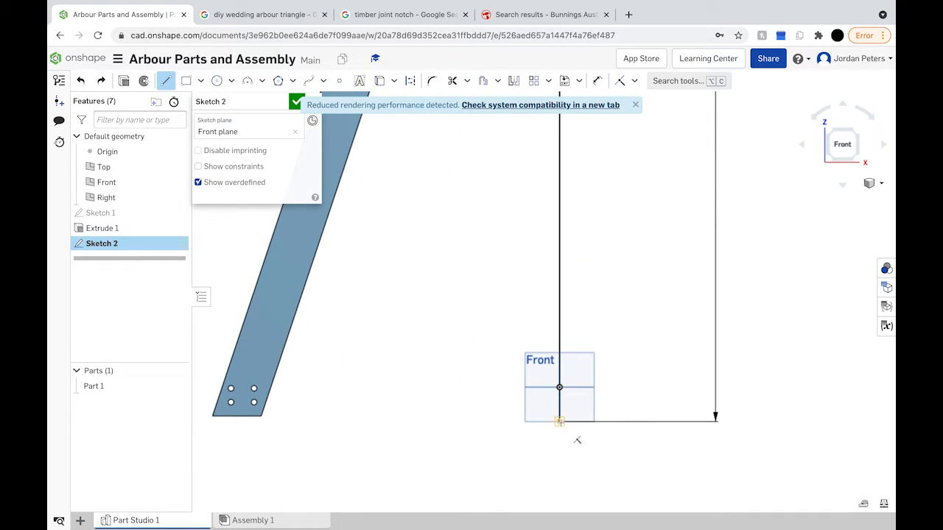
pyautogui.click(559, 422)
pyautogui.scroll(-5, 793, 417)
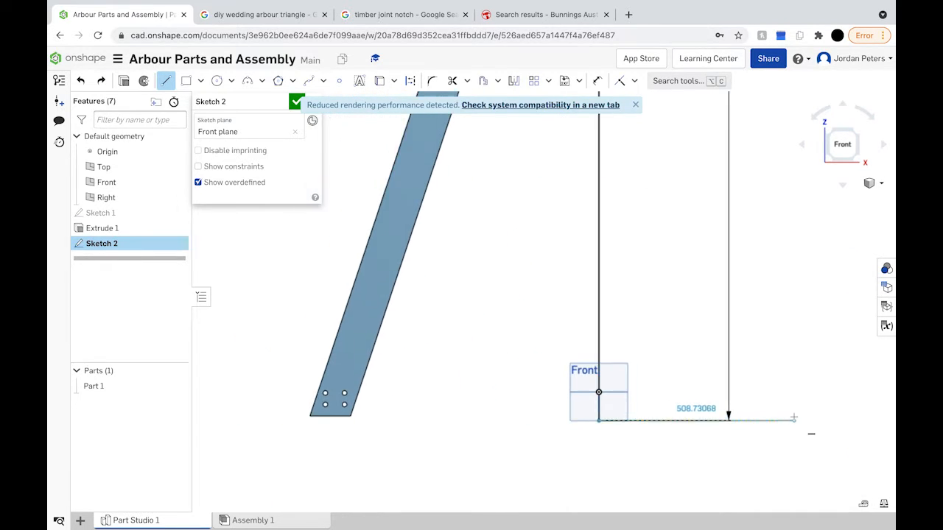
pyautogui.scroll(-3, 793, 417)
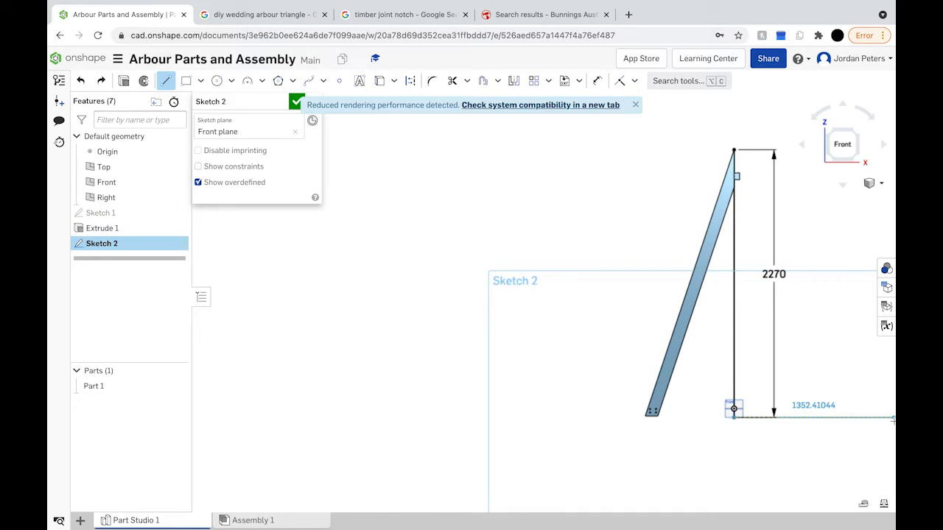
pyautogui.click(894, 419)
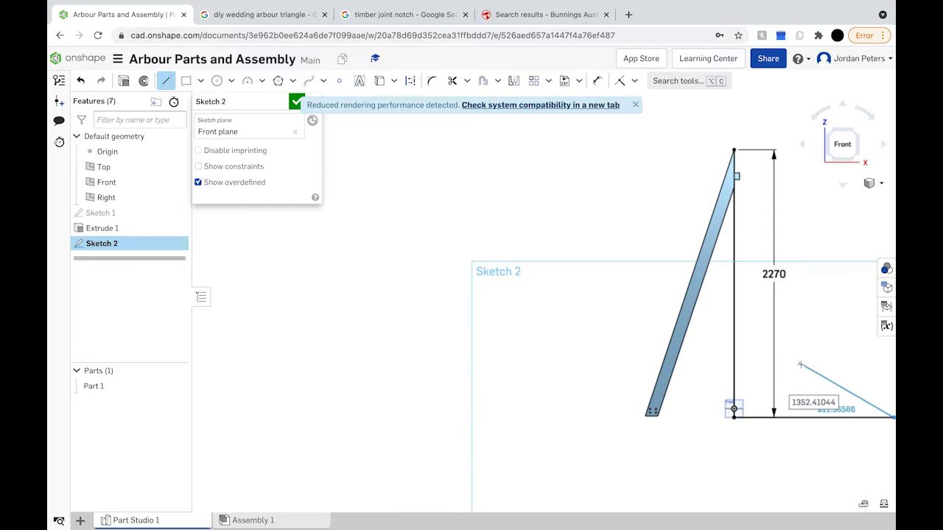
pyautogui.press('Escape')
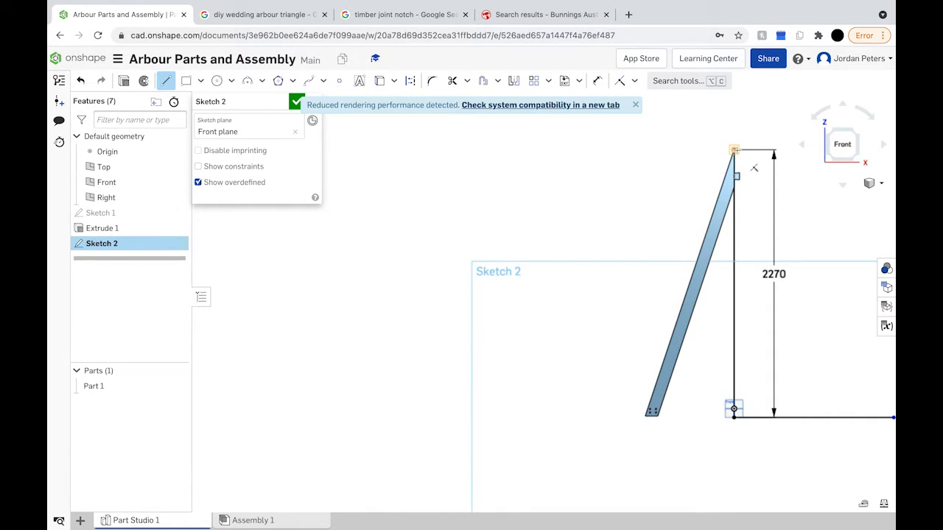
# Draw a sloped line from the vertical line's upper end to the horizontal baseline and set its length to 2380 mm.
pyautogui.click(734, 151)
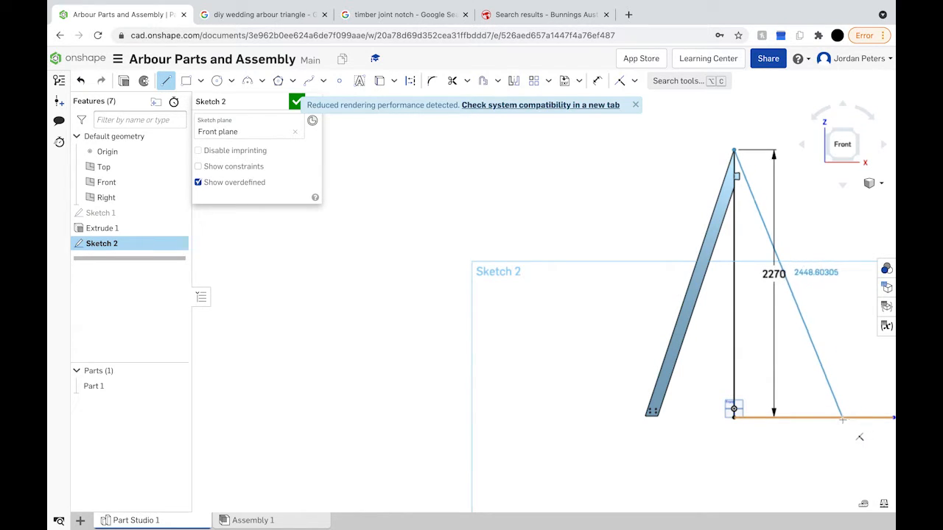
pyautogui.click(842, 419)
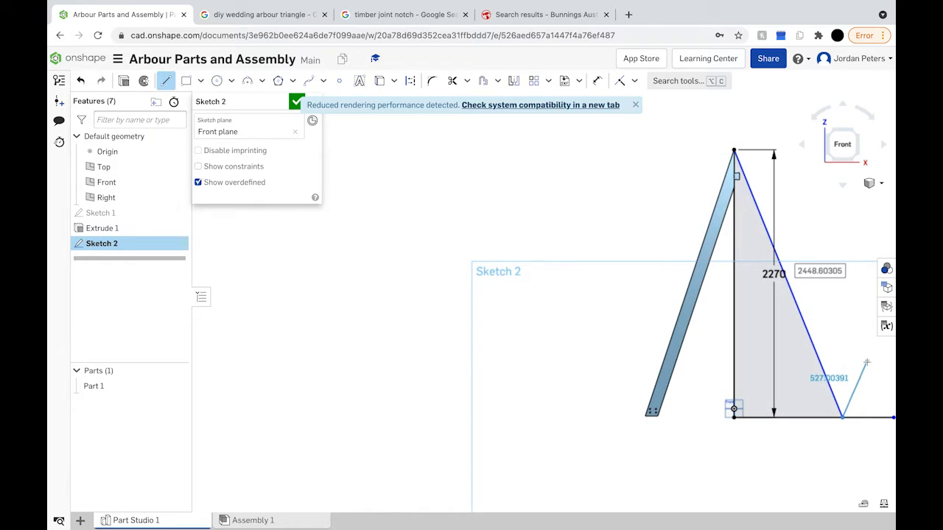
pyautogui.write('2')
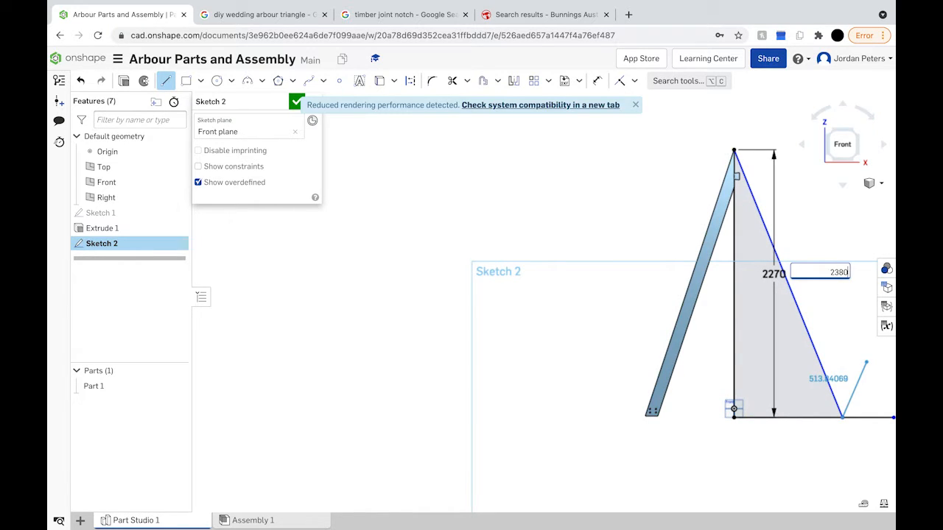
pyautogui.write('380')
pyautogui.press('Return')
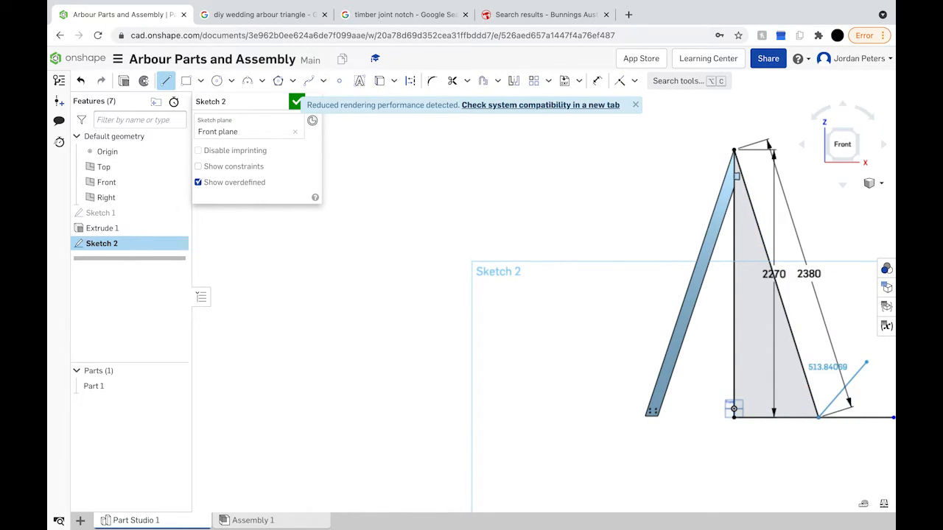
# Draw a 100 mm line inward from the sloped line's lower end, perpendicular to the sloped line.
pyautogui.scroll(5, 830, 435)
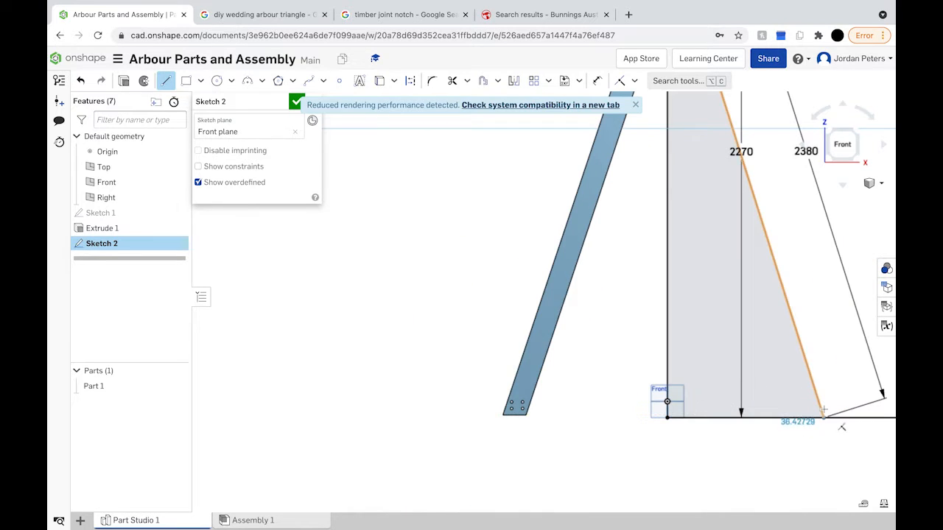
pyautogui.scroll(-5, 822, 409)
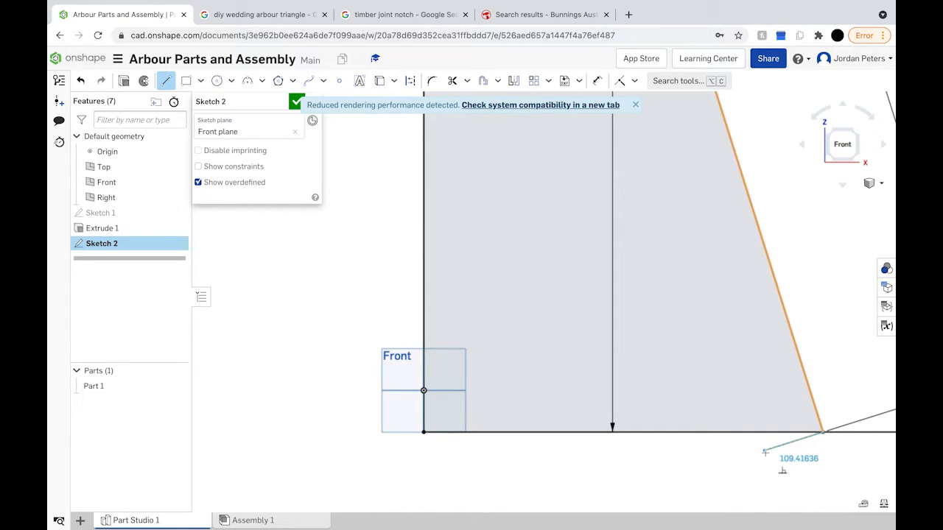
pyautogui.write('100')
pyautogui.press('Return')
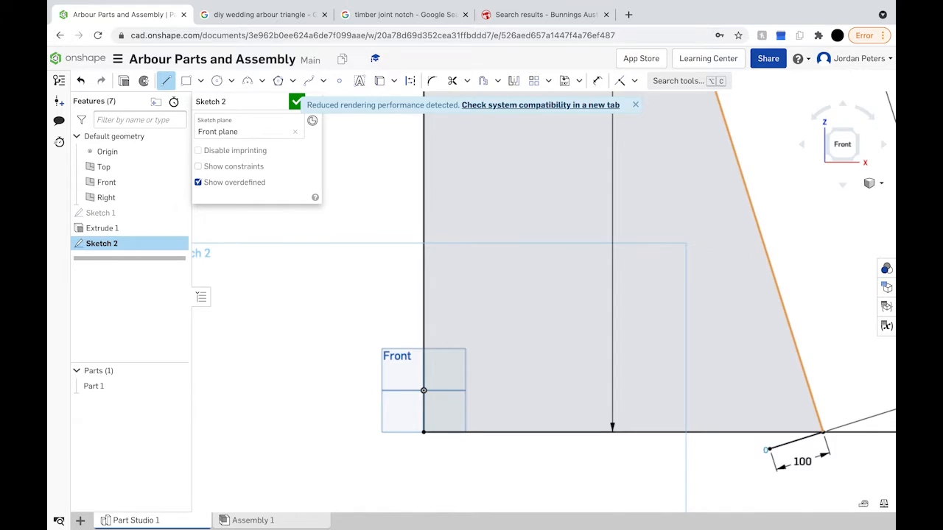
# Draw the second leg's inner edge about 2063 mm long from the 100 mm line's free end, perpendicular to it, up to the vertical line.
pyautogui.scroll(-5, 764, 414)
pyautogui.scroll(-3, 724, 208)
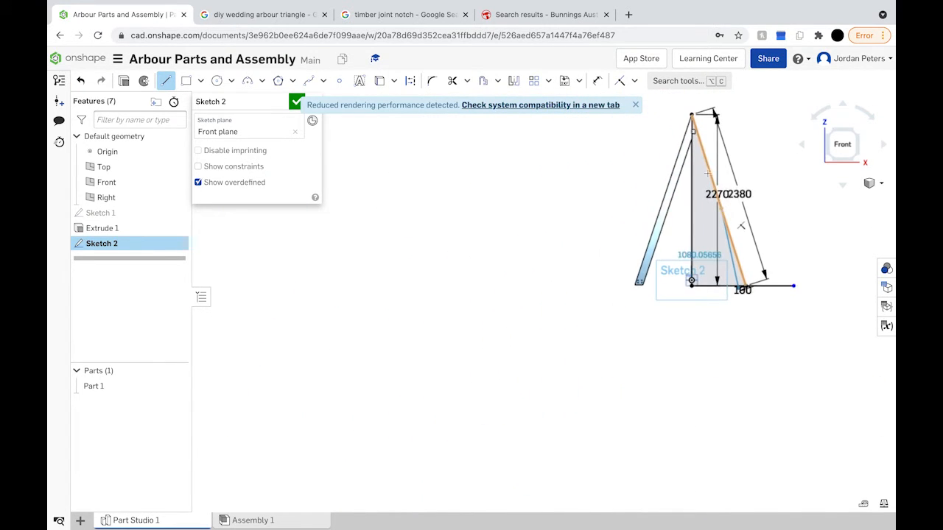
pyautogui.scroll(2, 688, 138)
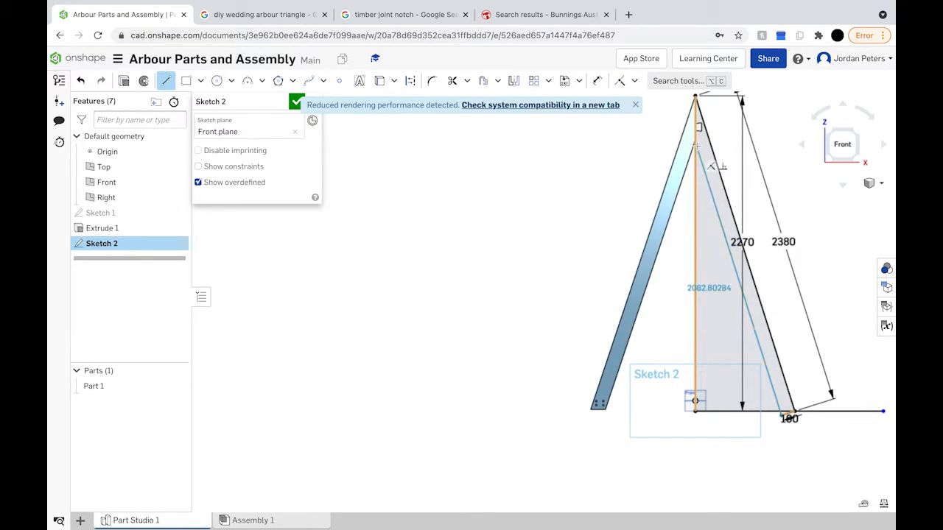
pyautogui.click(694, 141)
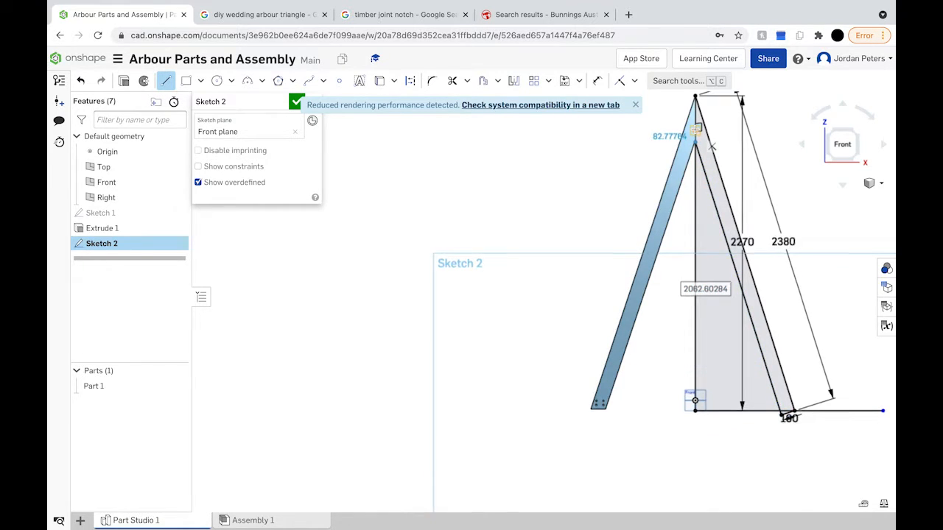
pyautogui.scroll(6, 695, 143)
pyautogui.scroll(5, 695, 130)
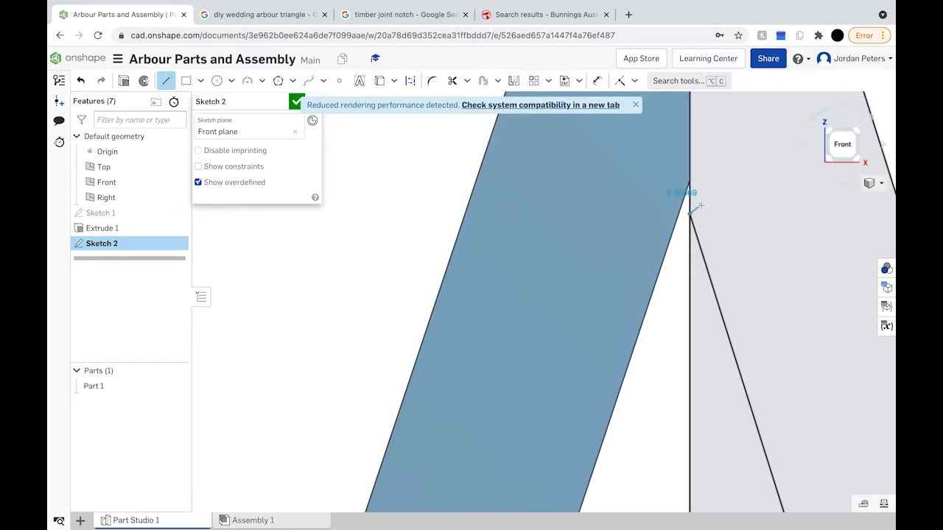
# Cancel the line in progress and undo the second leg's lines and the horizontal baseline, back to the 2270 mm vertical line.
pyautogui.scroll(-5, 701, 206)
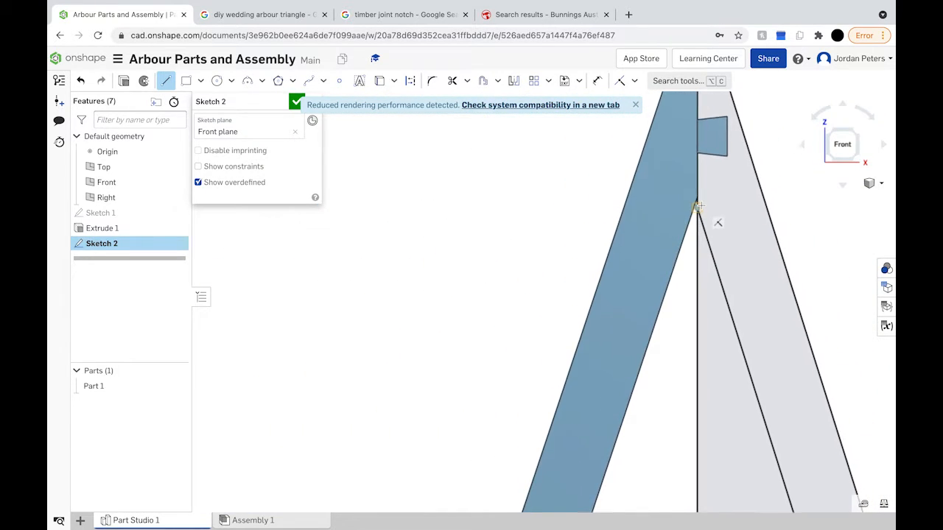
pyautogui.scroll(-4, 713, 174)
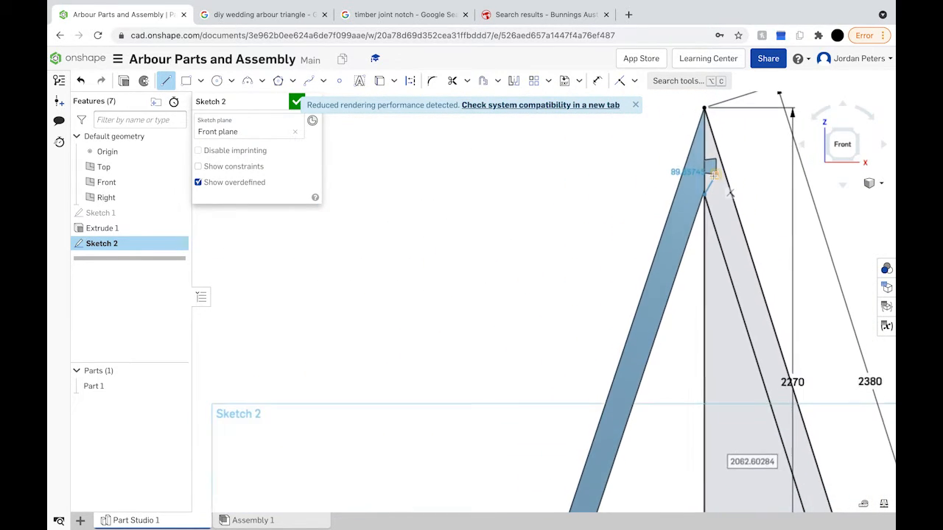
pyautogui.scroll(-2, 713, 174)
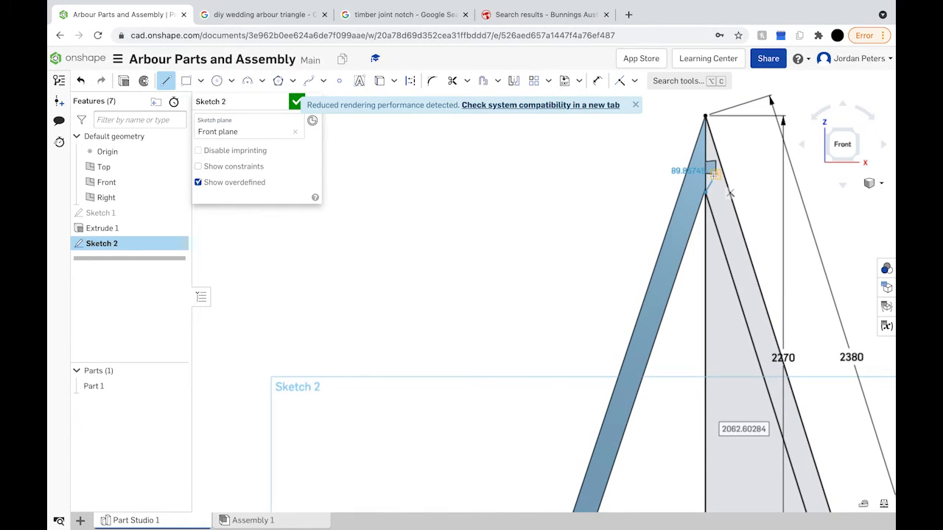
pyautogui.moveTo(713, 176)
pyautogui.mouseDown(button='right')
pyautogui.moveTo(682, 180)
pyautogui.moveTo(643, 168)
pyautogui.moveTo(668, 169)
pyautogui.moveTo(669, 183)
pyautogui.moveTo(715, 174)
pyautogui.moveTo(705, 184)
pyautogui.moveTo(641, 191)
pyautogui.moveTo(733, 172)
pyautogui.moveTo(709, 185)
pyautogui.moveTo(707, 201)
pyautogui.moveTo(766, 173)
pyautogui.mouseUp(button='right')
pyautogui.click(852, 156)
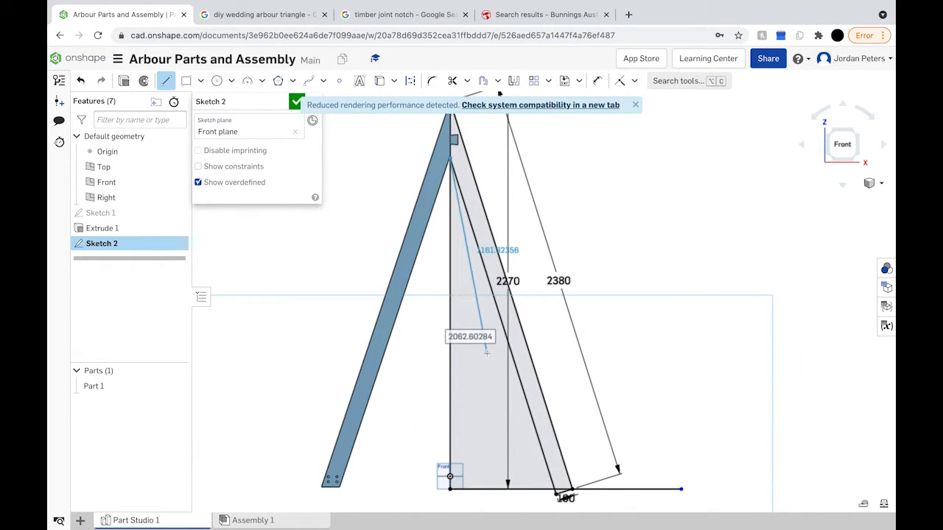
pyautogui.scroll(-3, 494, 353)
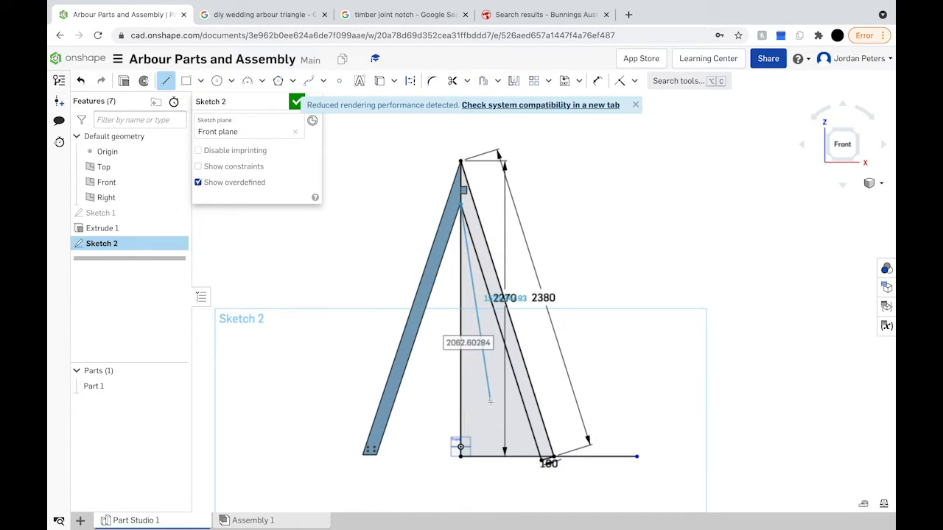
pyautogui.press('Escape')
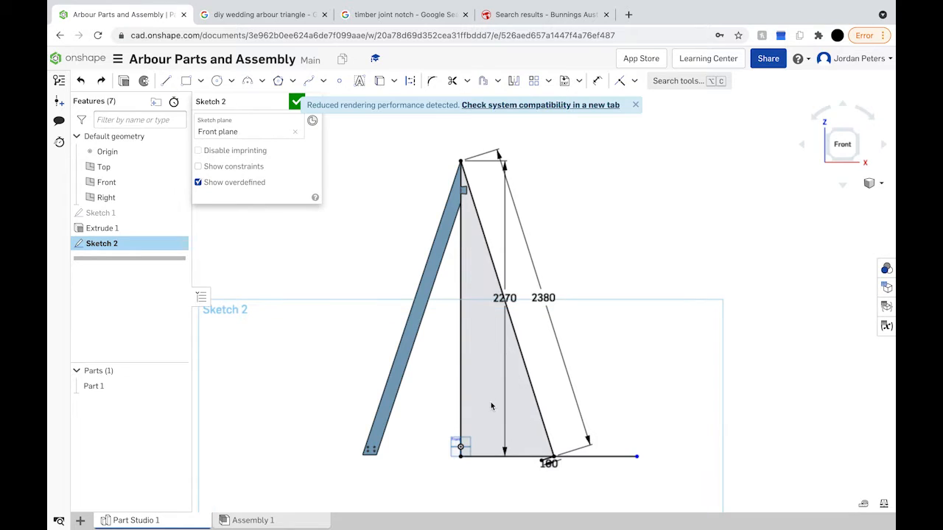
pyautogui.press('super+z')
pyautogui.press('super+z')
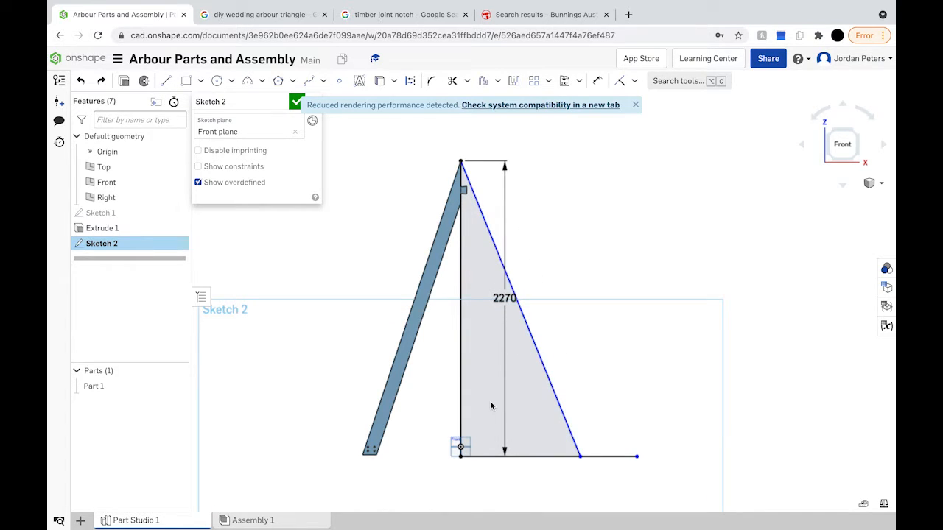
pyautogui.press('super+z')
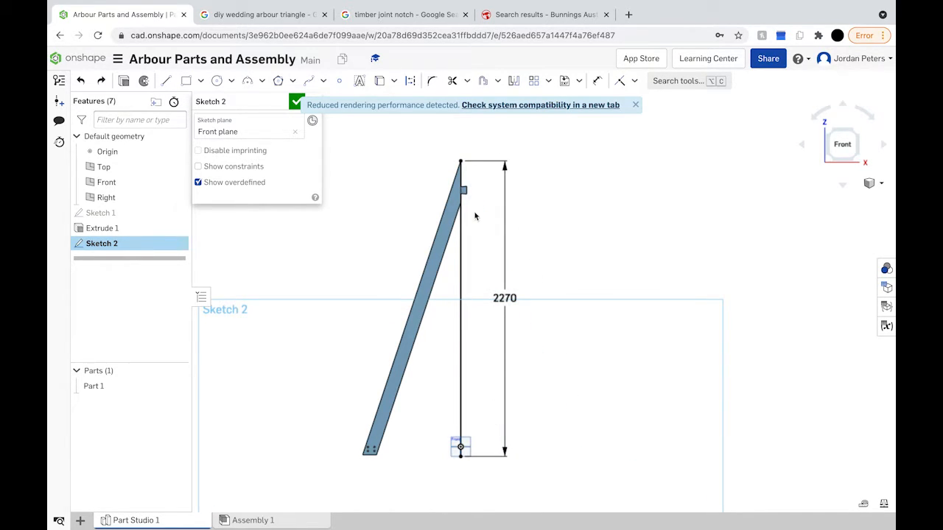
# Draw a horizontal baseline about 2586 mm long from the first leg's lower inner corner, across and past the vertical line.
pyautogui.click(166, 81)
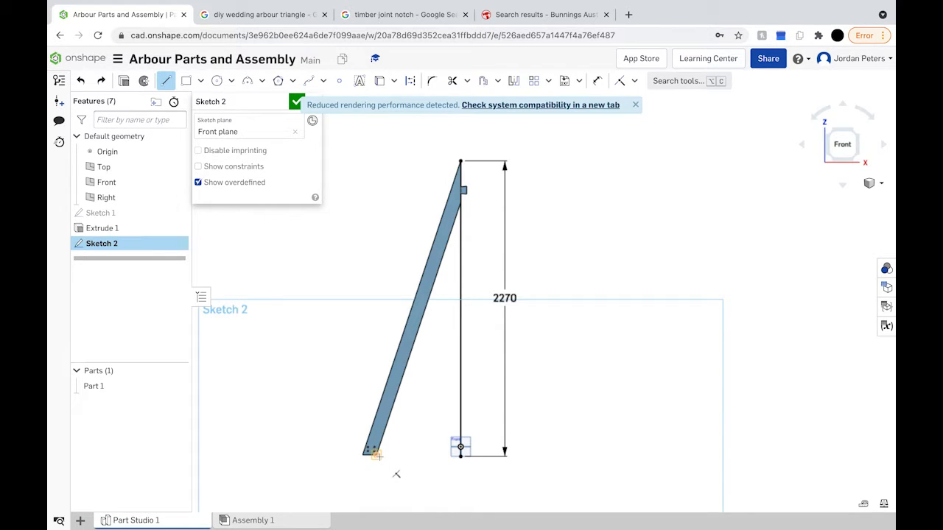
pyautogui.click(376, 455)
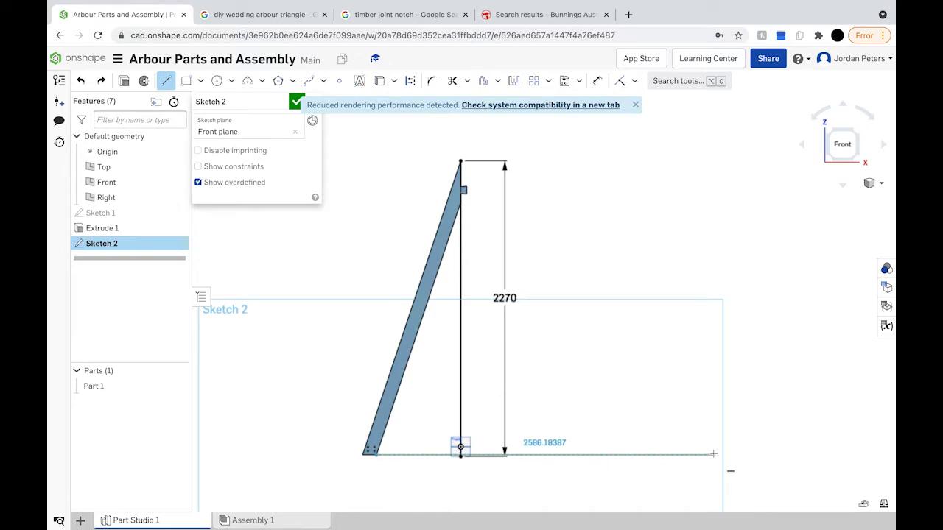
pyautogui.click(713, 455)
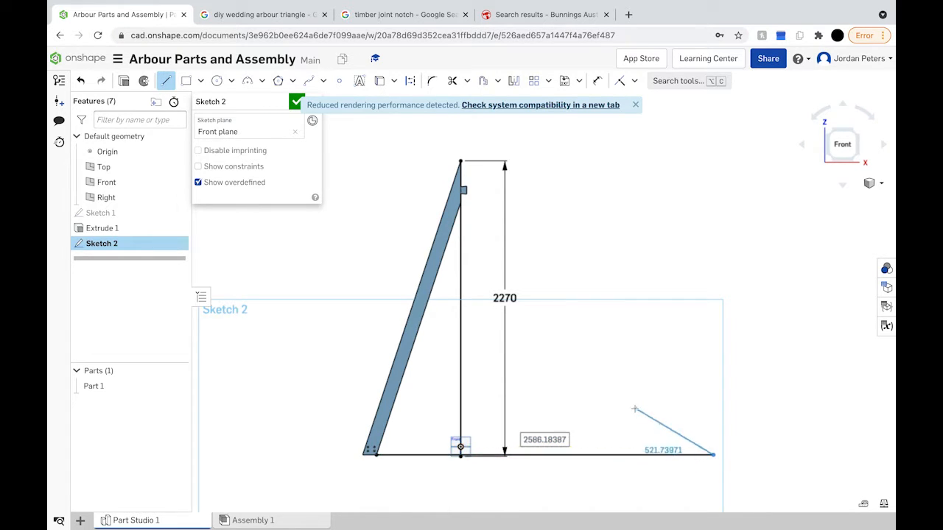
pyautogui.press('Escape')
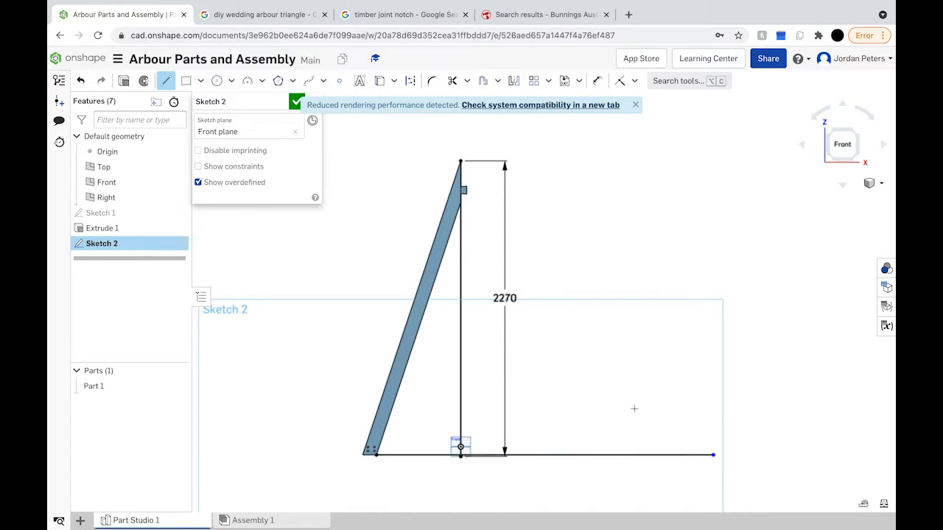
# Draw a sloped line from the vertical line's upper end to the new baseline and set its length to 2380 mm.
pyautogui.click(460, 161)
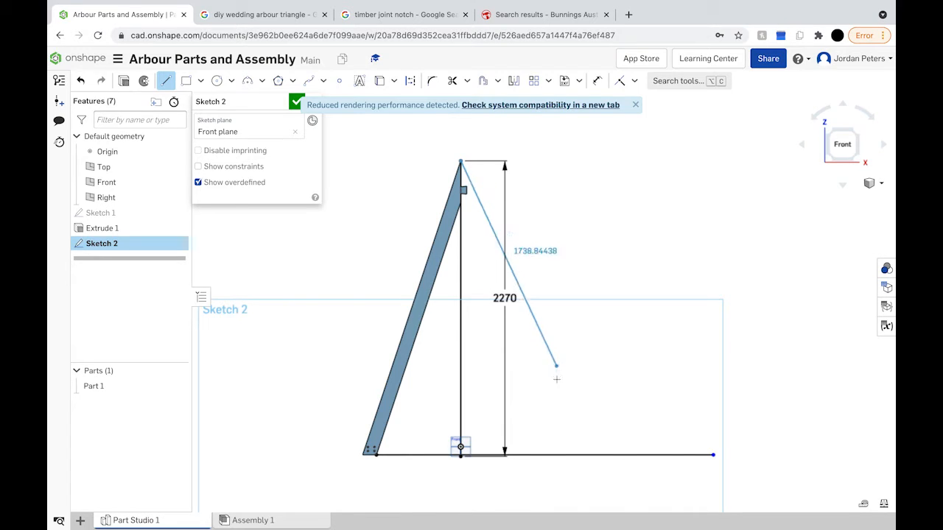
pyautogui.click(560, 455)
pyautogui.scroll(5, 461, 469)
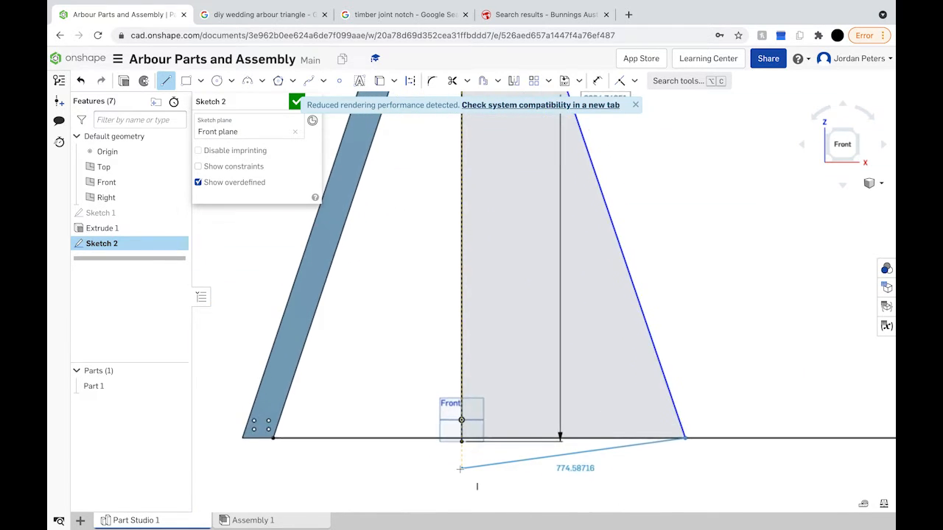
pyautogui.scroll(5, 462, 466)
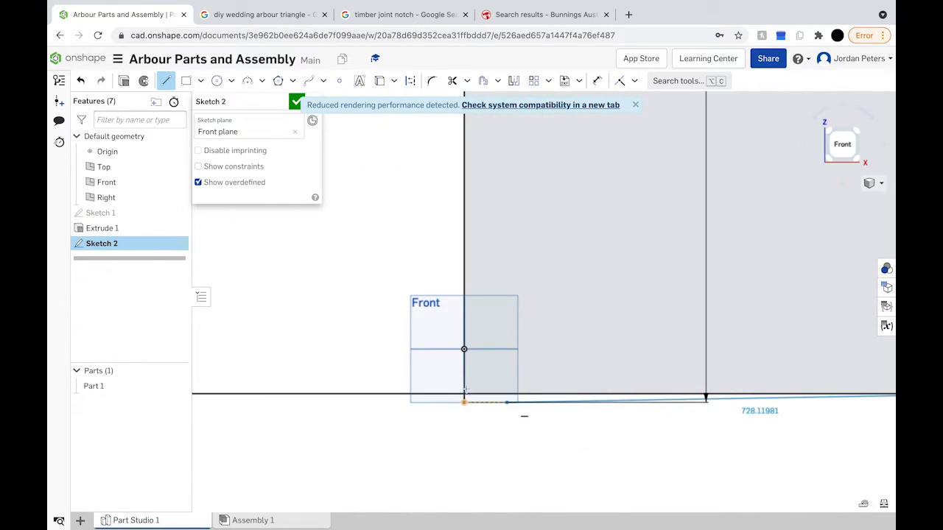
pyautogui.scroll(-5, 465, 394)
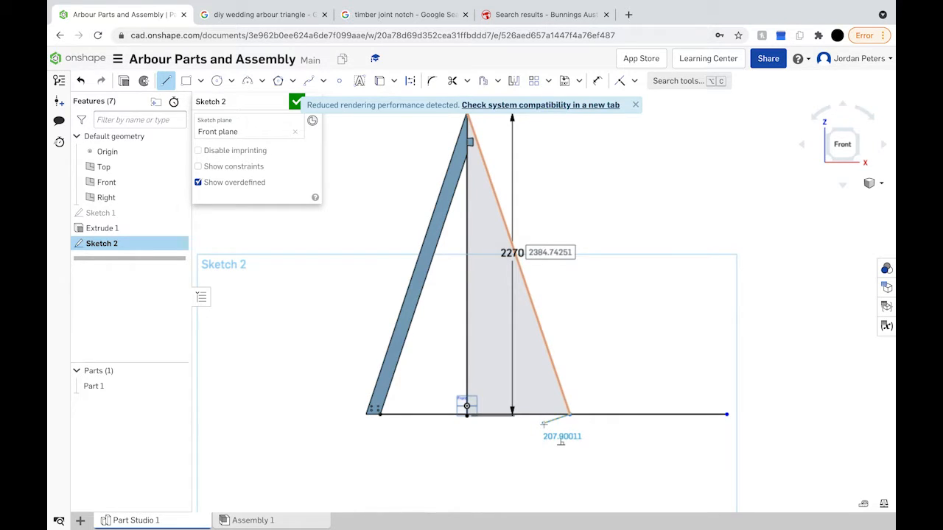
pyautogui.write('2380')
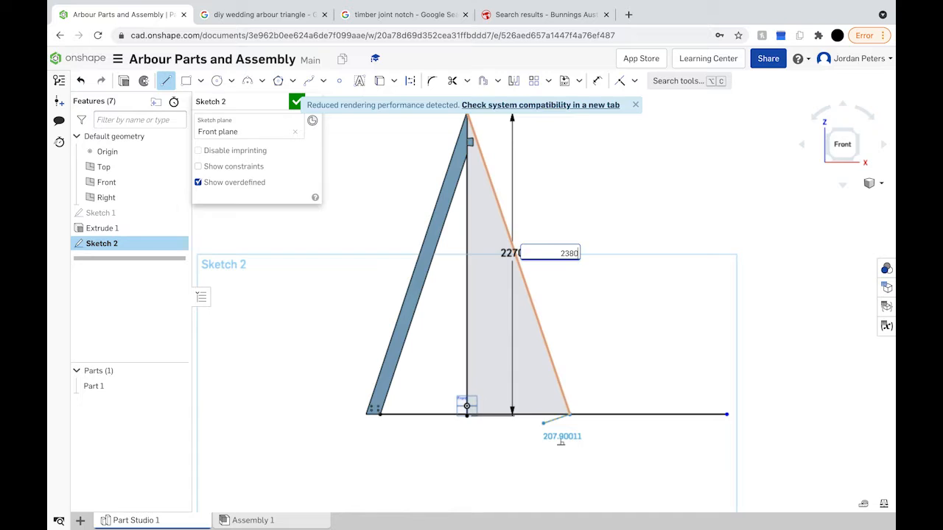
pyautogui.press('Return')
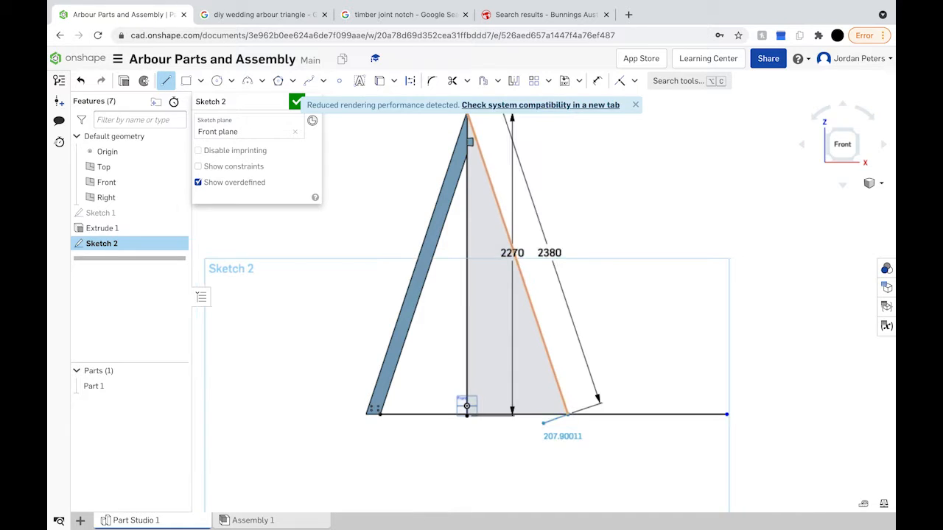
# Draw a 100 mm line inward, perpendicular to the sloped line's lower end, and a 2080 mm inner edge up to the first leg's inner corner.
pyautogui.click(546, 422)
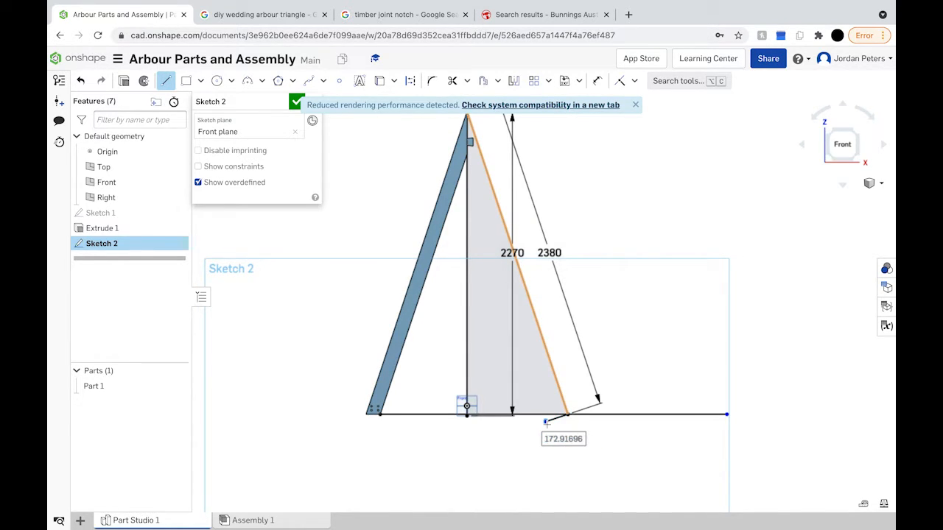
pyautogui.write('100')
pyautogui.press('Return')
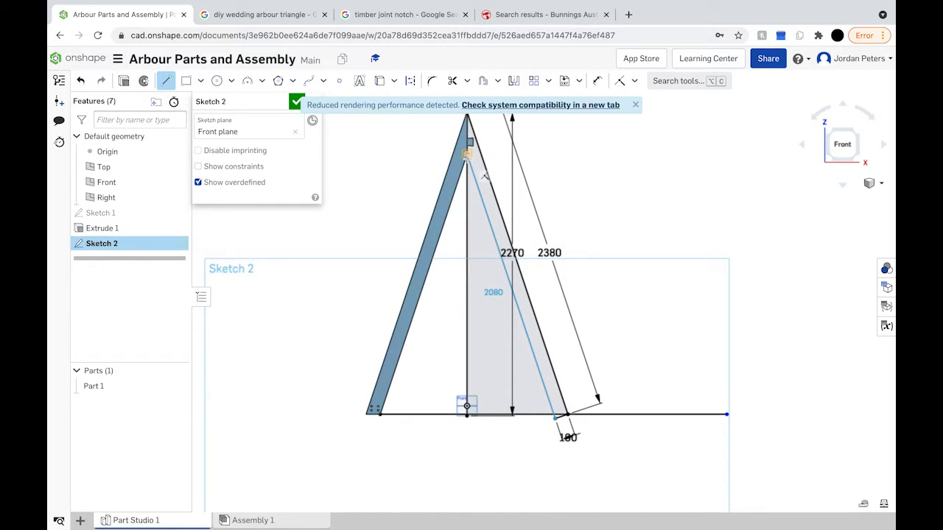
pyautogui.scroll(5, 466, 158)
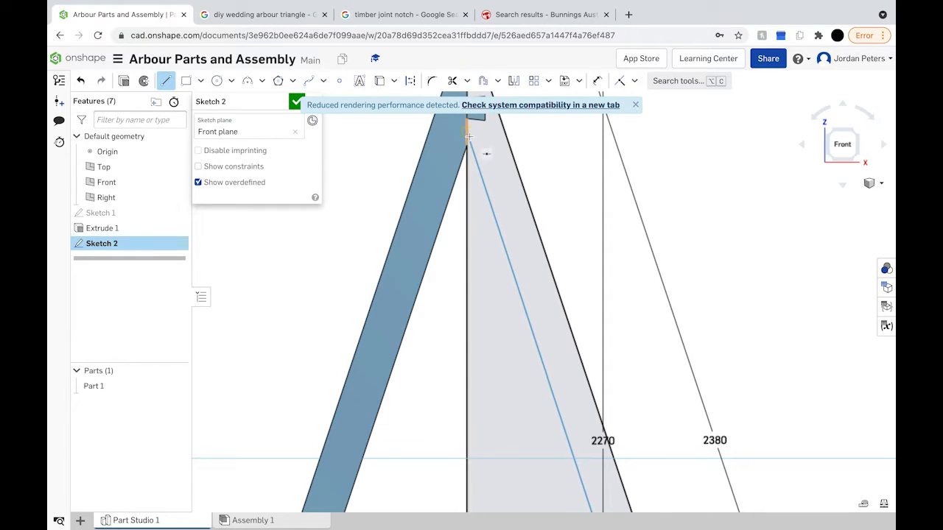
pyautogui.click(467, 146)
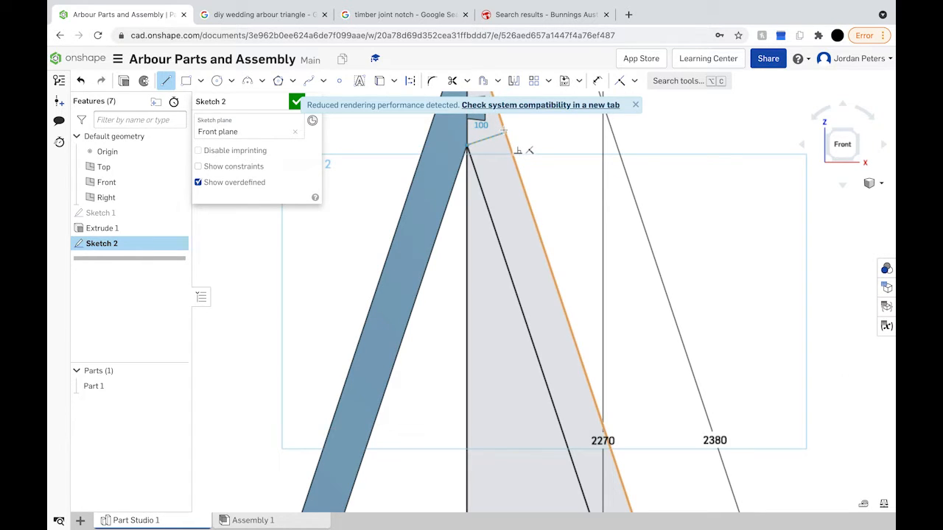
# Examine how the second leg's outline lines up with the first leg, the vertical line and the baseline.
pyautogui.scroll(-8, 504, 131)
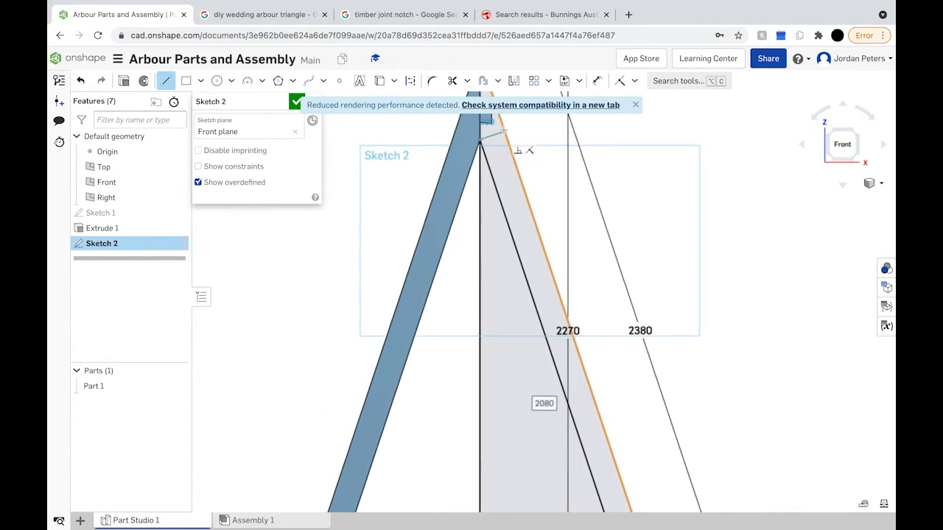
pyautogui.scroll(-5, 516, 309)
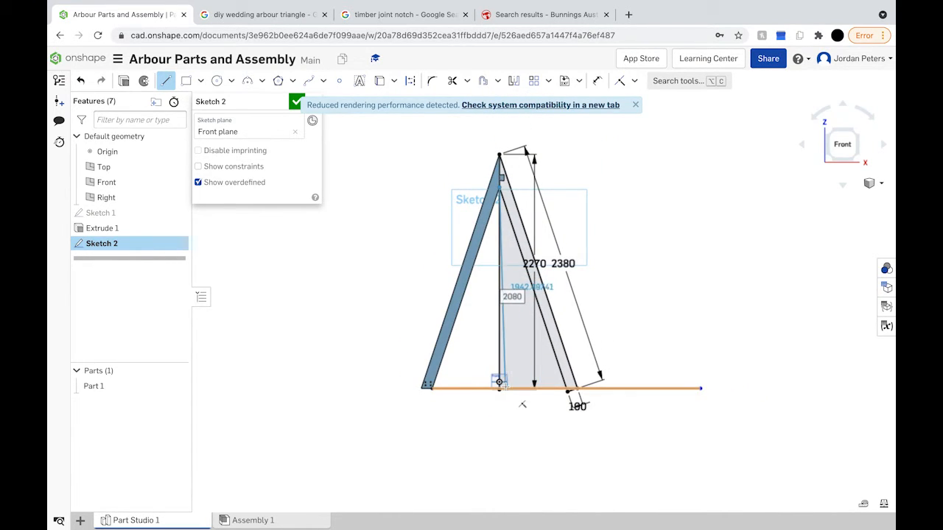
pyautogui.scroll(3, 508, 388)
pyautogui.scroll(2, 522, 405)
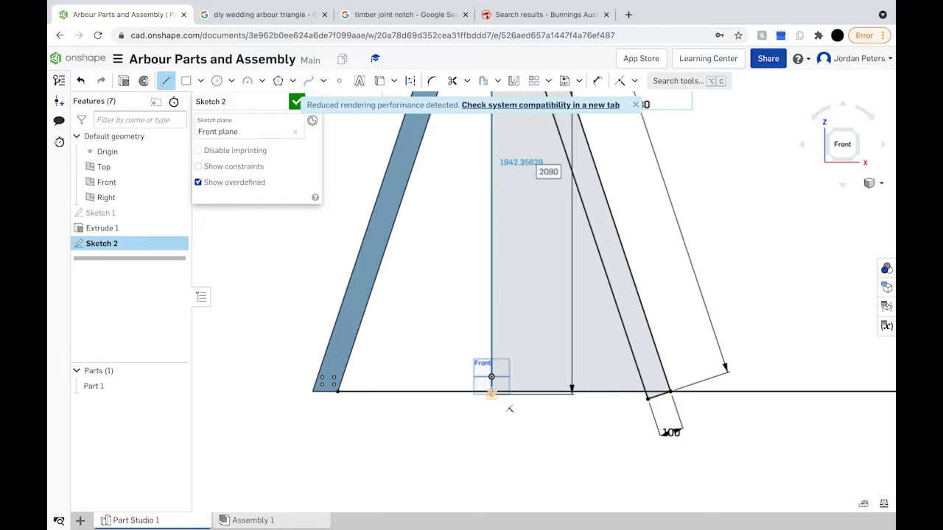
pyautogui.scroll(-2, 509, 408)
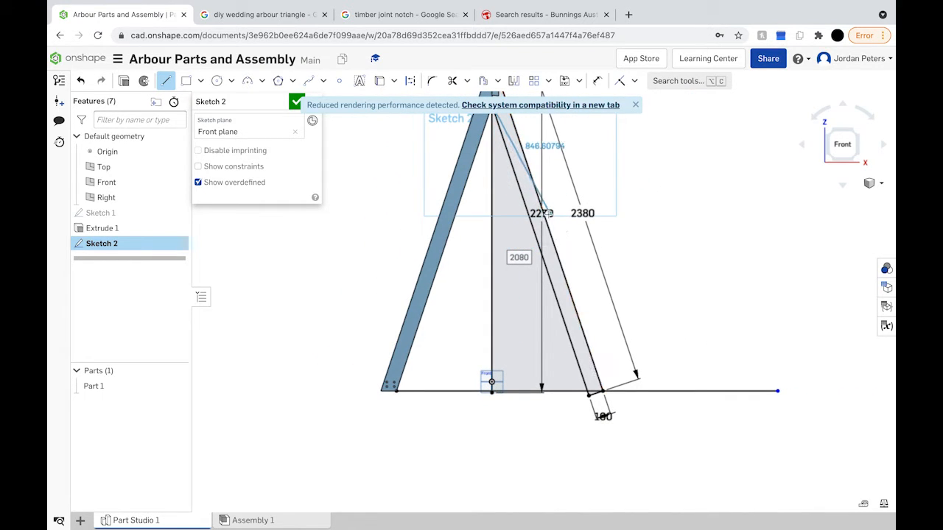
pyautogui.scroll(-2, 547, 213)
pyautogui.scroll(-1, 548, 213)
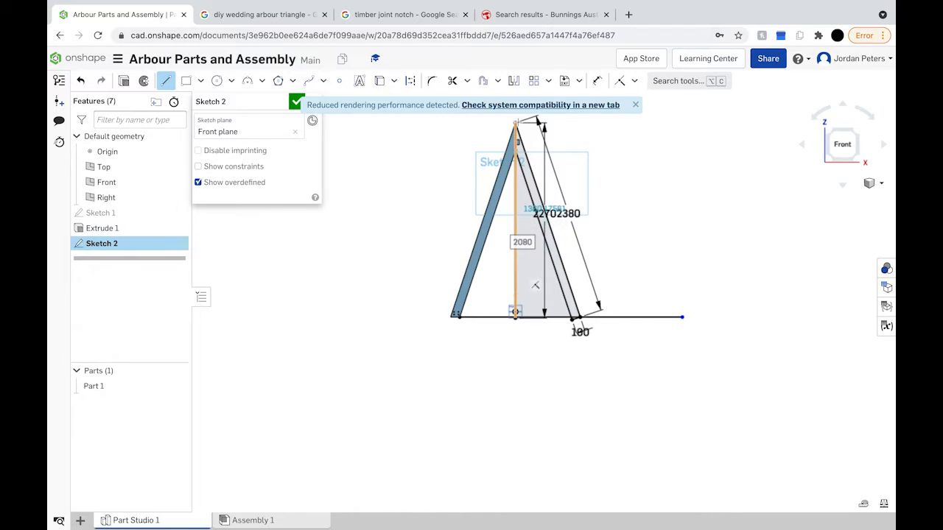
pyautogui.scroll(3, 521, 284)
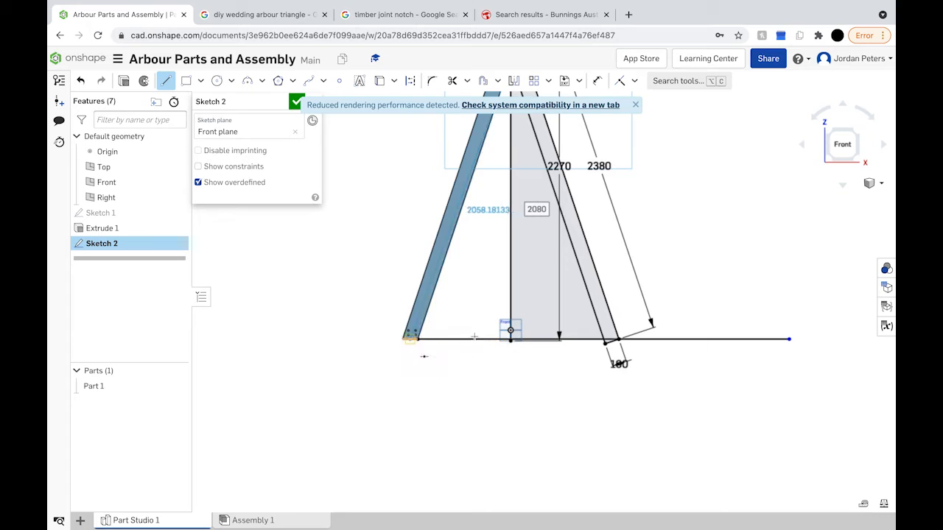
pyautogui.scroll(-3, 603, 339)
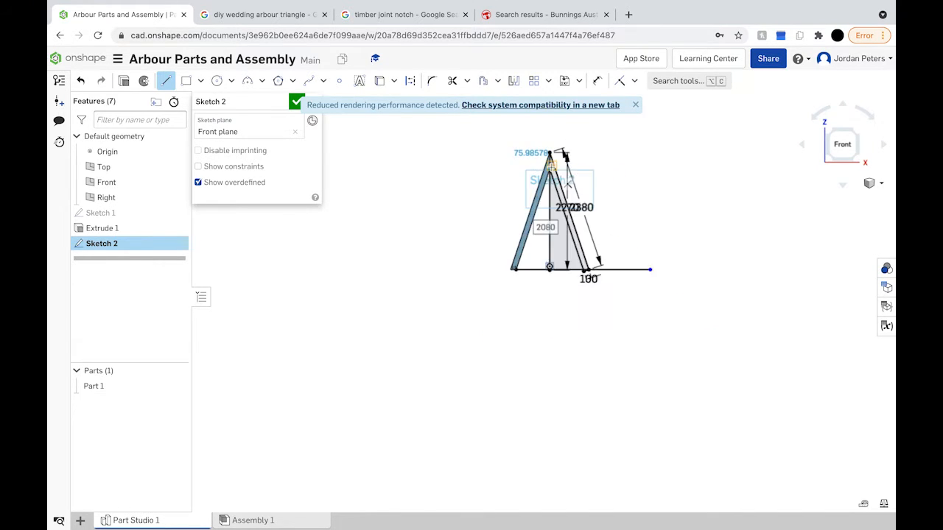
# Draw a line about 66 mm up from the inner corner to the tenon, then trace its 45 mm lower, 60 mm outer and 45 mm upper edges.
pyautogui.scroll(5, 550, 166)
pyautogui.scroll(3, 549, 167)
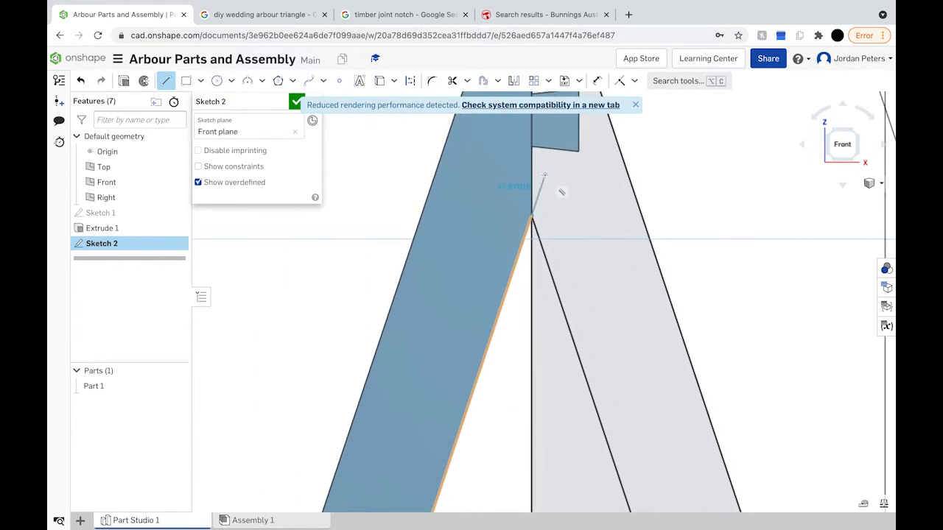
pyautogui.click(530, 144)
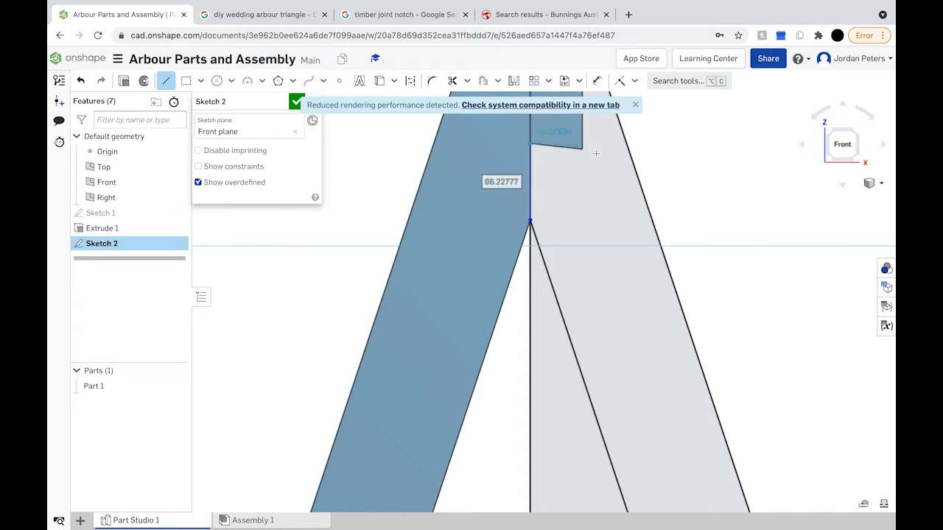
pyautogui.scroll(-4, 582, 149)
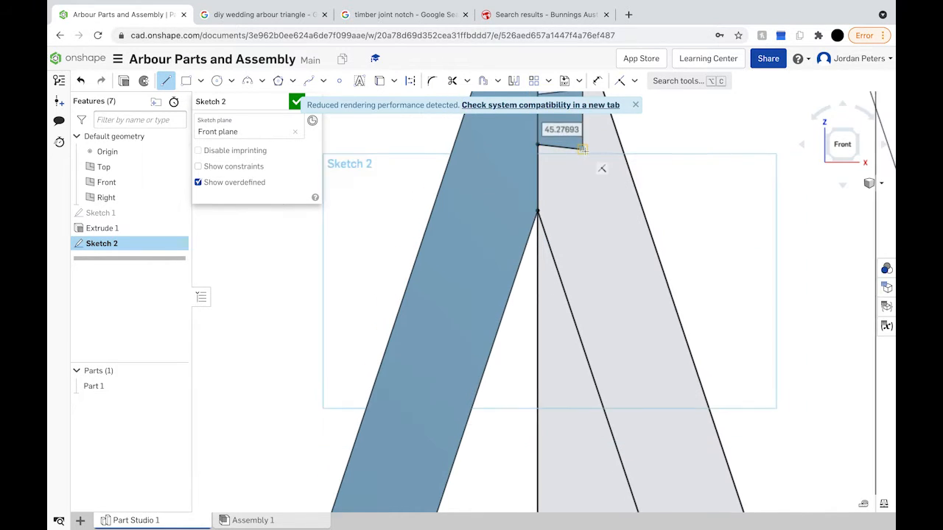
pyautogui.moveTo(585, 172); pyautogui.dragTo(583, 318, button='middle')
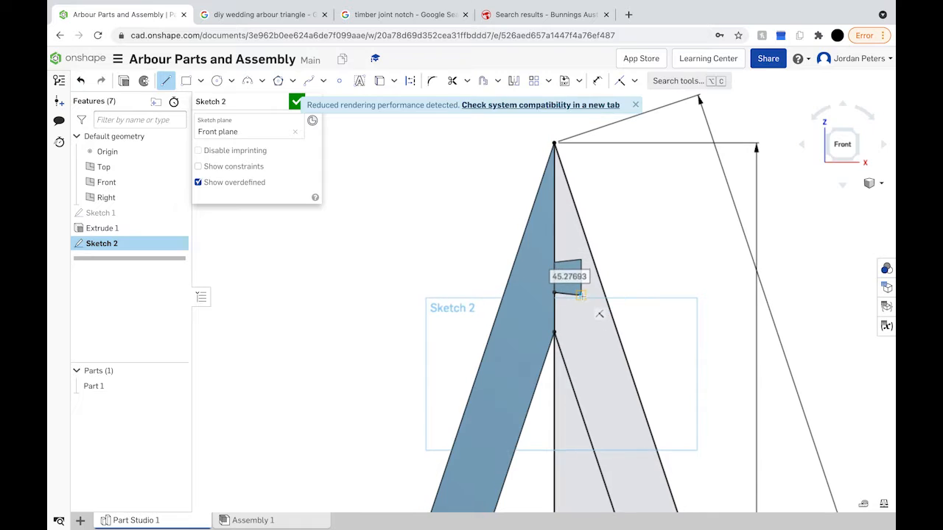
pyautogui.click(582, 260)
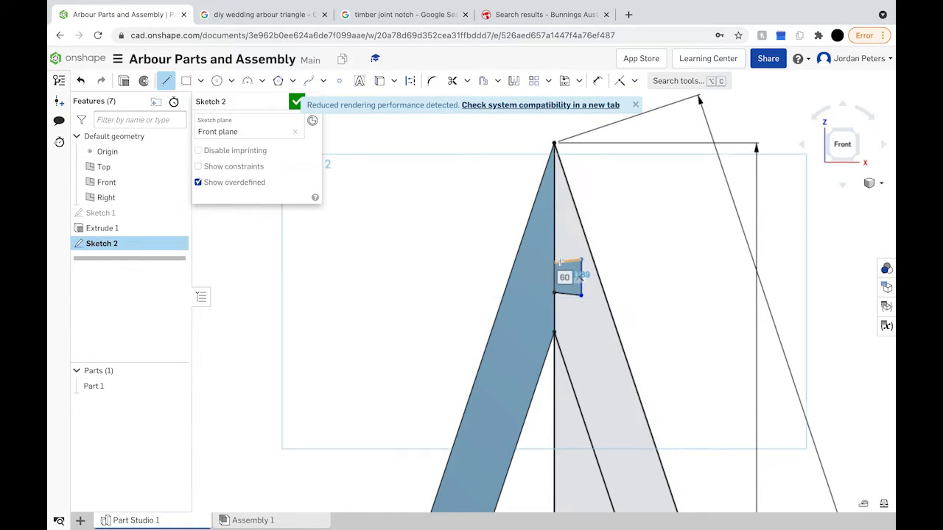
pyautogui.click(554, 262)
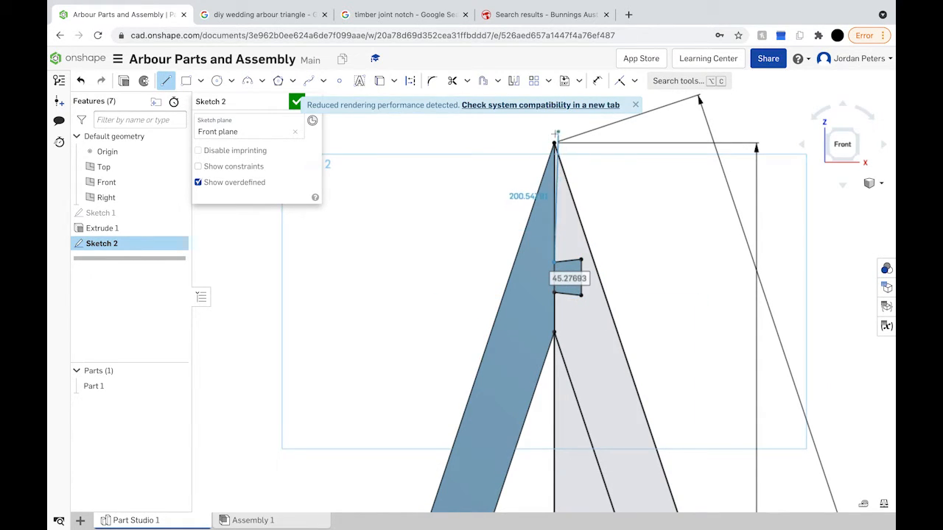
# Draw a 30 mm line inward along the baseline from the second leg's lower outer corner.
pyautogui.scroll(-5, 567, 233)
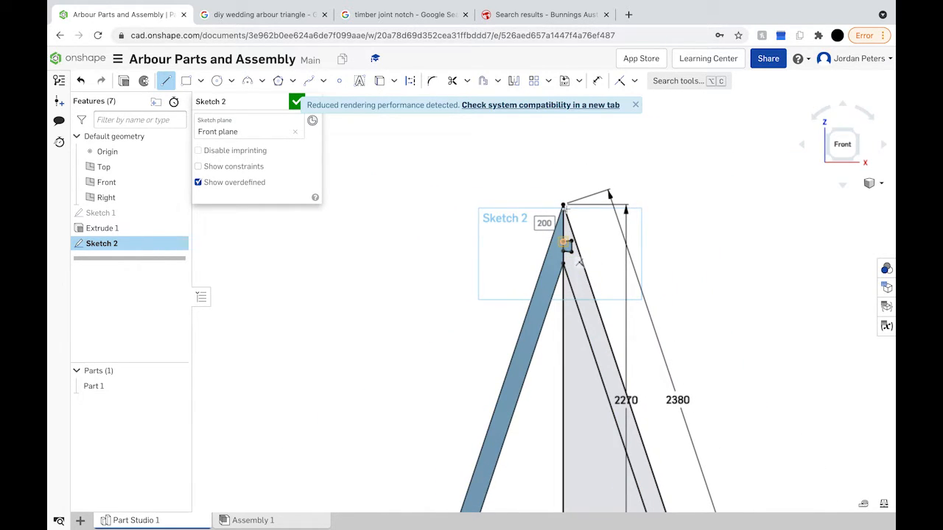
pyautogui.scroll(-3, 567, 291)
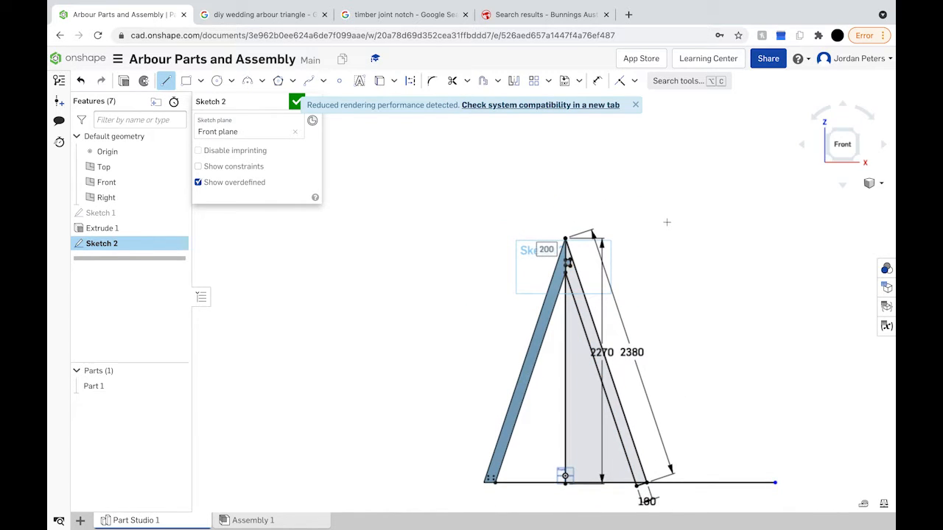
pyautogui.scroll(5, 602, 494)
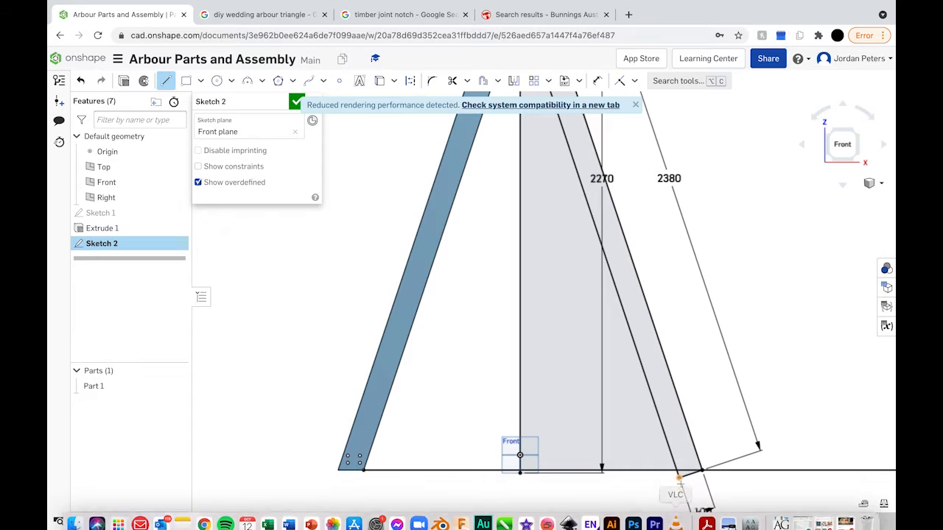
pyautogui.scroll(6, 678, 471)
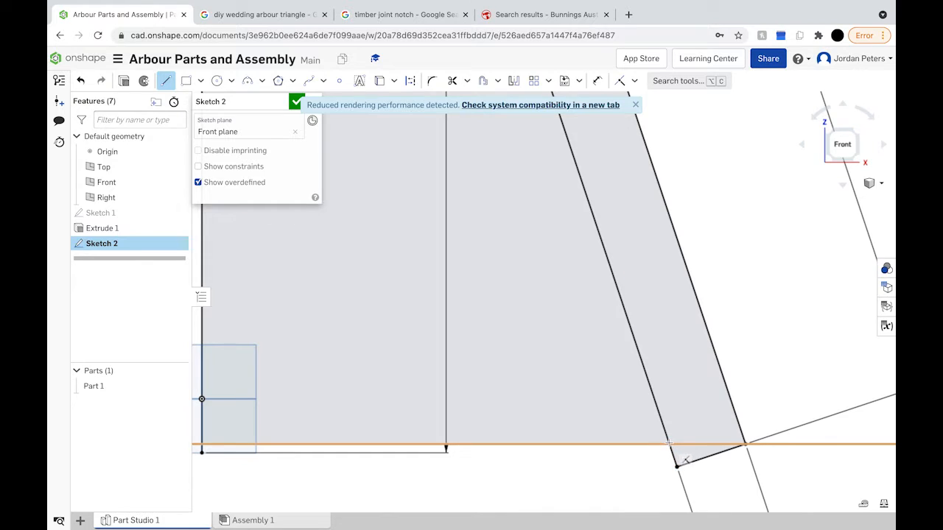
pyautogui.scroll(-5, 394, 366)
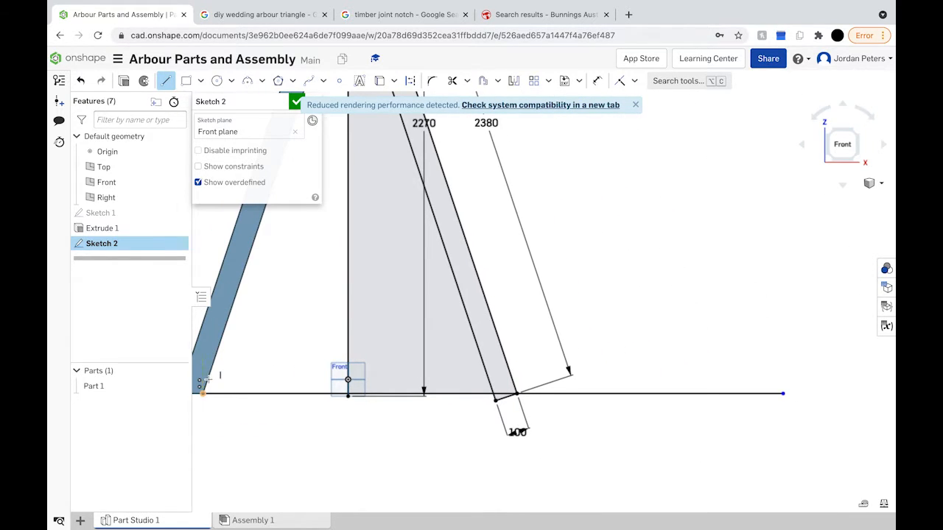
pyautogui.scroll(5, 492, 397)
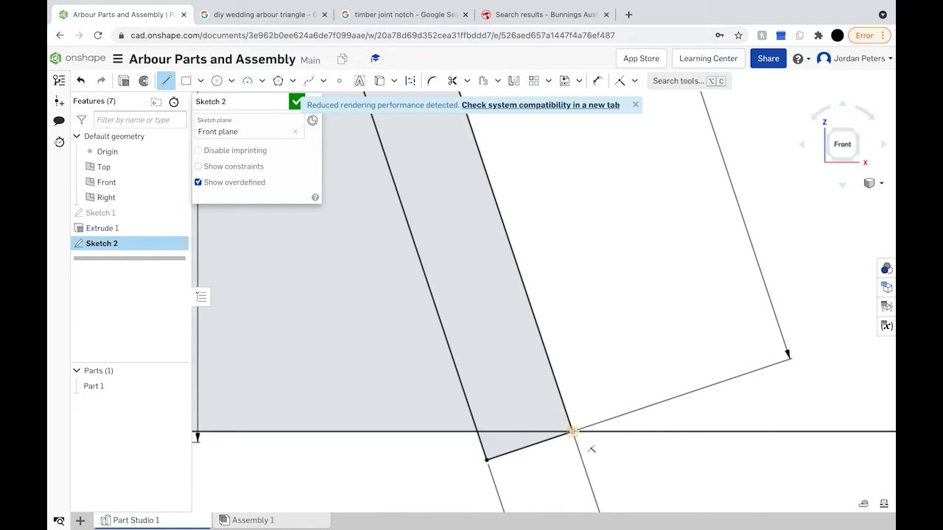
pyautogui.click(571, 430)
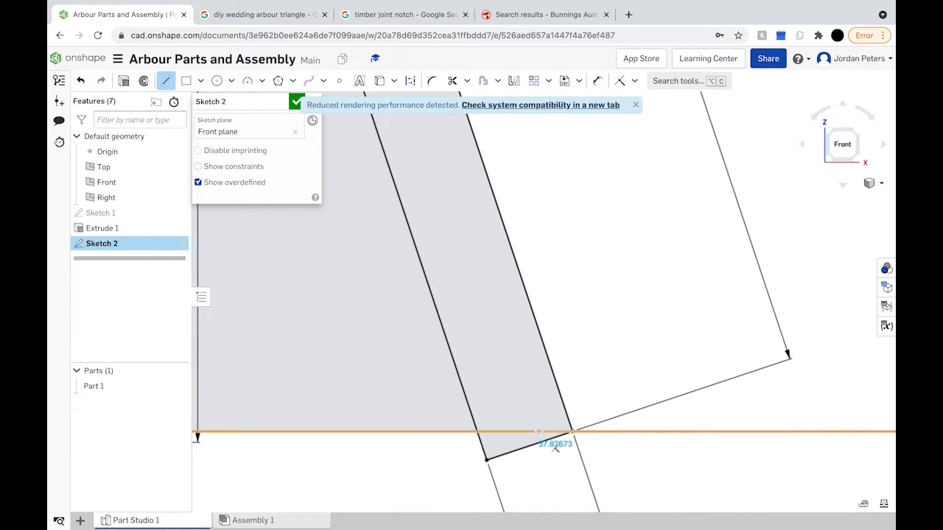
pyautogui.write('30')
pyautogui.press('Return')
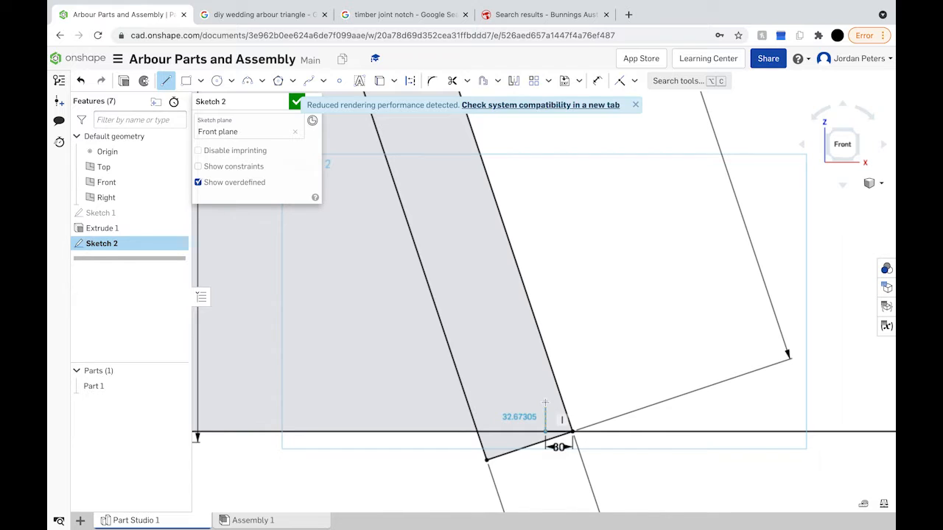
# Draw two segments up from the 30 mm line's end, parallel to the leg, dimension each 30 mm, and undo the second dimension.
pyautogui.scroll(-3, 514, 340)
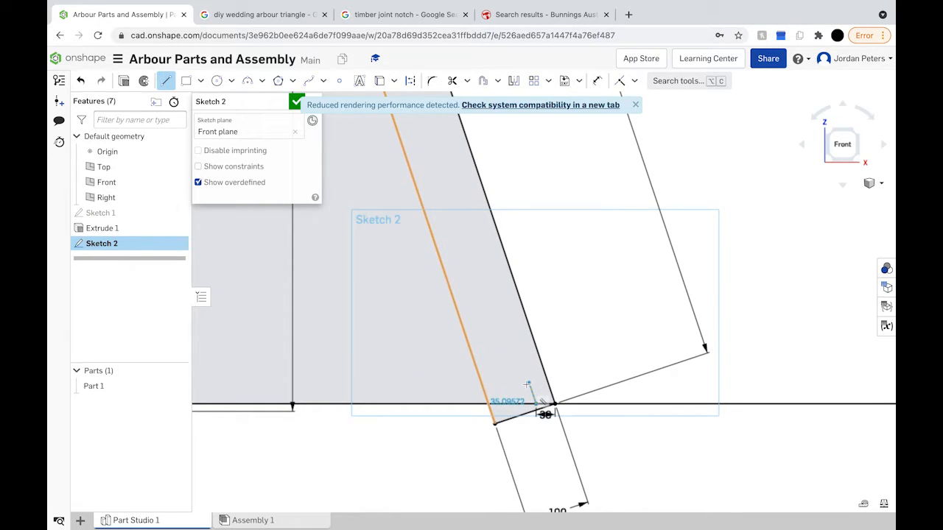
pyautogui.write('30')
pyautogui.press('Return')
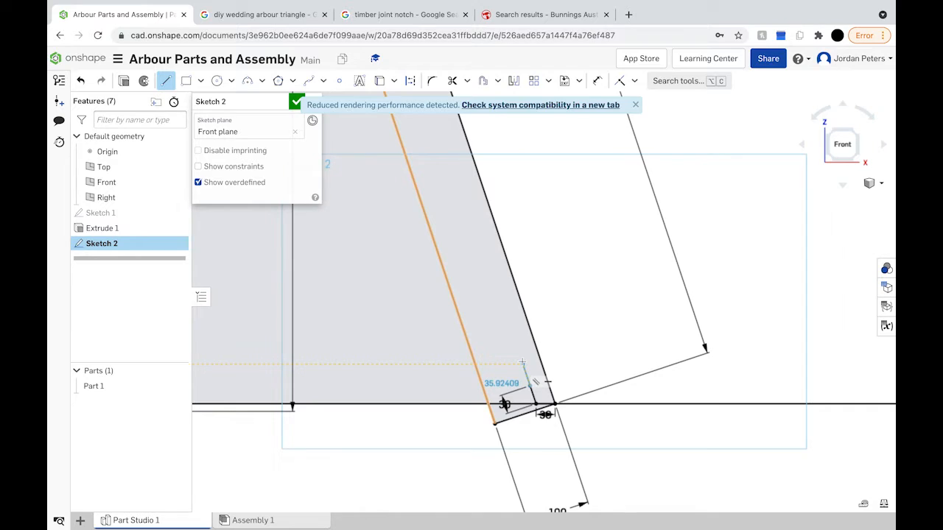
pyautogui.write('30')
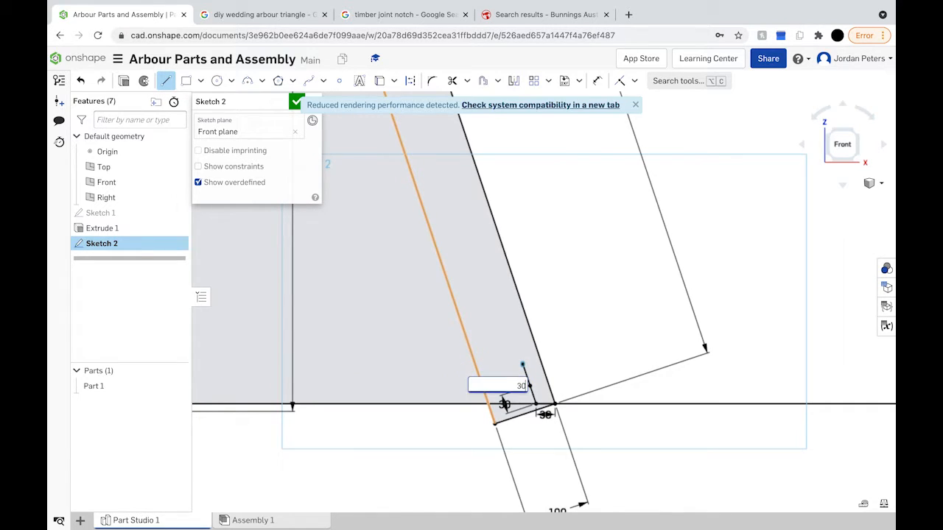
pyautogui.press('Return')
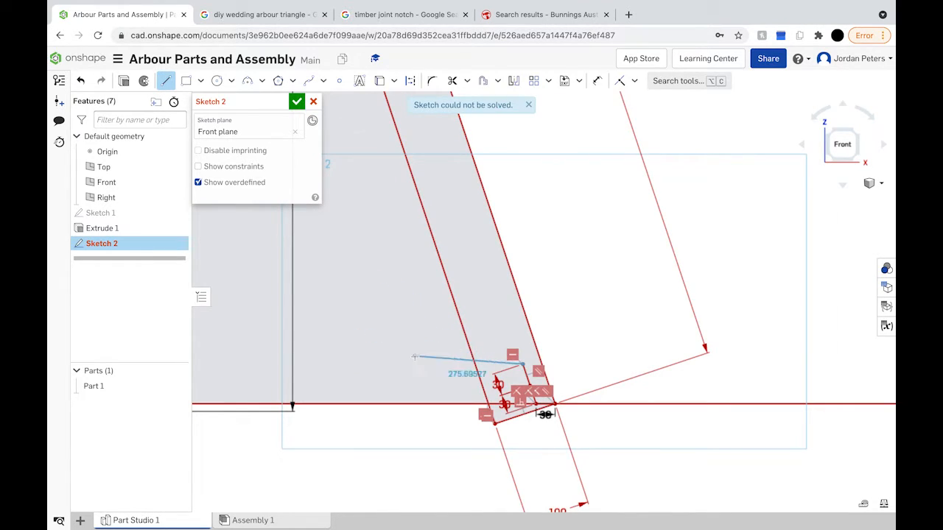
pyautogui.press('Escape')
pyautogui.press('super+z')
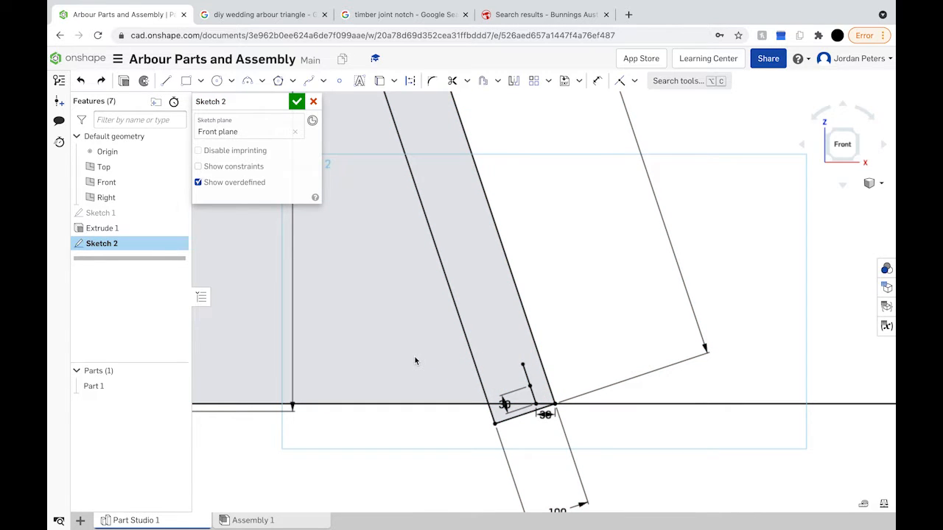
# Draw a 40 mm line along the first leg's bottom edge, starting at its lower outer corner.
pyautogui.scroll(-8, 415, 360)
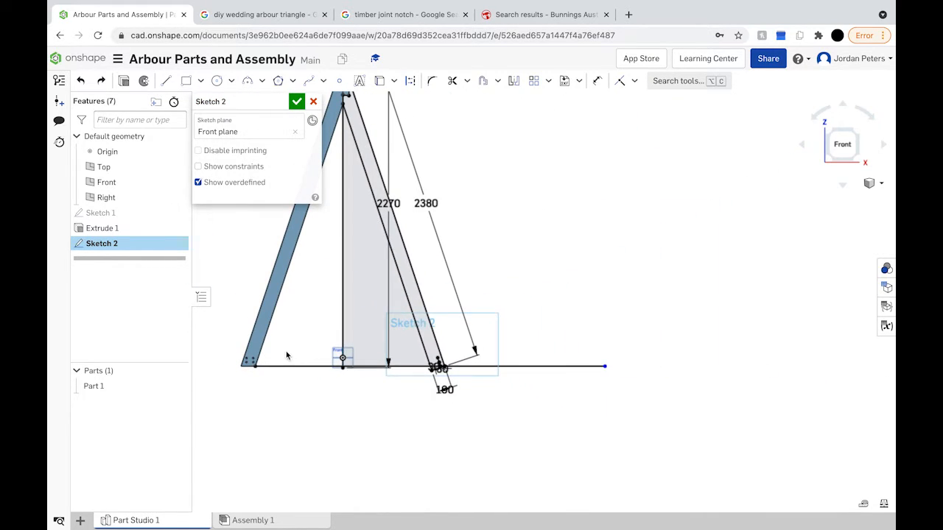
pyautogui.scroll(10, 265, 359)
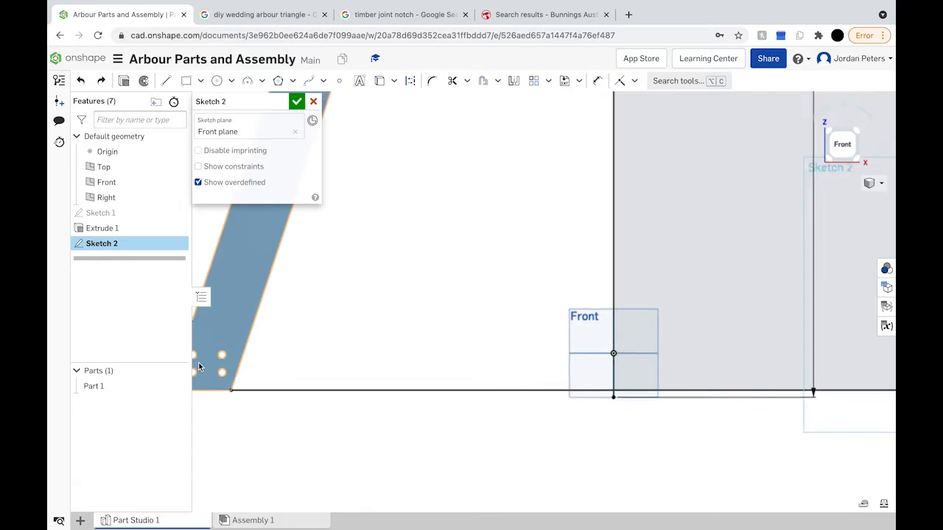
pyautogui.moveTo(269, 379); pyautogui.dragTo(556, 391, button='middle')
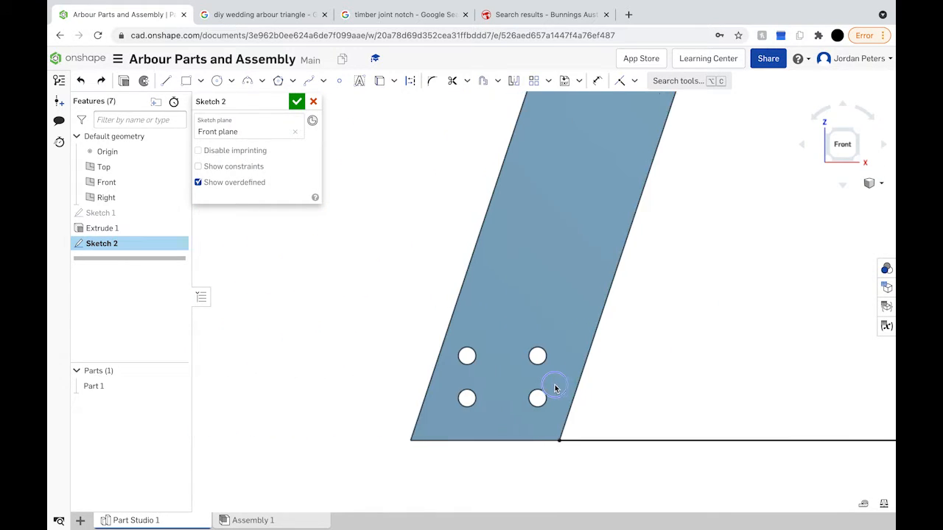
pyautogui.click(165, 80)
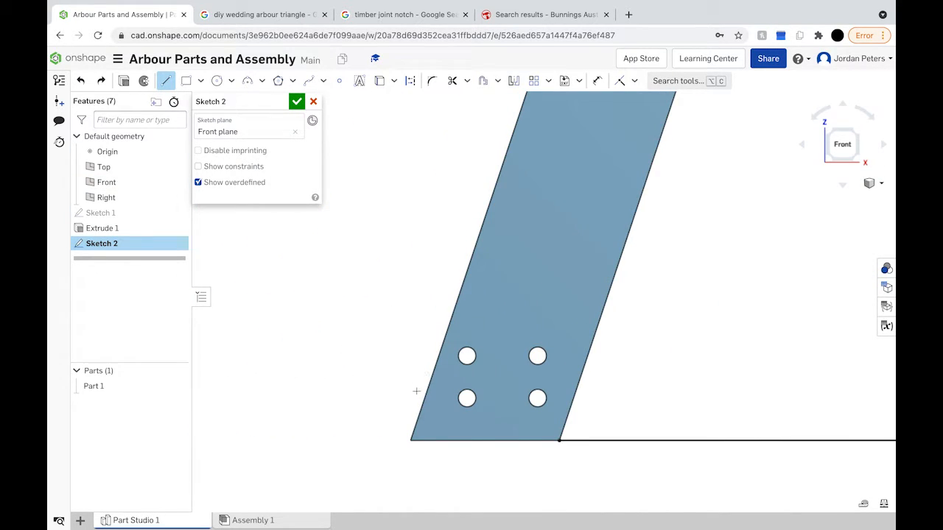
pyautogui.click(411, 441)
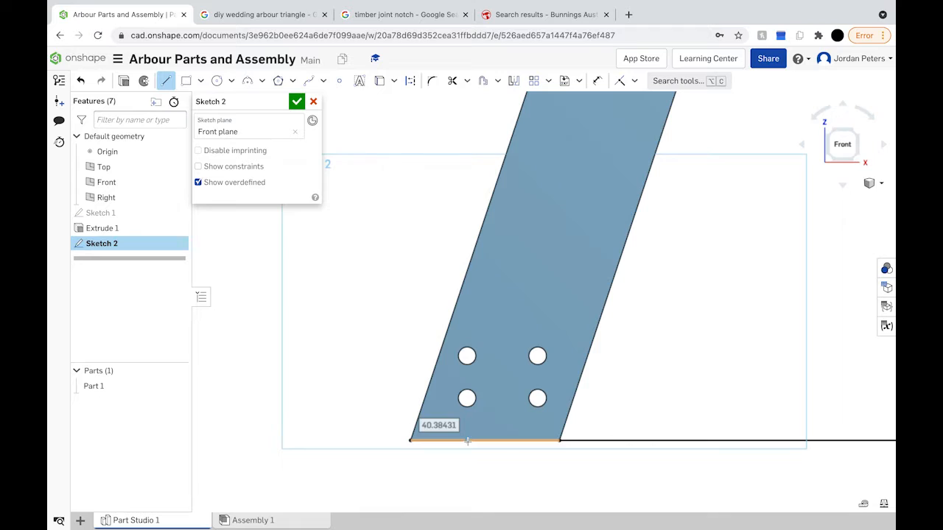
pyautogui.write('4')
pyautogui.press('Return')
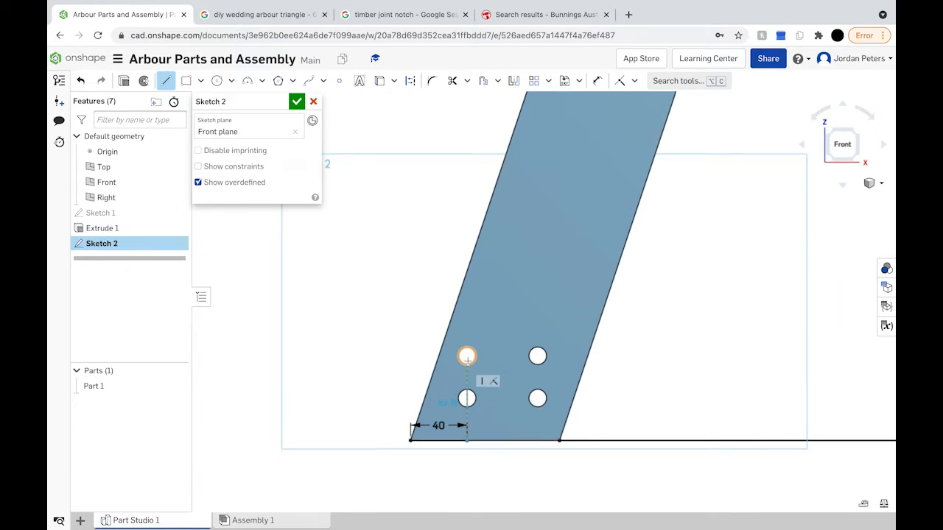
# Draw a 30 mm vertical line from the 40 mm line's end up to the centre of the lower outer hole.
pyautogui.scroll(5, 466, 356)
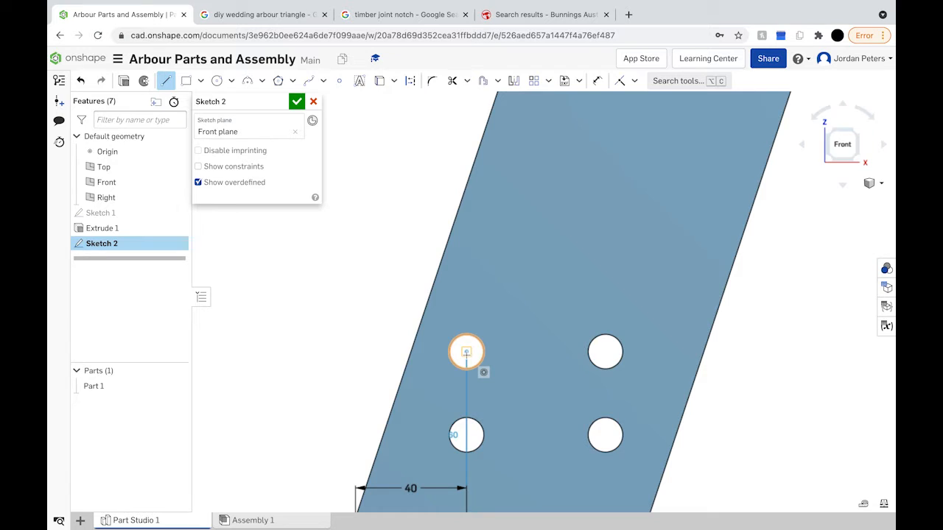
pyautogui.scroll(-4, 603, 487)
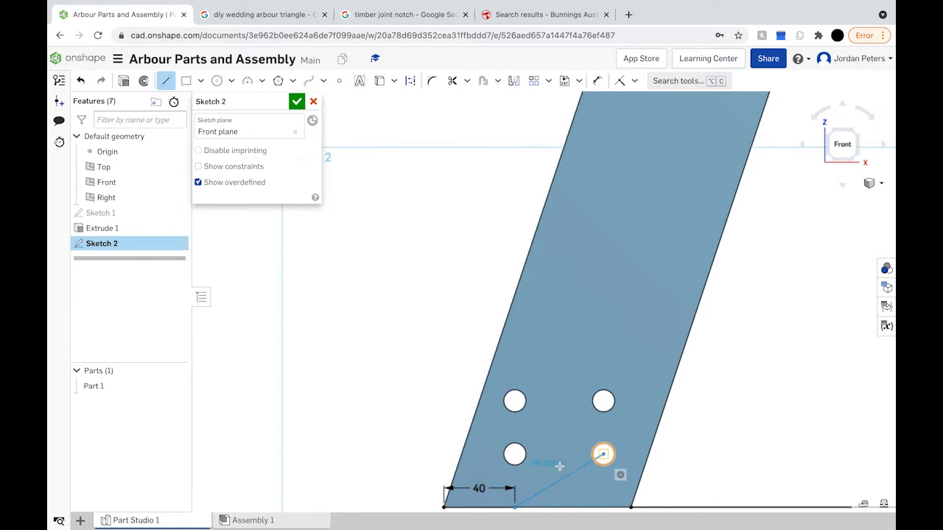
pyautogui.click(515, 454)
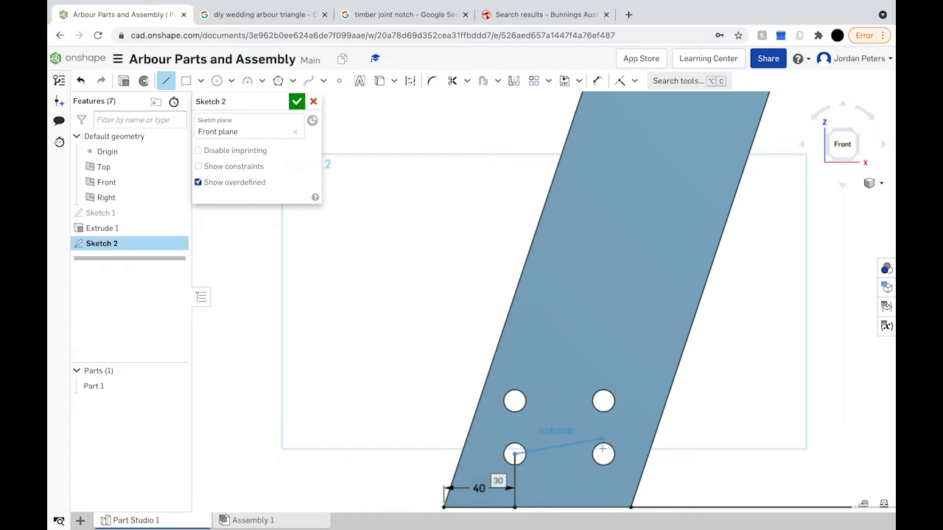
pyautogui.press('Escape')
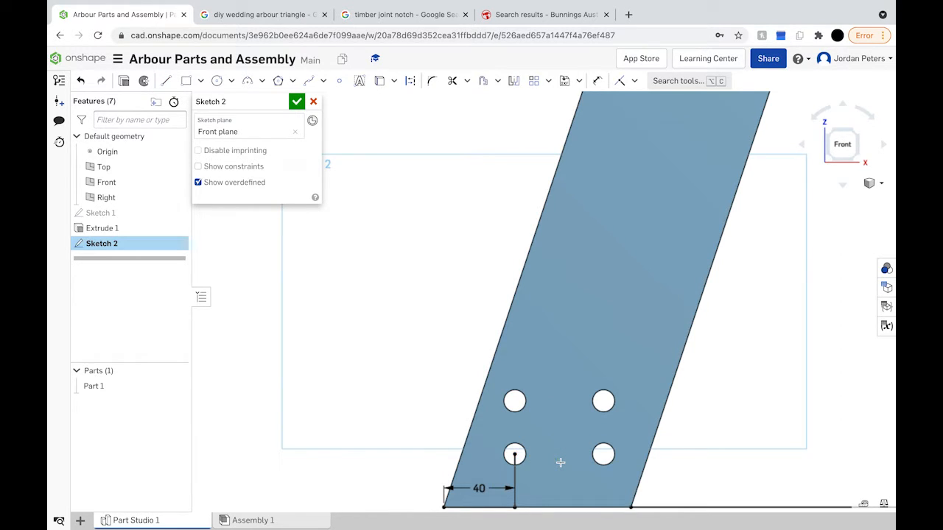
# Trim away the sloped guide segments at the foot of the second leg.
pyautogui.scroll(-2, 561, 464)
pyautogui.scroll(-5, 560, 464)
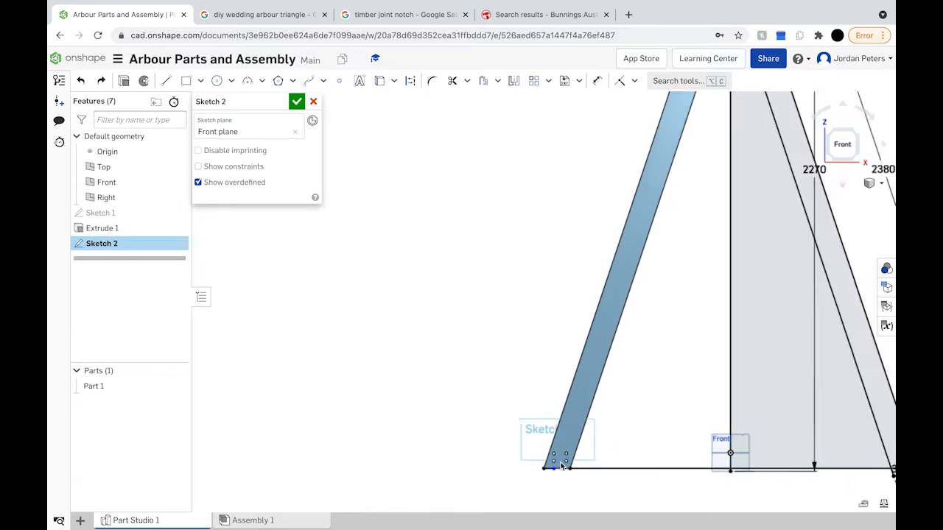
pyautogui.scroll(5, 726, 469)
pyautogui.scroll(1, 727, 470)
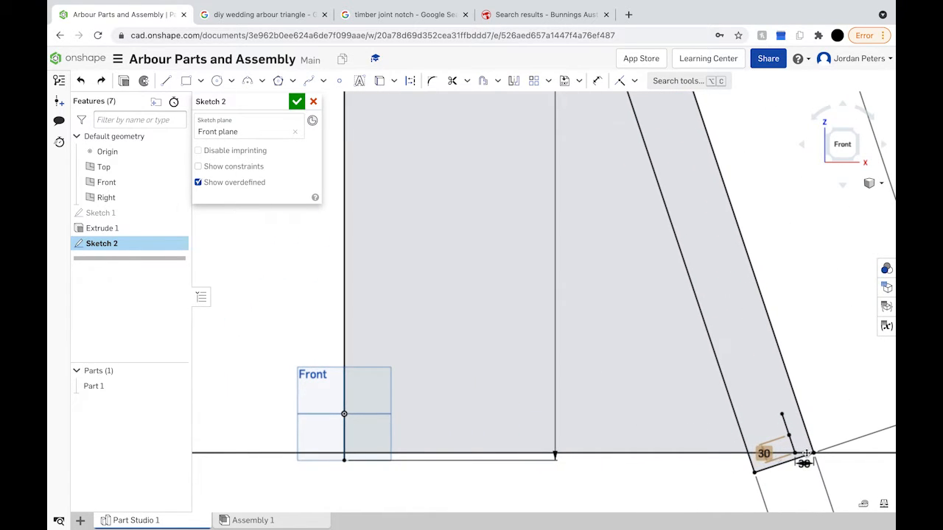
pyautogui.click(452, 82)
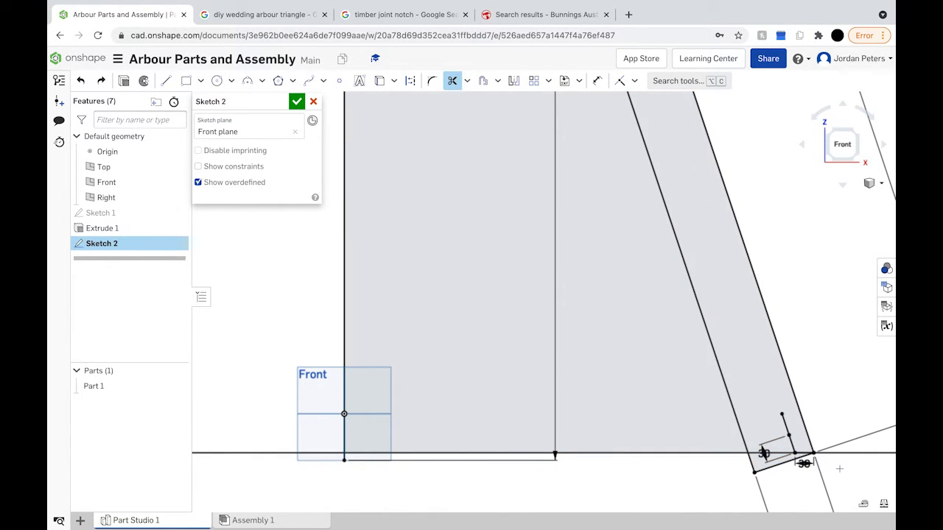
pyautogui.click(793, 444)
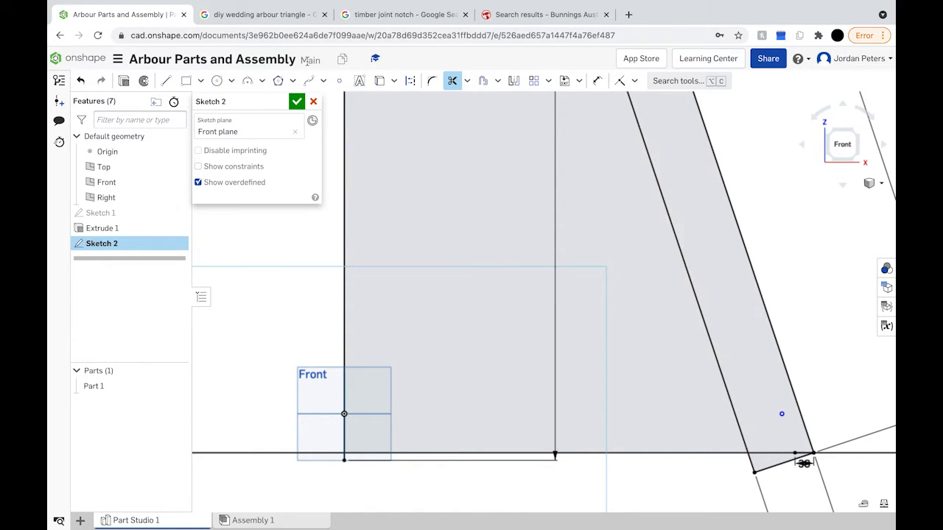
# Set the short baseline line at the second leg's outer corner to 40 mm.
pyautogui.click(165, 81)
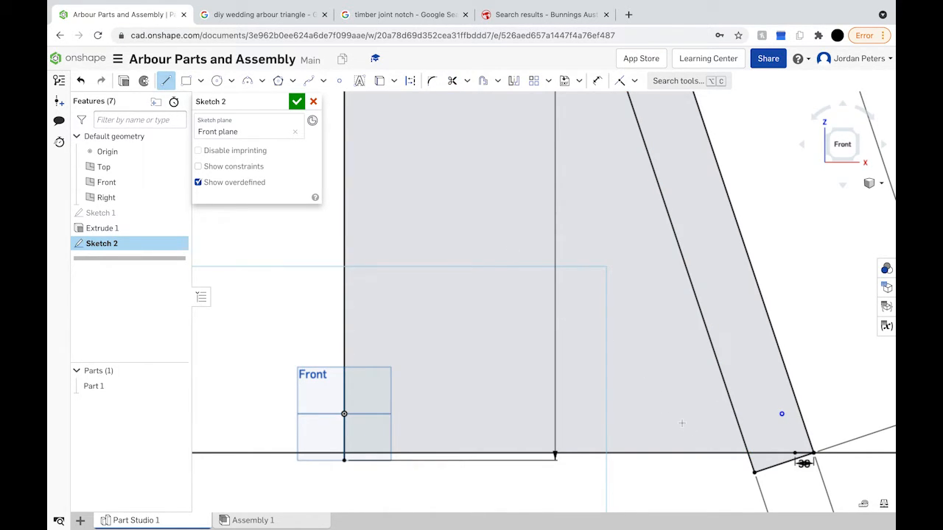
pyautogui.click(591, 73)
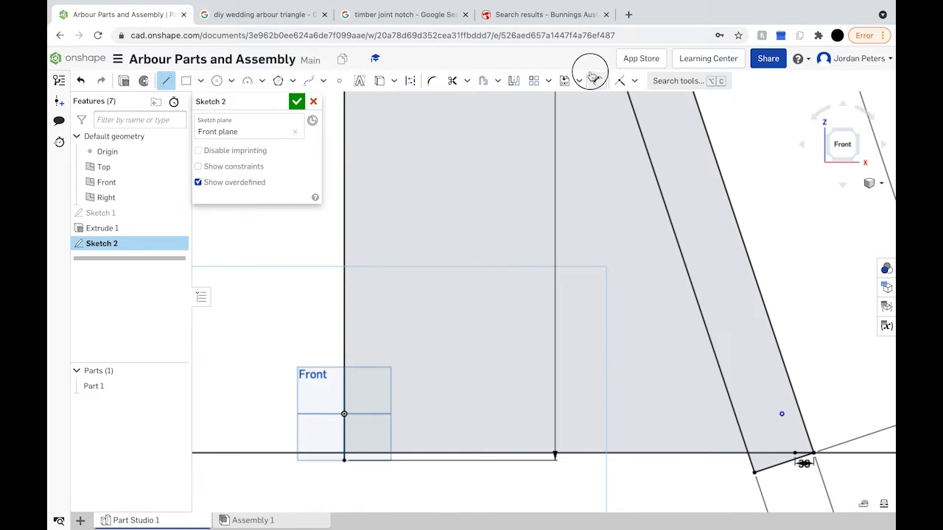
pyautogui.doubleClick(805, 464)
pyautogui.write('40')
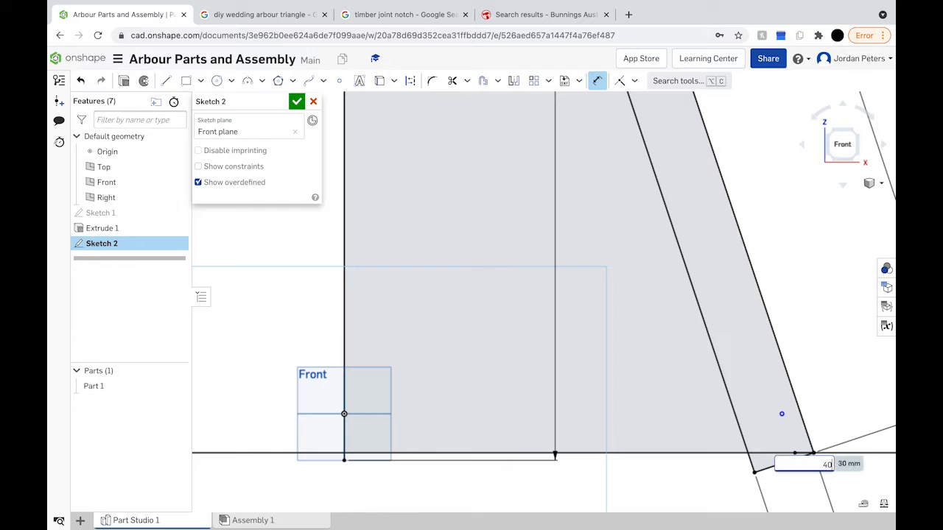
pyautogui.press('Return')
# Draw two consecutive 30 mm vertical lines upward from the inner end of the 40 mm baseline line.
pyautogui.click(166, 81)
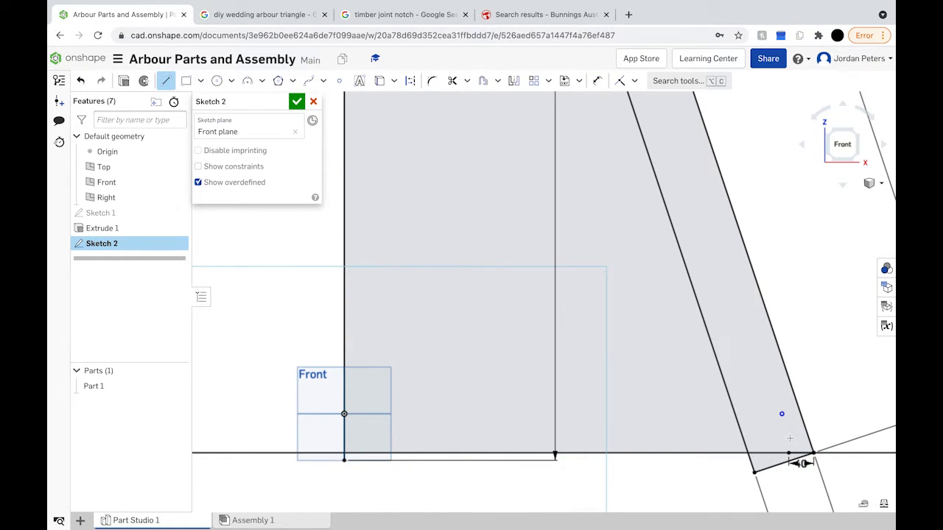
pyautogui.click(787, 452)
pyautogui.write('30')
pyautogui.press('Return')
pyautogui.click(789, 407)
pyautogui.write('30')
pyautogui.press('Return')
# Draw a 50 mm horizontal line inward from the upper end of the two vertical guide lines.
pyautogui.scroll(5, 755, 416)
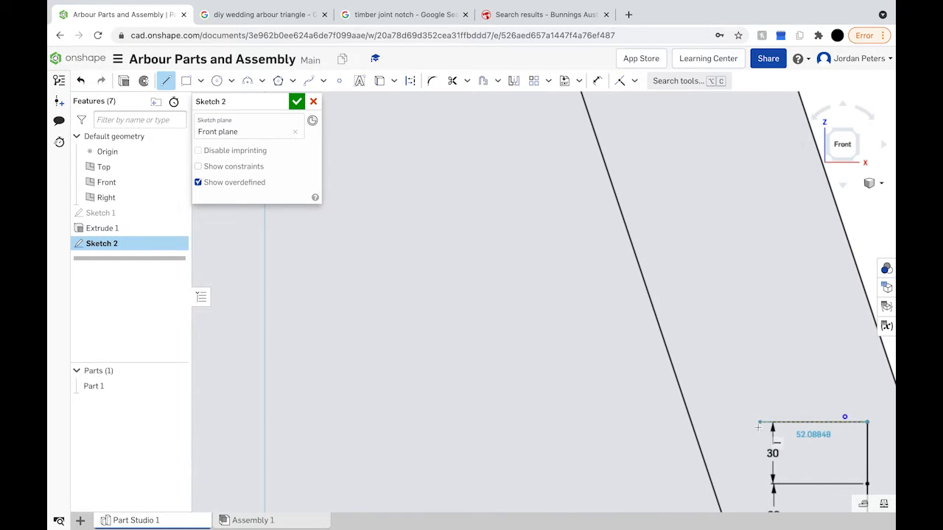
pyautogui.click(758, 426)
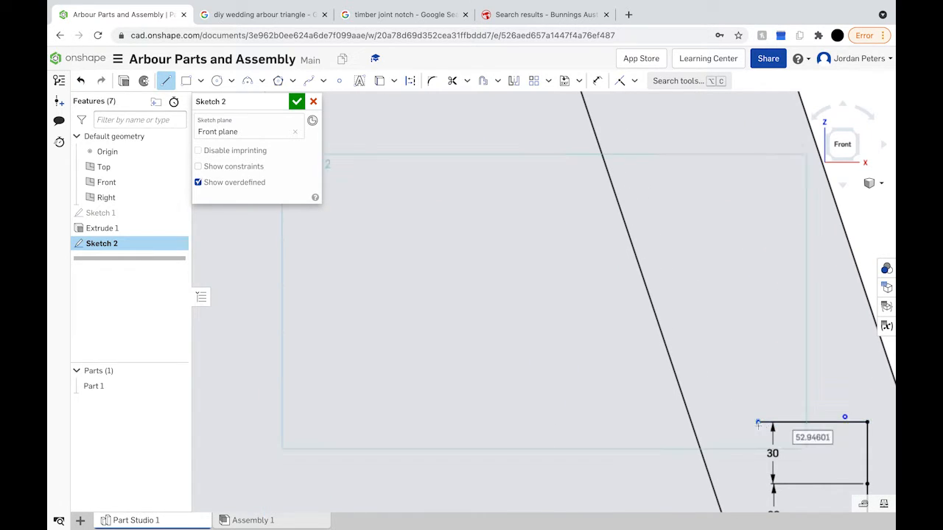
pyautogui.write('50')
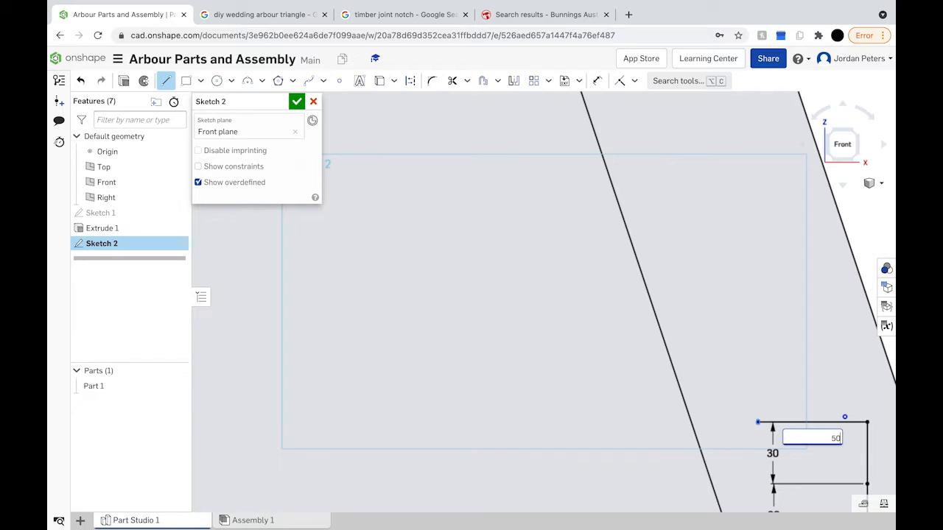
pyautogui.press('Return')
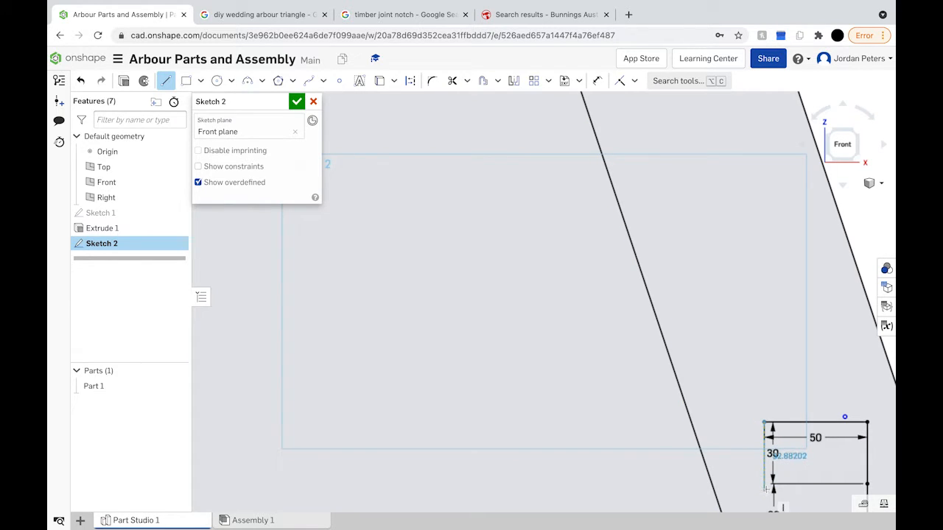
# Draw two consecutive 30 mm vertical lines downward from the inner end of the 50 mm line to the baseline.
pyautogui.press('Return')
pyautogui.scroll(-4, 766, 487)
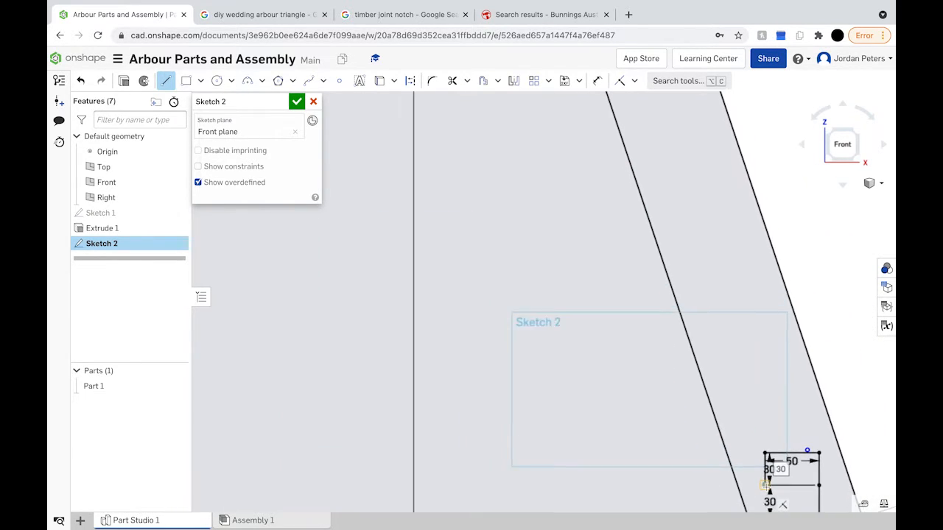
pyautogui.scroll(-3, 766, 486)
pyautogui.moveTo(769, 498); pyautogui.dragTo(750, 424, button='middle')
pyautogui.scroll(4, 749, 425)
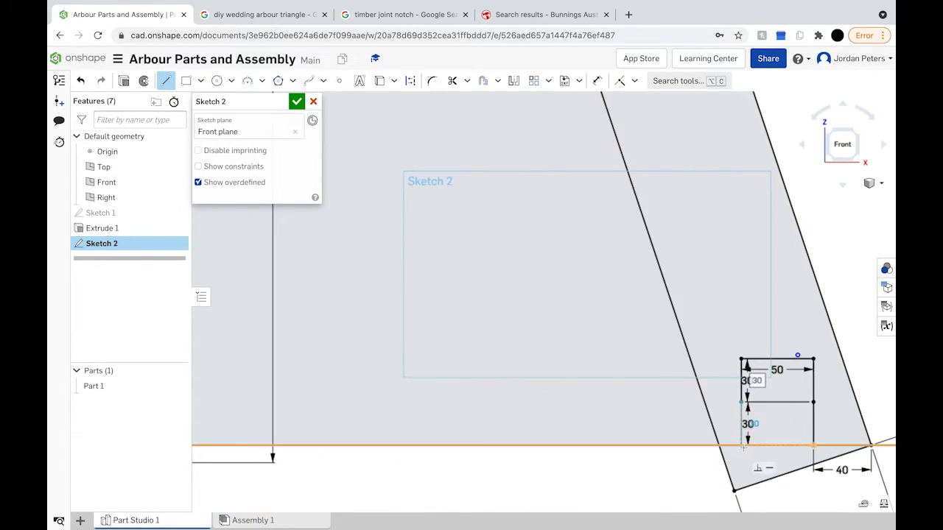
pyautogui.scroll(5, 745, 447)
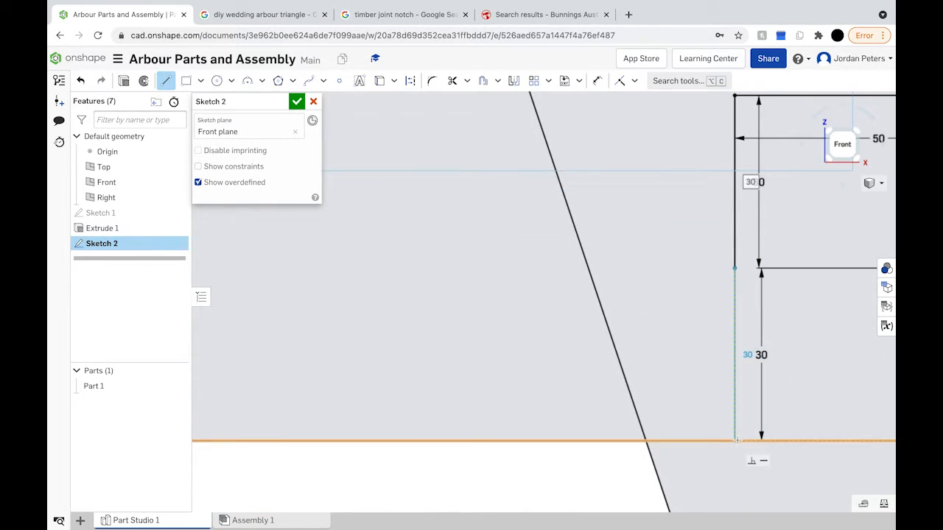
pyautogui.click(736, 439)
pyautogui.scroll(-3, 736, 440)
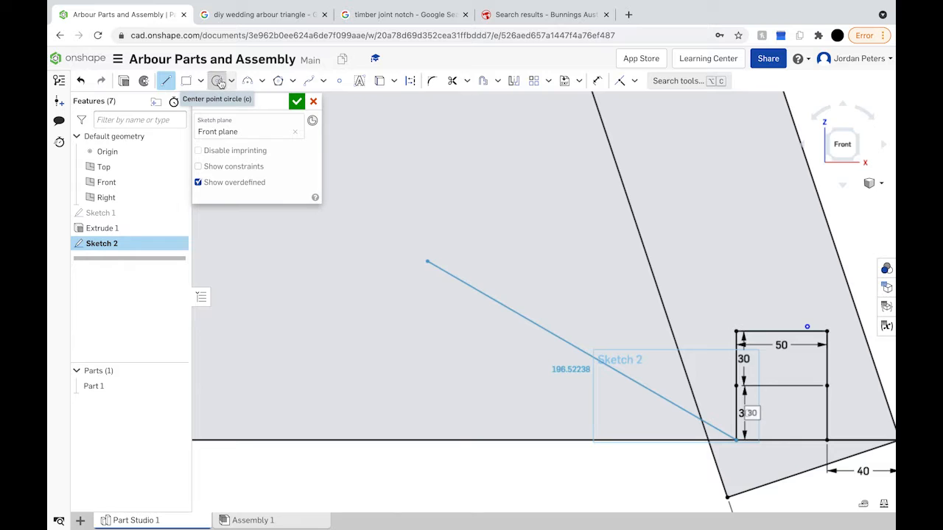
# Draw two 12.5 mm diameter circles centred on the middle and upper points of the outer vertical guide in the second leg's foot.
pyautogui.click(219, 82)
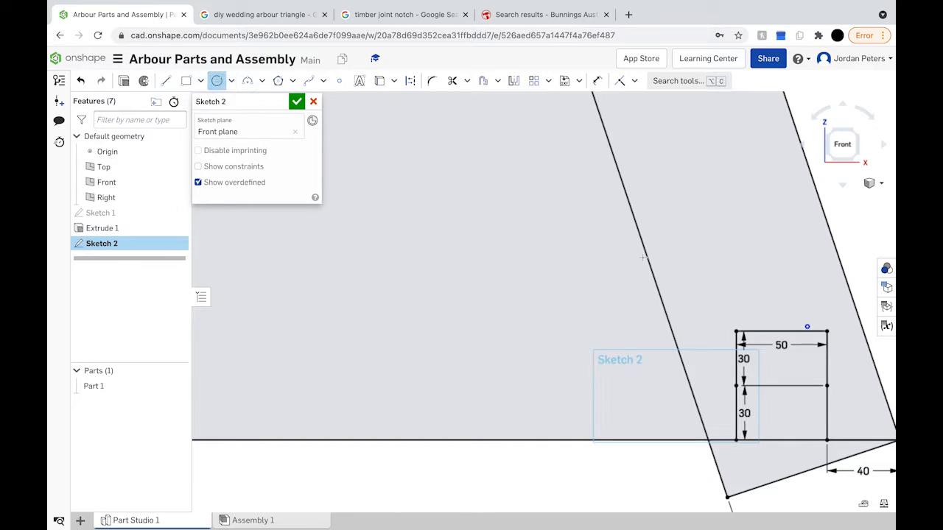
pyautogui.click(826, 385)
pyautogui.click(840, 401)
pyautogui.write('12')
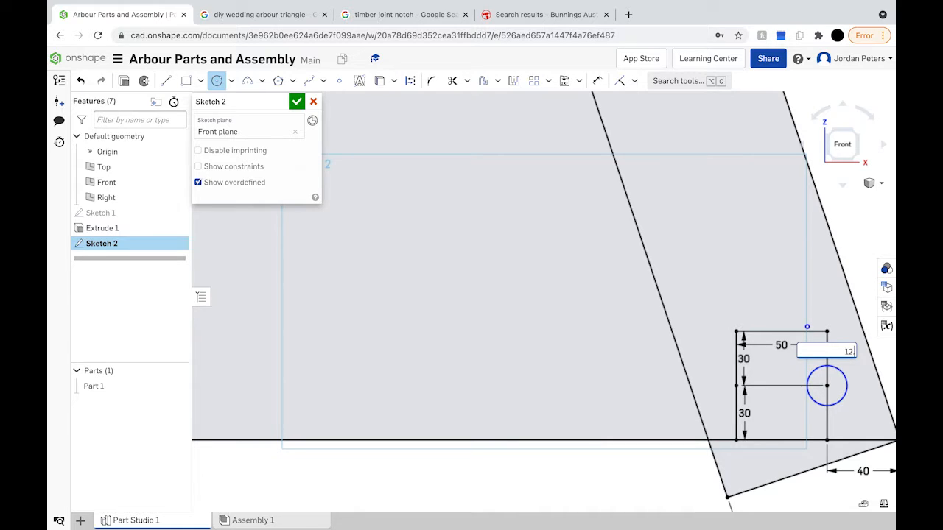
pyautogui.write('.5')
pyautogui.press('Return')
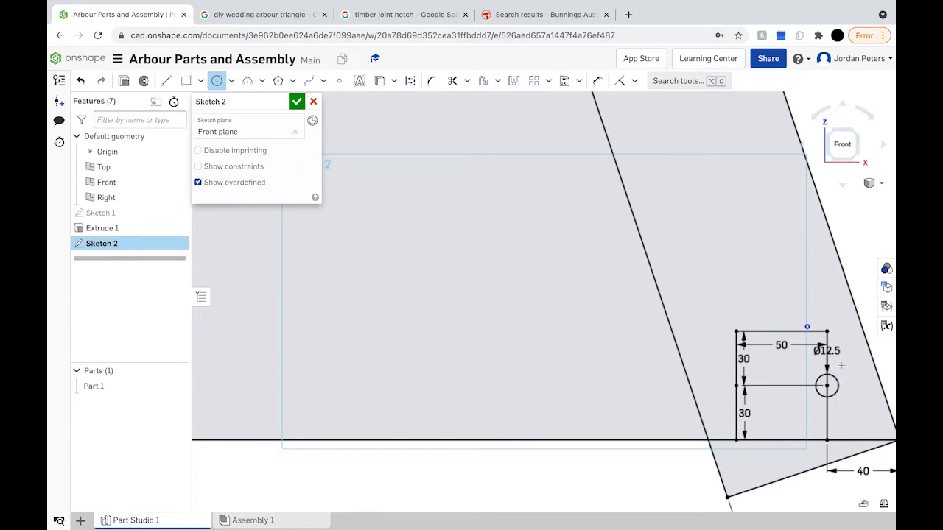
pyautogui.click(827, 332)
pyautogui.write('12.5')
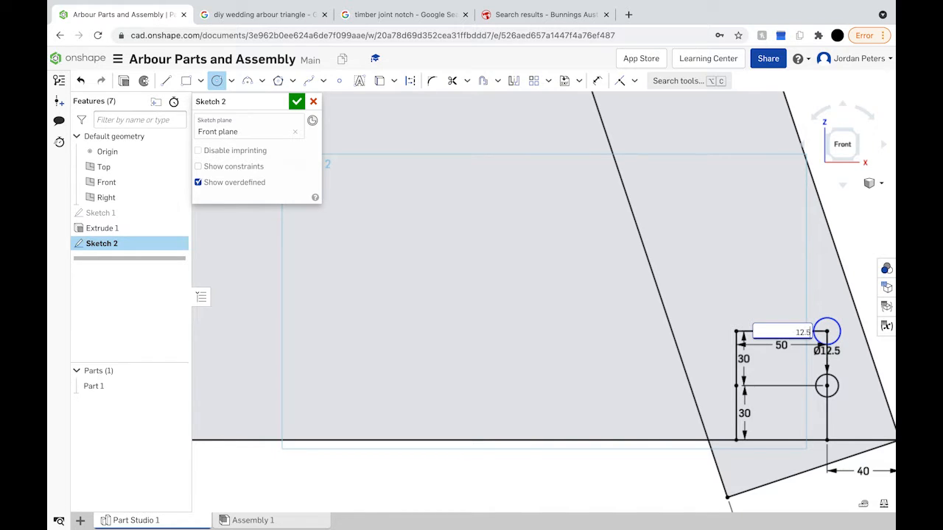
pyautogui.press('Return')
# Draw two 12.5 mm diameter circles centred on the upper and middle points of the inner vertical guide.
pyautogui.click(737, 332)
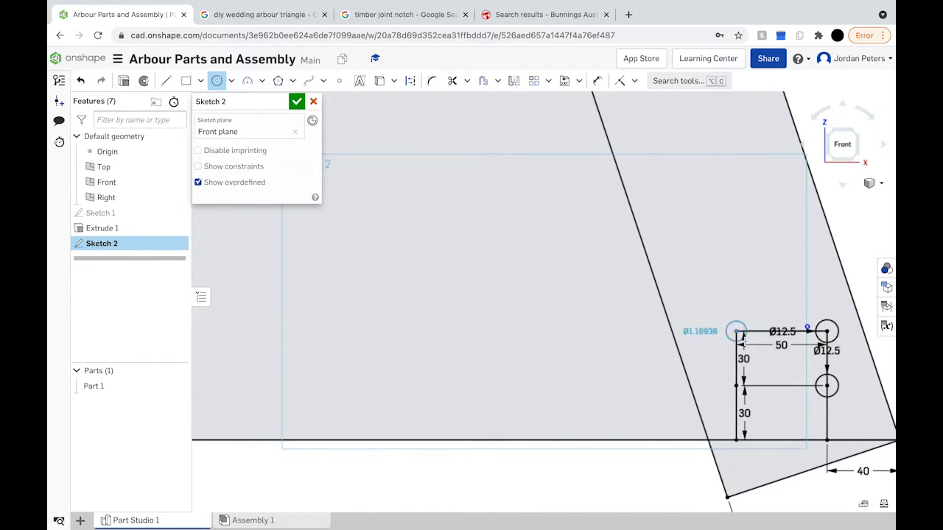
pyautogui.write('12')
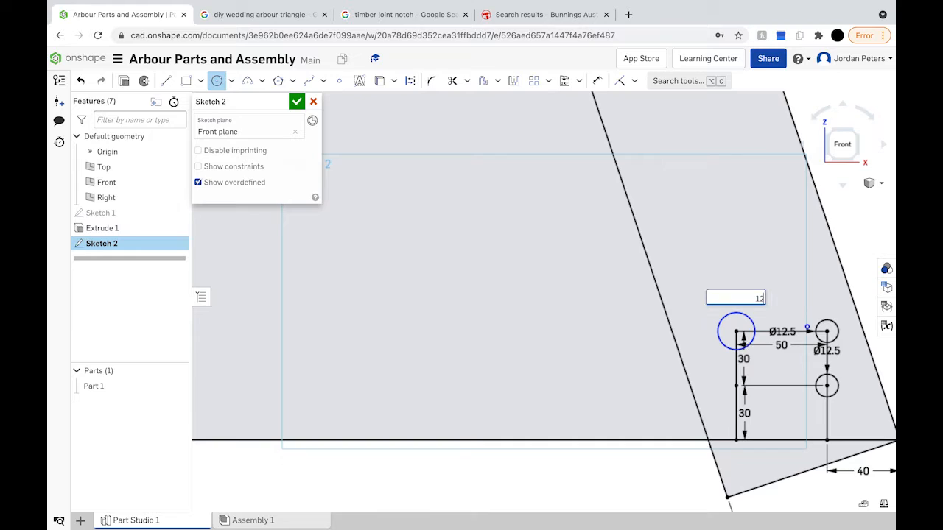
pyautogui.write('.5')
pyautogui.press('Return')
pyautogui.click(737, 385)
pyautogui.write('12.5')
pyautogui.press('Return')
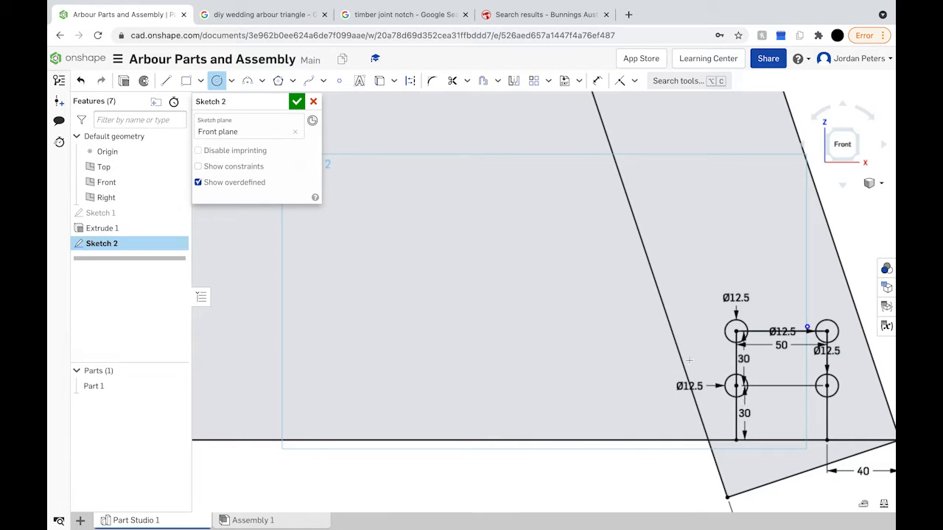
# Trim away the 50 mm horizontal guide between the upper holes and the inner vertical guide lines through the inner holes.
pyautogui.click(453, 81)
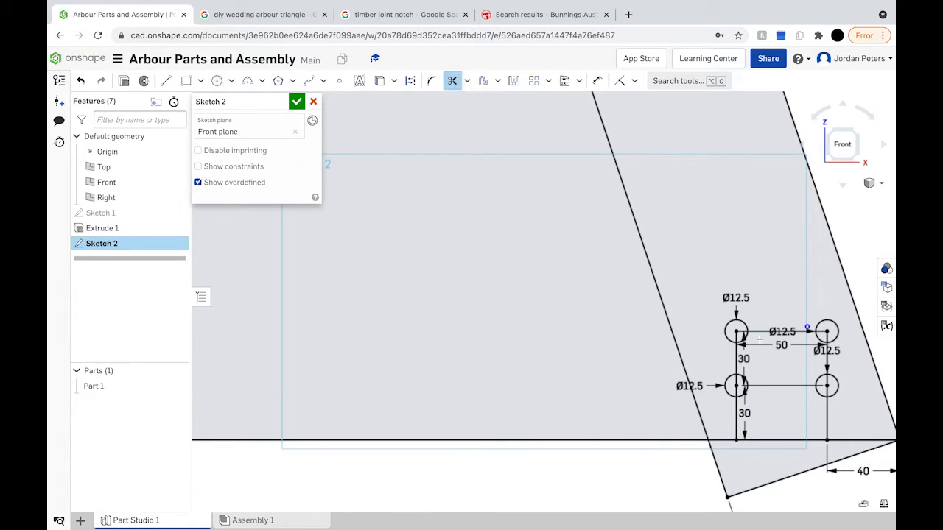
pyautogui.click(773, 332)
pyautogui.scroll(-1, 746, 332)
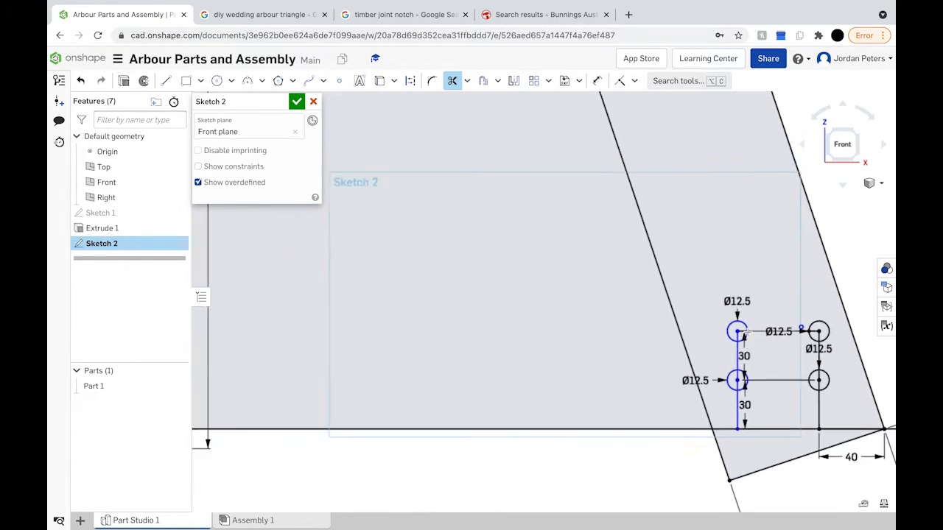
pyautogui.scroll(4, 747, 333)
pyautogui.scroll(1, 746, 333)
pyautogui.click(737, 331)
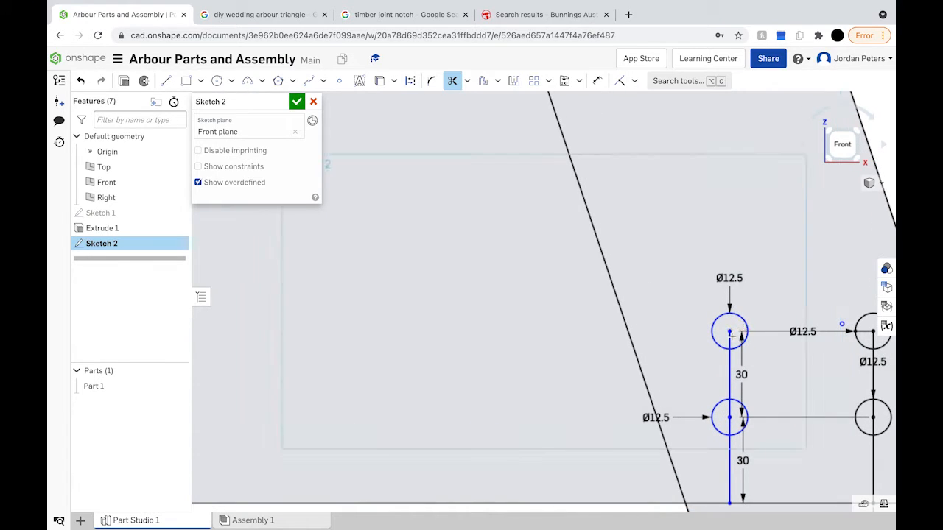
pyautogui.click(731, 338)
pyautogui.click(731, 374)
pyautogui.click(729, 411)
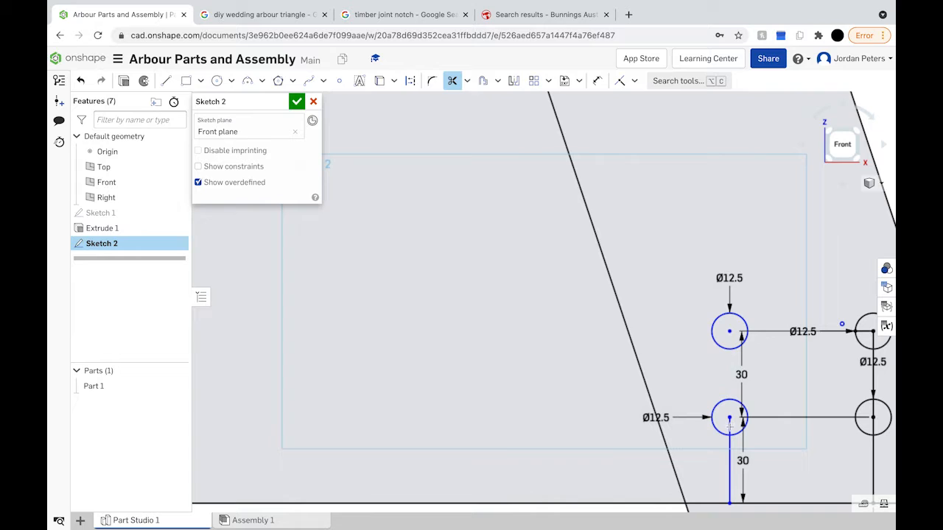
pyautogui.click(730, 464)
# Trim away the outer vertical guide line running through and between the two outer holes.
pyautogui.click(874, 443)
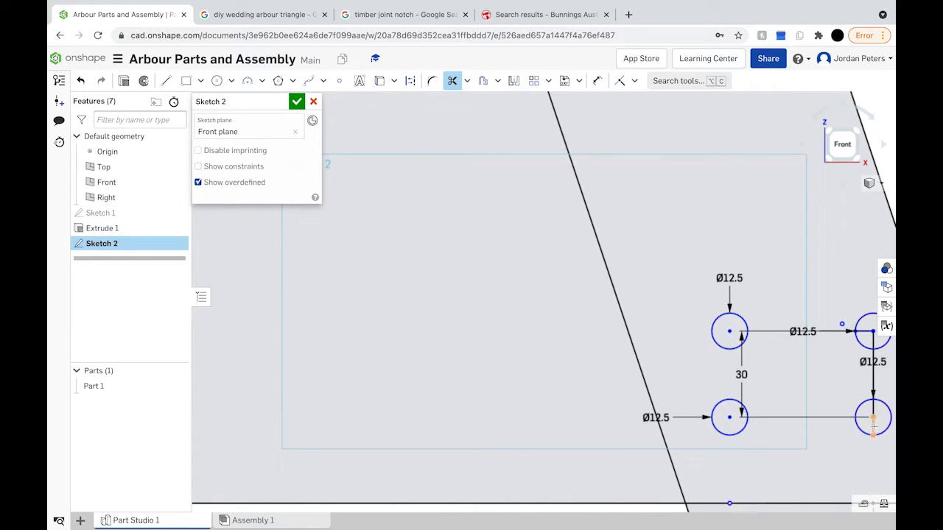
pyautogui.click(873, 410)
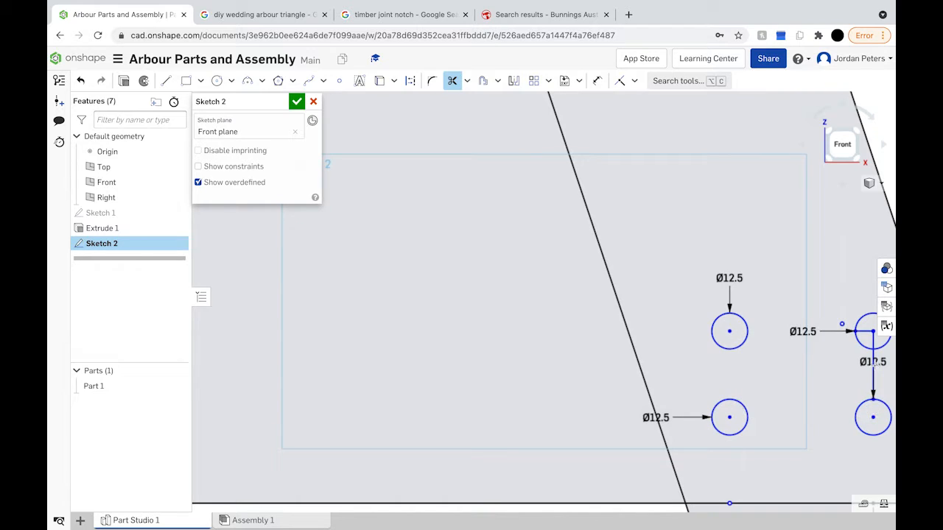
pyautogui.click(874, 354)
# Trim away the sloped end line and the inner edge's overhang below the baseline at the second leg's foot.
pyautogui.scroll(-6, 841, 324)
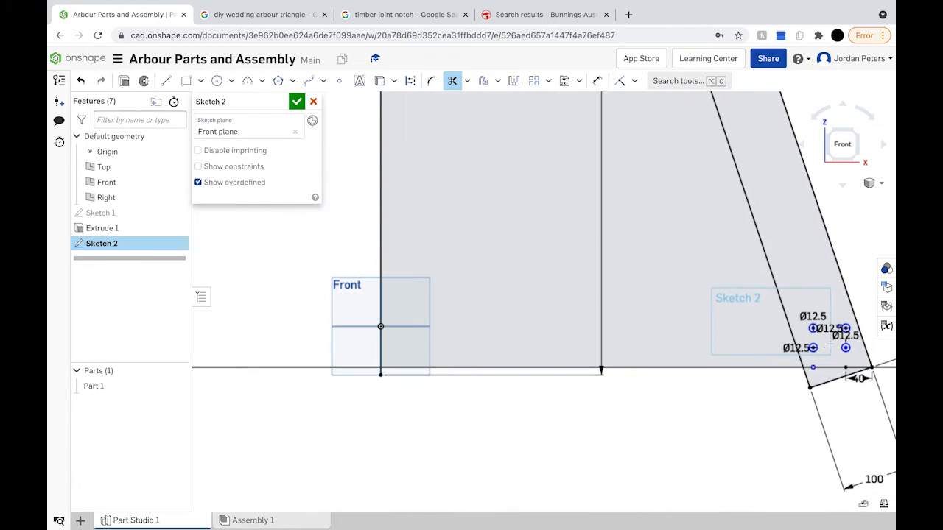
pyautogui.scroll(-6, 809, 347)
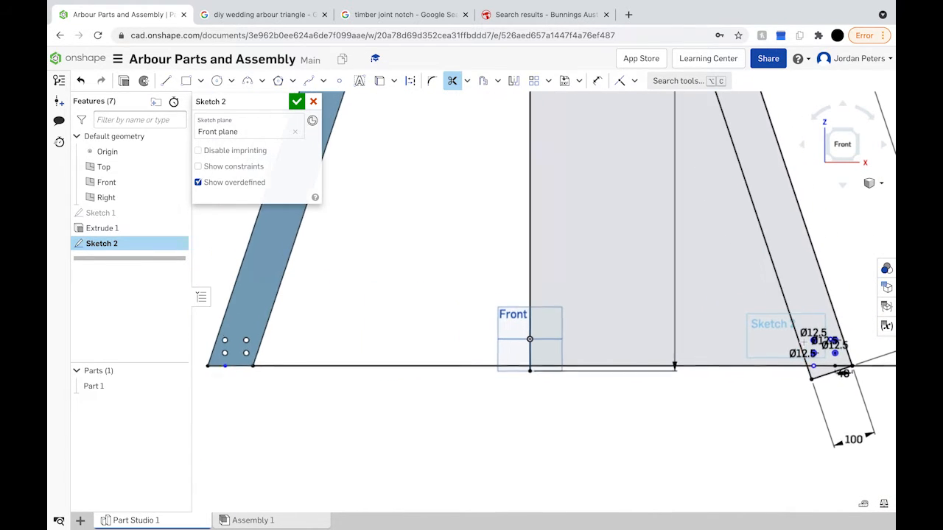
pyautogui.scroll(-2, 809, 348)
pyautogui.scroll(8, 803, 349)
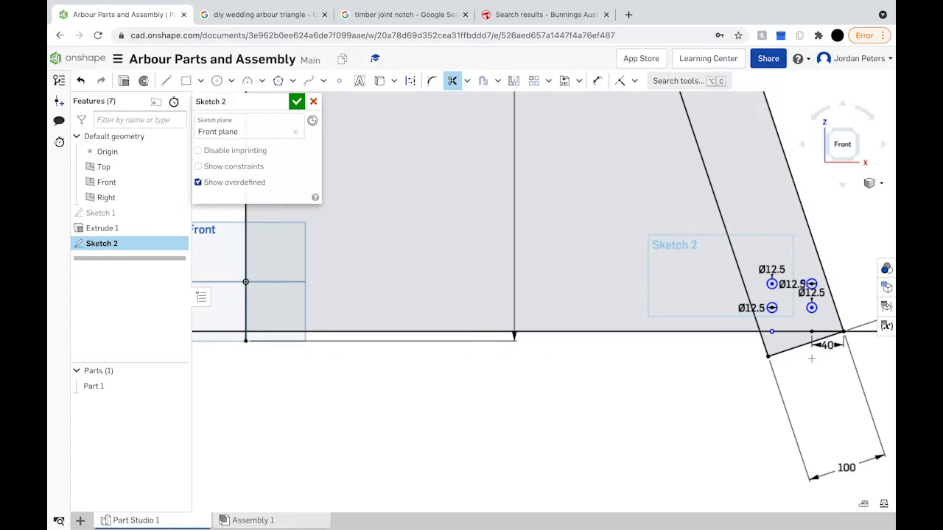
pyautogui.click(798, 350)
pyautogui.click(763, 345)
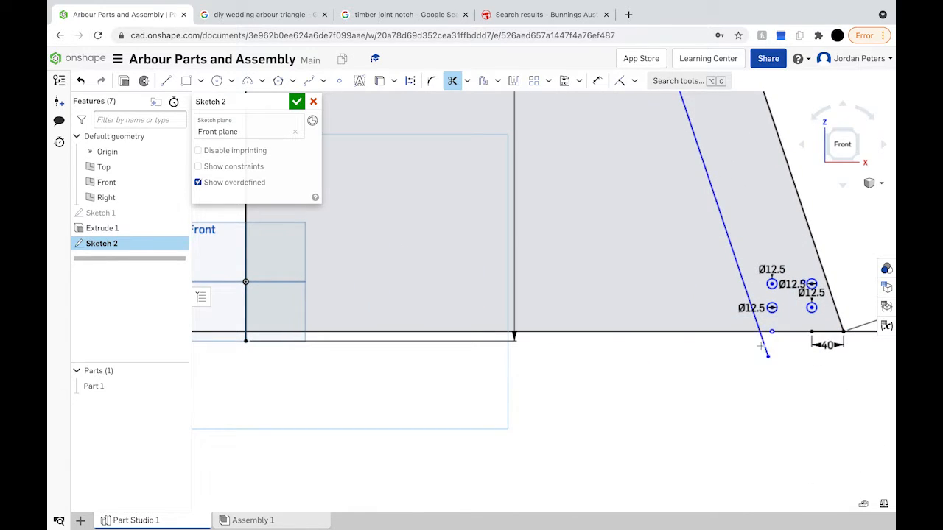
# Trim away the vertical centre line below the joint and the baseline portions on both sides of the second leg's foot.
pyautogui.scroll(-3, 761, 346)
pyautogui.scroll(-6, 761, 346)
pyautogui.scroll(2, 679, 181)
pyautogui.scroll(10, 726, 273)
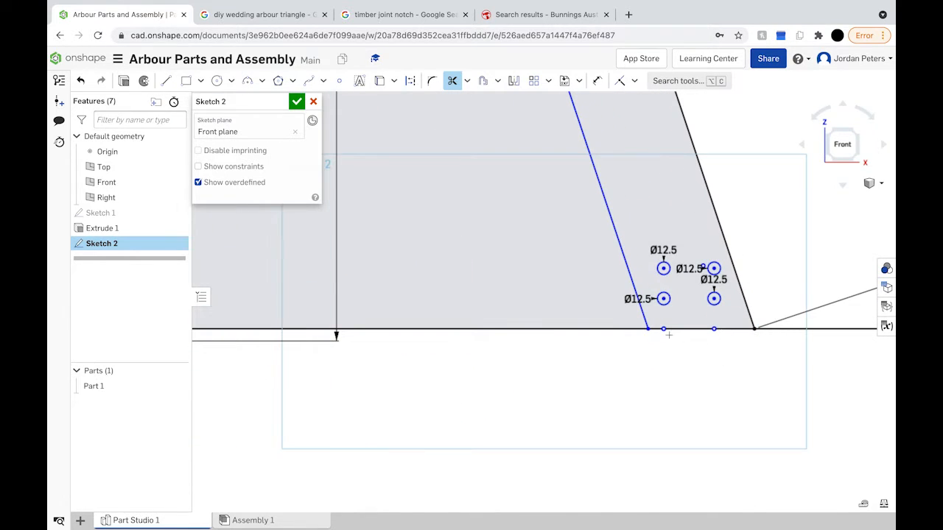
pyautogui.scroll(-3, 658, 325)
pyautogui.scroll(-6, 658, 325)
pyautogui.scroll(6, 635, 245)
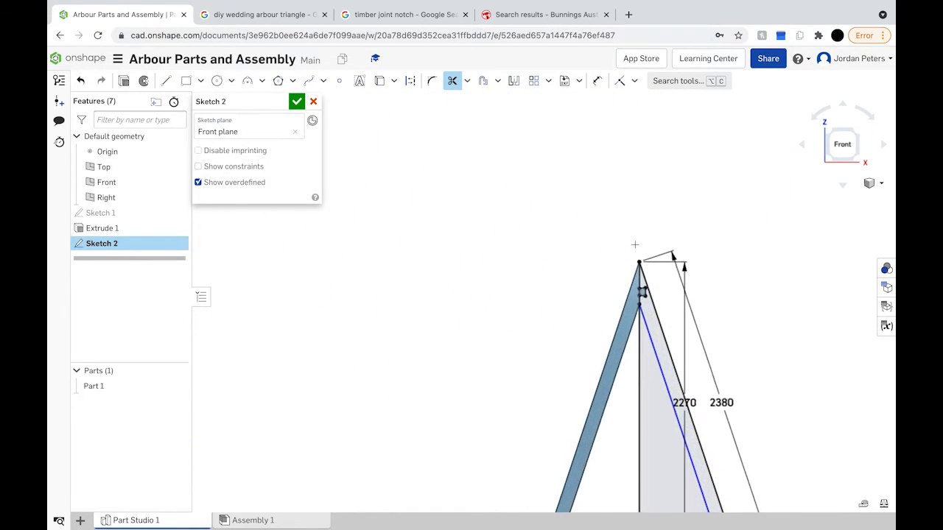
pyautogui.scroll(-3, 635, 245)
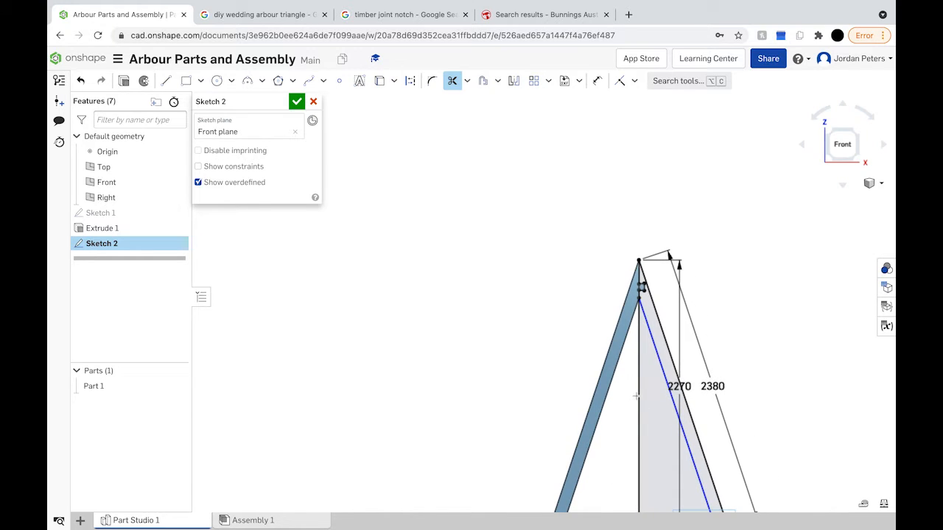
pyautogui.scroll(-5, 636, 396)
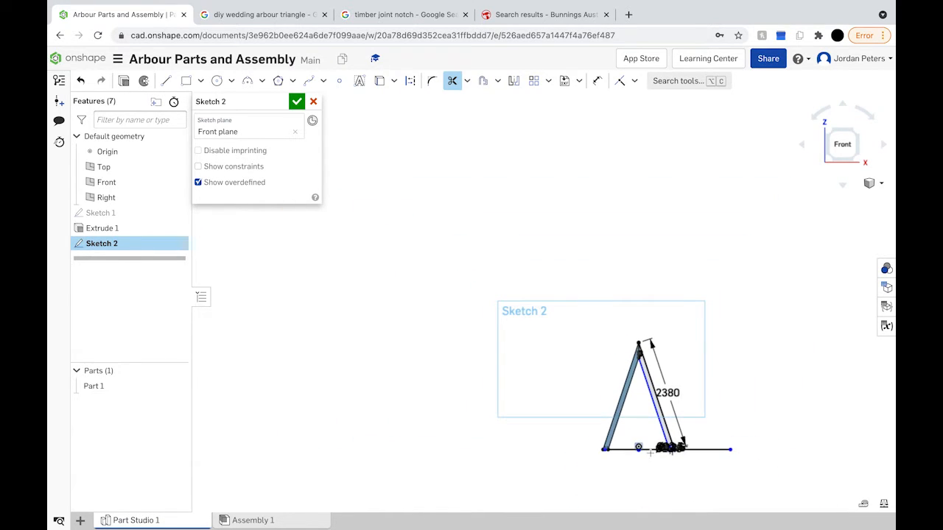
pyautogui.scroll(5, 650, 451)
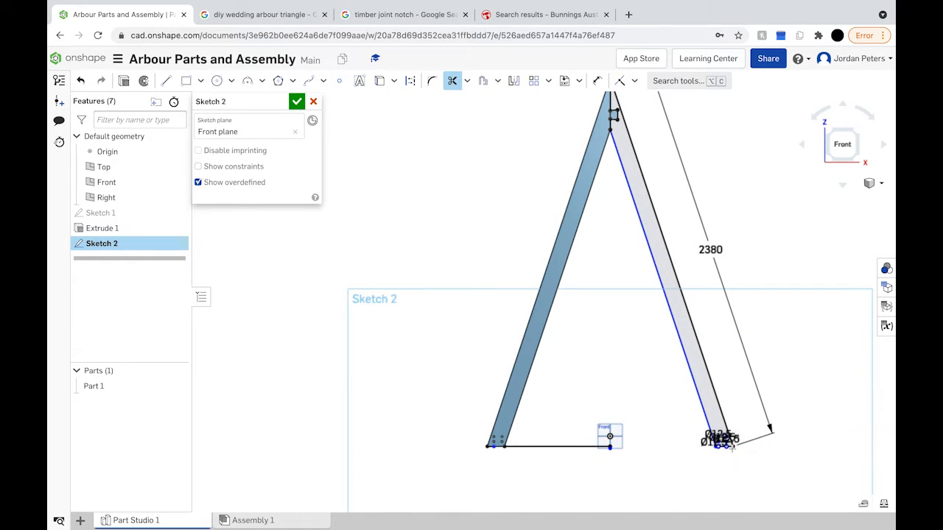
pyautogui.scroll(5, 719, 445)
# Try to trim away the baseline segments across the second leg's foot, and undo those trims.
pyautogui.click(713, 427)
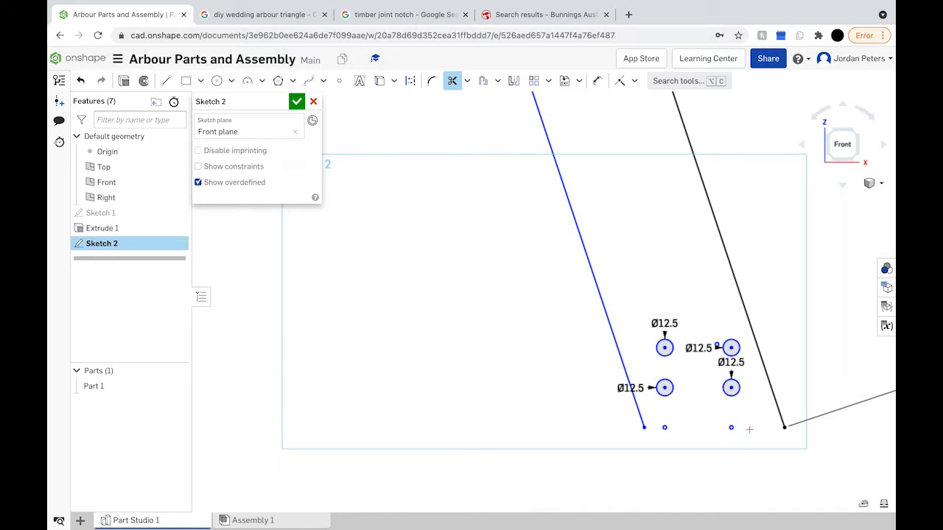
pyautogui.press('Escape')
pyautogui.press('super+z')
pyautogui.press('super+z')
pyautogui.press('super+z')
# Trim away the leftover baseline from the centre to the first leg's foot and the short vertical stub below the origin.
pyautogui.scroll(-1, 479, 406)
pyautogui.scroll(-5, 478, 407)
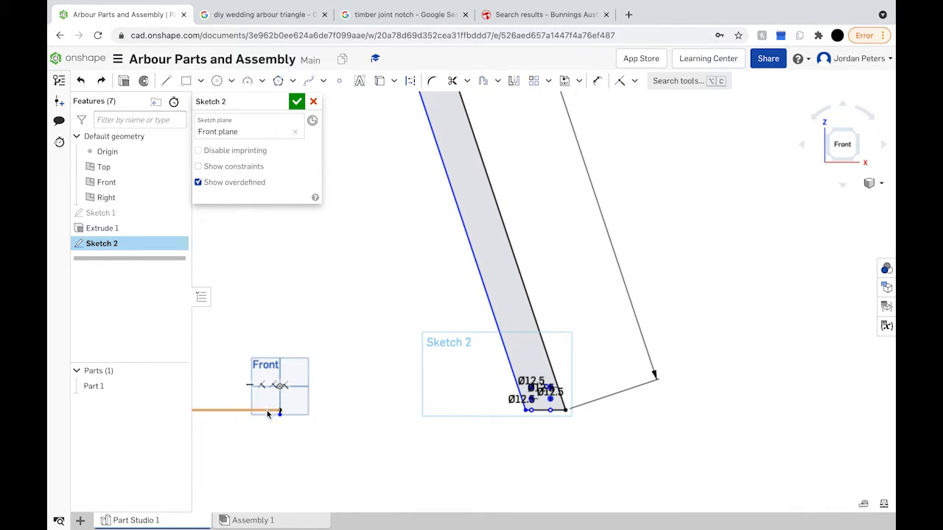
pyautogui.click(452, 80)
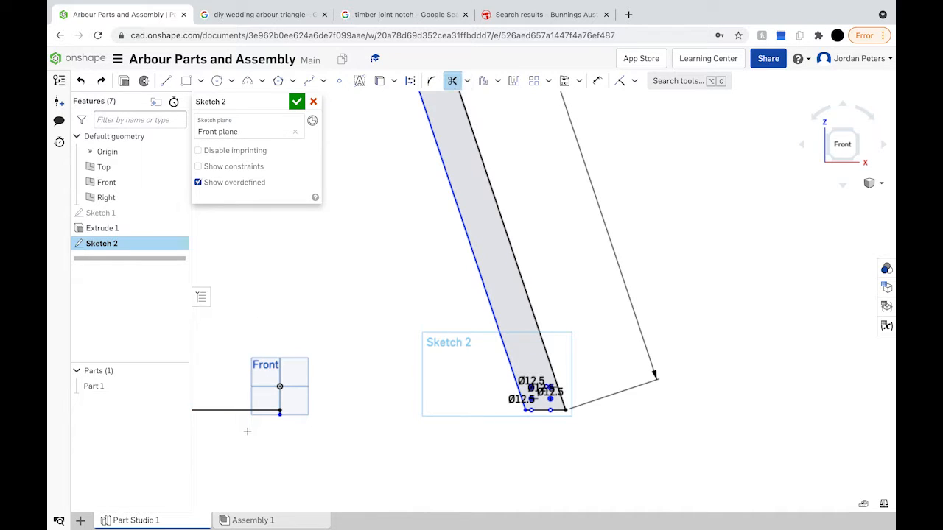
pyautogui.scroll(8, 270, 408)
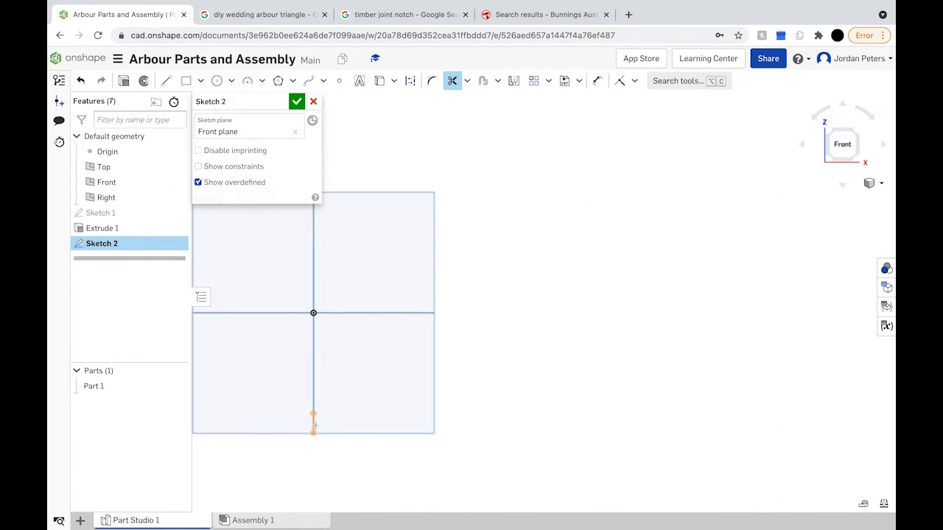
pyautogui.scroll(-8, 313, 424)
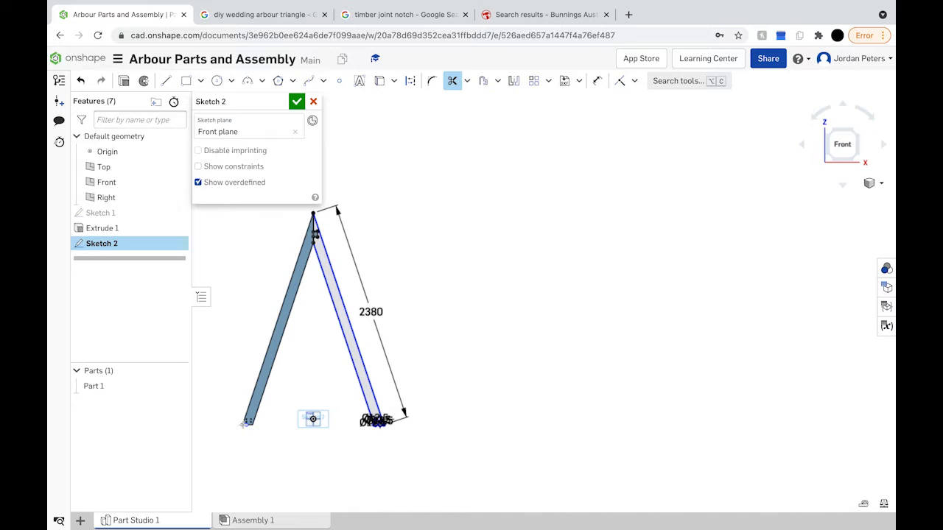
pyautogui.scroll(5, 243, 424)
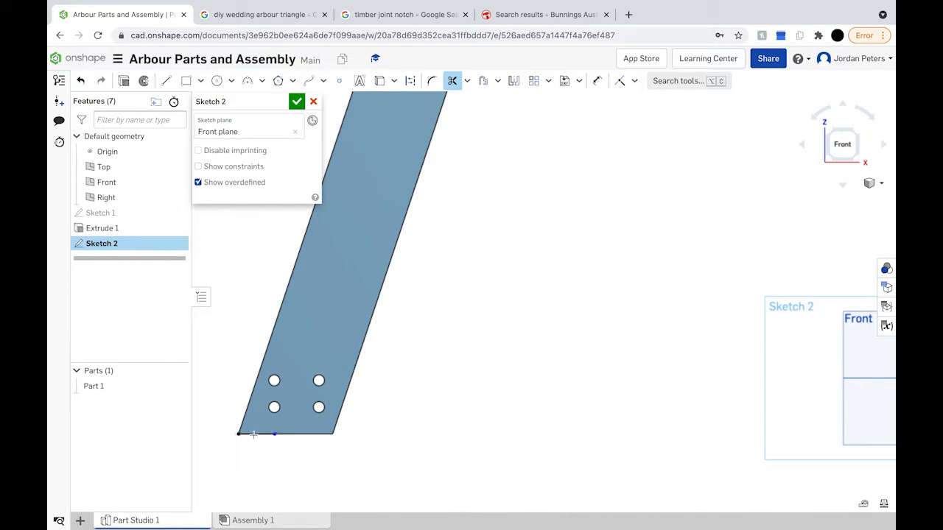
pyautogui.scroll(-8, 310, 434)
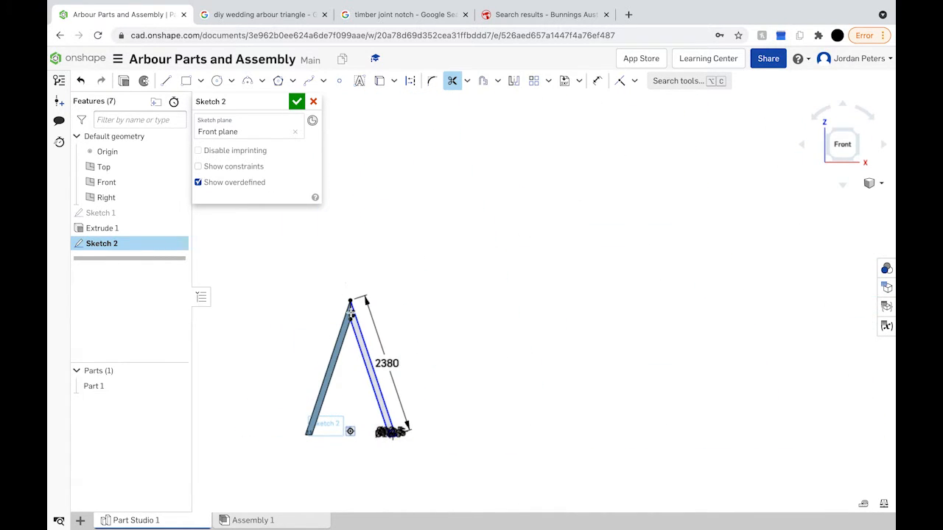
# Trim the vertical centre line segment above the tenon notch at the joint between the two legs.
pyautogui.scroll(5, 350, 315)
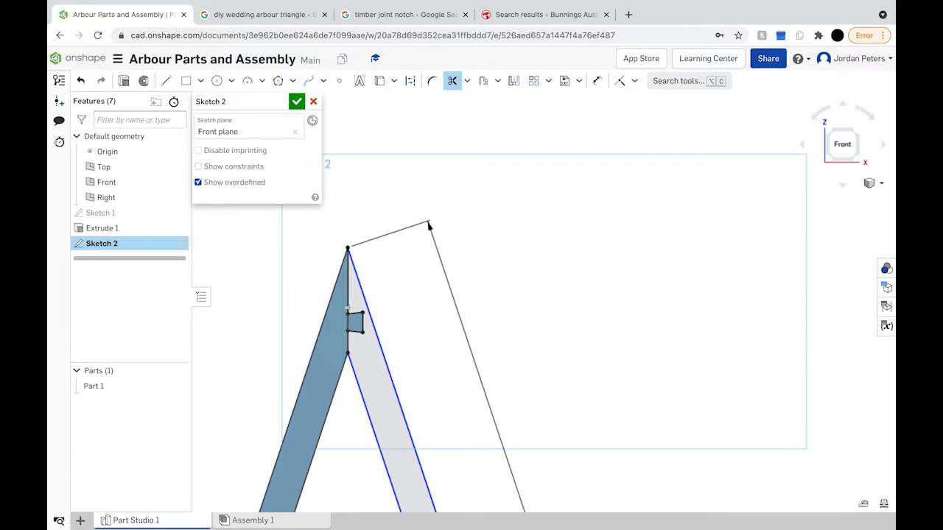
pyautogui.scroll(3, 347, 306)
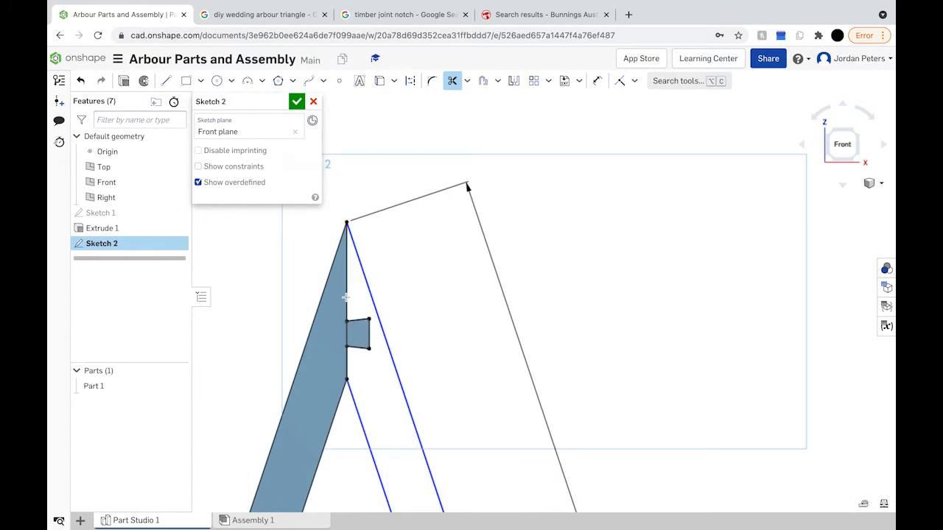
# Trim the vertical centre line segment below the tenon notch and finish the second leg's sketch.
pyautogui.click(348, 366)
pyautogui.press('Escape')
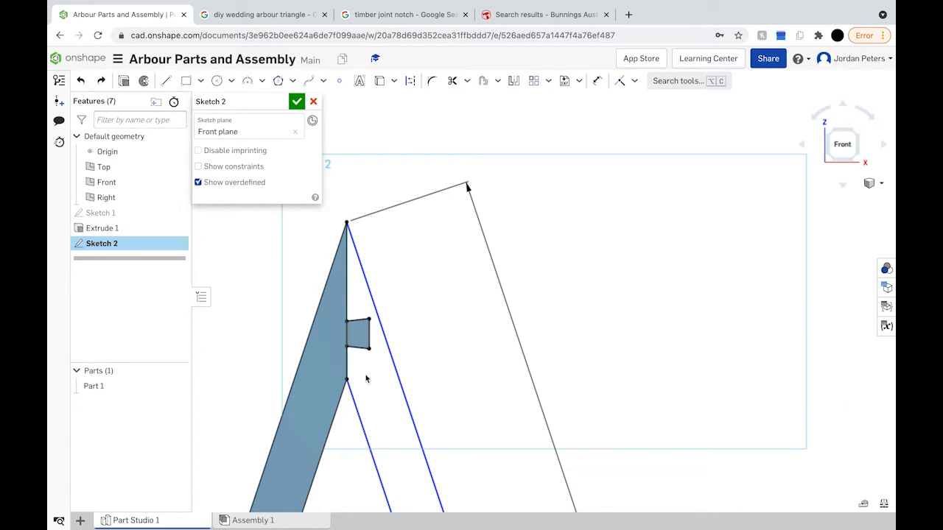
pyautogui.scroll(-4, 398, 328)
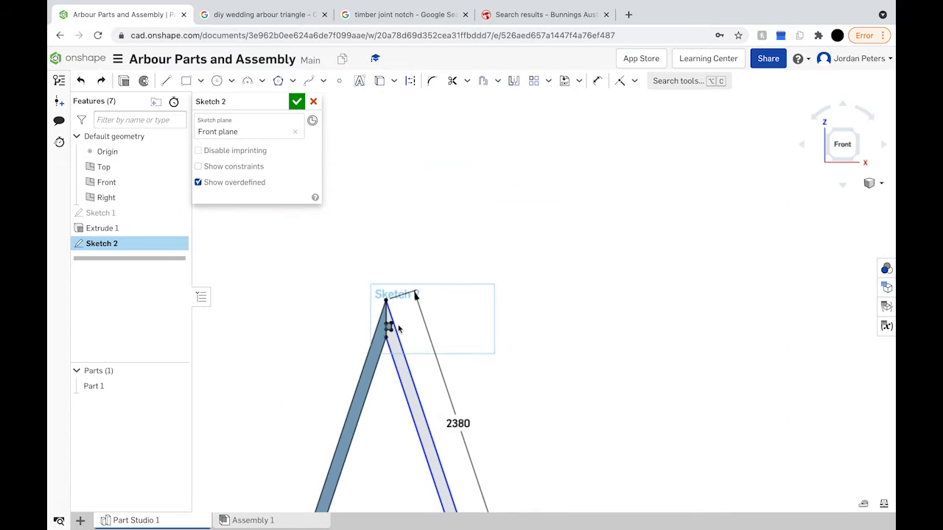
pyautogui.scroll(2, 398, 338)
pyautogui.scroll(-3, 398, 340)
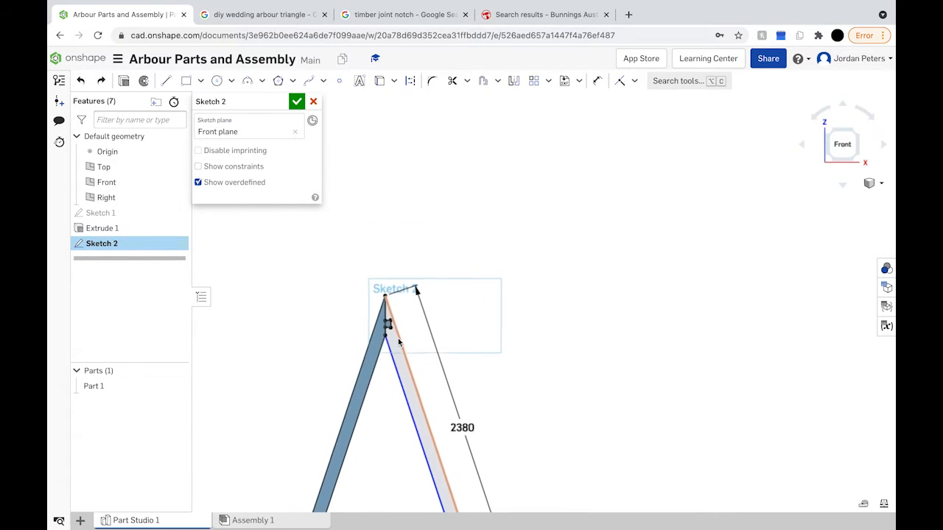
pyautogui.scroll(1, 418, 433)
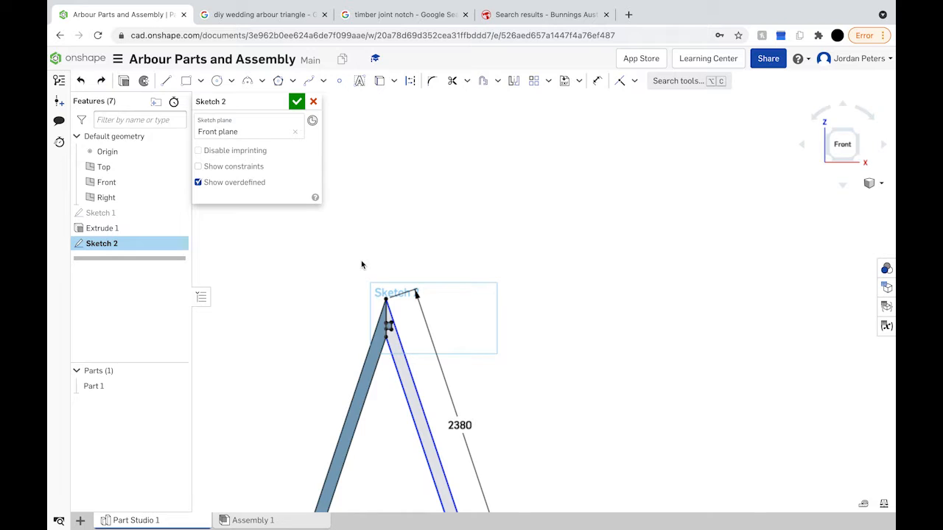
pyautogui.click(295, 103)
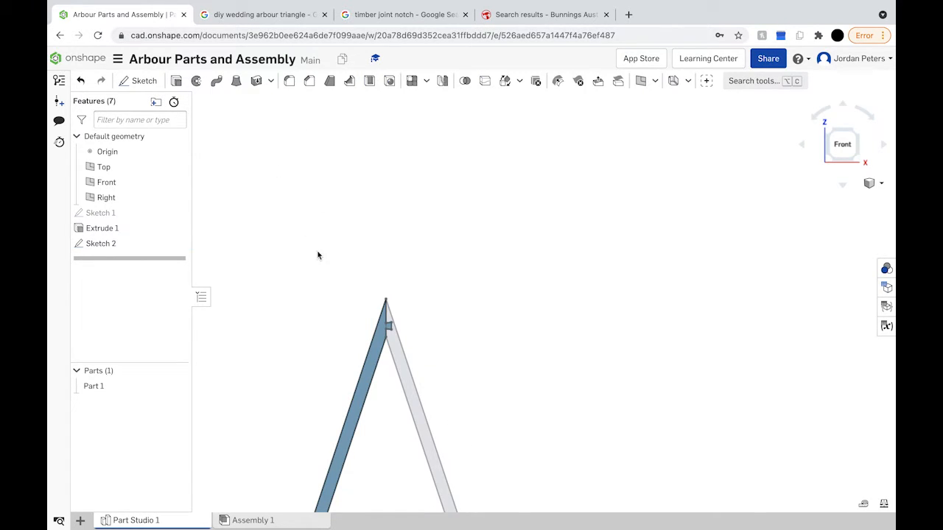
# Set up a solid extrusion of Sketch 2 that creates the second leg as a new part.
pyautogui.click(116, 243)
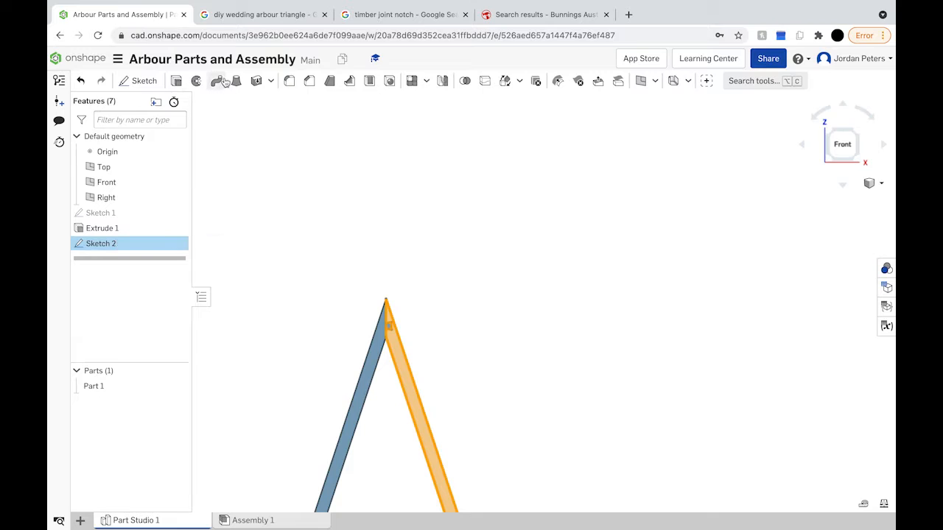
pyautogui.click(437, 343)
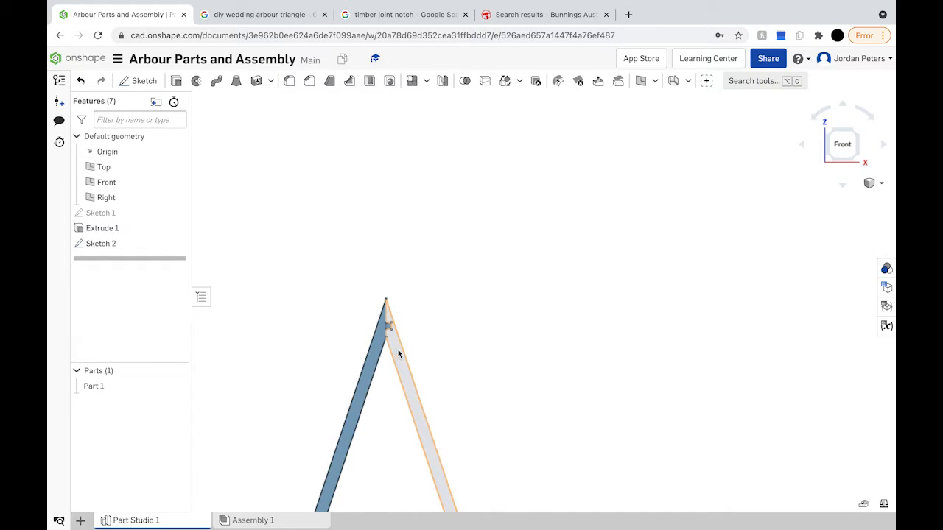
pyautogui.click(137, 245)
pyautogui.scroll(-5, 435, 432)
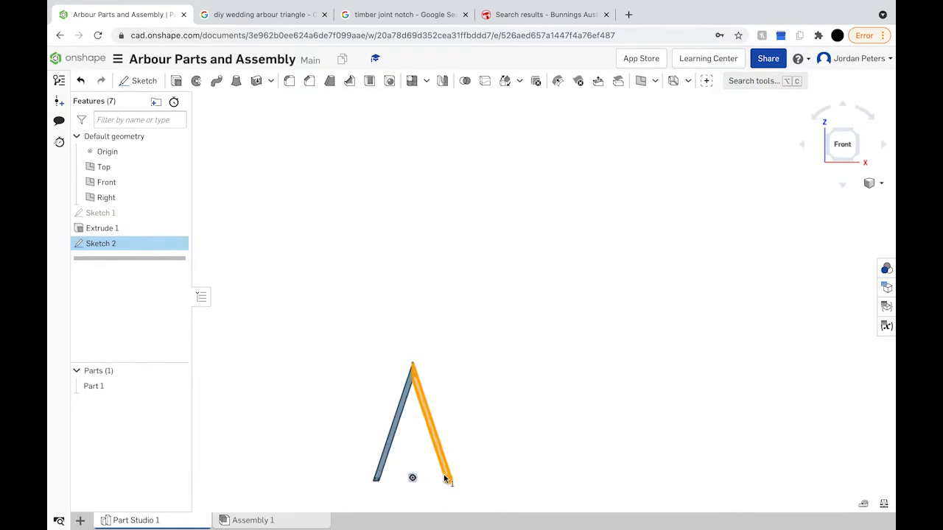
pyautogui.scroll(4, 446, 479)
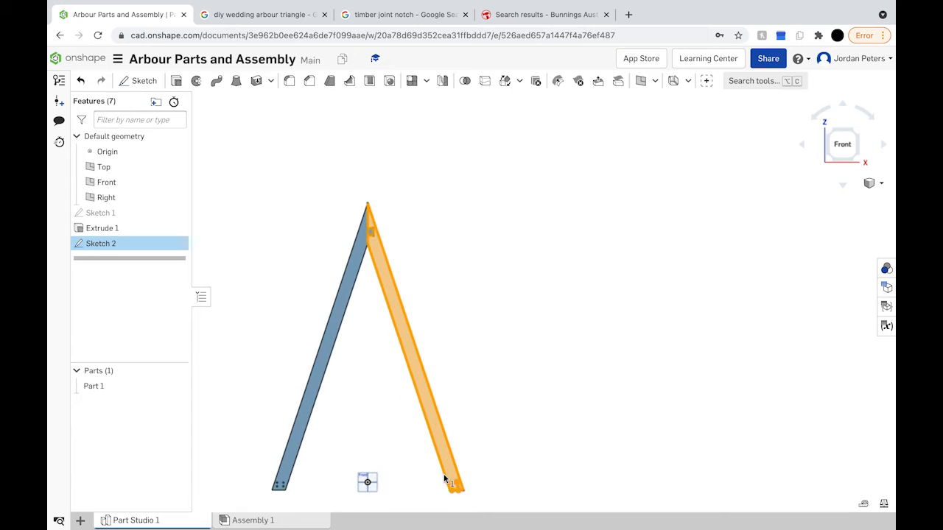
pyautogui.click(178, 82)
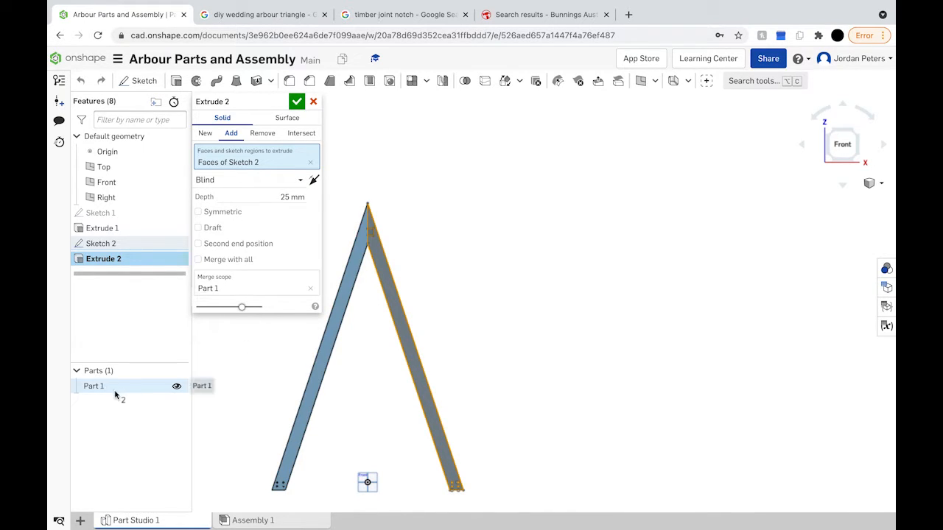
pyautogui.click(206, 134)
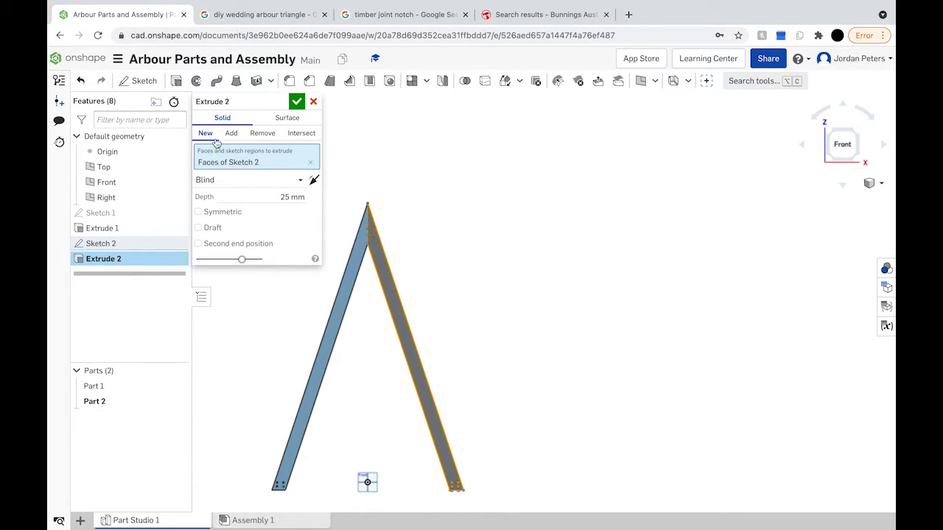
# Set the second leg's extrusion depth to 50 mm and accept the extrusion.
pyautogui.click(286, 197)
pyautogui.write('50')
pyautogui.press('Return')
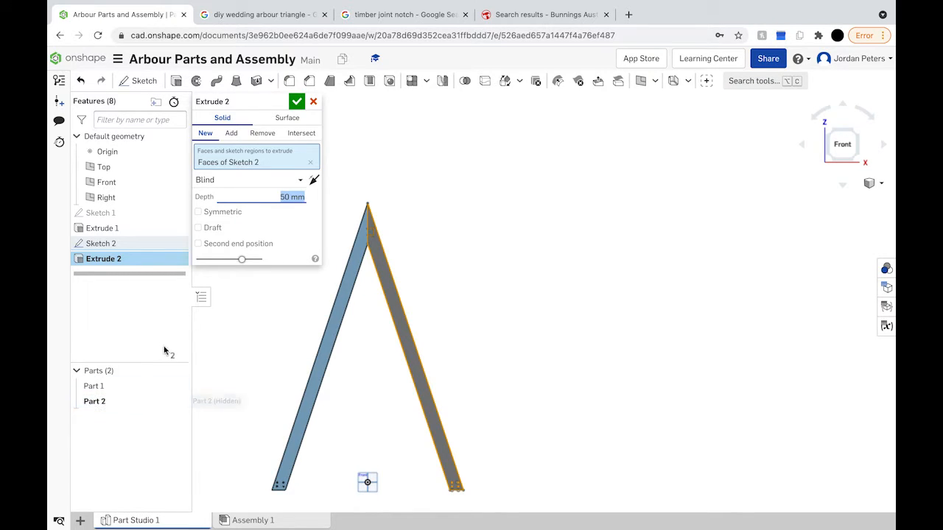
pyautogui.moveTo(402, 253); pyautogui.dragTo(349, 286, button='right')
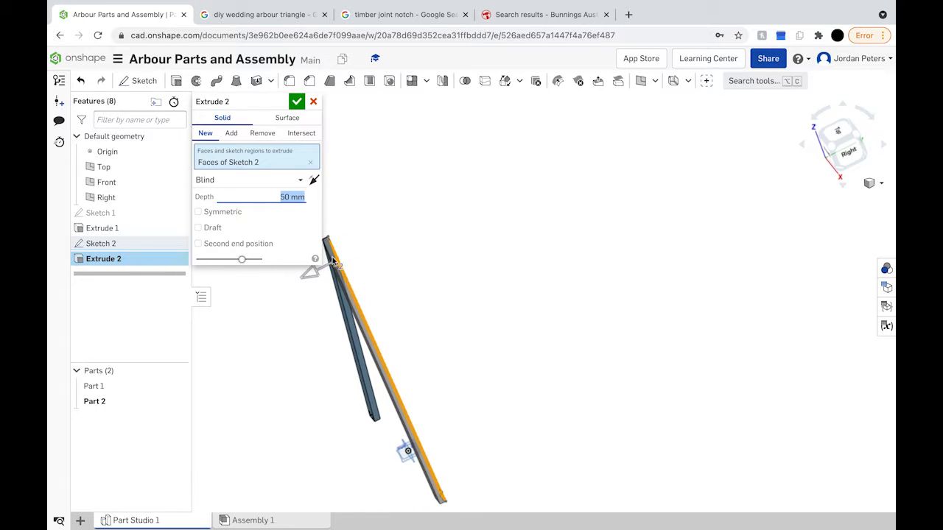
pyautogui.scroll(3, 349, 284)
pyautogui.moveTo(354, 267); pyautogui.dragTo(371, 257, button='right')
pyautogui.scroll(-5, 370, 257)
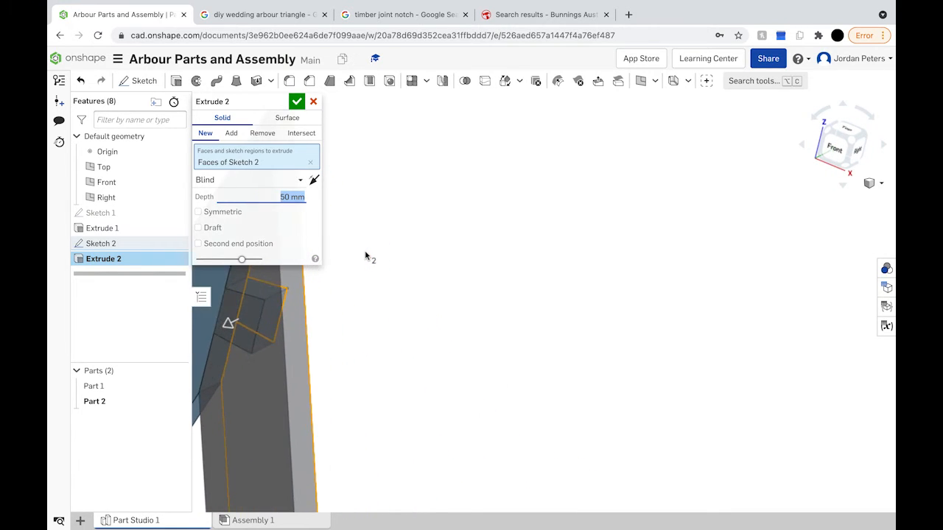
pyautogui.click(296, 102)
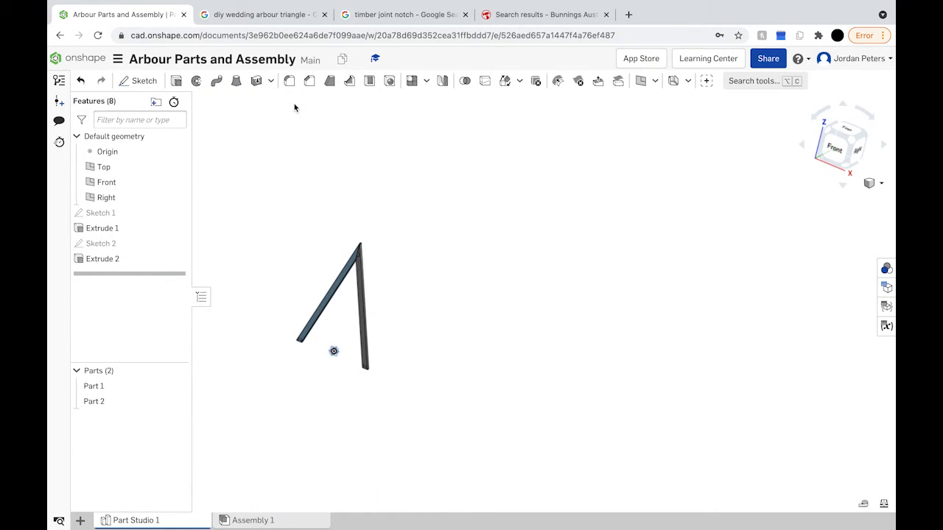
# Rename Part 1, the leg with the tenon, as Male Upright.
pyautogui.click(835, 148)
pyautogui.doubleClick(93, 391)
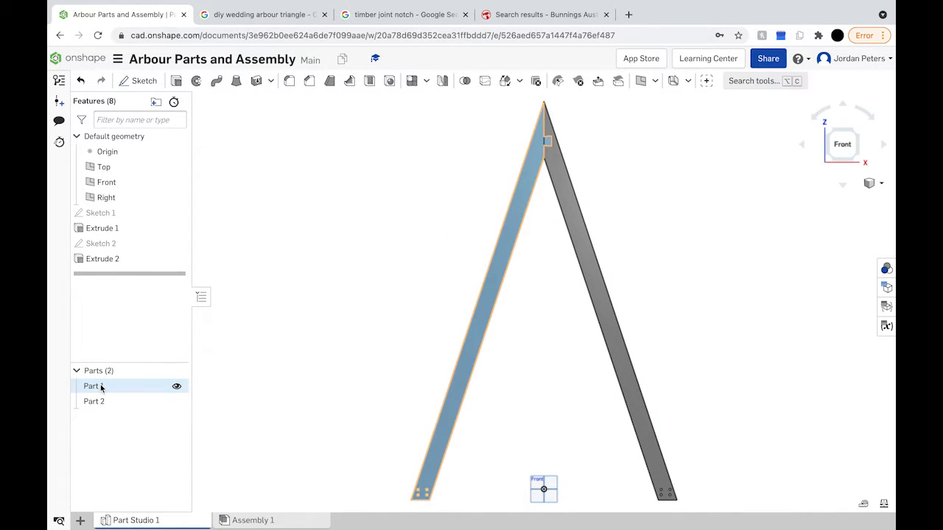
pyautogui.rightClick(99, 390)
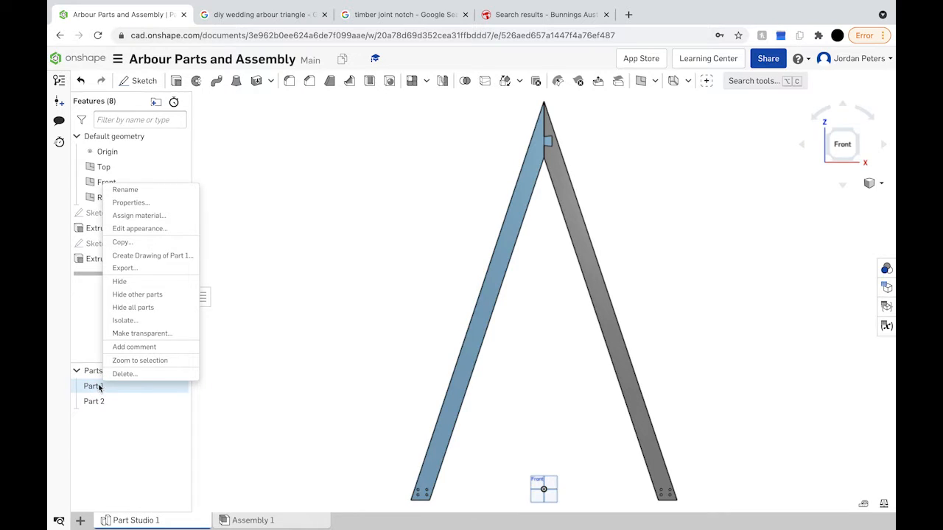
pyautogui.click(155, 190)
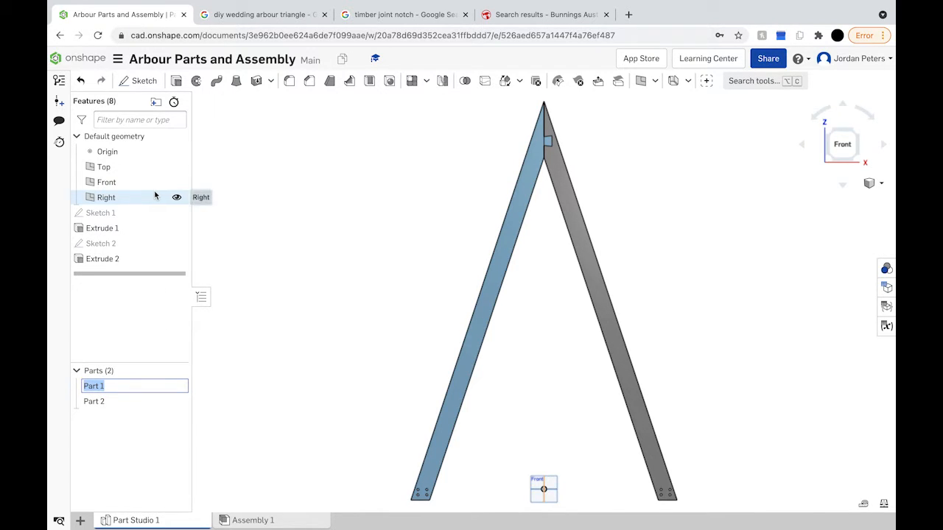
pyautogui.write('Male Uprigh')
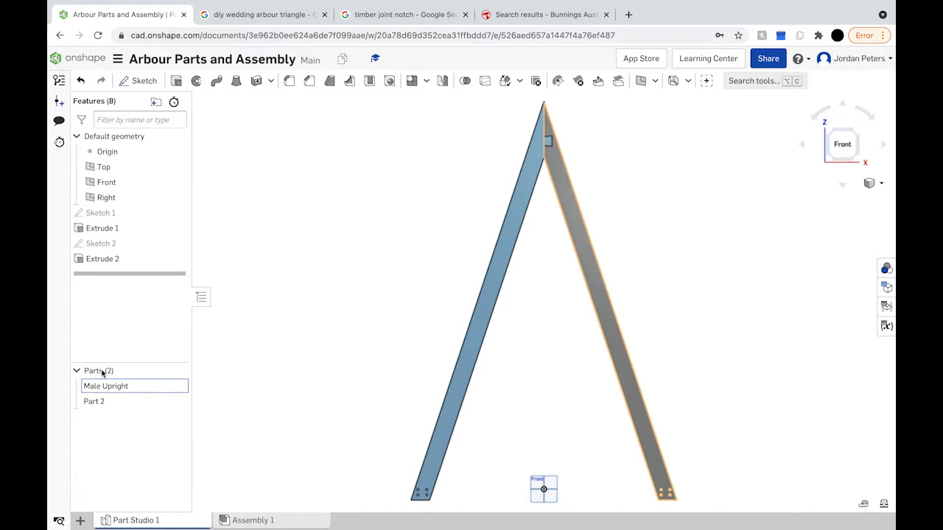
# Rename Part 2, the leg with the notch, as Female Upright.
pyautogui.click(94, 402)
pyautogui.rightClick(97, 402)
pyautogui.click(145, 213)
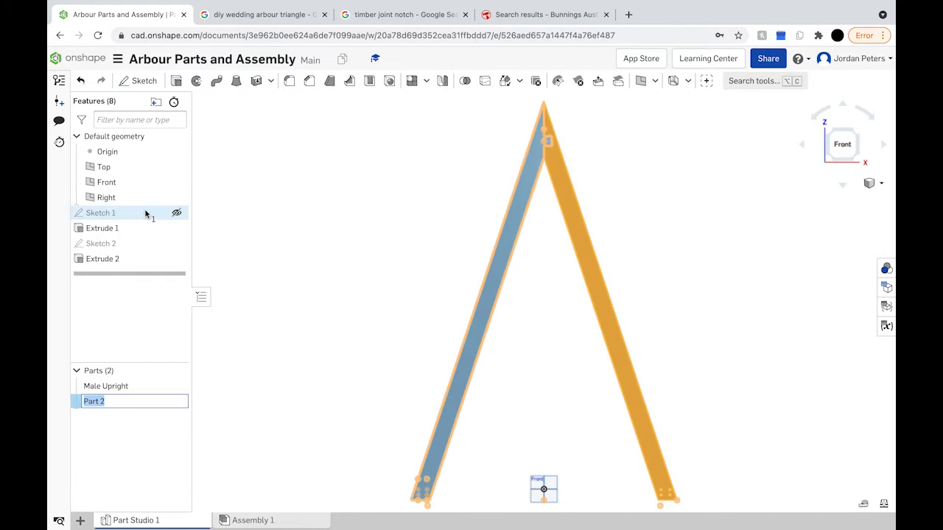
pyautogui.write('Female Uprigh')
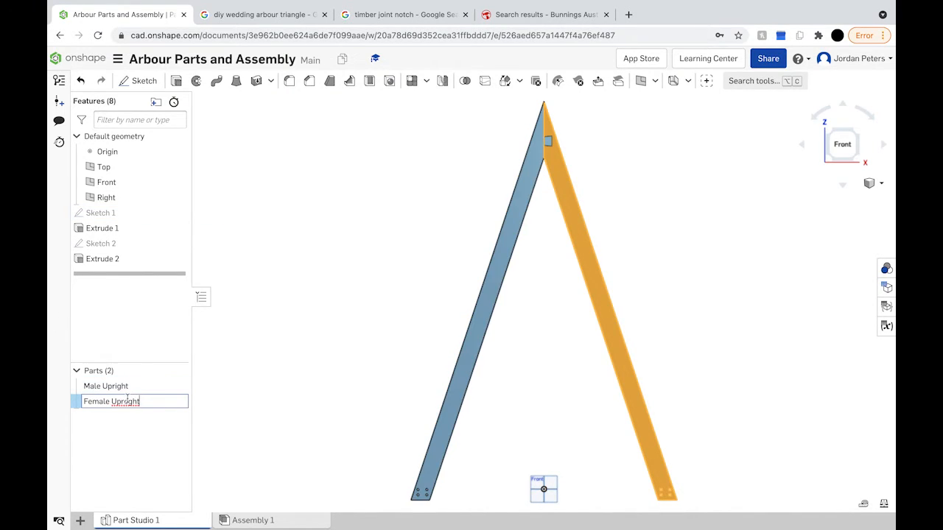
pyautogui.press('BackSpace')
pyautogui.press('Return')
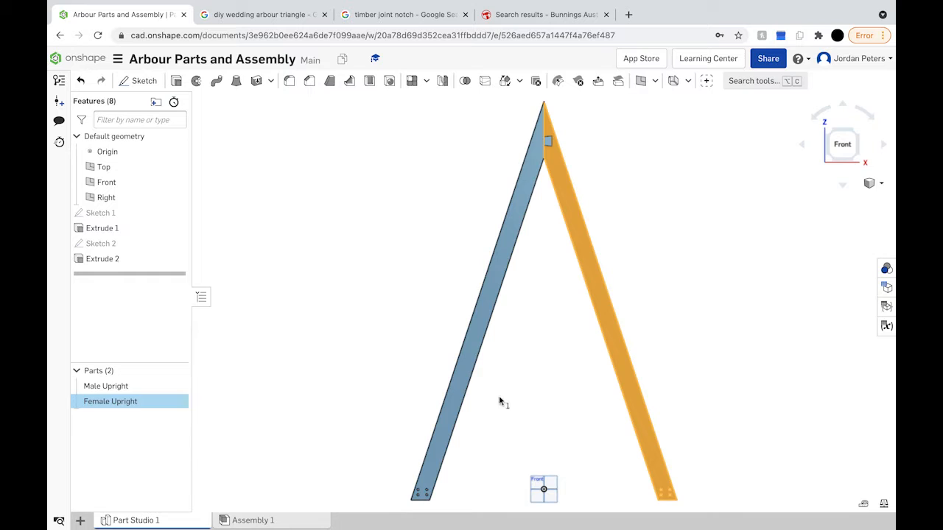
pyautogui.click(599, 130)
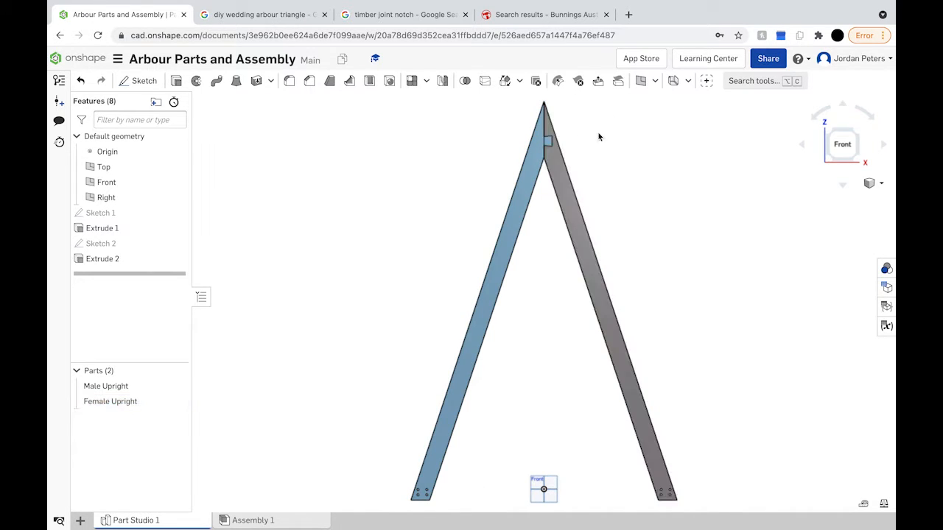
# Examine the tenon joint at the apex and the foot holes of both uprights.
pyautogui.scroll(5, 554, 145)
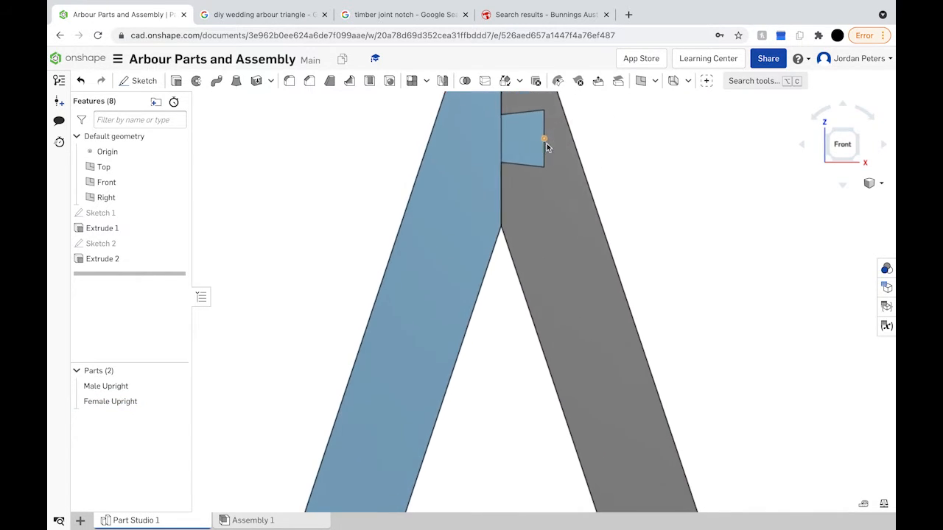
pyautogui.scroll(-5, 503, 149)
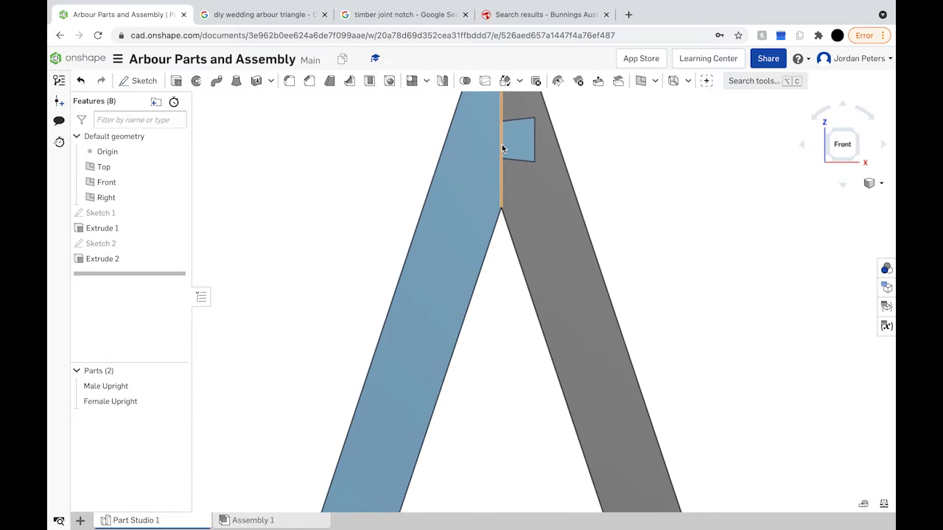
pyautogui.scroll(-5, 400, 438)
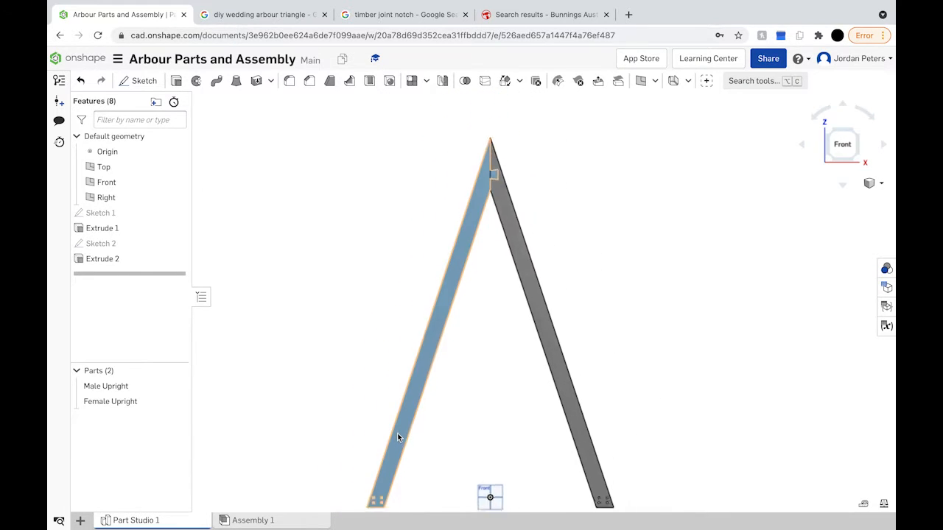
pyautogui.scroll(10, 379, 485)
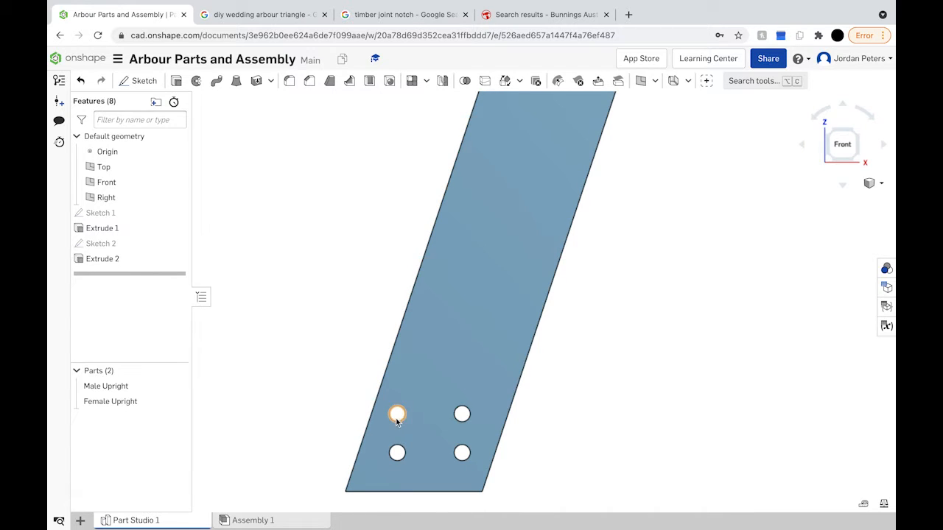
pyautogui.moveTo(403, 422); pyautogui.dragTo(428, 432, button='right')
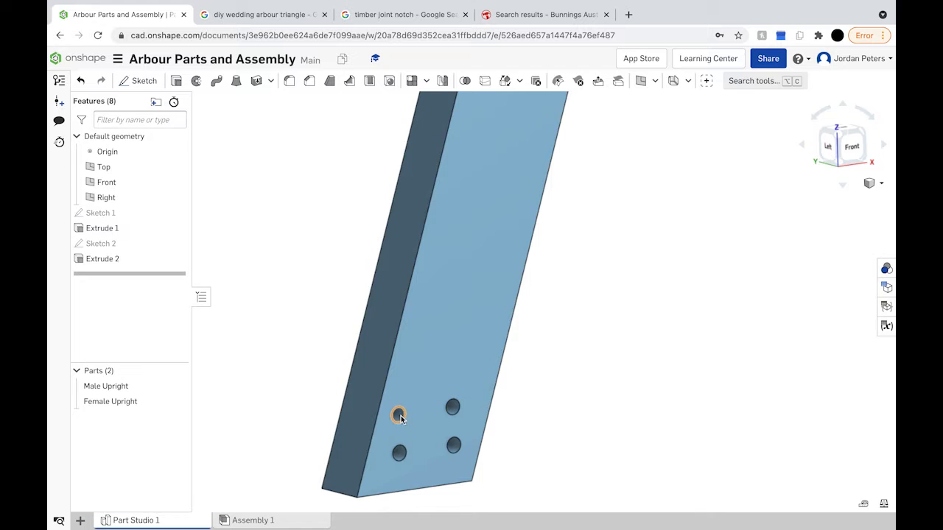
pyautogui.moveTo(398, 416); pyautogui.dragTo(440, 393, button='right')
pyautogui.scroll(-5, 680, 401)
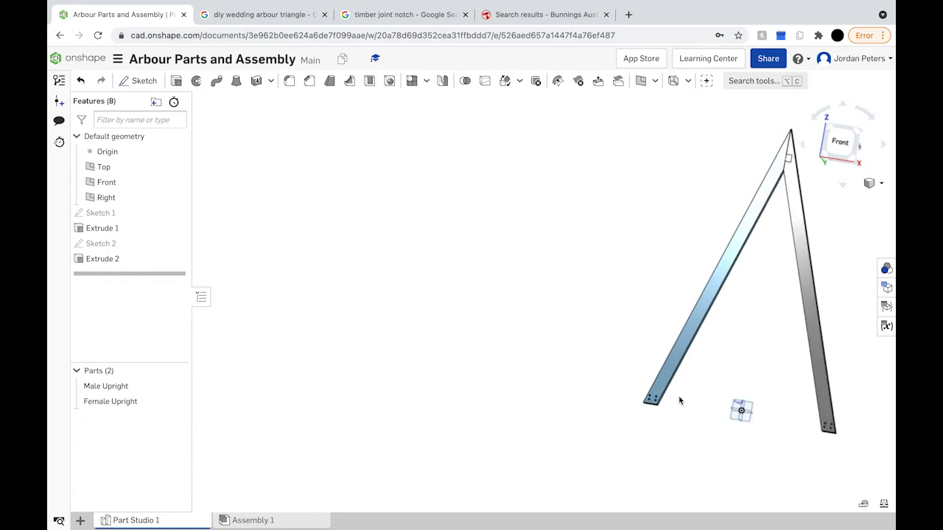
pyautogui.click(841, 143)
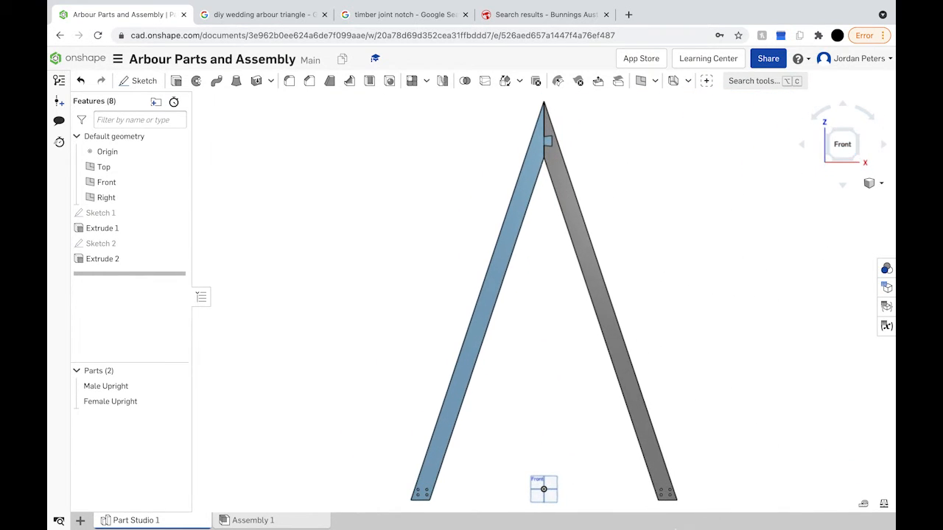
pyautogui.scroll(8, 670, 495)
pyautogui.scroll(-5, 671, 495)
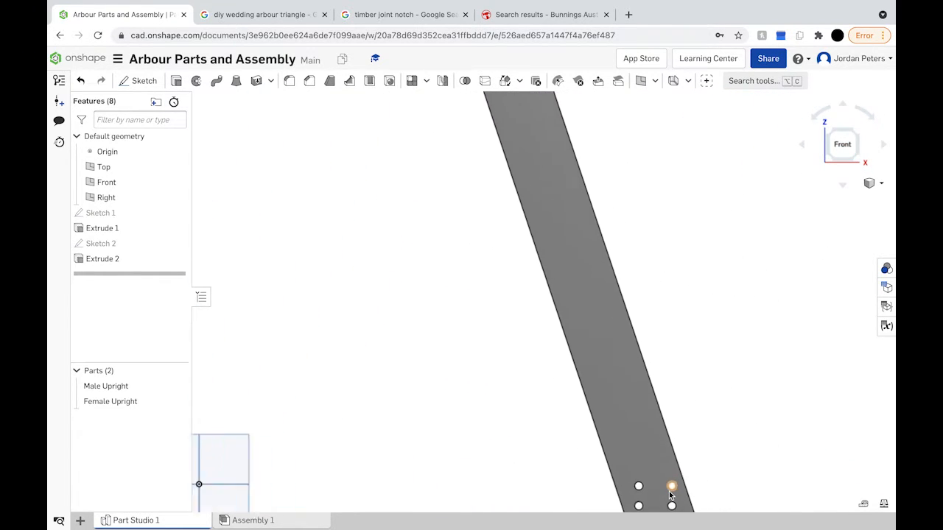
pyautogui.scroll(-6, 670, 495)
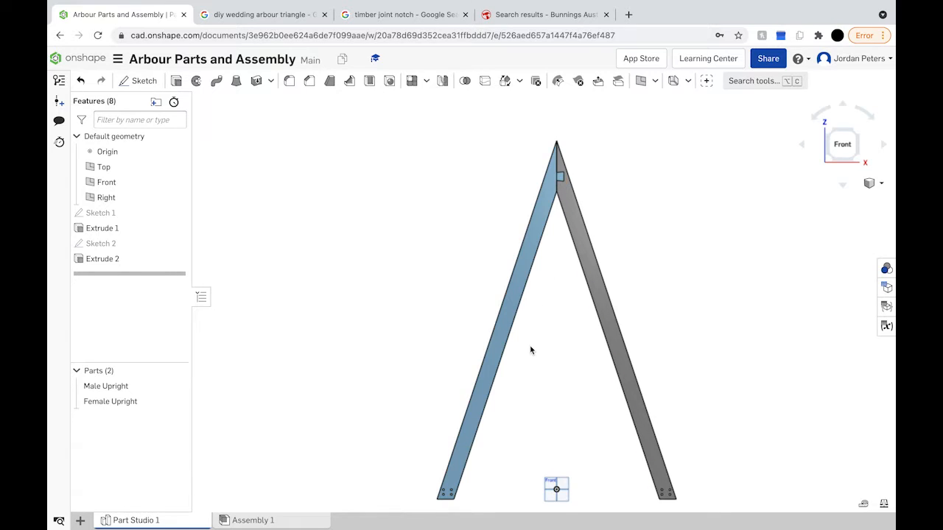
pyautogui.scroll(-2, 531, 352)
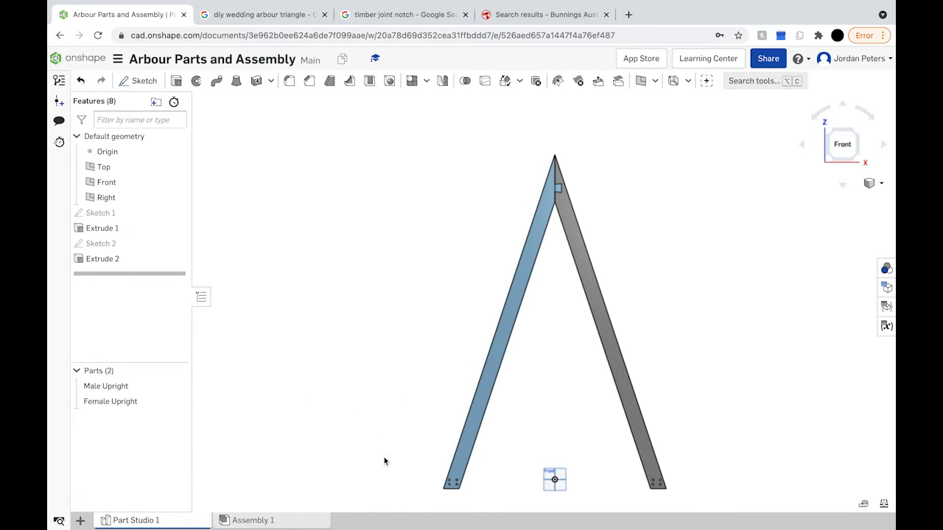
# Look at the reference image results for the DIY wedding arbour triangle and return to the Onshape part studio.
pyautogui.click(399, 16)
pyautogui.click(271, 17)
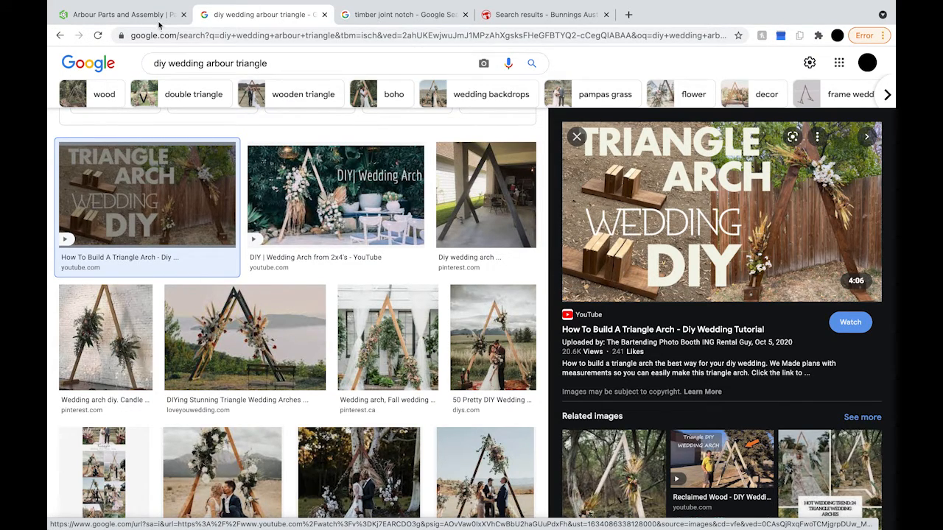
pyautogui.click(132, 15)
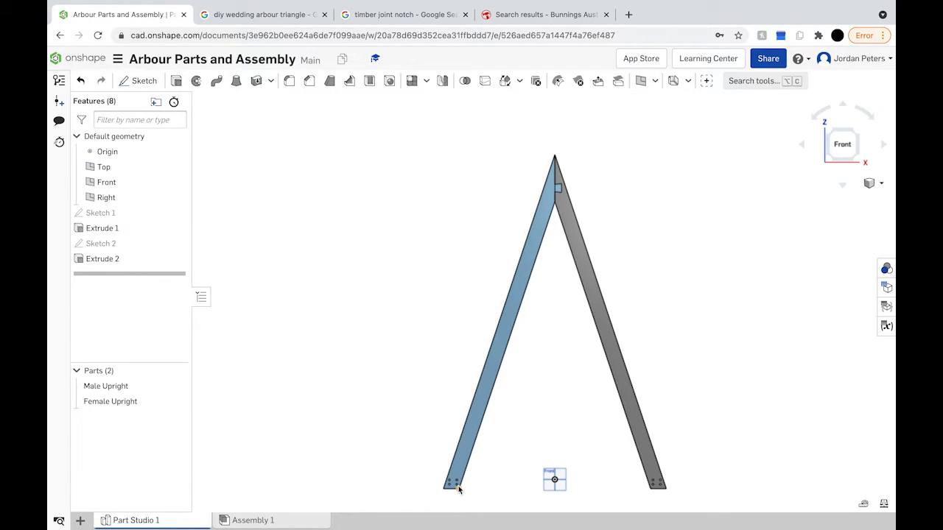
# Examine the foot holes of the Male Upright and check the wedding arch reference images.
pyautogui.scroll(5, 458, 490)
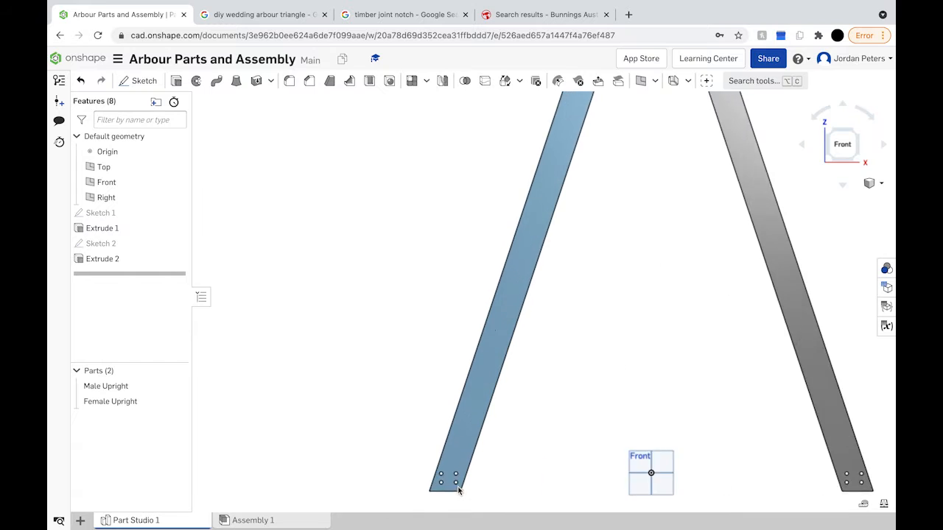
pyautogui.scroll(-3, 457, 491)
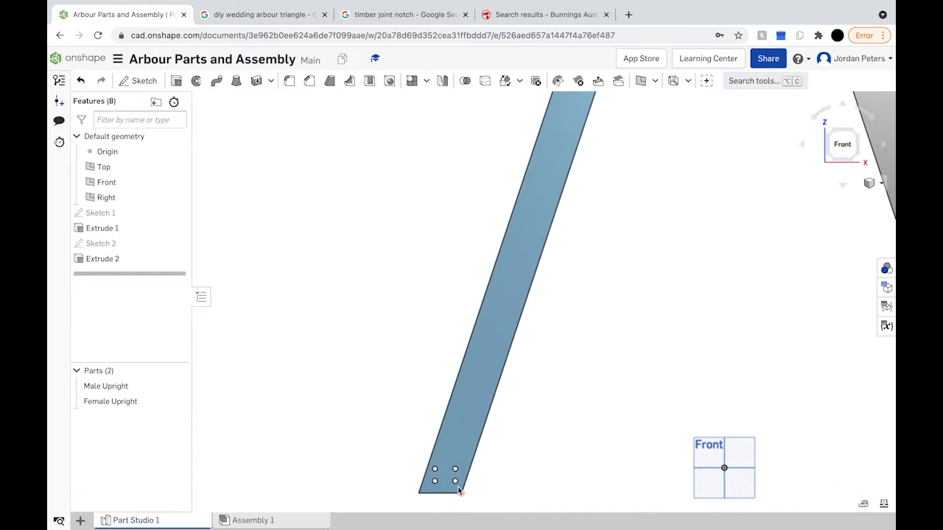
pyautogui.moveTo(457, 490); pyautogui.dragTo(451, 406, button='middle')
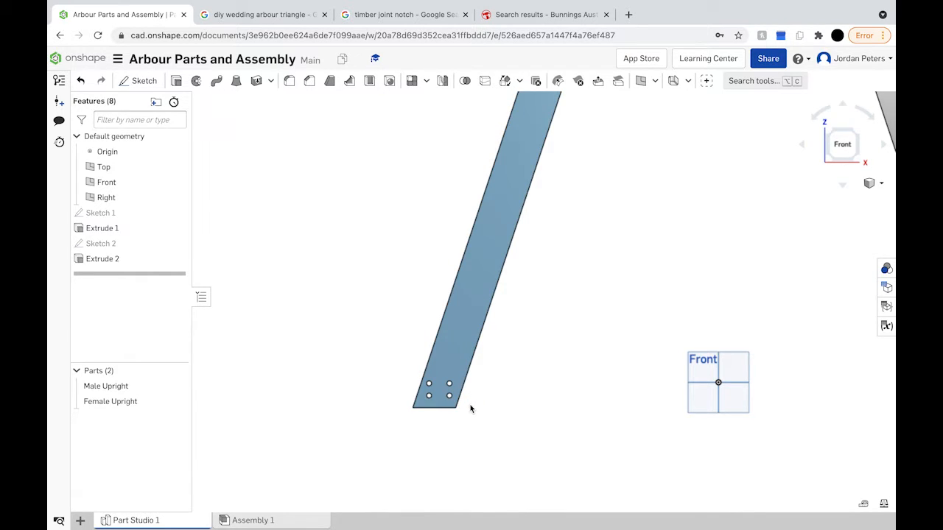
pyautogui.click(243, 15)
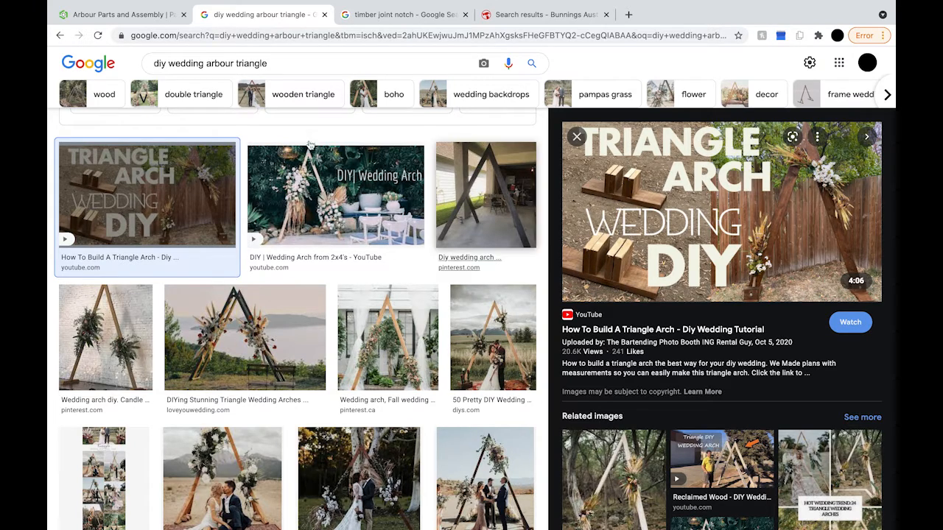
pyautogui.click(128, 14)
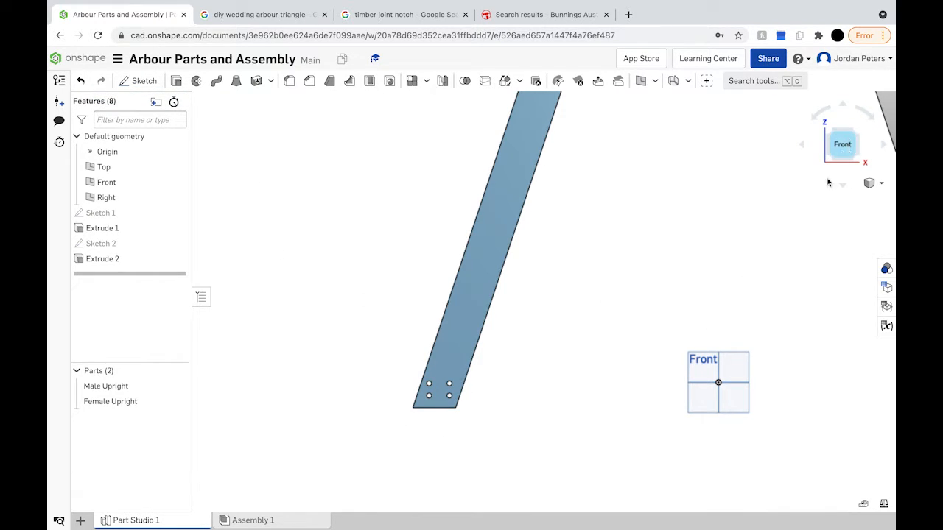
# Examine the underside of the Male Upright's foot in the Bottom view.
pyautogui.moveTo(773, 242); pyautogui.dragTo(833, 151, button='right')
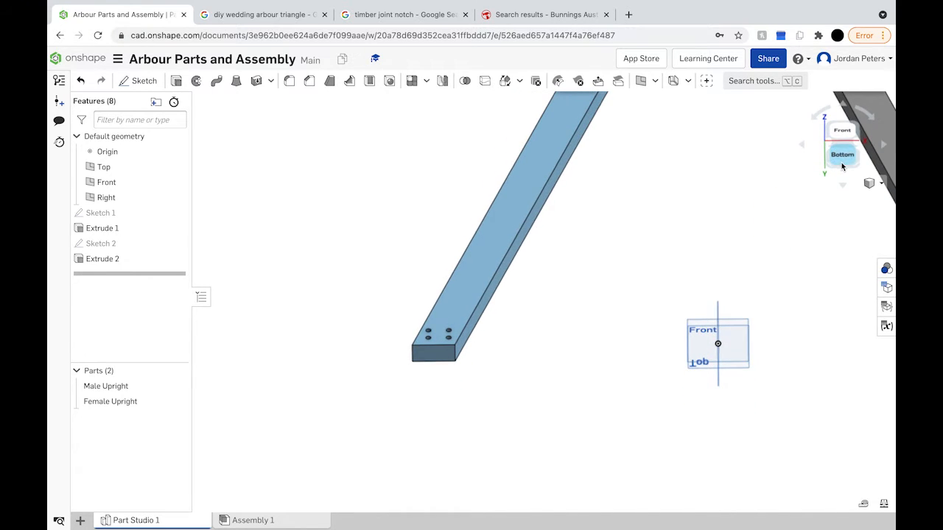
pyautogui.click(842, 154)
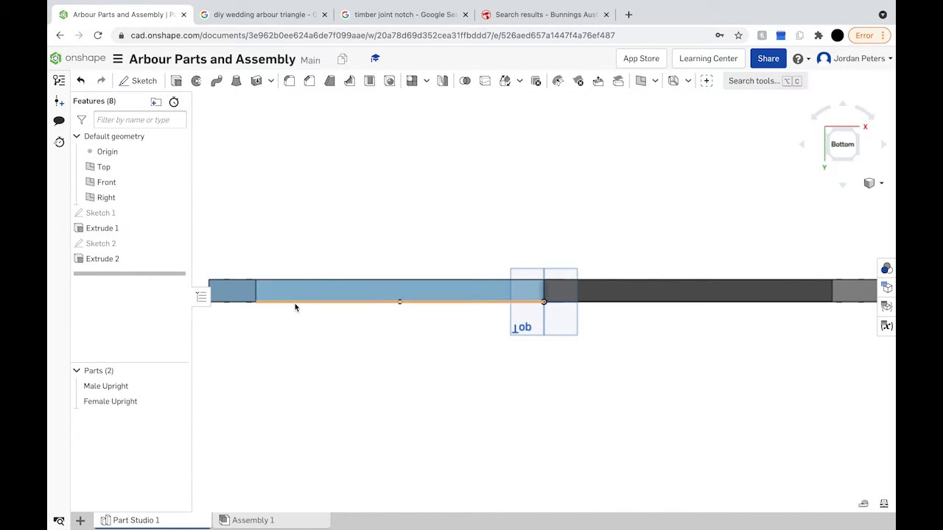
pyautogui.moveTo(250, 312); pyautogui.dragTo(263, 316, button='right')
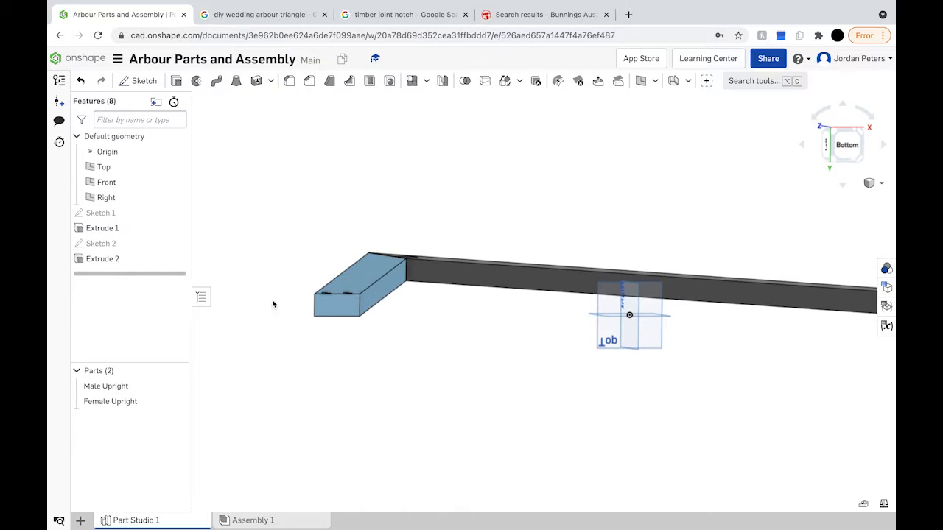
pyautogui.click(847, 146)
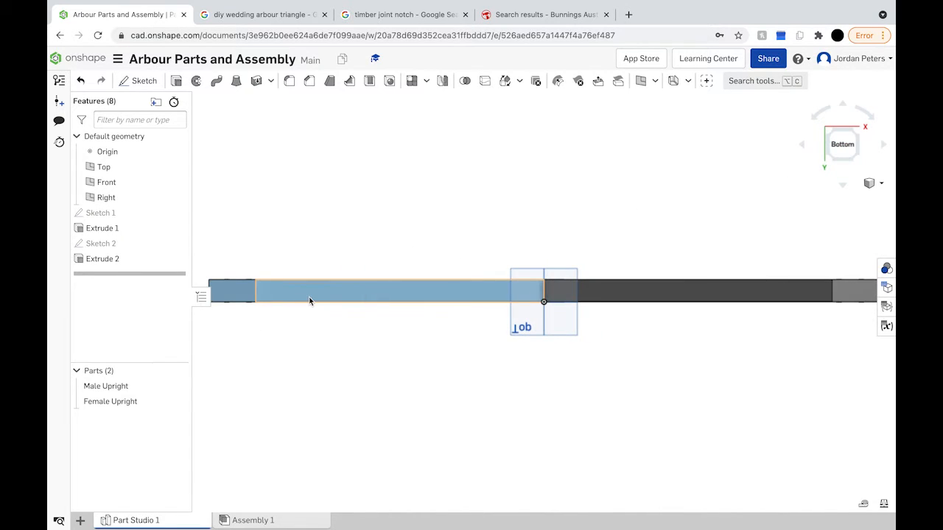
pyautogui.moveTo(310, 301); pyautogui.dragTo(449, 296, button='middle')
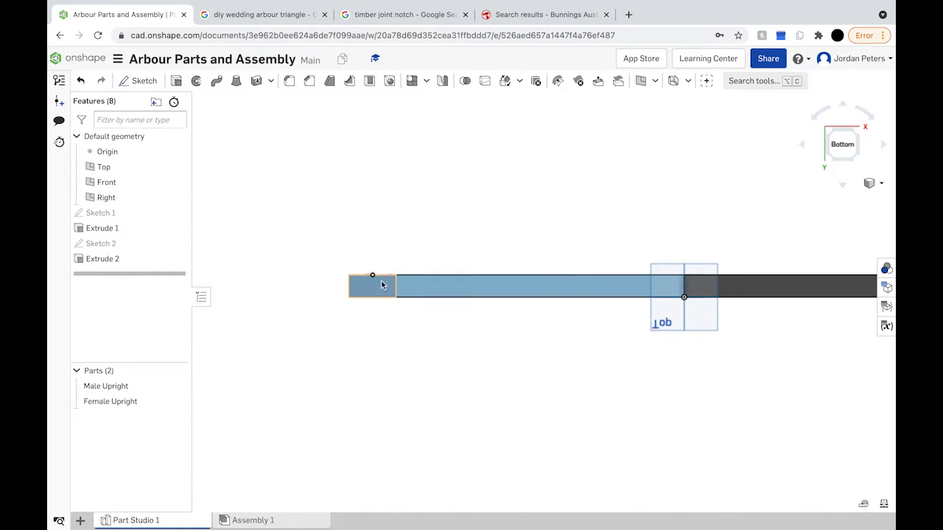
pyautogui.scroll(5, 376, 283)
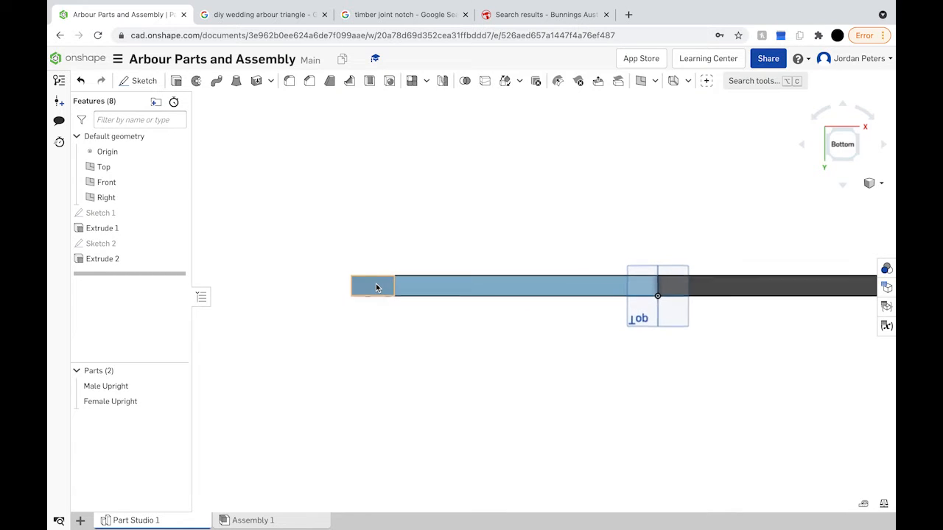
pyautogui.scroll(-3, 644, 310)
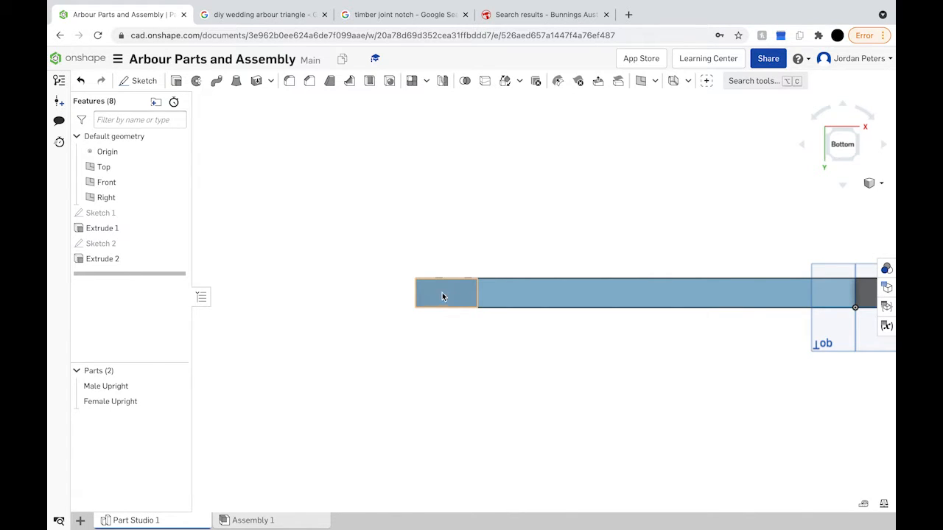
pyautogui.scroll(-2, 451, 295)
pyautogui.scroll(4, 450, 291)
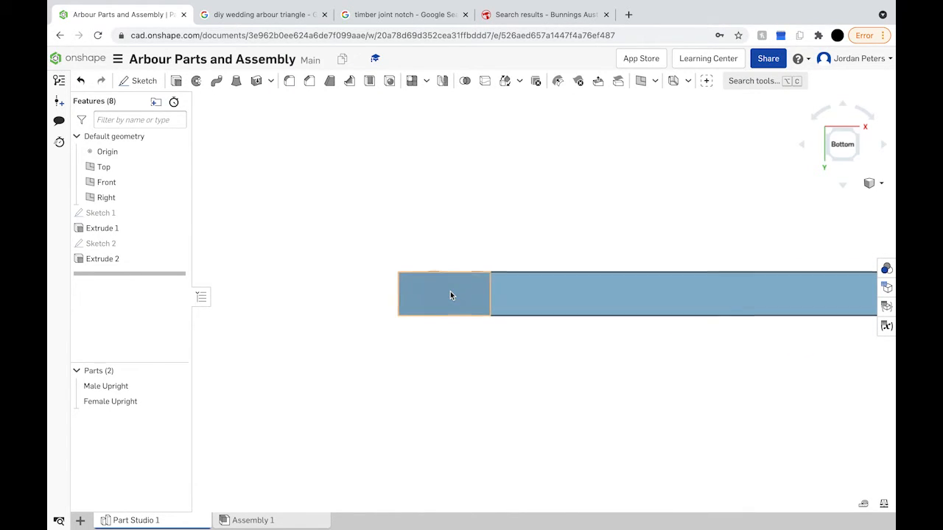
pyautogui.scroll(1, 453, 292)
pyautogui.scroll(2, 453, 296)
pyautogui.scroll(1, 453, 292)
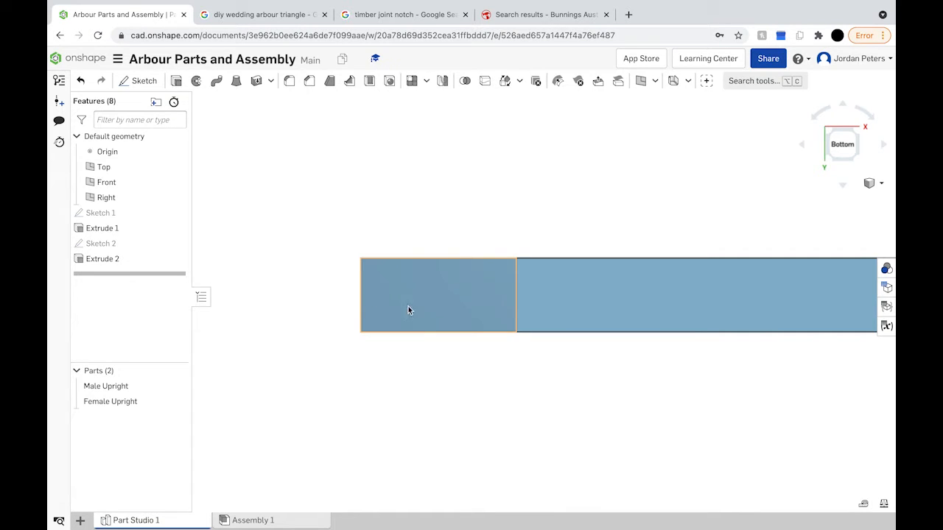
pyautogui.click(371, 306)
pyautogui.scroll(-5, 455, 248)
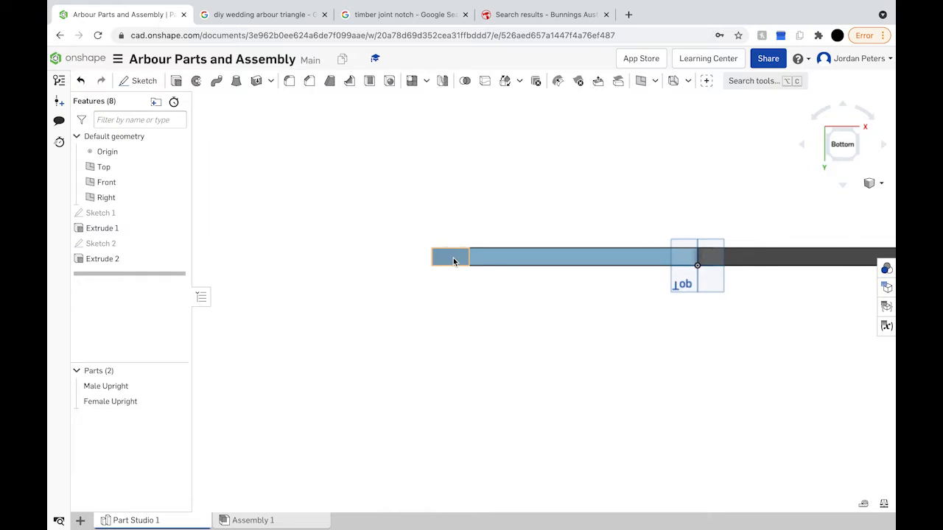
pyautogui.scroll(4, 453, 261)
pyautogui.scroll(2, 453, 262)
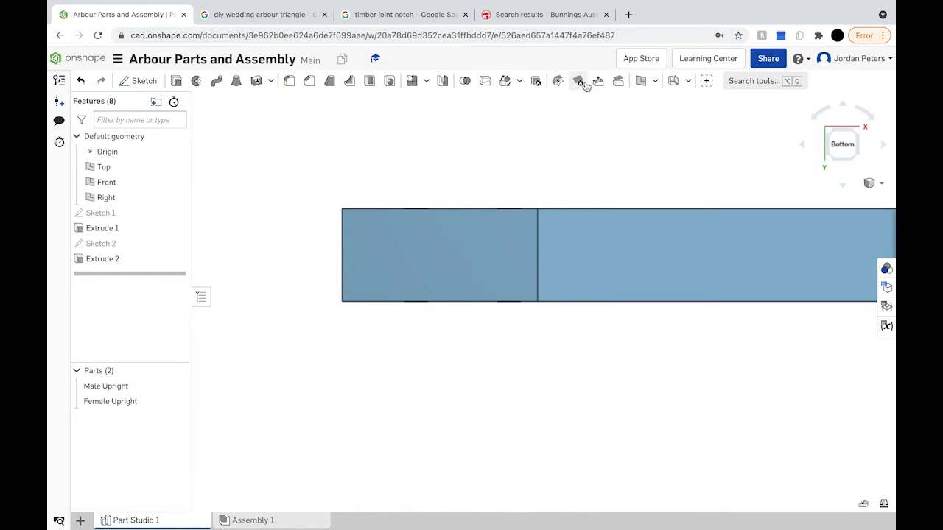
# Start a sketch on the bottom end face of the Male Upright's foot.
pyautogui.click(654, 81)
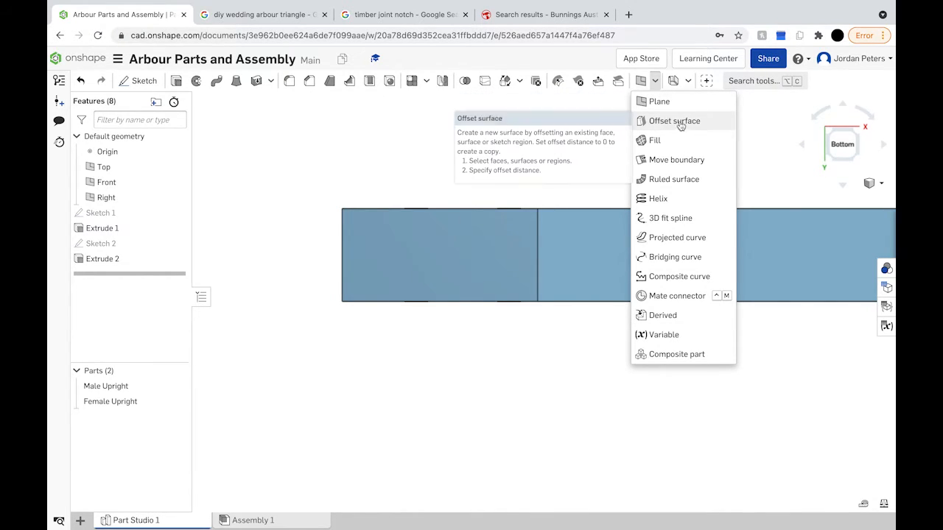
pyautogui.click(648, 81)
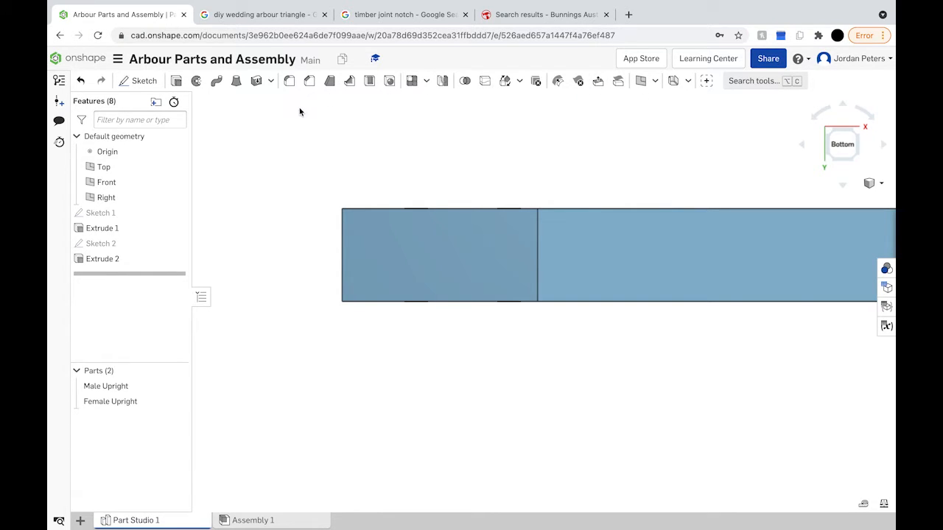
pyautogui.click(381, 263)
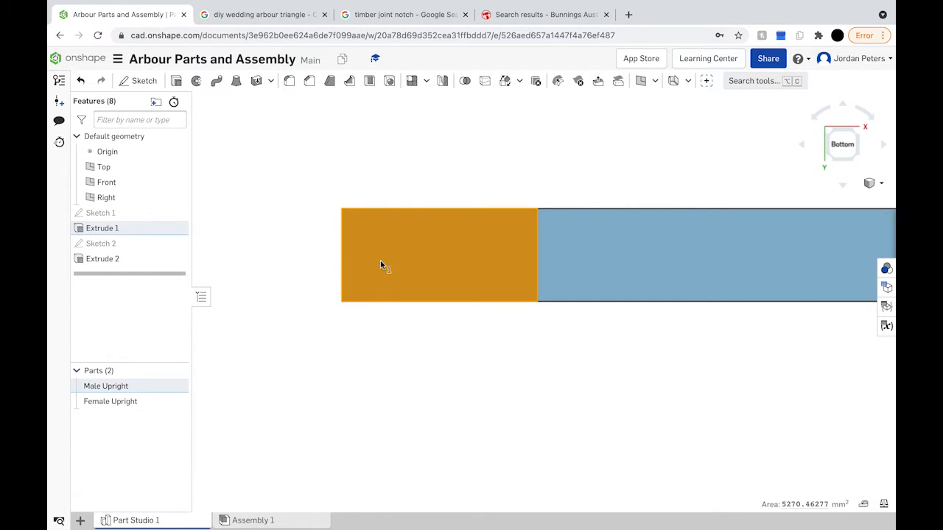
pyautogui.click(143, 81)
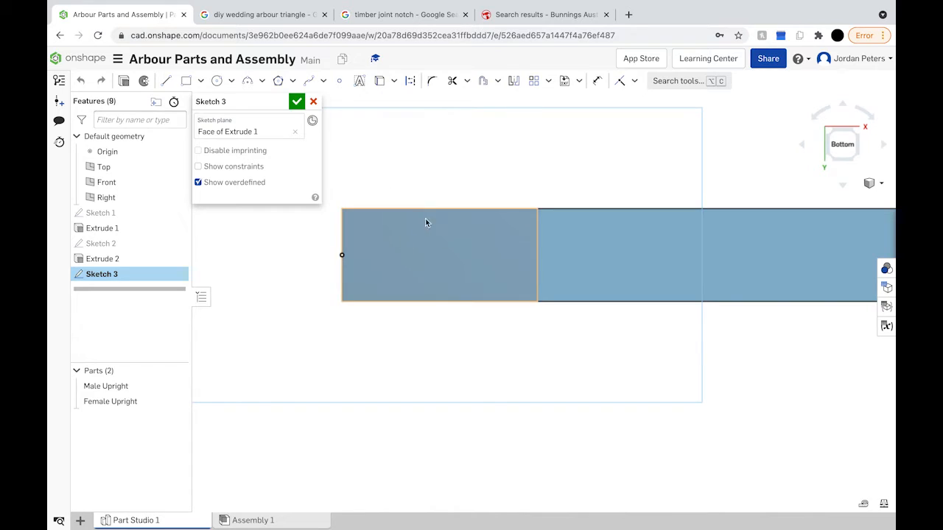
# Draw a closed rectangle with the Line tool off the front edge of the foot's end face, matching its full width and 50 mm deep.
pyautogui.click(165, 81)
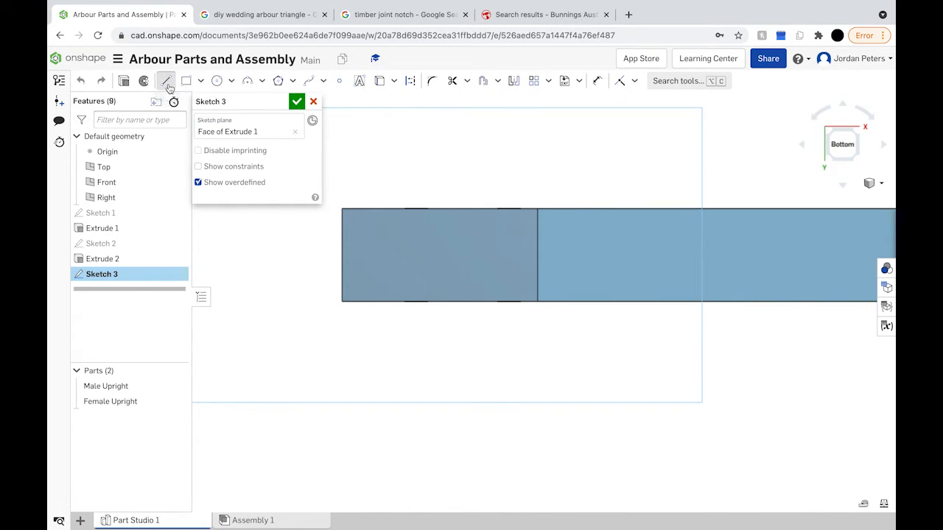
pyautogui.click(342, 210)
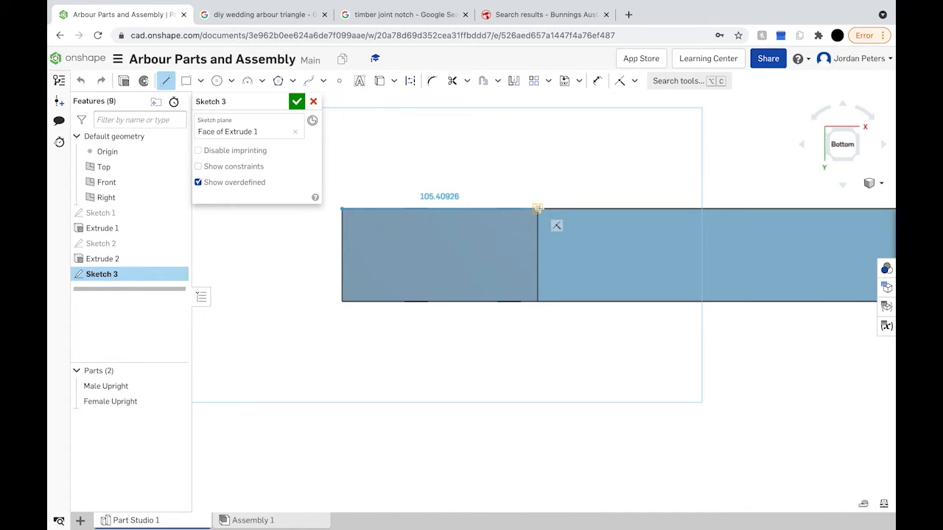
pyautogui.click(538, 209)
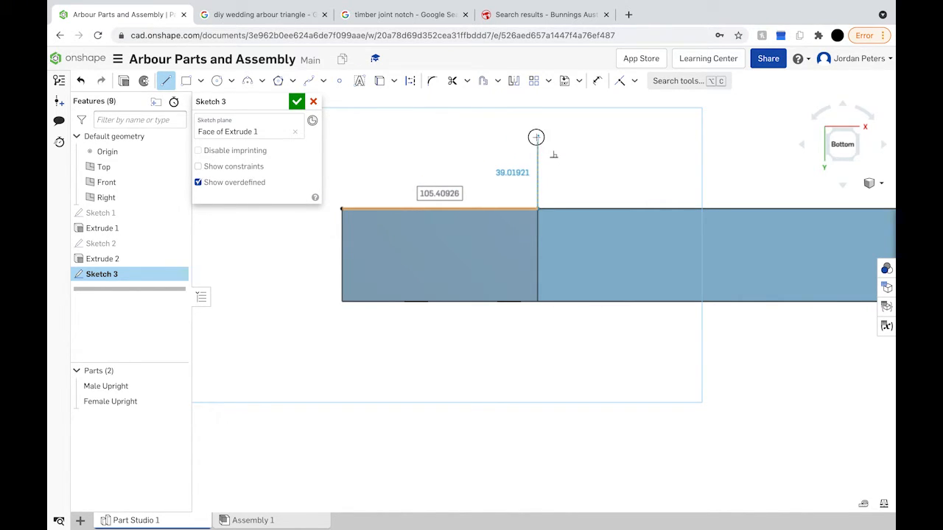
pyautogui.click(537, 136)
pyautogui.write('5')
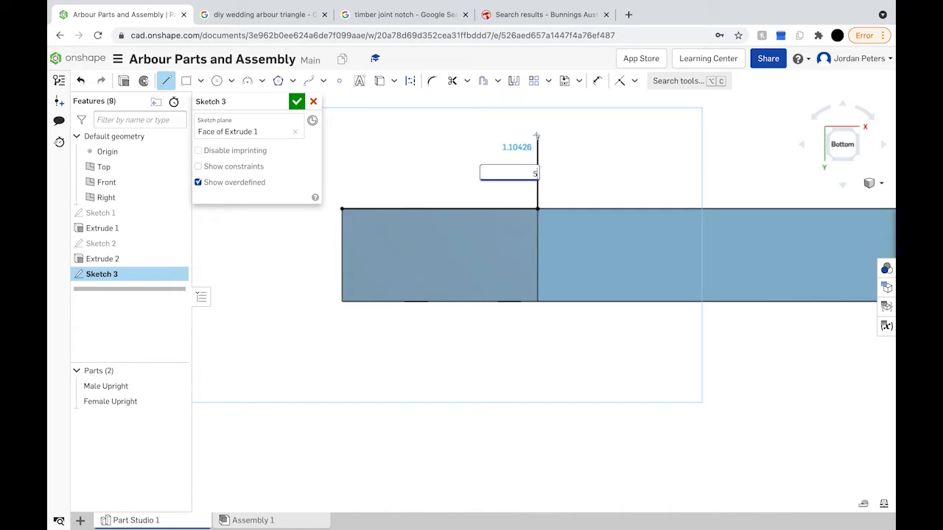
pyautogui.write('0')
pyautogui.press('Return')
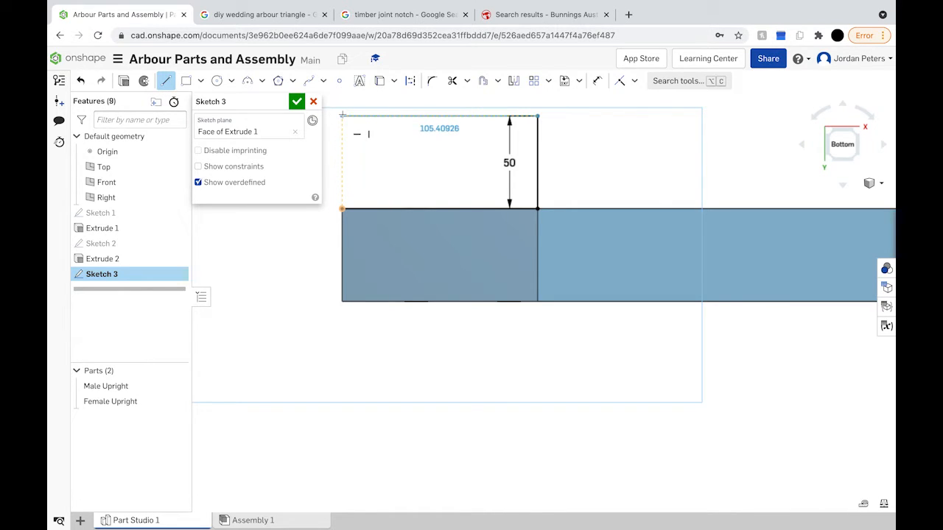
pyautogui.click(343, 116)
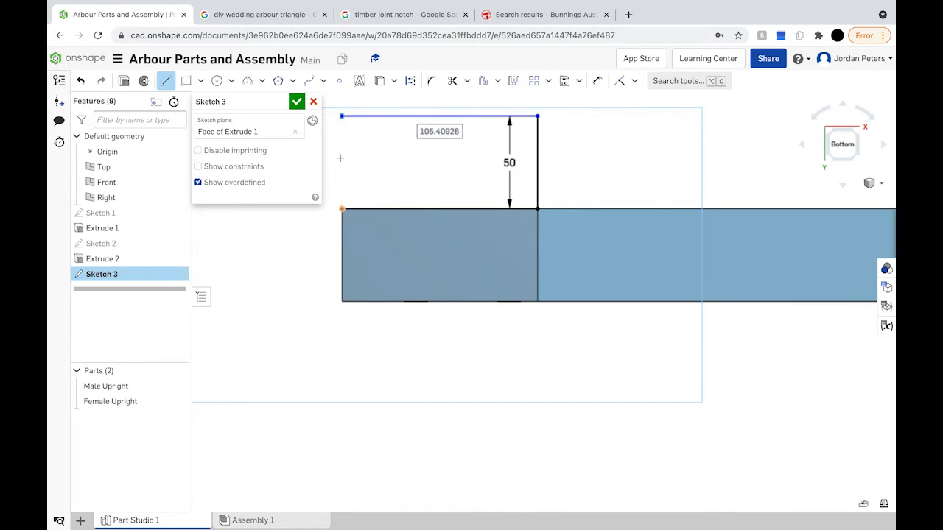
pyautogui.click(342, 210)
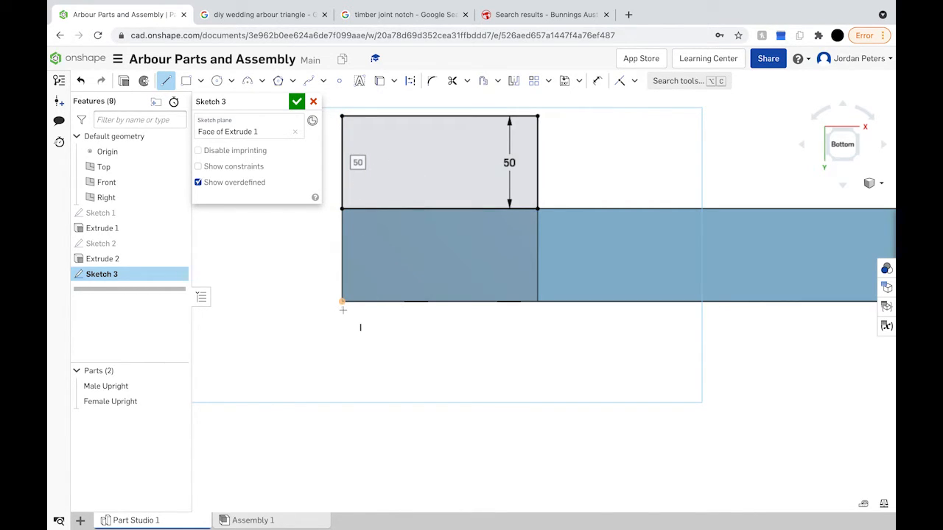
# Sketch a 50 mm deep rectangle against the lower edge of the upright's end face, matching the width of the upper rectangle.
pyautogui.click(342, 302)
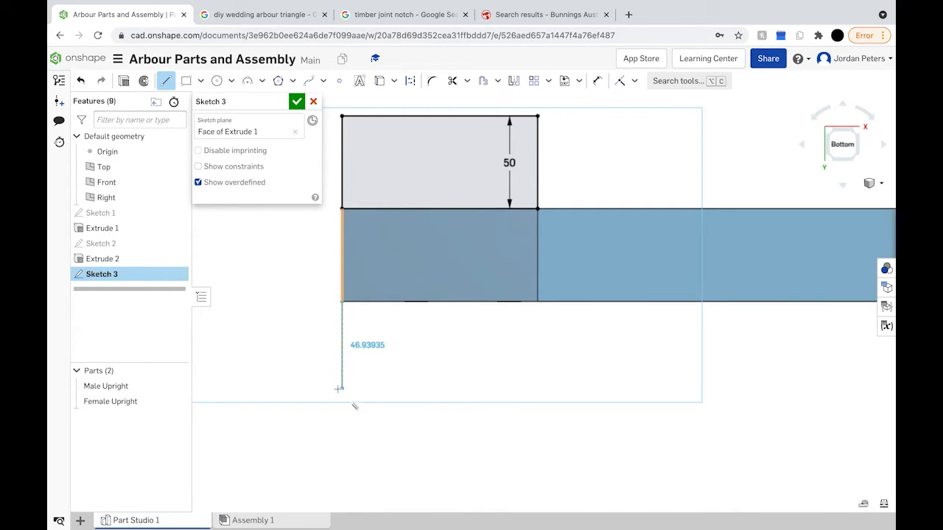
pyautogui.write('50')
pyautogui.press('Return')
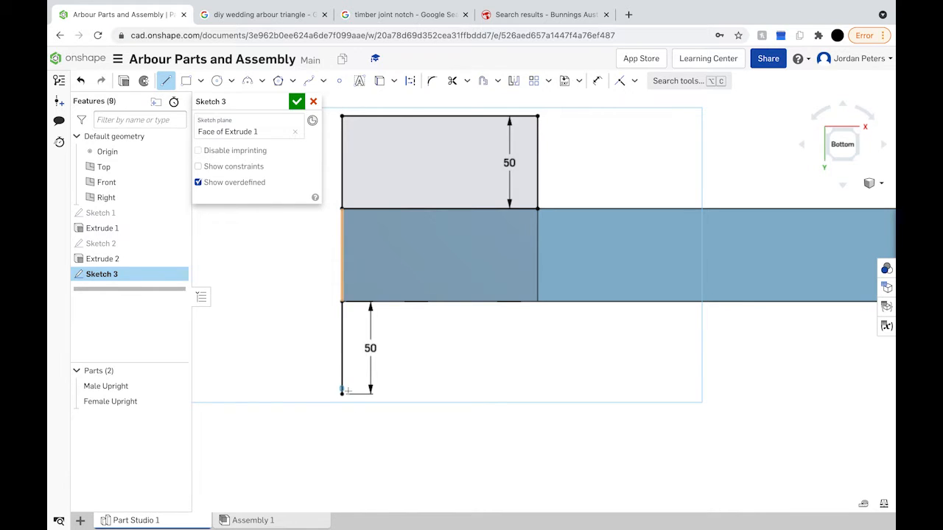
pyautogui.click(539, 394)
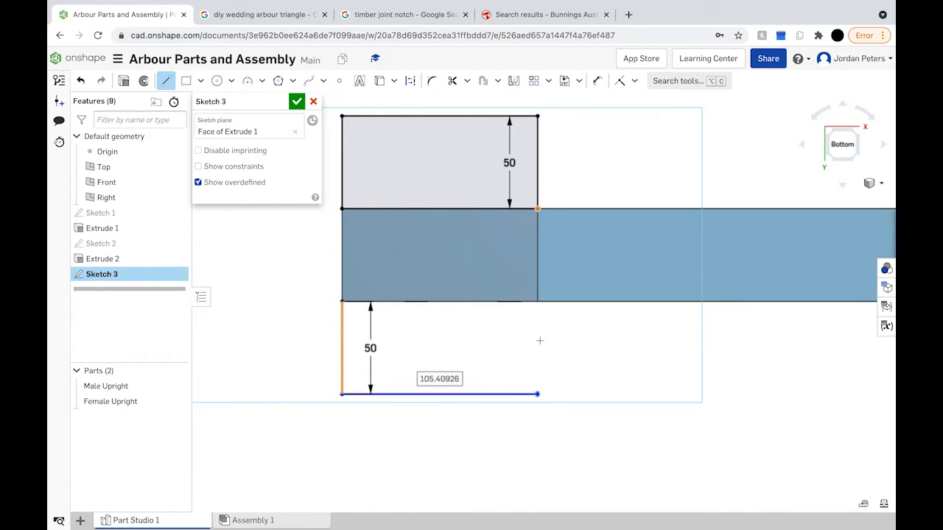
pyautogui.click(538, 302)
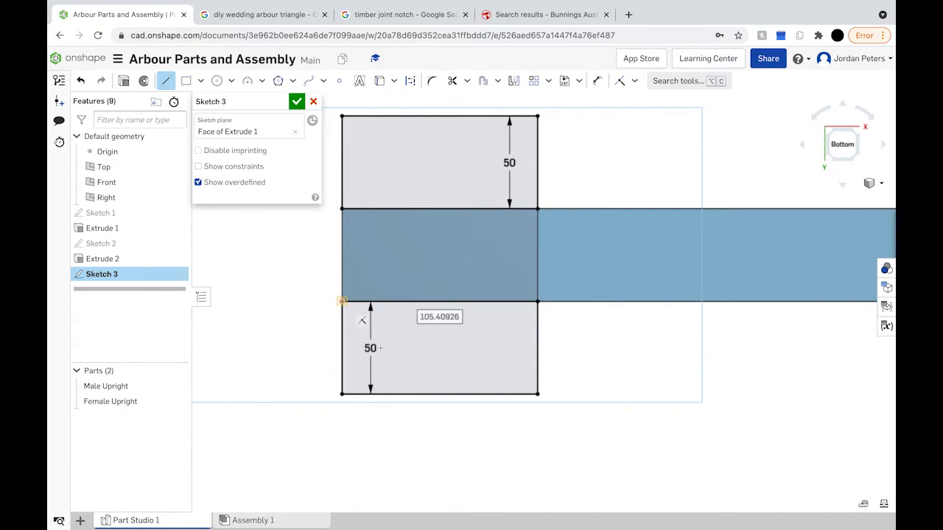
pyautogui.scroll(-1, 378, 348)
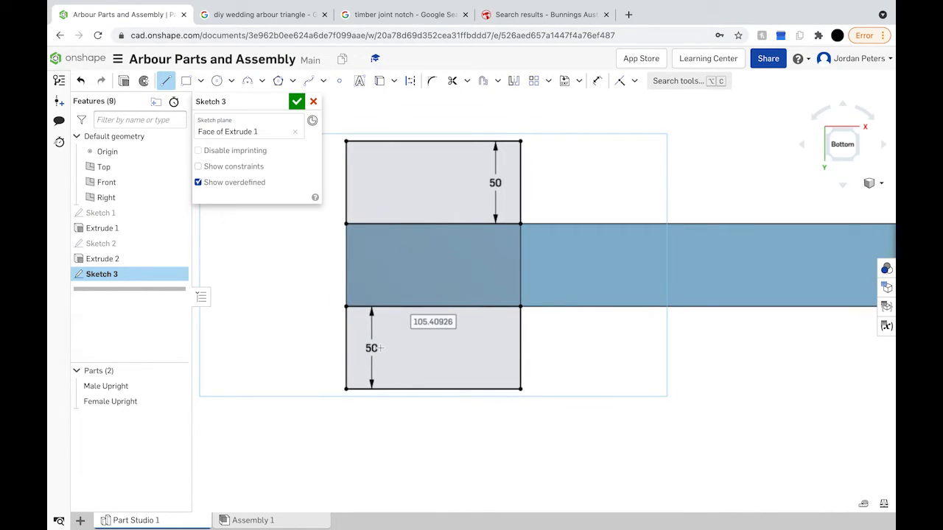
pyautogui.moveTo(379, 348); pyautogui.dragTo(389, 421, button='right')
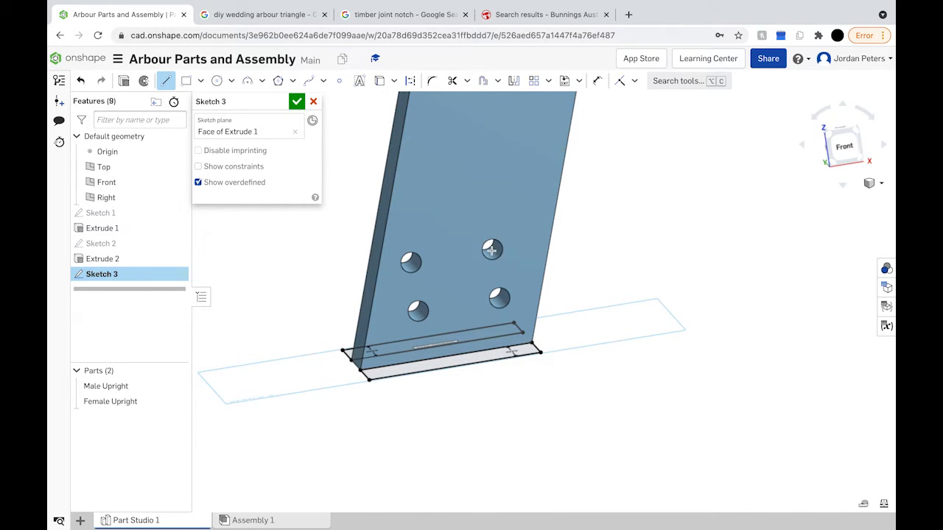
pyautogui.moveTo(471, 239); pyautogui.dragTo(463, 238, button='right')
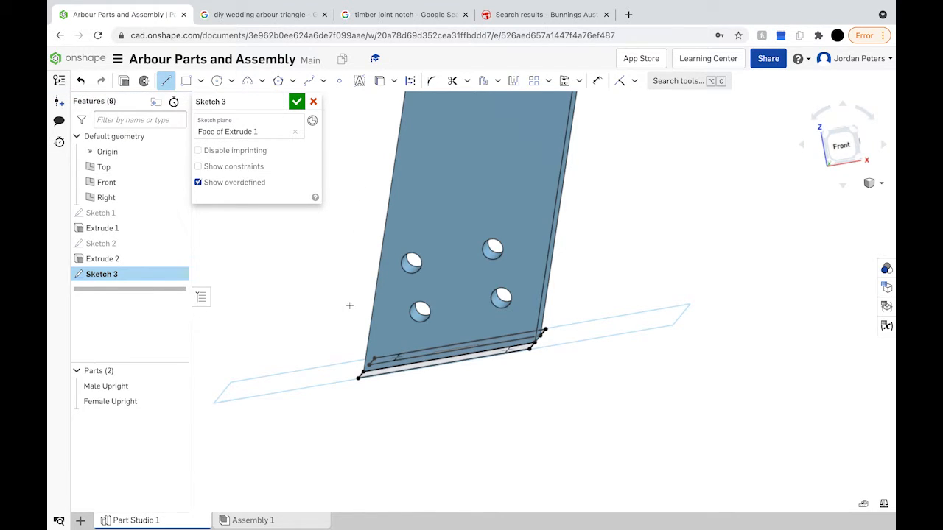
pyautogui.click(125, 81)
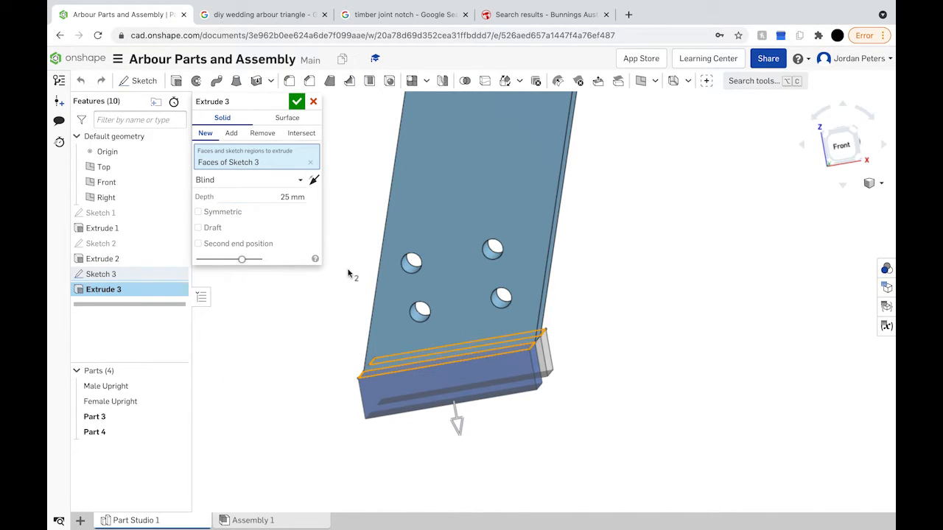
pyautogui.click(314, 181)
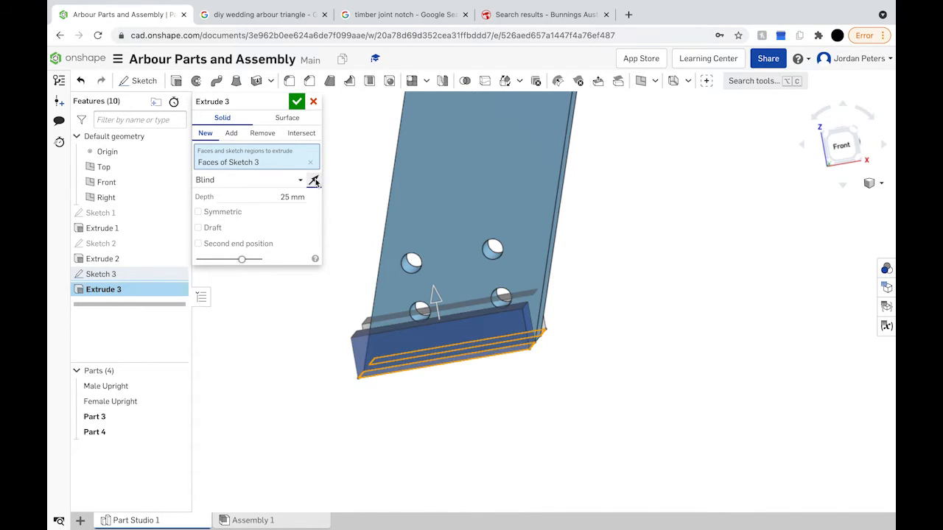
pyautogui.click(285, 197)
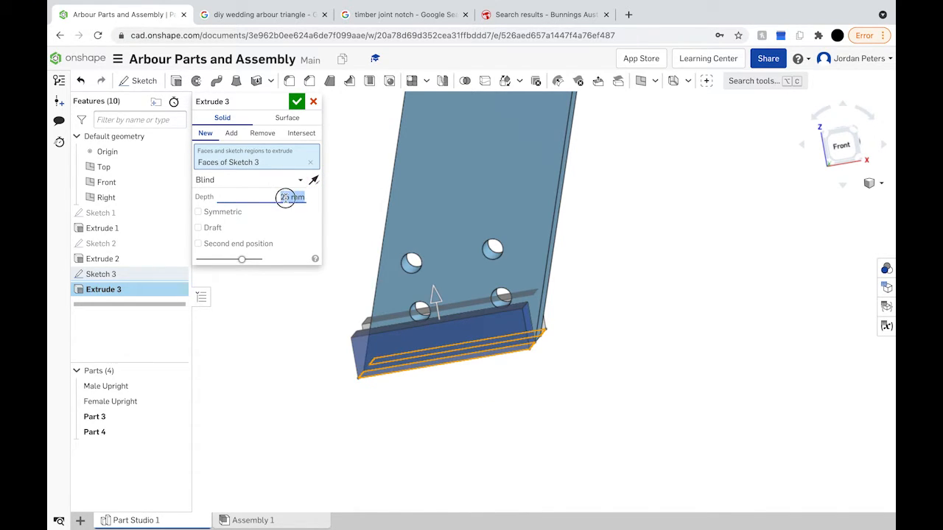
pyautogui.write('80')
pyautogui.press('Return')
pyautogui.moveTo(411, 273); pyautogui.dragTo(422, 275, button='right')
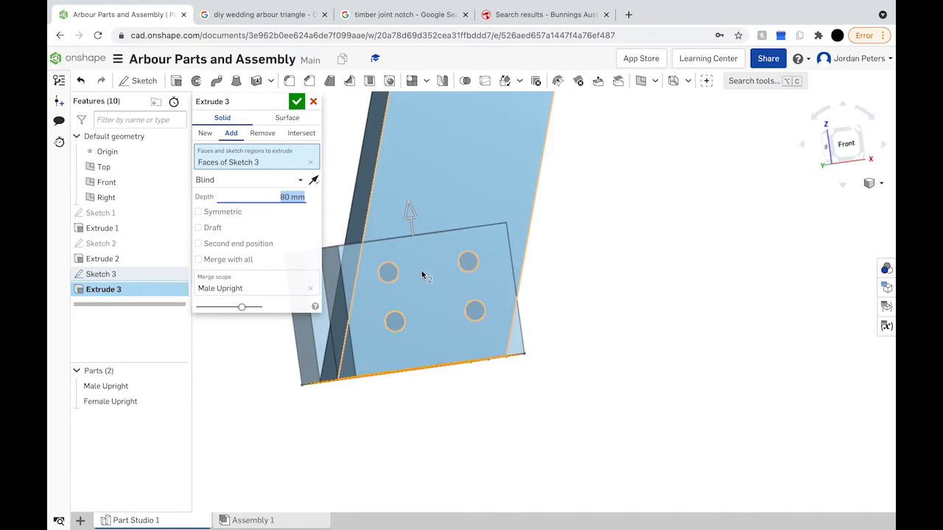
pyautogui.click(846, 141)
pyautogui.scroll(10, 419, 503)
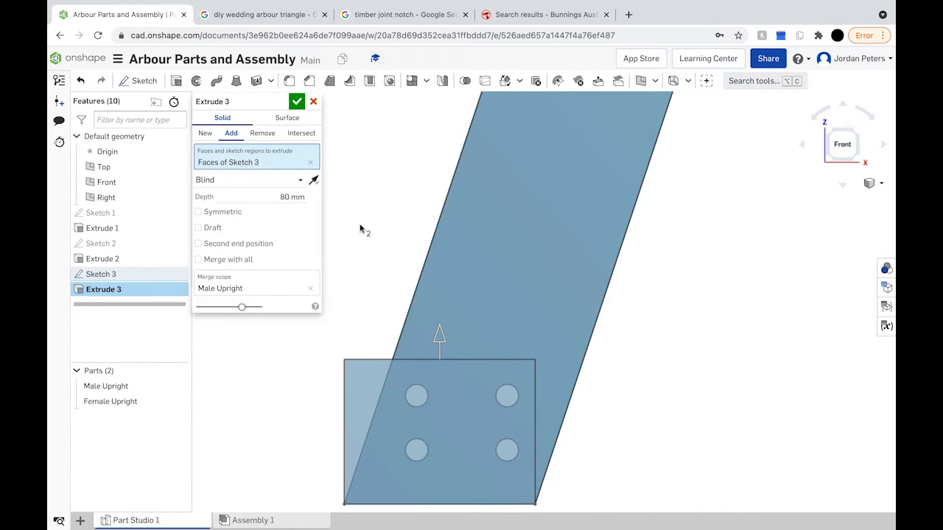
pyautogui.click(314, 102)
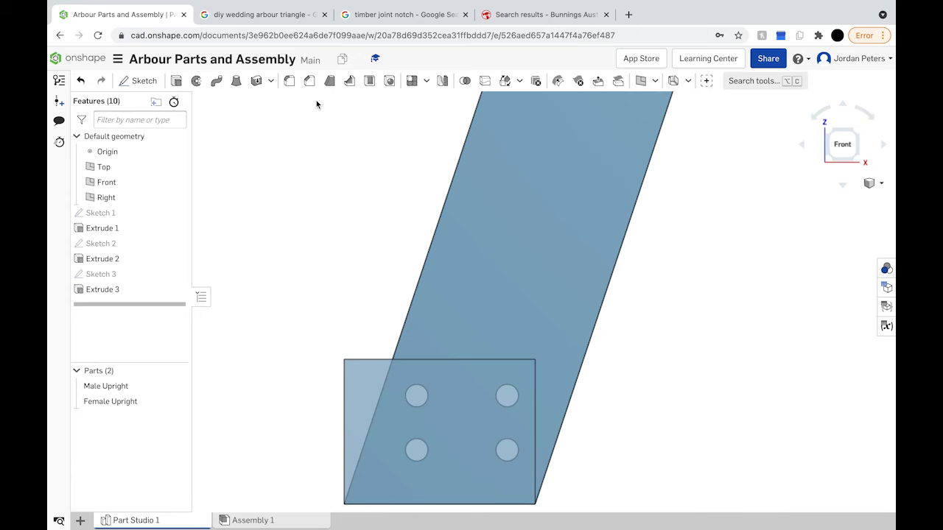
# Reopen Sketch 3 and extend the upper rectangle to 130 mm long, closing the added section at its outer corner.
pyautogui.moveTo(469, 359)
pyautogui.mouseDown(button='right')
pyautogui.moveTo(474, 261)
pyautogui.moveTo(483, 271)
pyautogui.mouseUp(button='right')
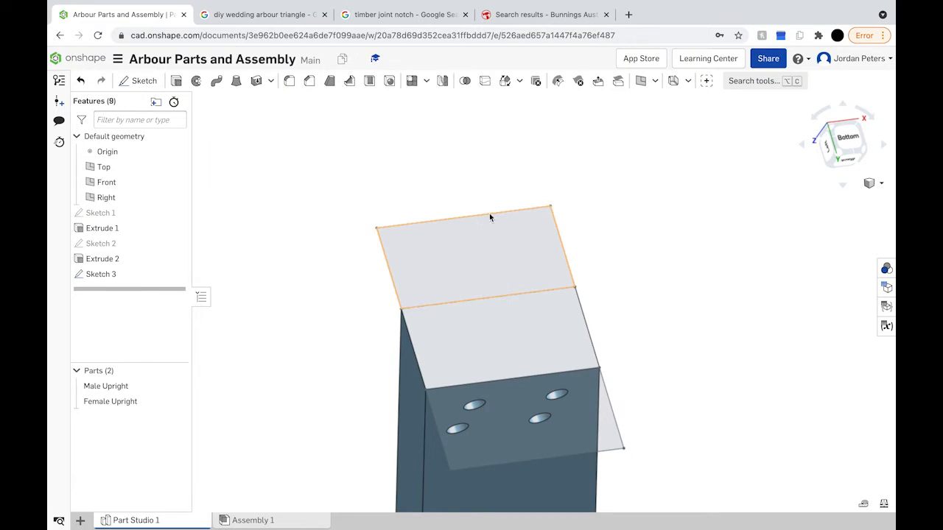
pyautogui.doubleClick(110, 276)
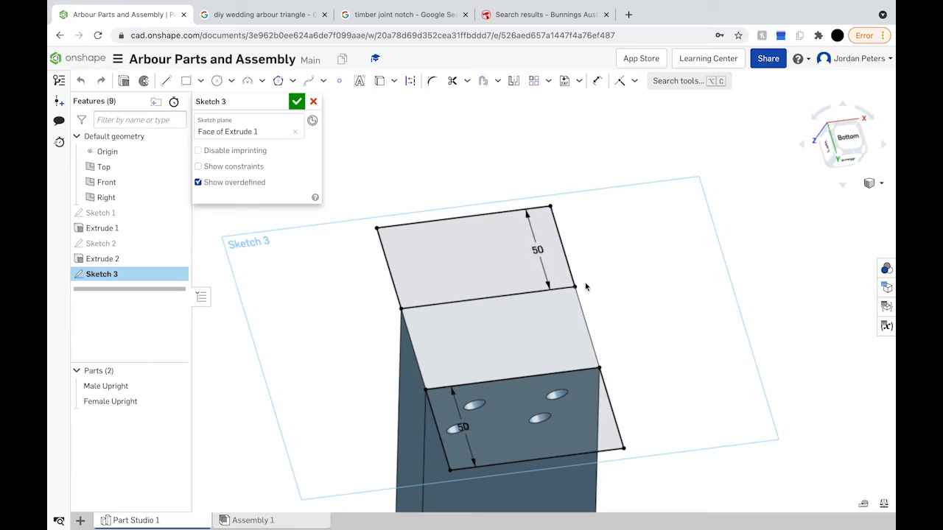
pyautogui.click(846, 139)
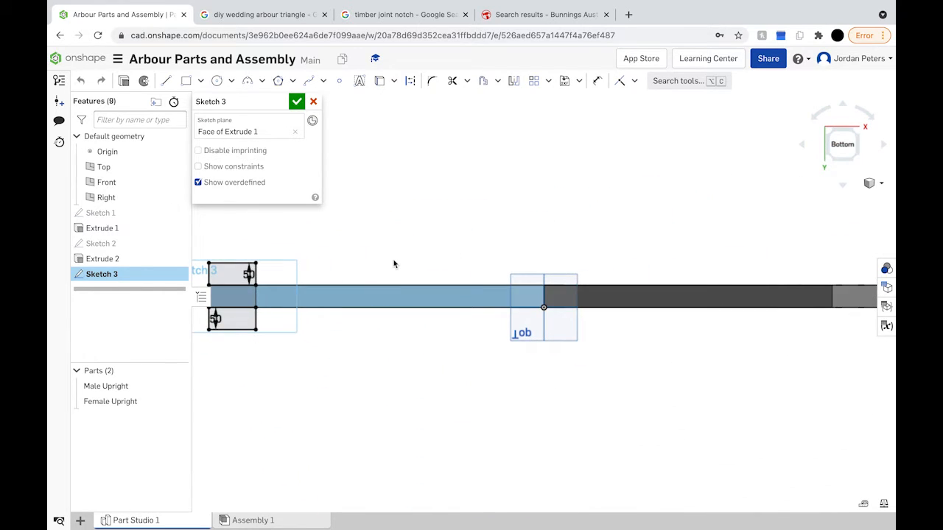
pyautogui.scroll(5, 222, 319)
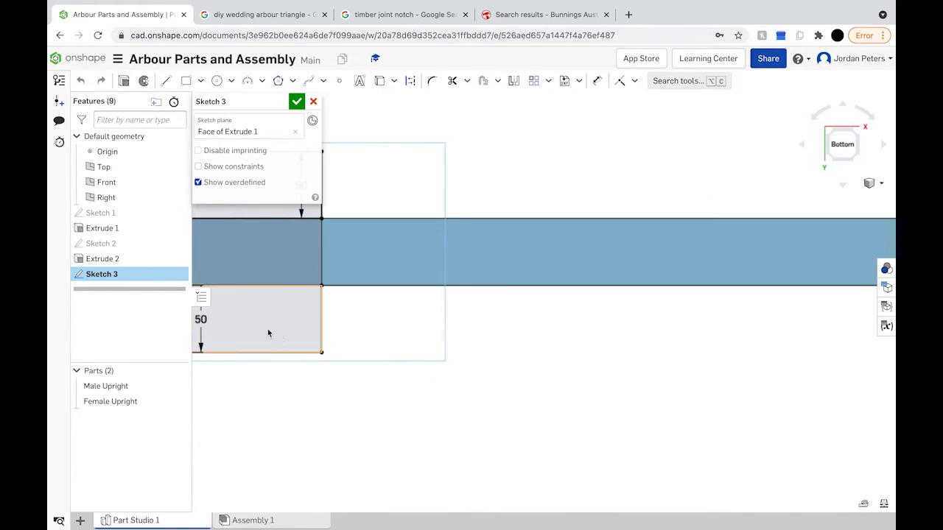
pyautogui.moveTo(279, 336); pyautogui.dragTo(386, 379, button='middle')
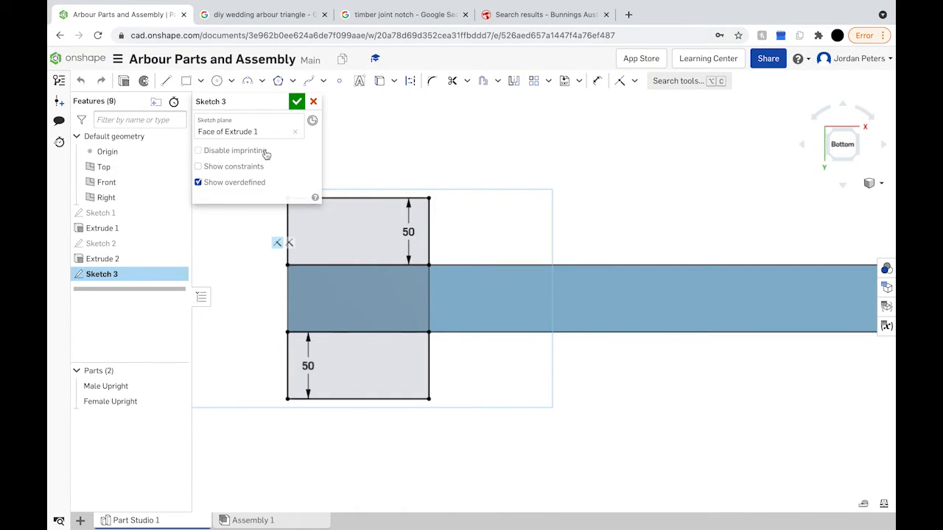
pyautogui.click(166, 81)
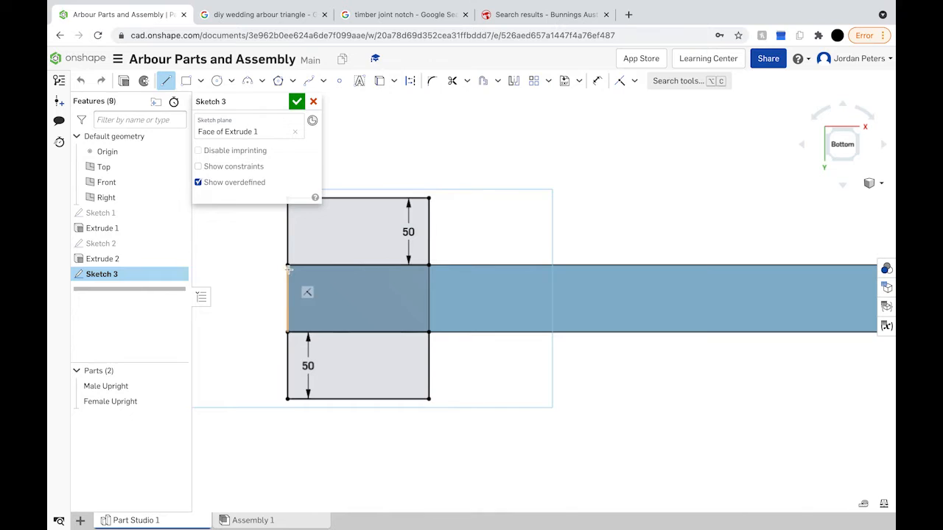
pyautogui.click(288, 264)
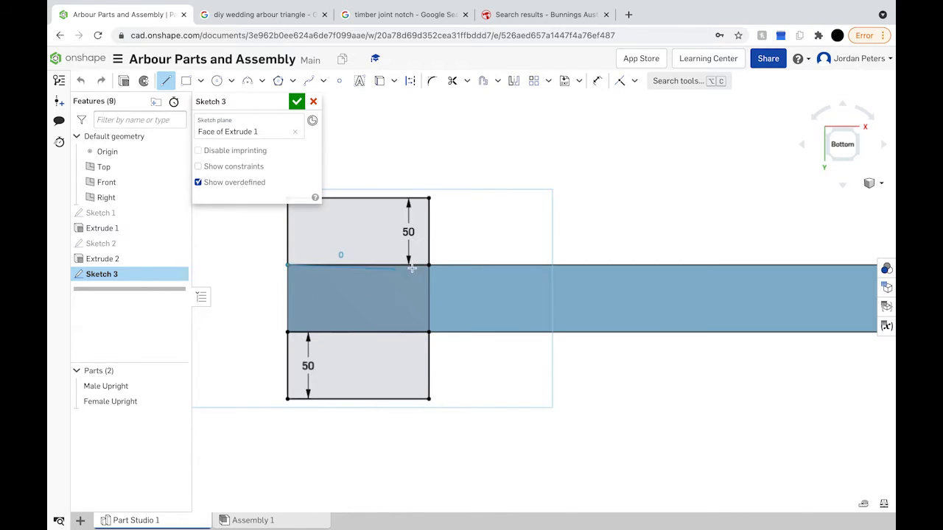
pyautogui.click(463, 266)
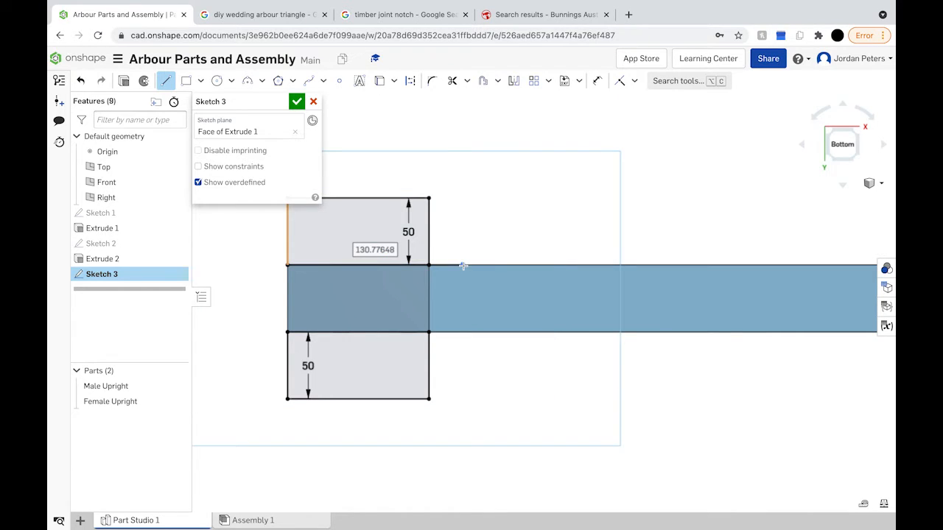
pyautogui.write('130')
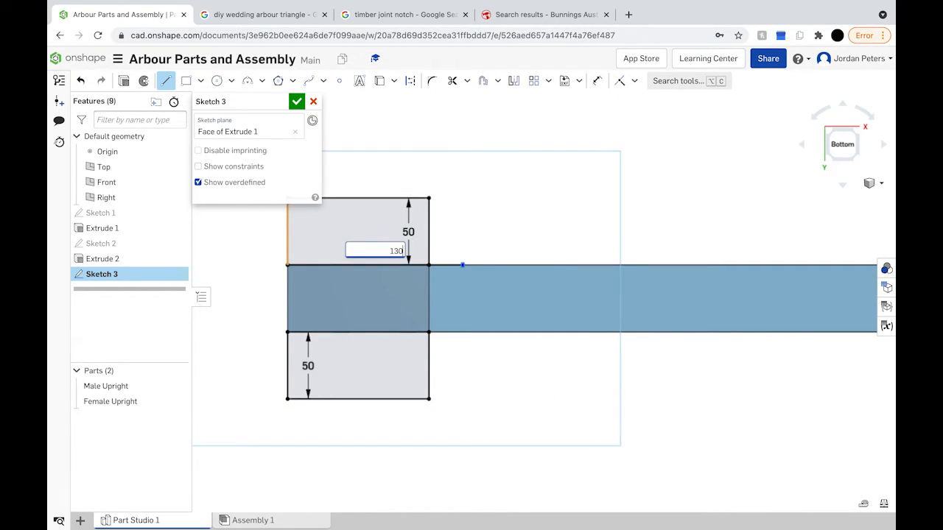
pyautogui.press('Return')
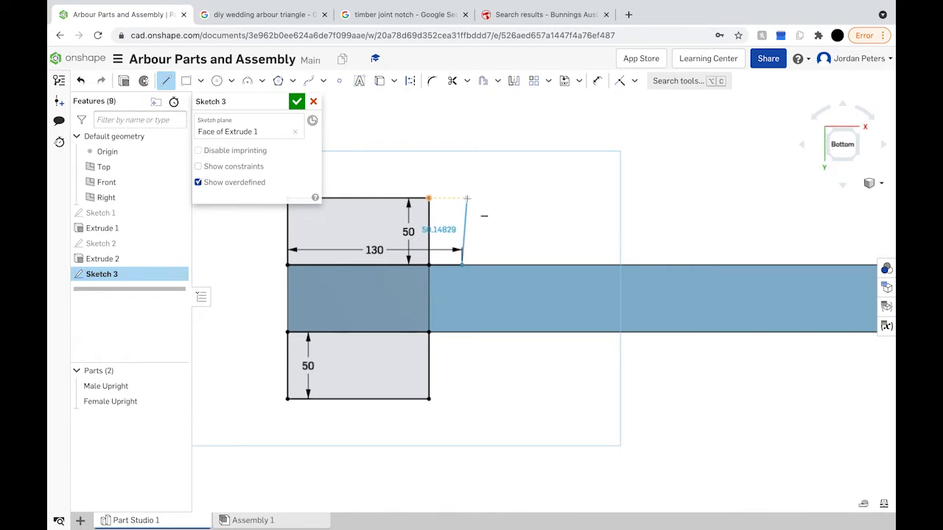
pyautogui.click(463, 198)
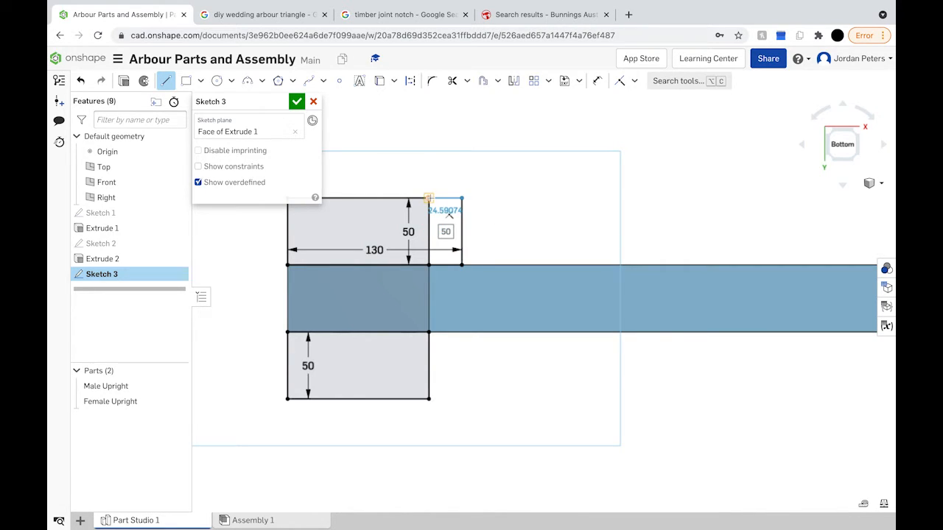
pyautogui.click(429, 198)
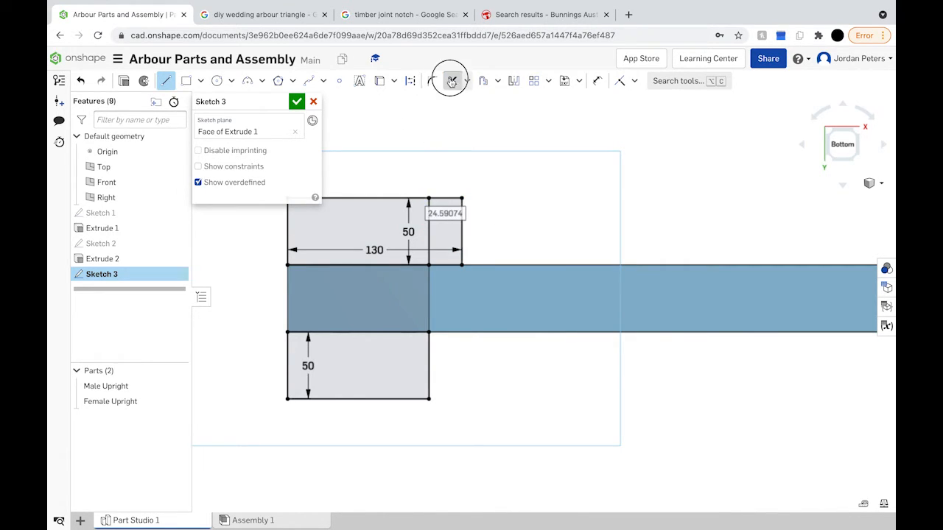
# Trim the upper rectangle's inner end line, the overlapping segment along the upright's edge, and the lower rectangle's end line.
pyautogui.click(452, 80)
pyautogui.click(427, 232)
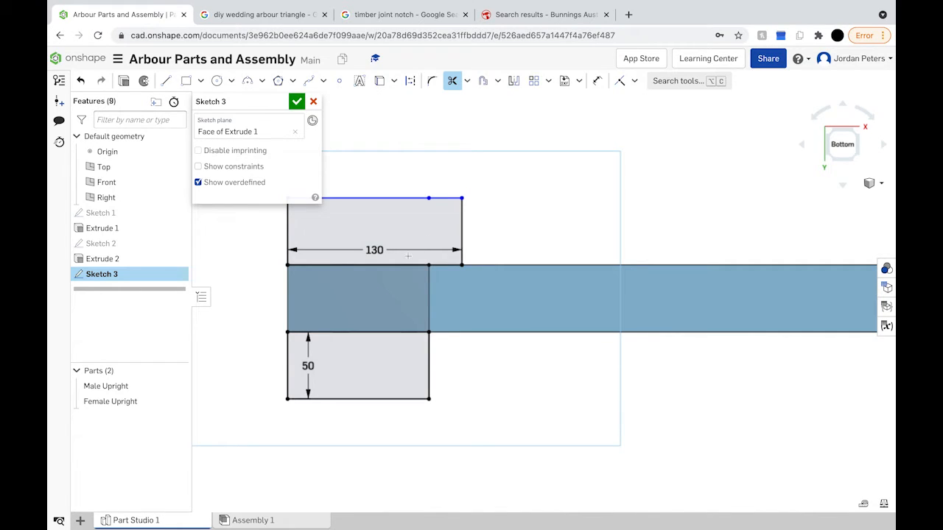
pyautogui.click(405, 264)
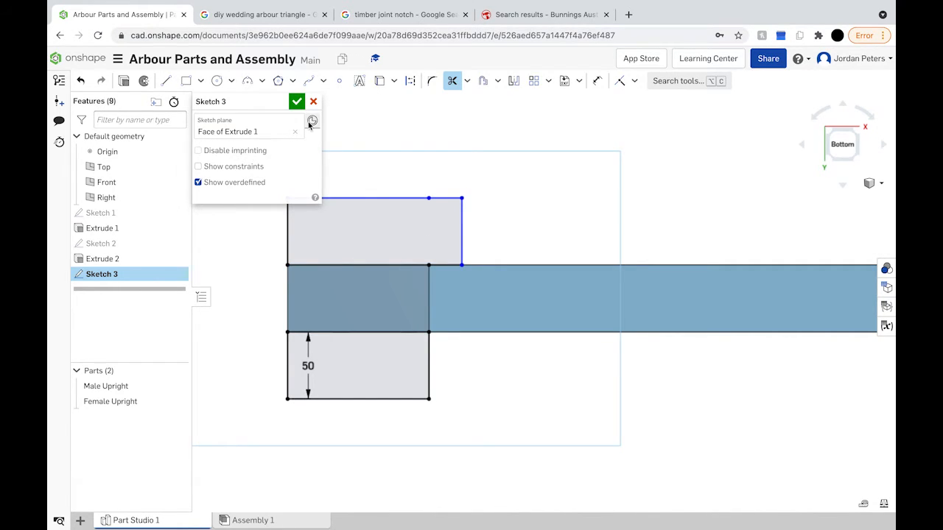
pyautogui.click(429, 343)
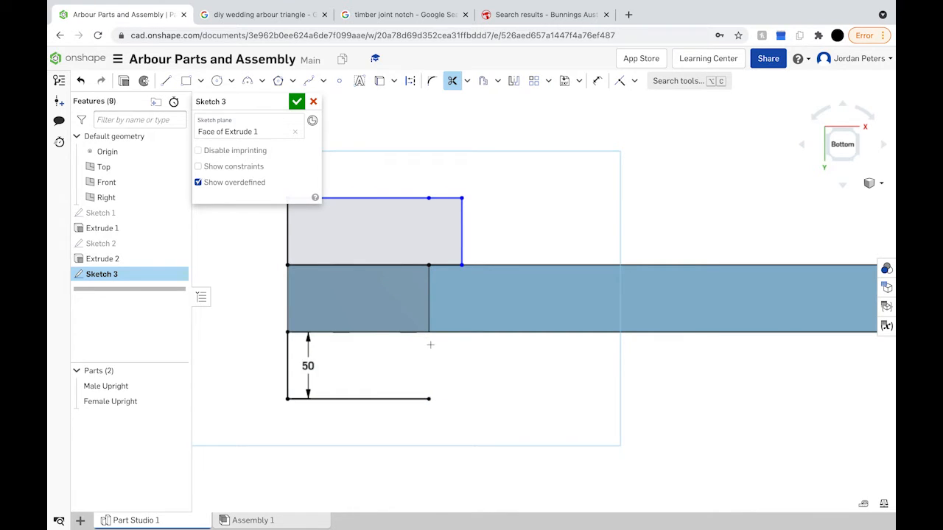
# Extend the lower rectangle to 130 mm long with lines closing it at its outer corner, and finish the sketch.
pyautogui.click(166, 82)
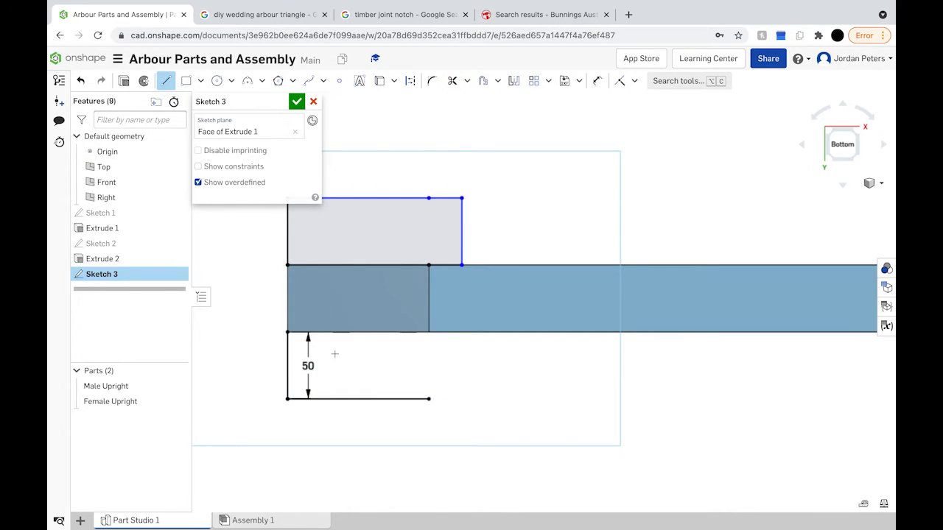
pyautogui.click(288, 333)
pyautogui.click(462, 332)
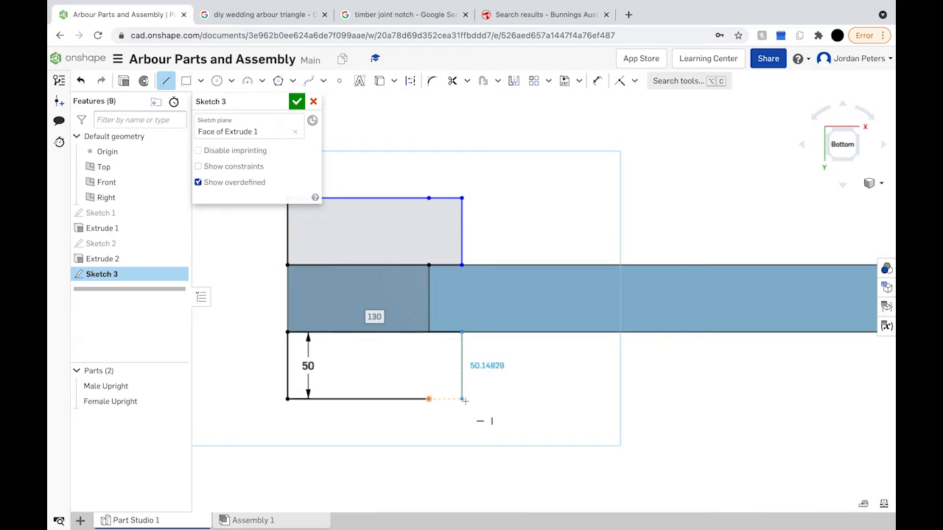
pyautogui.click(462, 400)
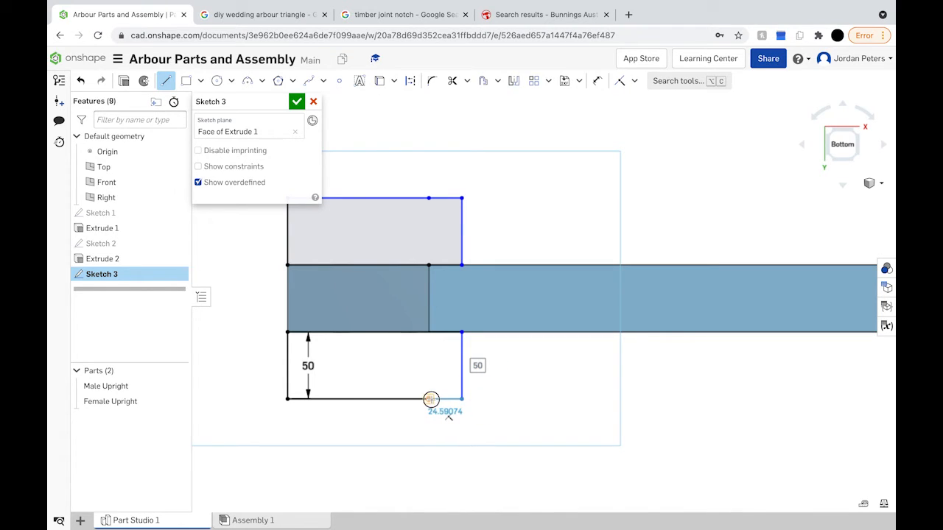
pyautogui.click(430, 399)
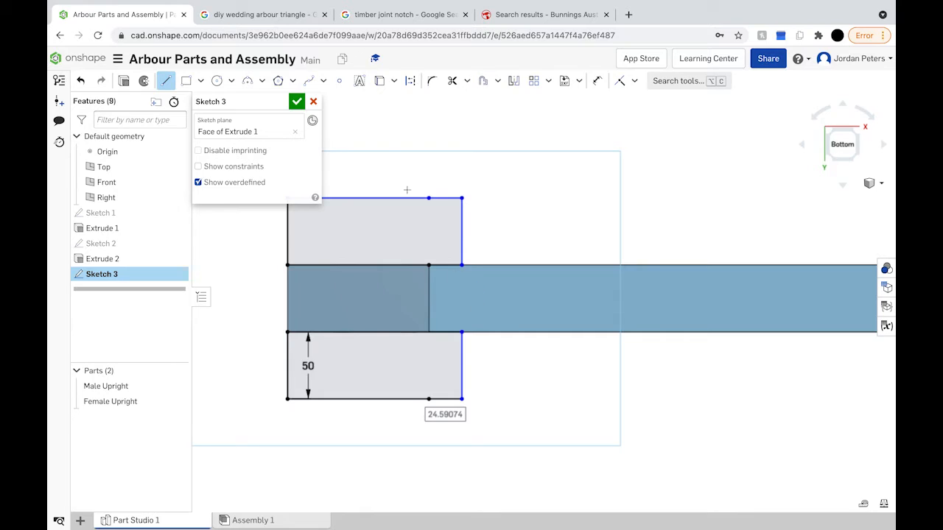
pyautogui.click(297, 103)
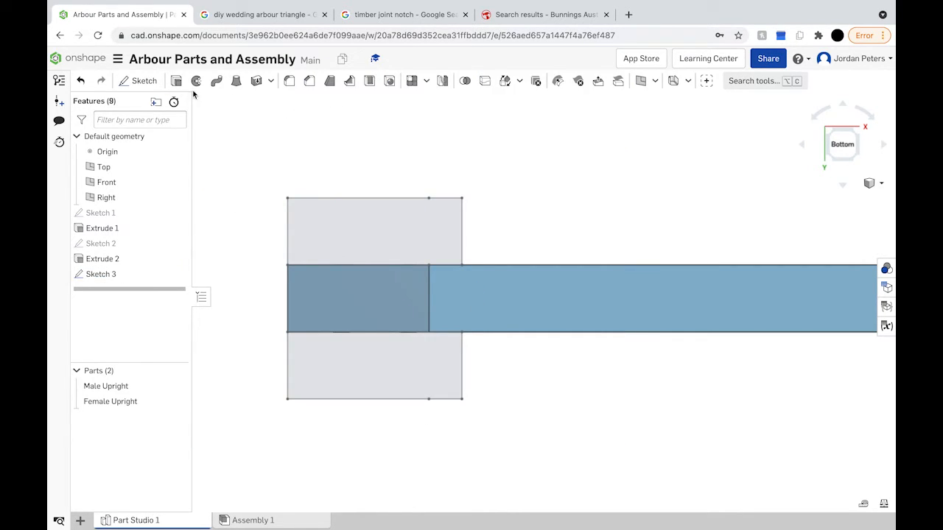
# Extrude both Sketch 3 rectangles beside the upright's foot with a blind depth of 80 mm.
pyautogui.click(177, 81)
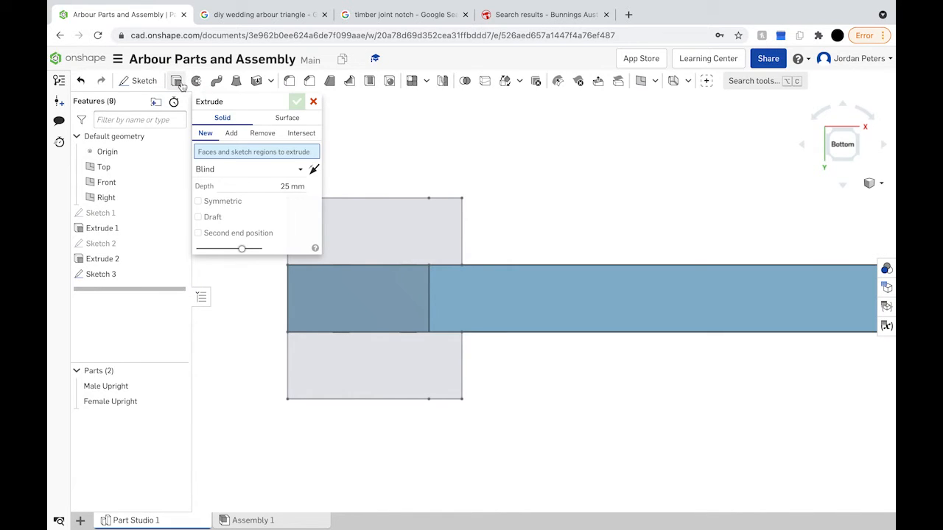
pyautogui.click(396, 231)
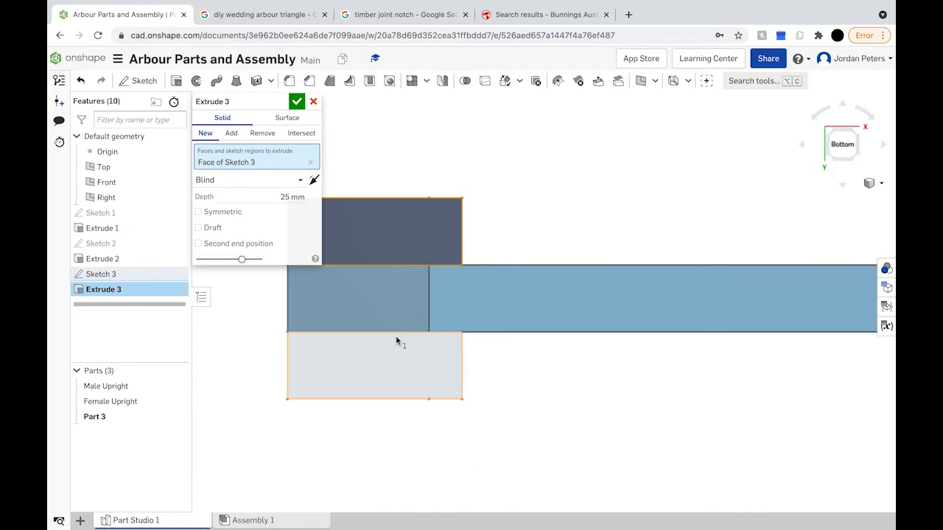
pyautogui.click(394, 355)
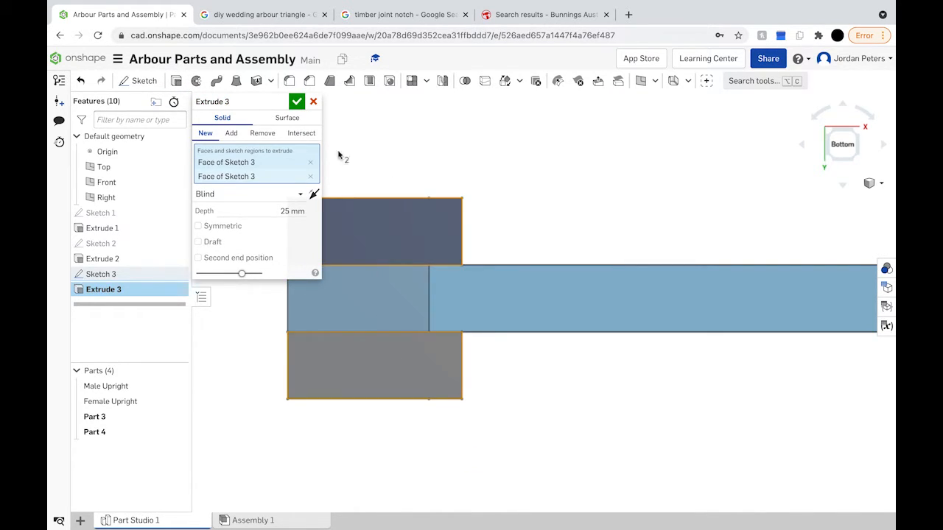
pyautogui.click(294, 209)
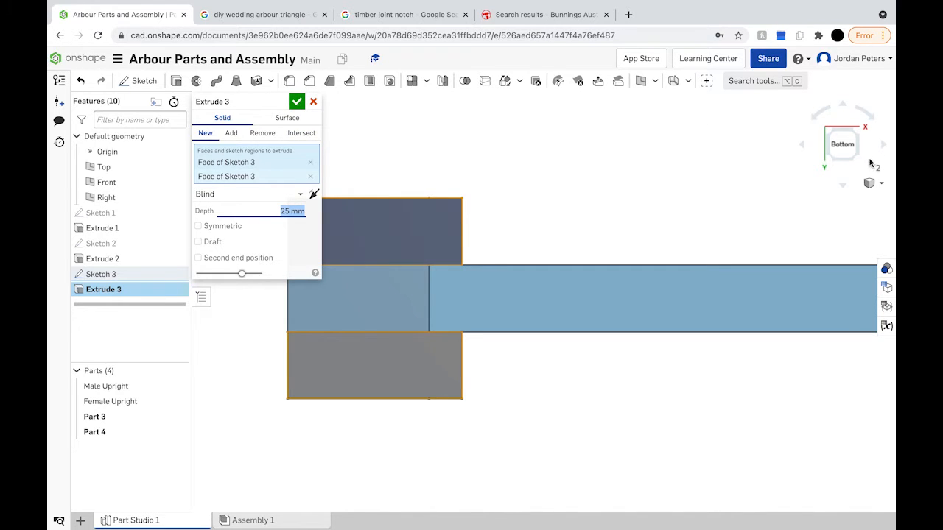
pyautogui.moveTo(779, 177); pyautogui.dragTo(782, 202, button='right')
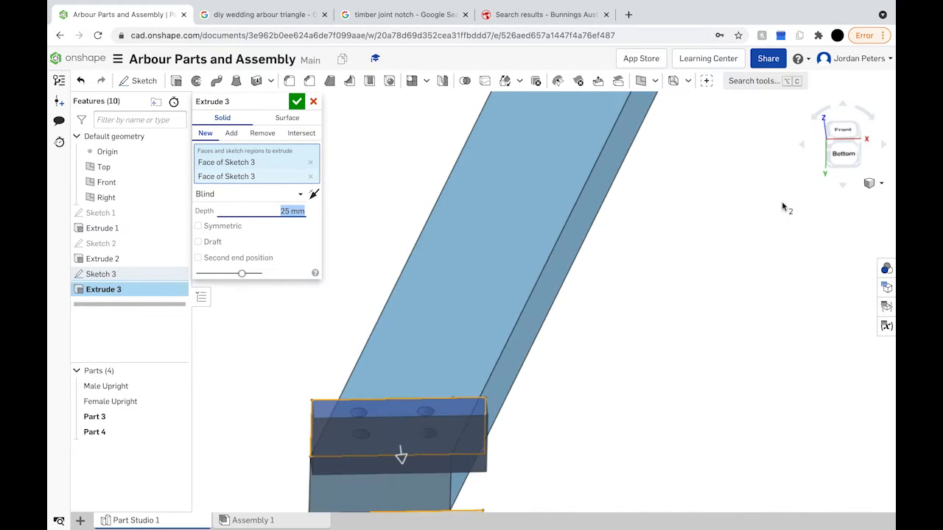
pyautogui.click(841, 140)
pyautogui.scroll(5, 433, 503)
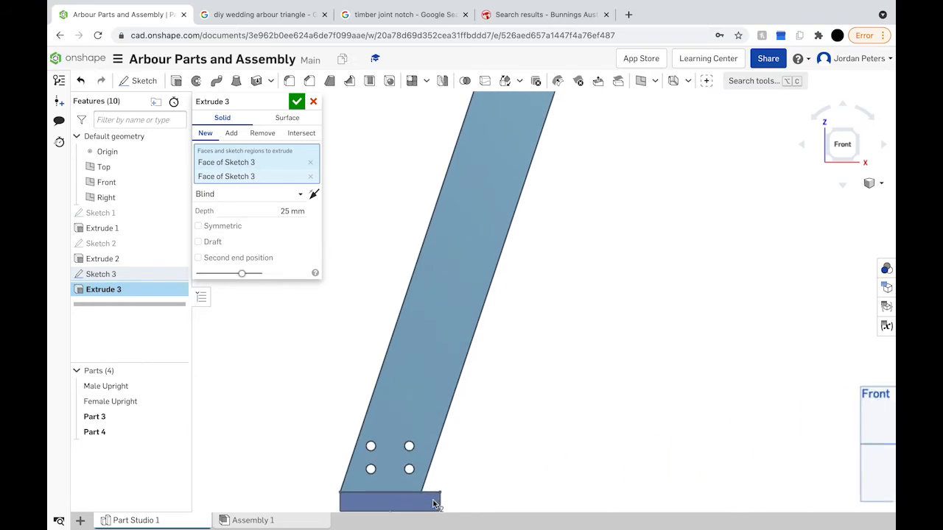
pyautogui.click(287, 211)
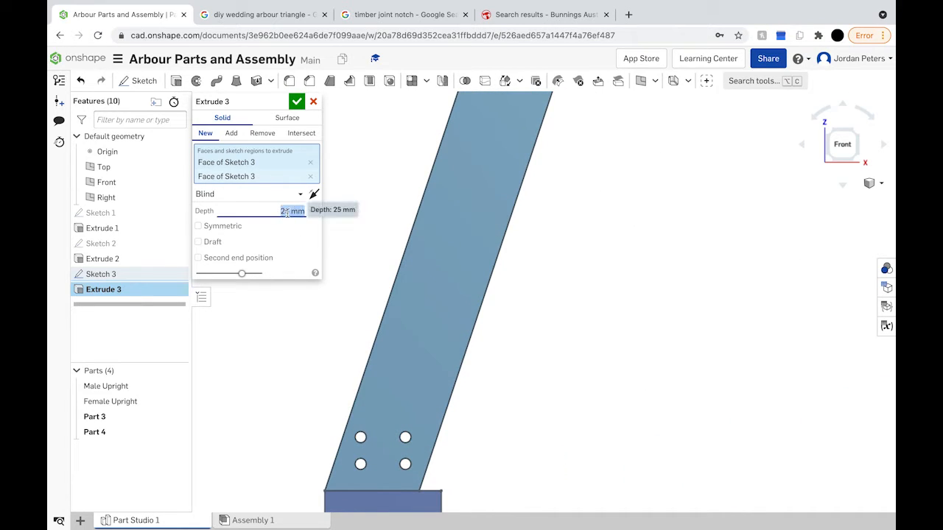
pyautogui.write('80')
pyautogui.press('Return')
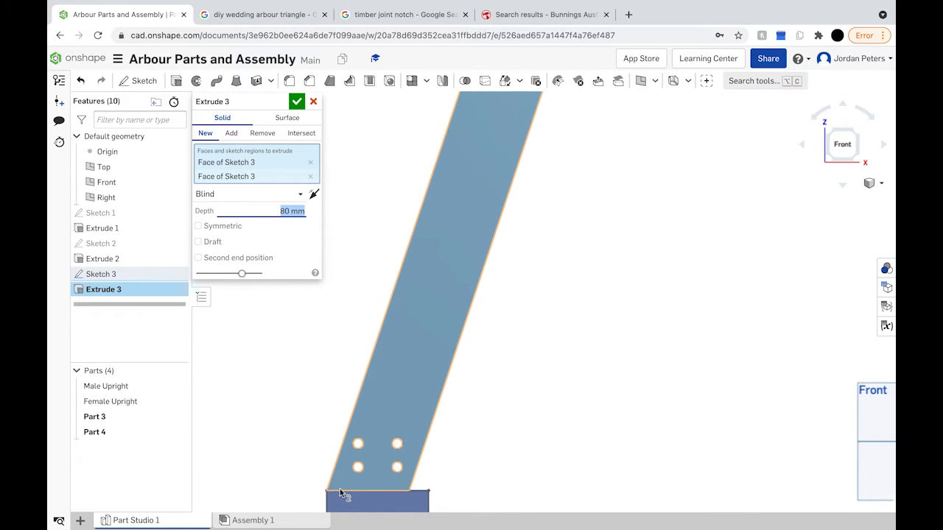
# Reverse the extrusion so both blocks rise along the upright, keep them as new parts, and finish the extrude.
pyautogui.click(313, 196)
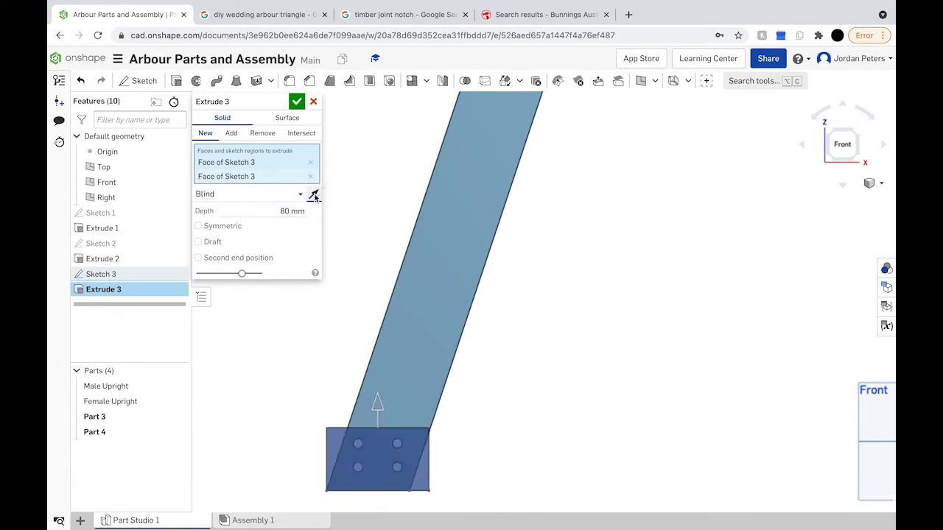
pyautogui.scroll(4, 433, 444)
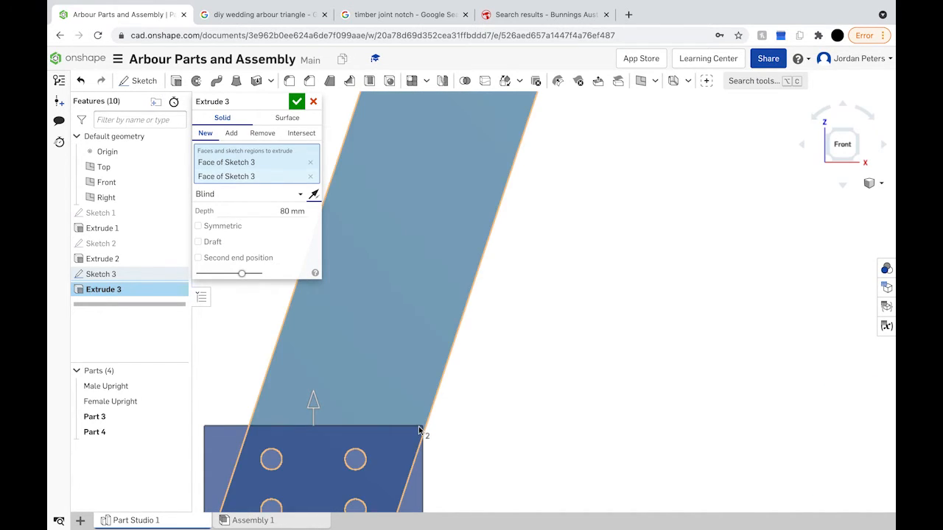
pyautogui.scroll(3, 420, 430)
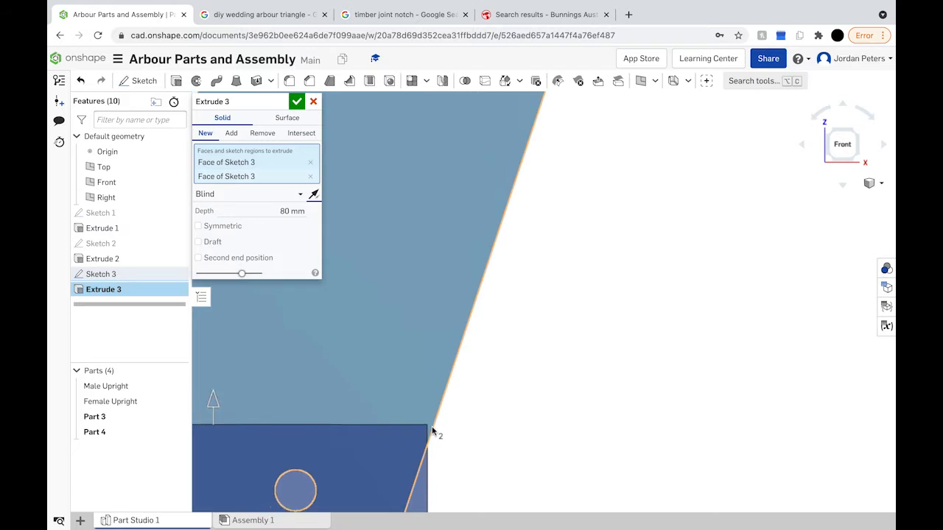
pyautogui.scroll(-5, 433, 431)
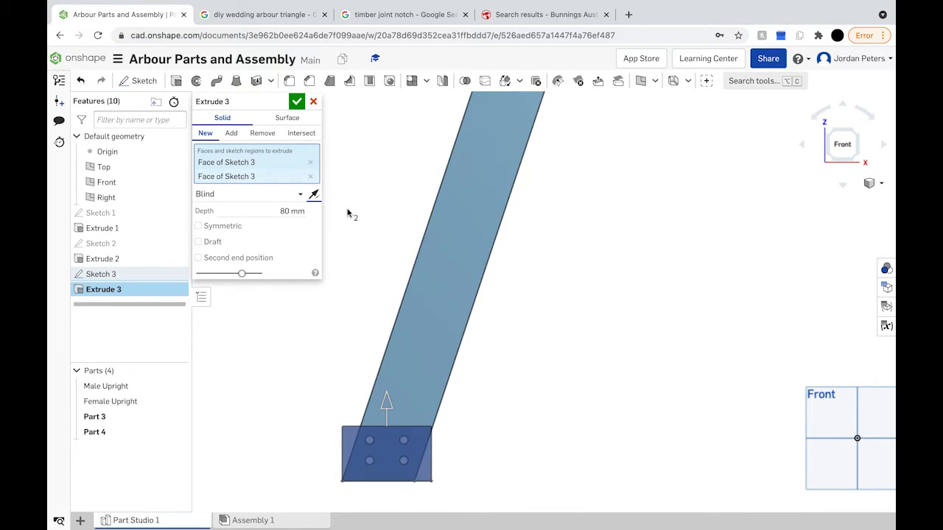
pyautogui.click(229, 134)
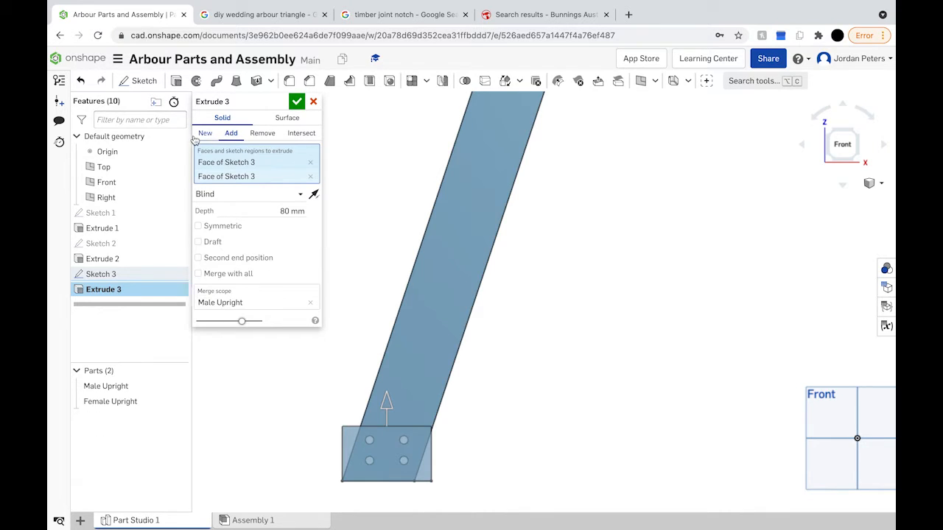
pyautogui.click(206, 134)
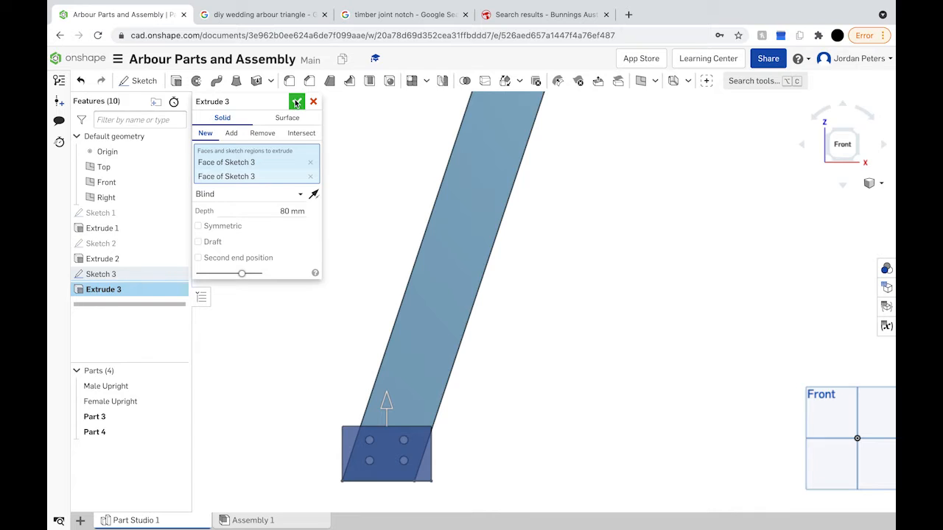
pyautogui.click(296, 102)
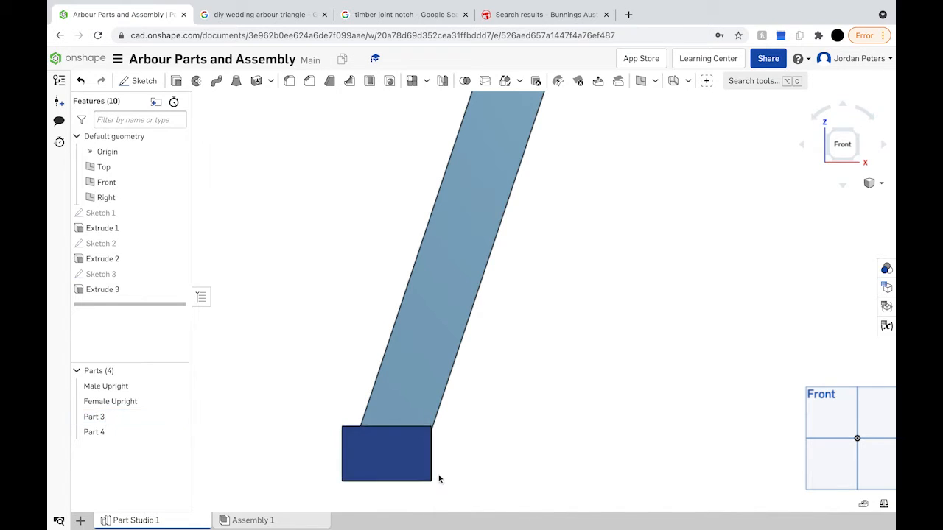
# Start a sketch on the front block's outer face and hide Part 3 to expose the upright's four holes.
pyautogui.scroll(5, 433, 472)
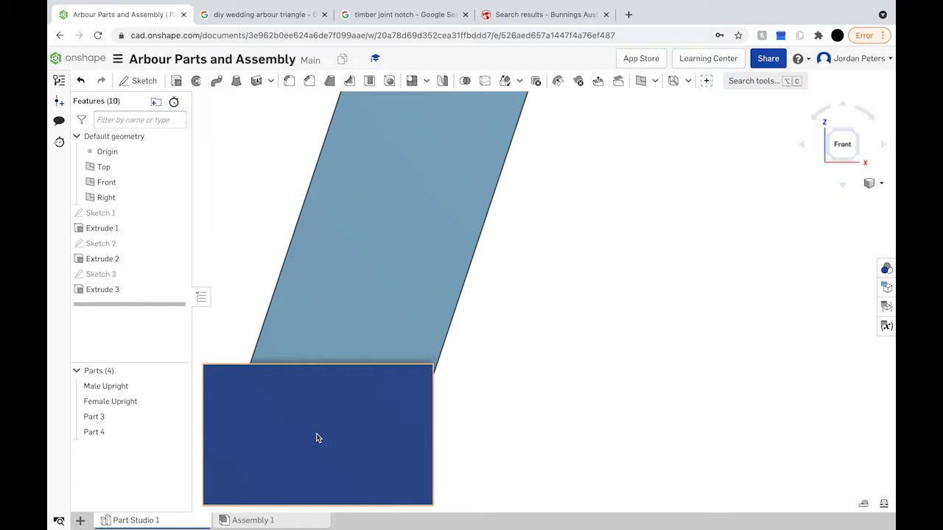
pyautogui.click(344, 407)
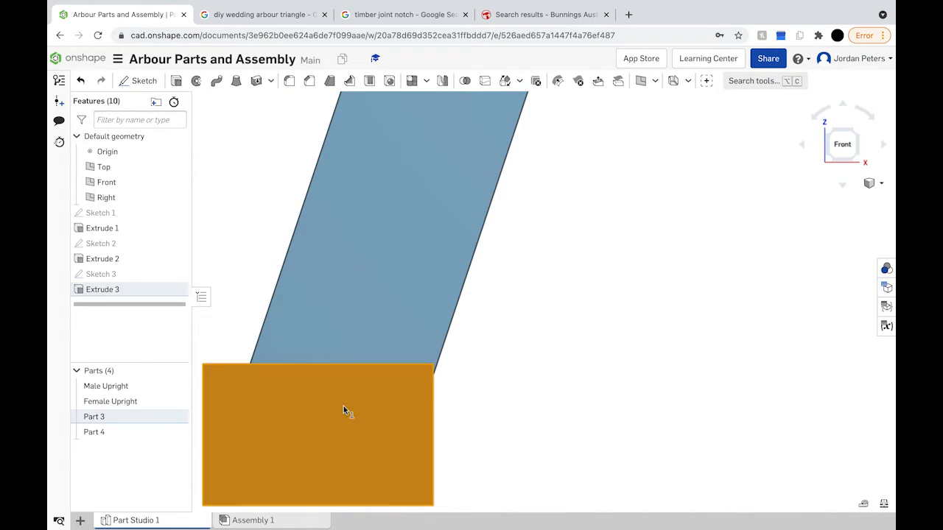
pyautogui.click(137, 80)
pyautogui.scroll(2, 284, 355)
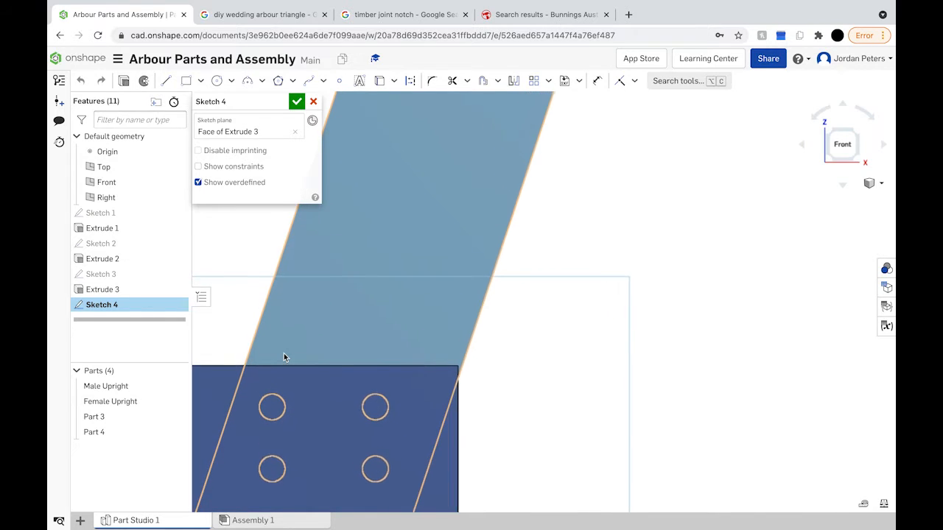
pyautogui.scroll(-5, 283, 355)
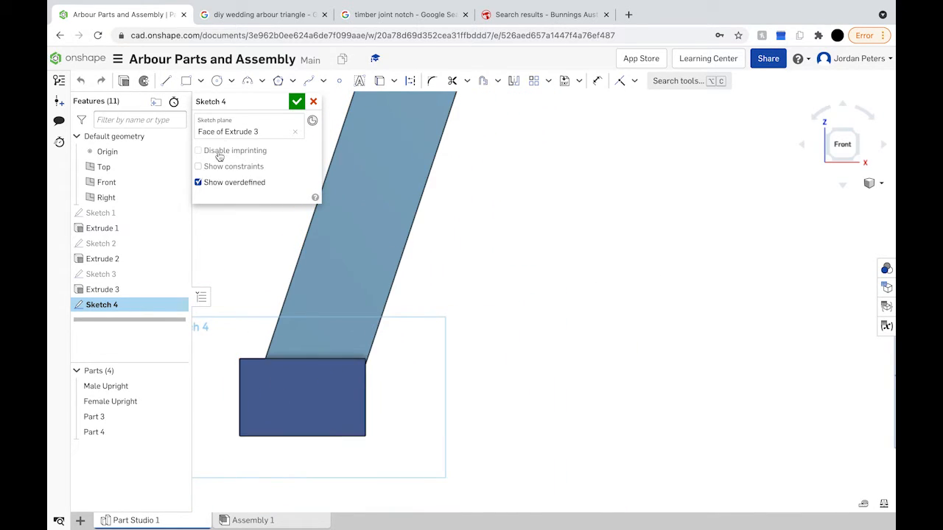
pyautogui.click(217, 82)
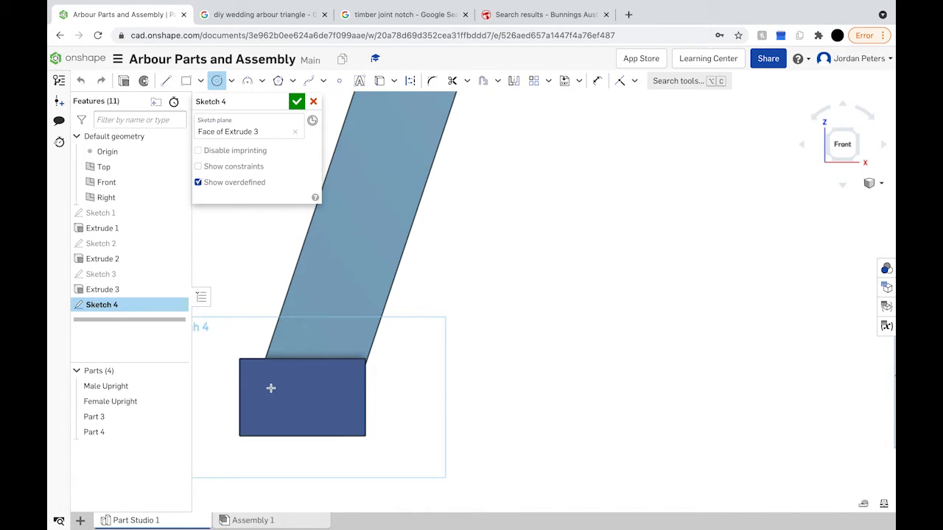
pyautogui.scroll(3, 270, 388)
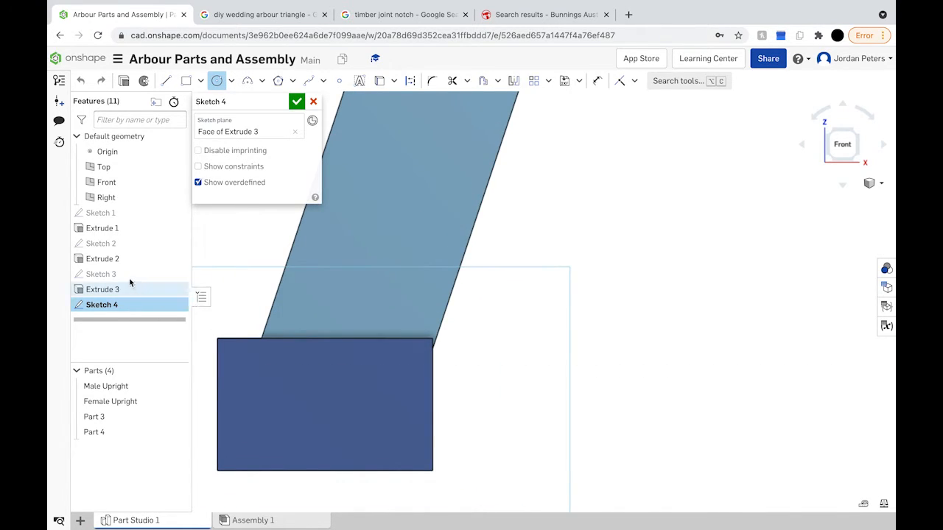
pyautogui.click(177, 417)
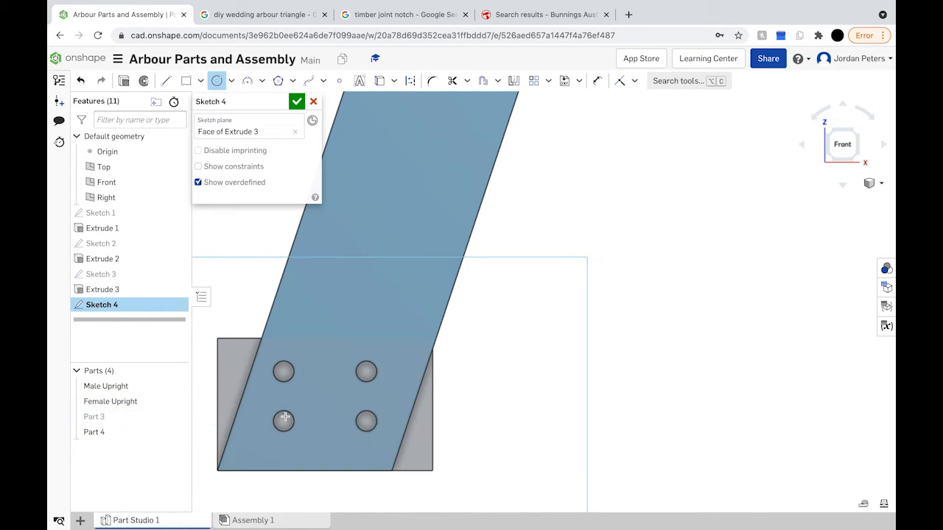
pyautogui.scroll(5, 284, 421)
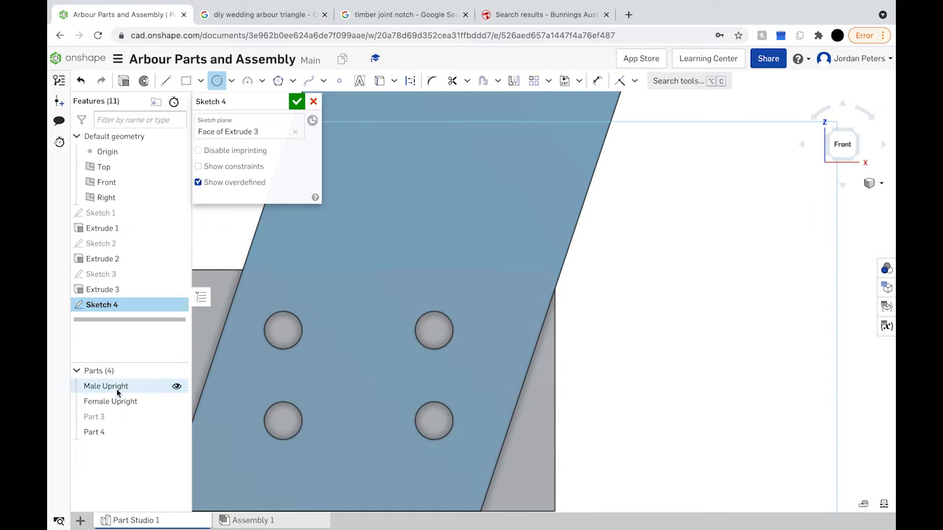
pyautogui.click(176, 434)
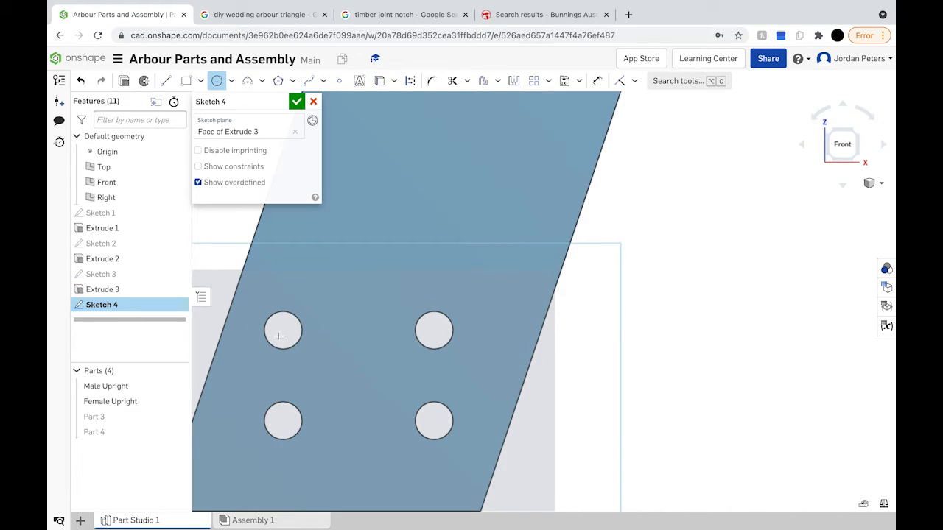
pyautogui.click(284, 331)
pyautogui.scroll(-2, 283, 330)
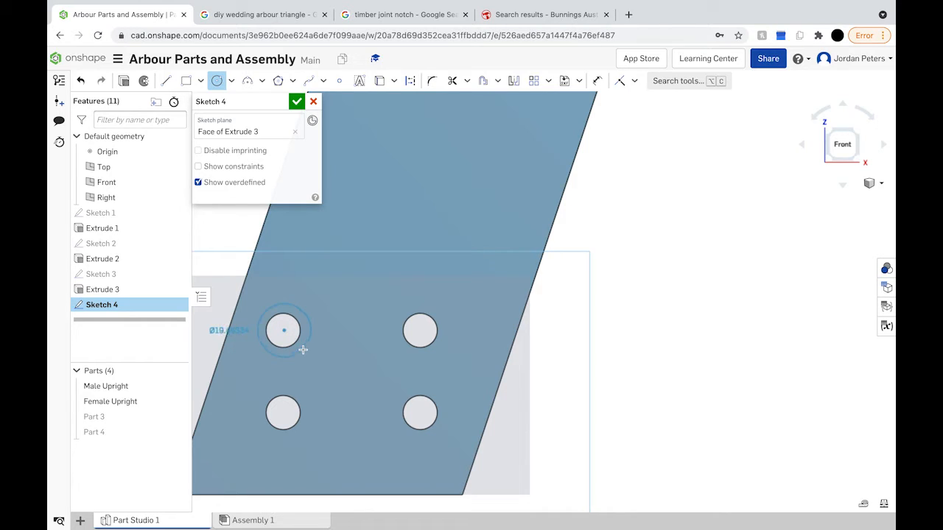
pyautogui.press('Escape')
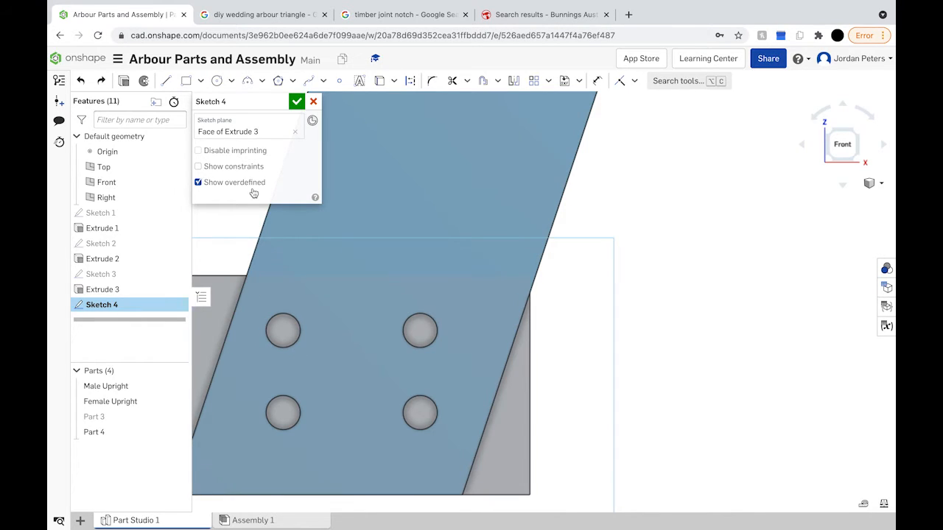
pyautogui.click(229, 82)
pyautogui.click(236, 121)
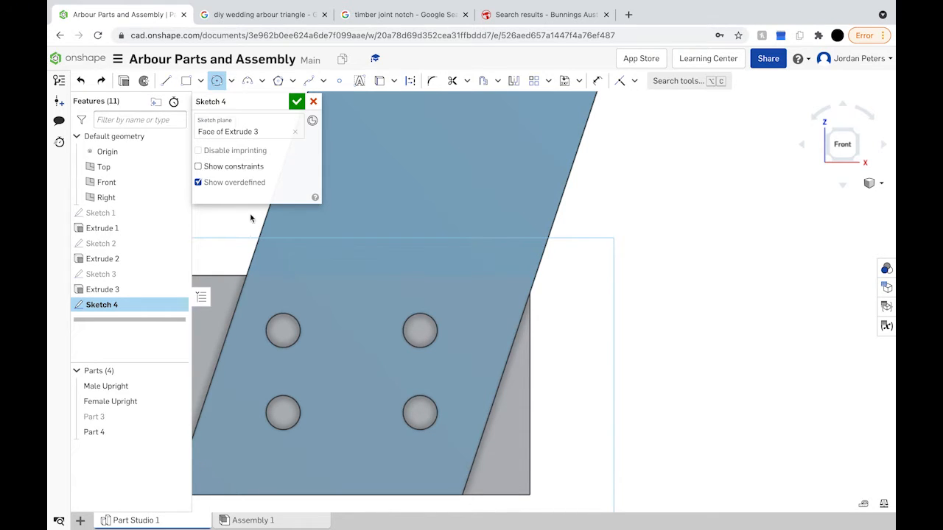
pyautogui.click(231, 81)
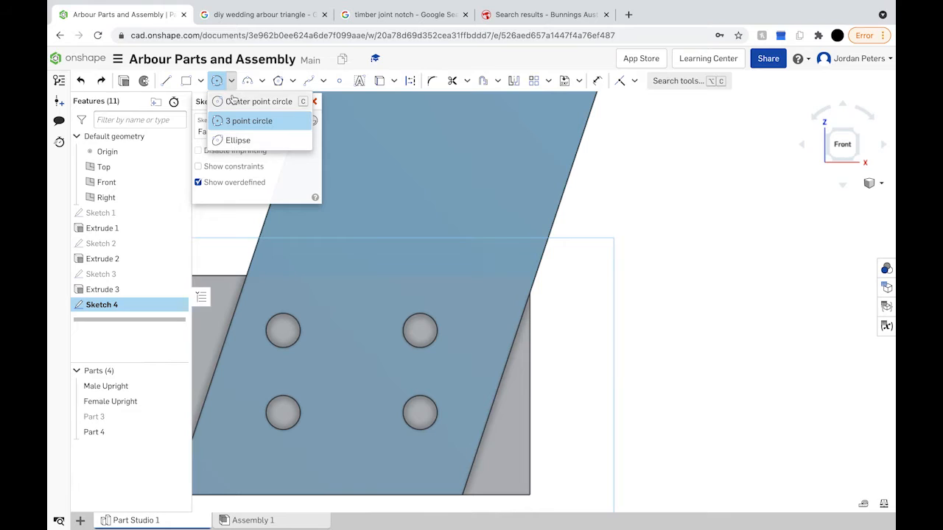
# Draw connected lines from the block's lower-left corner: 40 mm along the base, 30 mm up to the lower hole's centre, and 30 mm to the upper hole's centre.
pyautogui.click(168, 81)
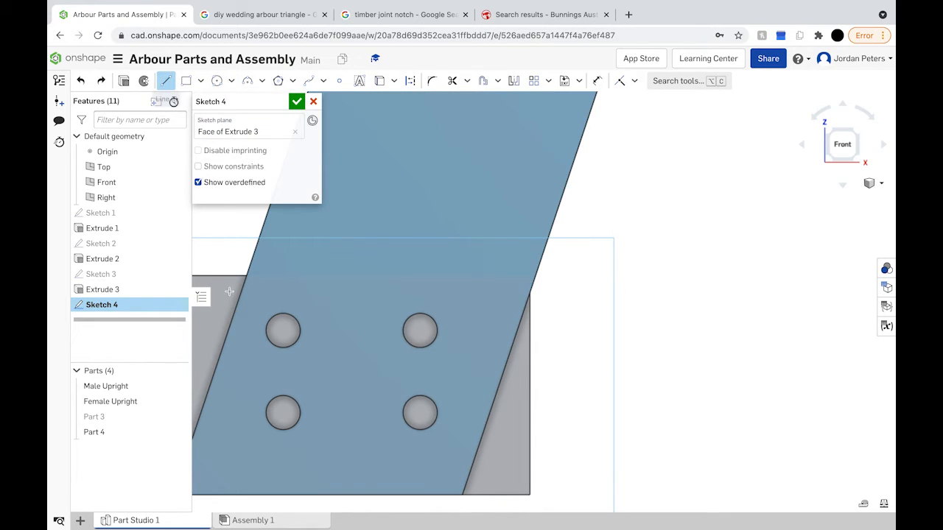
pyautogui.scroll(-3, 253, 437)
pyautogui.scroll(-2, 253, 437)
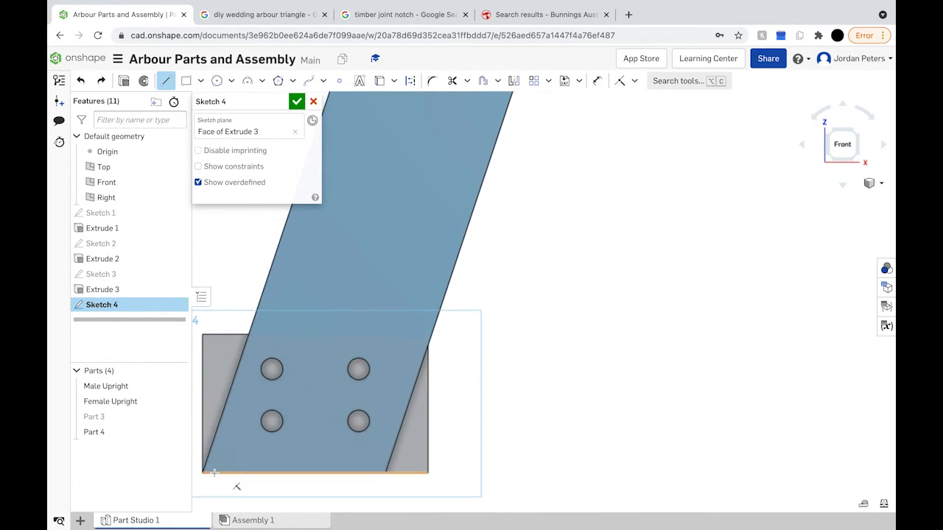
pyautogui.click(202, 472)
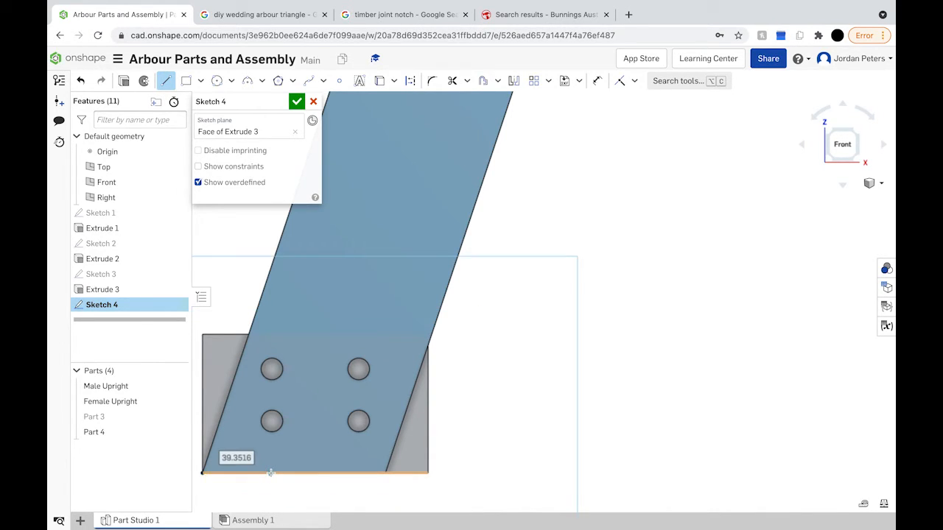
pyautogui.write('40')
pyautogui.press('Return')
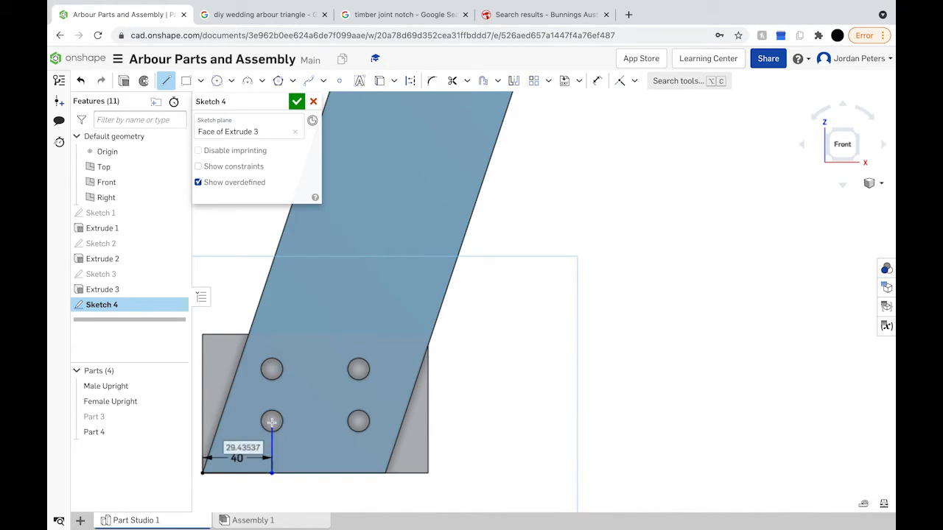
pyautogui.write('30')
pyautogui.press('Return')
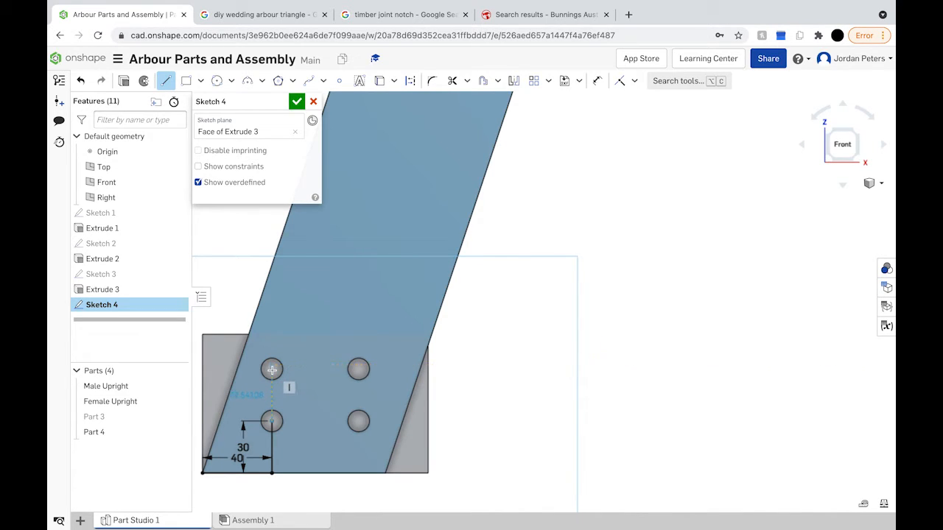
pyautogui.write('30')
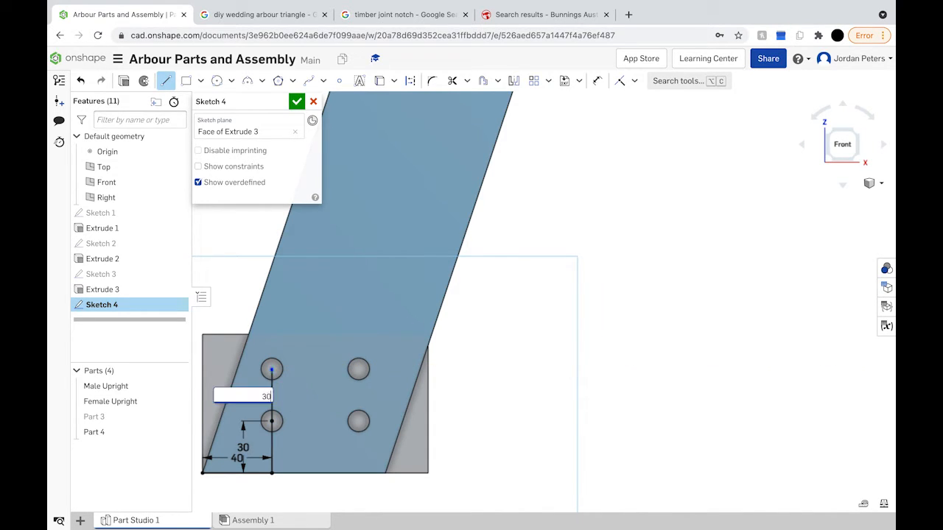
pyautogui.press('Return')
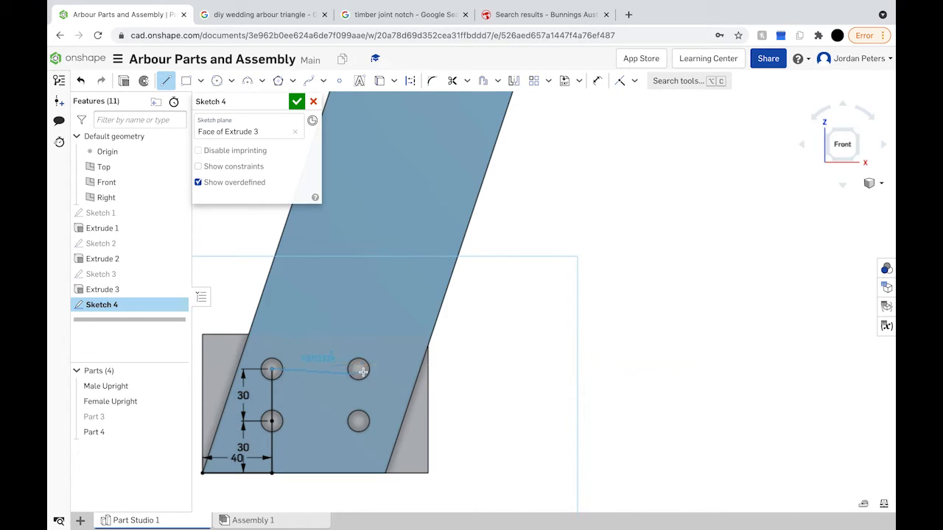
# Continue the connected lines in Sketch 4 with 50 mm across to the upper-right hole's centre and 30 mm down to the lower-right hole's centre.
pyautogui.write('50')
pyautogui.press('Return')
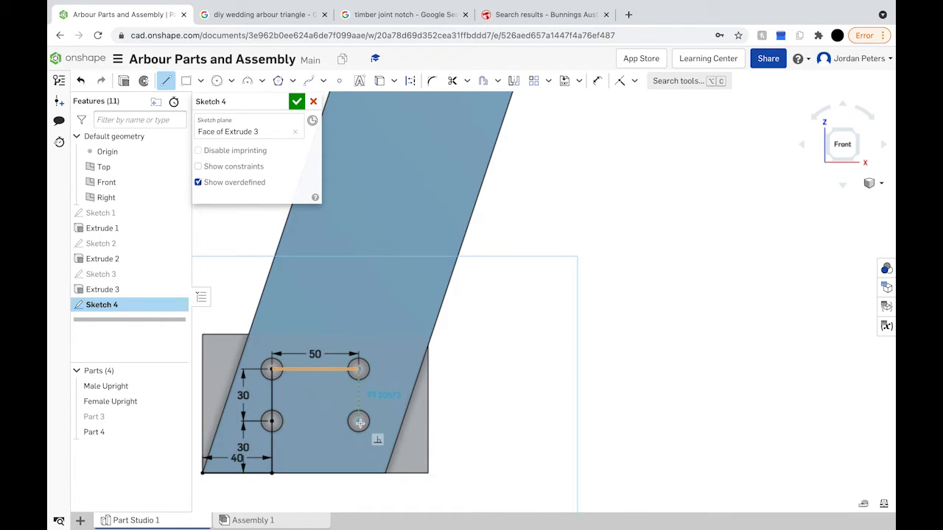
pyautogui.click(360, 422)
pyautogui.write('30')
pyautogui.press('Return')
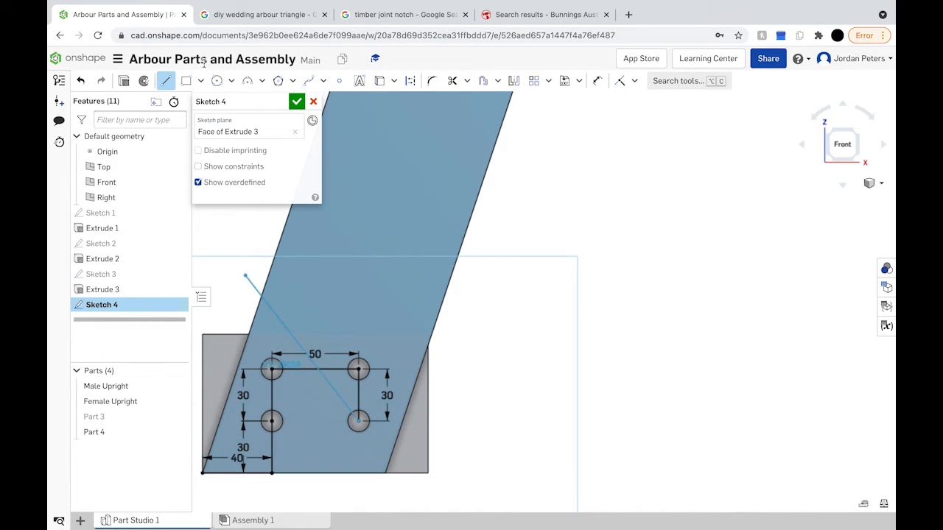
# Draw 12.5 mm diameter center point circles at the centres of the two upper holes.
pyautogui.click(216, 81)
pyautogui.click(230, 83)
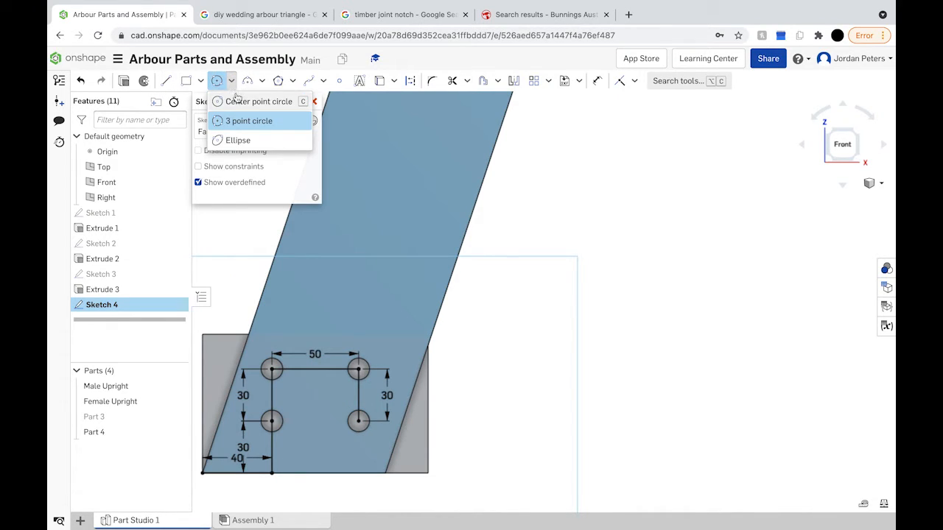
pyautogui.click(237, 99)
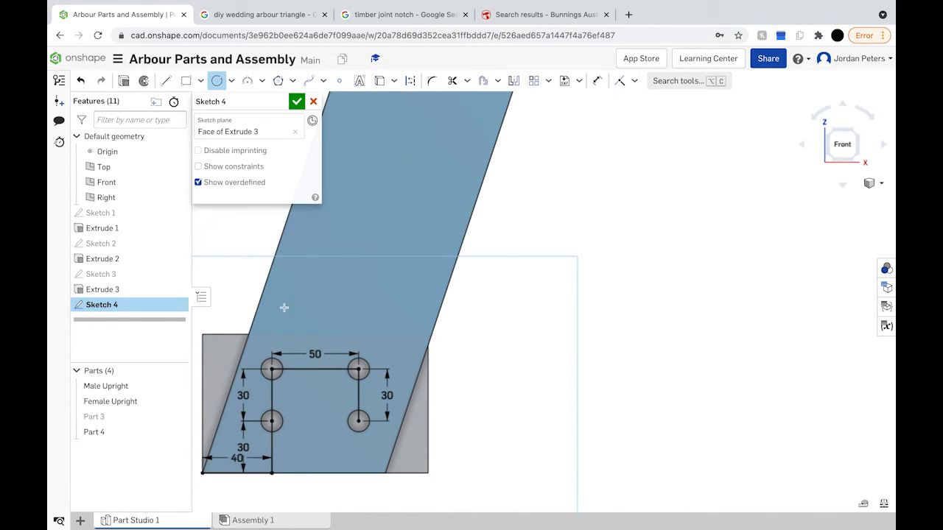
pyautogui.click(272, 370)
pyautogui.write('12')
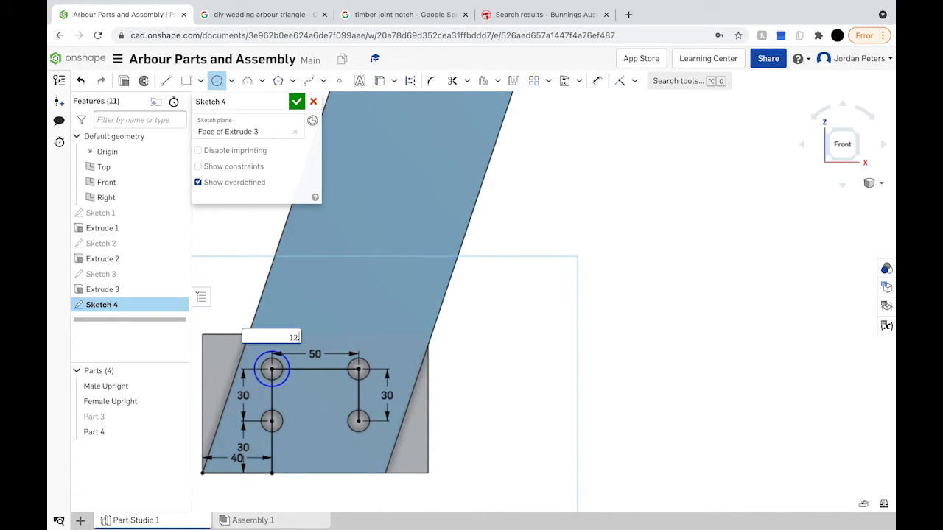
pyautogui.write('.5')
pyautogui.press('Return')
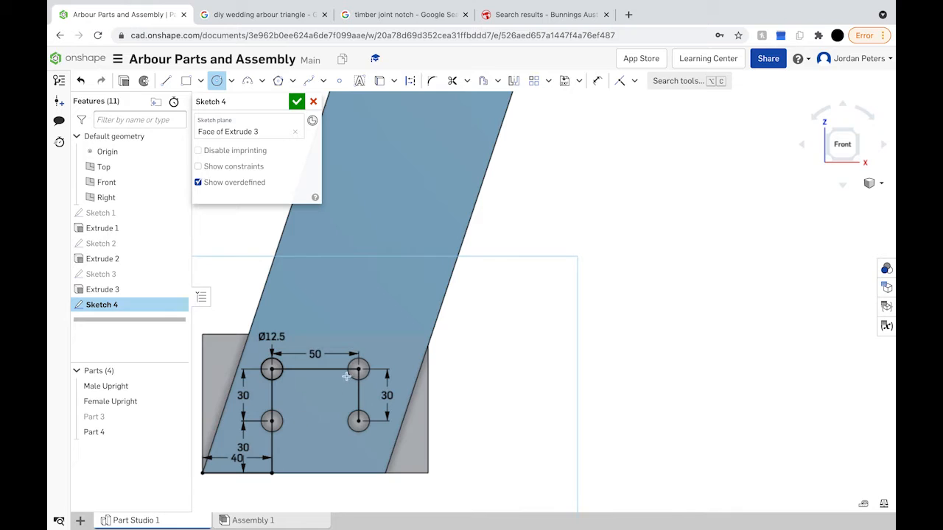
pyautogui.click(358, 369)
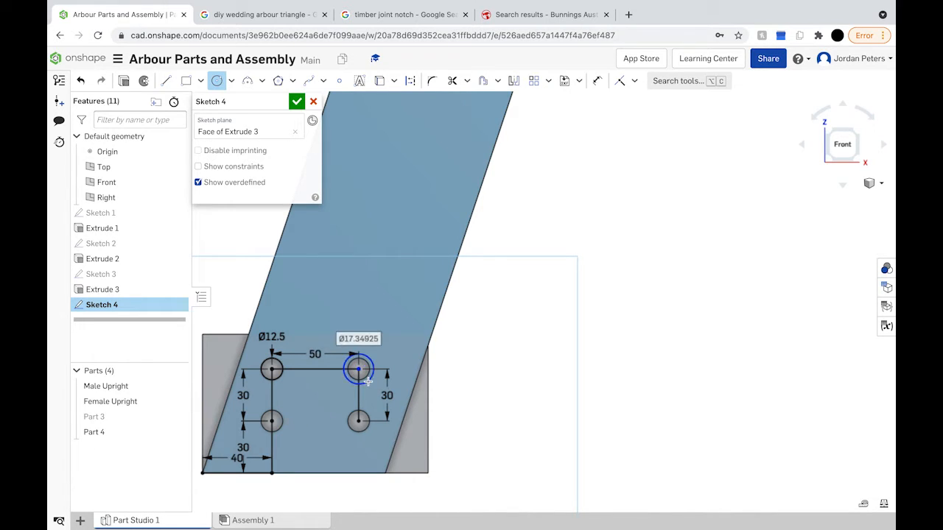
pyautogui.write('12.5')
pyautogui.press('Return')
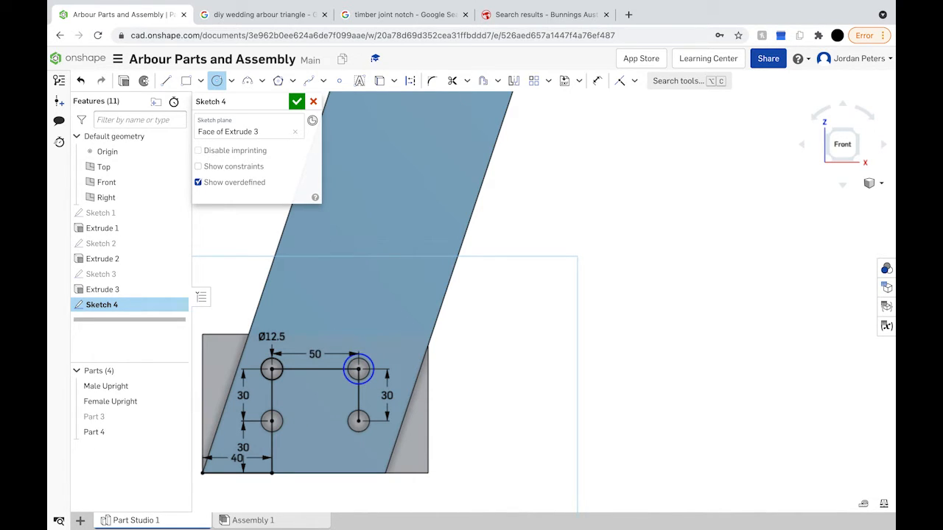
# Draw a 12.5 mm diameter circle at the lower-left hole's centre and add another circle centred on the lower-right hole.
pyautogui.click(272, 422)
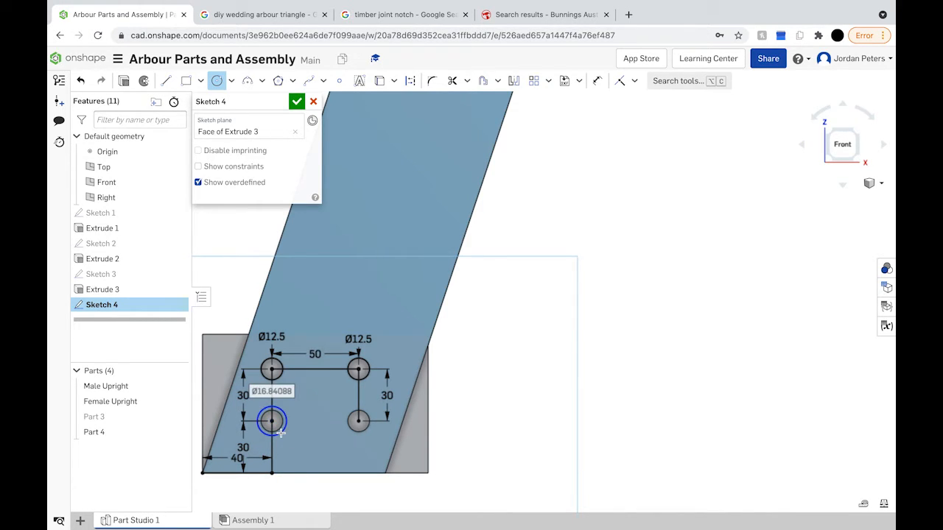
pyautogui.write('12.5')
pyautogui.press('Return')
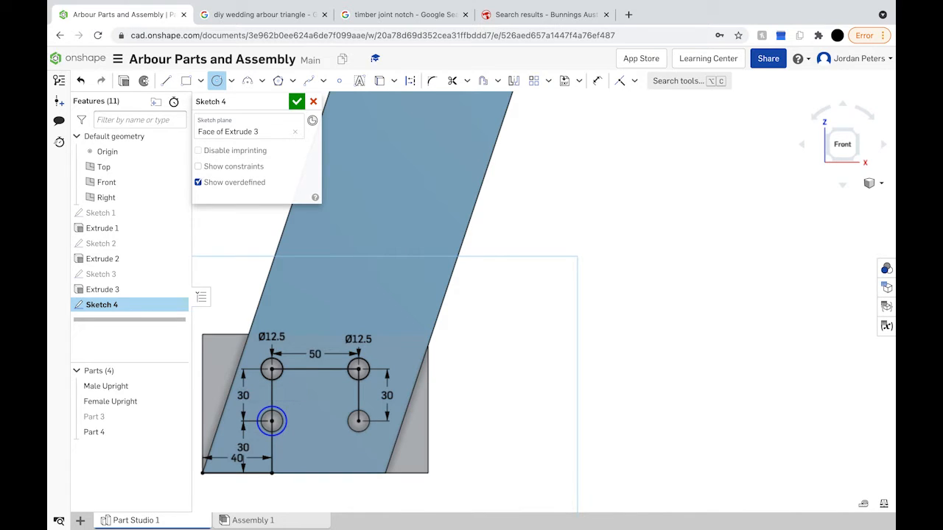
pyautogui.click(370, 440)
pyautogui.write('12.5')
pyautogui.press('Return')
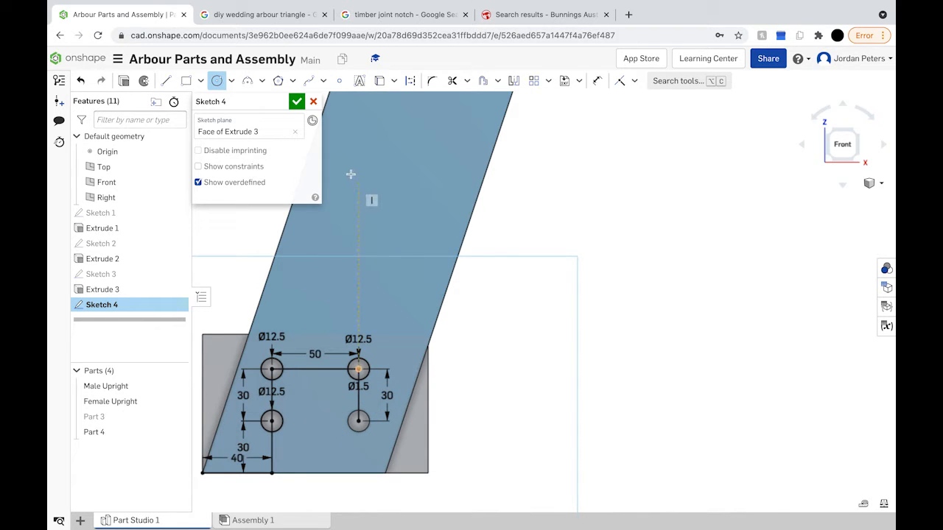
# Remove the wrong diameter from the lower-right circle and dimension the circle's diameter at 12.5 mm.
pyautogui.scroll(5, 368, 375)
pyautogui.scroll(1, 370, 416)
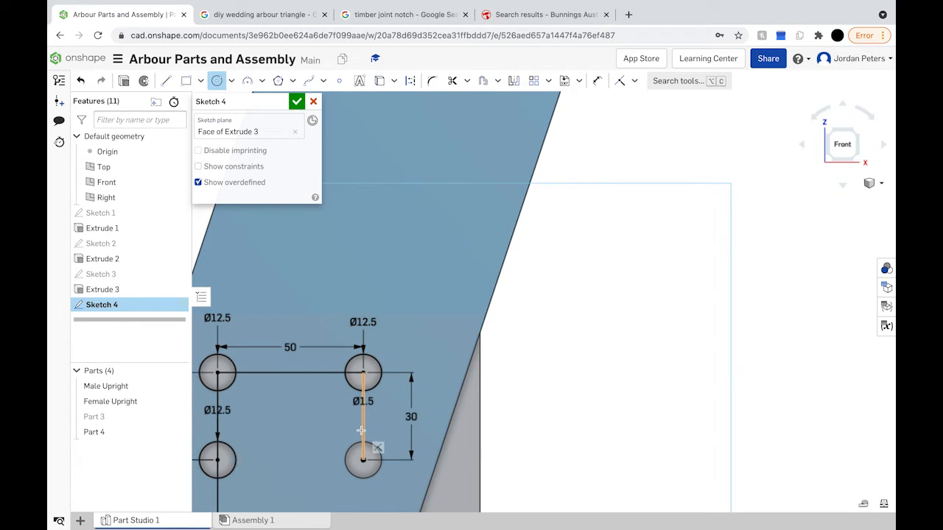
pyautogui.press('Escape')
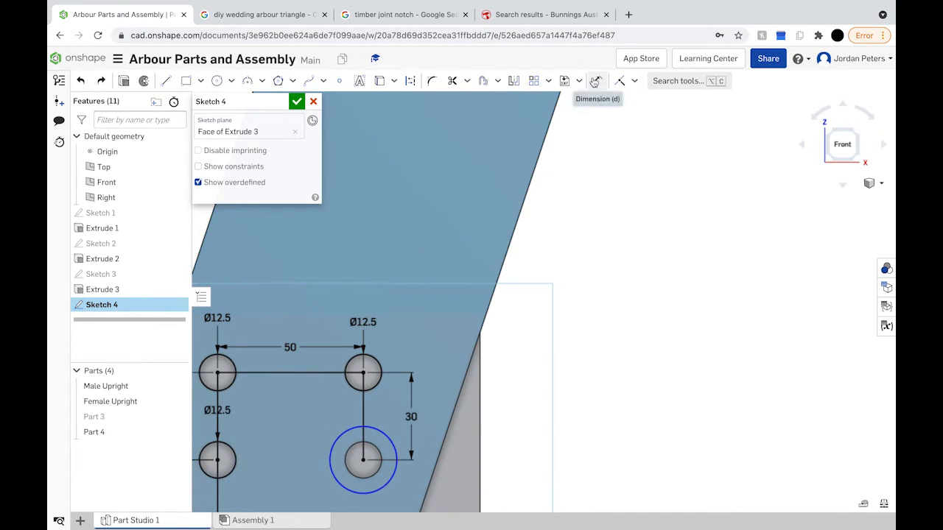
pyautogui.click(596, 81)
pyautogui.click(383, 433)
pyautogui.click(398, 412)
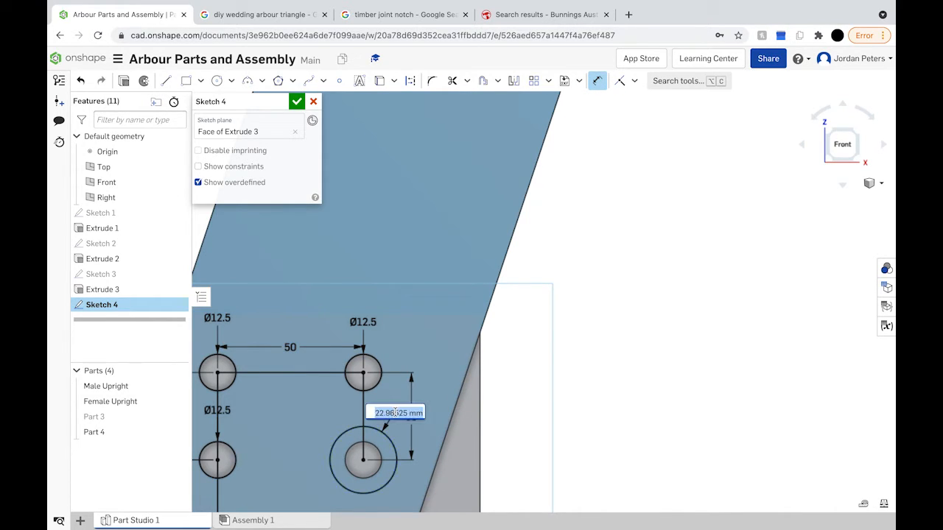
pyautogui.write('12')
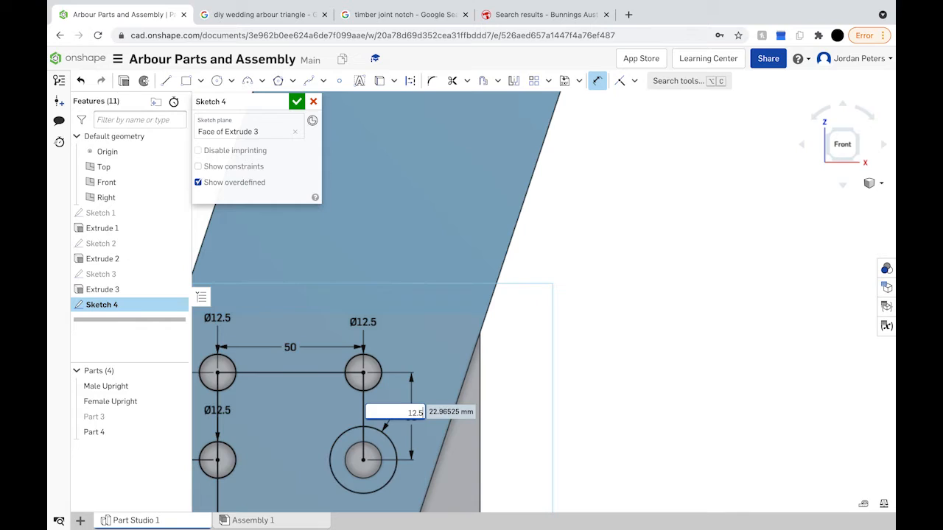
pyautogui.write('.5')
pyautogui.press('Return')
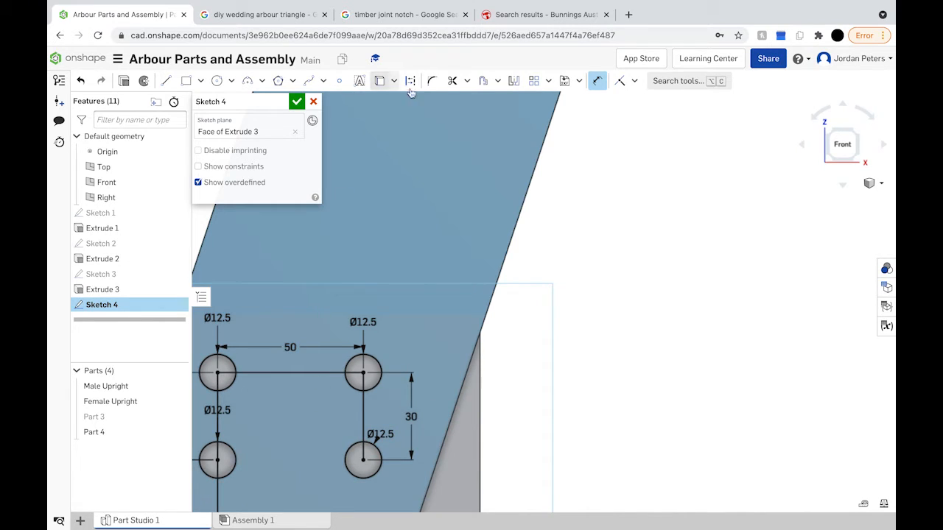
# Trim away all the connecting guide lines in Sketch 4, including the 40 mm base line, keeping only the four circles.
pyautogui.click(452, 80)
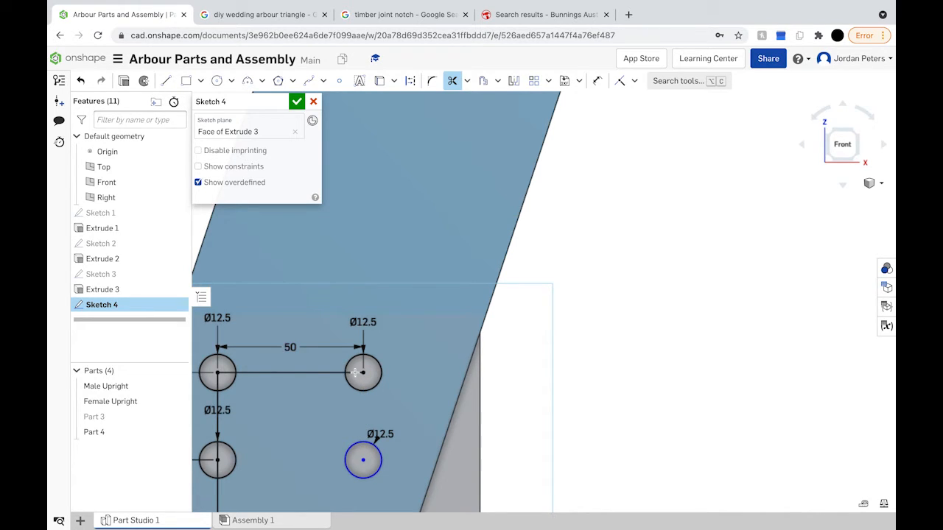
pyautogui.click(222, 374)
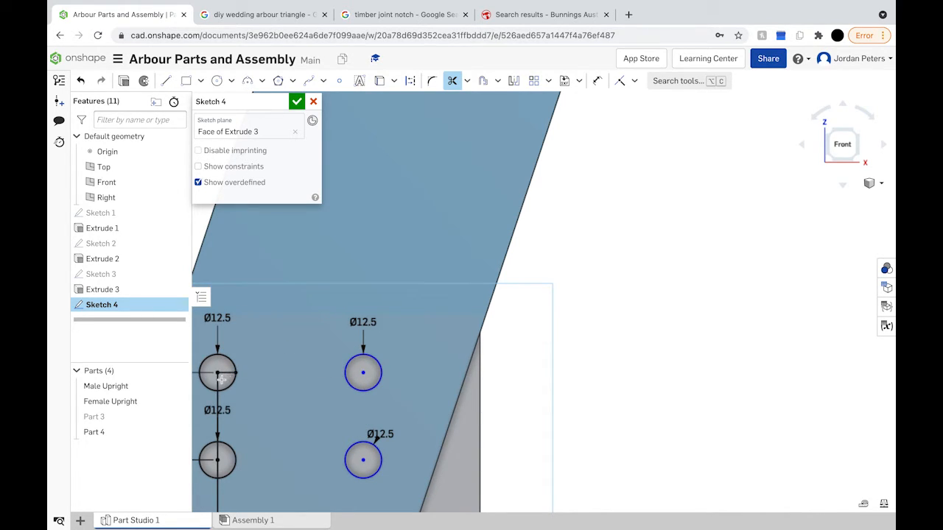
pyautogui.click(217, 399)
pyautogui.click(218, 466)
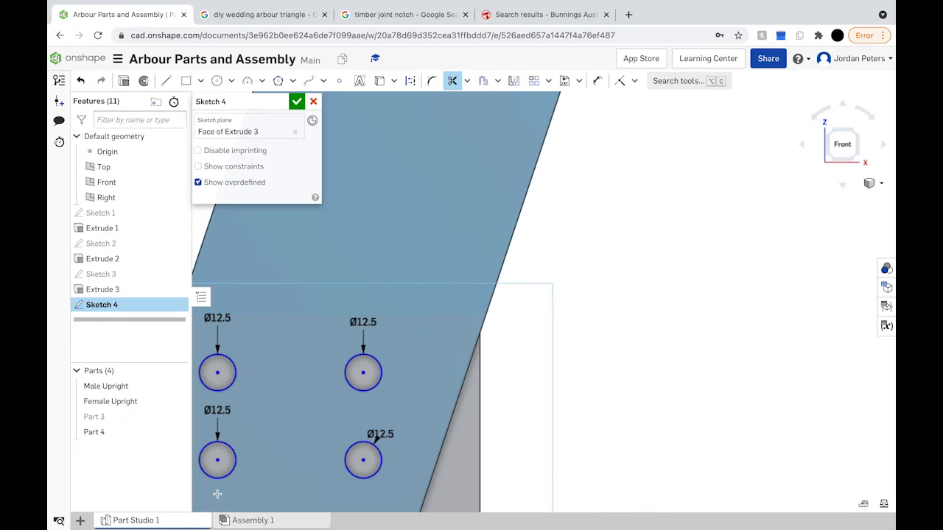
pyautogui.scroll(-3, 217, 494)
pyautogui.moveTo(229, 475); pyautogui.dragTo(280, 433, button='middle')
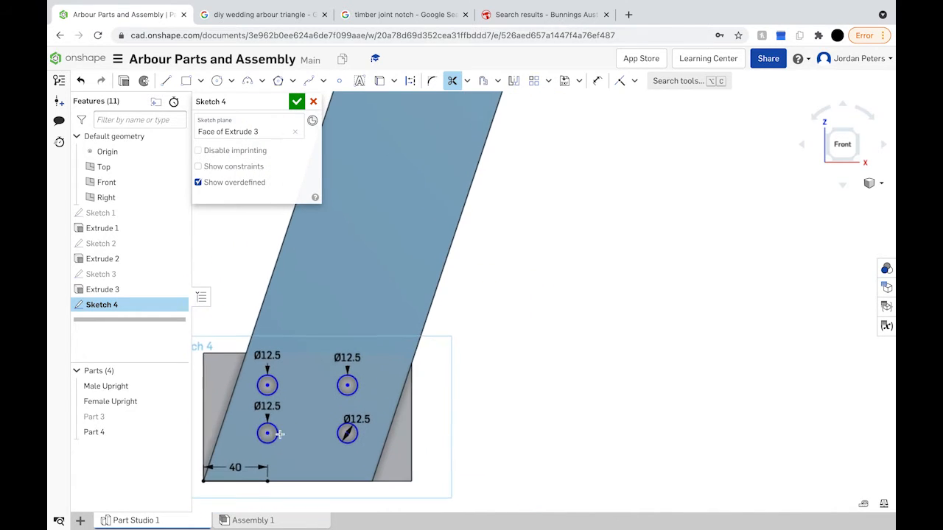
pyautogui.click(247, 480)
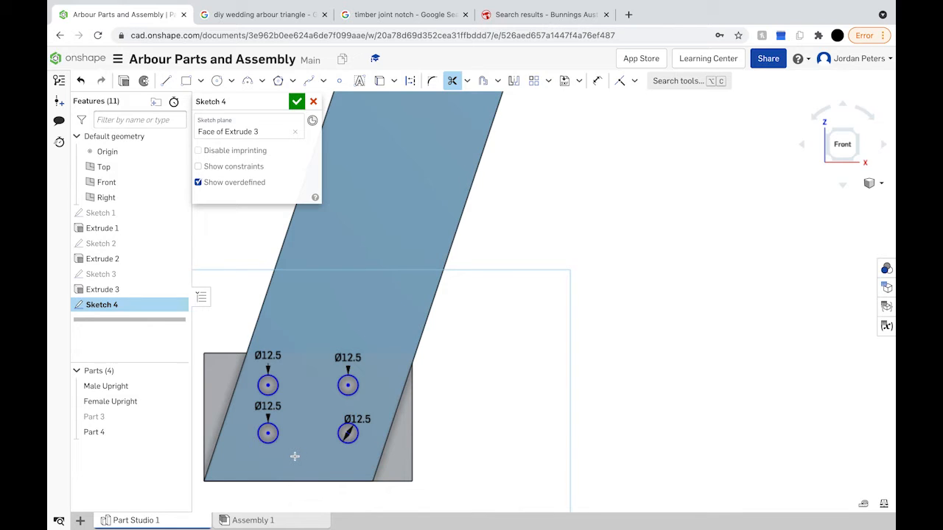
pyautogui.scroll(-2, 302, 443)
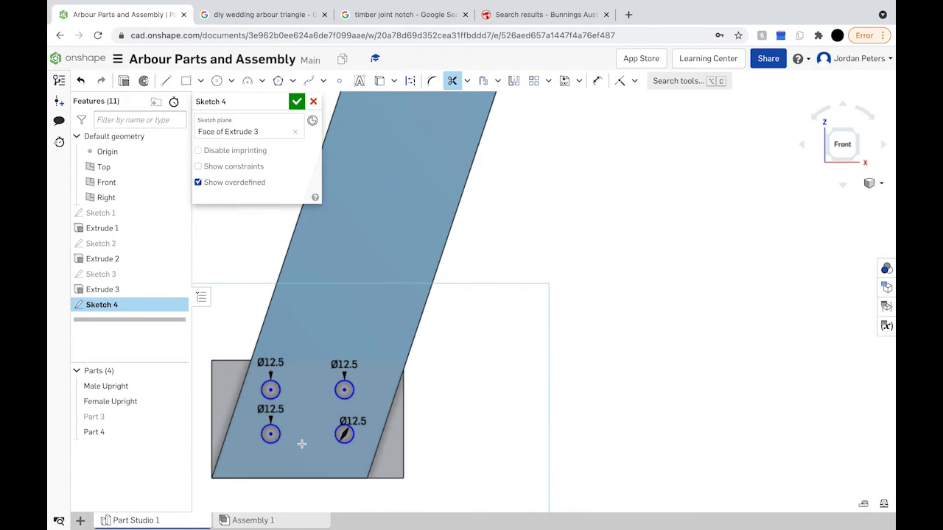
# Show Part 3 again and finish Sketch 4.
pyautogui.moveTo(311, 444); pyautogui.dragTo(335, 436, button='right')
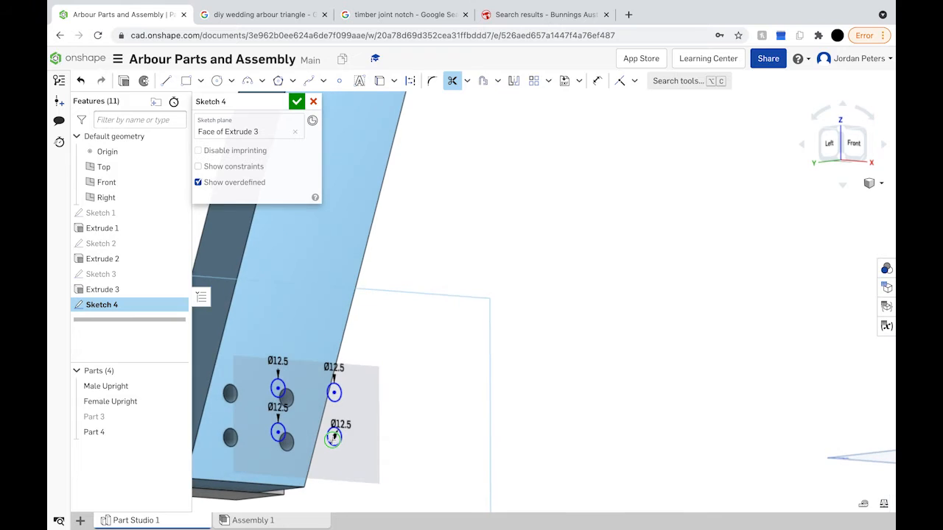
pyautogui.click(176, 417)
pyautogui.moveTo(340, 443)
pyautogui.mouseDown(button='right')
pyautogui.moveTo(442, 440)
pyautogui.moveTo(429, 451)
pyautogui.mouseUp(button='right')
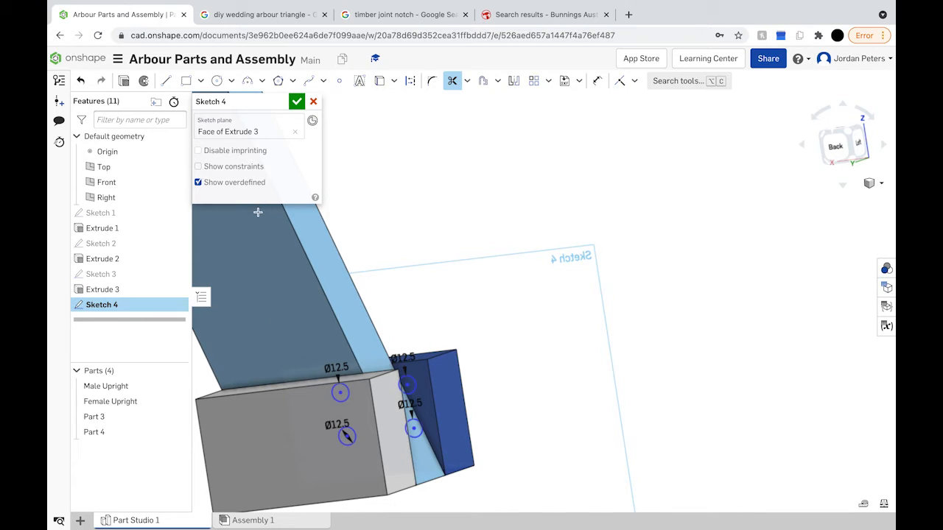
pyautogui.moveTo(433, 256)
pyautogui.mouseDown(button='right')
pyautogui.moveTo(417, 258)
pyautogui.moveTo(344, 179)
pyautogui.mouseUp(button='right')
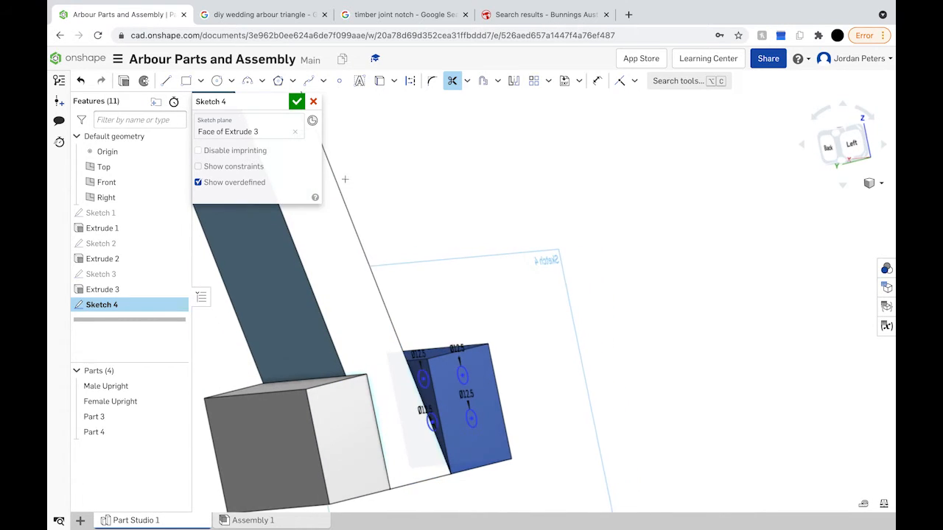
pyautogui.click(296, 102)
pyautogui.moveTo(497, 240); pyautogui.dragTo(407, 260, button='right')
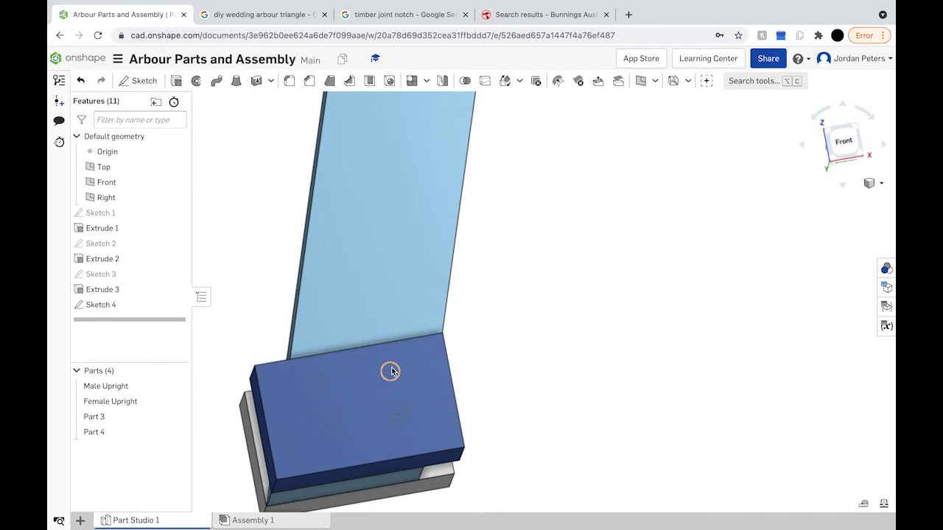
# Start an extrude of the four Sketch 4 circles as a Remove operation cutting into the front block.
pyautogui.click(116, 306)
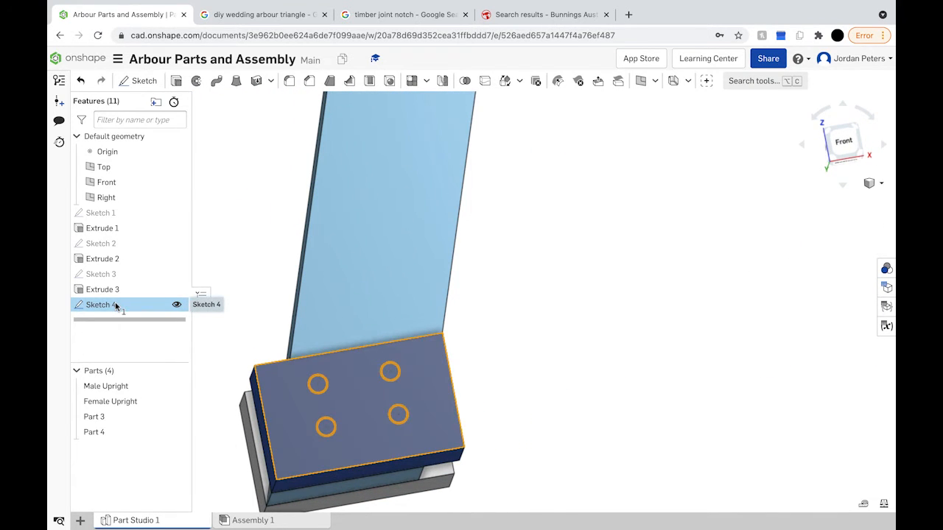
pyautogui.click(176, 80)
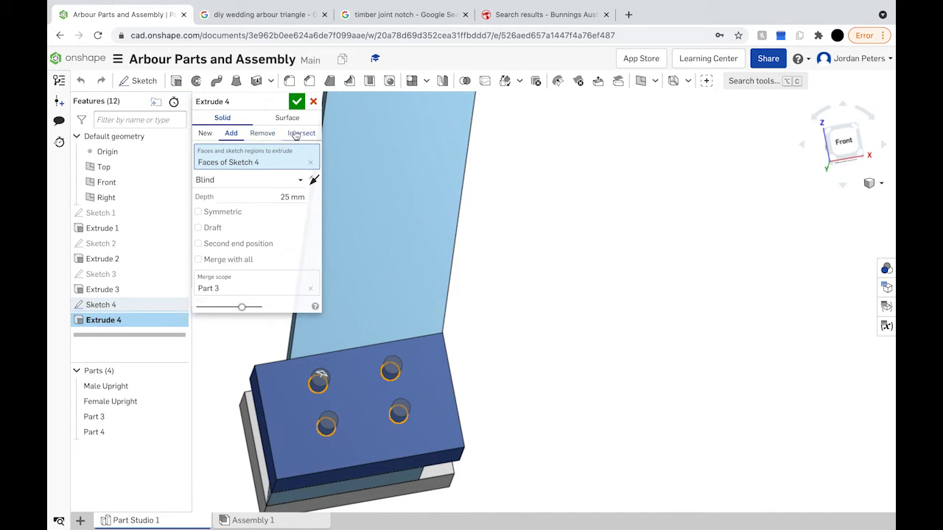
pyautogui.click(262, 133)
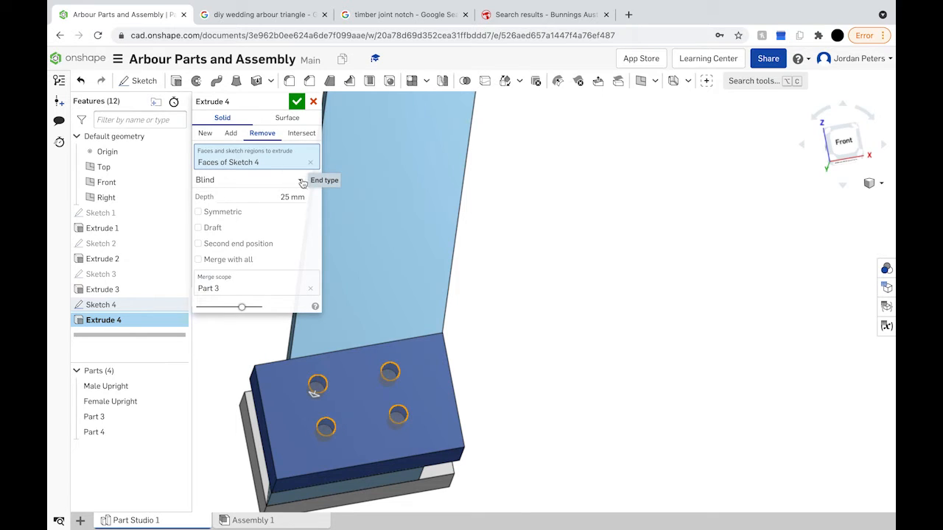
pyautogui.moveTo(322, 343); pyautogui.dragTo(424, 339, button='right')
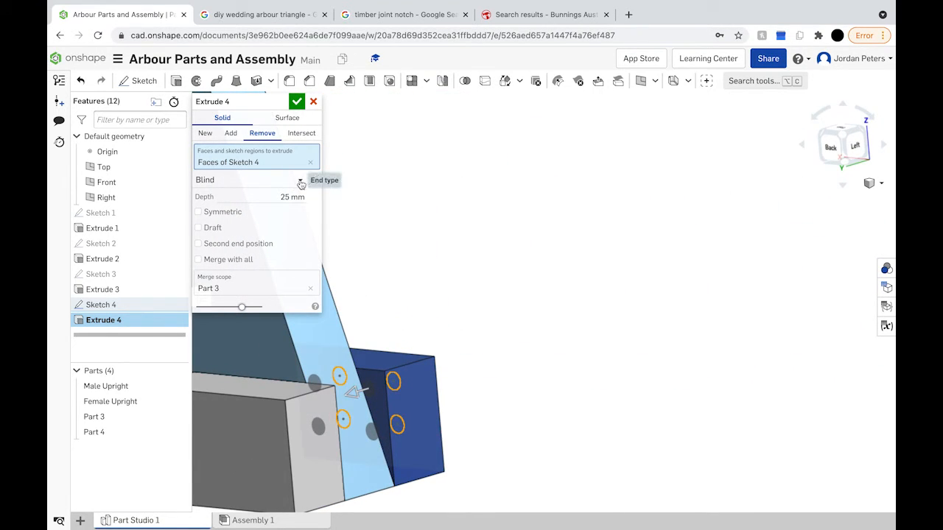
# Set the cut's end type to Up to face, ending at the rear block's outer face, and finish the extrude.
pyautogui.click(302, 181)
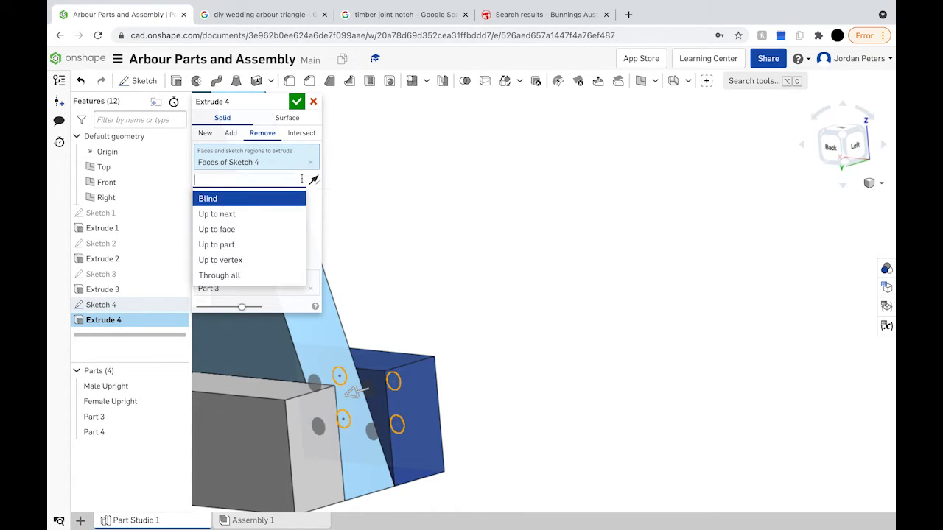
pyautogui.click(255, 229)
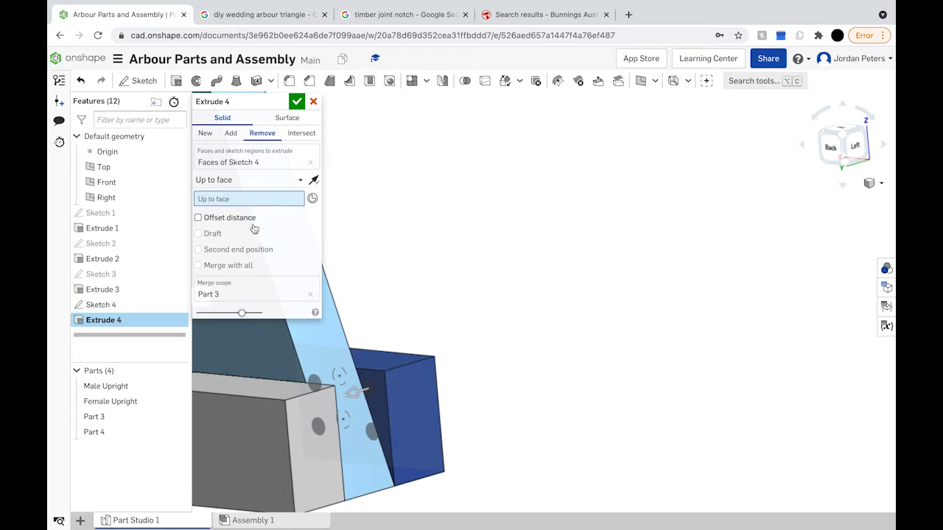
pyautogui.click(254, 419)
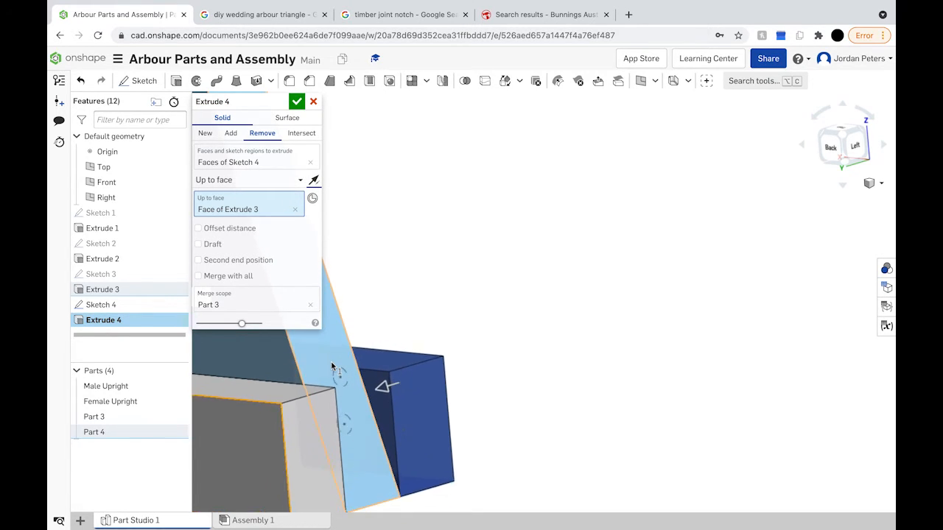
pyautogui.scroll(-5, 328, 366)
pyautogui.moveTo(319, 366); pyautogui.dragTo(453, 302, button='right')
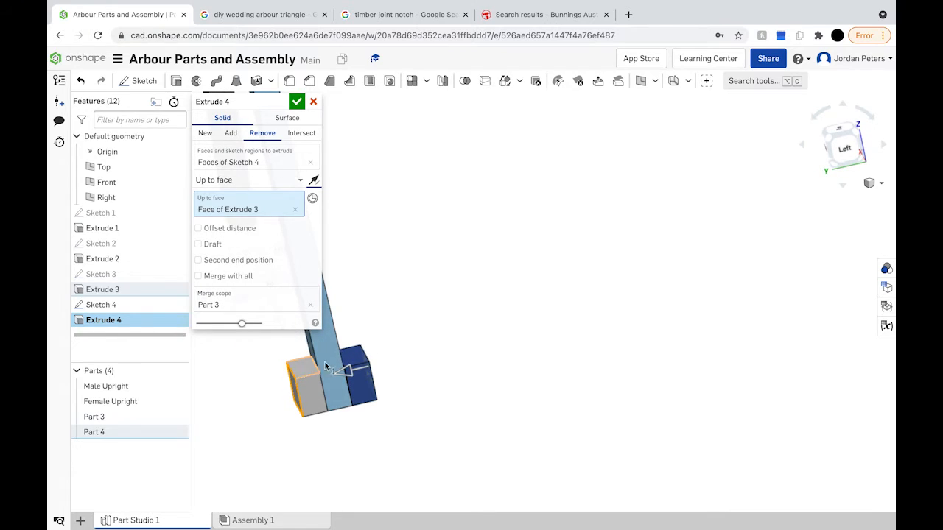
pyautogui.click(296, 101)
pyautogui.moveTo(314, 399); pyautogui.dragTo(368, 388, button='right')
pyautogui.moveTo(448, 375); pyautogui.dragTo(513, 363, button='right')
pyautogui.scroll(5, 420, 372)
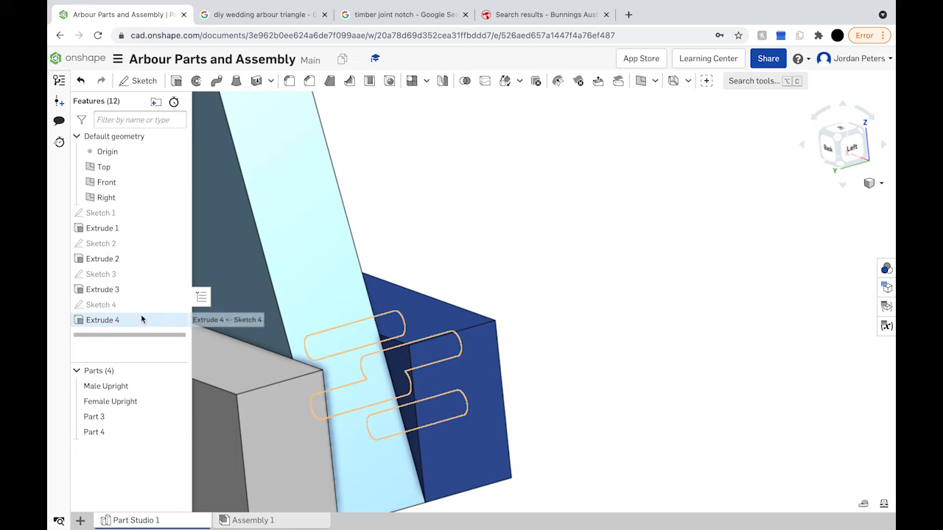
# Reopen the Extrude 4 cut for editing with both blocks in view.
pyautogui.moveTo(416, 409); pyautogui.dragTo(383, 405, button='right')
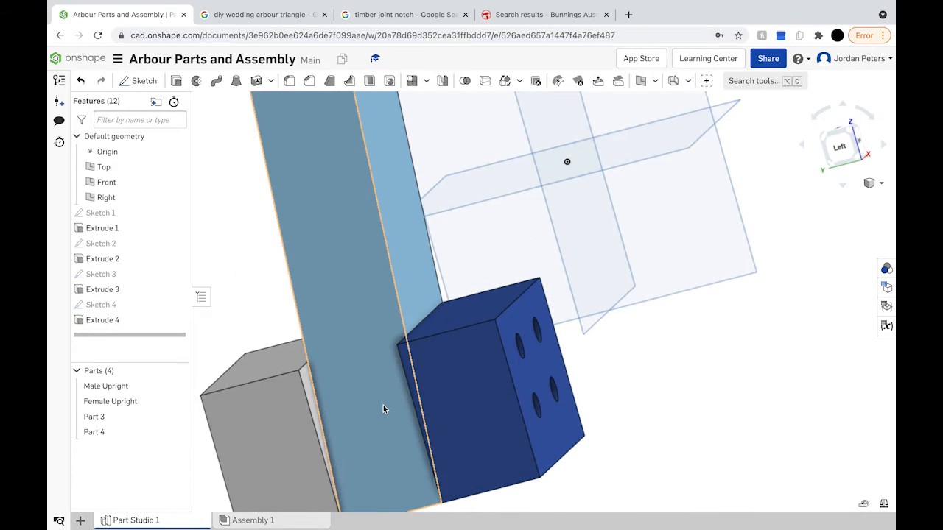
pyautogui.click(143, 322)
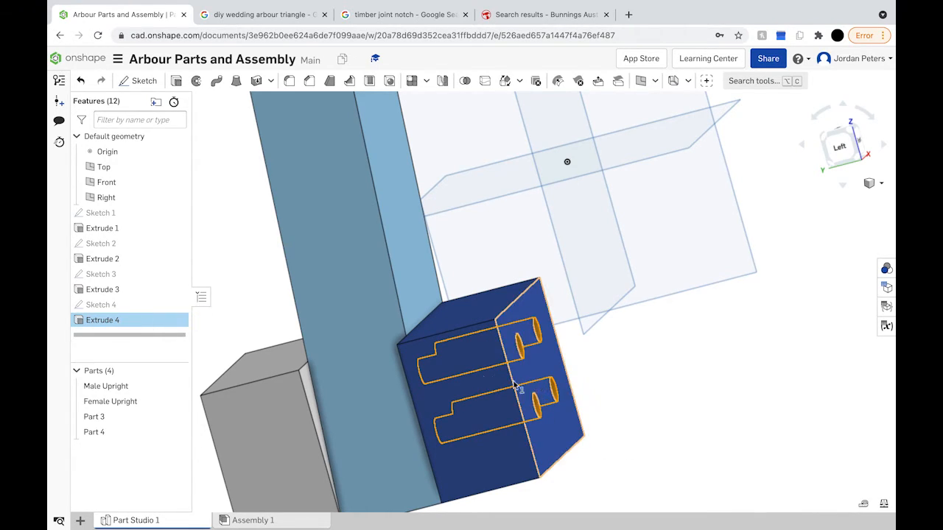
pyautogui.doubleClick(152, 322)
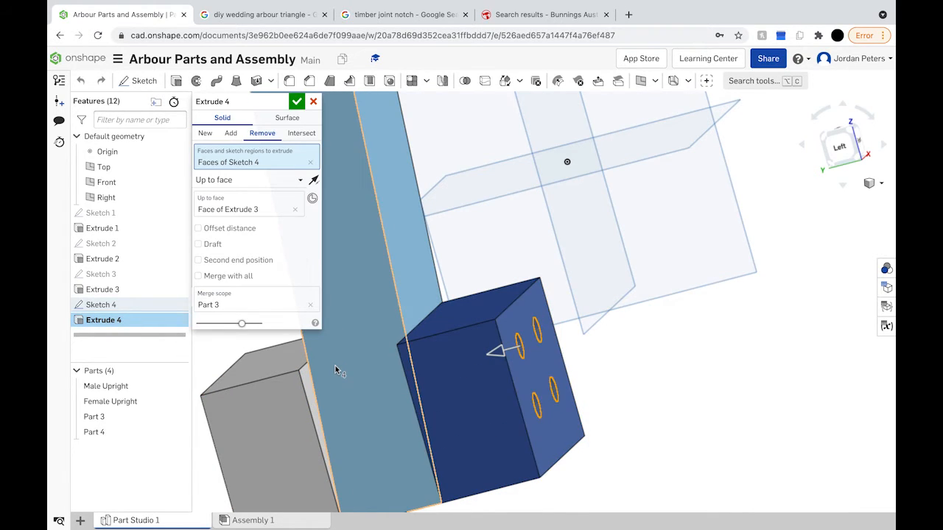
pyautogui.scroll(3, 335, 371)
pyautogui.moveTo(335, 371); pyautogui.dragTo(394, 361, button='right')
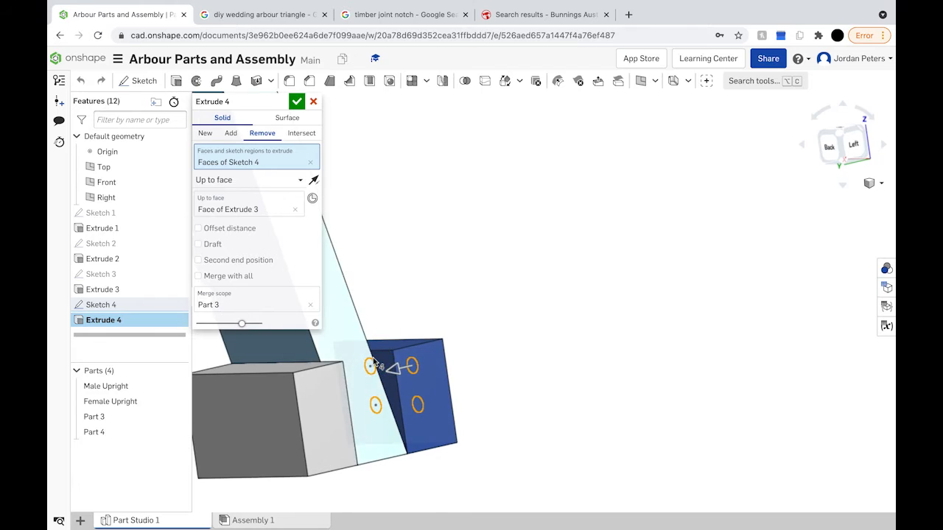
# Try including the rear block's outer face in the Extrude 4 cut, testing the Add, New and Intersect operations before reselecting Remove.
pyautogui.click(271, 407)
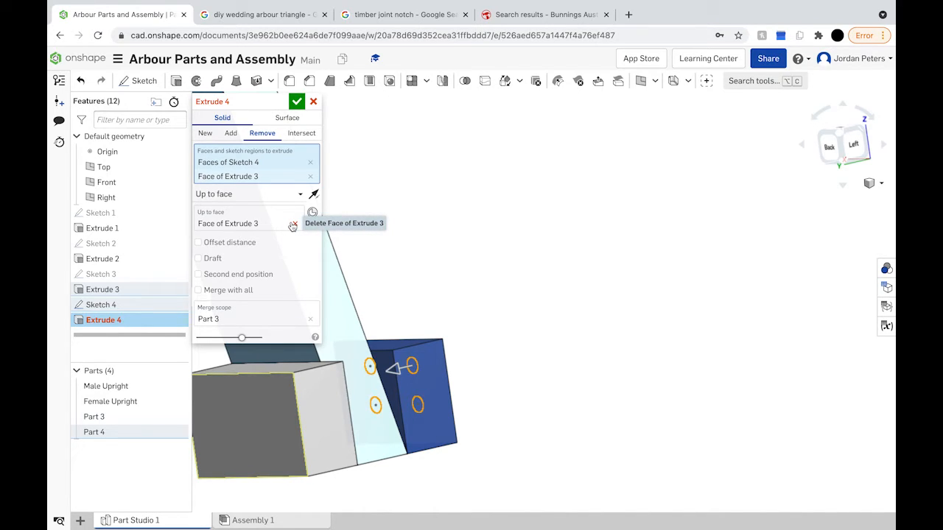
pyautogui.click(229, 134)
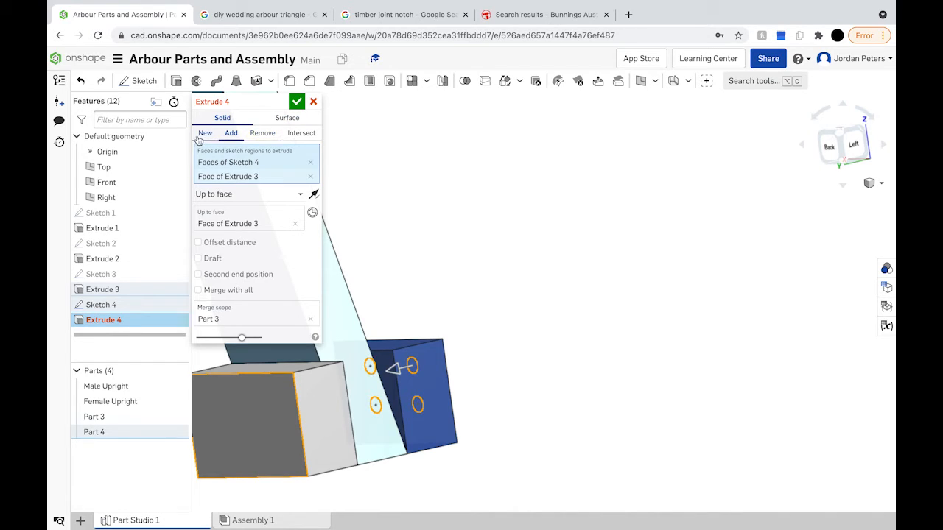
pyautogui.click(205, 135)
pyautogui.click(299, 133)
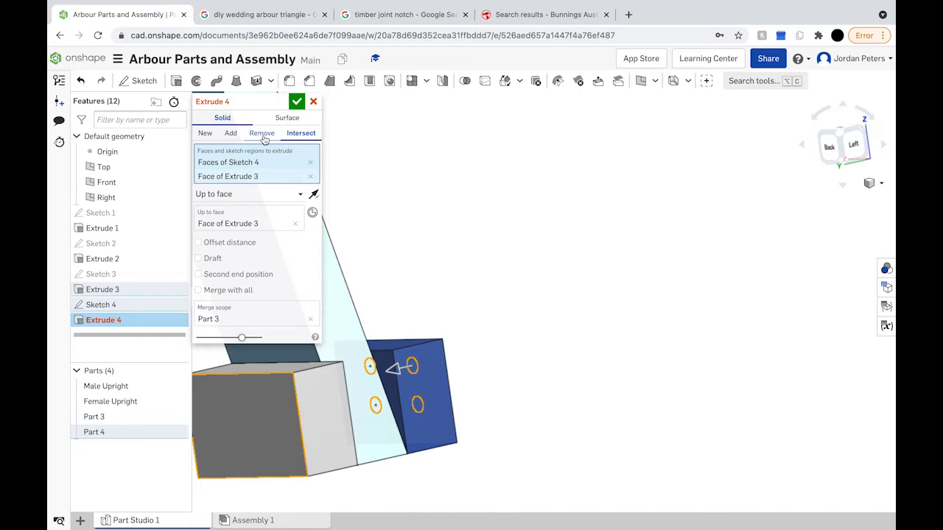
pyautogui.click(264, 135)
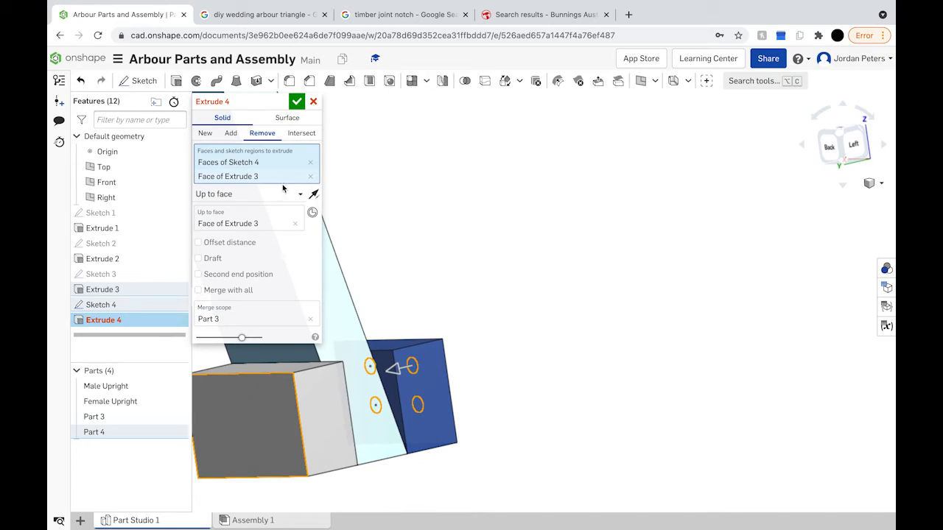
# Set Extrude 4's end type to Through all with only the Sketch 4 circles as its profile, and accept the edit.
pyautogui.click(302, 198)
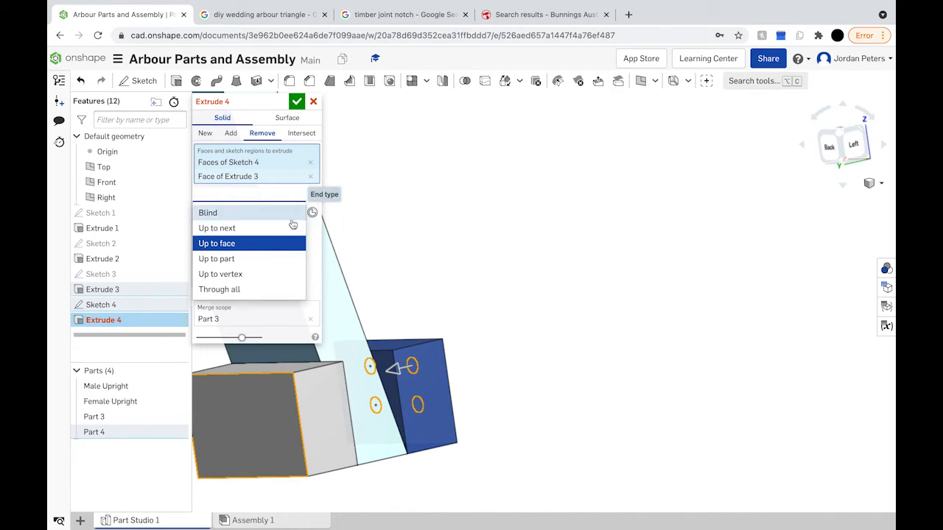
pyautogui.click(247, 292)
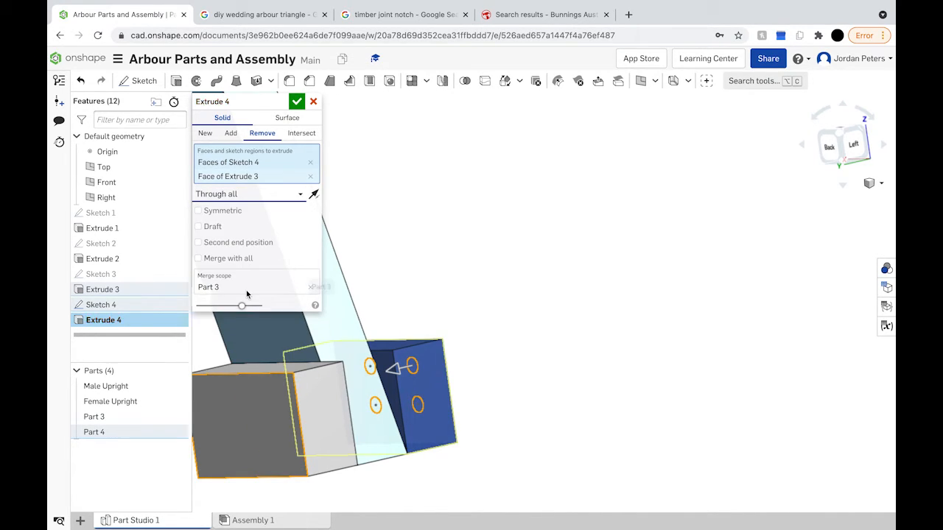
pyautogui.click(407, 437)
pyautogui.moveTo(408, 437); pyautogui.dragTo(389, 432, button='right')
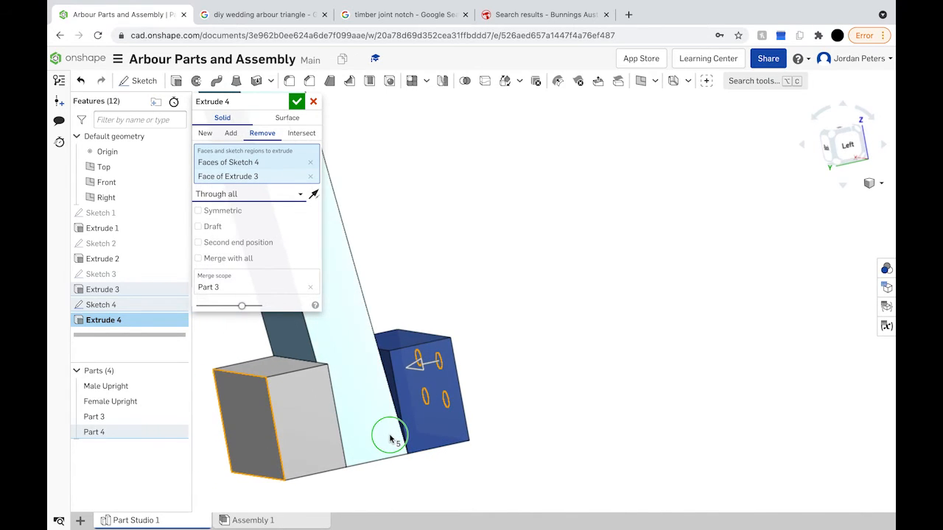
pyautogui.click(252, 412)
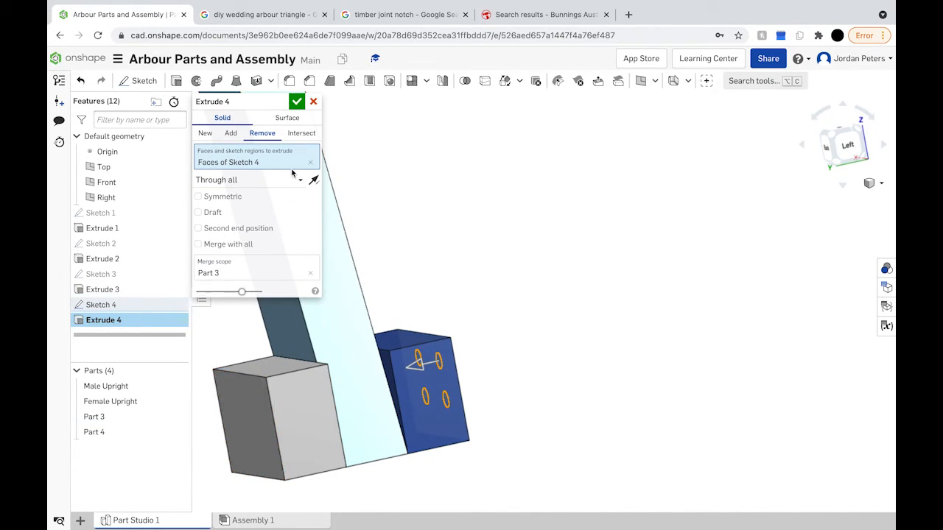
pyautogui.click(296, 104)
# Examine the blocks from the back and side, highlighting Part 3 and Part 4, to check which block the holes run through.
pyautogui.moveTo(415, 428); pyautogui.dragTo(475, 430, button='right')
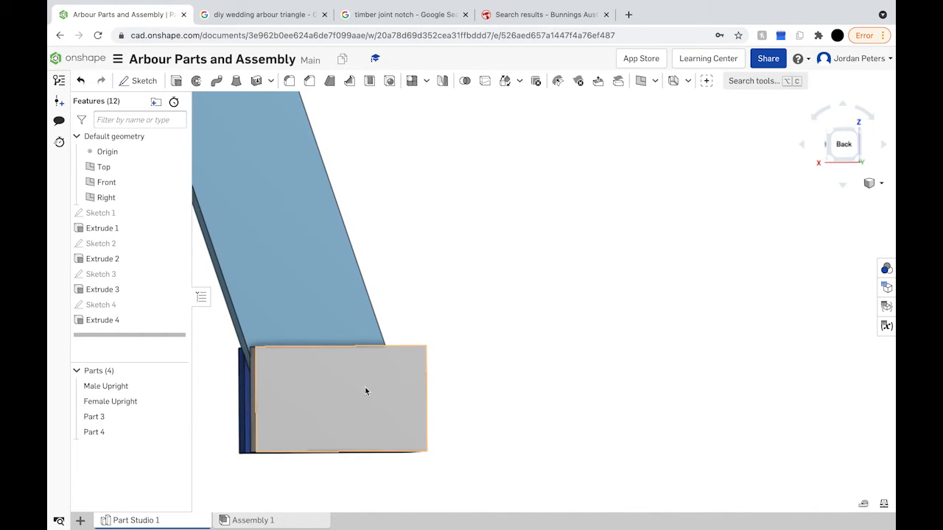
pyautogui.click(118, 432)
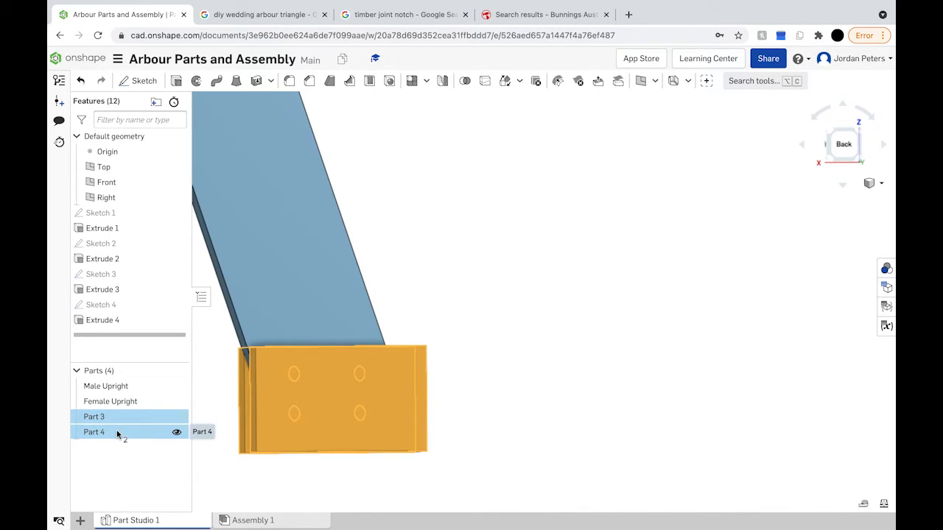
pyautogui.rightClick(117, 432)
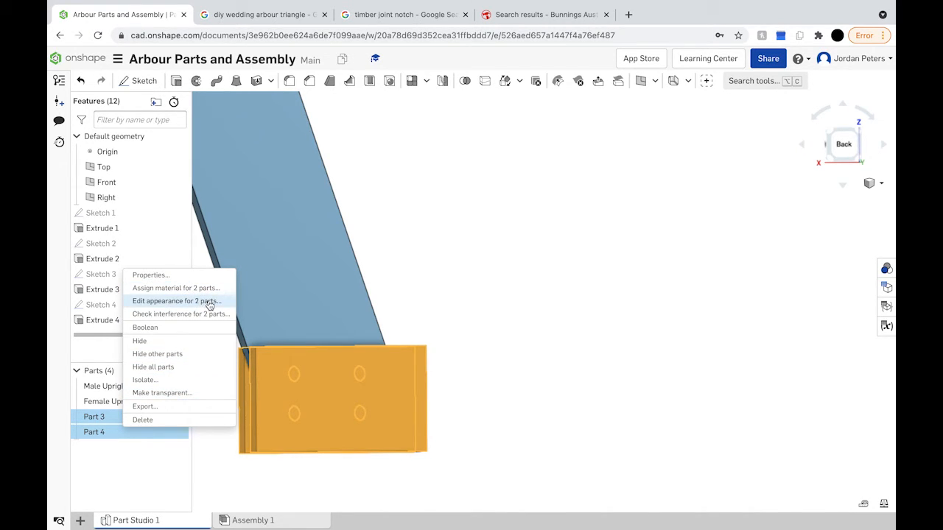
pyautogui.click(108, 447)
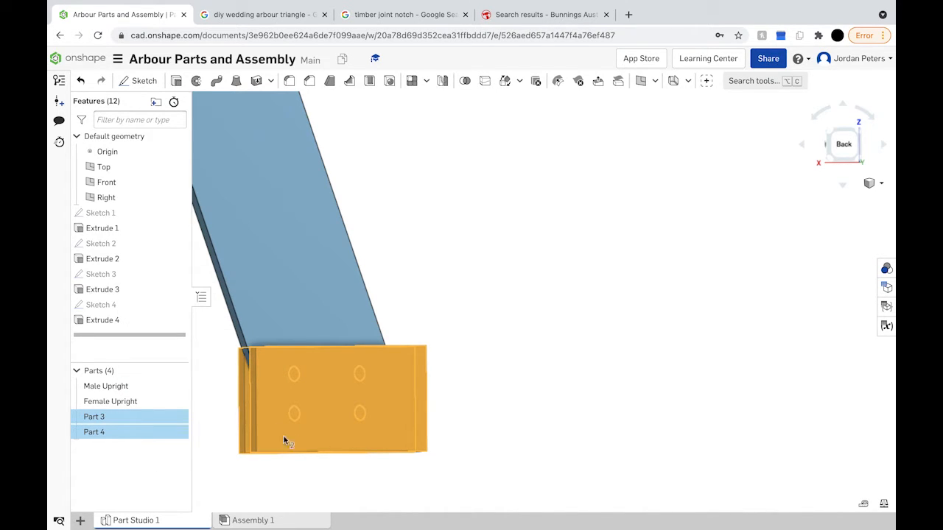
pyautogui.moveTo(348, 461)
pyautogui.mouseDown(button='right')
pyautogui.moveTo(459, 463)
pyautogui.moveTo(379, 477)
pyautogui.moveTo(353, 472)
pyautogui.mouseUp(button='right')
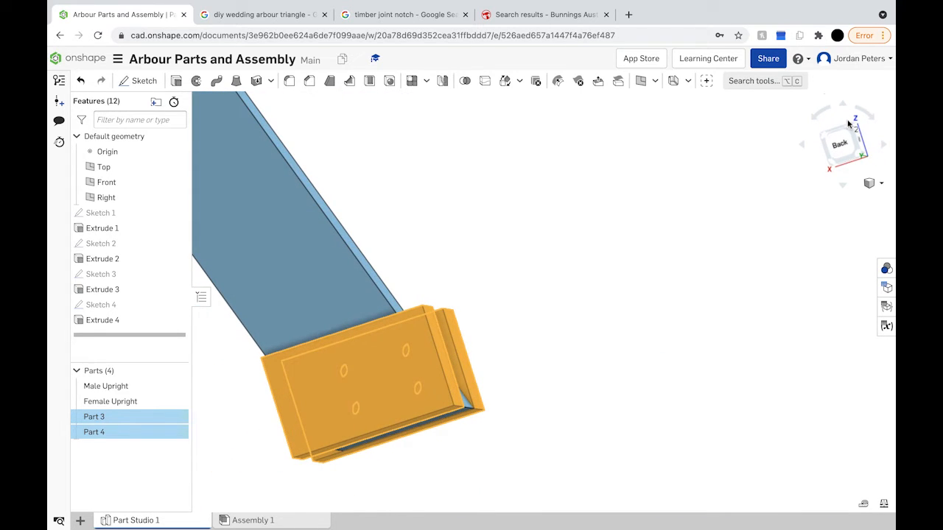
pyautogui.click(842, 142)
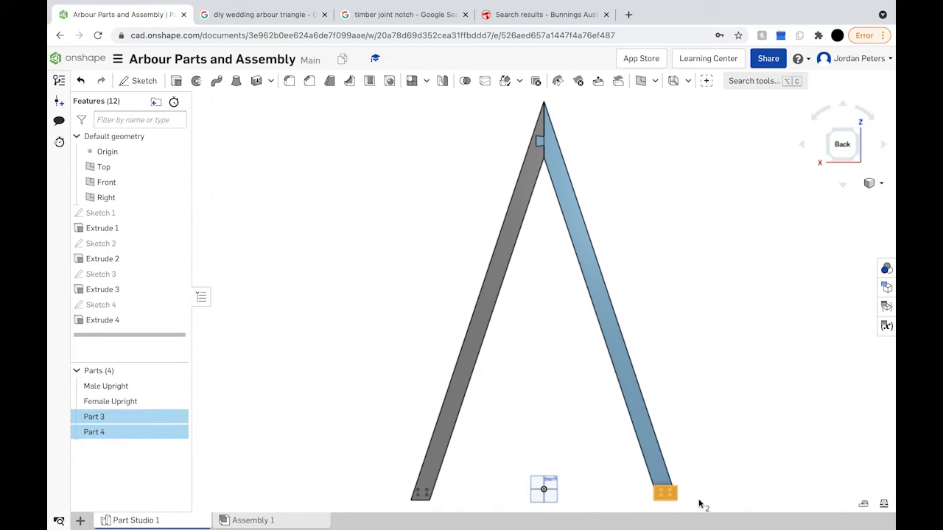
pyautogui.scroll(6, 686, 505)
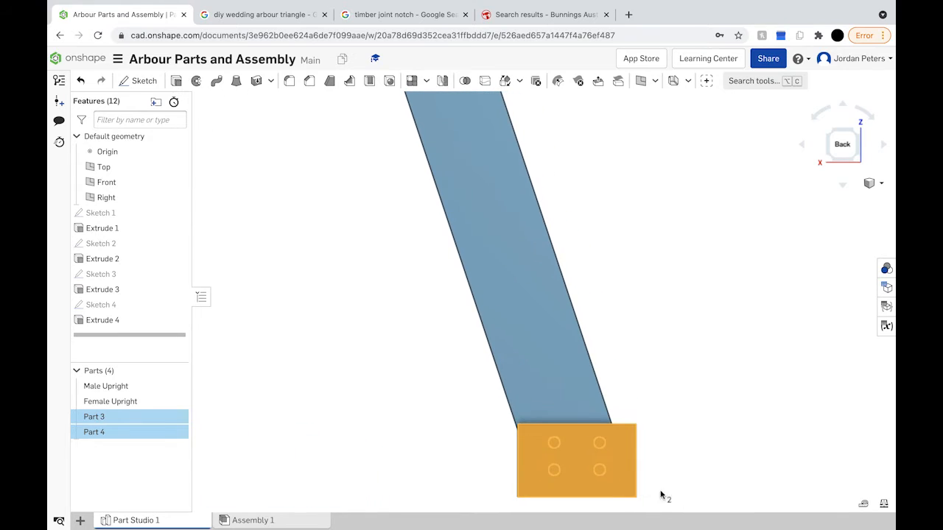
pyautogui.scroll(3, 590, 454)
pyautogui.scroll(-4, 567, 460)
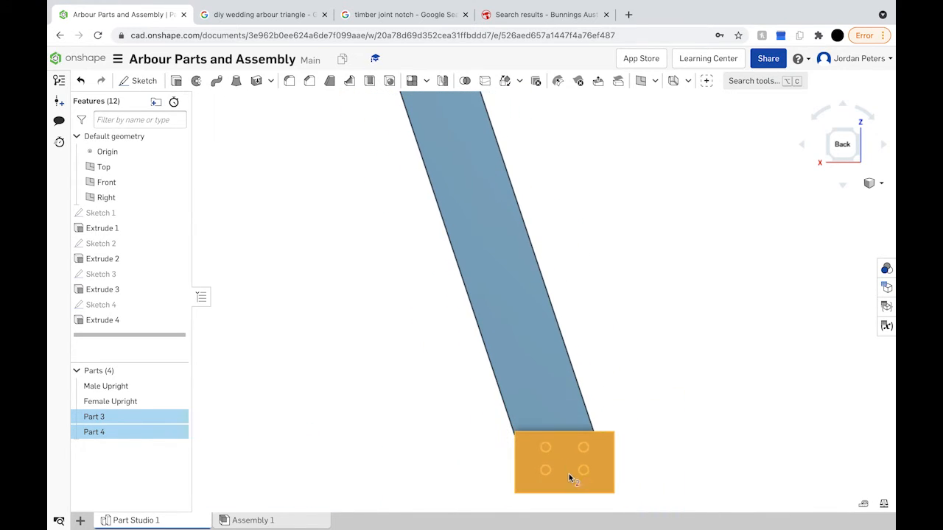
pyautogui.click(124, 435)
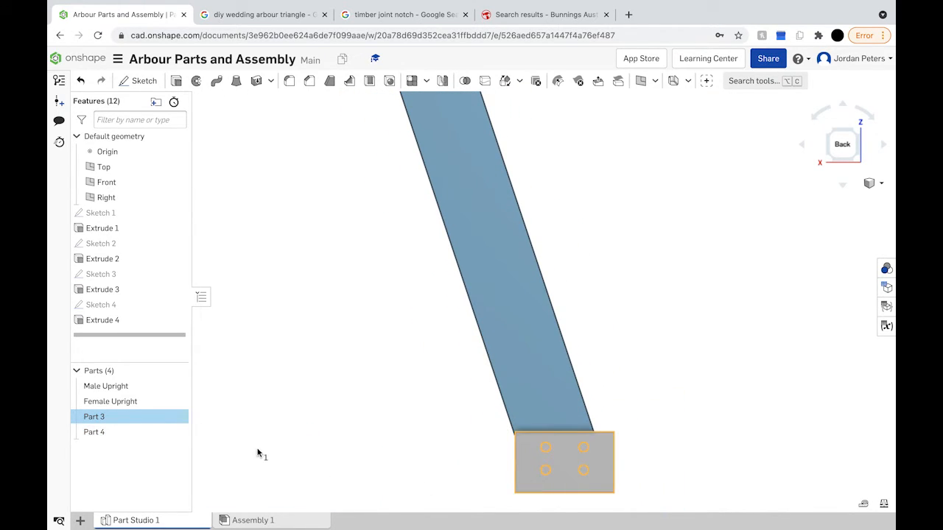
pyautogui.moveTo(587, 486); pyautogui.dragTo(582, 468, button='right')
pyautogui.click(582, 468)
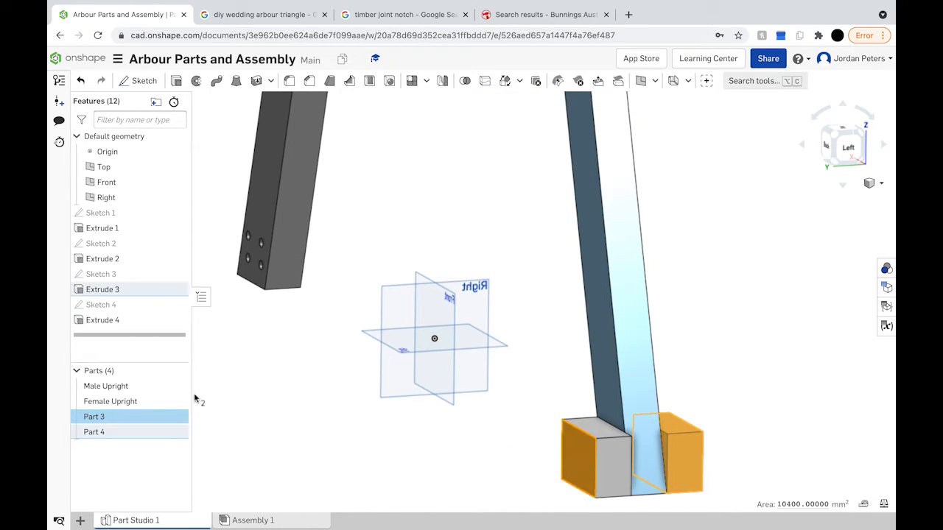
pyautogui.click(115, 432)
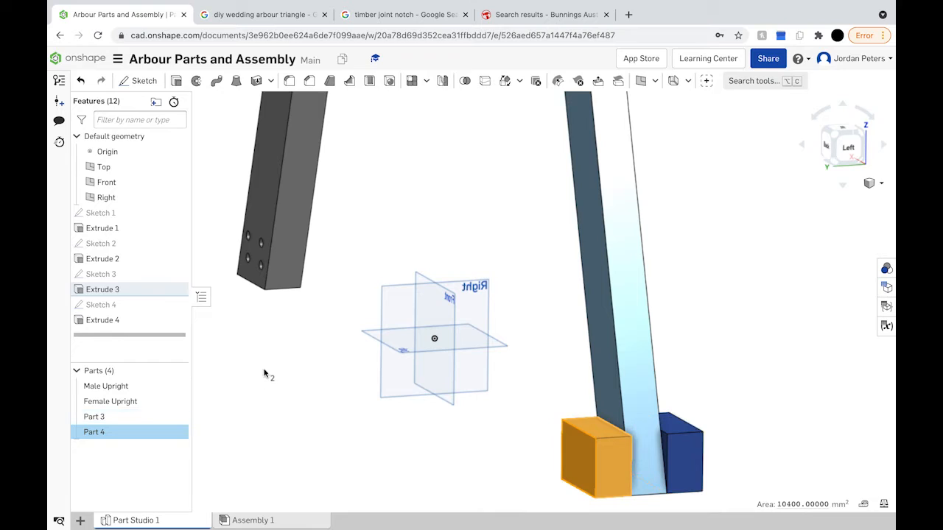
pyautogui.click(517, 472)
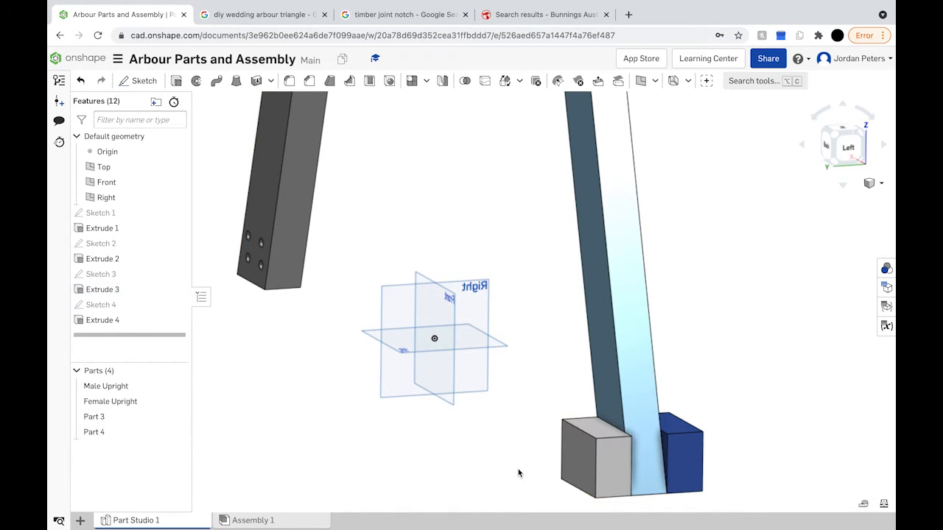
# Start a sketch on the outer face of the rear block, viewed from the back, and hide Part 4.
pyautogui.click(577, 462)
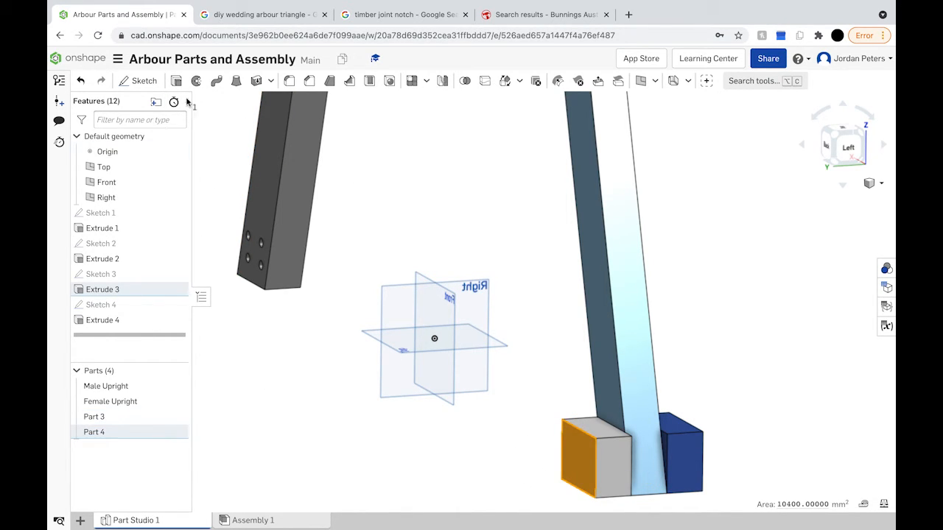
pyautogui.click(140, 81)
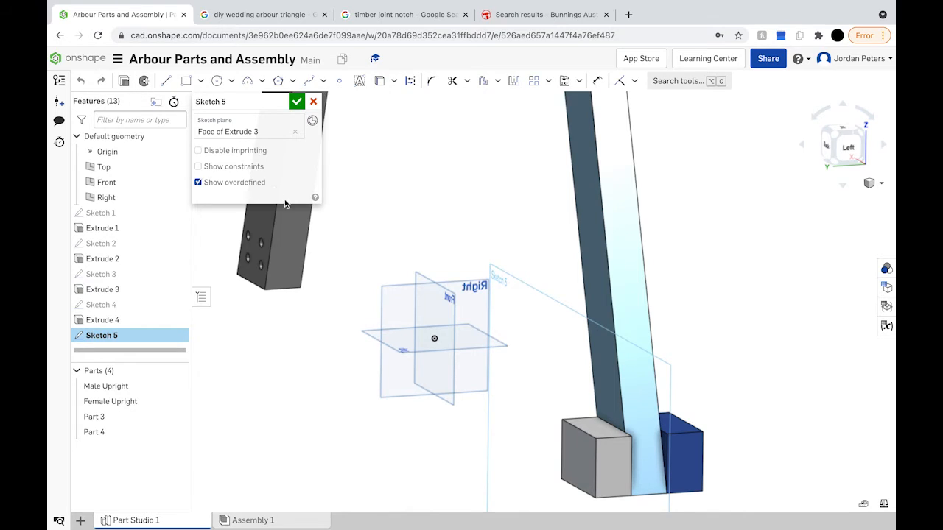
pyautogui.click(826, 147)
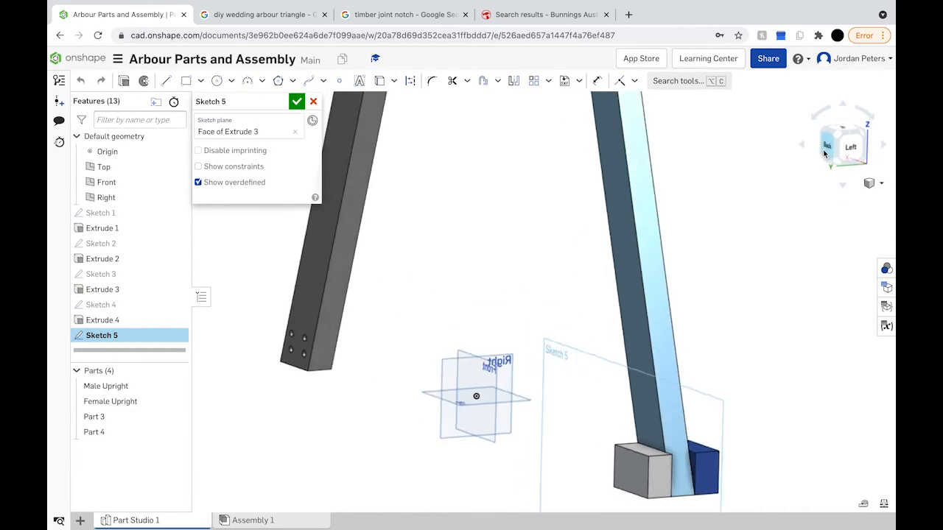
pyautogui.scroll(5, 684, 507)
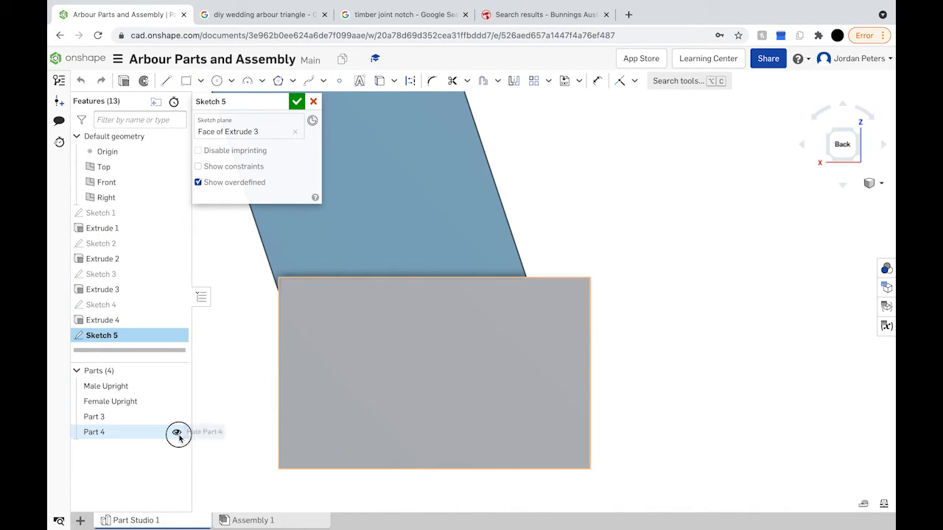
pyautogui.click(176, 431)
# Draw a 40 mm line along the block's base edge, starting from its lower-right corner in the back view.
pyautogui.click(166, 80)
pyautogui.click(590, 469)
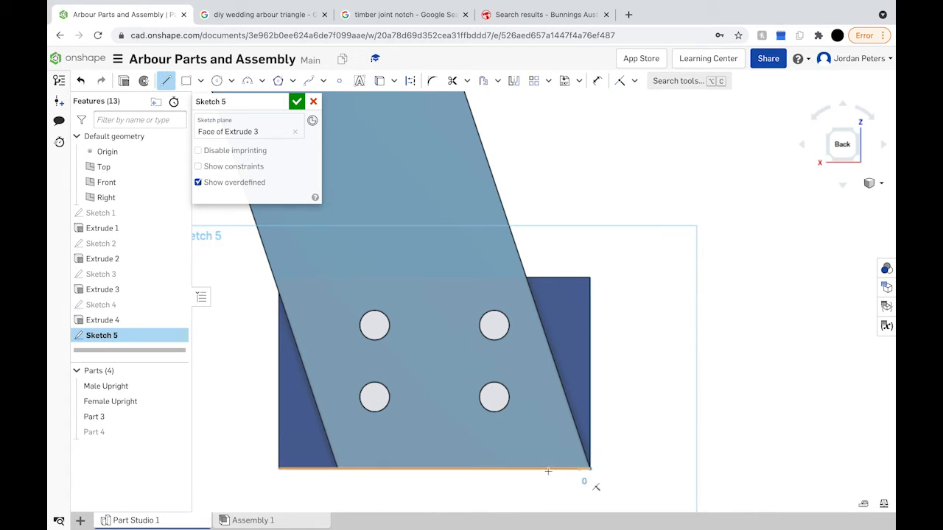
pyautogui.click(498, 469)
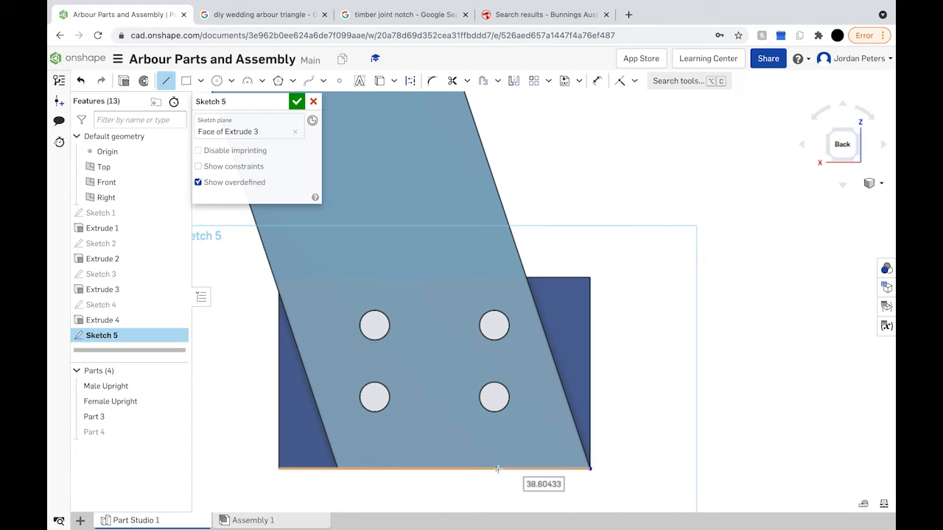
pyautogui.write('40')
pyautogui.press('Return')
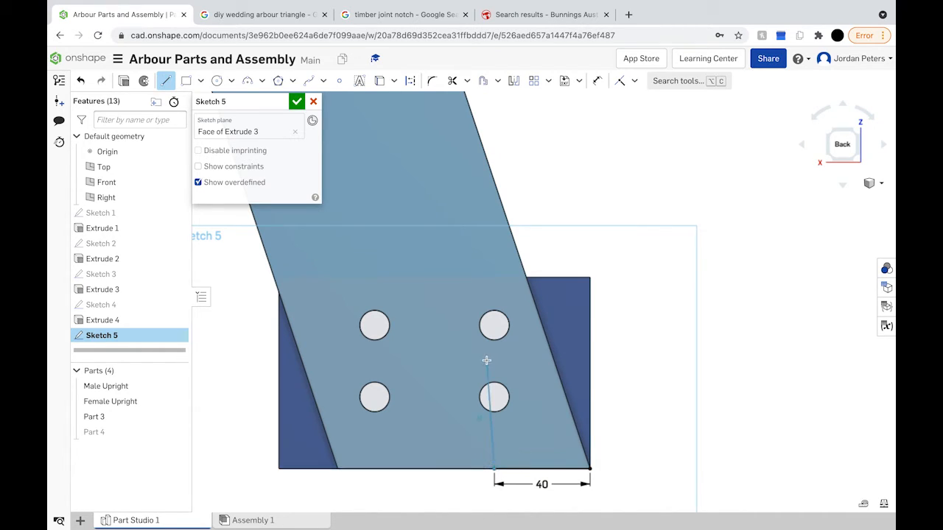
# Draw a vertical 30 mm line from the inner end of the base line up to the lower-right hole's centre.
pyautogui.click(494, 398)
pyautogui.press('Escape')
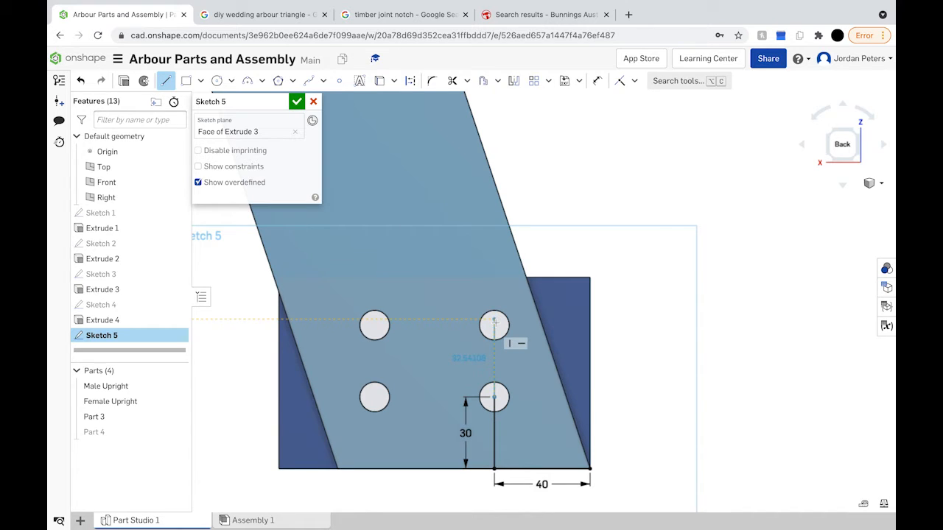
pyautogui.press('Escape')
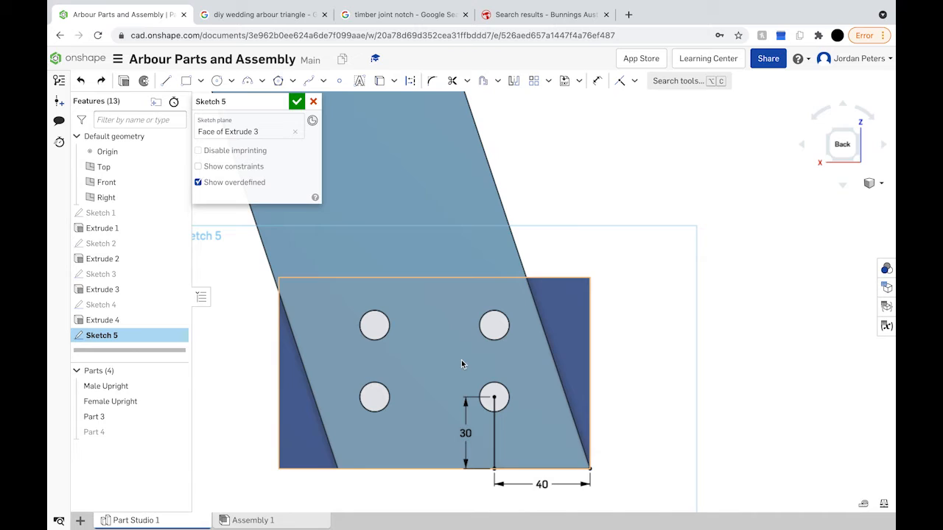
# Draw a vertical 30 mm line from the lower-right hole's centre up to the upper-right hole's centre.
pyautogui.press('l')
pyautogui.click(494, 398)
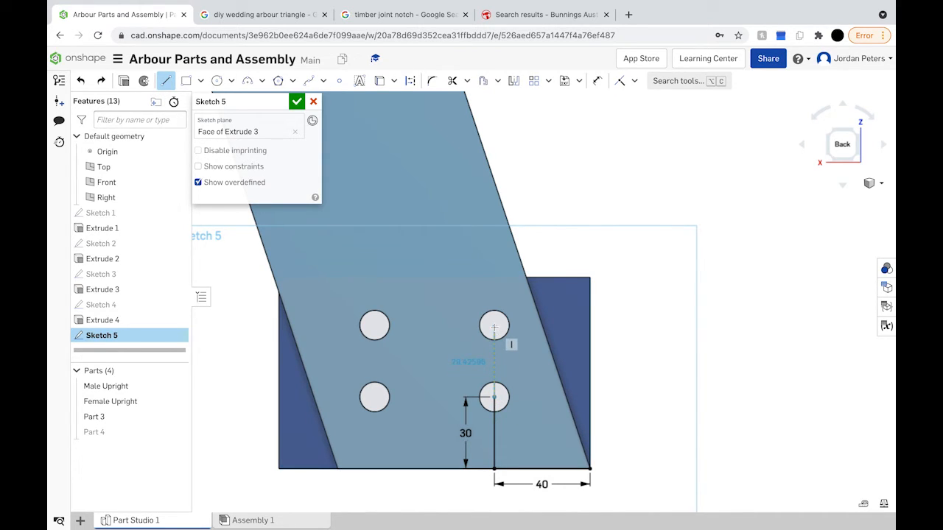
pyautogui.click(494, 326)
pyautogui.write('30')
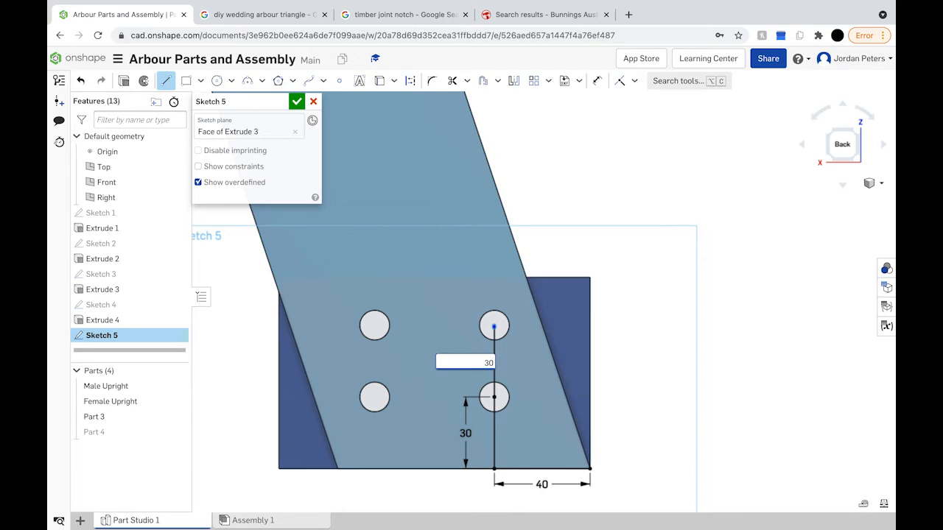
pyautogui.press('Return')
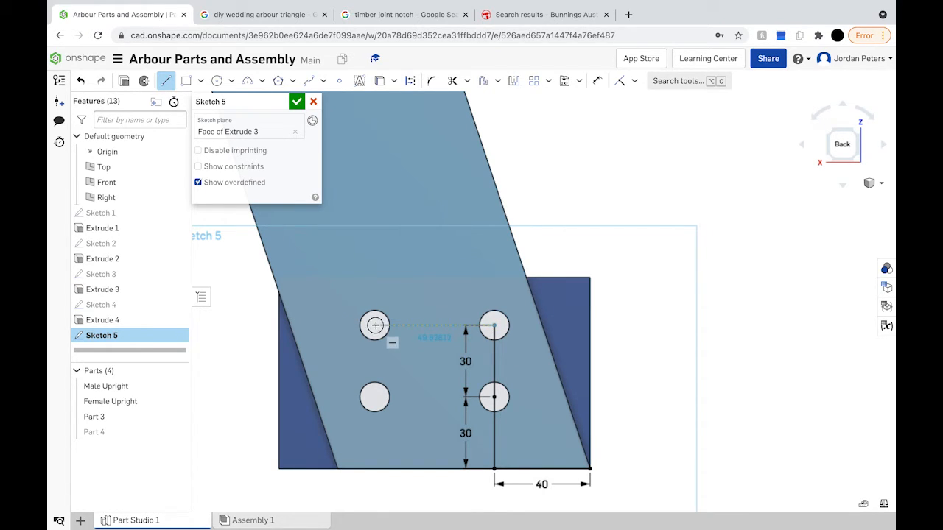
# Continue with a horizontal 50 mm line to the upper-left hole's centre and a 30 mm line down to the lower-left hole's centre.
pyautogui.click(375, 325)
pyautogui.write('50')
pyautogui.press('Return')
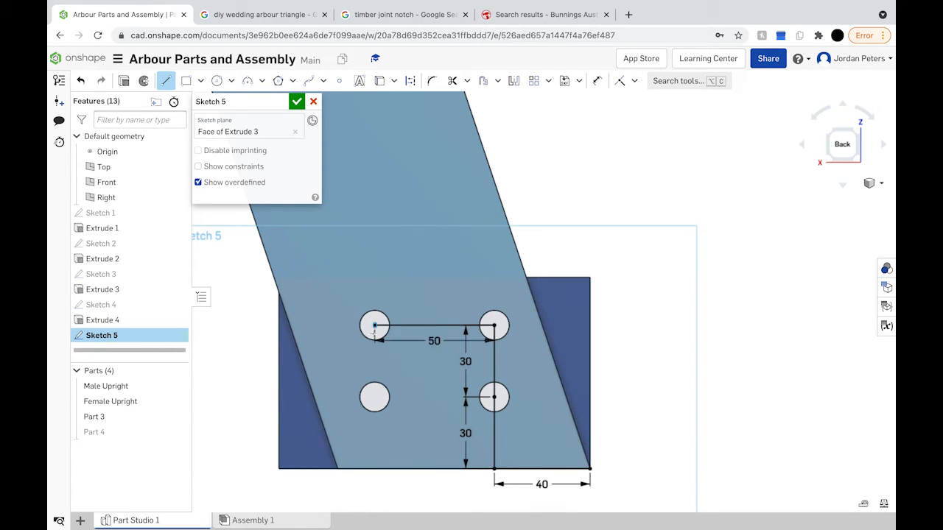
pyautogui.click(375, 398)
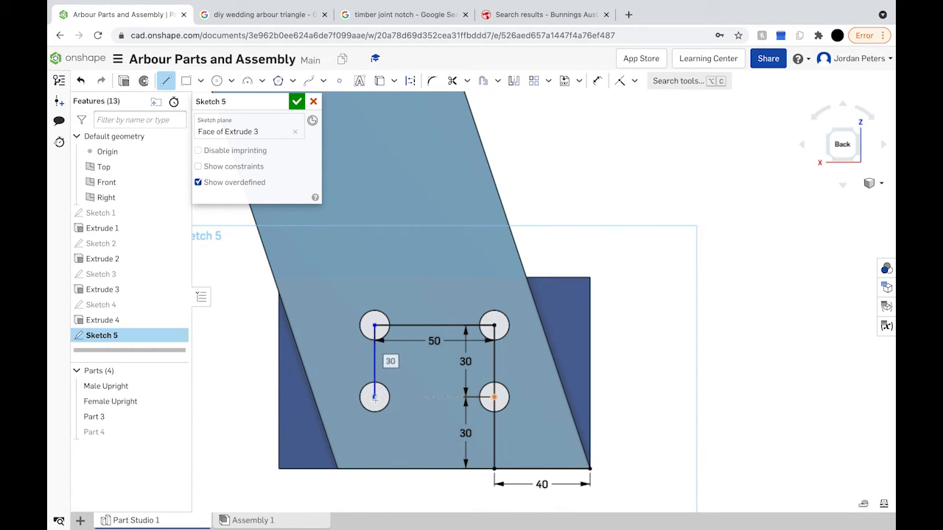
# Draw 12.5 mm diameter circles centred on the upper-left and upper-right line endpoints.
pyautogui.click(219, 82)
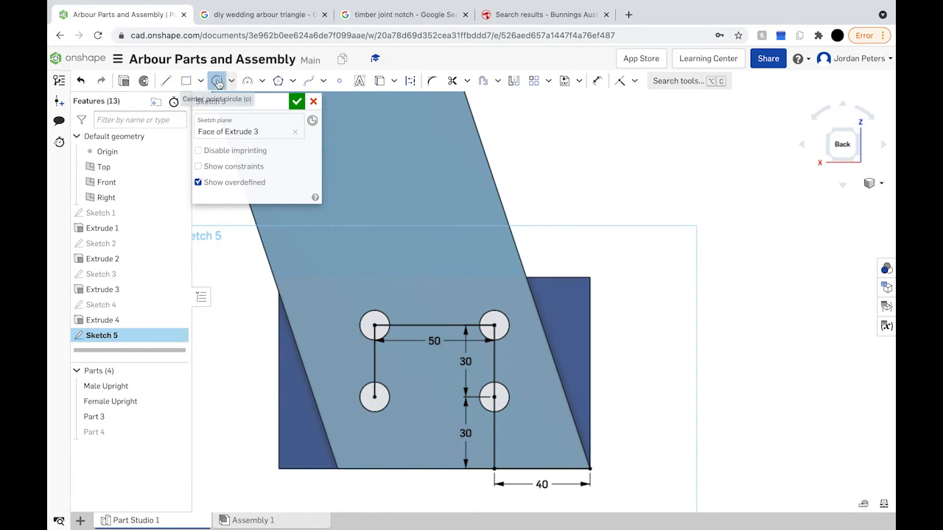
pyautogui.click(375, 325)
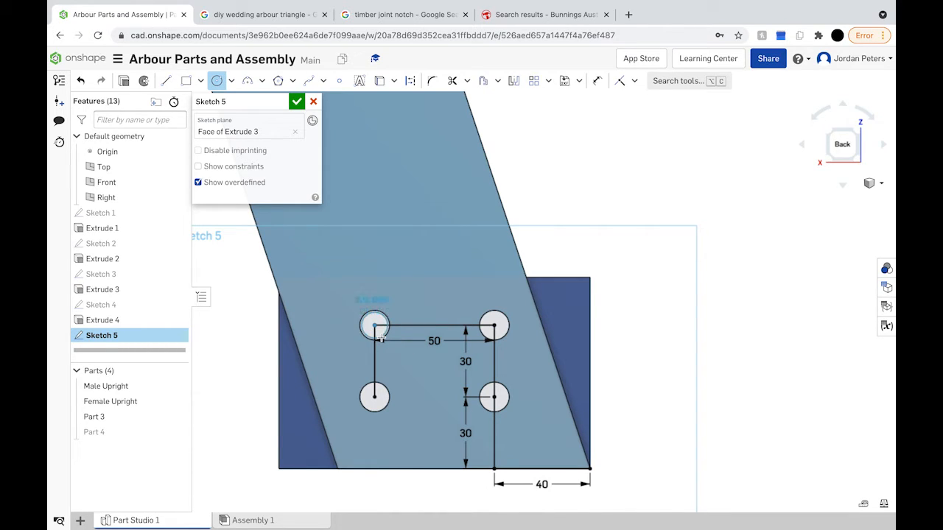
pyautogui.write('12.5')
pyautogui.press('Return')
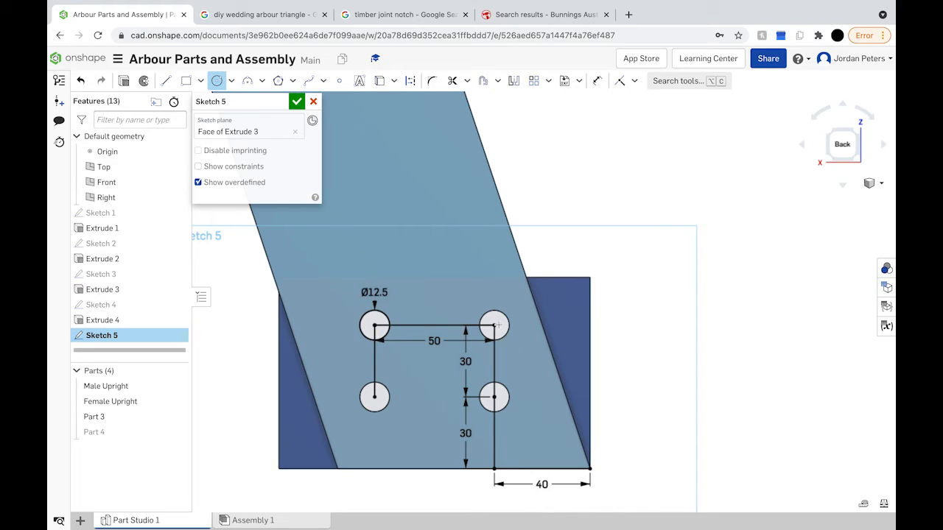
pyautogui.click(493, 325)
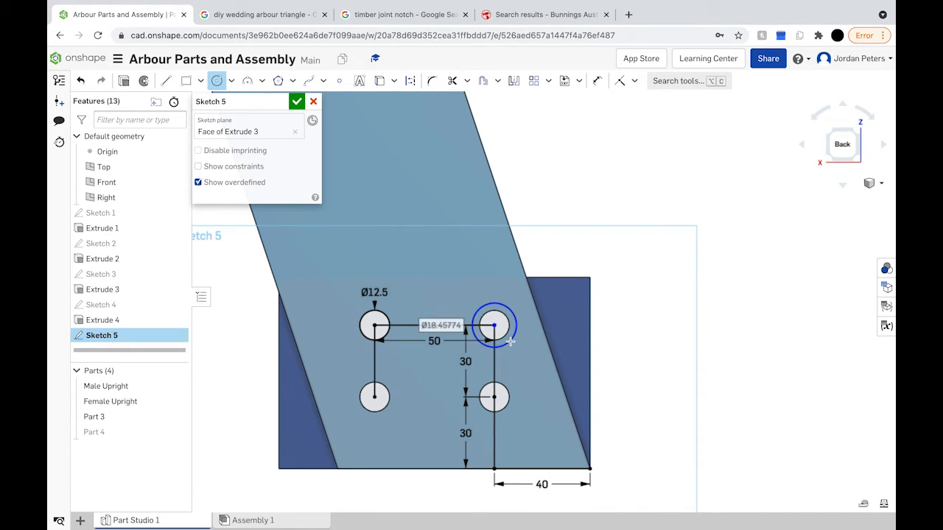
pyautogui.write('12.5')
pyautogui.press('Return')
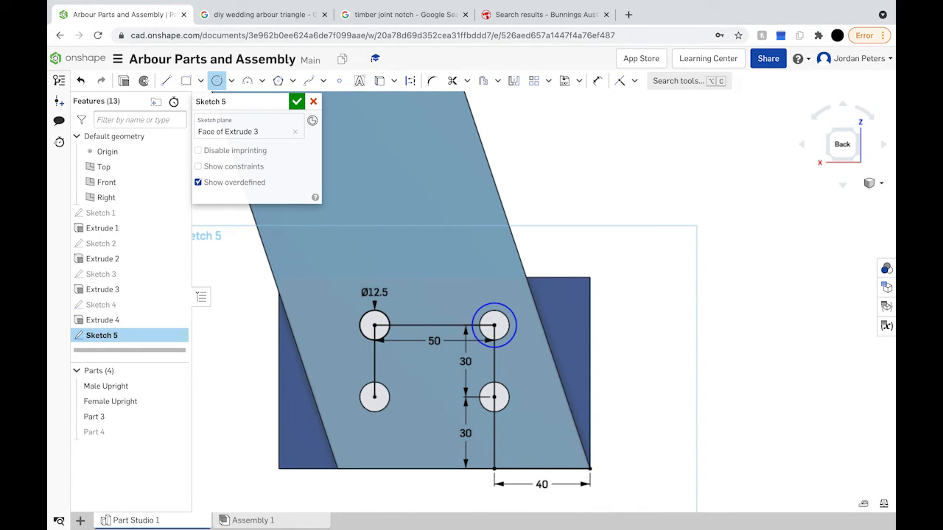
# Draw 12.5 mm diameter circles centred on the lower-right and lower-left hole centres.
pyautogui.click(509, 409)
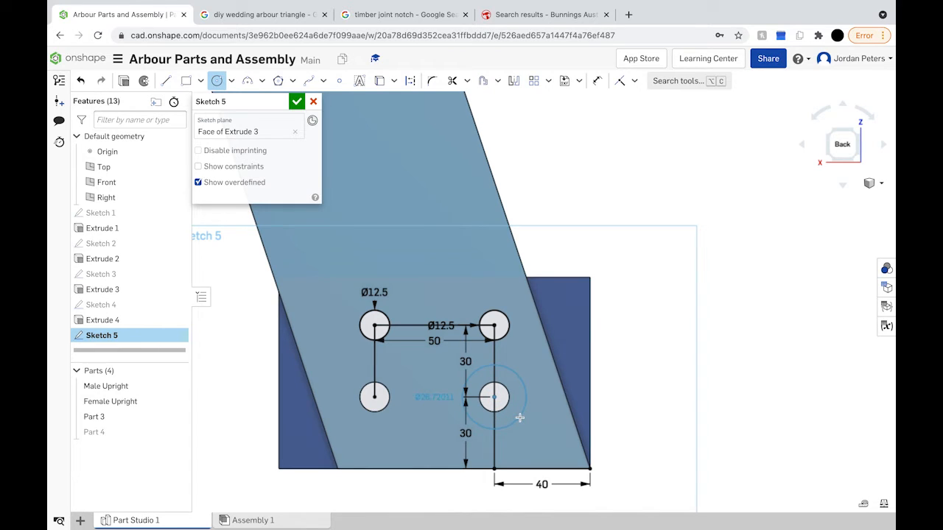
pyautogui.write('12.5')
pyautogui.press('Return')
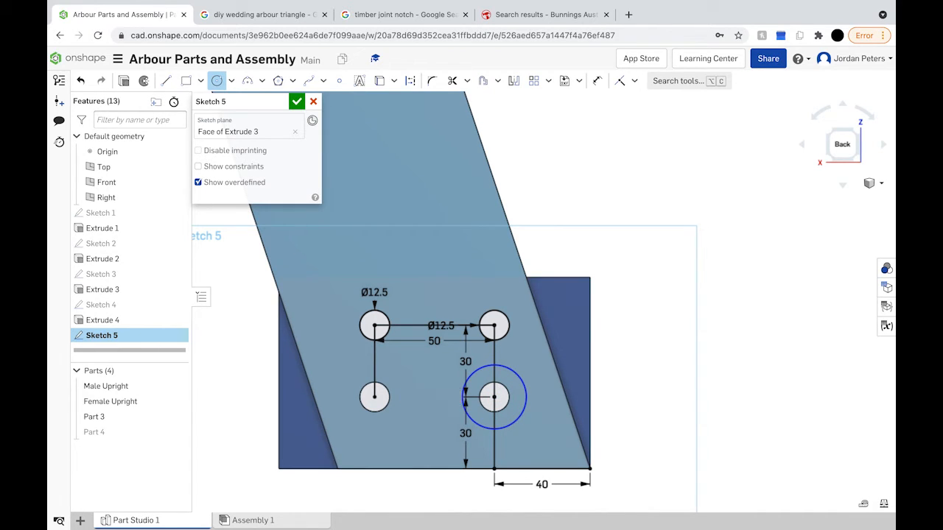
pyautogui.click(374, 397)
pyautogui.write('12')
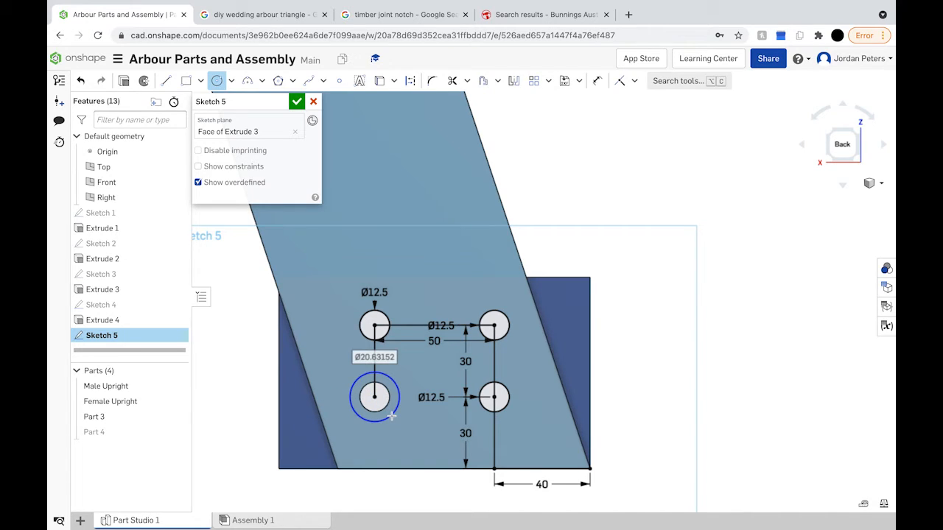
pyautogui.write('.5')
pyautogui.press('Return')
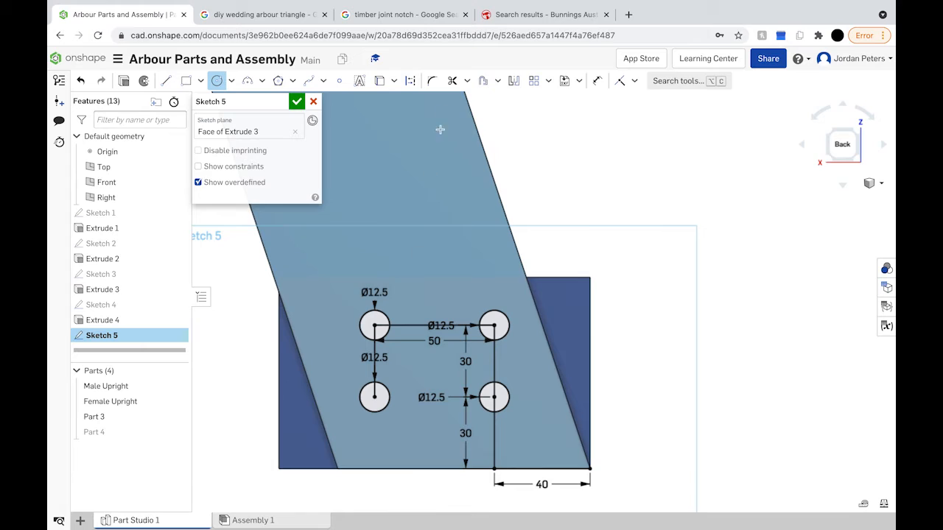
# Trim away all the layout lines so that only the four circles remain, and finish the sketch.
pyautogui.click(452, 80)
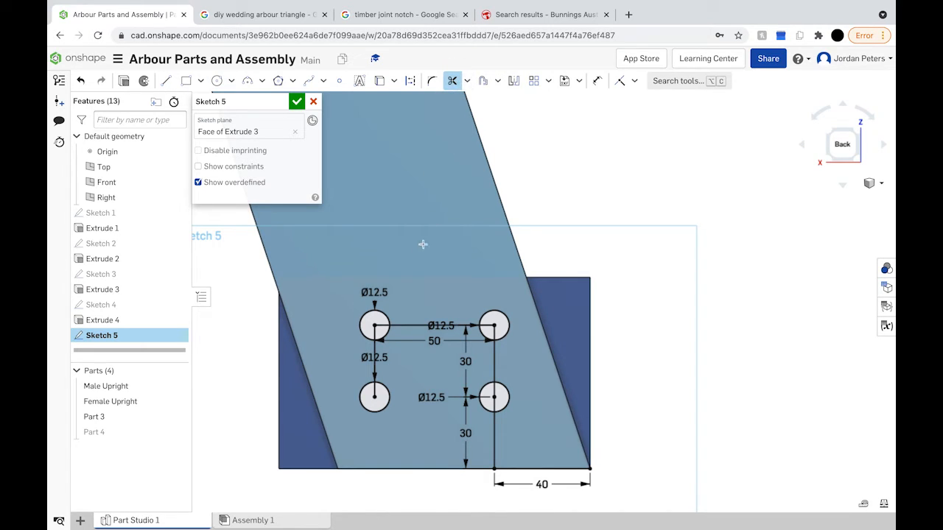
pyautogui.click(374, 371)
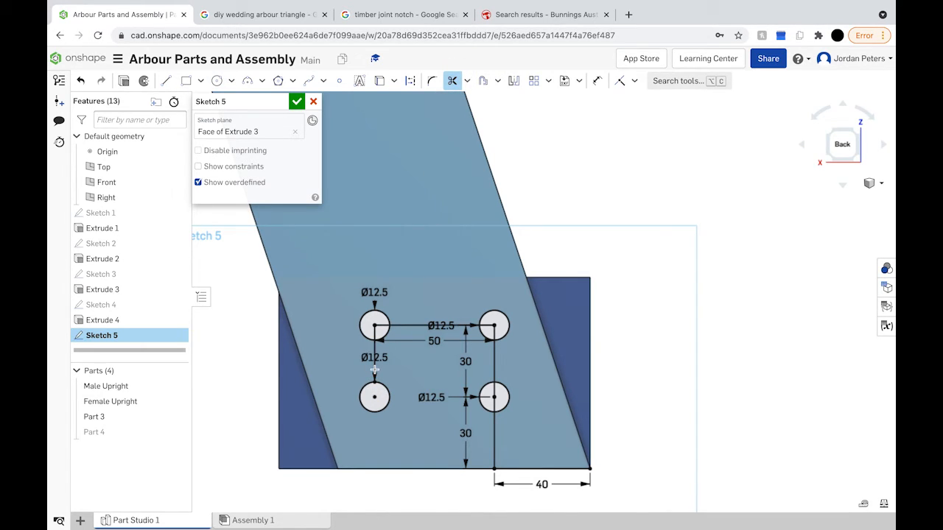
pyautogui.click(379, 326)
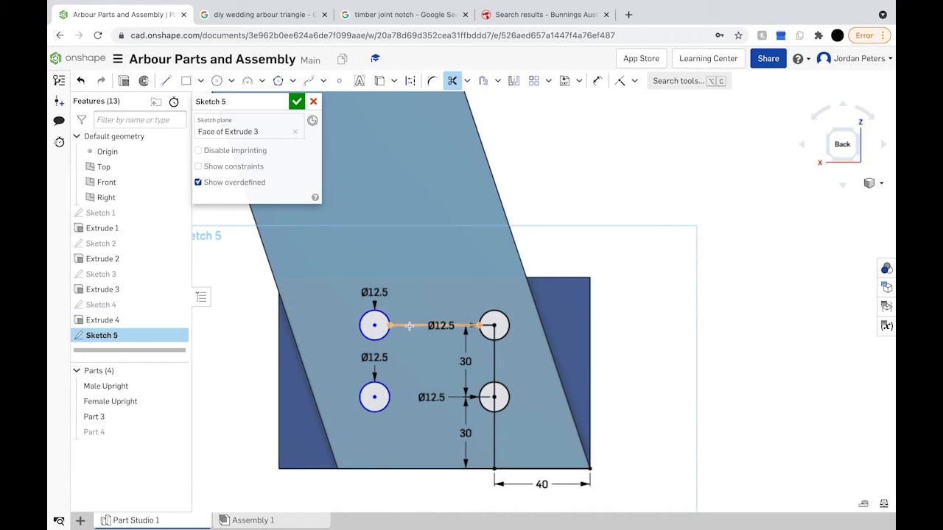
pyautogui.click(494, 330)
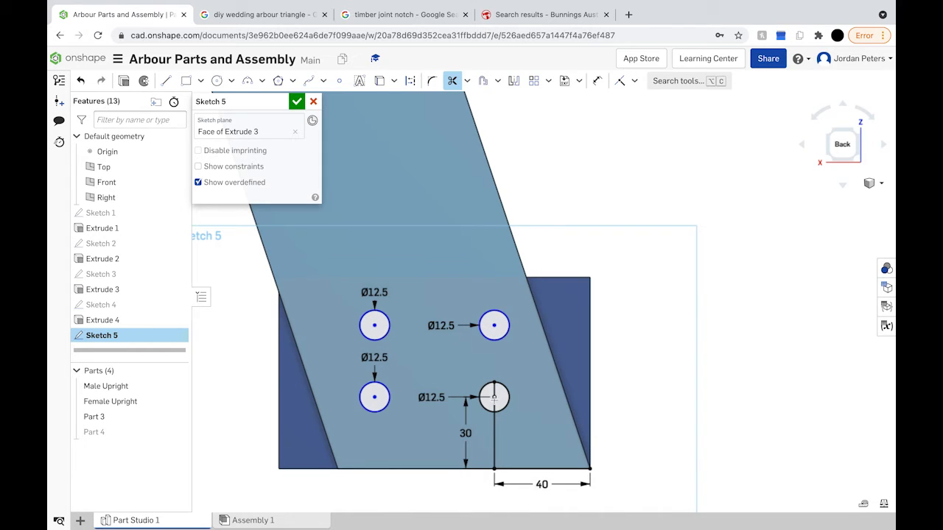
pyautogui.click(494, 425)
pyautogui.click(532, 469)
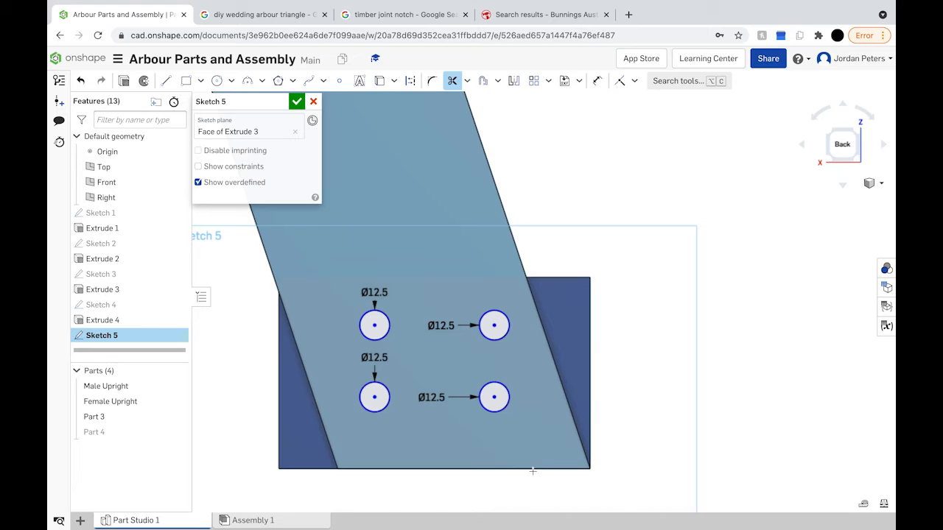
pyautogui.click(296, 101)
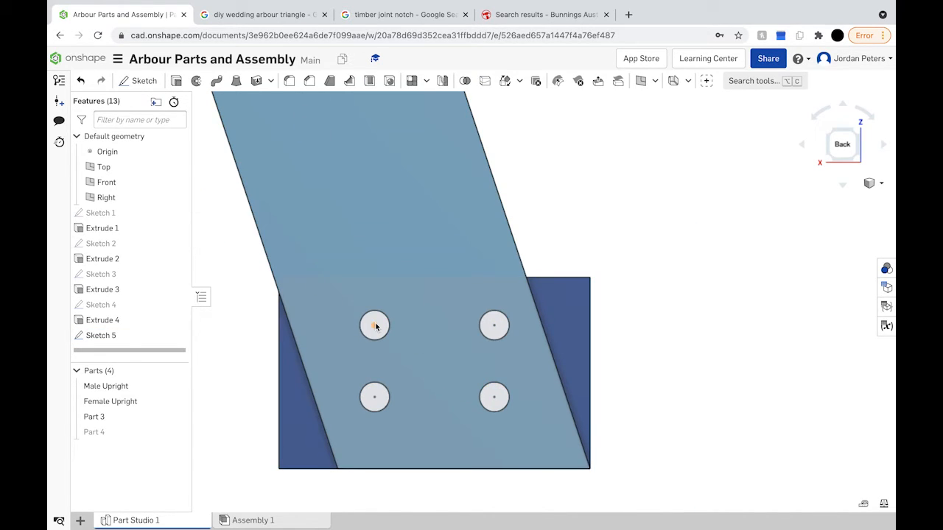
# Select Sketch 5 and show Part 4 again.
pyautogui.click(111, 336)
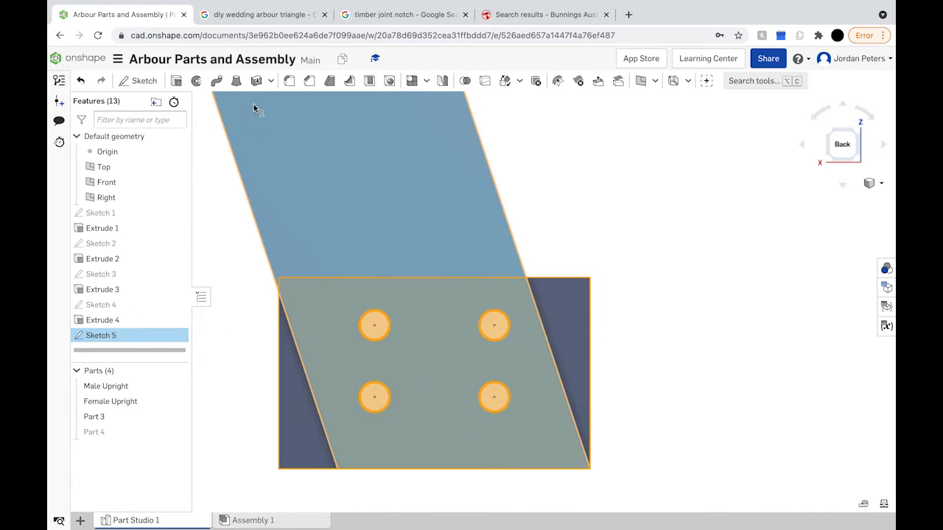
pyautogui.click(176, 433)
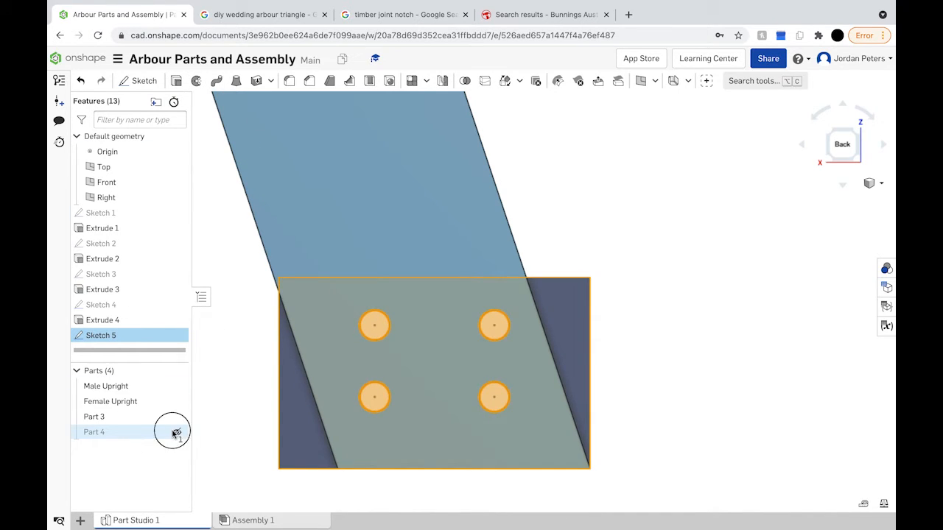
pyautogui.moveTo(347, 246); pyautogui.dragTo(322, 267, button='right')
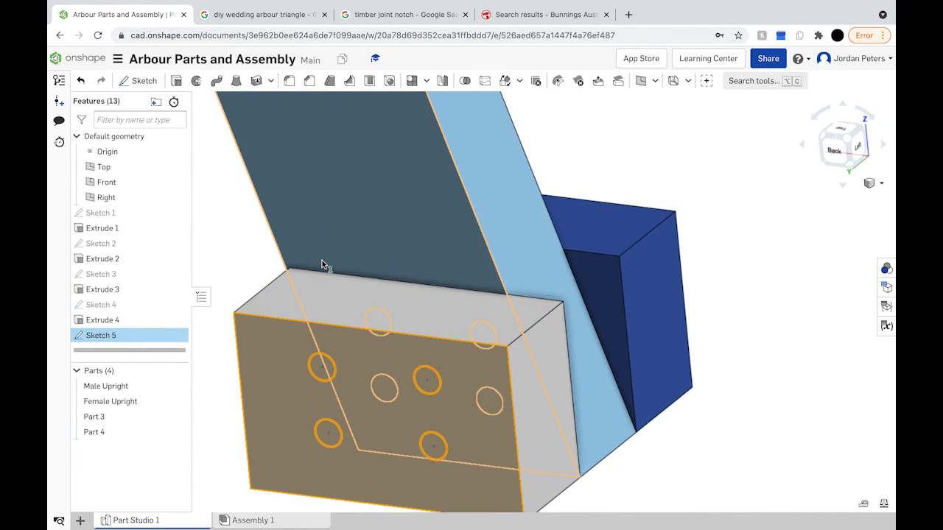
# Try to extrude the four circles of Sketch 5 with the direction flipped and the end type set to Through all.
pyautogui.click(176, 80)
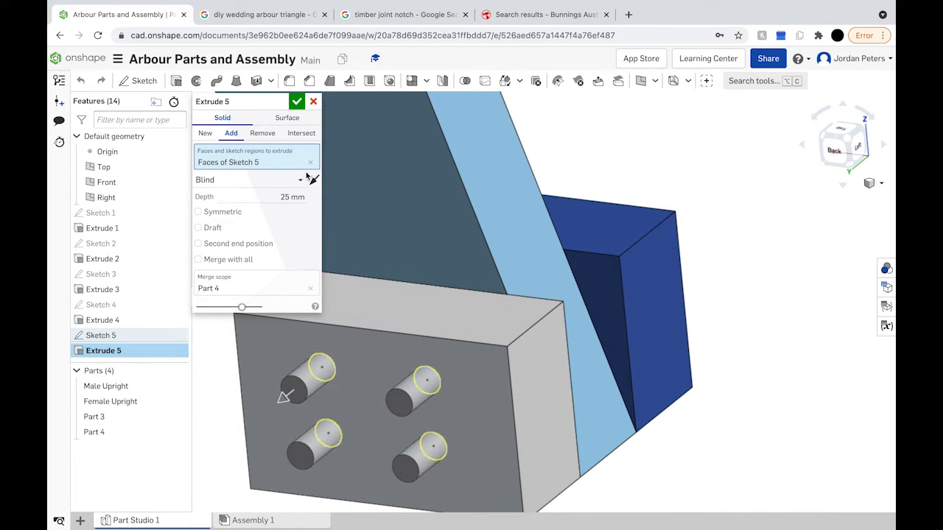
pyautogui.click(313, 182)
pyautogui.moveTo(433, 236); pyautogui.dragTo(369, 268, button='right')
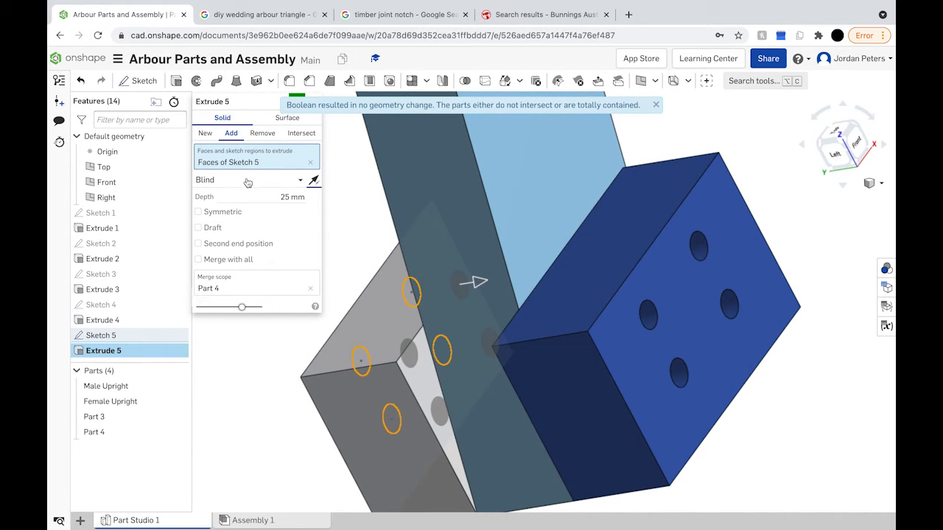
pyautogui.click(278, 180)
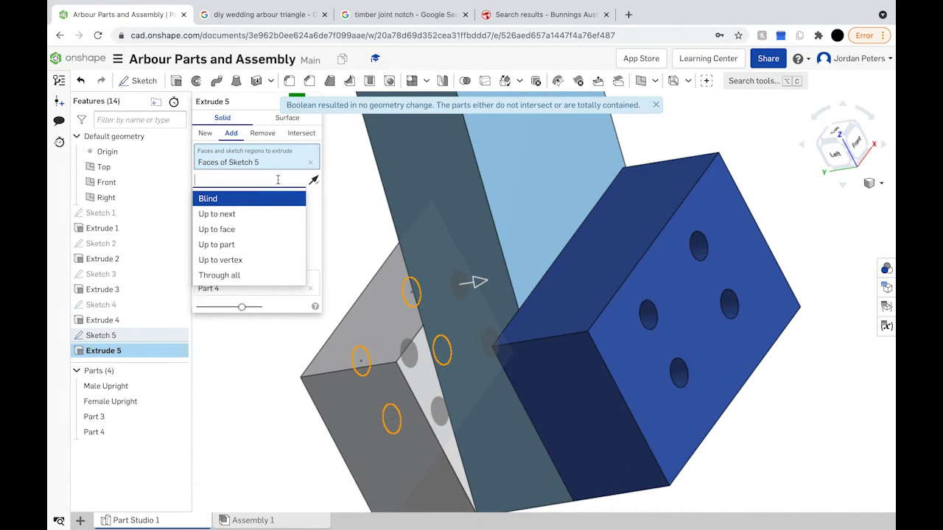
pyautogui.click(221, 274)
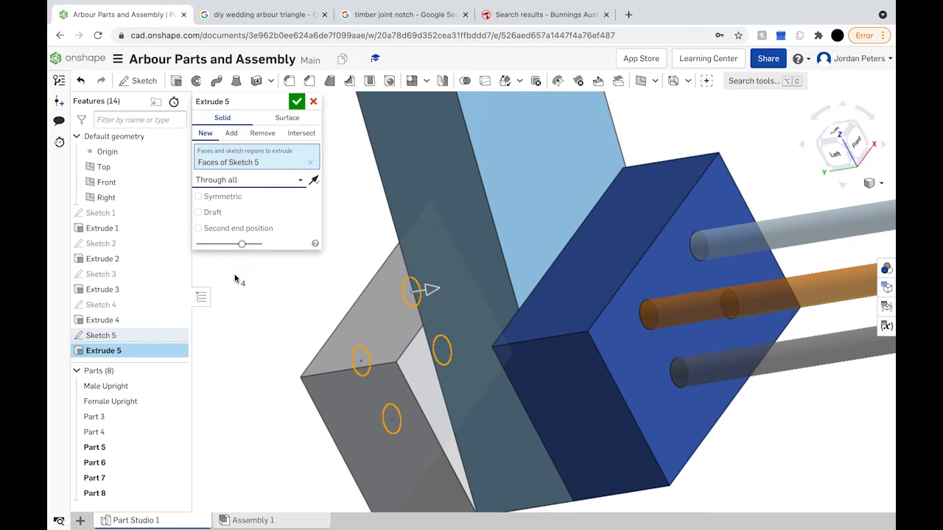
pyautogui.scroll(-10, 297, 302)
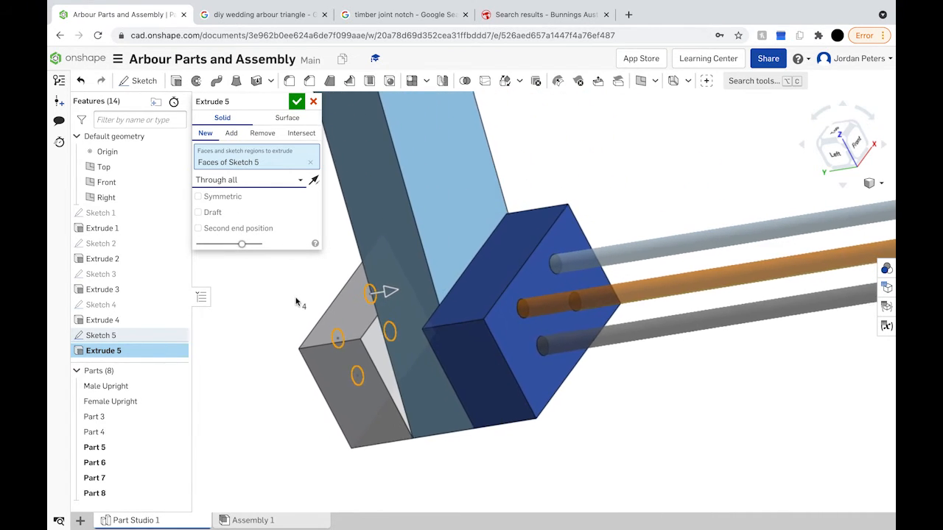
pyautogui.scroll(8, 296, 302)
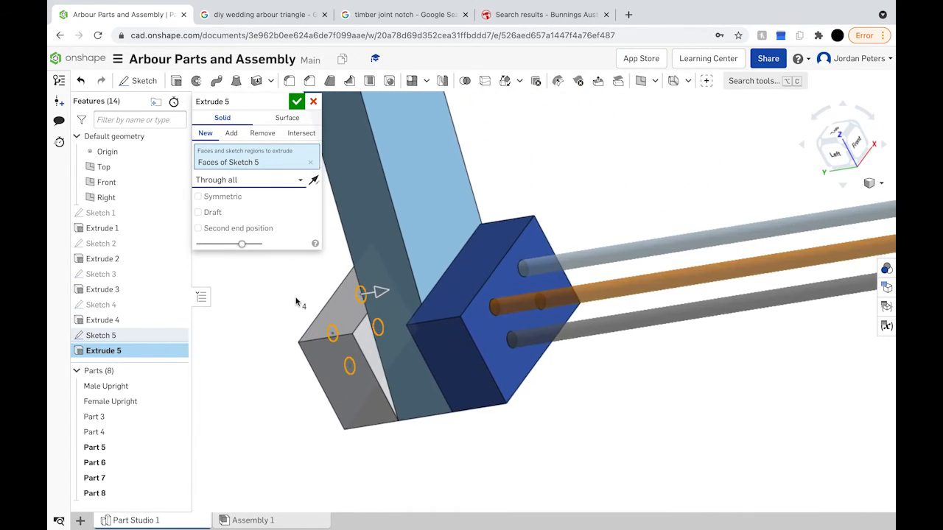
# Try the Through all extrude as a Remove operation without a merge scope, accept it, and undo it.
pyautogui.click(262, 133)
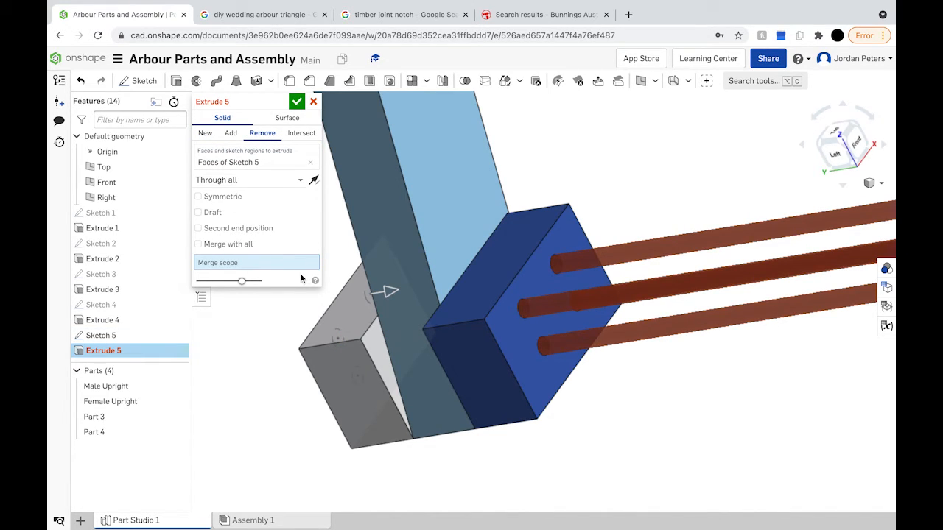
pyautogui.scroll(-2, 354, 304)
pyautogui.moveTo(356, 311); pyautogui.dragTo(369, 282, button='right')
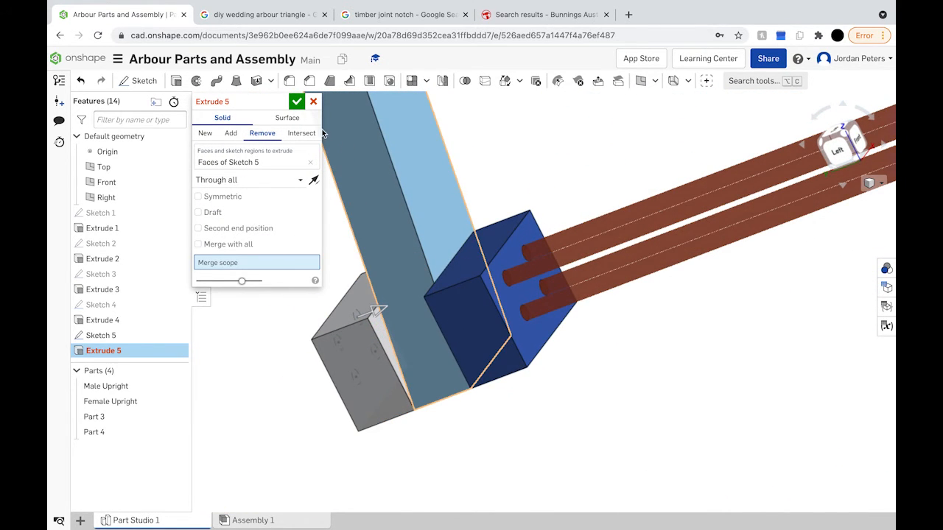
pyautogui.click(298, 103)
pyautogui.moveTo(494, 278); pyautogui.dragTo(474, 270, button='right')
pyautogui.hotkey('ctrl', 'z')
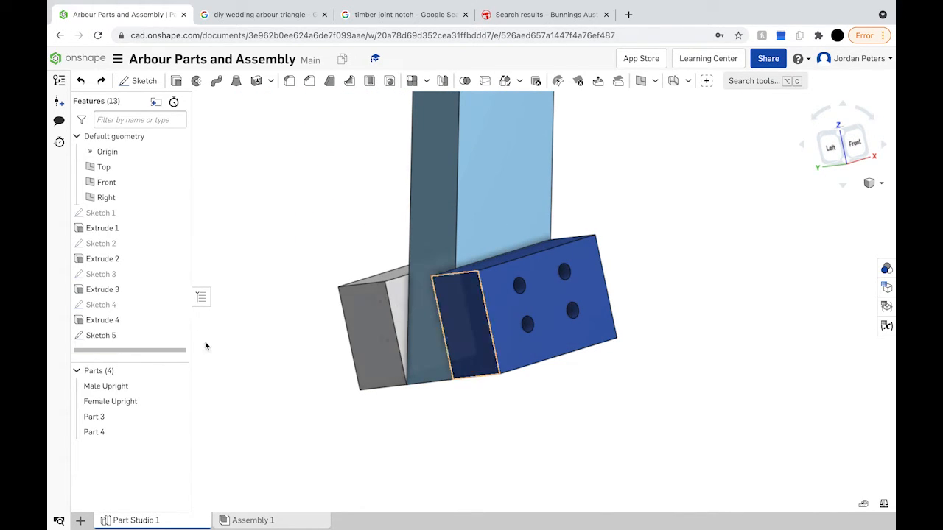
# Reopen Sketch 5 to check its four circles on the rear block's outer face, and close it without edits.
pyautogui.click(109, 337)
pyautogui.moveTo(257, 322)
pyautogui.mouseDown(button='right')
pyautogui.moveTo(372, 327)
pyautogui.moveTo(394, 311)
pyautogui.mouseUp(button='right')
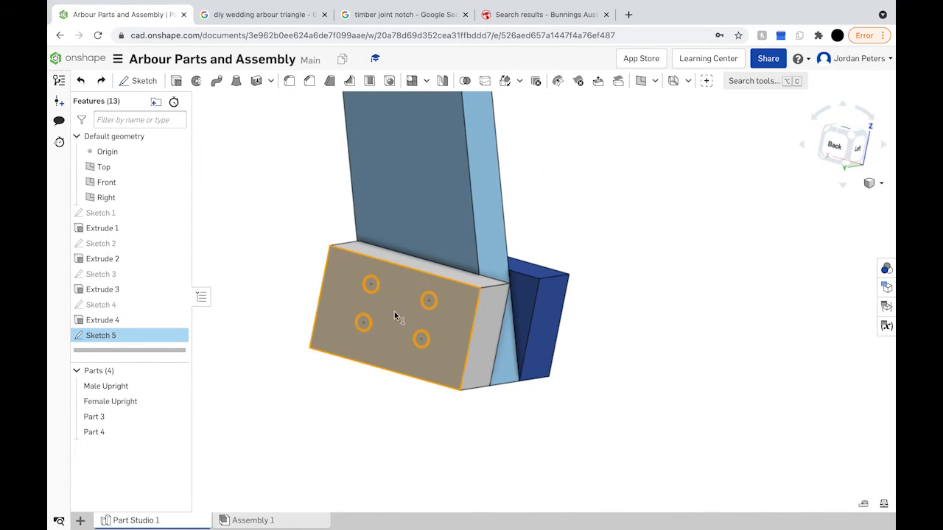
pyautogui.doubleClick(163, 336)
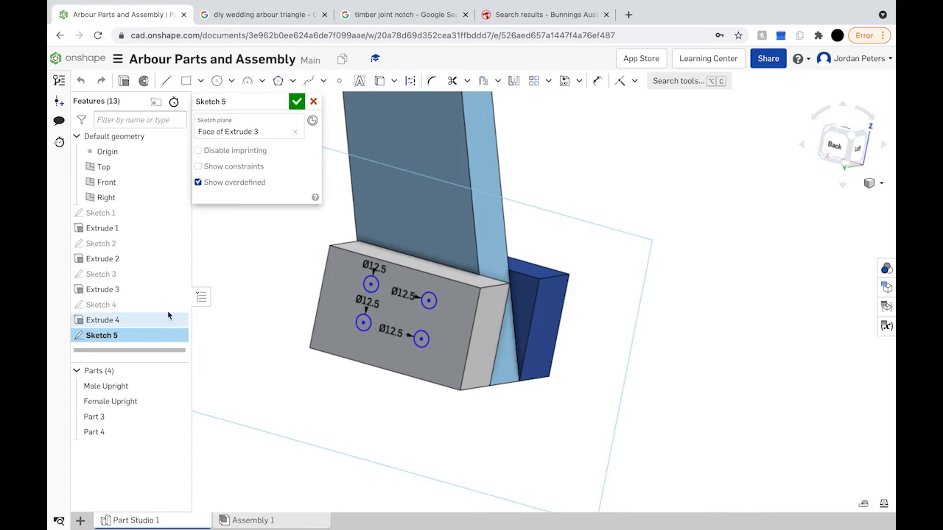
pyautogui.click(297, 101)
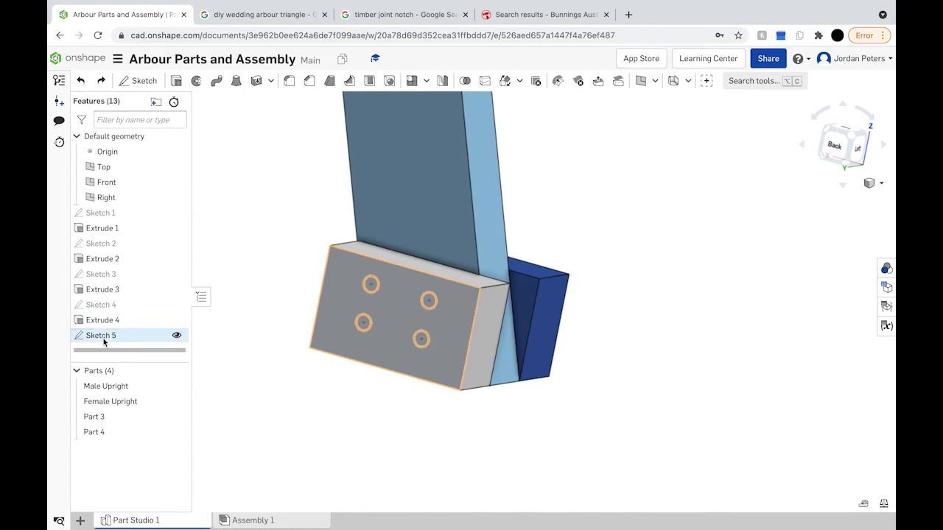
# Try a Remove extrude of Sketch 5's four circles with end type Up to face, ending at the rear block's inner face.
pyautogui.click(176, 81)
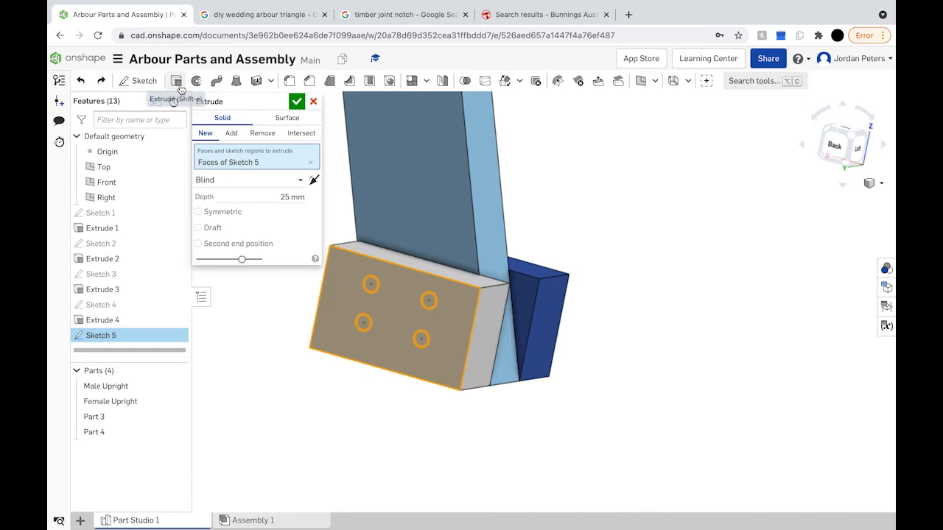
pyautogui.click(291, 180)
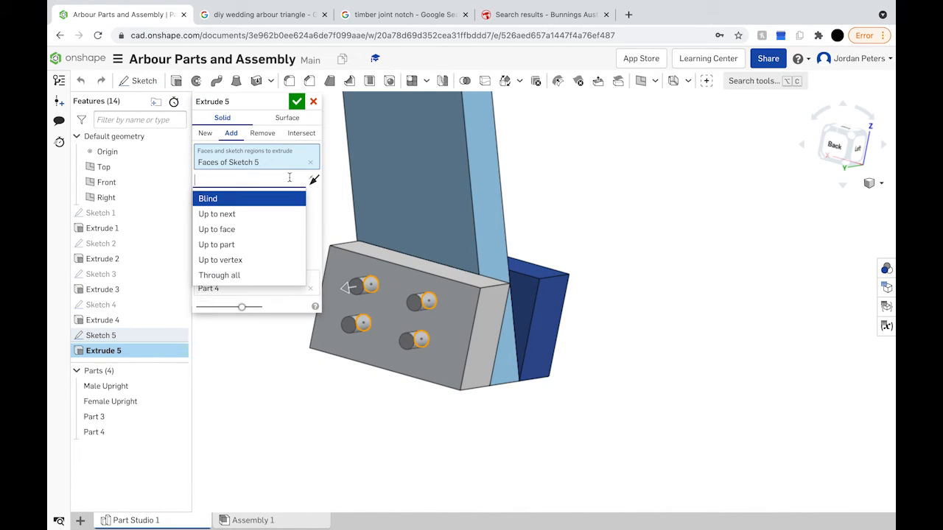
pyautogui.click(250, 230)
pyautogui.moveTo(435, 295); pyautogui.dragTo(387, 294, button='right')
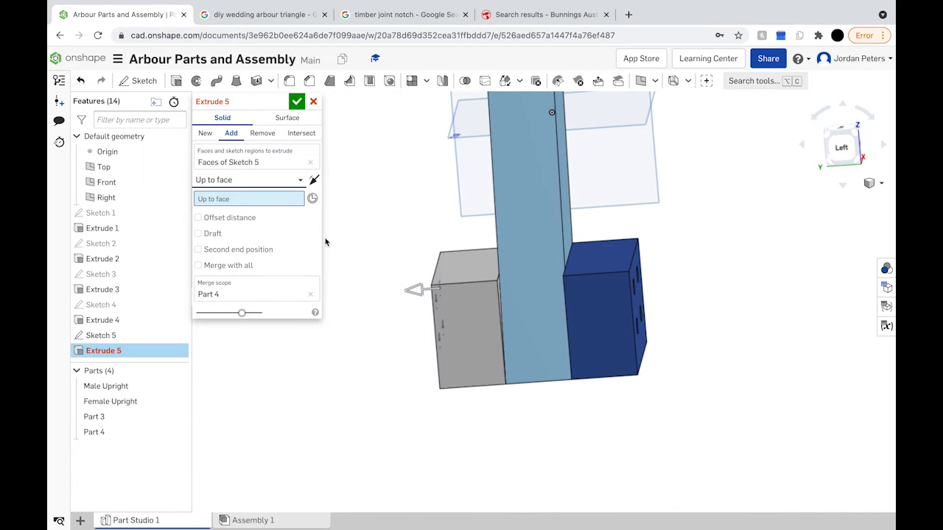
pyautogui.click(263, 133)
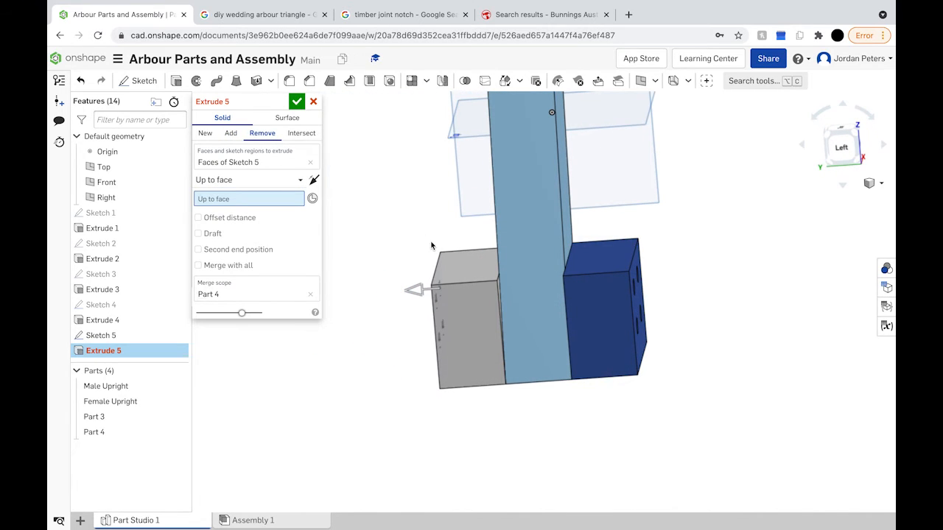
pyautogui.moveTo(501, 298)
pyautogui.mouseDown(button='right')
pyautogui.moveTo(475, 294)
pyautogui.moveTo(513, 300)
pyautogui.mouseUp(button='right')
pyautogui.click(489, 293)
pyautogui.moveTo(566, 302); pyautogui.dragTo(587, 299, button='right')
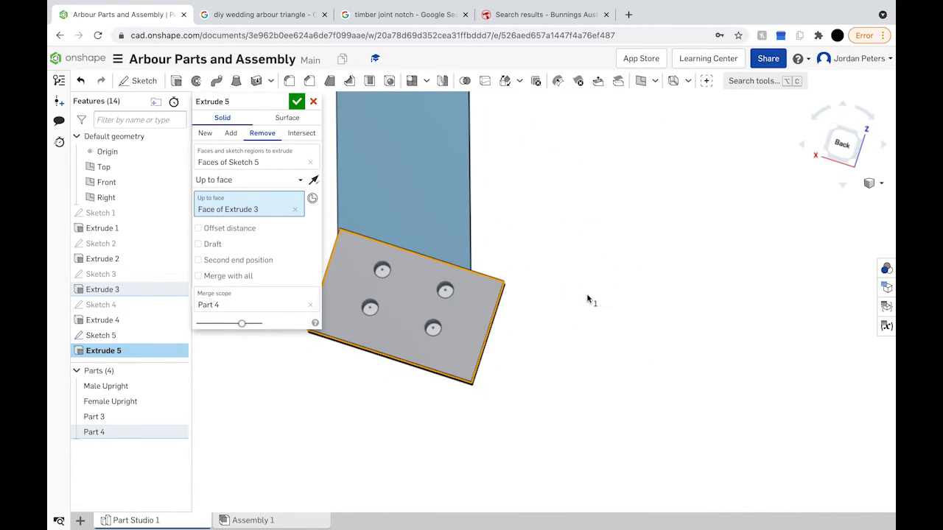
pyautogui.moveTo(467, 308); pyautogui.dragTo(467, 310, button='right')
pyautogui.click(838, 145)
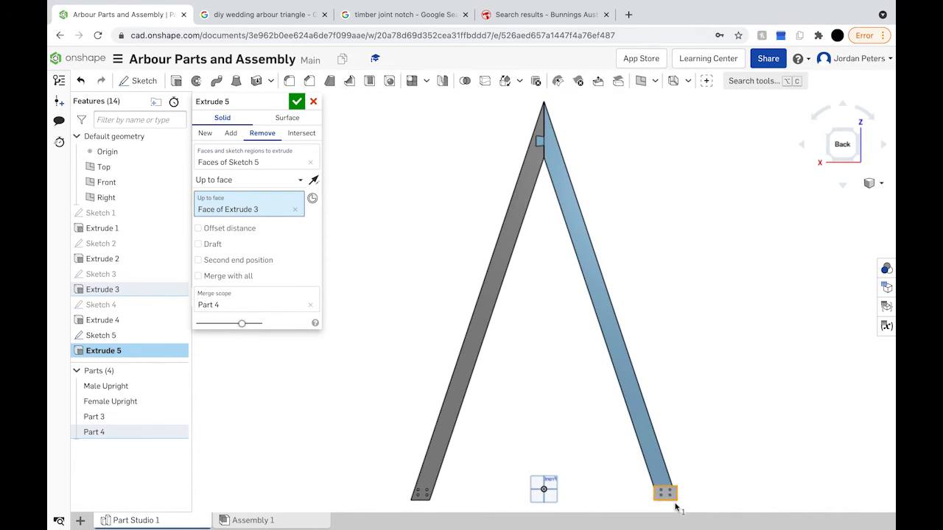
pyautogui.scroll(10, 675, 507)
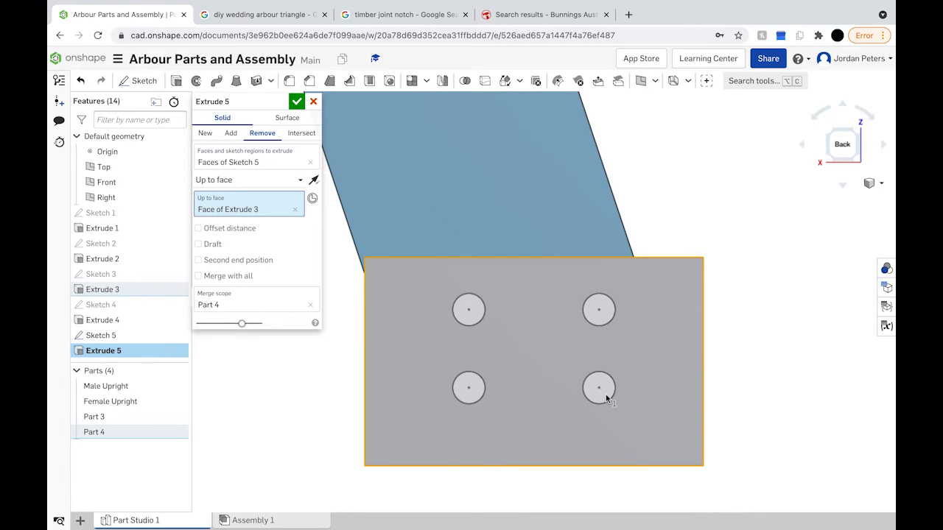
pyautogui.moveTo(605, 394)
pyautogui.mouseDown(button='right')
pyautogui.moveTo(602, 384)
pyautogui.moveTo(533, 404)
pyautogui.moveTo(463, 391)
pyautogui.moveTo(465, 409)
pyautogui.moveTo(579, 400)
pyautogui.moveTo(599, 415)
pyautogui.moveTo(624, 414)
pyautogui.moveTo(605, 417)
pyautogui.mouseUp(button='right')
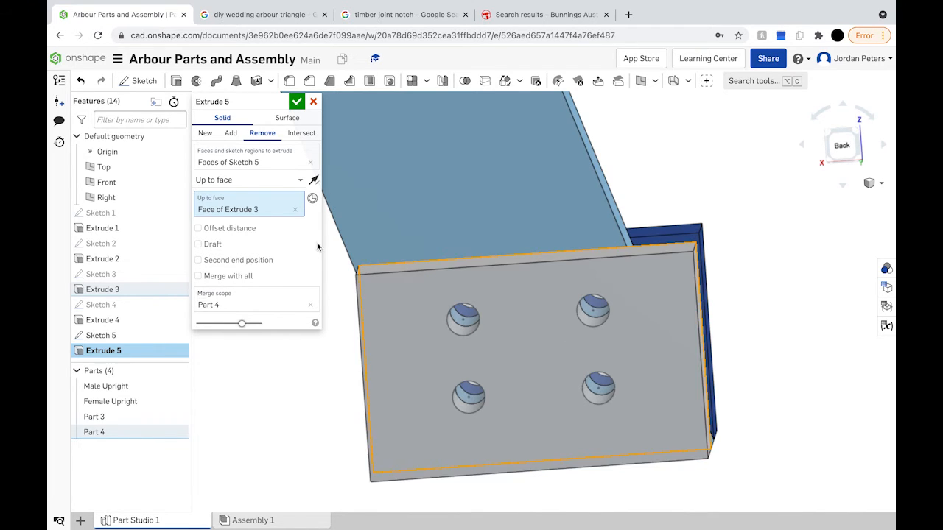
pyautogui.moveTo(560, 344); pyautogui.dragTo(518, 353, button='right')
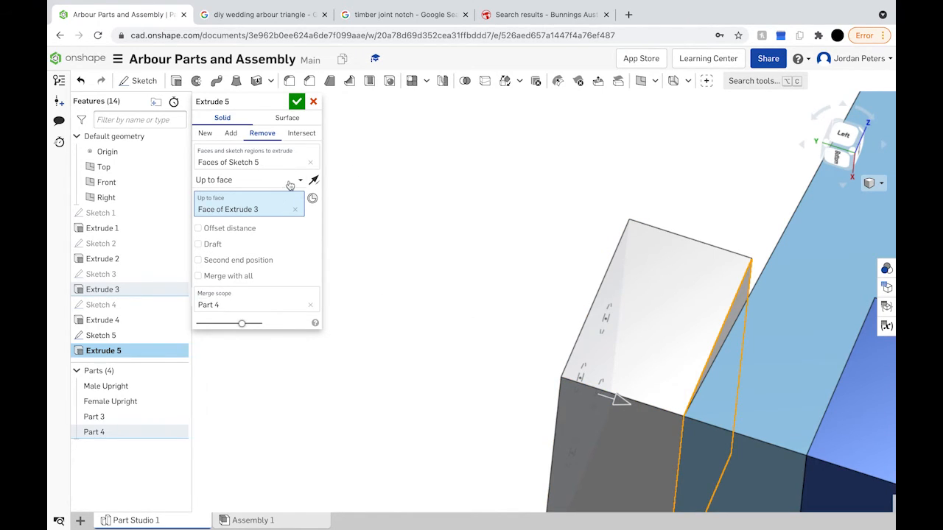
# Try the Remove extrude as a Blind cut with a depth of 50 mm and inspect the preview from several sides.
pyautogui.click(289, 181)
pyautogui.click(249, 203)
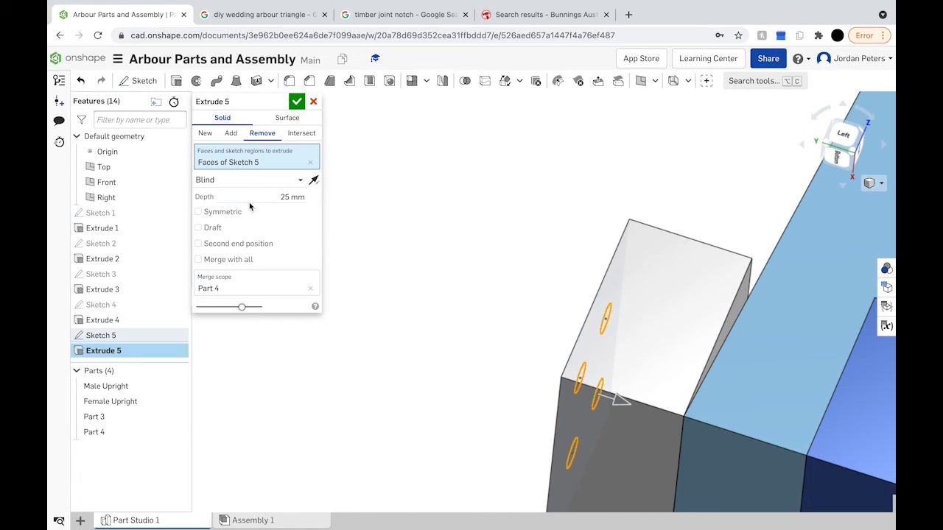
pyautogui.click(284, 197)
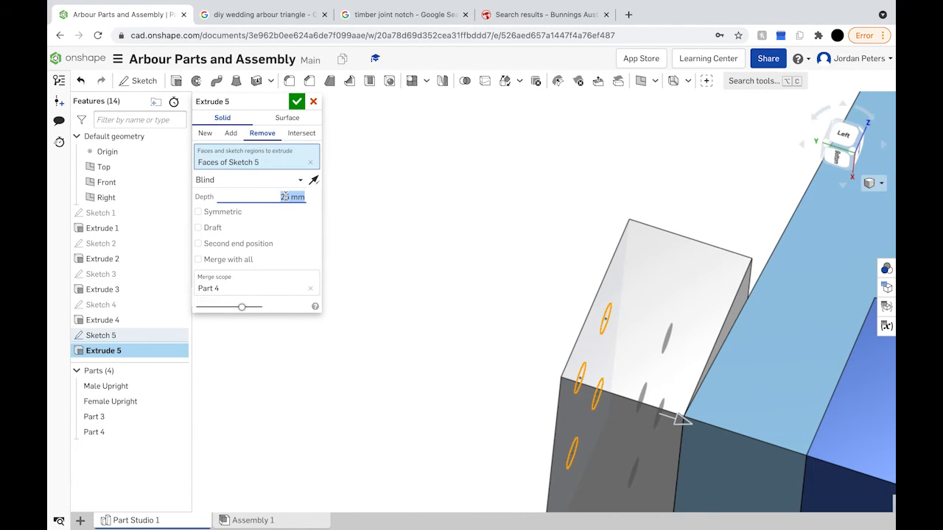
pyautogui.write('50')
pyautogui.press('Return')
pyautogui.moveTo(524, 418); pyautogui.dragTo(469, 438, button='right')
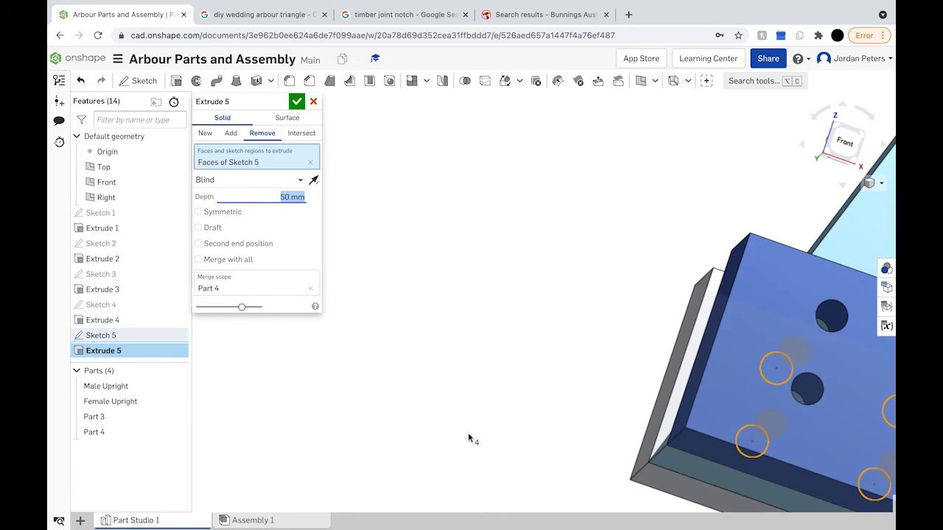
pyautogui.moveTo(727, 426)
pyautogui.mouseDown(button='right')
pyautogui.moveTo(711, 428)
pyautogui.moveTo(723, 425)
pyautogui.mouseUp(button='right')
pyautogui.moveTo(826, 282); pyautogui.dragTo(821, 284, button='right')
pyautogui.moveTo(535, 270); pyautogui.dragTo(554, 285, button='right')
# Try the cut as Up to face again with a rear block face added to the extrude regions, accept it, and undo it.
pyautogui.click(300, 182)
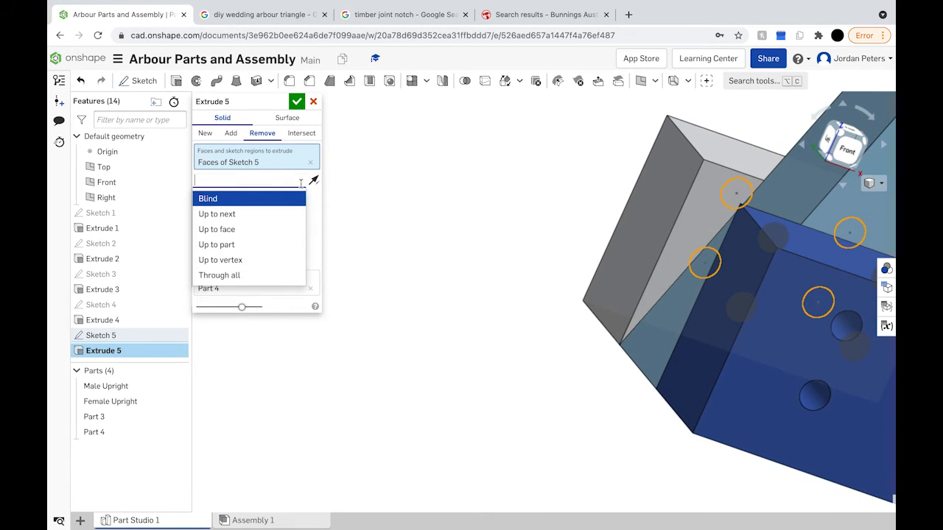
pyautogui.click(273, 227)
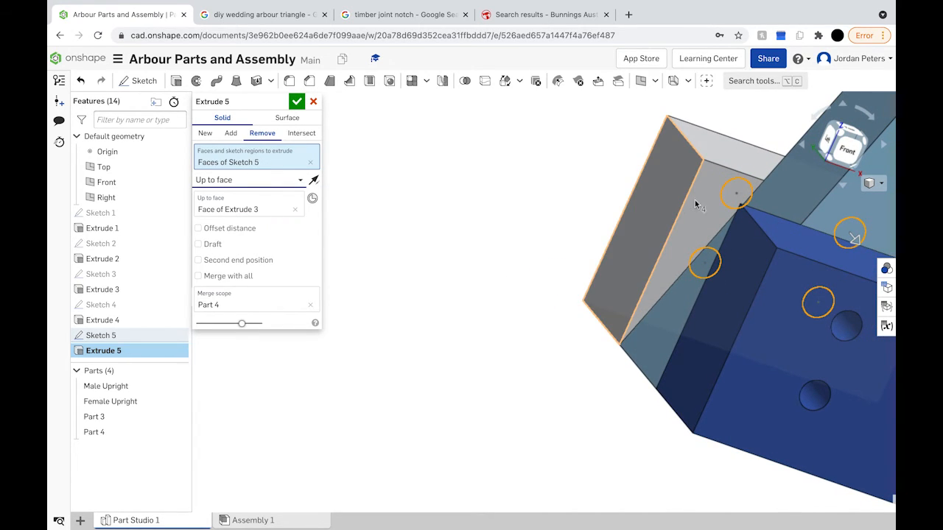
pyautogui.click(747, 260)
pyautogui.moveTo(747, 261)
pyautogui.mouseDown(button='right')
pyautogui.moveTo(722, 248)
pyautogui.moveTo(726, 238)
pyautogui.moveTo(734, 245)
pyautogui.mouseUp(button='right')
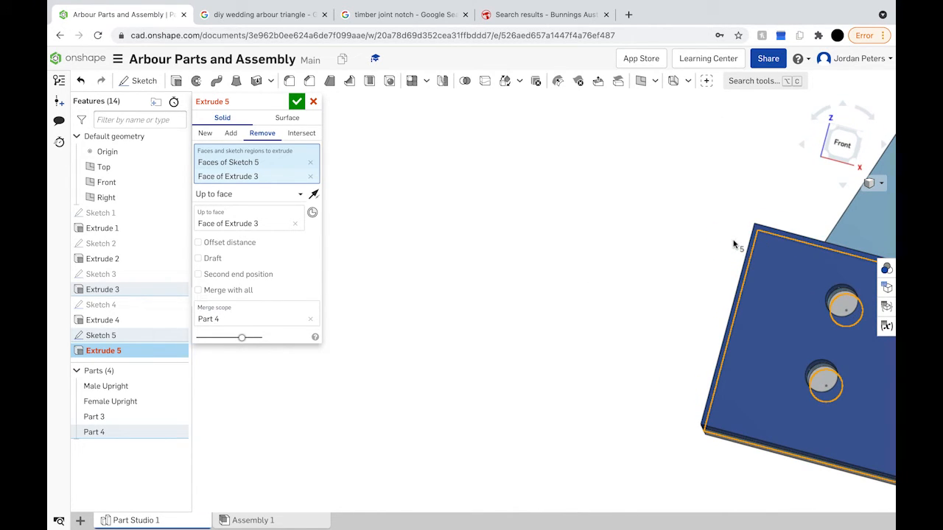
pyautogui.click(297, 102)
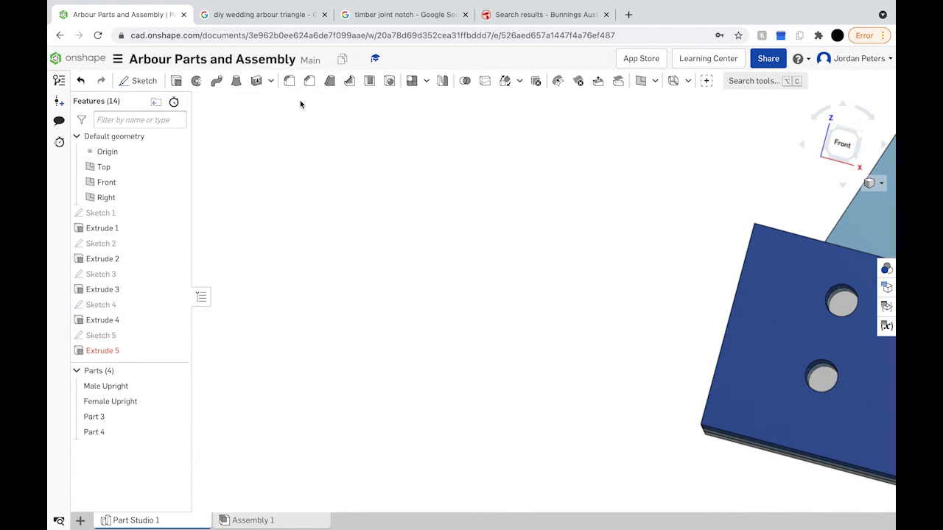
pyautogui.moveTo(751, 385); pyautogui.dragTo(876, 452, button='right')
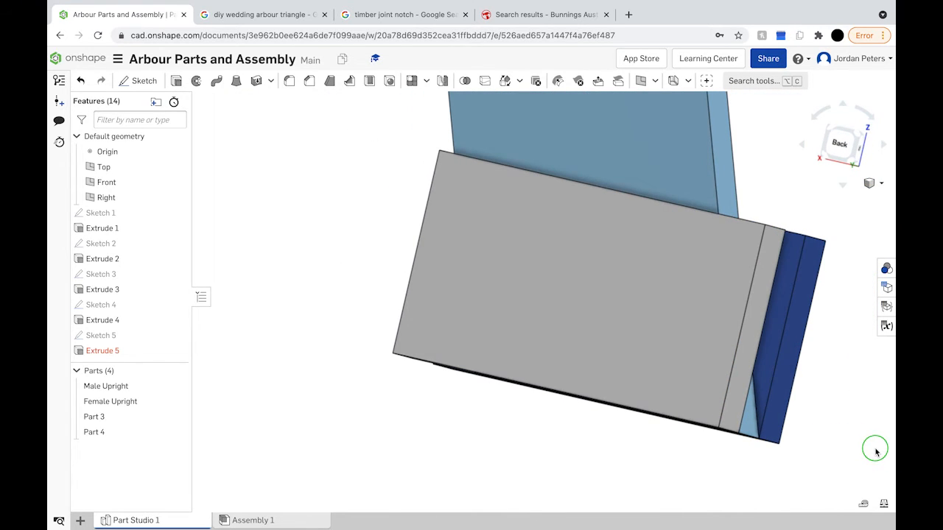
pyautogui.press('super+z')
# Cut Sketch 5's four circles through the rear block with a Remove extrude up to the block's inner face.
pyautogui.doubleClick(135, 336)
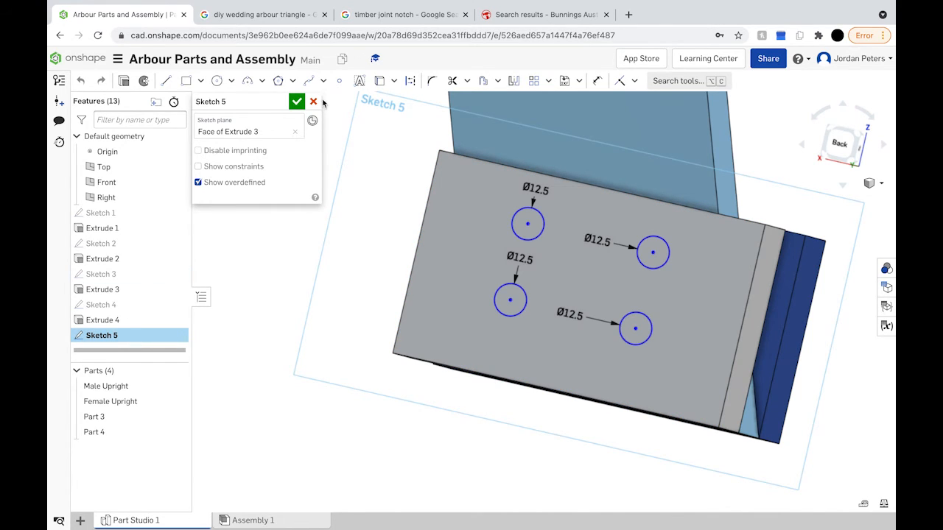
pyautogui.click(314, 102)
pyautogui.click(148, 335)
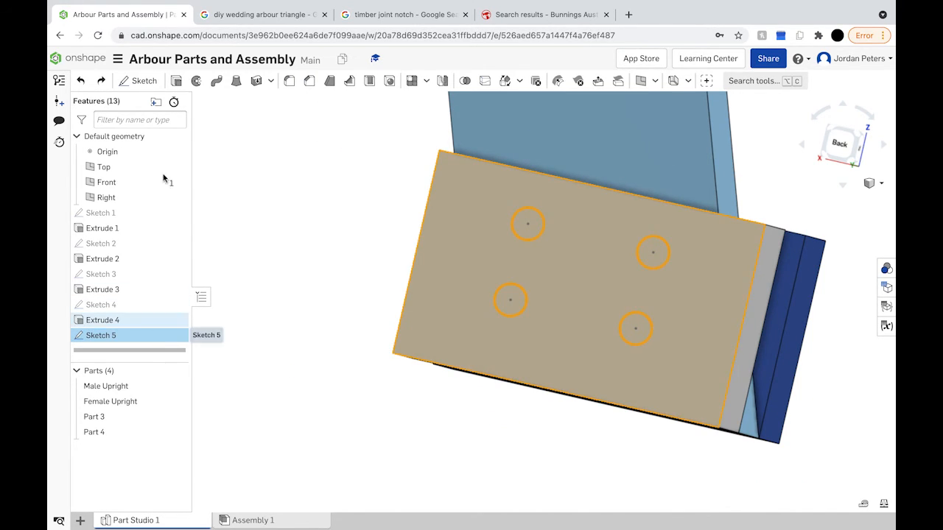
pyautogui.click(176, 81)
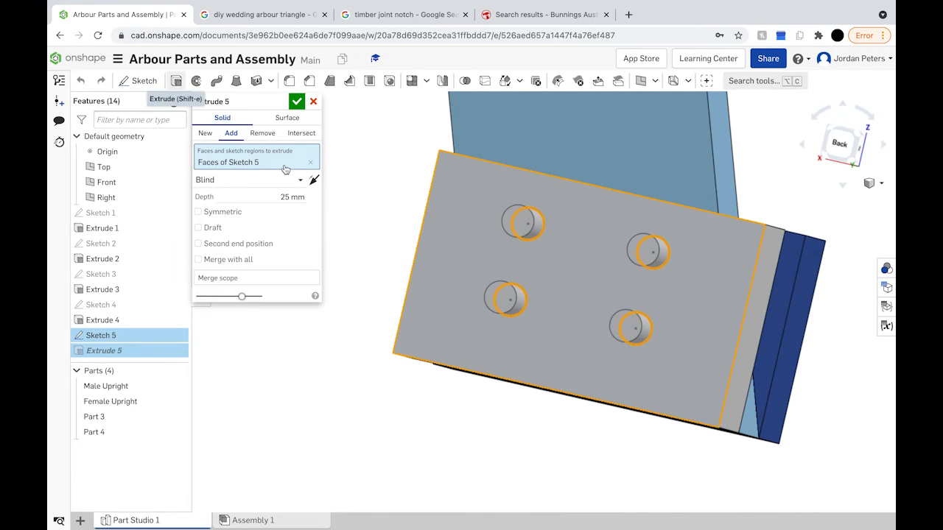
pyautogui.click(271, 135)
pyautogui.click(294, 182)
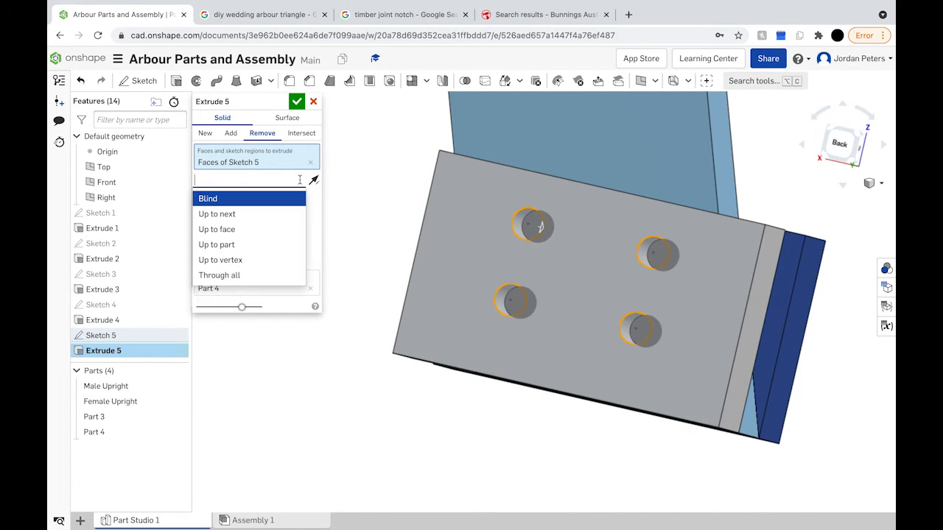
pyautogui.click(269, 232)
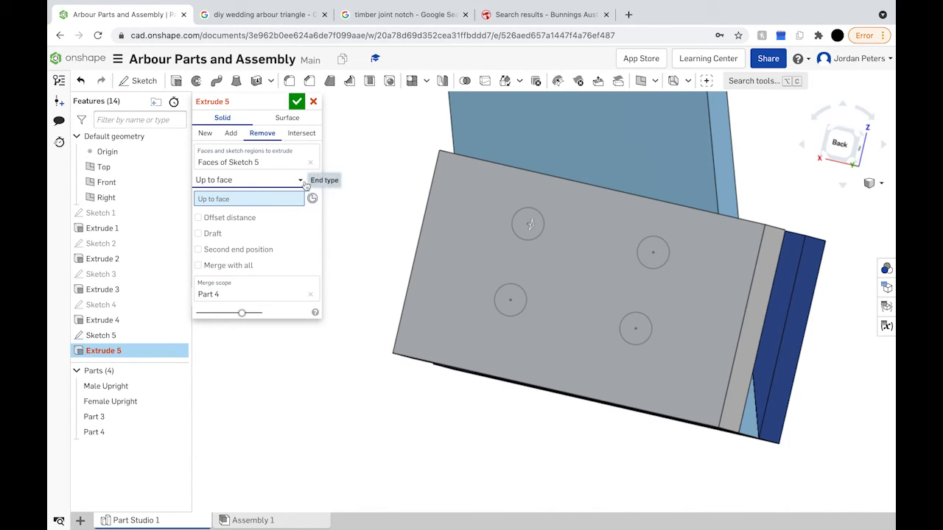
pyautogui.moveTo(454, 274); pyautogui.dragTo(369, 278, button='right')
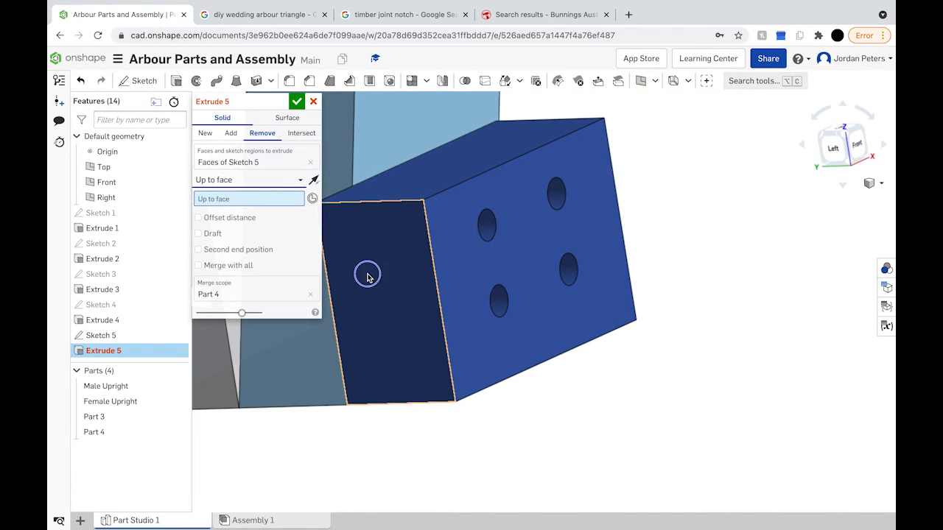
pyautogui.moveTo(368, 276); pyautogui.dragTo(482, 298, button='middle')
pyautogui.click(343, 263)
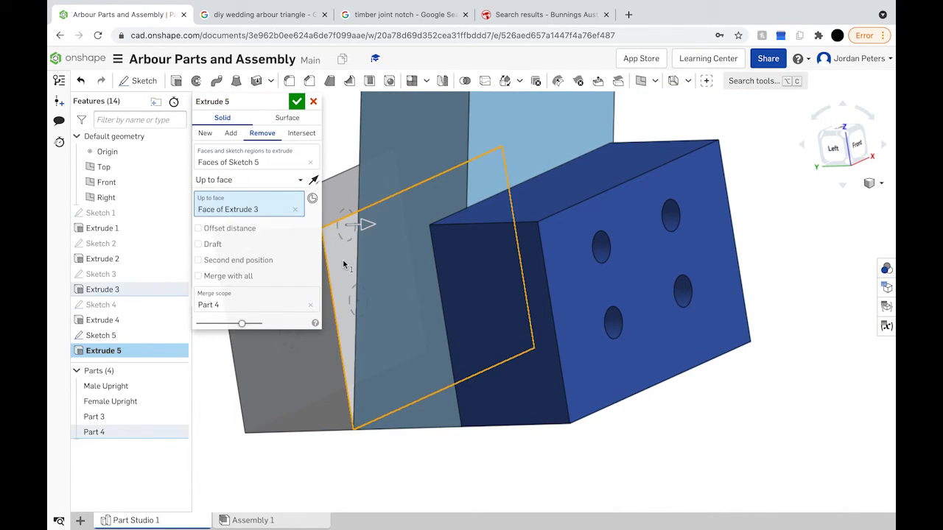
pyautogui.moveTo(343, 264); pyautogui.dragTo(458, 316, button='right')
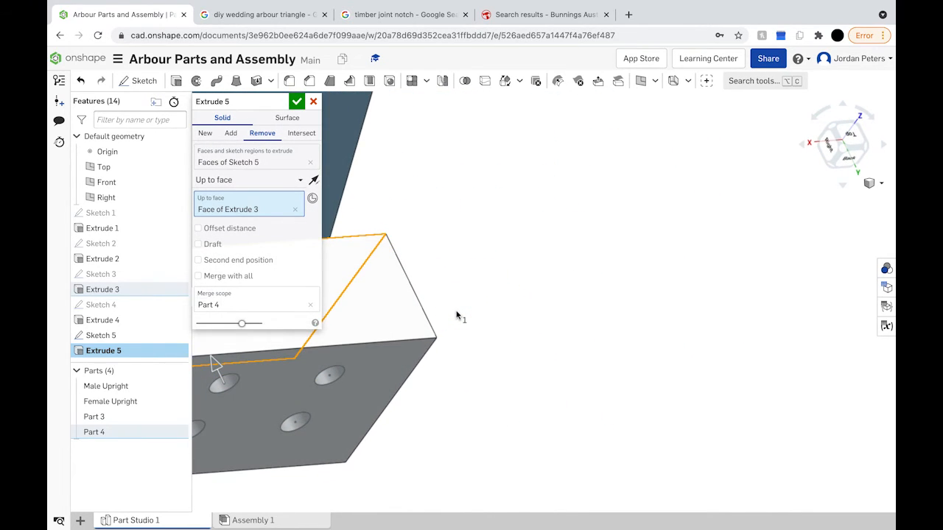
pyautogui.click(296, 101)
# Examine the four holes through the rear block from behind and the two foot blocks from the left side.
pyautogui.click(389, 313)
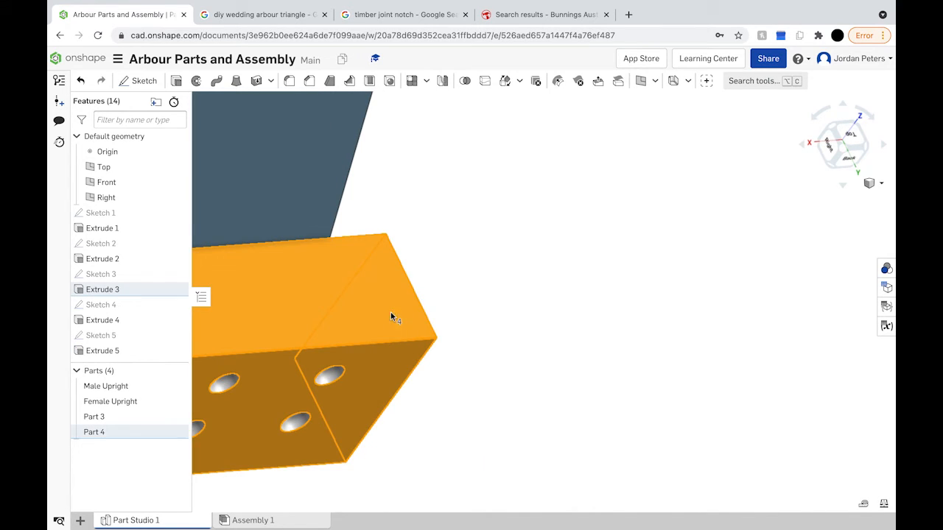
pyautogui.click(851, 154)
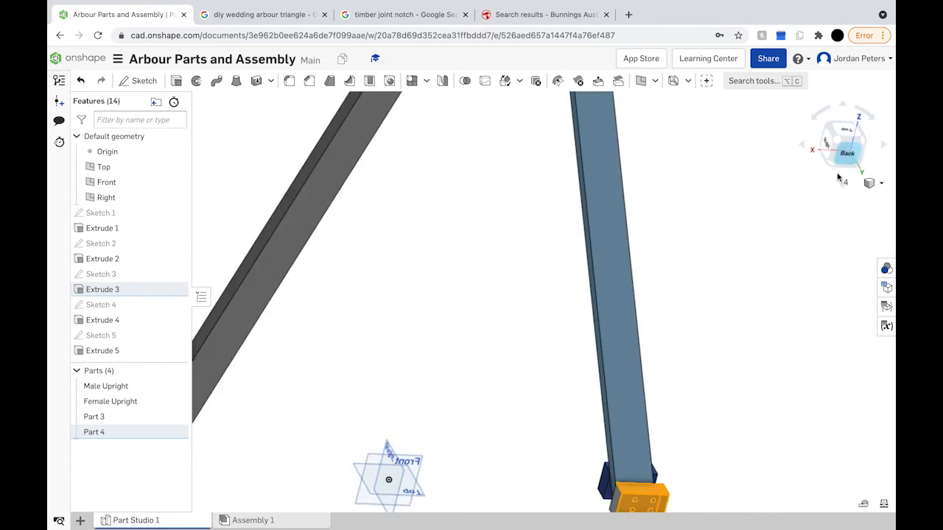
pyautogui.scroll(10, 685, 507)
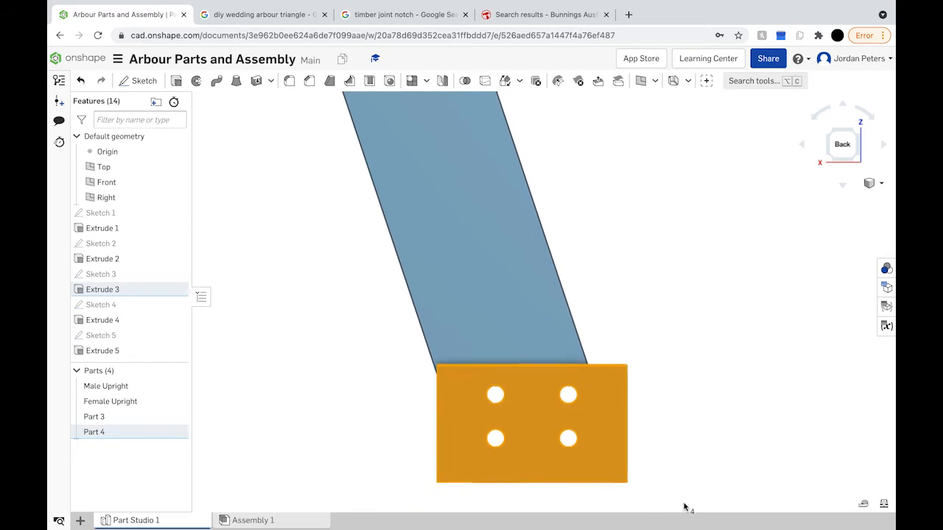
pyautogui.click(673, 421)
pyautogui.moveTo(646, 400); pyautogui.dragTo(781, 222, button='right')
pyautogui.scroll(-8, 618, 399)
pyautogui.click(848, 151)
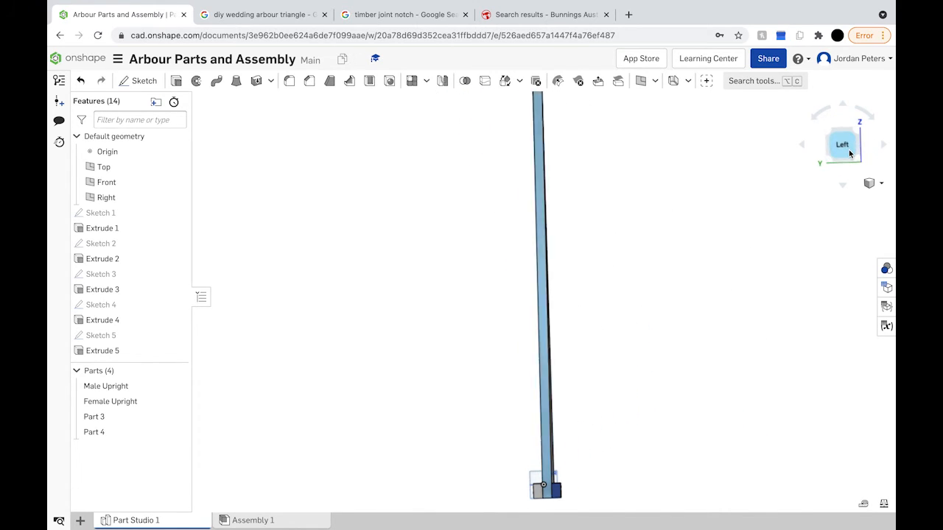
pyautogui.scroll(2, 595, 479)
pyautogui.scroll(-2, 596, 481)
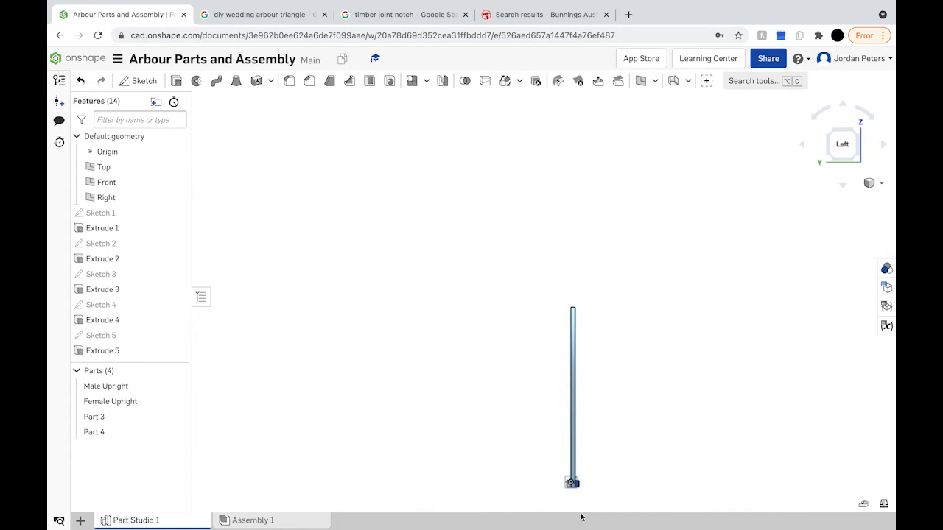
pyautogui.scroll(4, 585, 506)
pyautogui.scroll(3, 587, 504)
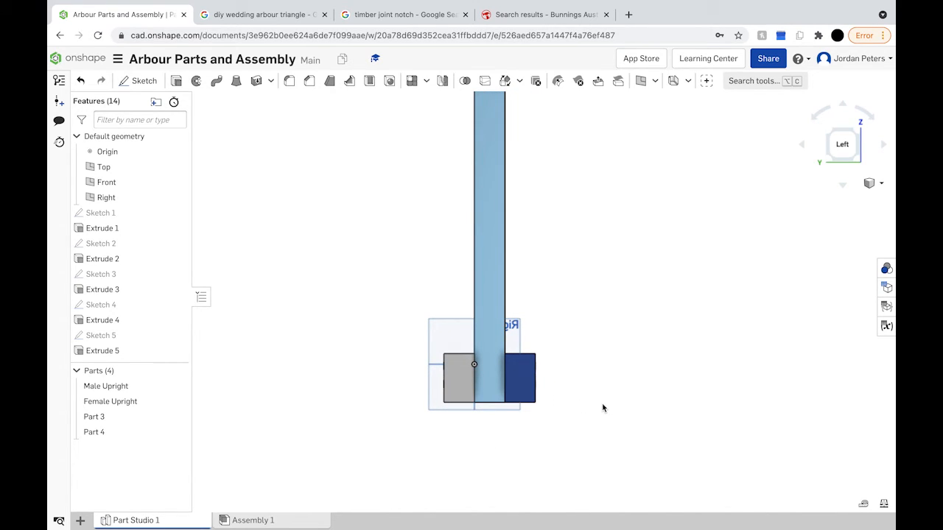
pyautogui.click(458, 389)
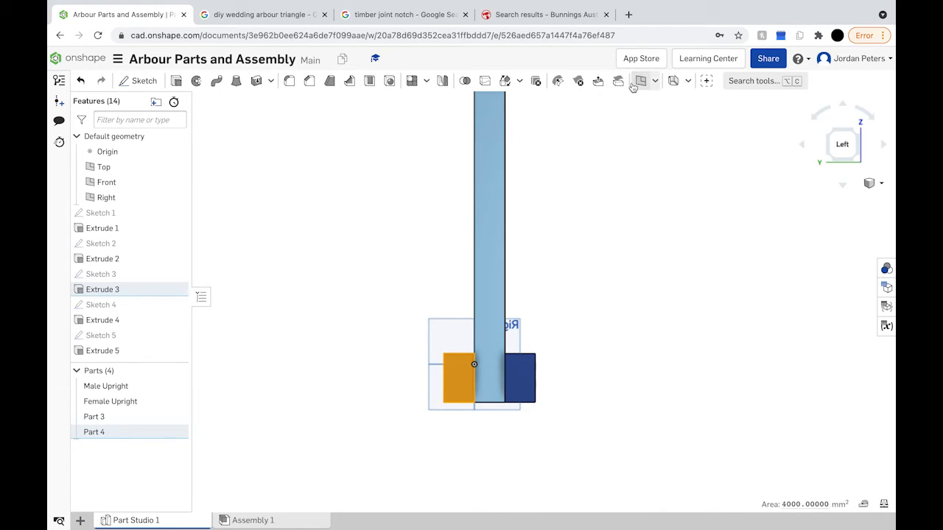
pyautogui.click(656, 84)
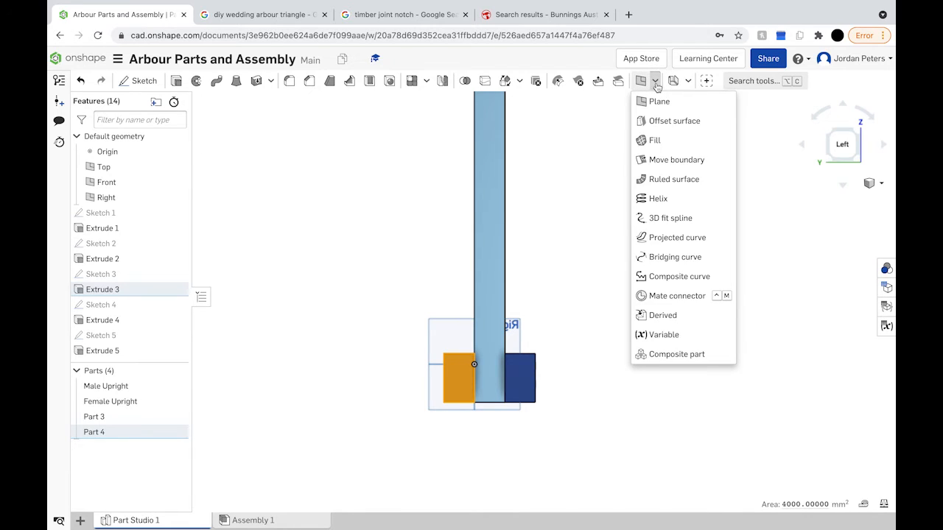
pyautogui.click(652, 105)
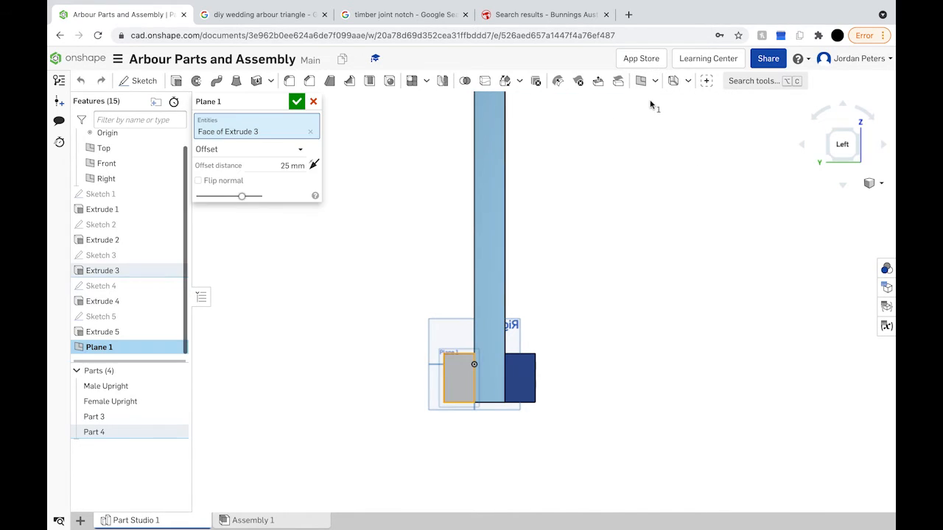
pyautogui.scroll(5, 463, 399)
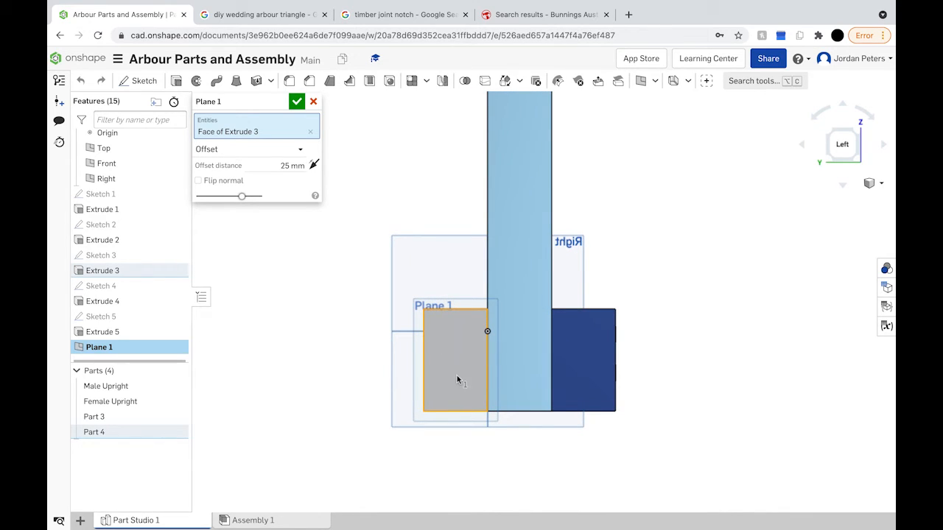
pyautogui.click(314, 102)
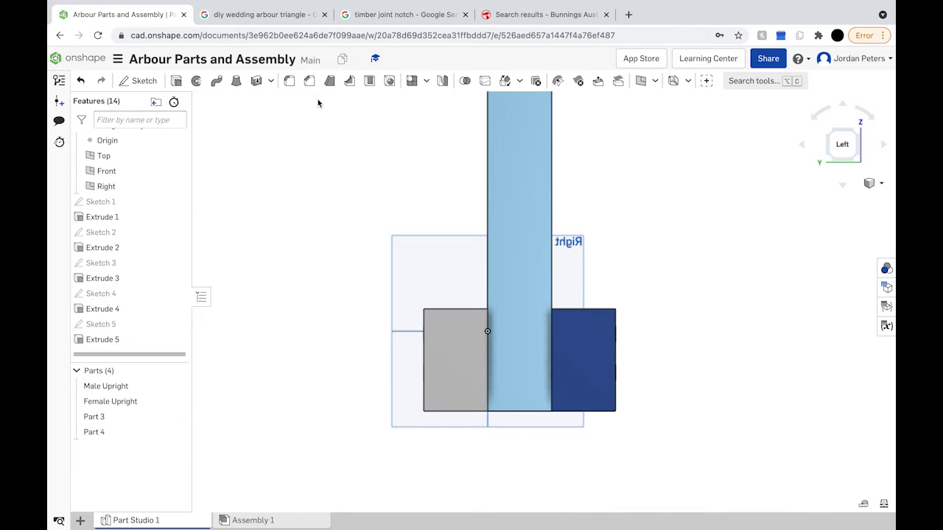
# Create a reference plane offset 10 mm outward from the end face of the grey rear block.
pyautogui.click(455, 343)
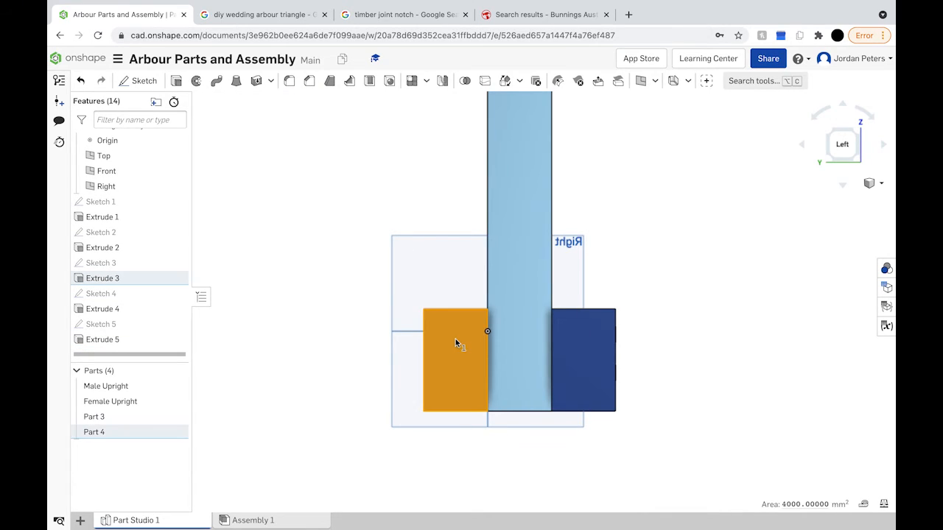
pyautogui.click(655, 82)
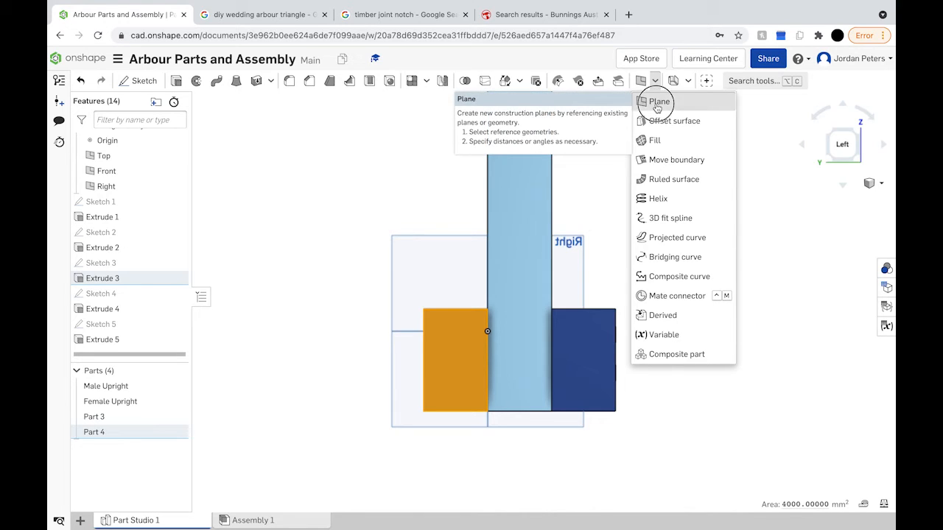
pyautogui.click(658, 104)
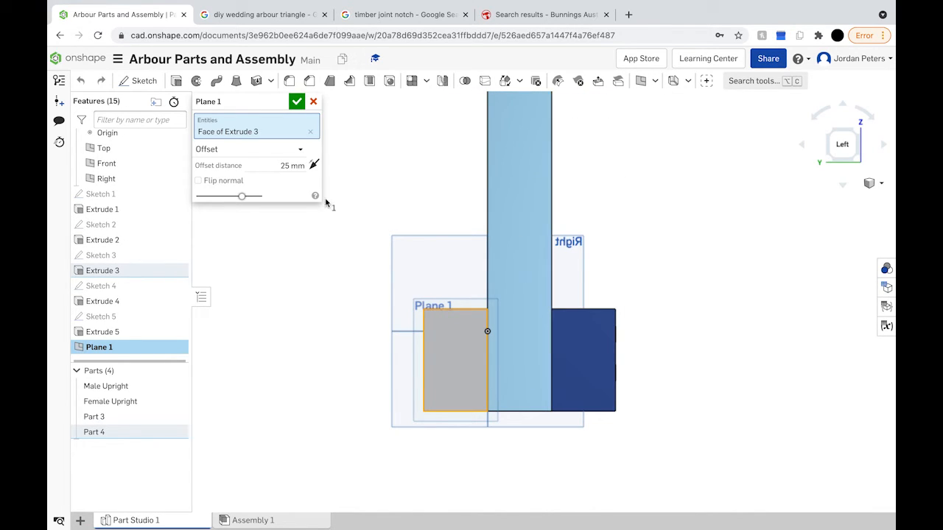
pyautogui.moveTo(432, 252); pyautogui.dragTo(378, 256, button='right')
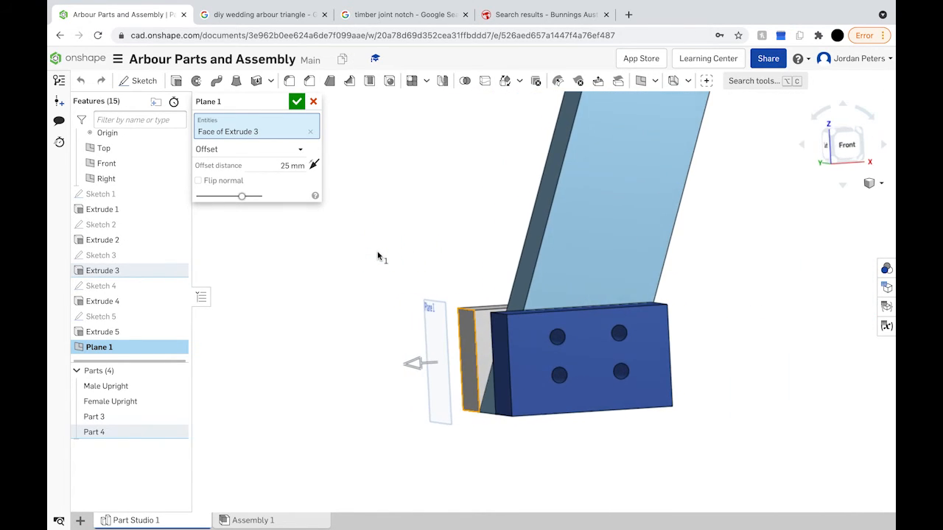
pyautogui.click(313, 165)
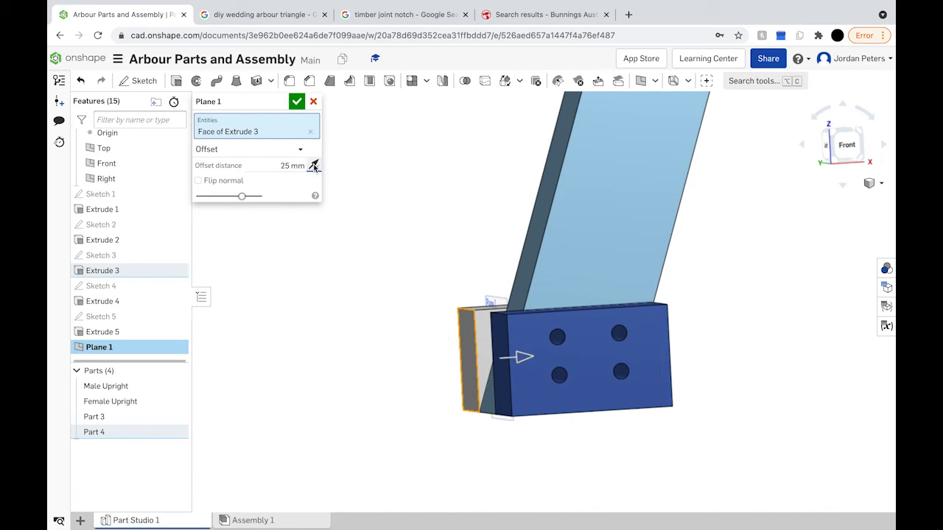
pyautogui.click(314, 165)
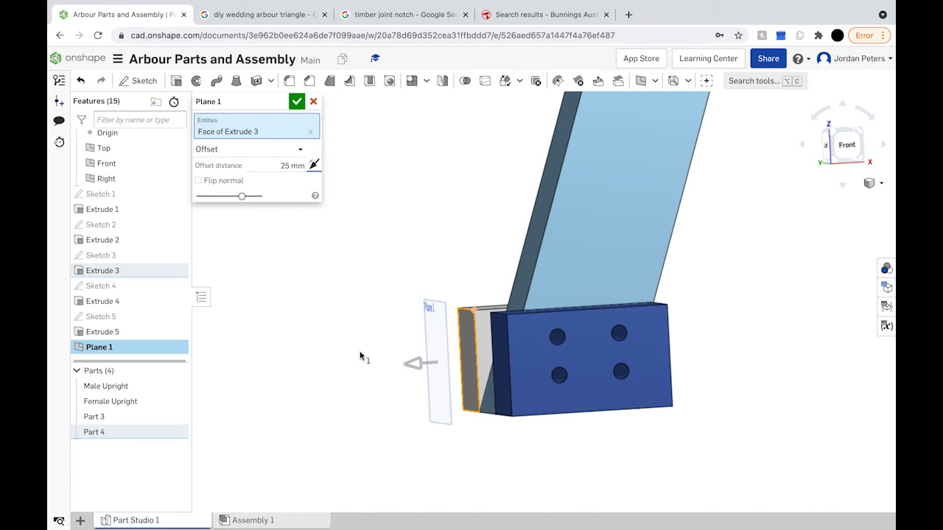
pyautogui.click(285, 165)
pyautogui.write('10')
pyautogui.press('Return')
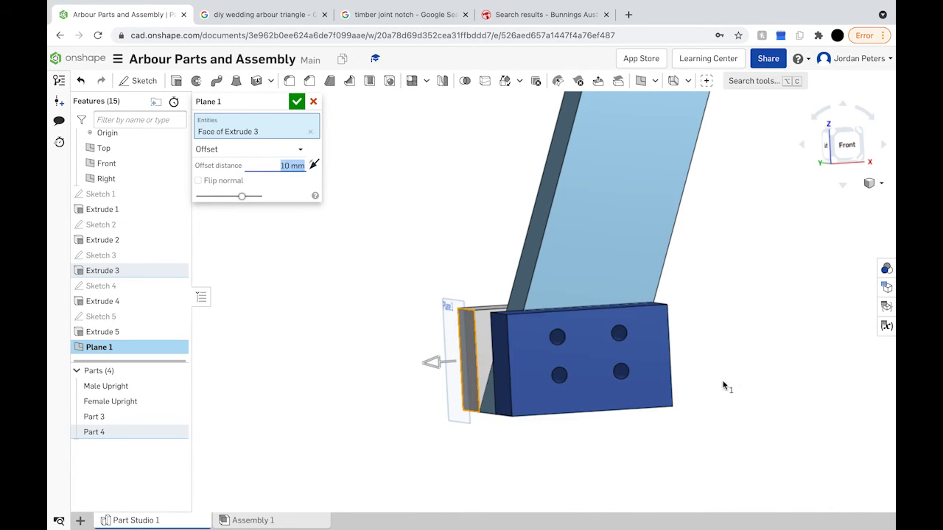
pyautogui.moveTo(589, 361); pyautogui.dragTo(607, 372, button='right')
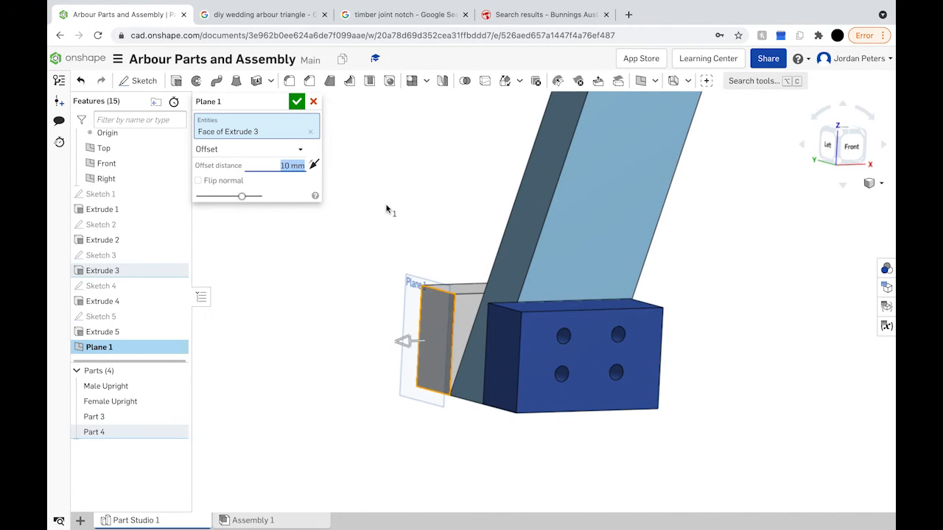
pyautogui.click(297, 101)
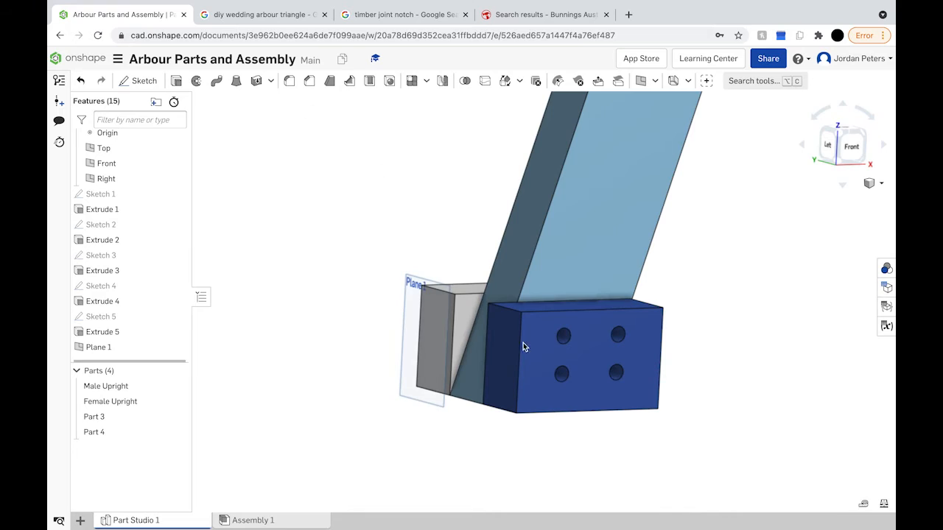
pyautogui.moveTo(529, 361); pyautogui.dragTo(505, 352, button='right')
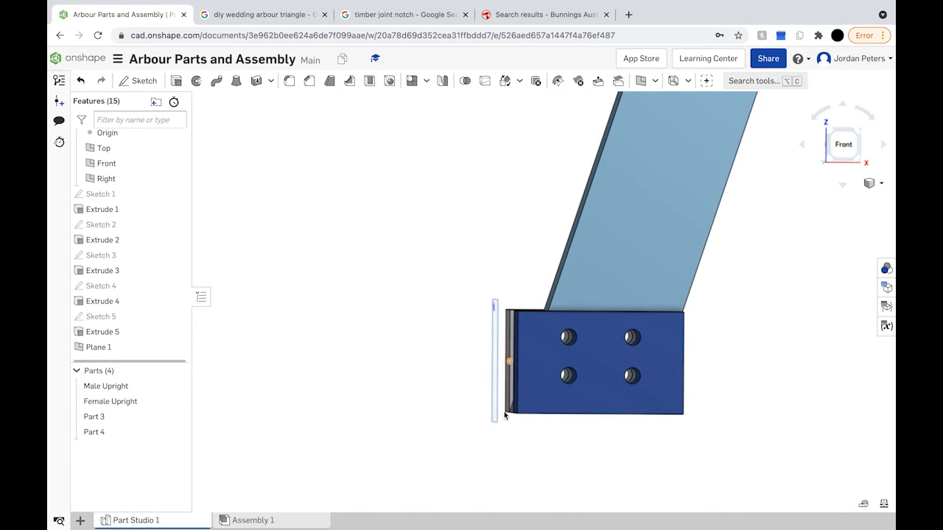
pyautogui.click(151, 81)
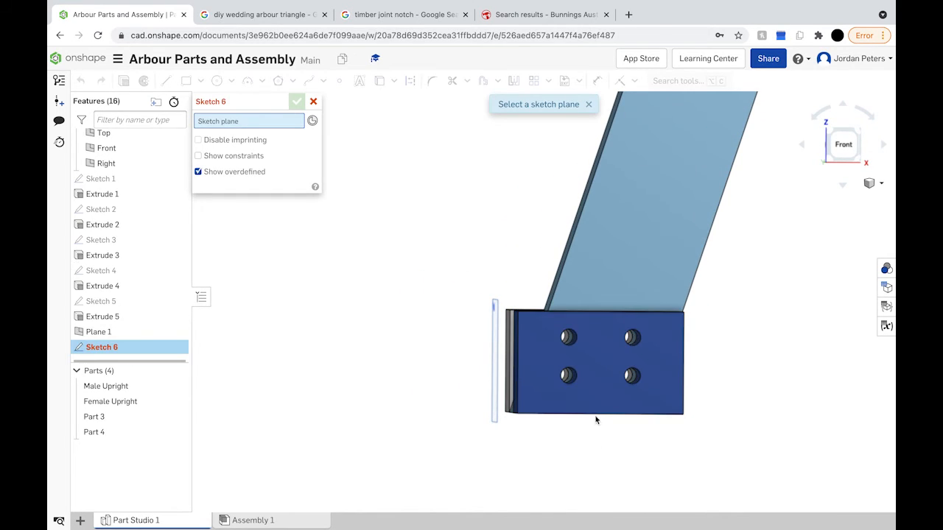
pyautogui.click(595, 407)
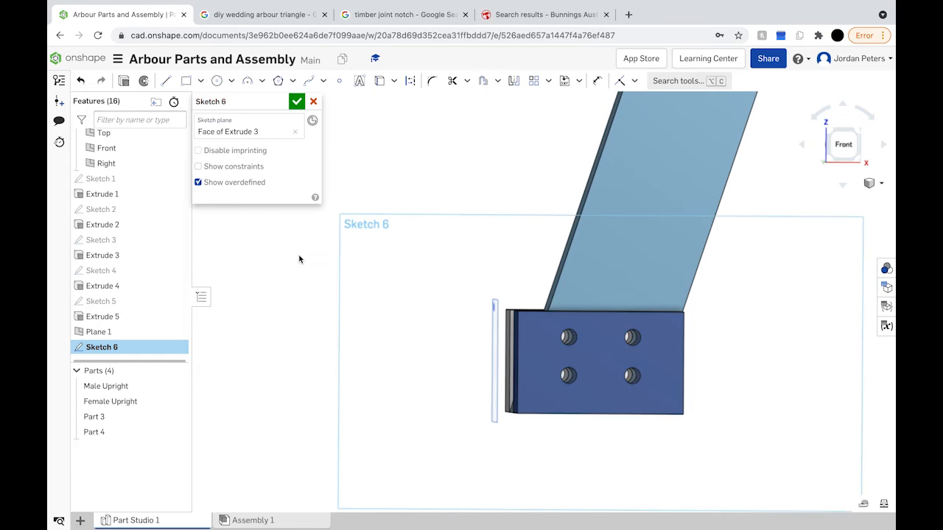
pyautogui.click(166, 81)
pyautogui.click(517, 412)
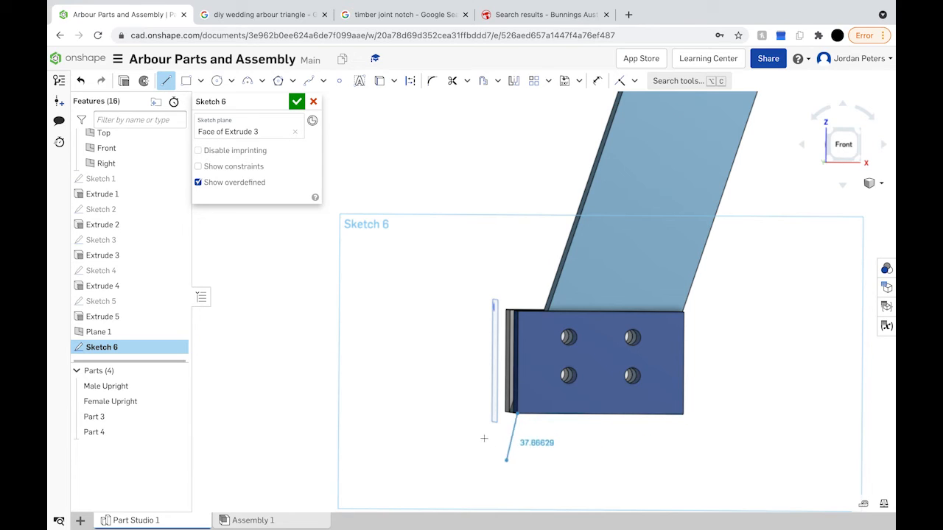
pyautogui.click(313, 102)
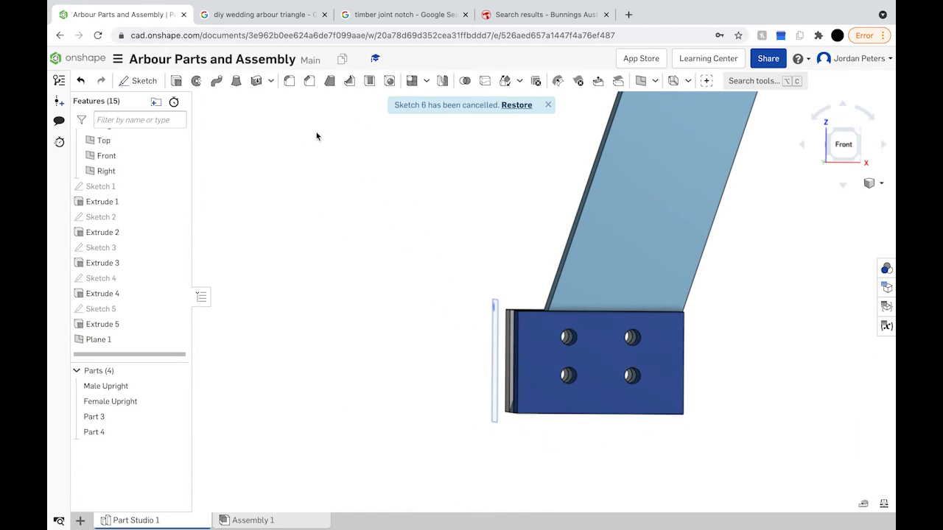
# Start a new sketch on Plane 1, the reference plane beside the rear block's end face.
pyautogui.click(802, 145)
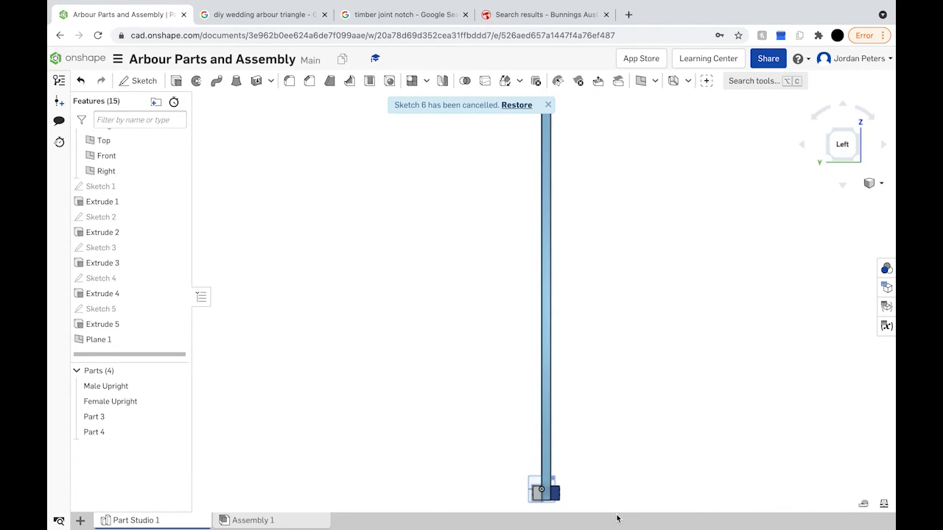
pyautogui.scroll(-5, 560, 504)
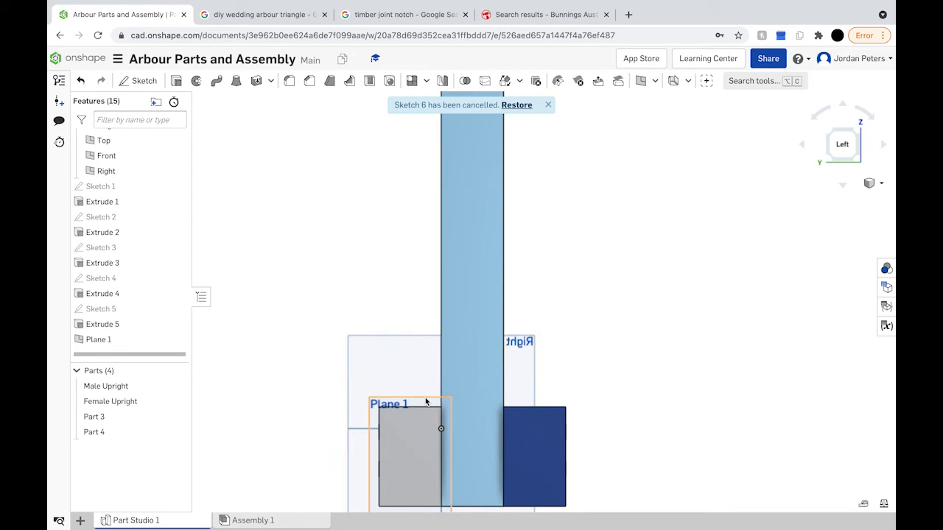
pyautogui.click(425, 401)
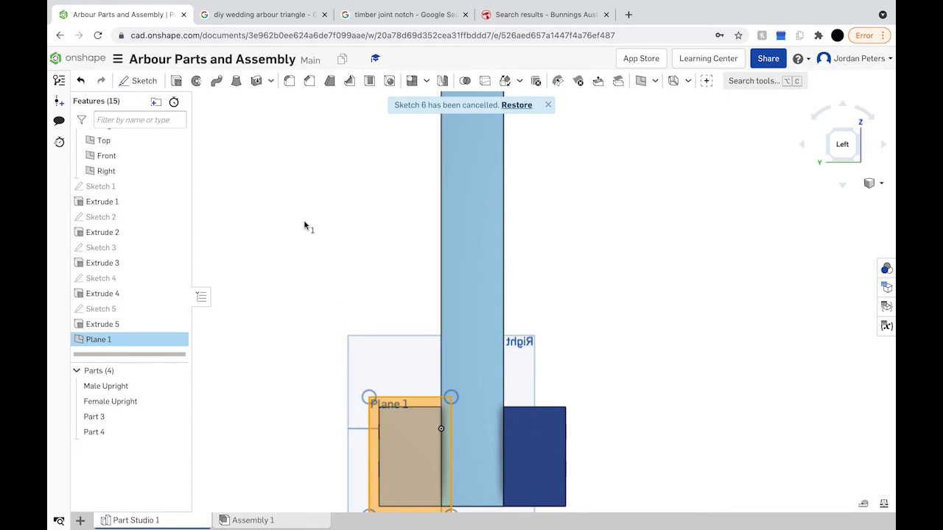
pyautogui.click(139, 80)
pyautogui.scroll(-5, 422, 418)
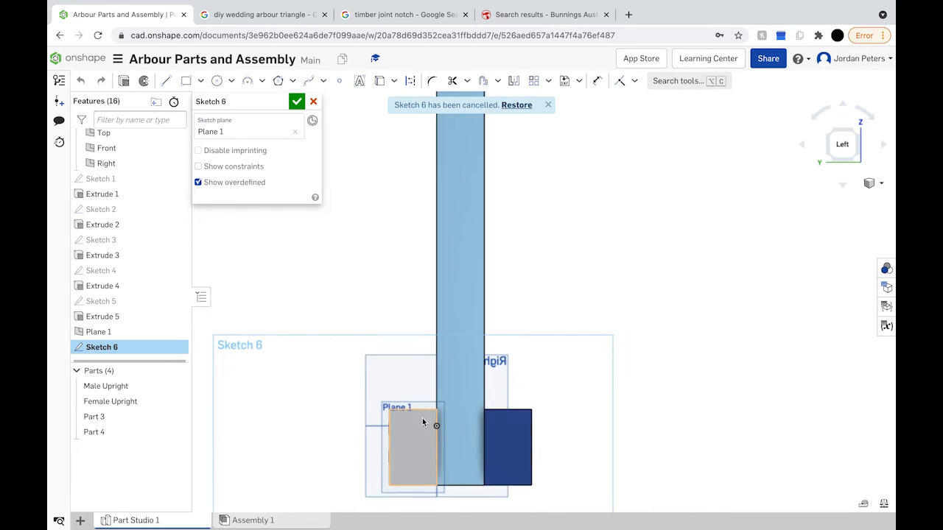
pyautogui.scroll(-4, 424, 480)
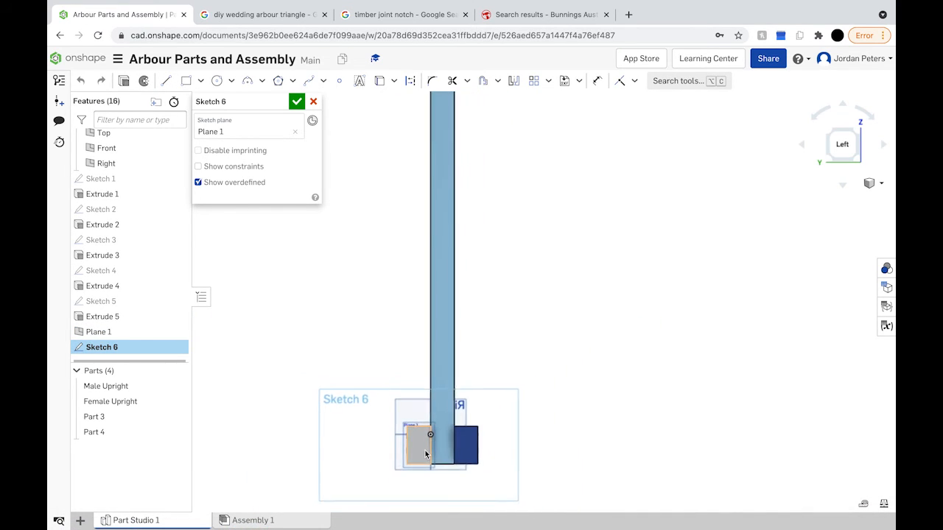
pyautogui.scroll(5, 419, 467)
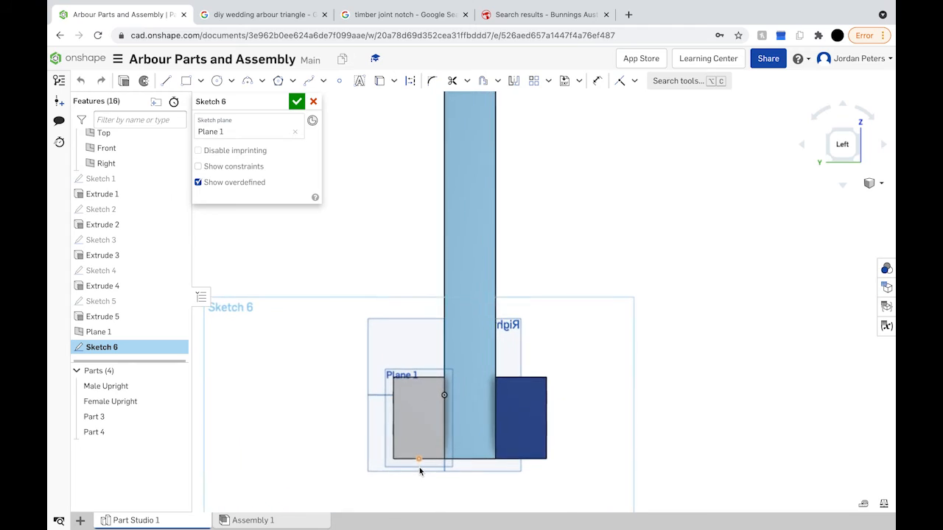
pyautogui.press('l')
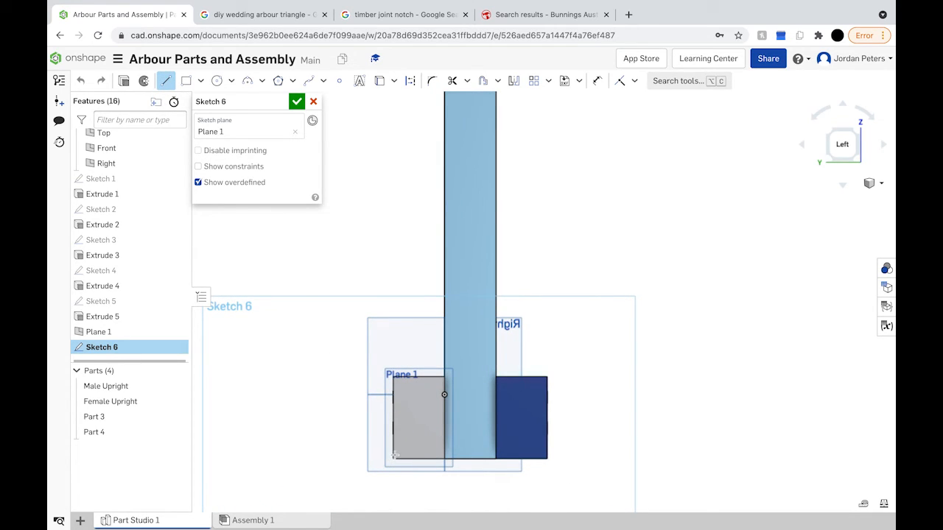
pyautogui.scroll(3, 394, 463)
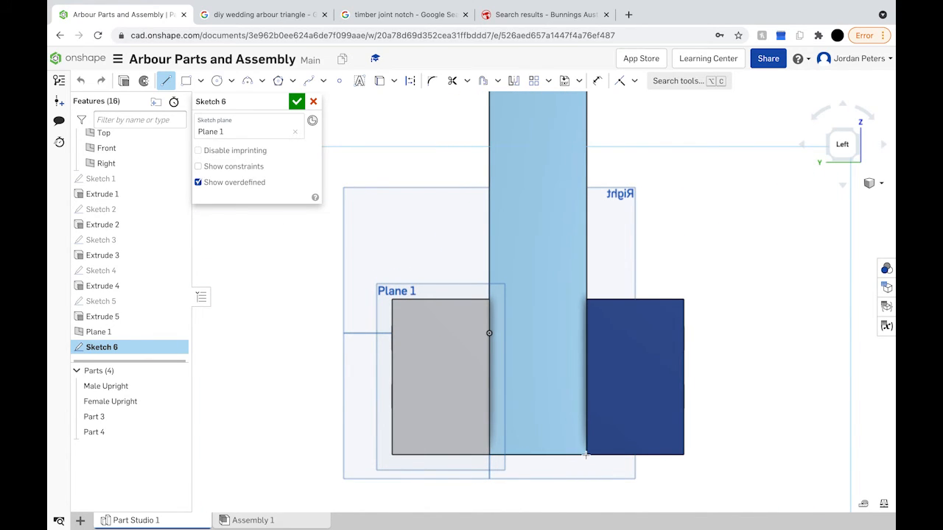
pyautogui.scroll(4, 558, 477)
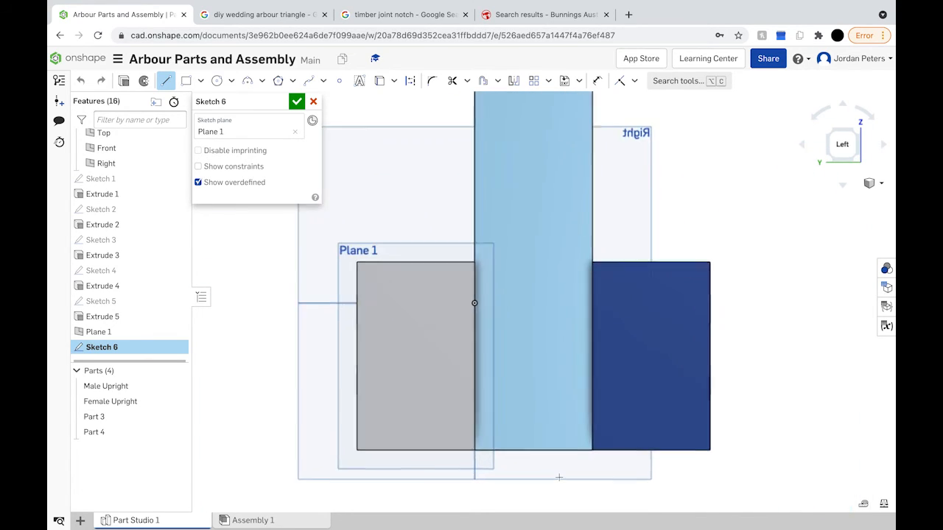
pyautogui.scroll(-4, 505, 439)
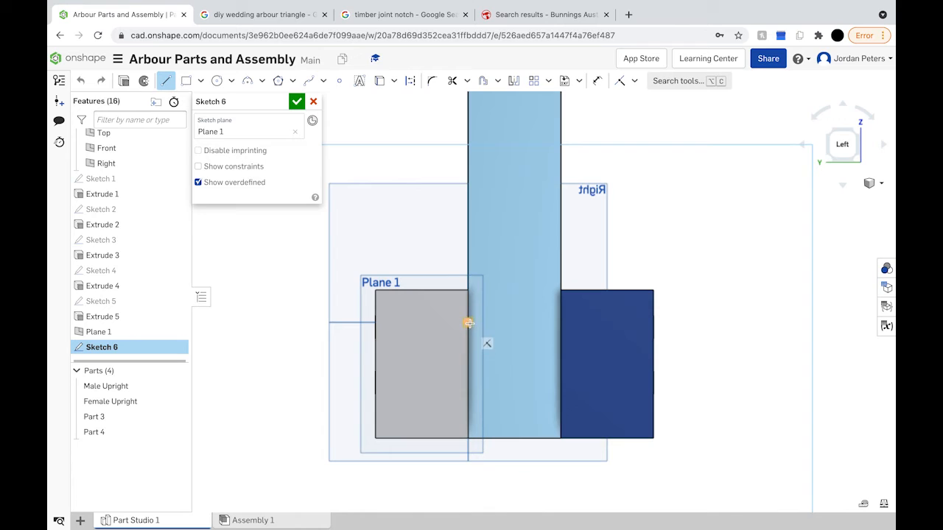
pyautogui.click(468, 323)
pyautogui.moveTo(482, 352); pyautogui.dragTo(511, 331, button='right')
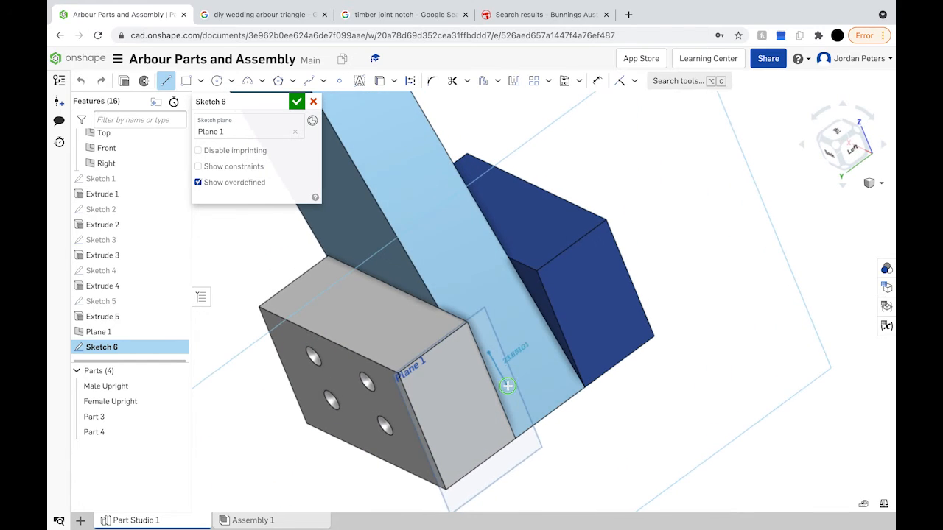
pyautogui.click(853, 150)
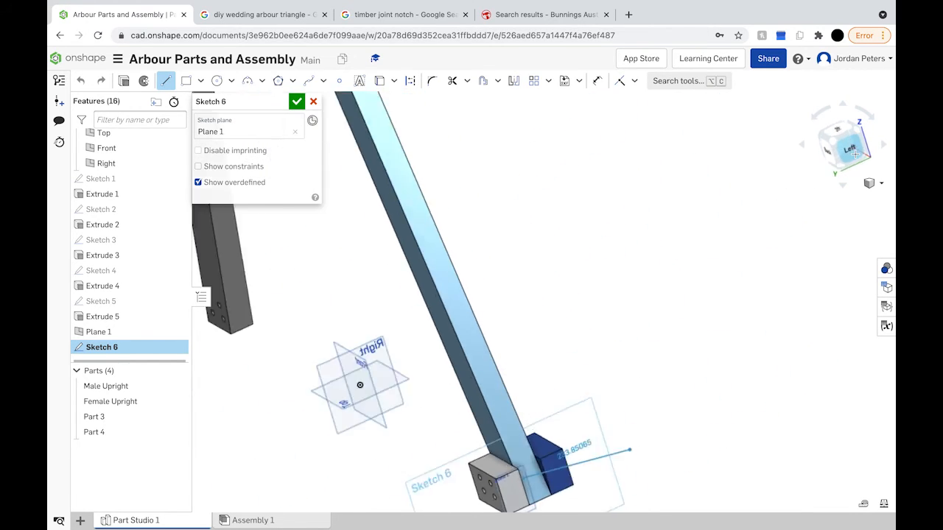
pyautogui.scroll(10, 526, 492)
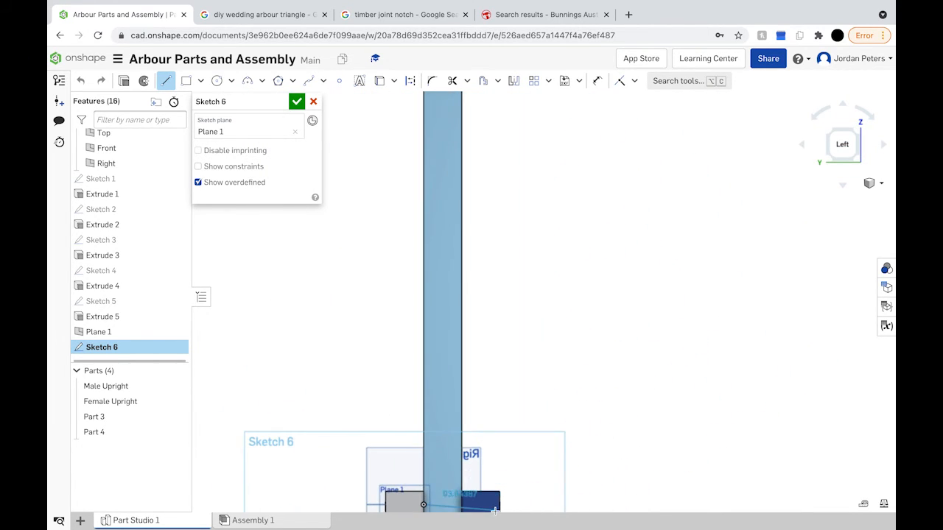
pyautogui.moveTo(496, 477); pyautogui.dragTo(524, 330, button='middle')
pyautogui.scroll(3, 452, 407)
pyautogui.scroll(5, 452, 410)
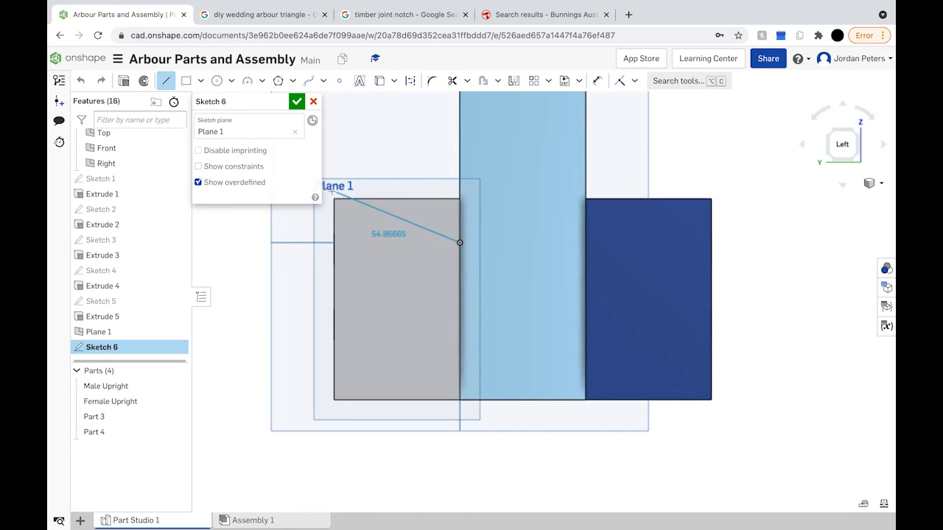
pyautogui.press('Escape')
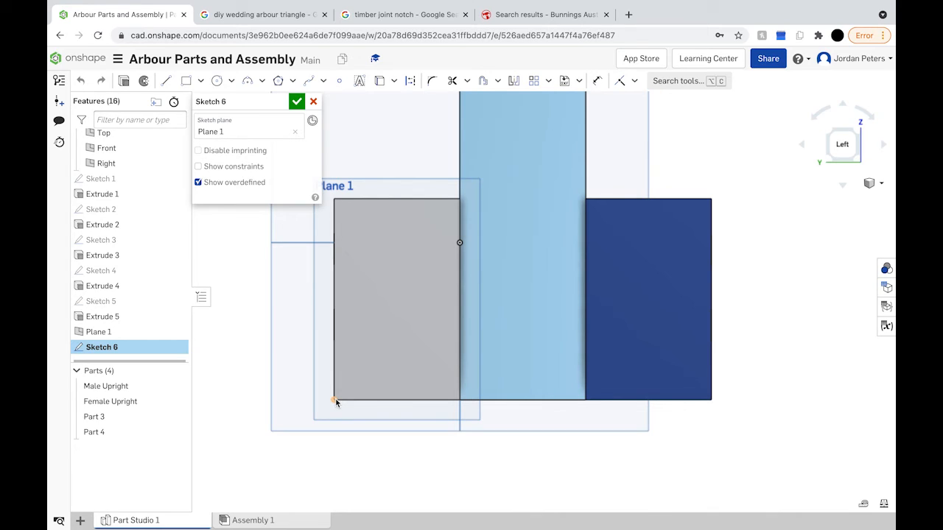
pyautogui.click(165, 80)
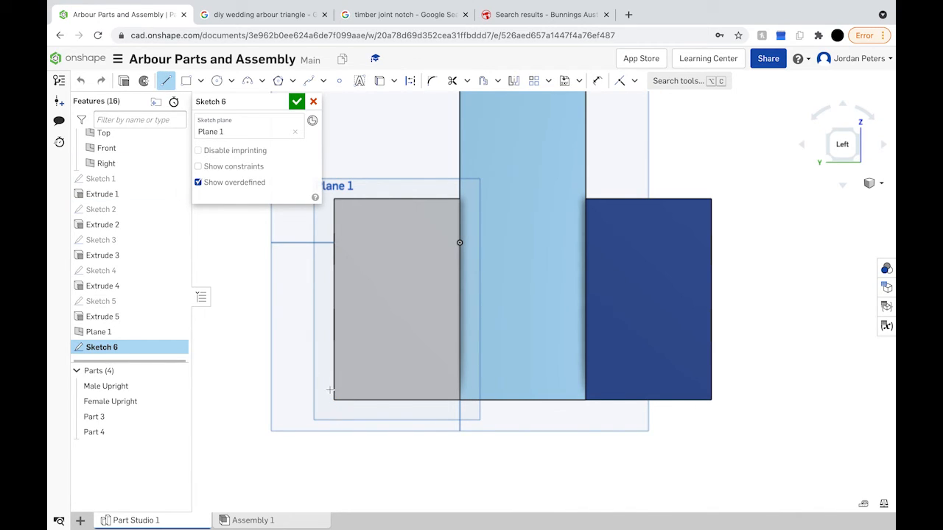
pyautogui.click(165, 80)
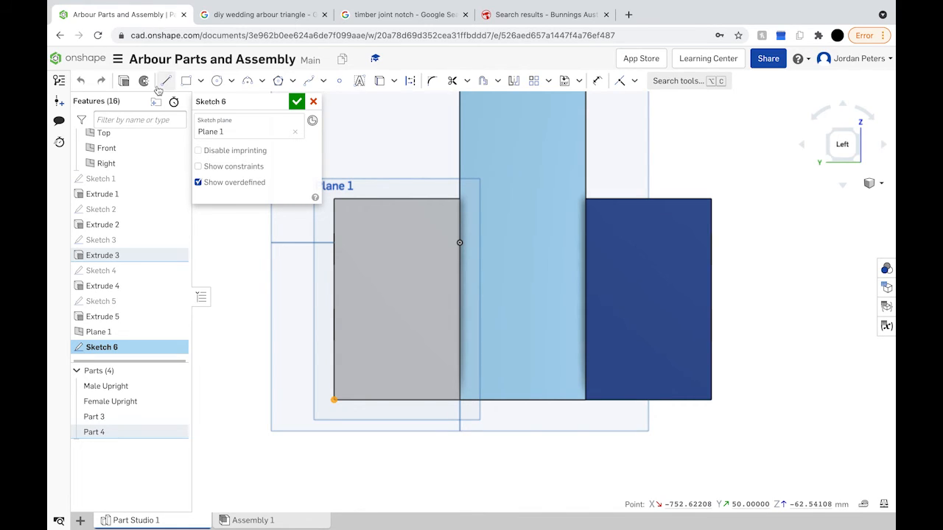
pyautogui.click(185, 81)
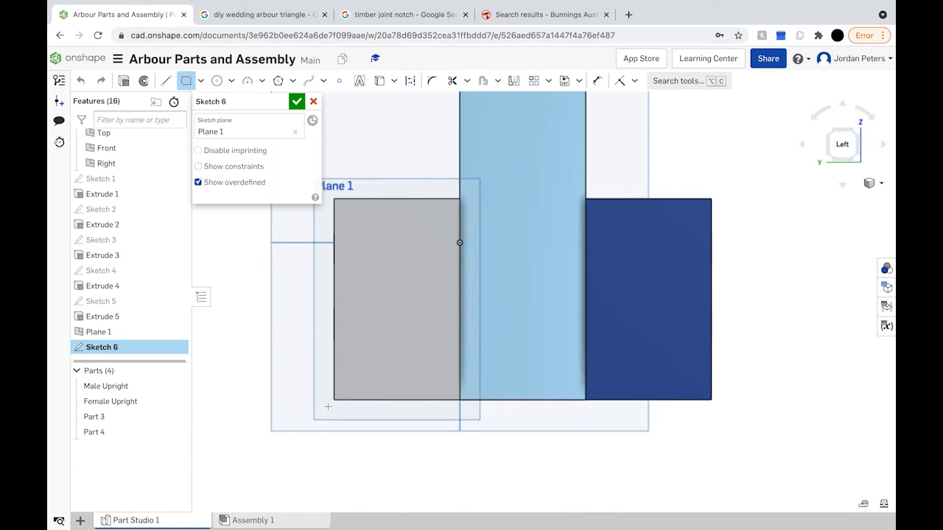
pyautogui.click(165, 81)
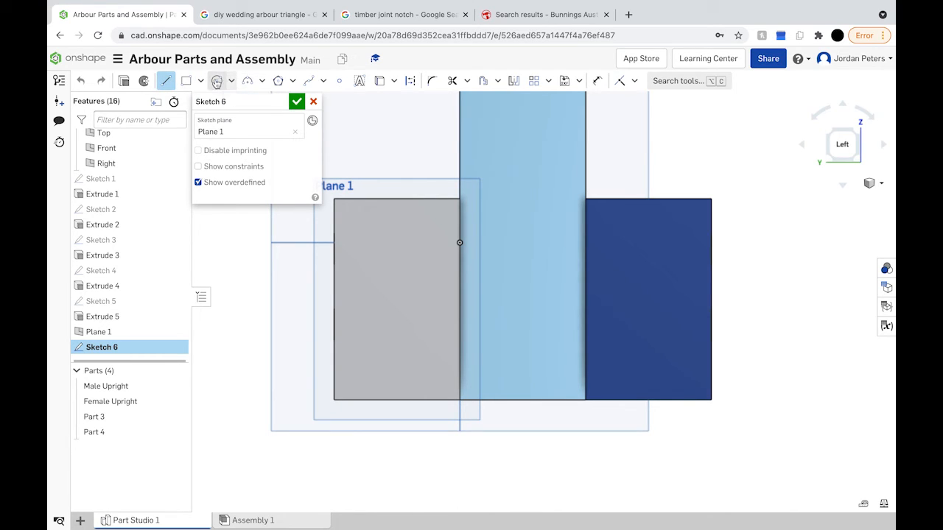
pyautogui.click(217, 81)
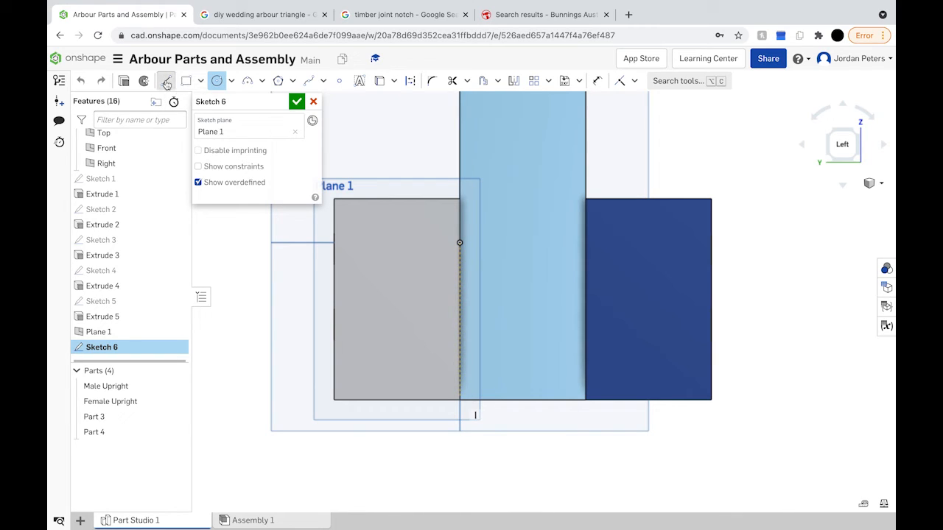
pyautogui.click(166, 81)
pyautogui.click(459, 243)
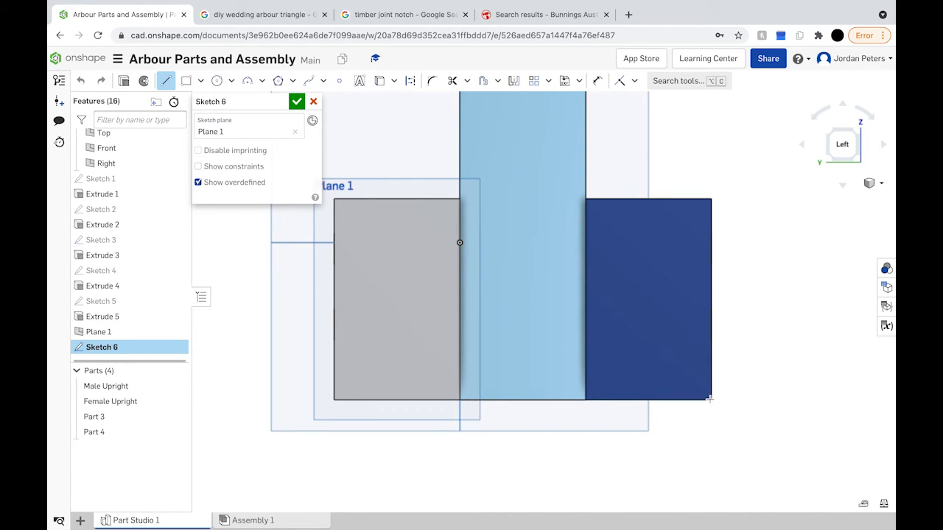
pyautogui.scroll(5, 324, 383)
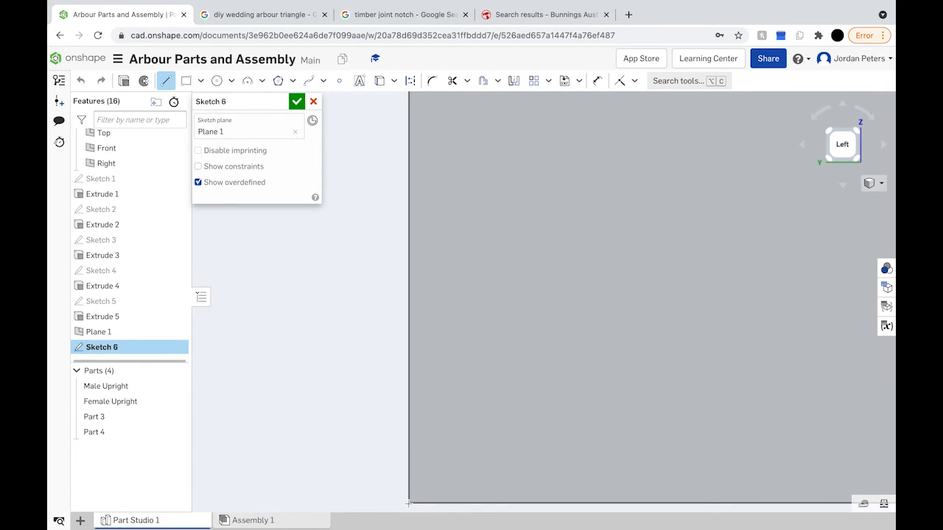
pyautogui.scroll(1, 409, 502)
pyautogui.scroll(-6, 409, 414)
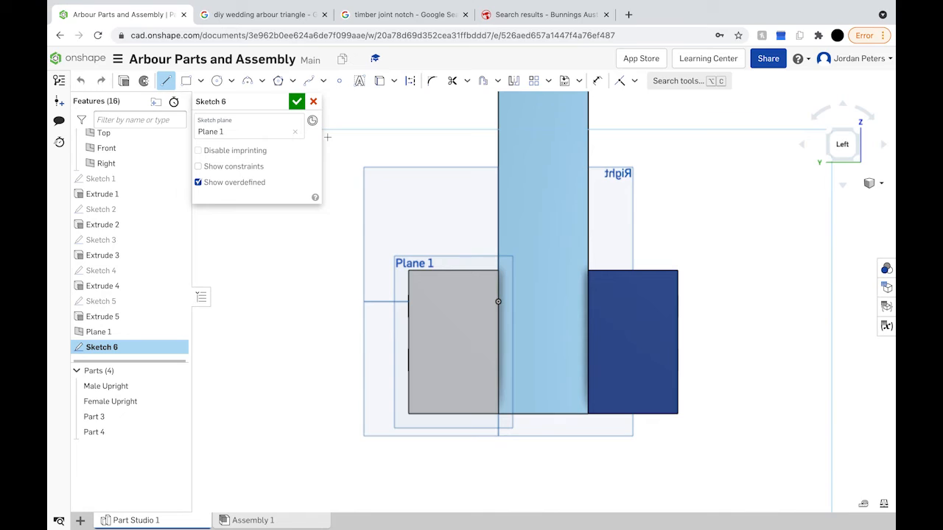
pyautogui.click(313, 102)
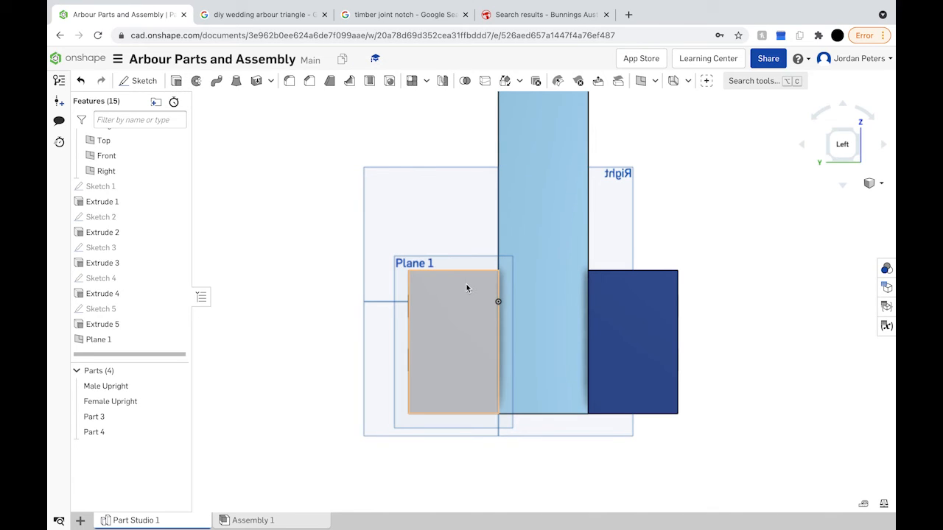
# Sketch a right triangle about 36 mm wide and 40 mm high on the grey block's end face plane, outward from its lower outer corner.
pyautogui.click(467, 288)
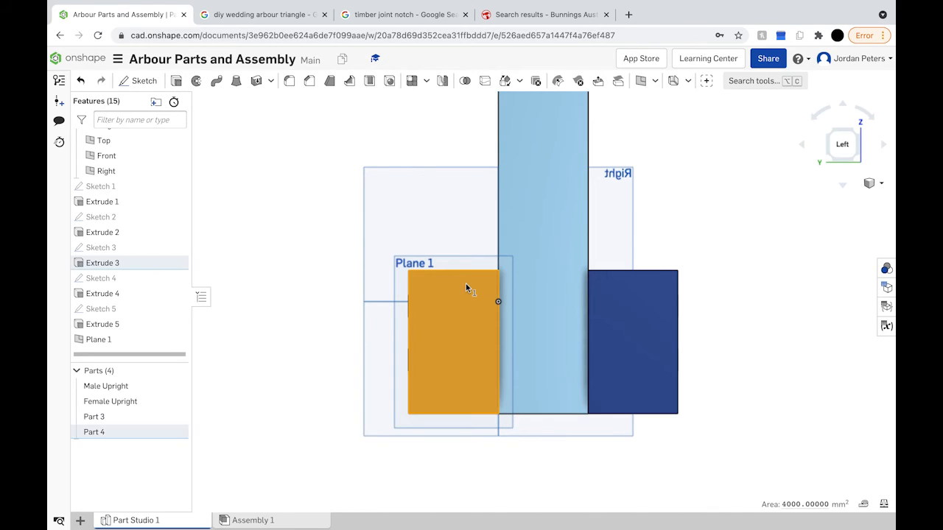
pyautogui.click(142, 82)
pyautogui.click(166, 81)
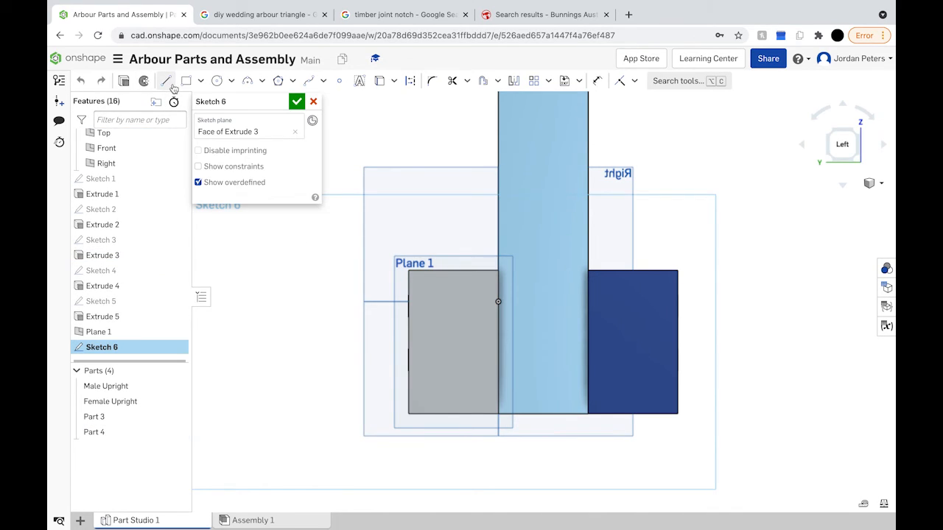
pyautogui.click(409, 414)
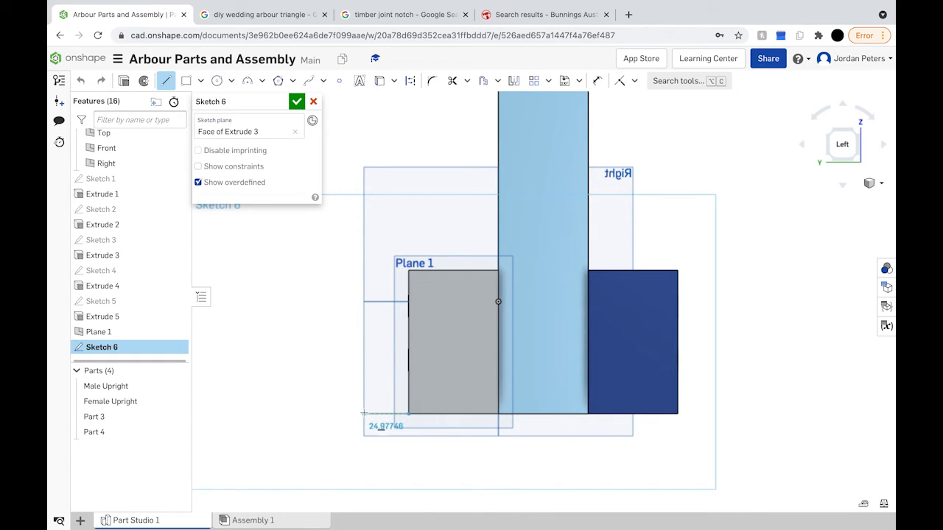
pyautogui.click(344, 413)
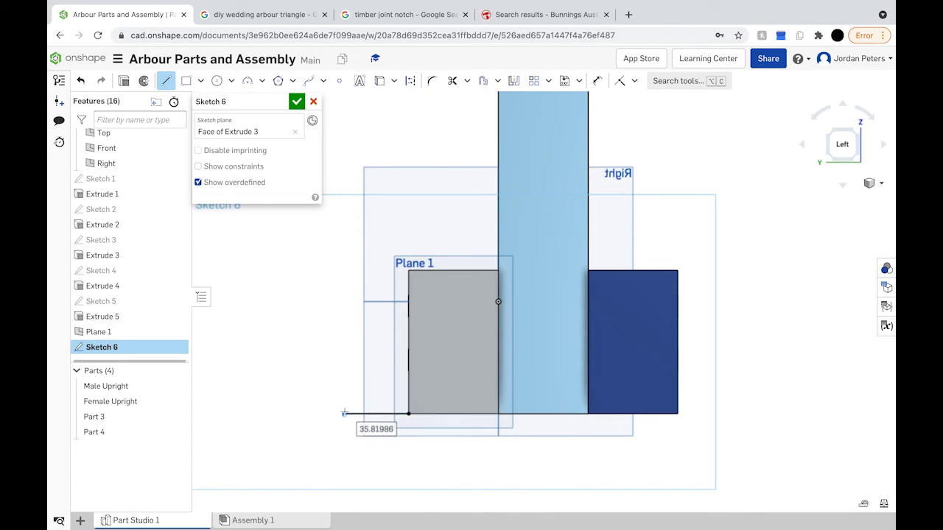
pyautogui.click(409, 403)
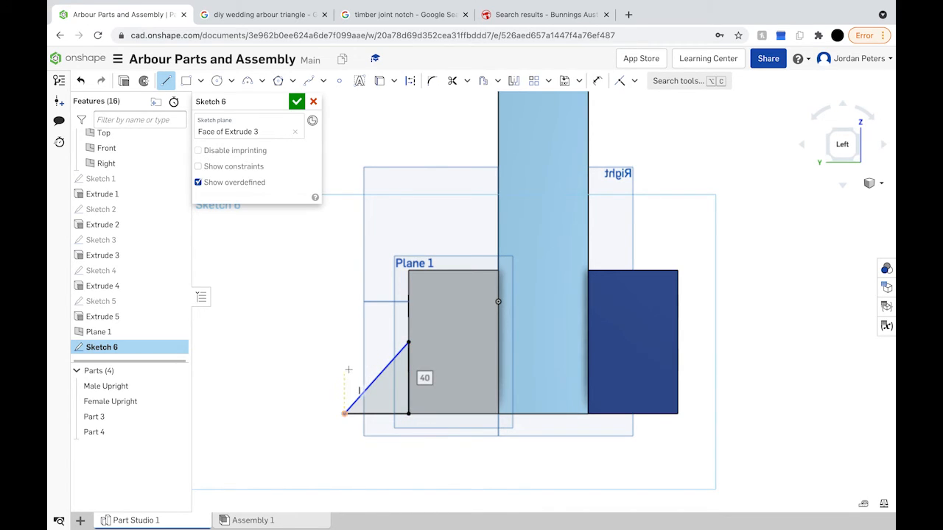
pyautogui.click(296, 101)
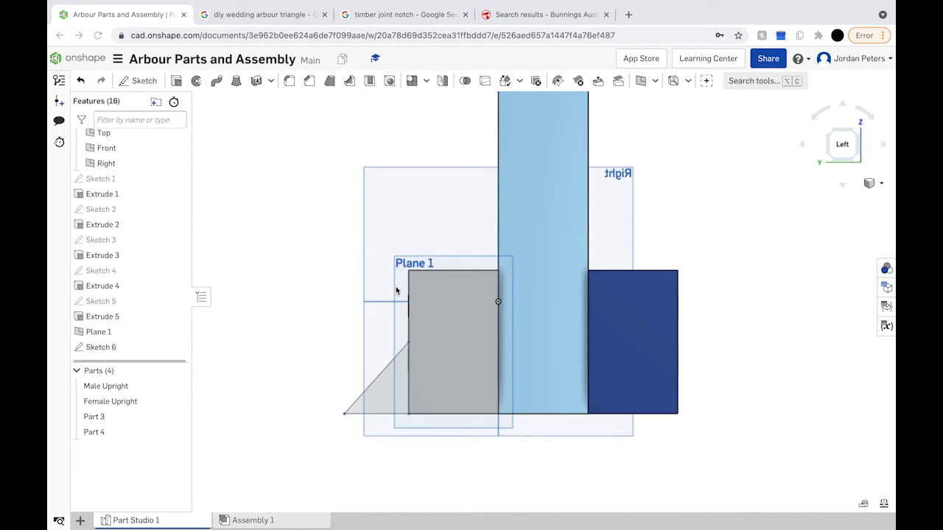
pyautogui.click(406, 264)
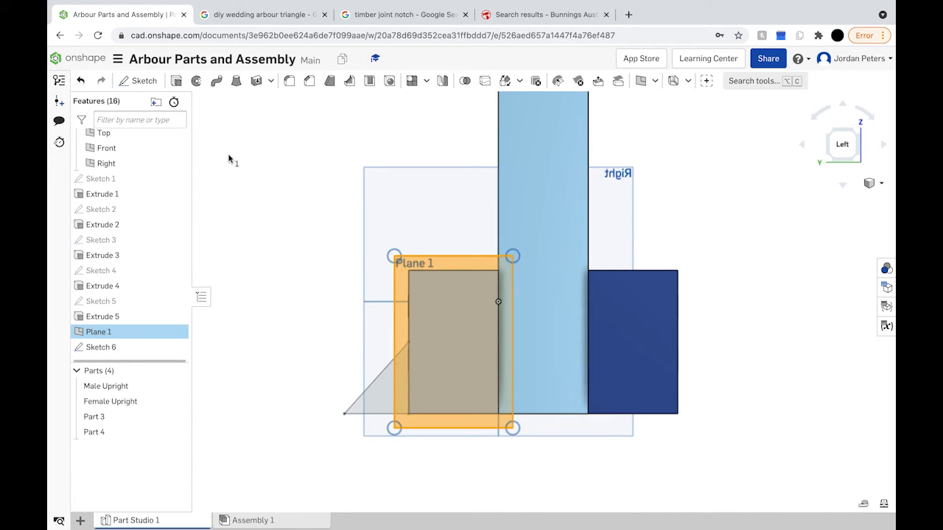
pyautogui.click(146, 81)
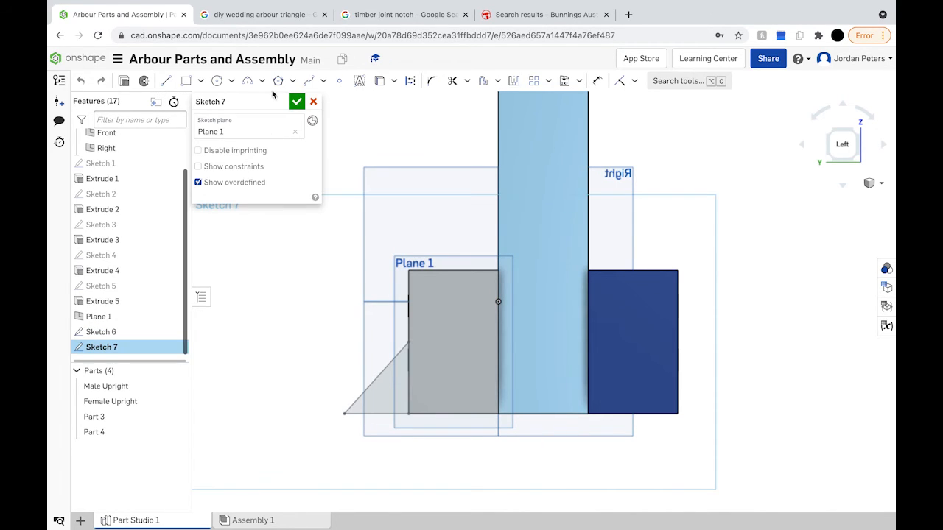
pyautogui.click(168, 81)
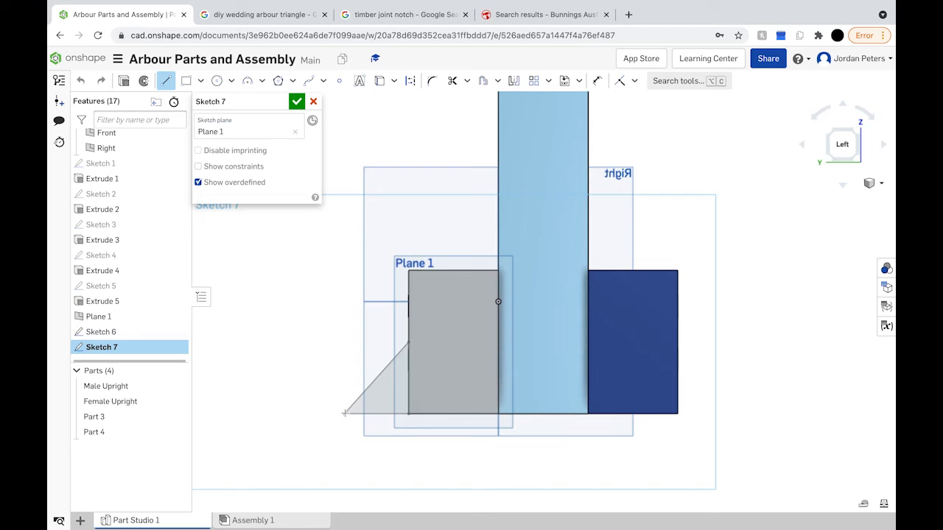
pyautogui.scroll(5, 411, 414)
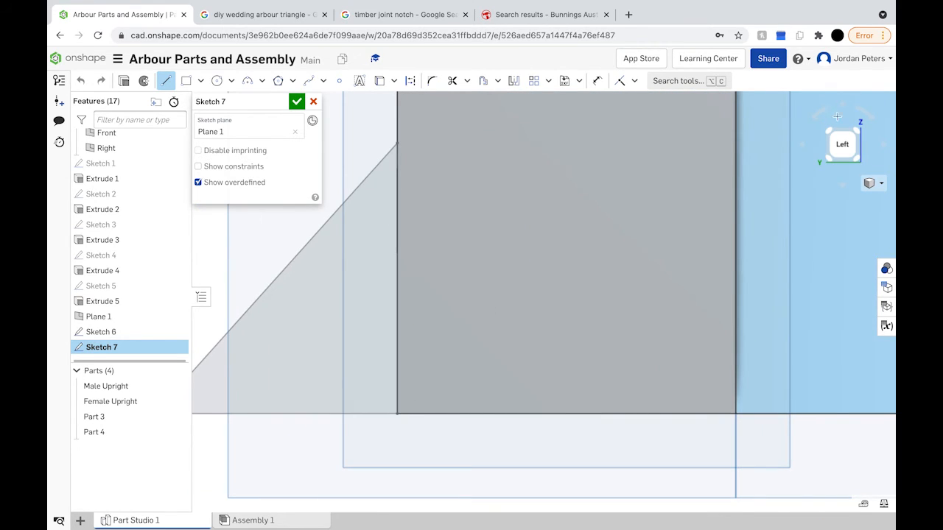
pyautogui.click(852, 150)
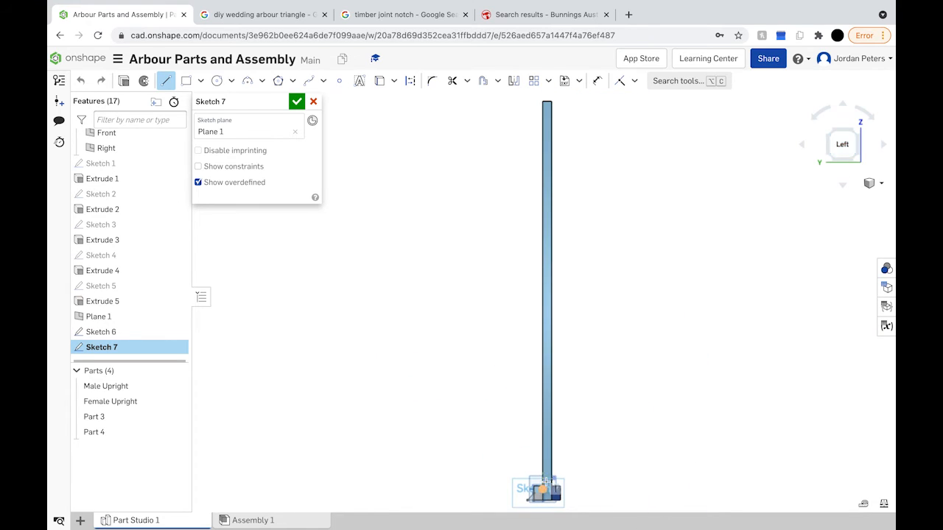
pyautogui.scroll(5, 542, 493)
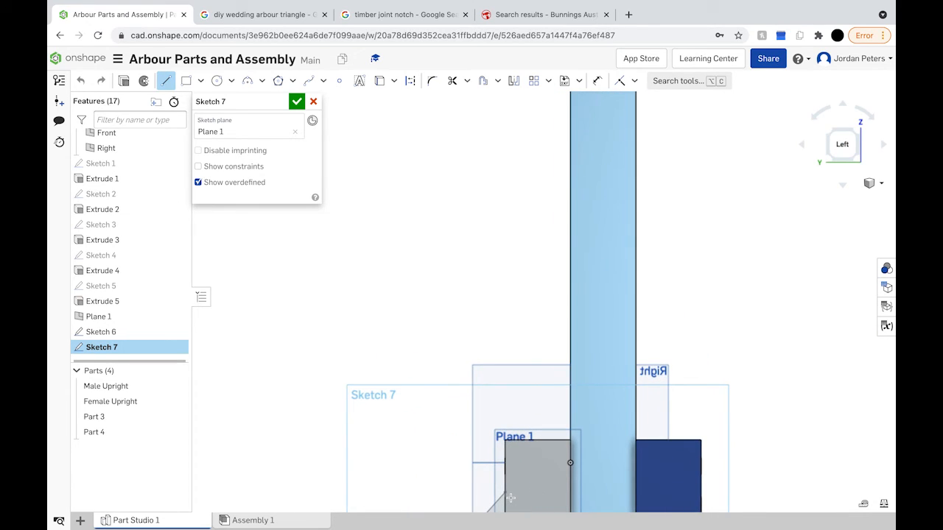
pyautogui.moveTo(510, 498); pyautogui.dragTo(559, 341, button='middle')
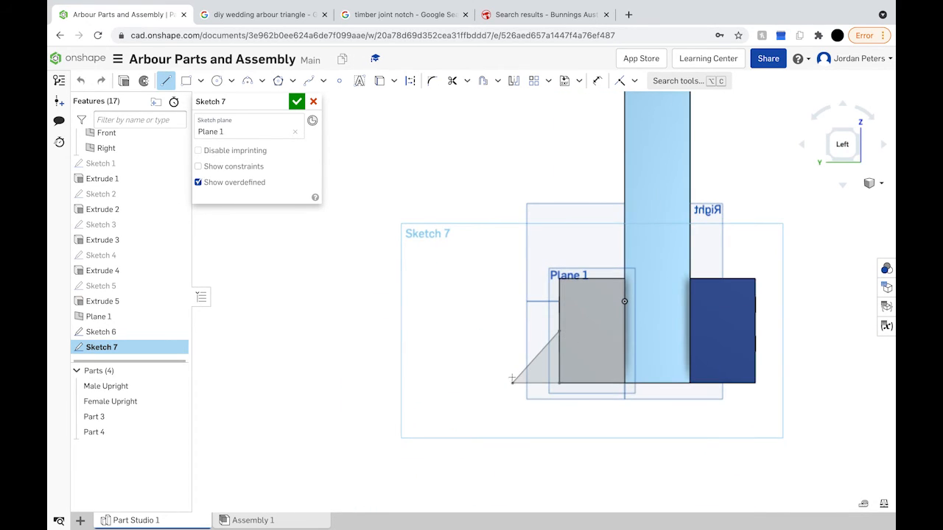
pyautogui.scroll(-5, 574, 368)
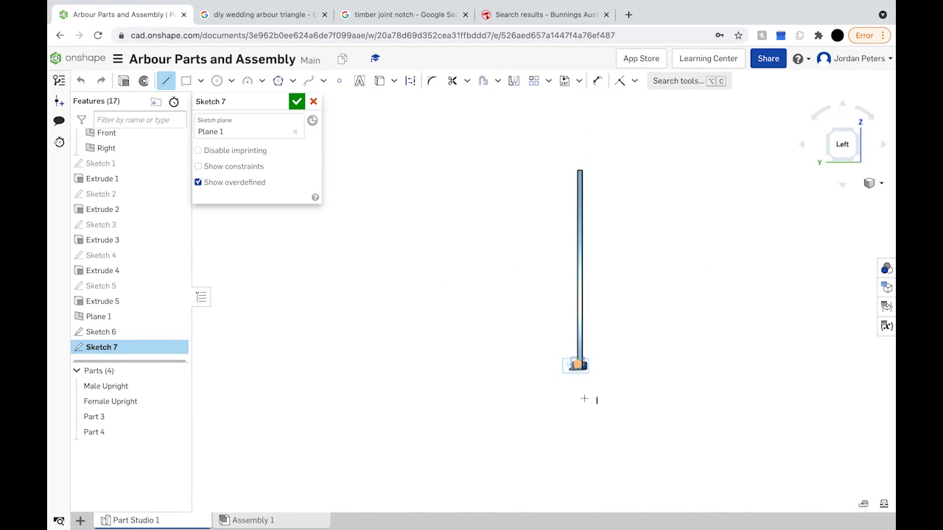
pyautogui.scroll(5, 577, 369)
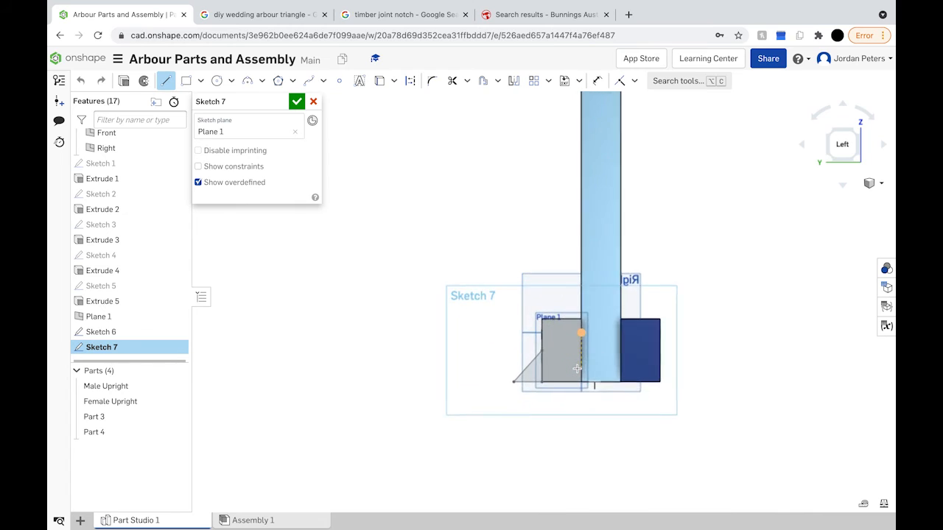
pyautogui.scroll(3, 577, 368)
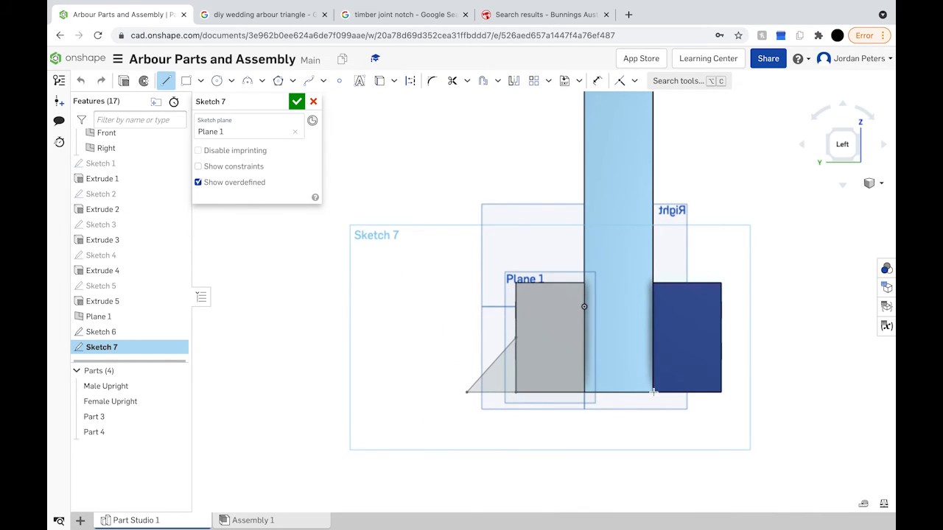
pyautogui.scroll(4, 653, 392)
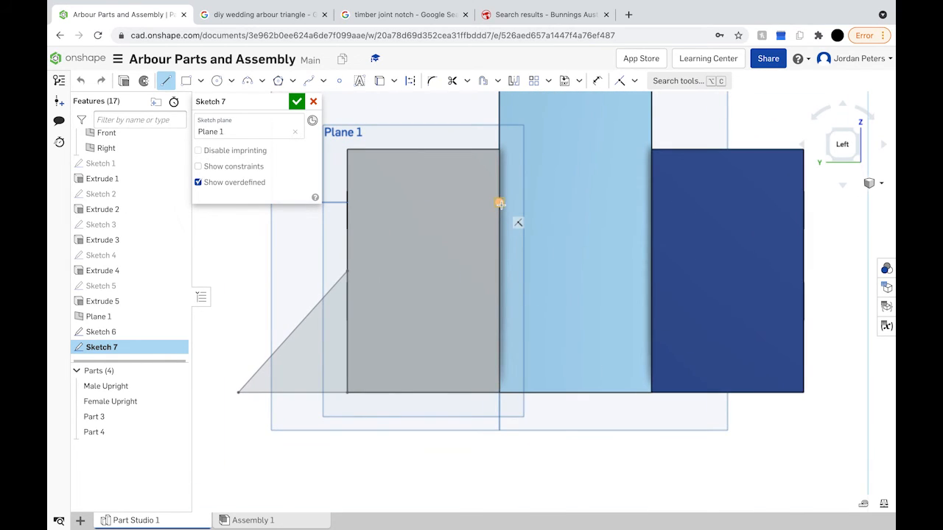
pyautogui.click(313, 101)
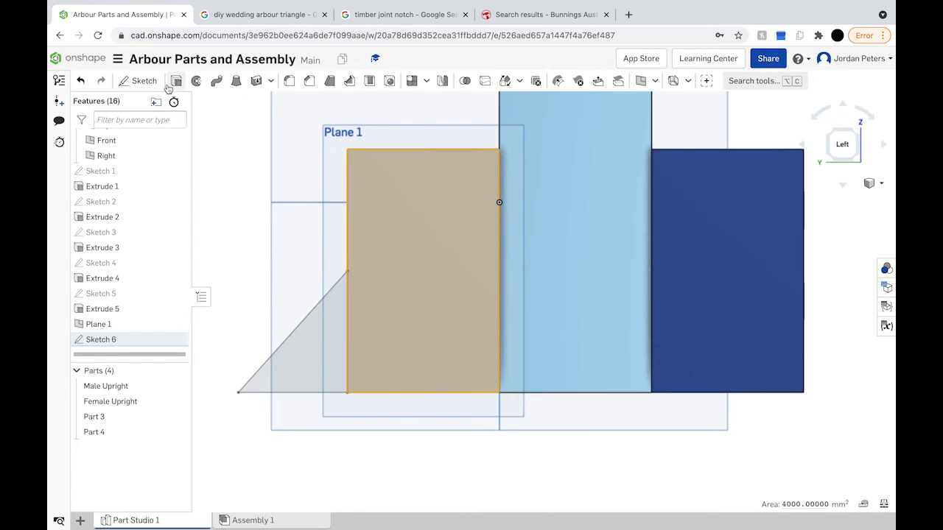
# Try to sketch a vertical line about 62.5 mm long from the origin down to the grey block's lower inner corner on its end face.
pyautogui.click(136, 81)
pyautogui.click(166, 81)
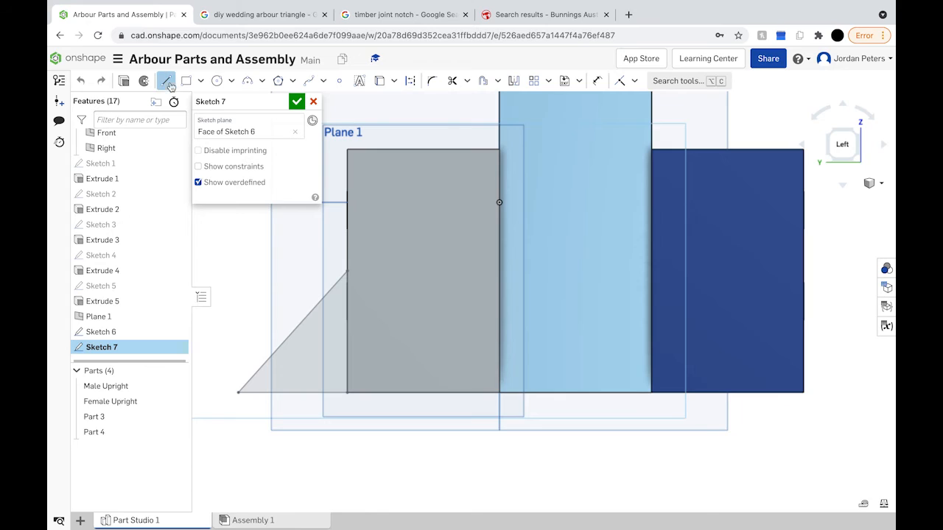
pyautogui.click(499, 203)
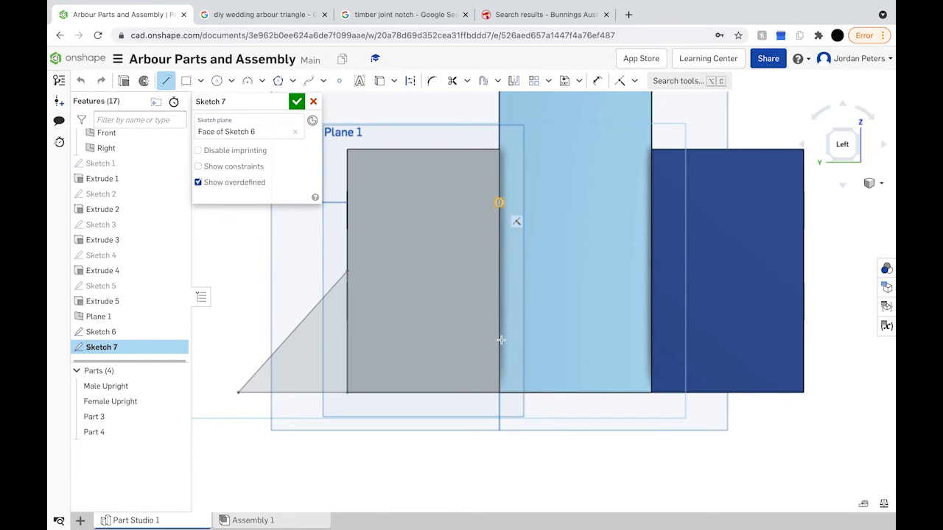
pyautogui.click(499, 391)
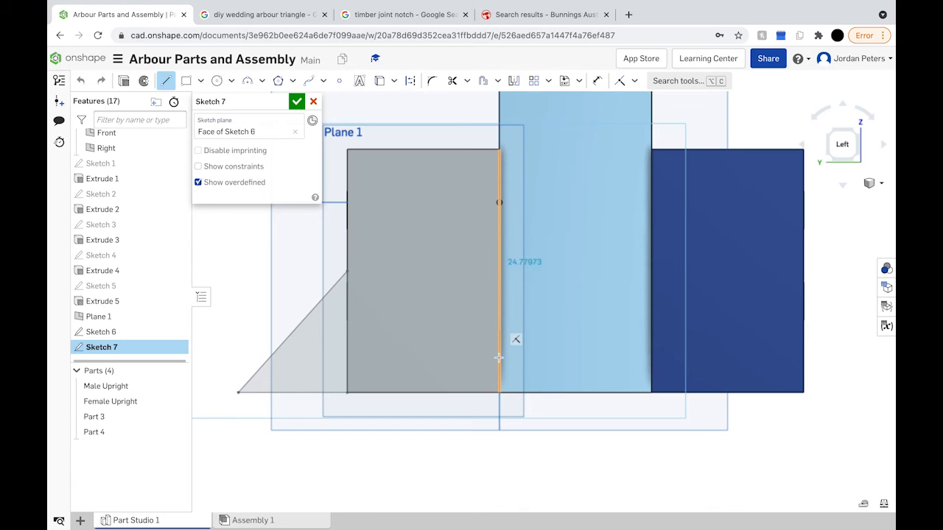
pyautogui.click(500, 392)
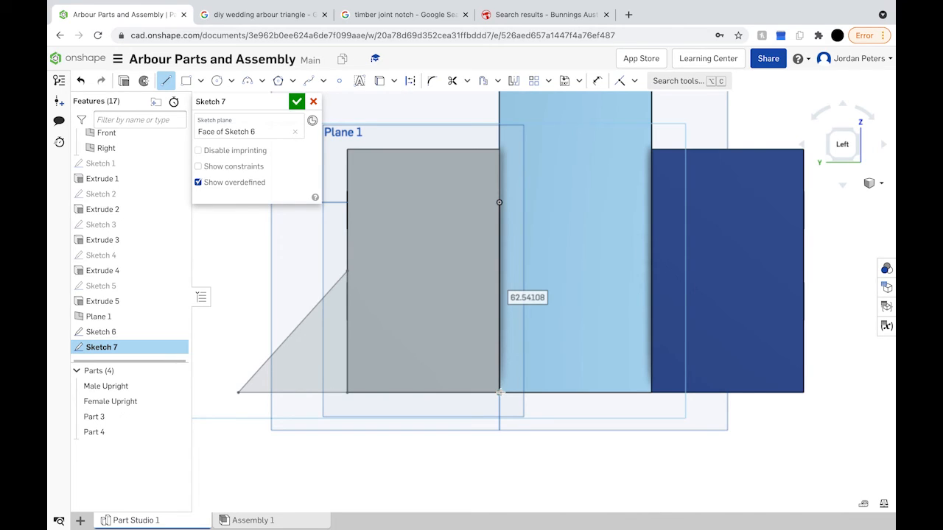
pyautogui.click(499, 392)
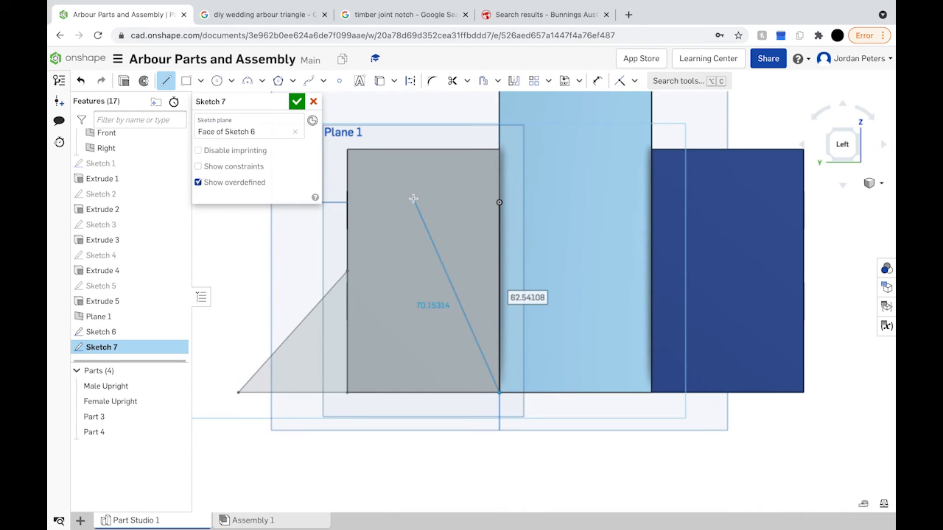
pyautogui.click(313, 101)
# Delete Sketch 6, the triangle sketch beside the grey block's end face.
pyautogui.moveTo(413, 257); pyautogui.dragTo(491, 285, button='right')
pyautogui.click(160, 338)
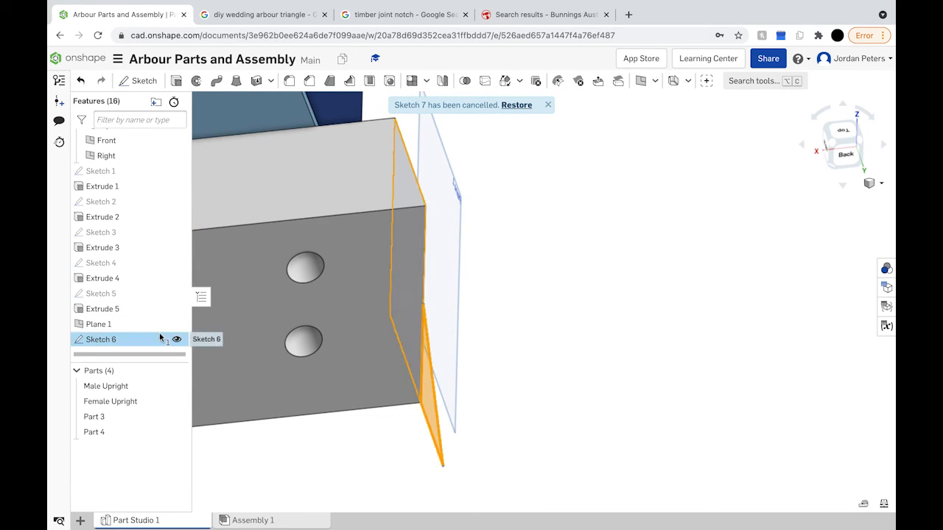
pyautogui.press('Delete')
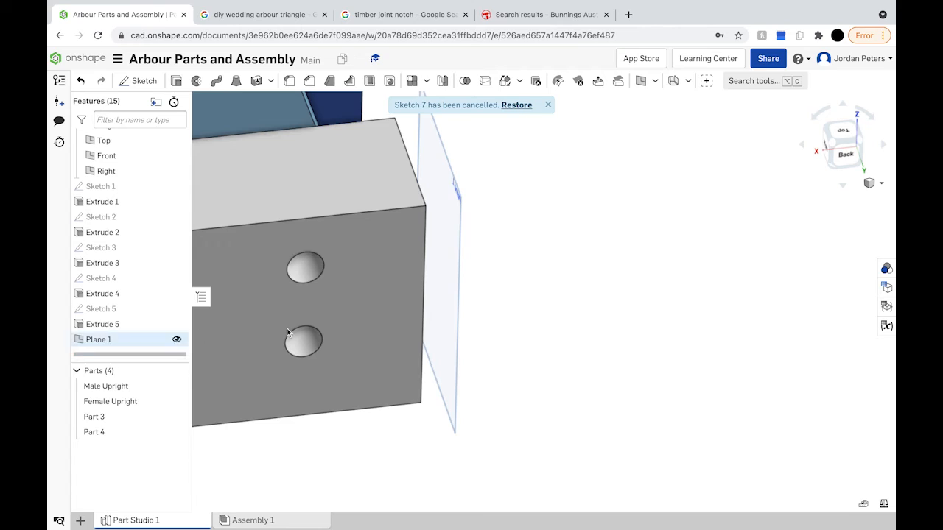
# Start a new sketch on the drilled outer face of the grey block (Part 4), viewed from the back, with the Line tool.
pyautogui.click(355, 277)
pyautogui.click(846, 156)
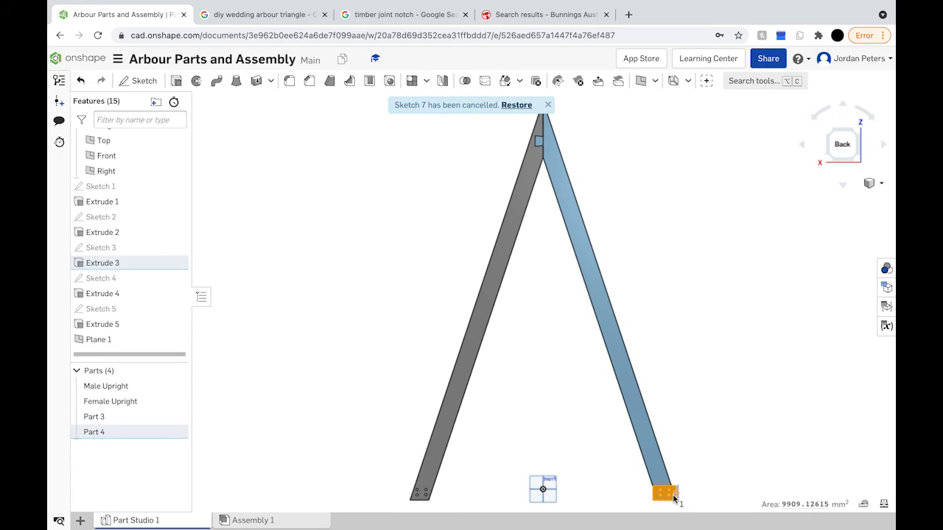
pyautogui.scroll(5, 673, 499)
pyautogui.scroll(5, 673, 500)
pyautogui.scroll(-6, 673, 499)
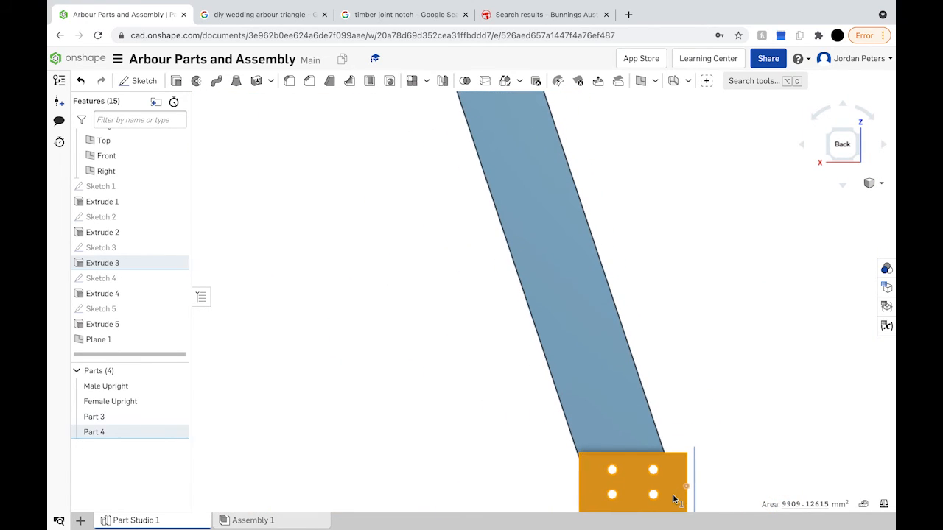
pyautogui.moveTo(674, 499); pyautogui.dragTo(640, 370, button='middle')
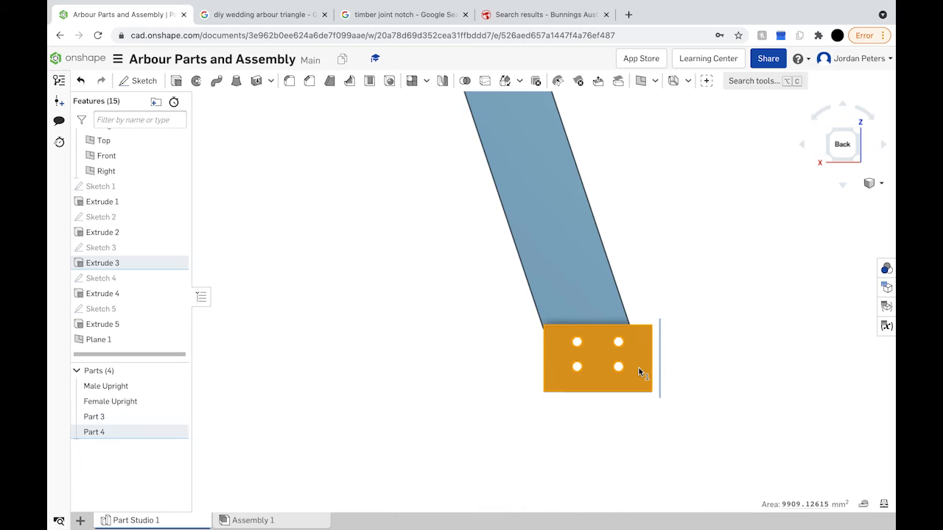
pyautogui.click(143, 80)
pyautogui.click(165, 82)
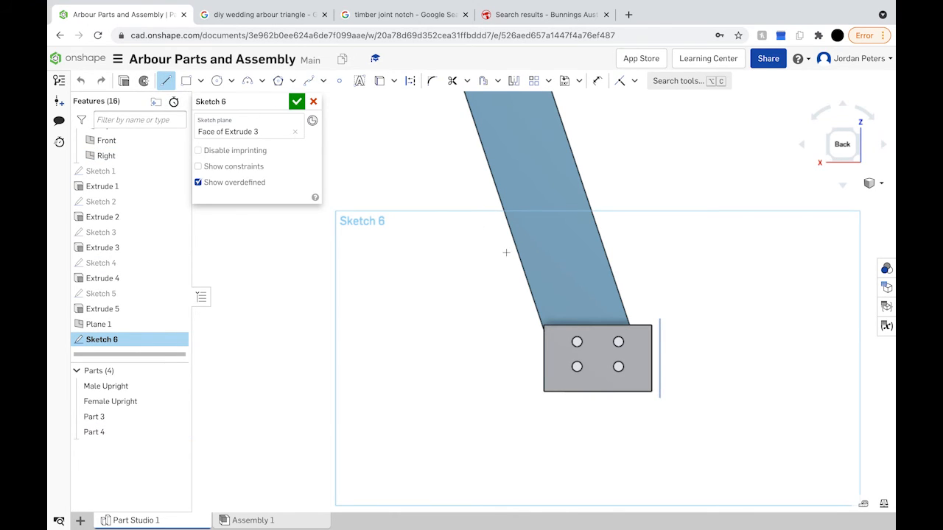
# Sketch a 10 mm horizontal line outward from the grey block's lower outer corner and a 50 mm vertical line down from its end.
pyautogui.scroll(3, 621, 327)
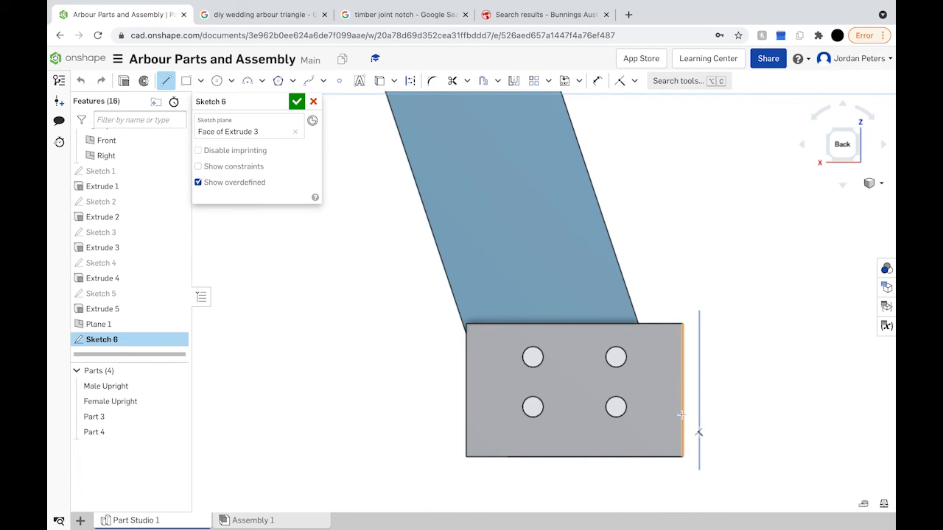
pyautogui.moveTo(682, 410); pyautogui.dragTo(649, 374, button='middle')
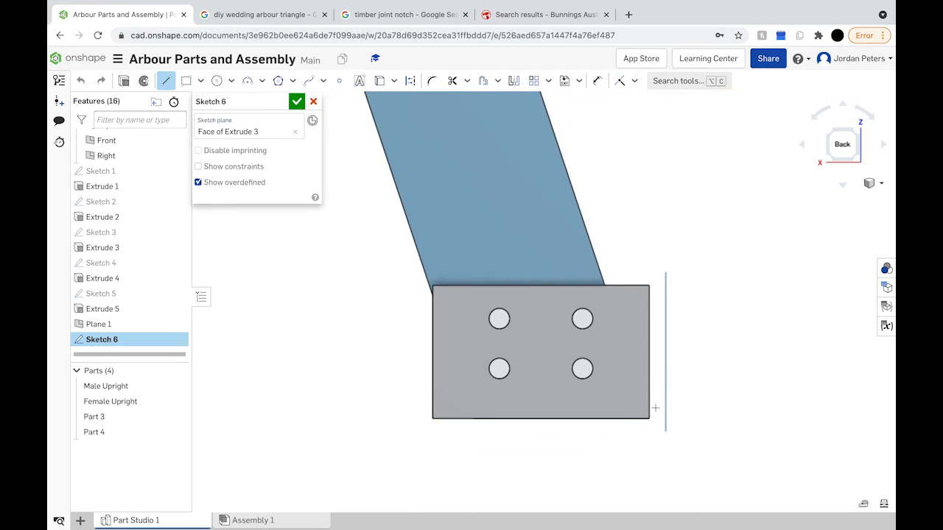
pyautogui.click(649, 419)
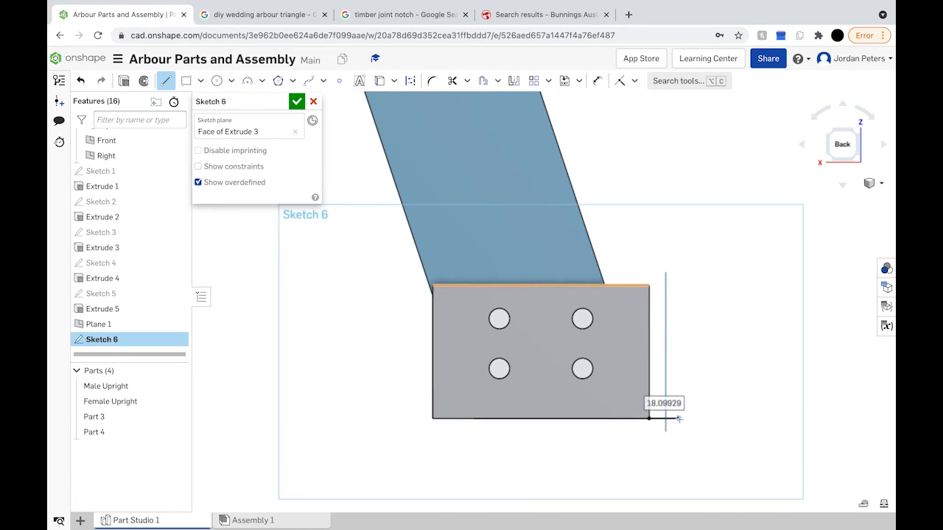
pyautogui.write('10')
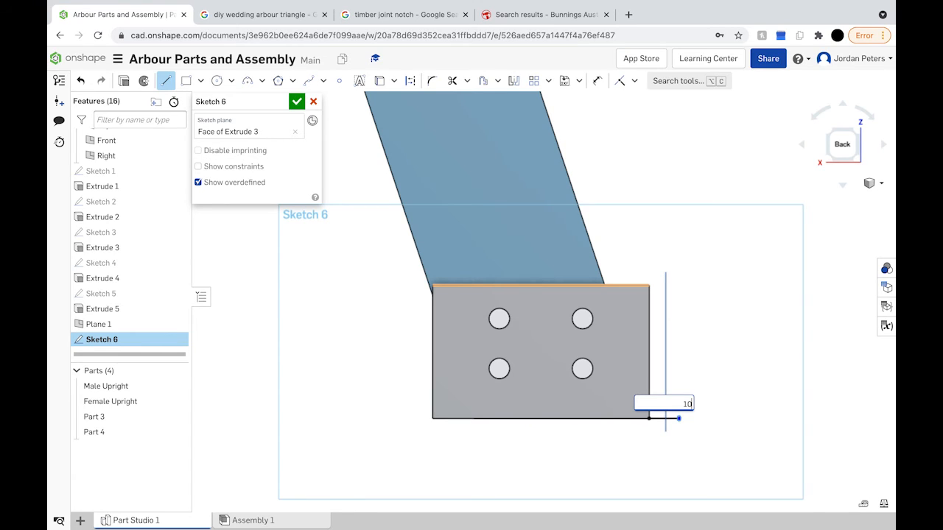
pyautogui.press('Return')
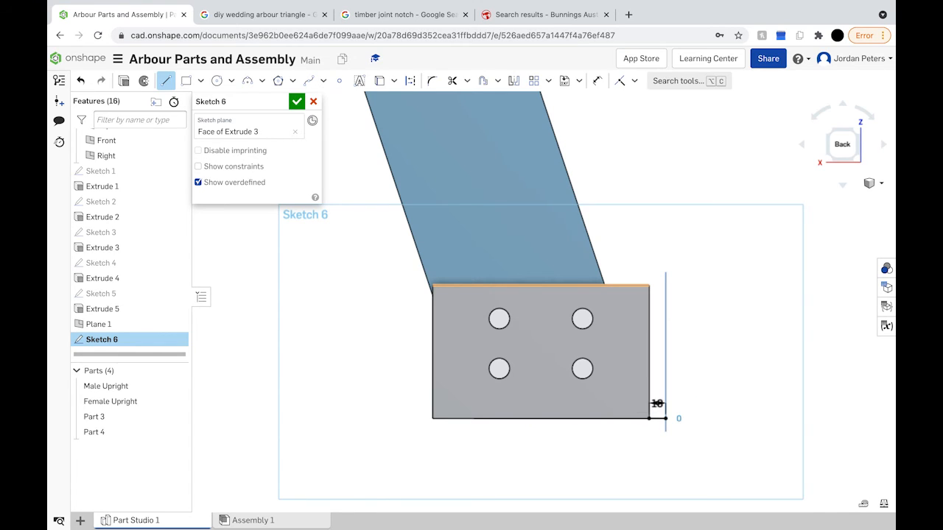
pyautogui.click(665, 471)
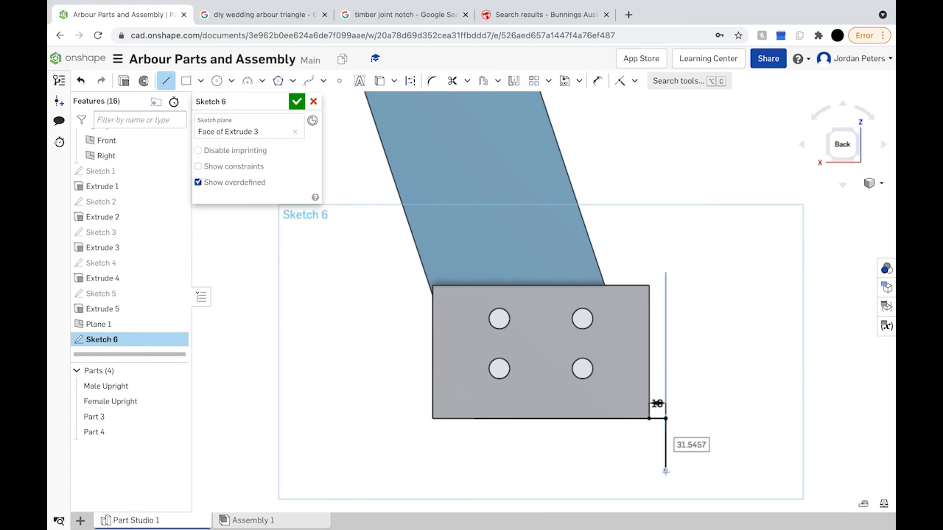
pyautogui.write('50')
pyautogui.press('Return')
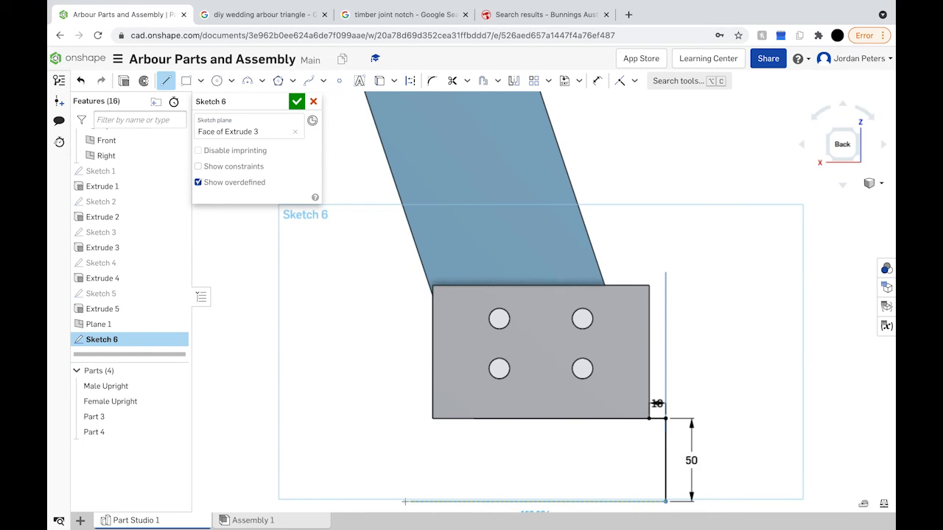
# Complete the rectangle beneath the grey block with a 150 mm bottom line, a 50 mm side and a closing top line, and finish the sketch.
pyautogui.scroll(-4, 405, 502)
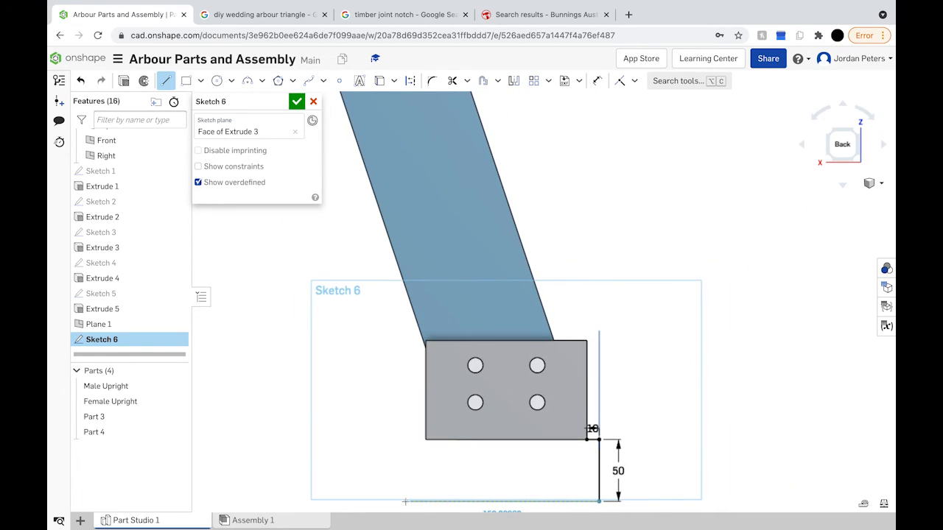
pyautogui.scroll(-3, 405, 501)
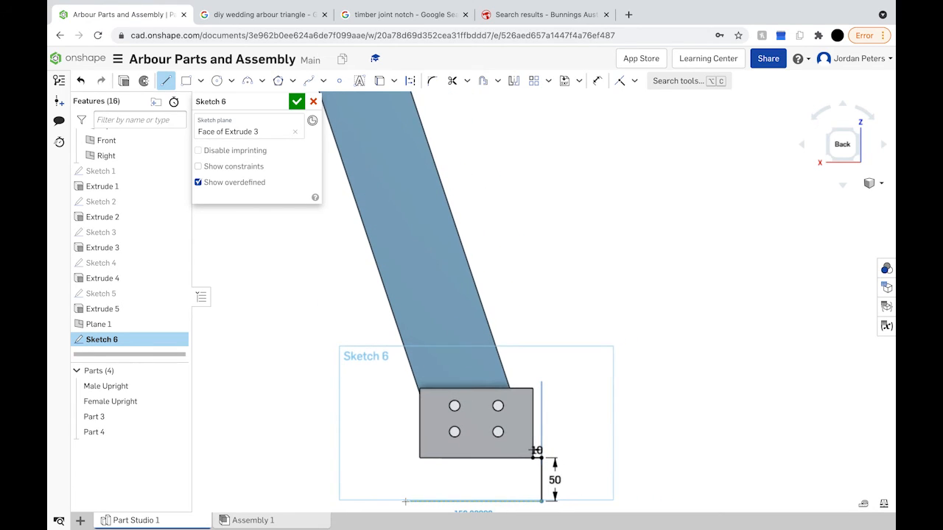
pyautogui.click(404, 502)
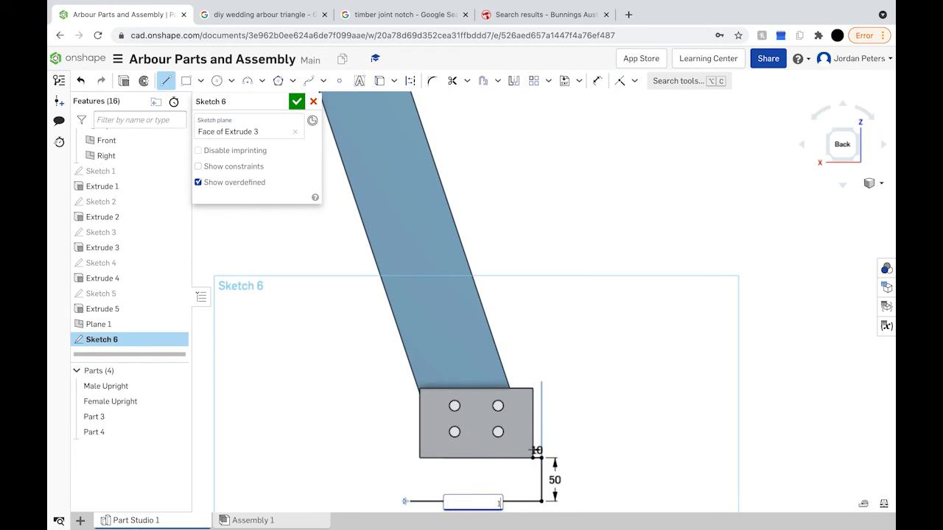
pyautogui.press('Return')
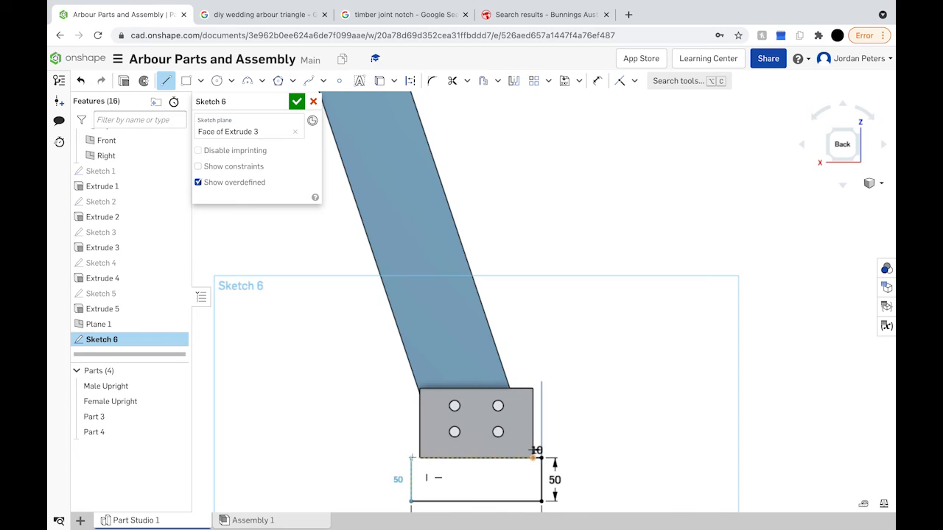
pyautogui.click(411, 458)
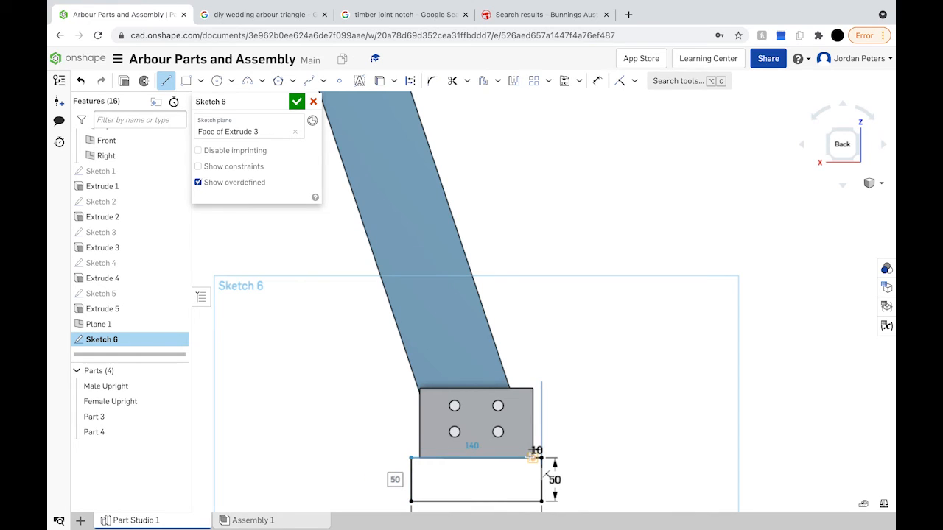
pyautogui.click(534, 456)
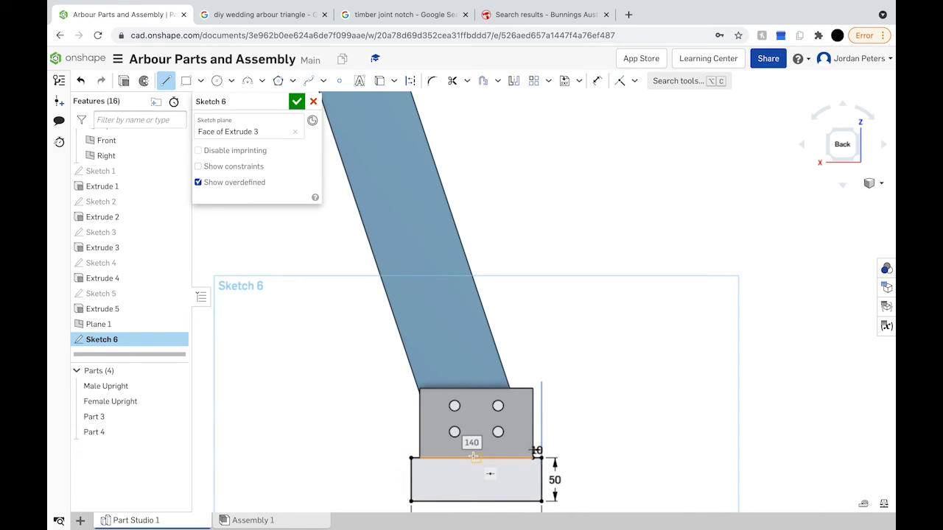
pyautogui.moveTo(448, 459)
pyautogui.mouseDown(button='right')
pyautogui.moveTo(417, 459)
pyautogui.moveTo(457, 460)
pyautogui.moveTo(482, 444)
pyautogui.moveTo(459, 467)
pyautogui.moveTo(412, 477)
pyautogui.moveTo(474, 463)
pyautogui.mouseUp(button='right')
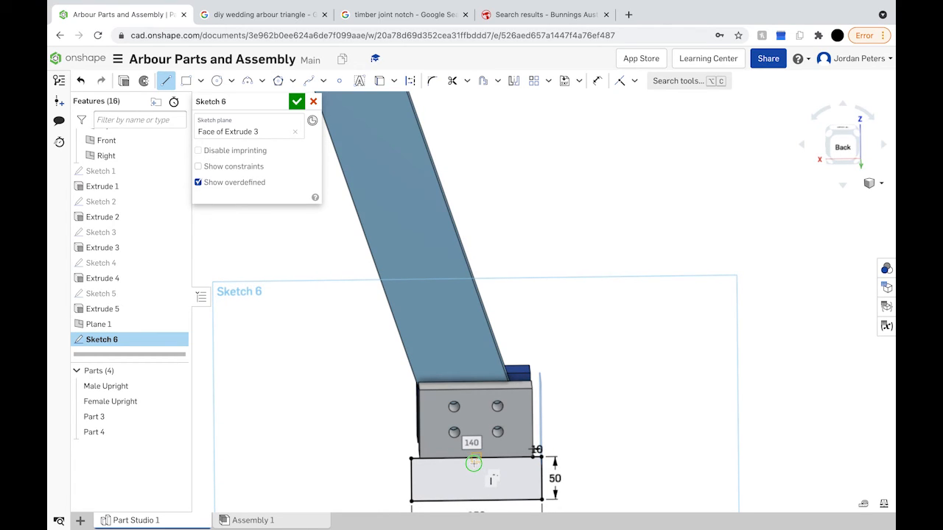
pyautogui.moveTo(474, 463); pyautogui.dragTo(475, 458, button='right')
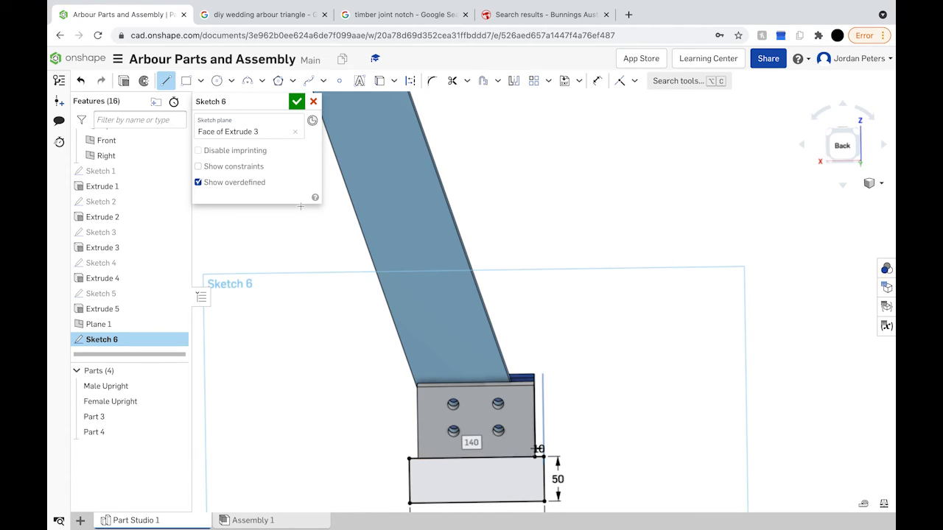
pyautogui.click(297, 103)
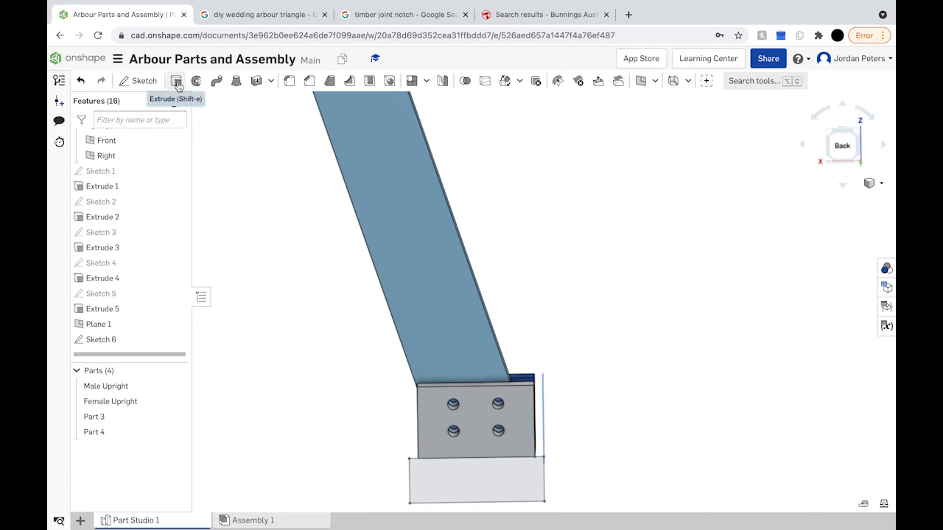
# Extrude the rectangle below the grey block 400 mm away from the upright as a new solid part.
pyautogui.click(177, 82)
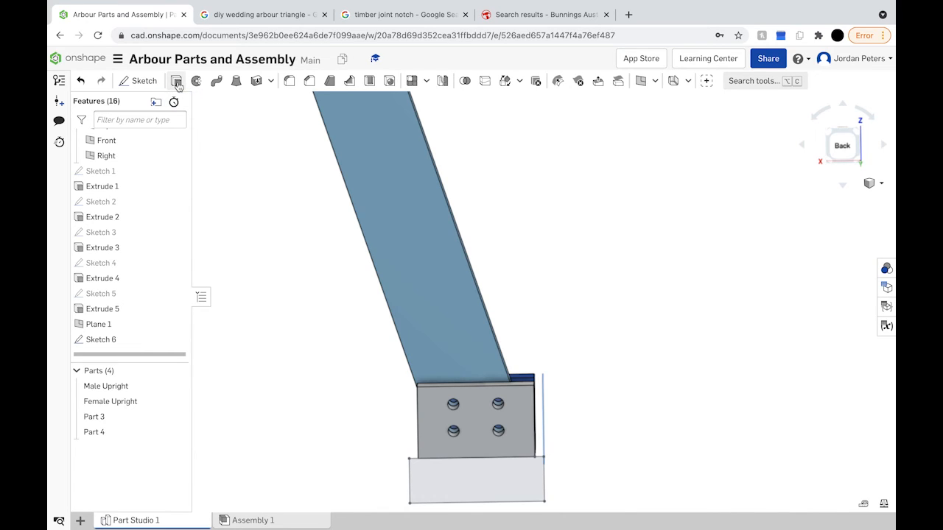
pyautogui.click(439, 482)
pyautogui.moveTo(638, 442)
pyautogui.mouseDown(button='right')
pyautogui.moveTo(583, 436)
pyautogui.moveTo(574, 445)
pyautogui.mouseUp(button='right')
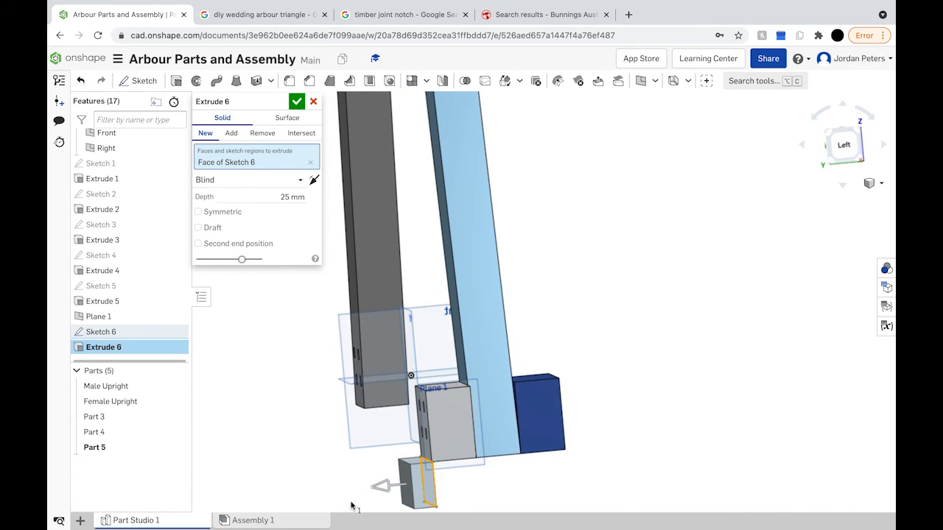
pyautogui.click(843, 144)
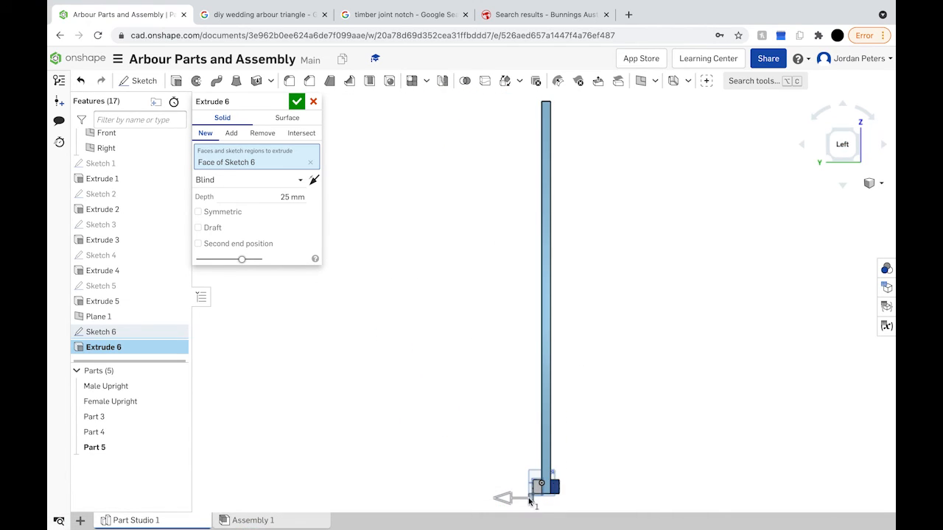
pyautogui.moveTo(509, 500); pyautogui.dragTo(421, 498)
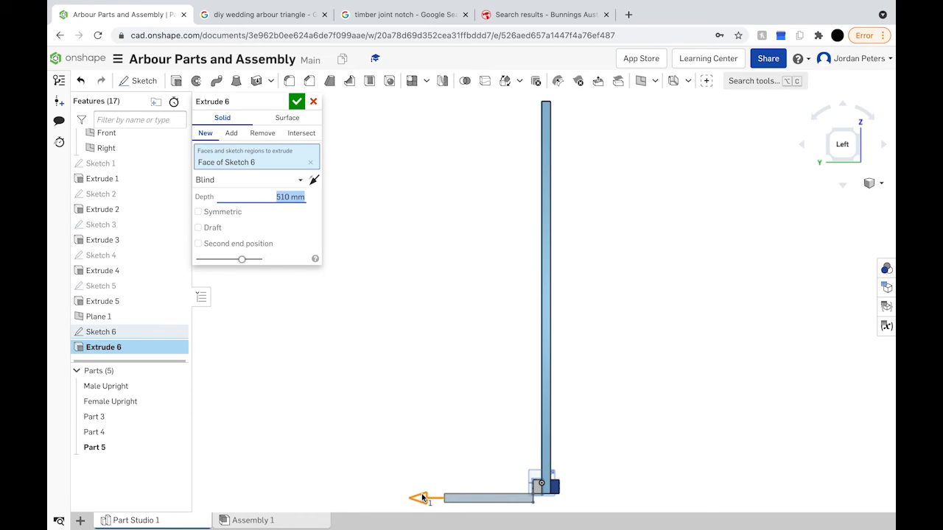
pyautogui.moveTo(421, 499); pyautogui.dragTo(441, 499)
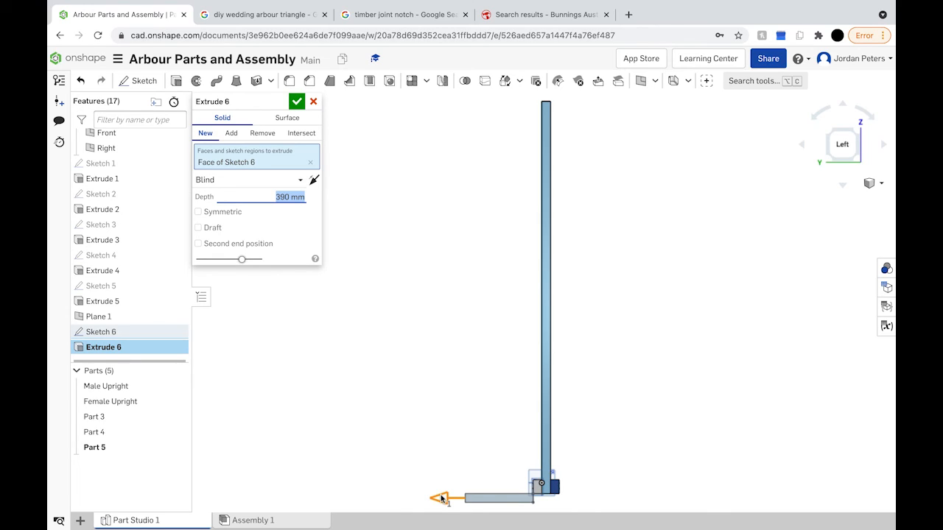
pyautogui.write('4')
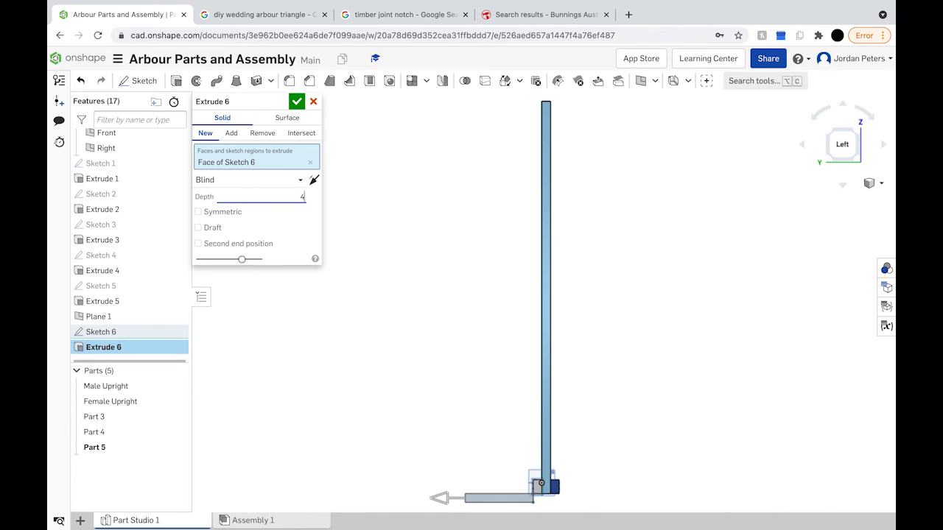
pyautogui.write('00')
pyautogui.press('Return')
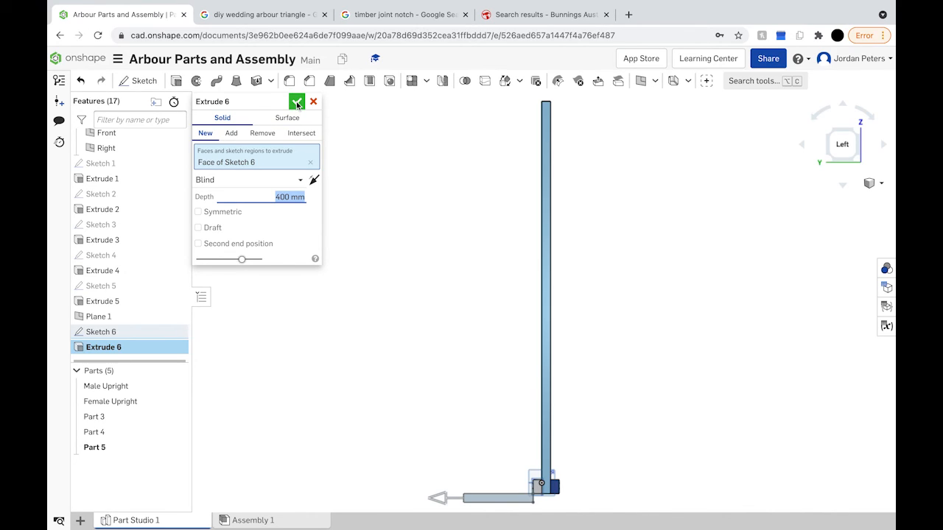
# Try to add the 400 mm extrusion to the grey block, with Part 4 as the merge scope.
pyautogui.click(231, 133)
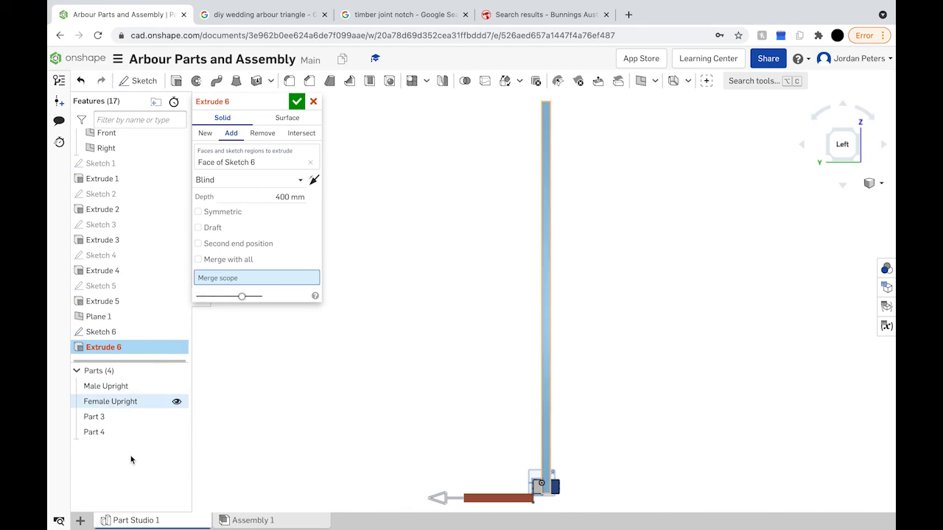
pyautogui.click(206, 133)
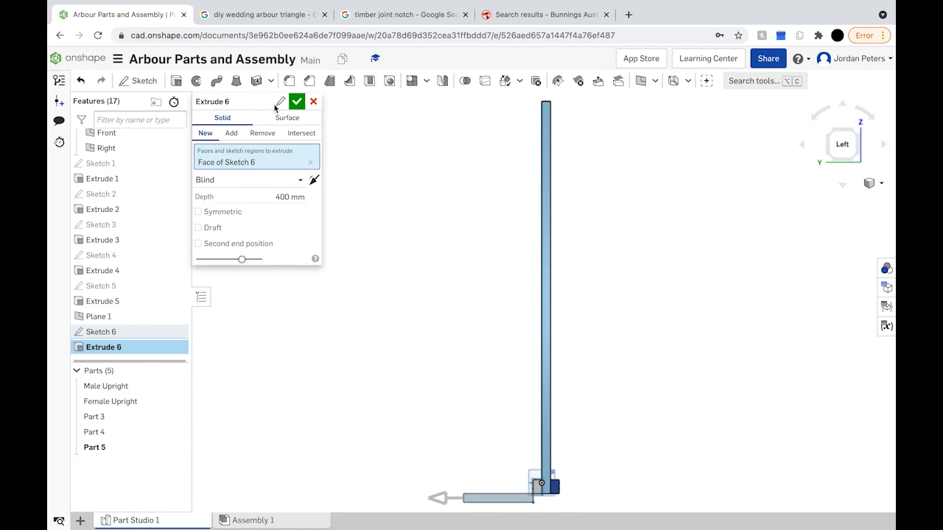
pyautogui.click(231, 133)
pyautogui.click(113, 431)
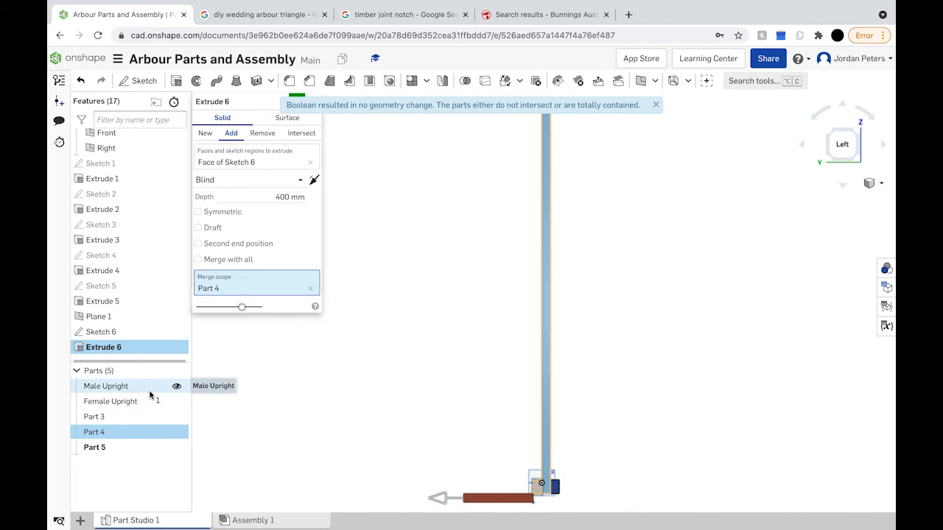
pyautogui.click(205, 134)
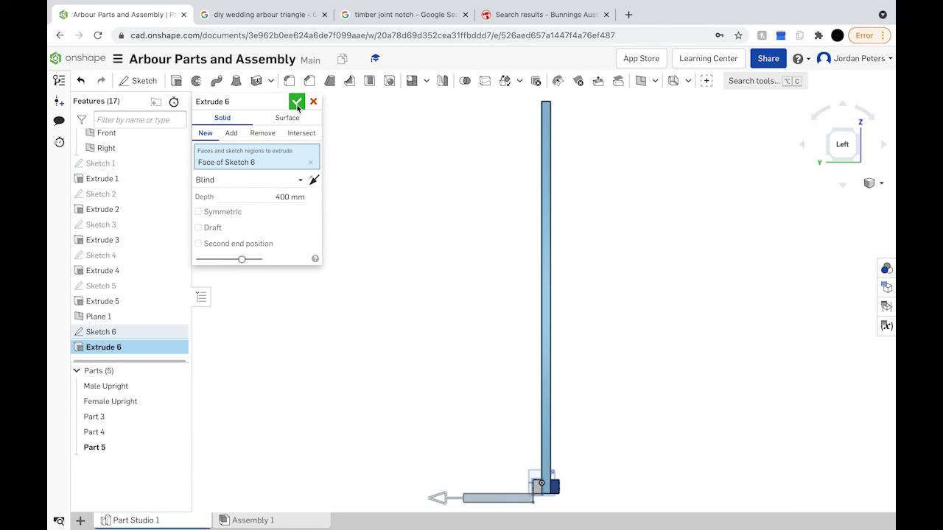
# Extrude the base slab's inner end face 550 mm beneath the upright and blocks as a new solid part.
pyautogui.scroll(4, 571, 499)
pyautogui.moveTo(567, 507); pyautogui.dragTo(537, 492, button='right')
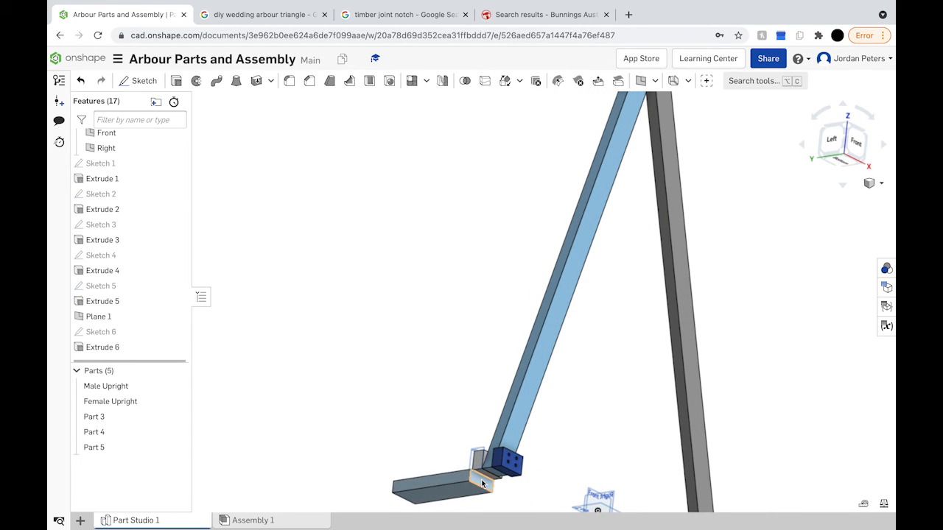
pyautogui.scroll(5, 476, 473)
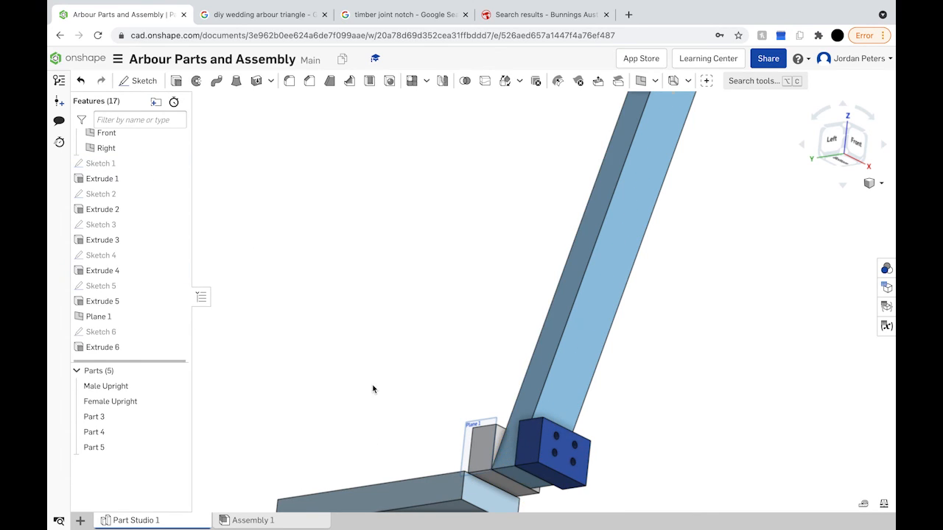
pyautogui.click(476, 499)
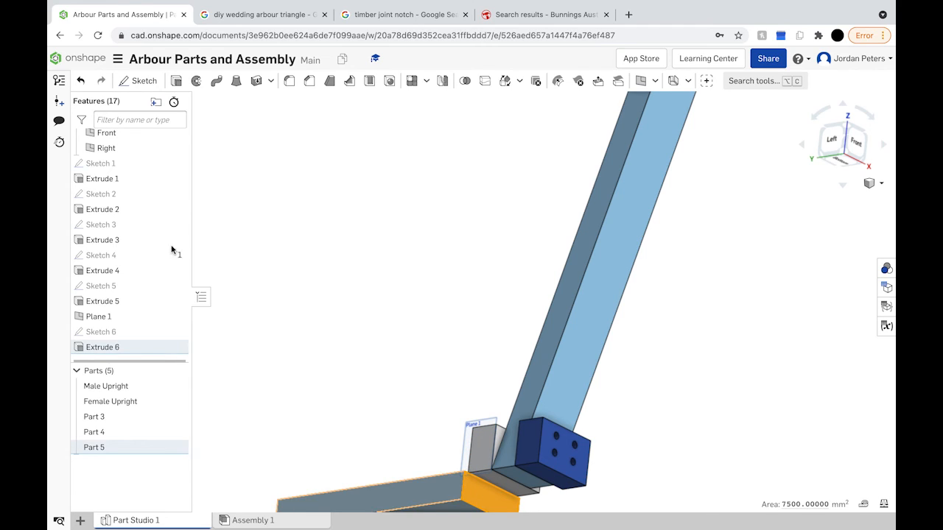
pyautogui.click(175, 81)
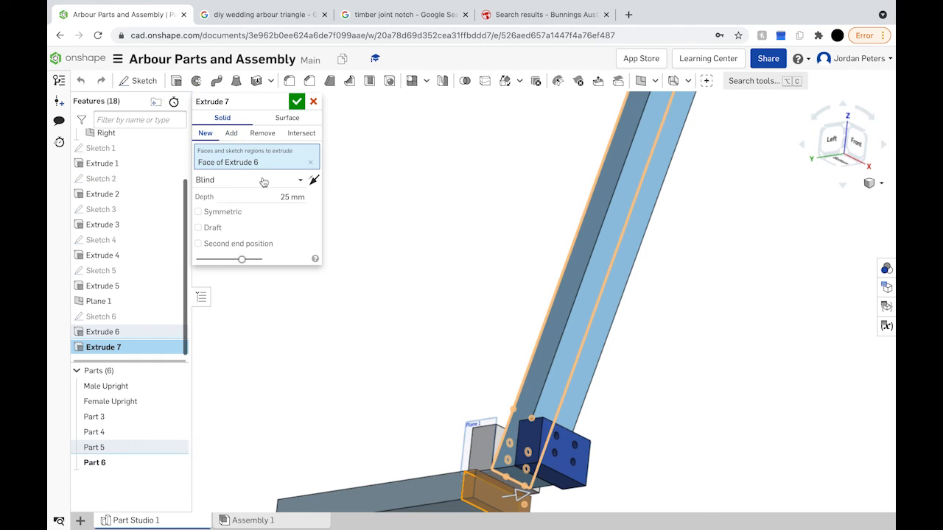
pyautogui.click(288, 196)
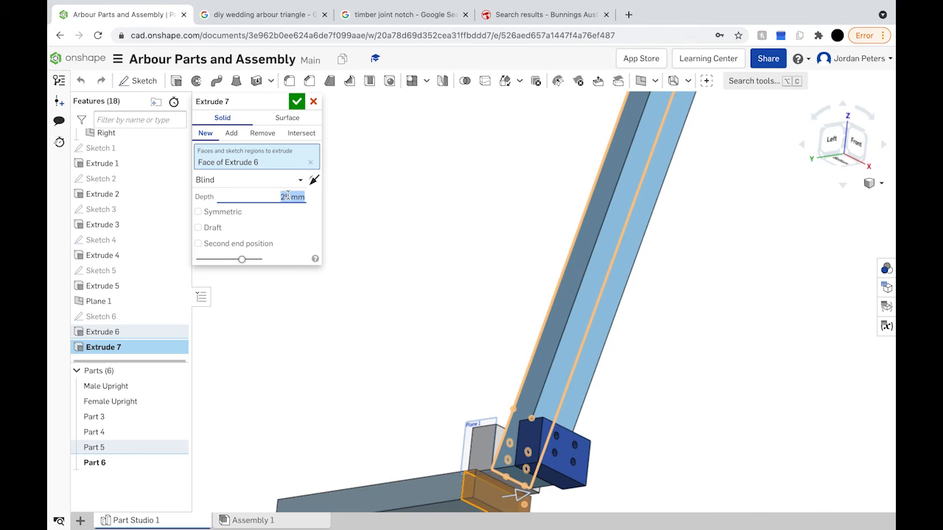
pyautogui.write('550')
pyautogui.press('Return')
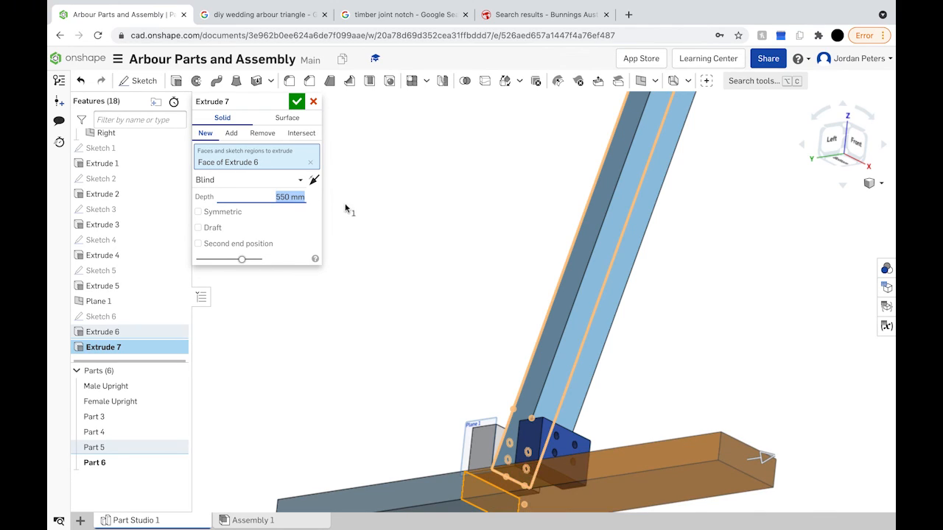
pyautogui.click(296, 101)
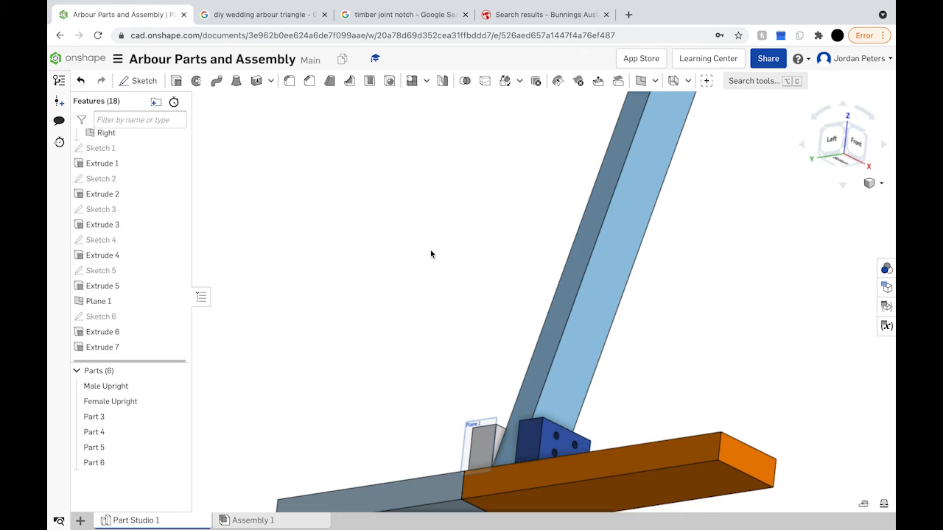
# Select both drilled blocks and both slab pieces, Parts 3 to 6, and bring up the operations available for them.
pyautogui.click(831, 139)
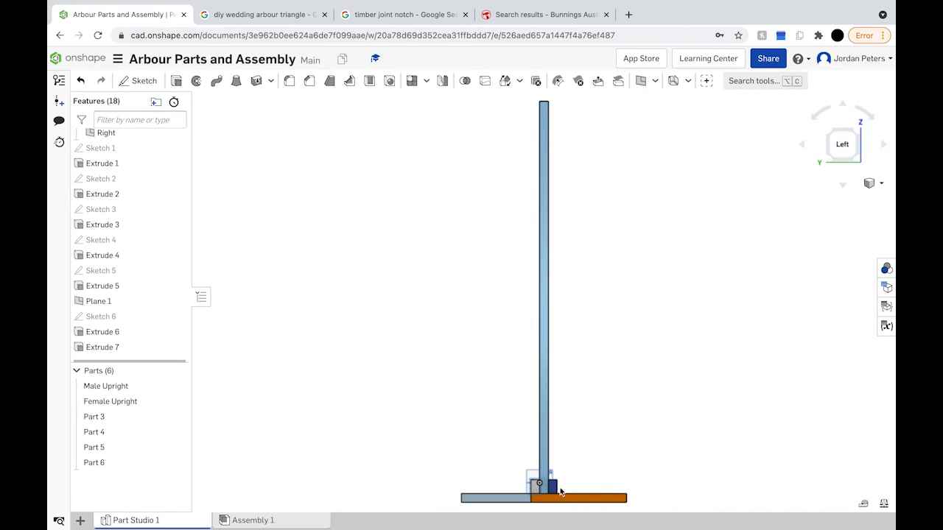
pyautogui.scroll(5, 551, 501)
pyautogui.scroll(-3, 550, 501)
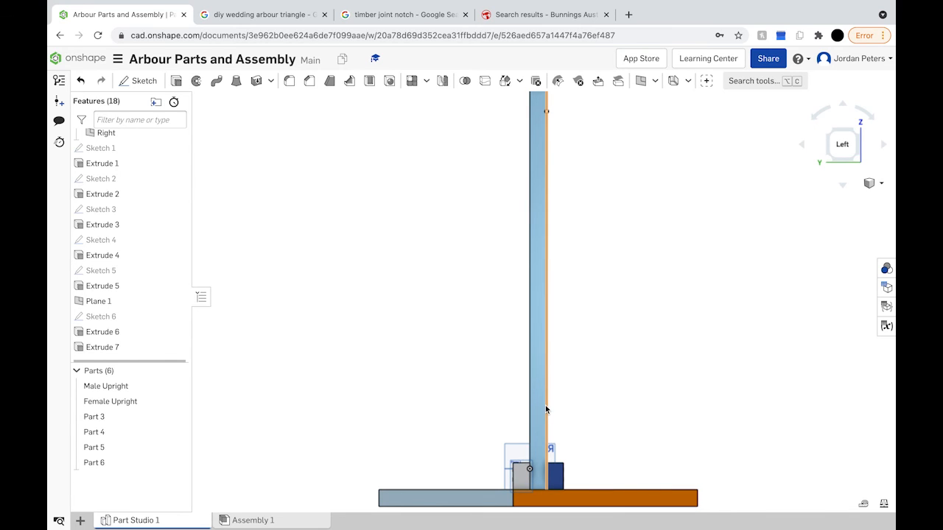
pyautogui.moveTo(572, 451); pyautogui.dragTo(542, 471, button='right')
pyautogui.click(605, 472)
pyautogui.scroll(5, 463, 443)
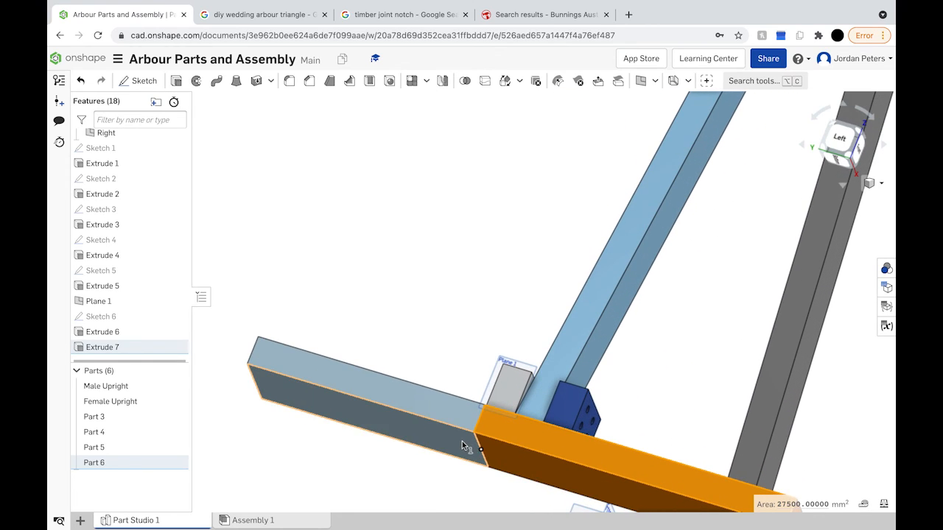
pyautogui.click(115, 418)
pyautogui.keyDown('shift'); pyautogui.click(116, 446); pyautogui.keyUp('shift')
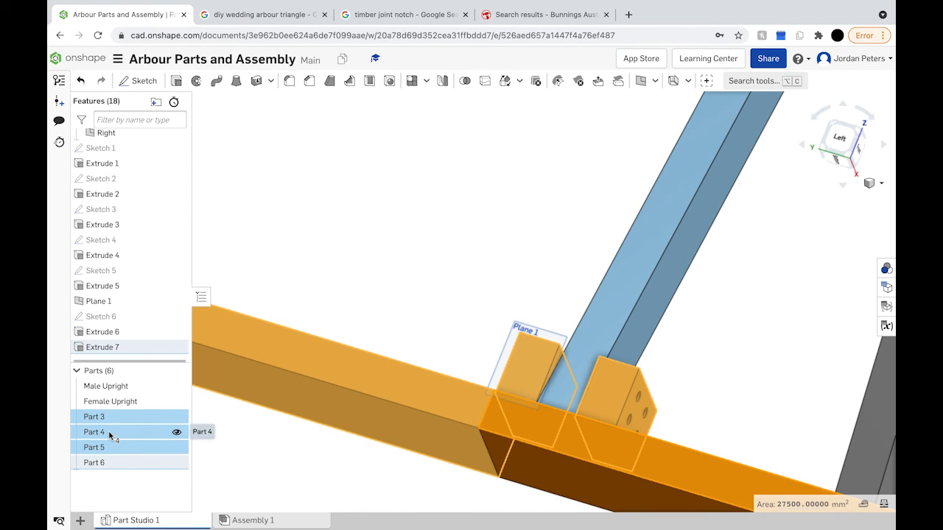
pyautogui.rightClick(109, 436)
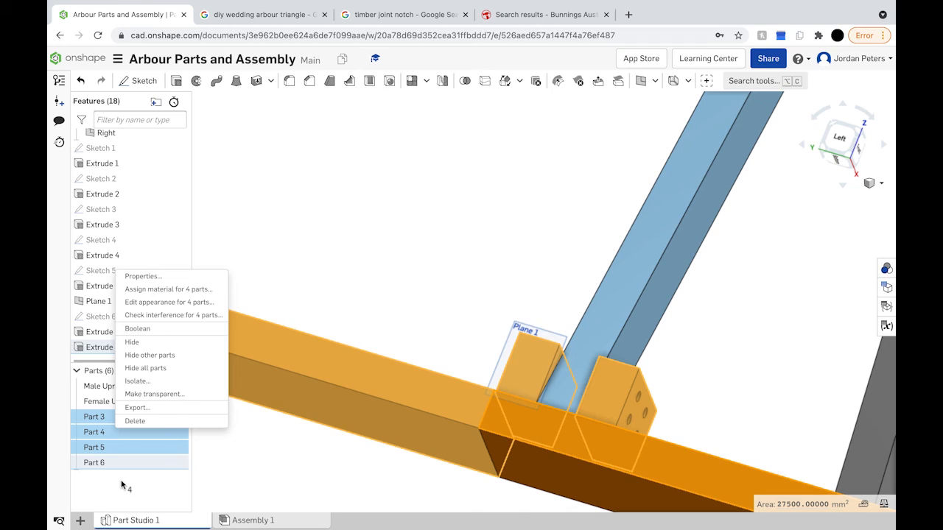
# Search Google in a new browser tab for "how to merge parts in onshape".
pyautogui.click(631, 16)
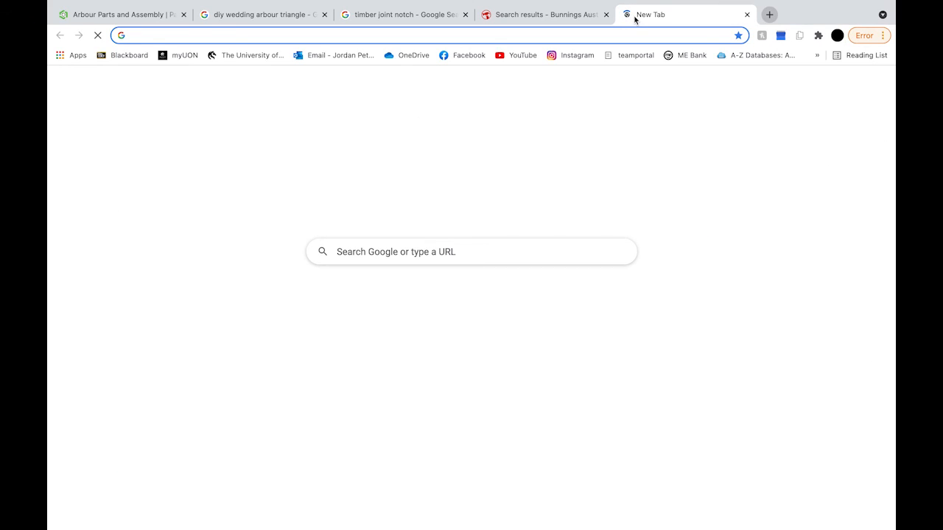
pyautogui.write('how to ')
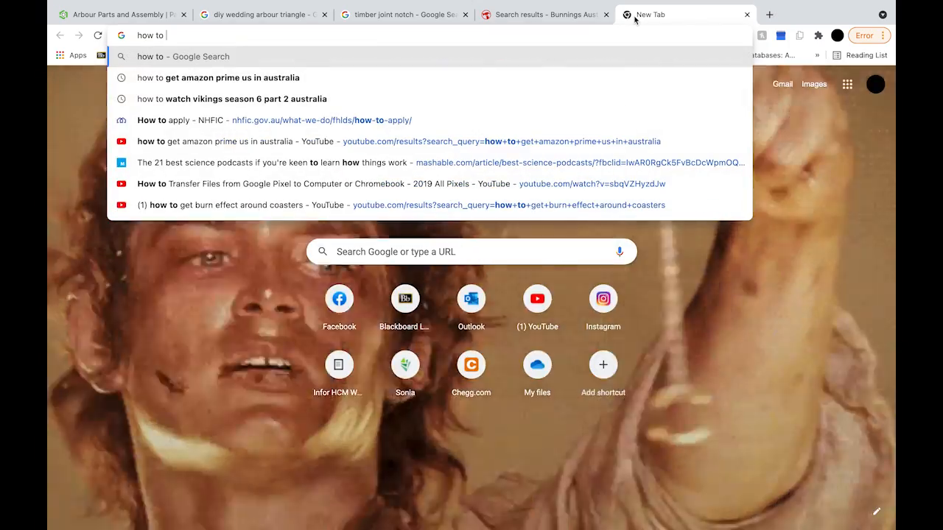
pyautogui.write('merge parts in ')
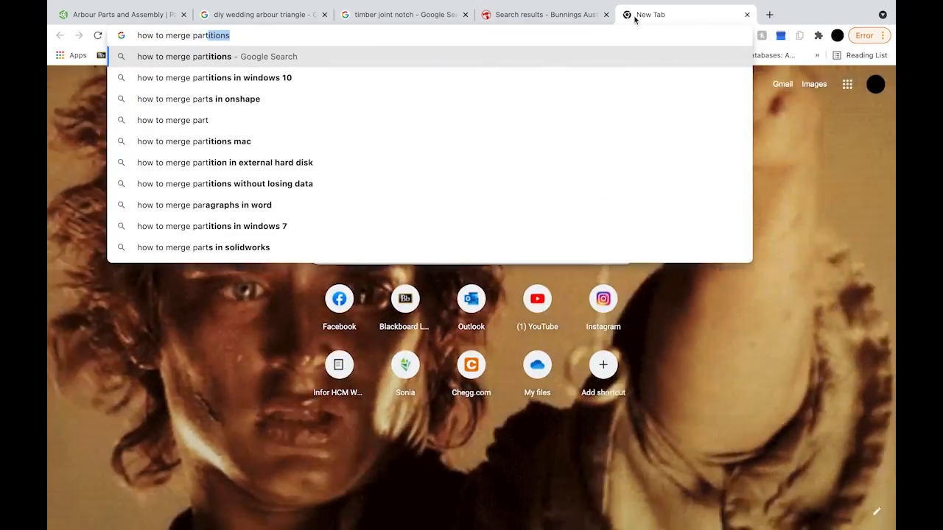
pyautogui.write('onshape\\')
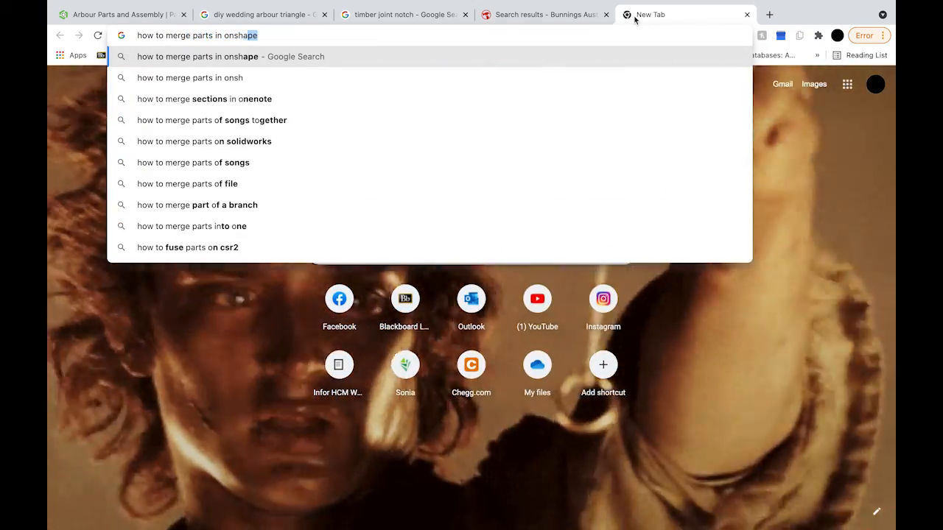
pyautogui.press('BackSpace')
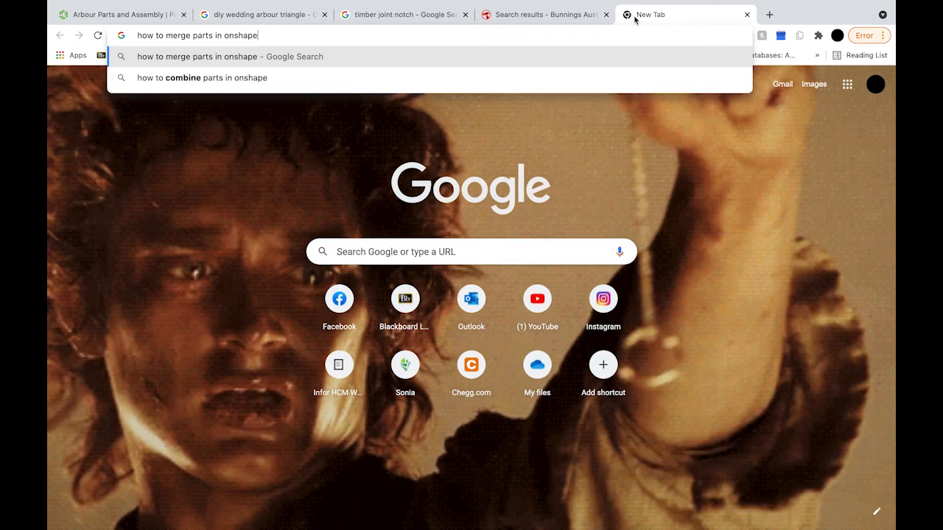
pyautogui.press('Return')
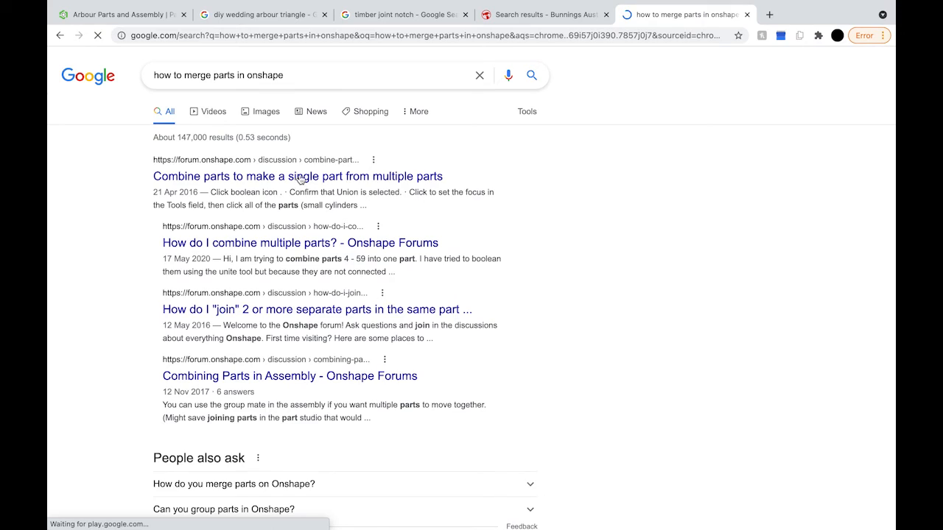
# Open the Onshape forum thread on combining multiple parts into a single part and read its answer about the Boolean feature.
pyautogui.click(338, 180)
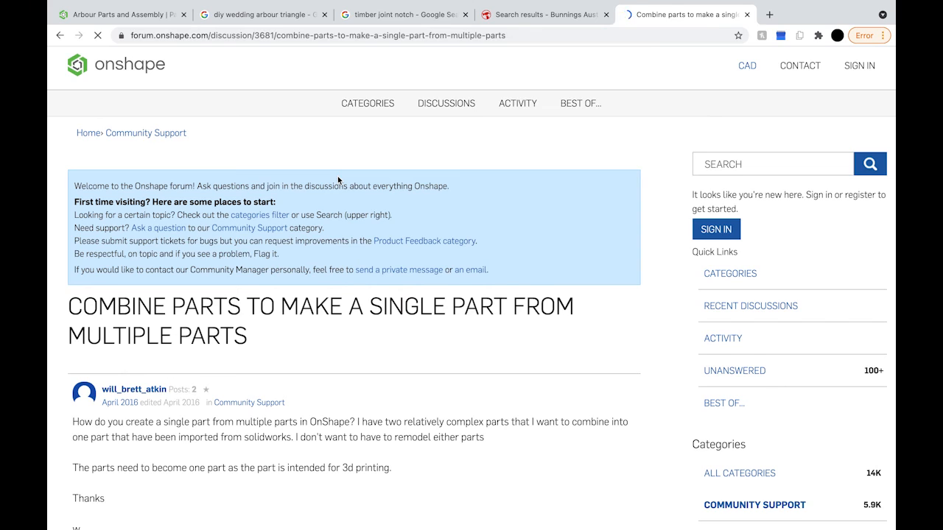
pyautogui.scroll(-3, 337, 176)
pyautogui.scroll(-3, 238, 254)
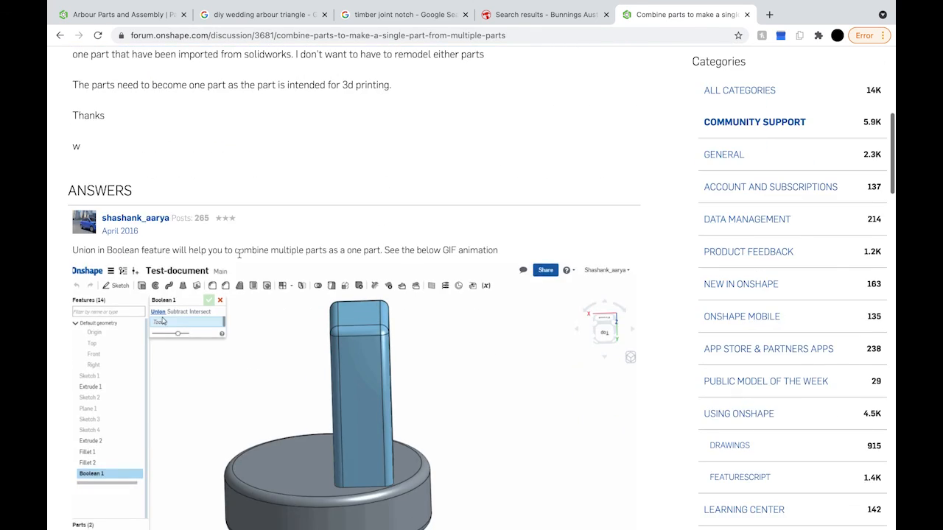
pyautogui.scroll(-2, 238, 254)
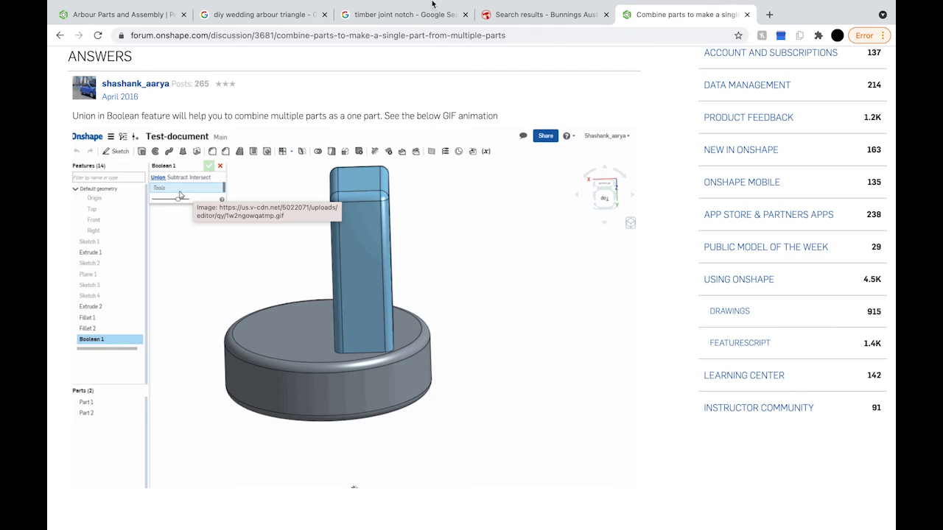
# Return to the Onshape document and merge Parts 3, 4, 5 and 6 into one part with a Boolean Union.
pyautogui.click(134, 19)
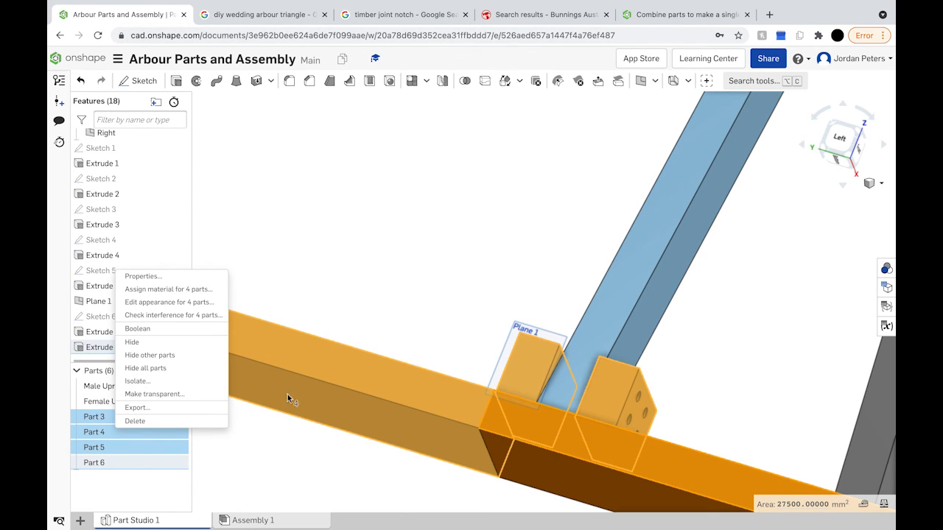
pyautogui.click(159, 333)
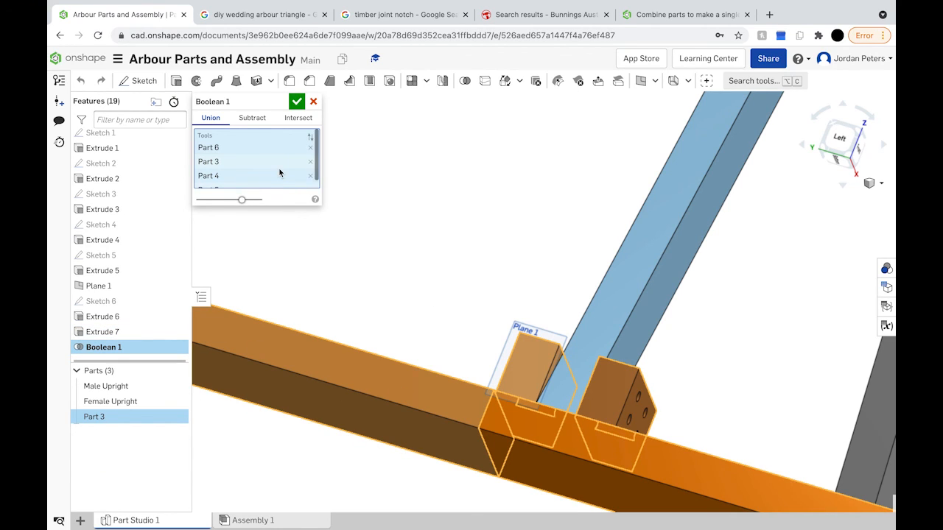
pyautogui.scroll(-1, 280, 171)
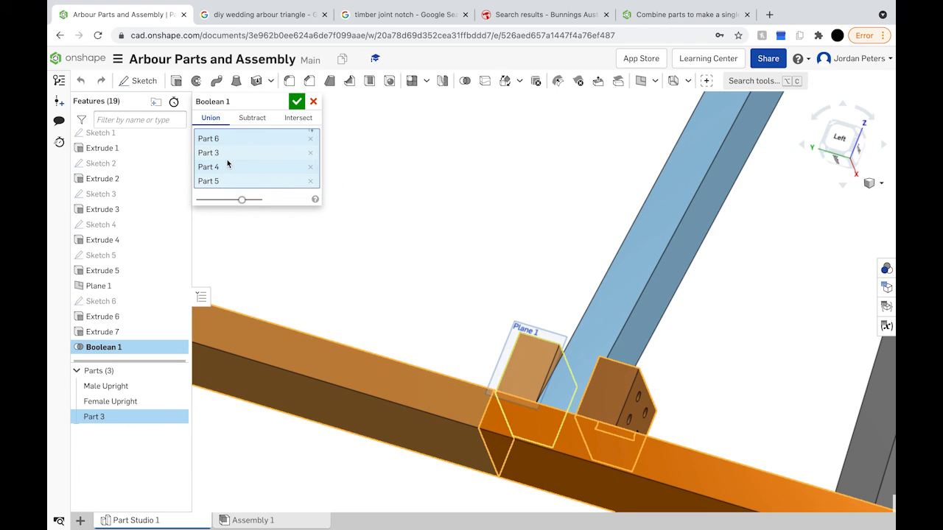
pyautogui.scroll(1, 227, 156)
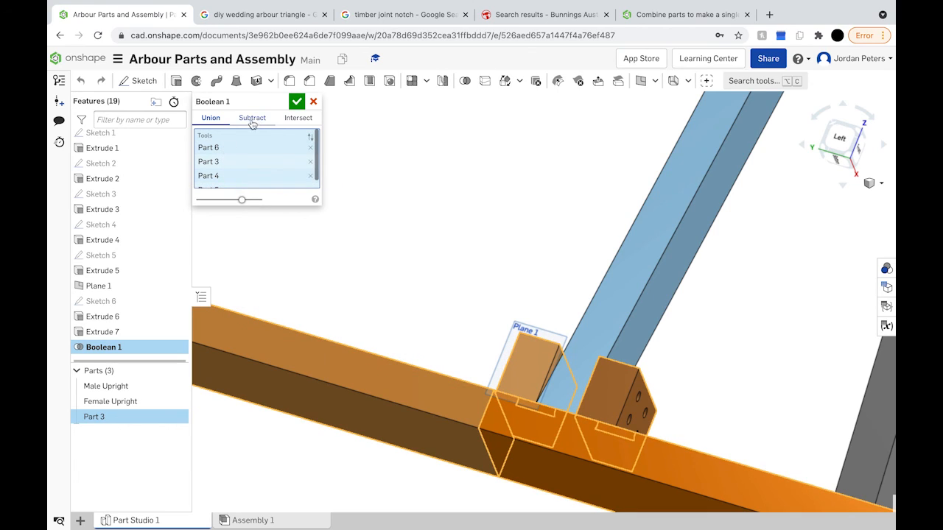
pyautogui.click(298, 101)
# Rename the merged block-and-slab part as Base.
pyautogui.moveTo(432, 236); pyautogui.dragTo(390, 221, button='right')
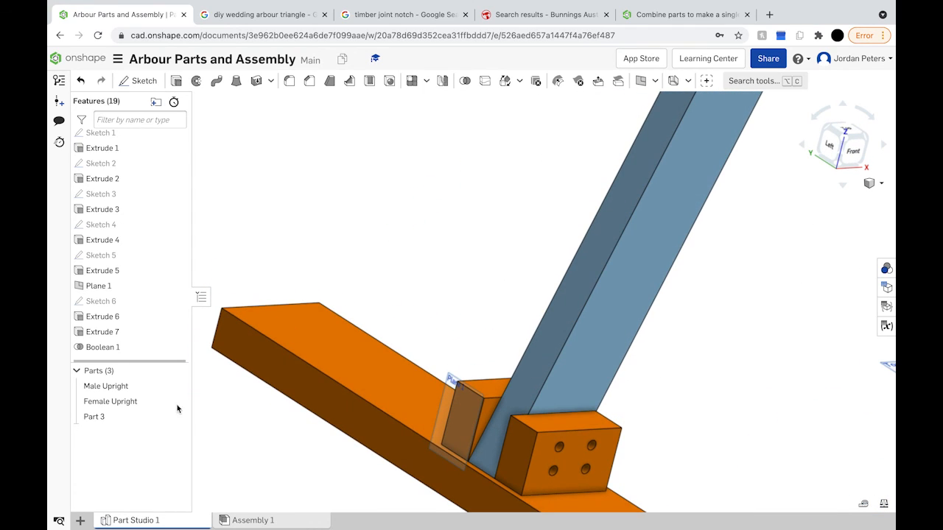
pyautogui.rightClick(101, 421)
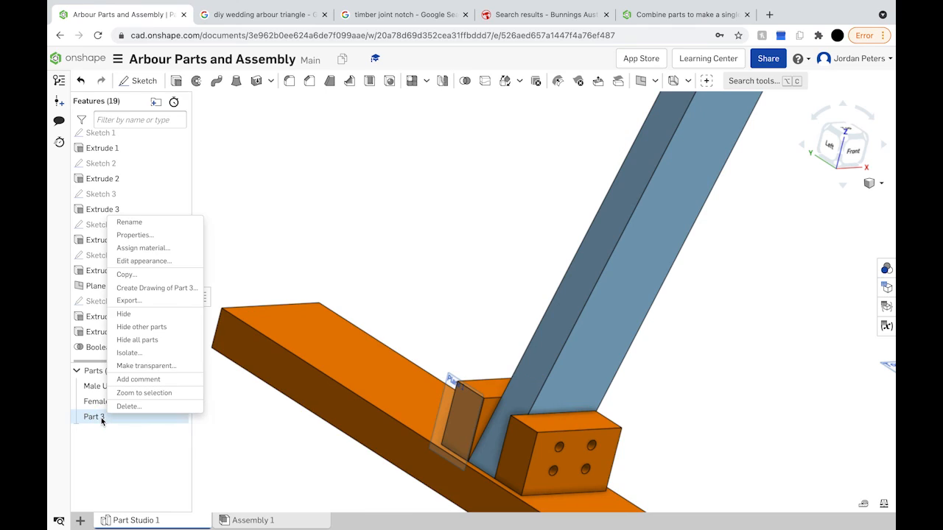
pyautogui.click(141, 224)
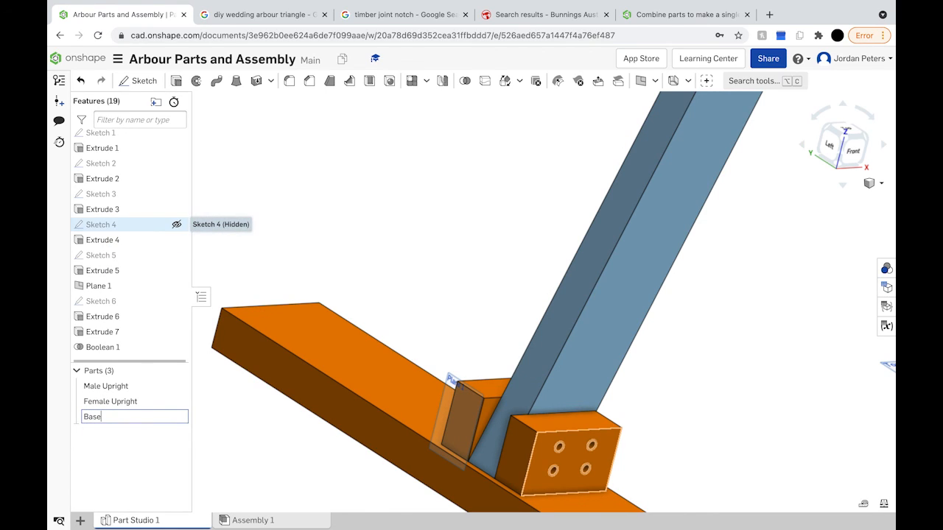
pyautogui.press('Return')
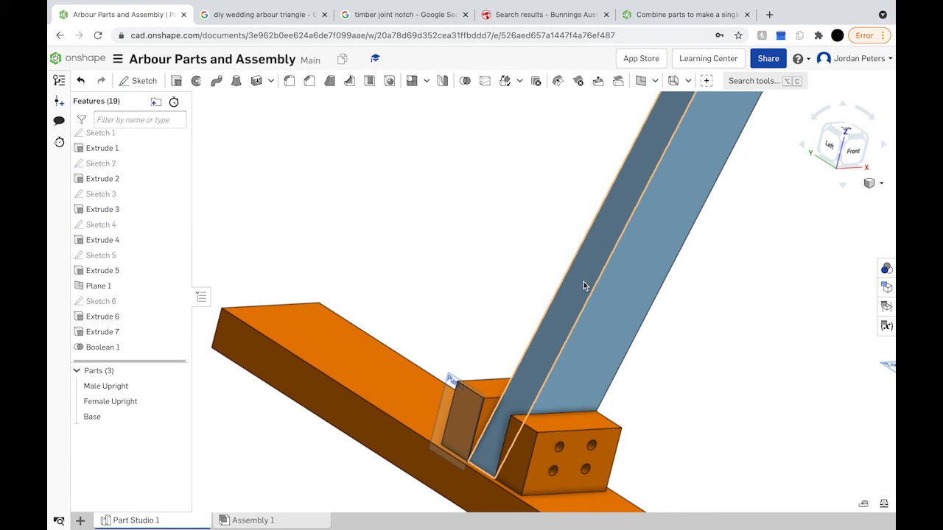
# Examine the merged base from below and from the front, including its fit against the upright and the whole frame.
pyautogui.moveTo(476, 389); pyautogui.dragTo(505, 333, button='right')
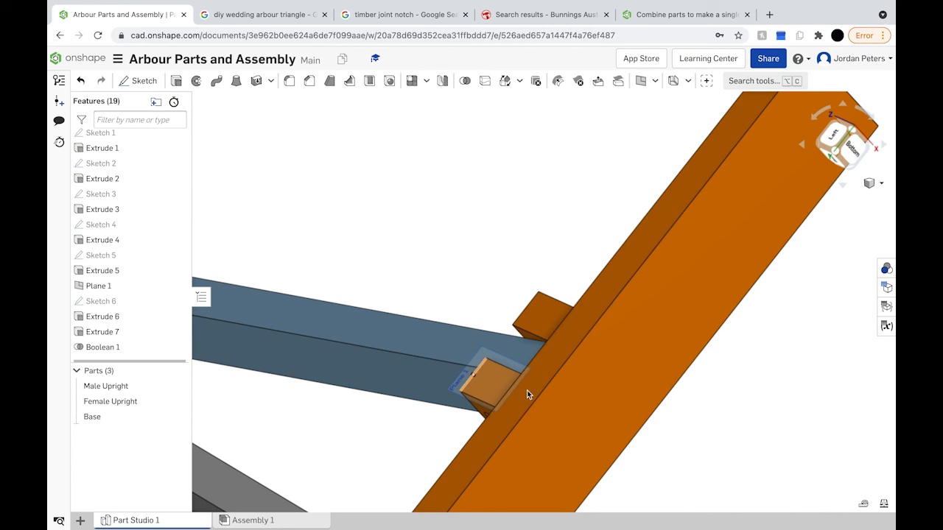
pyautogui.moveTo(507, 391); pyautogui.dragTo(477, 475, button='right')
pyautogui.scroll(3, 475, 475)
pyautogui.scroll(-8, 474, 475)
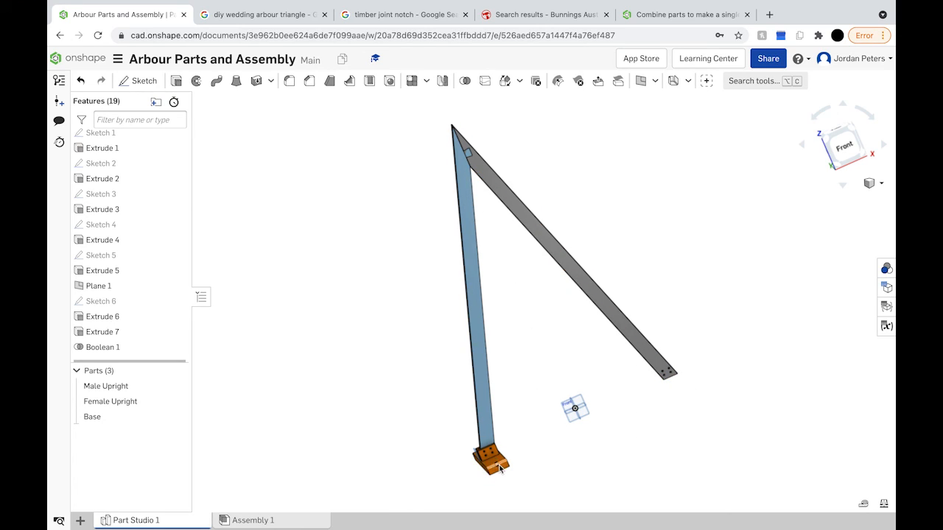
pyautogui.scroll(-2, 500, 464)
pyautogui.scroll(6, 500, 461)
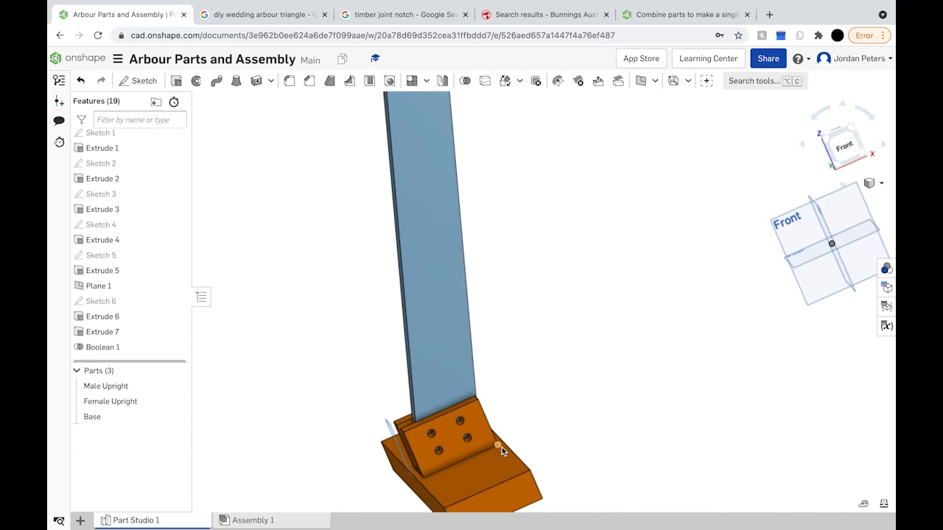
pyautogui.scroll(2, 501, 447)
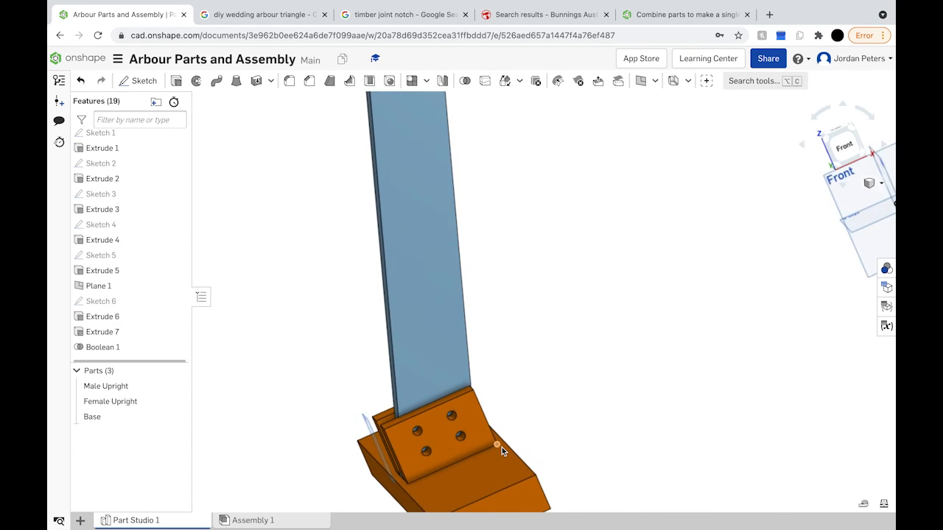
pyautogui.click(444, 398)
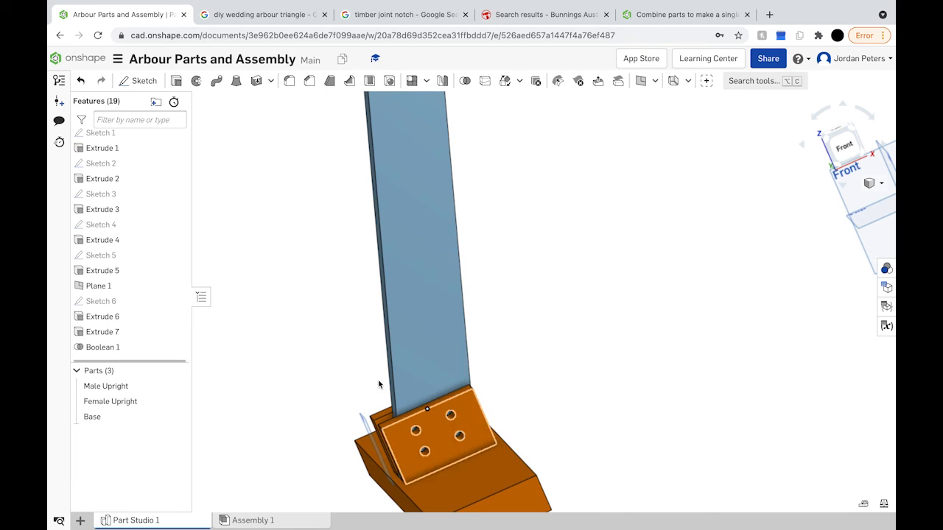
pyautogui.scroll(-5, 378, 376)
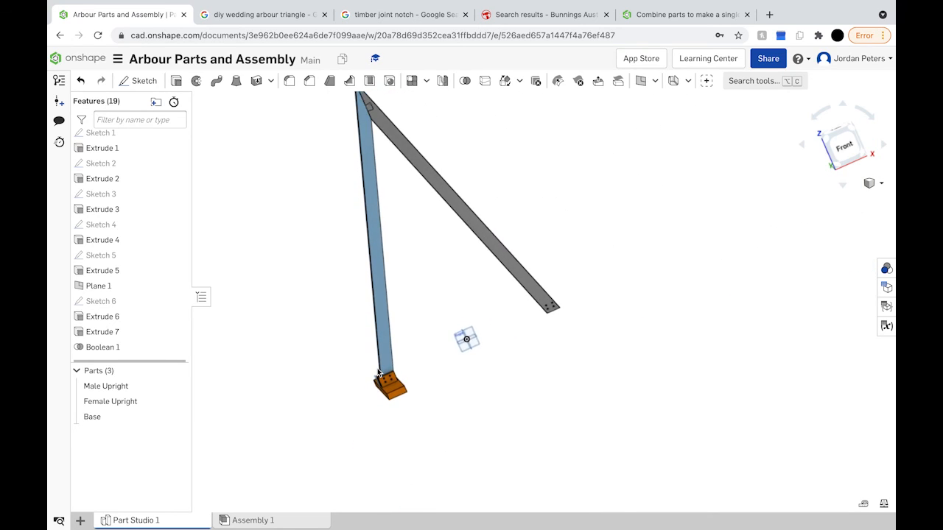
pyautogui.scroll(-2, 378, 374)
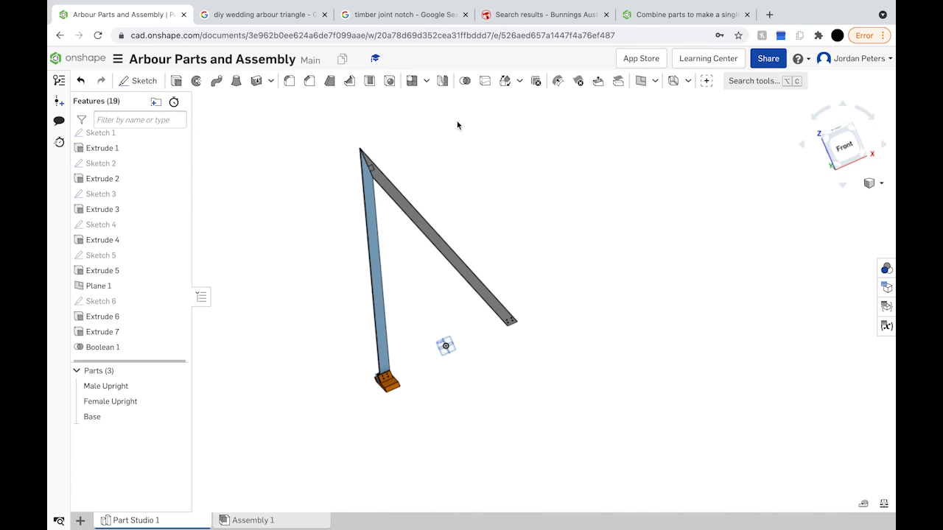
# Open Assembly 1.
pyautogui.click(256, 521)
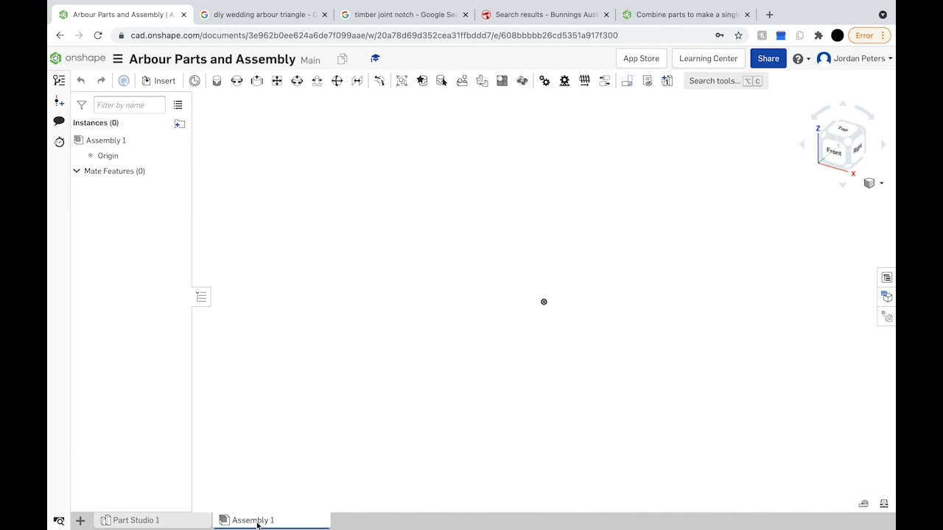